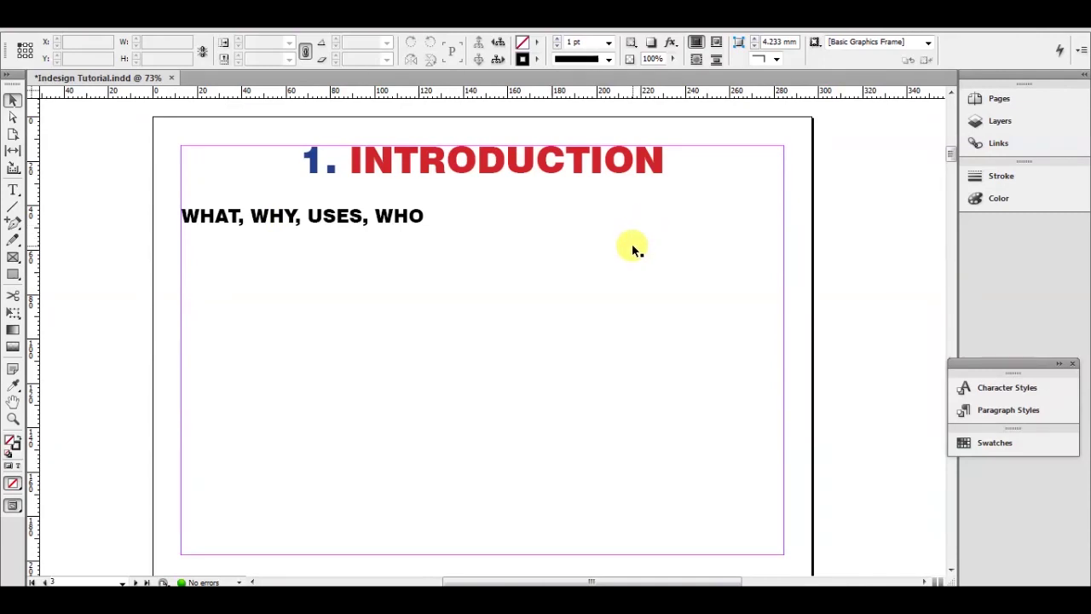
Go to page 5 with the heading "2. PANEL AND TOOLS" and magnify its heading area
{"action": "key", "text": "shift+Page_Down"}
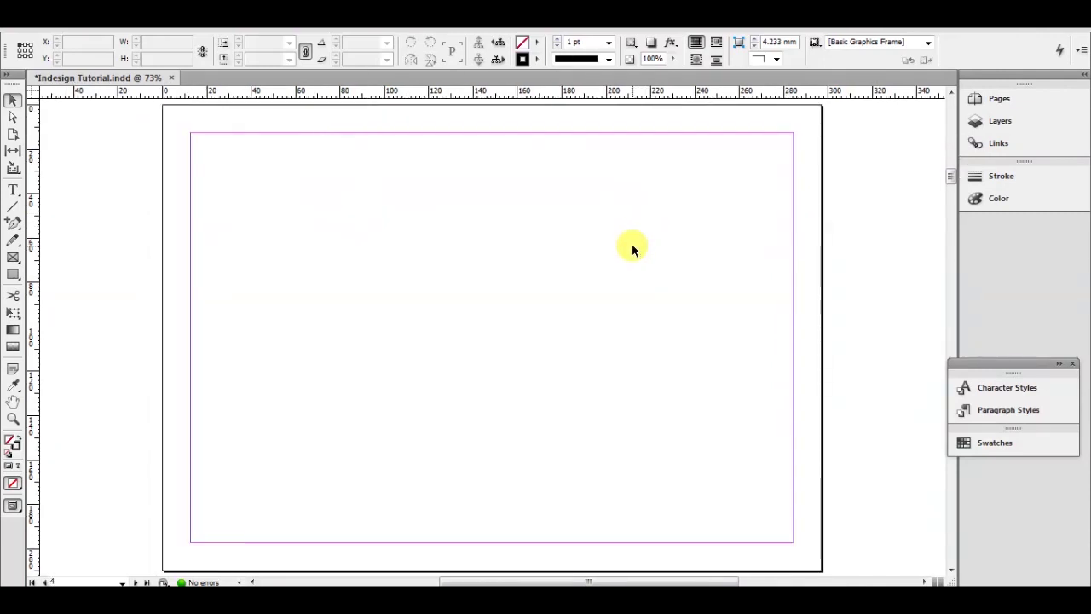
{"action": "key", "text": "shift+Page_Down"}
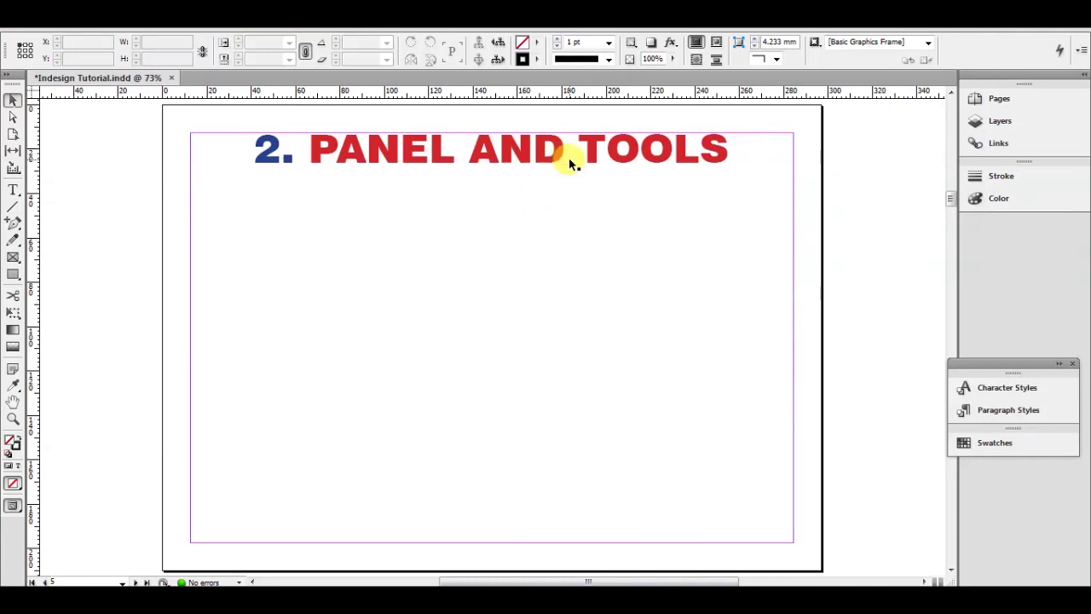
{"action": "key", "text": "z"}
{"action": "left_click_drag", "start_coordinate": [139, 133], "coordinate": [894, 247]}
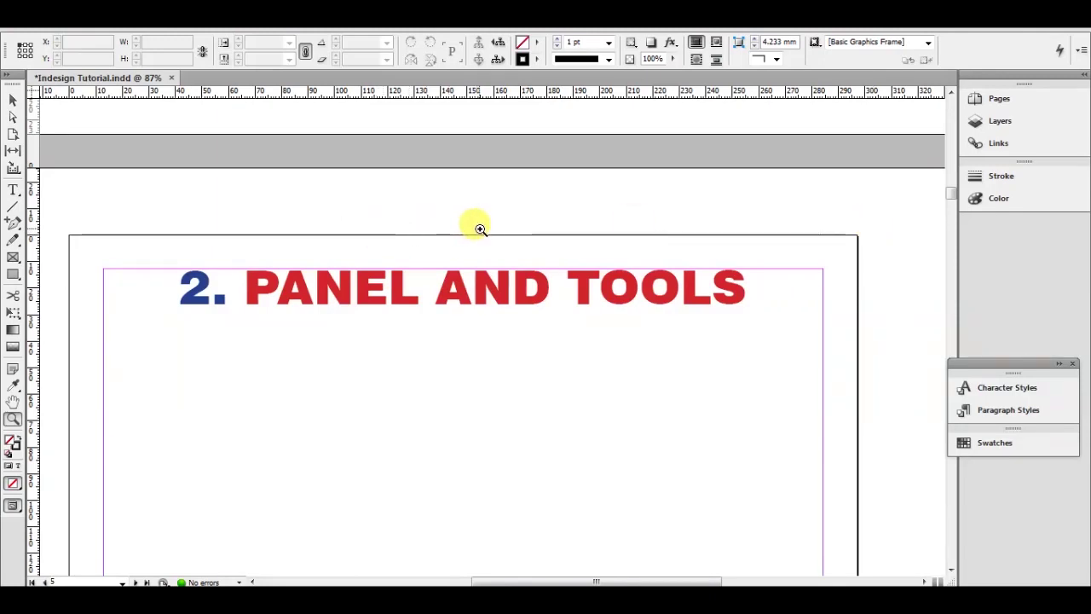
{"action": "left_click", "coordinate": [305, 51]}
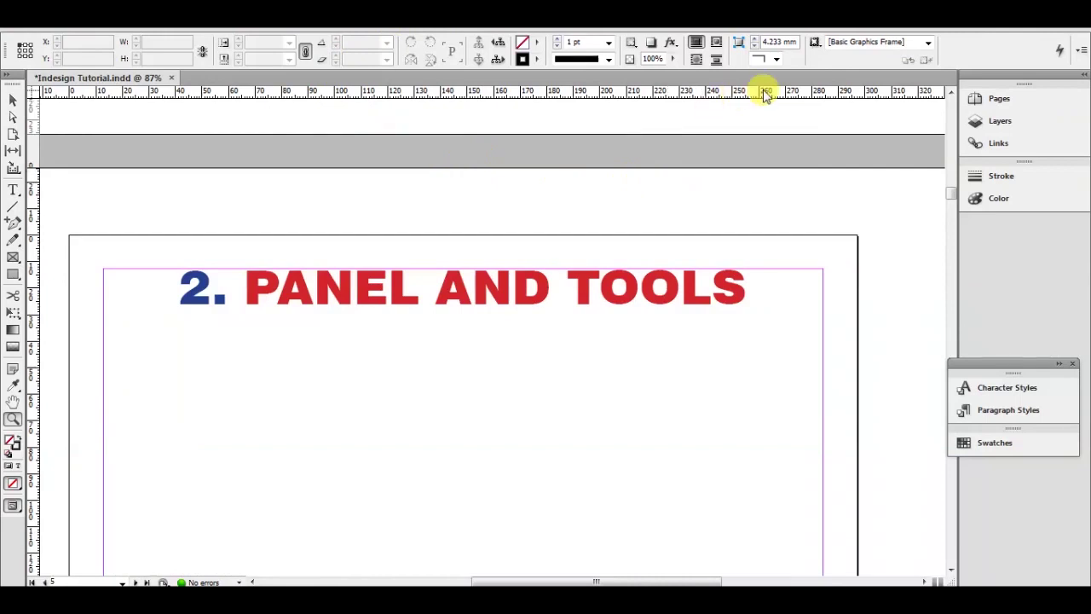
Show the Pages, Layers, Links, Character Styles and Paragraph Styles panels one after another
{"action": "left_click", "coordinate": [1006, 103]}
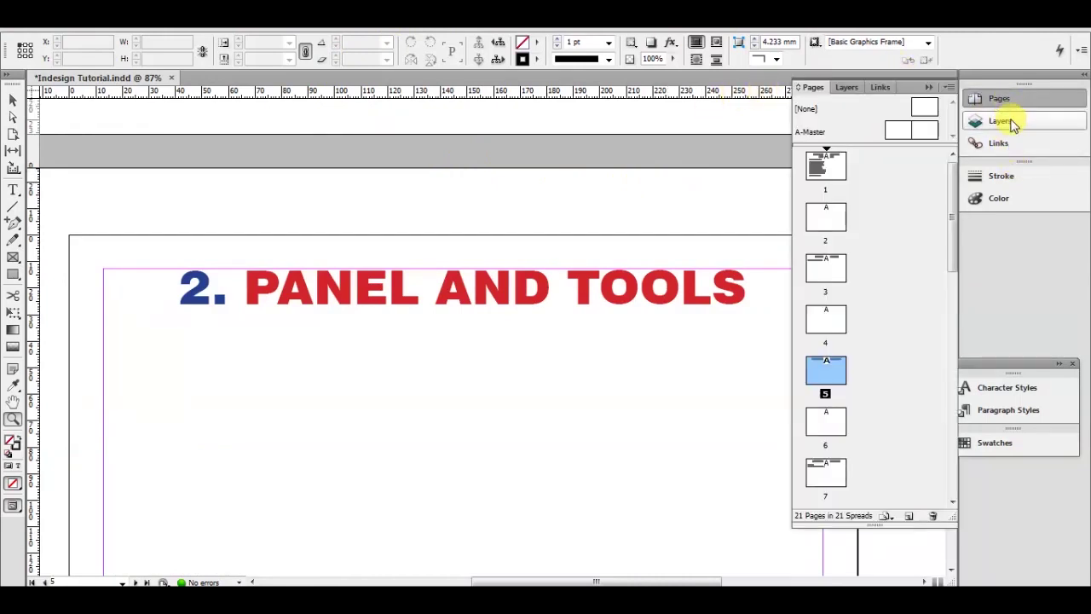
{"action": "left_click", "coordinate": [1001, 120]}
{"action": "left_click", "coordinate": [998, 143]}
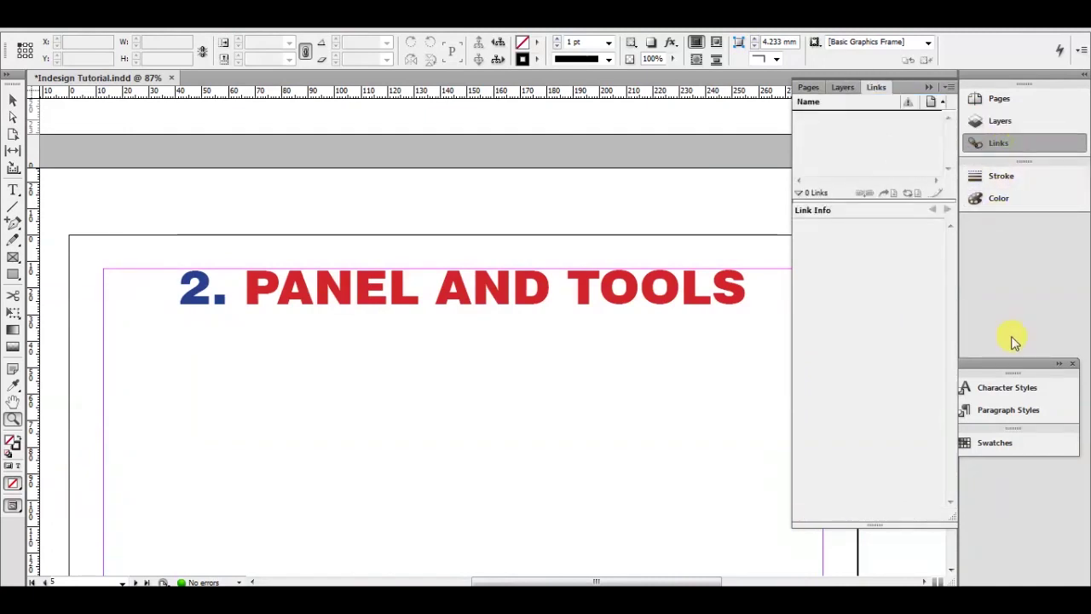
{"action": "left_click", "coordinate": [1008, 388]}
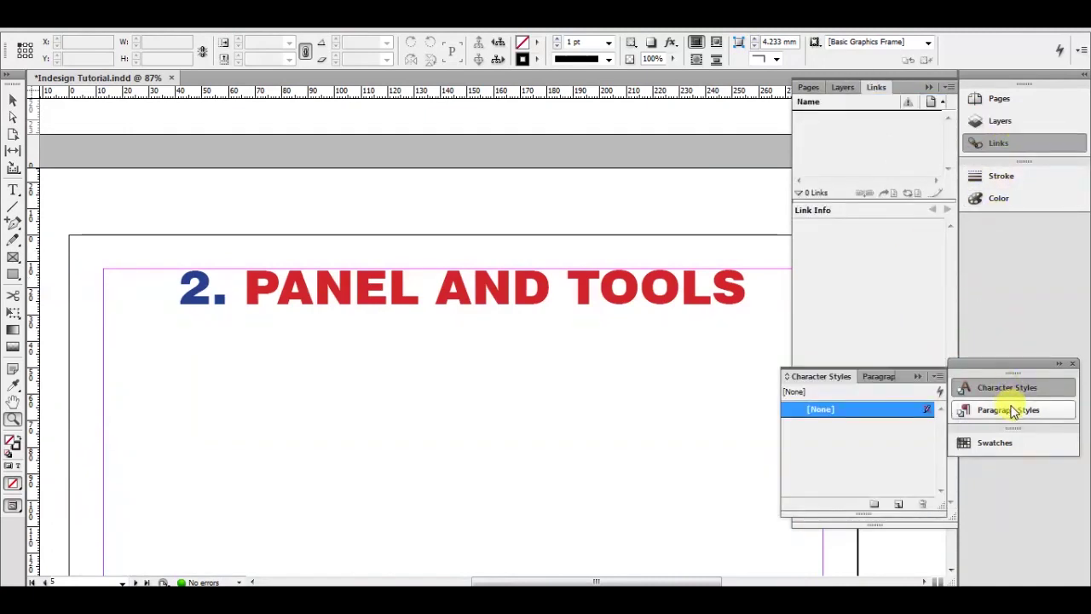
{"action": "left_click", "coordinate": [1008, 409]}
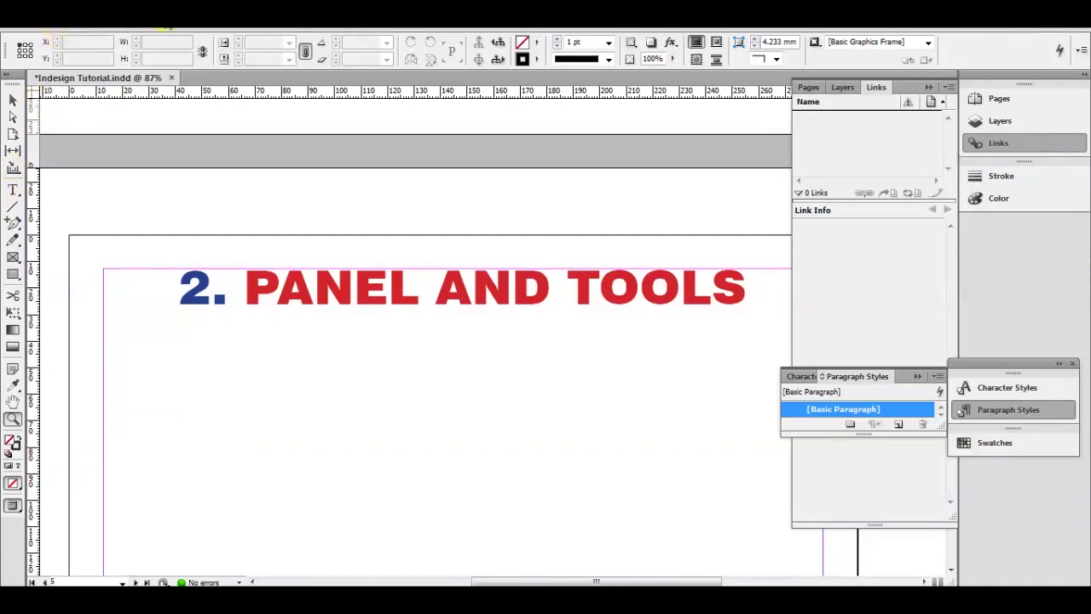
{"action": "left_click", "coordinate": [234, 13]}
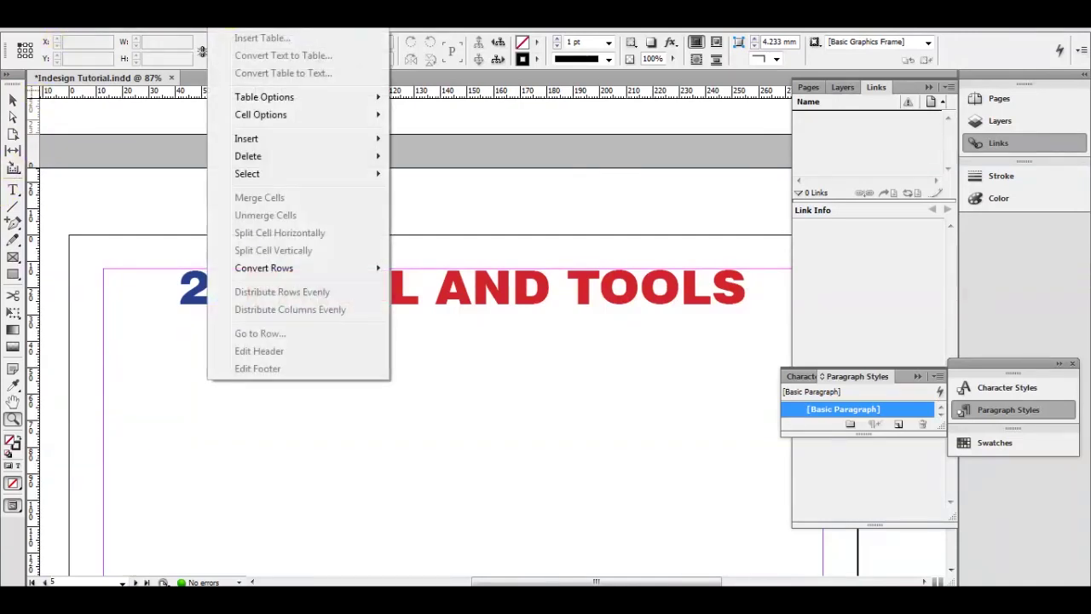
{"action": "mouse_move", "coordinate": [184, 13]}
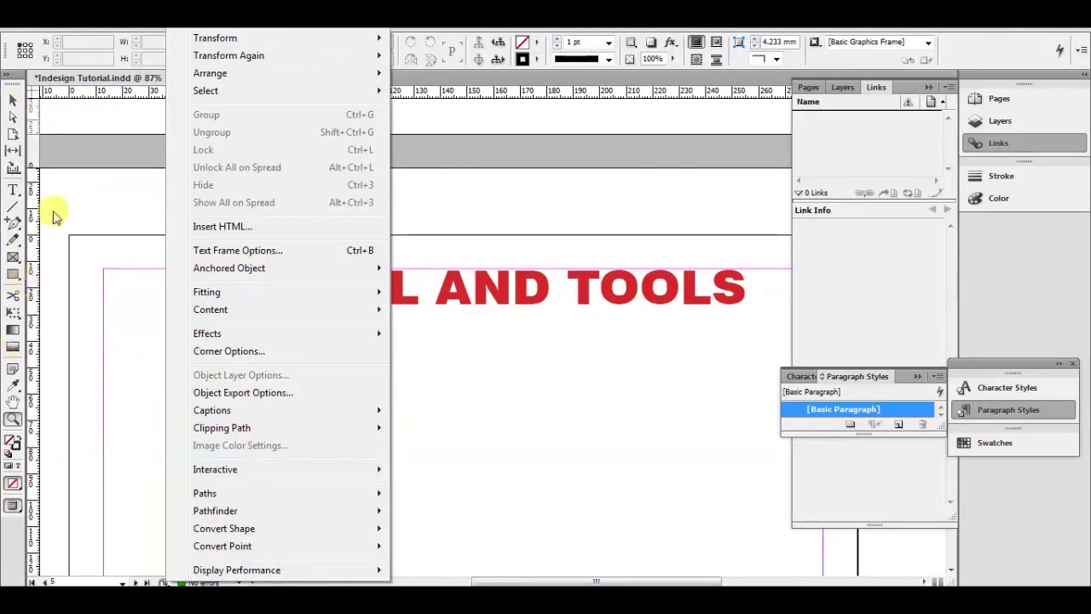
{"action": "mouse_move", "coordinate": [198, 32]}
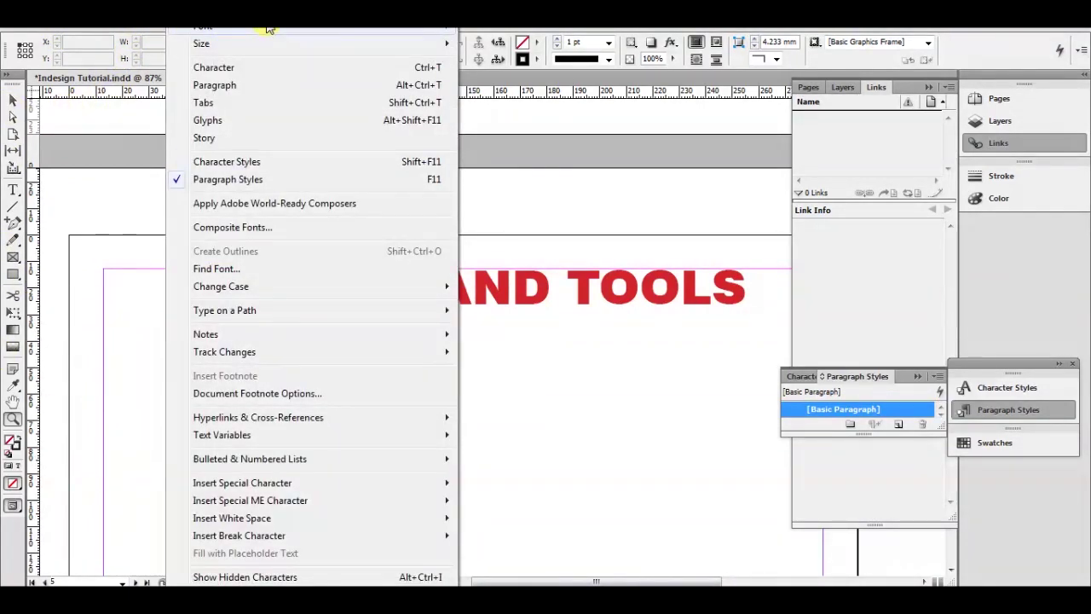
{"action": "mouse_move", "coordinate": [311, 12]}
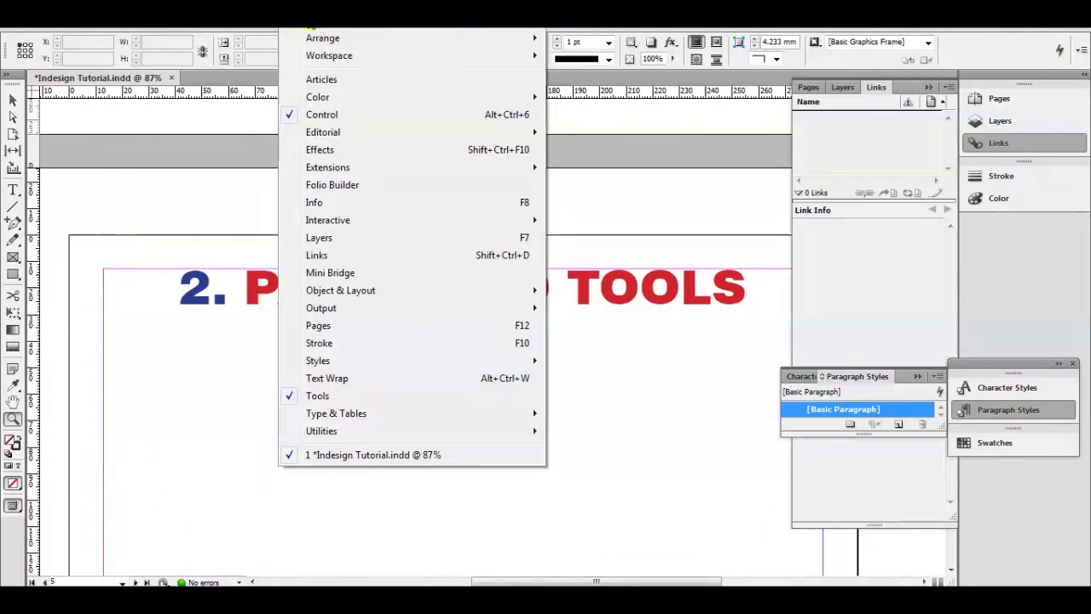
{"action": "mouse_move", "coordinate": [106, 12]}
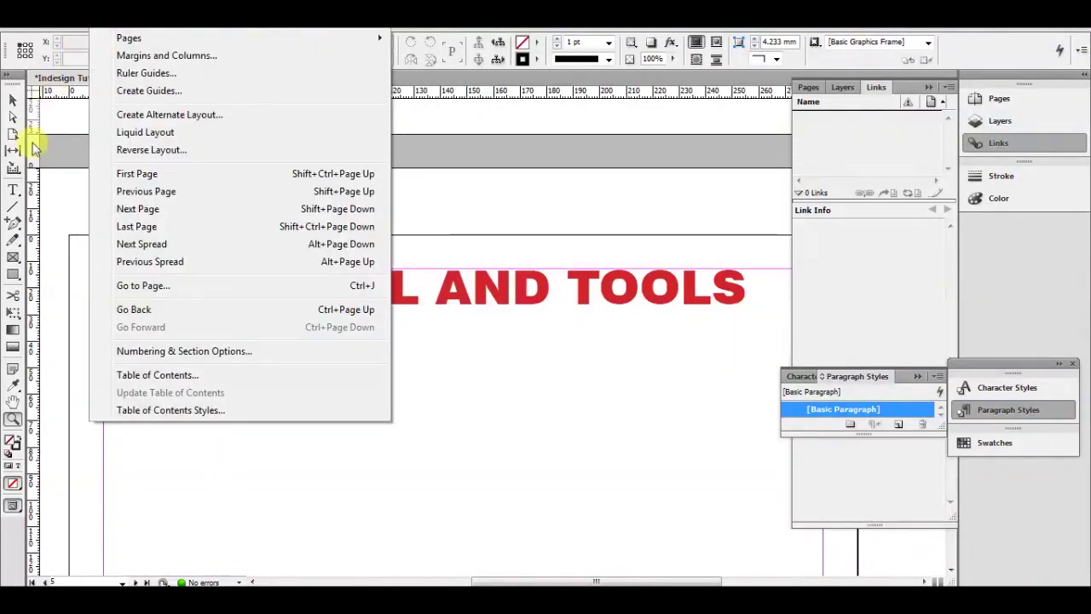
{"action": "left_click", "coordinate": [745, 198]}
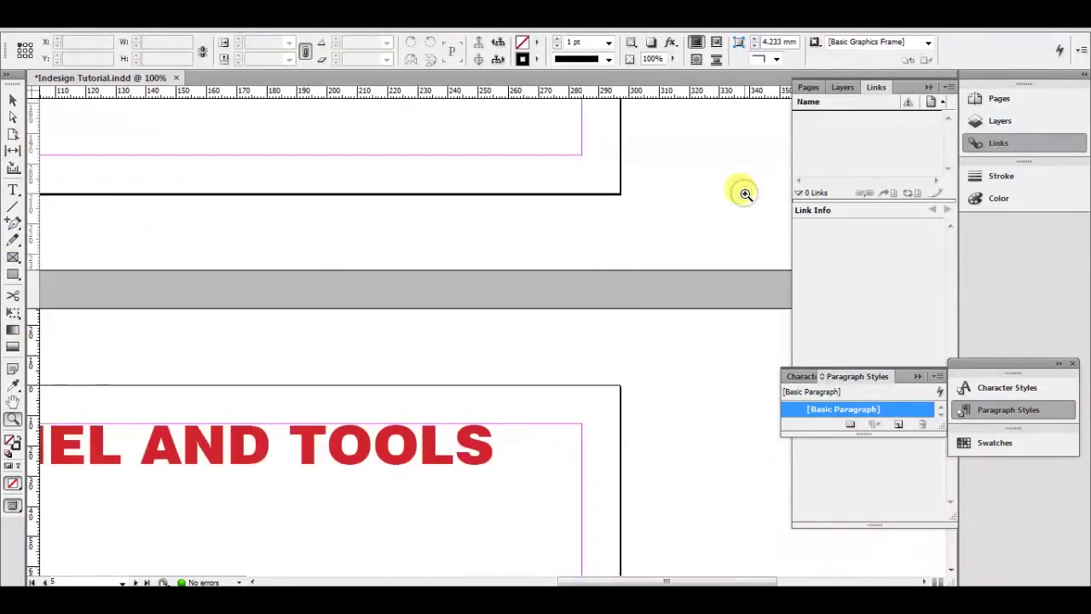
{"action": "left_click", "coordinate": [600, 278], "text": "alt"}
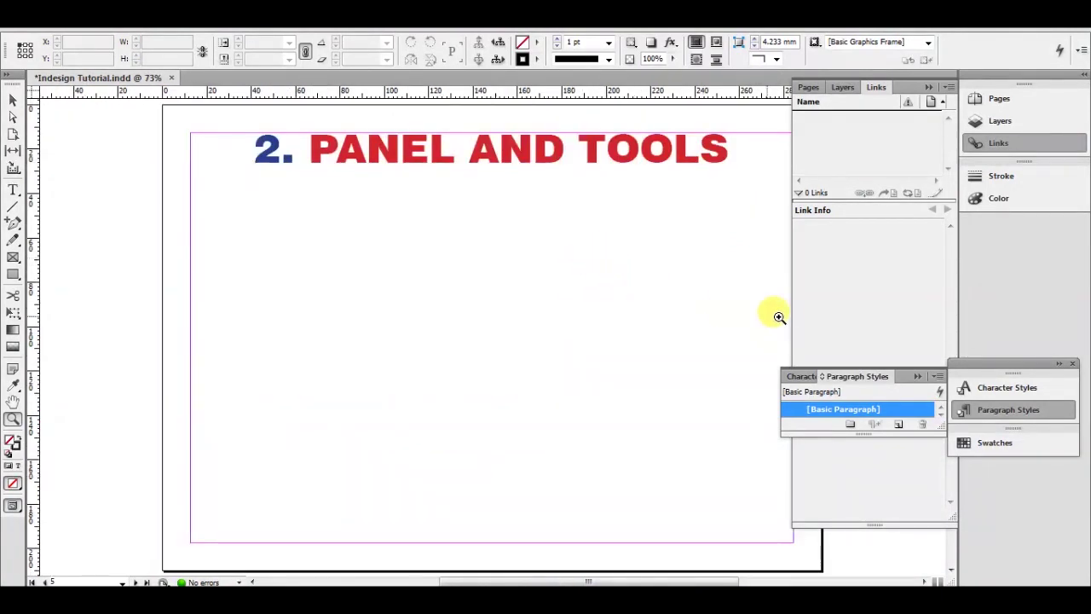
Draw a text frame about 92 × 56.5 mm below the page 5 heading and enter the text "sds" in it
{"action": "left_click", "coordinate": [846, 89]}
{"action": "left_click", "coordinate": [14, 190]}
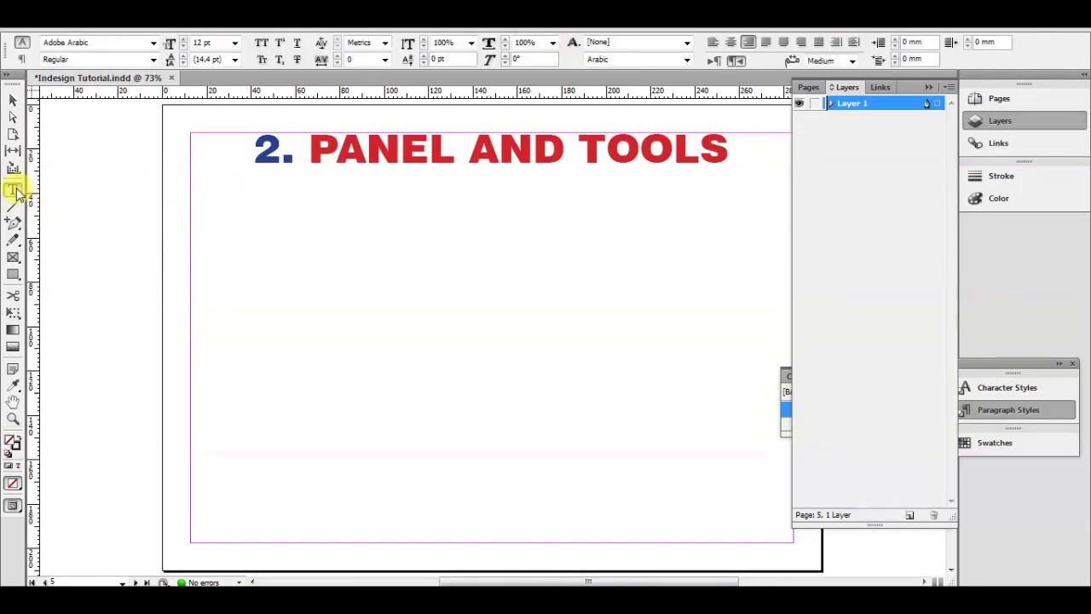
{"action": "left_click_drag", "start_coordinate": [173, 258], "coordinate": [375, 381]}
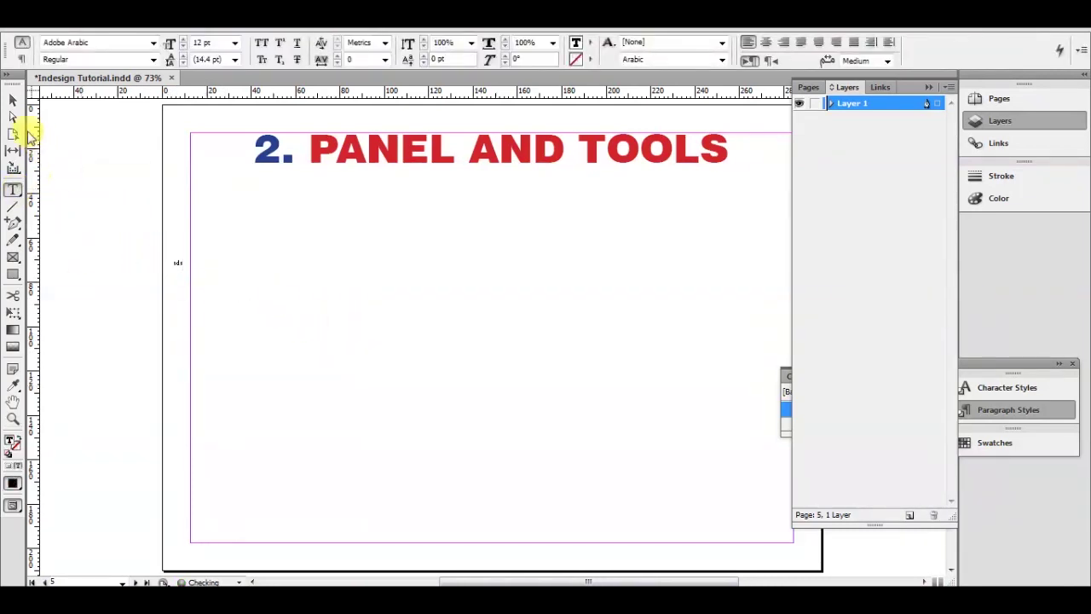
{"action": "left_click", "coordinate": [13, 99]}
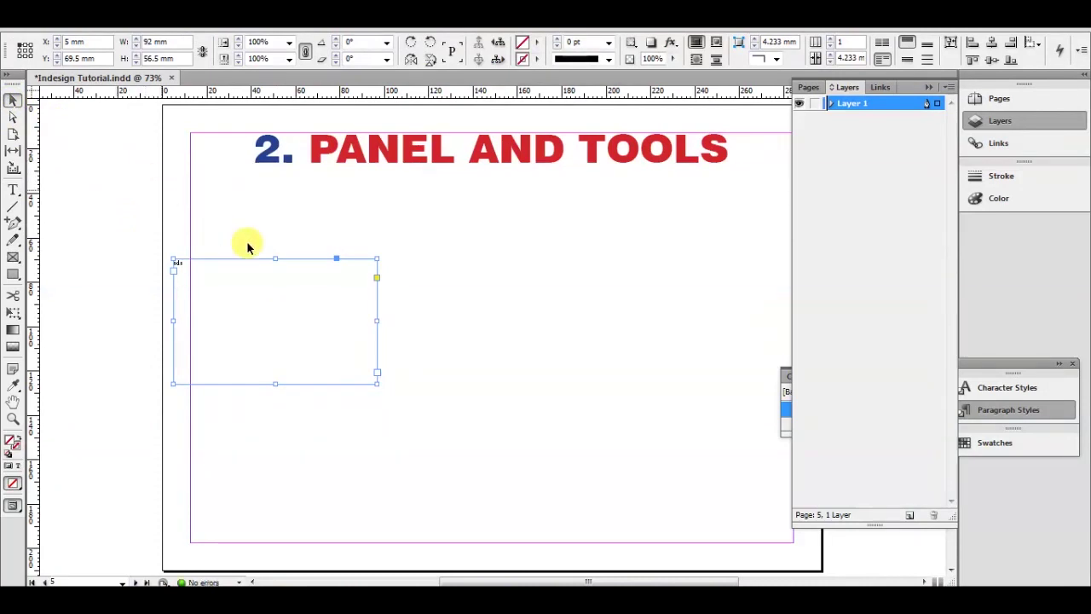
Bring up the Character formatting options, leaving no objects selected on the page
{"action": "key", "text": "ctrl+t"}
{"action": "key", "text": "ctrl+a"}
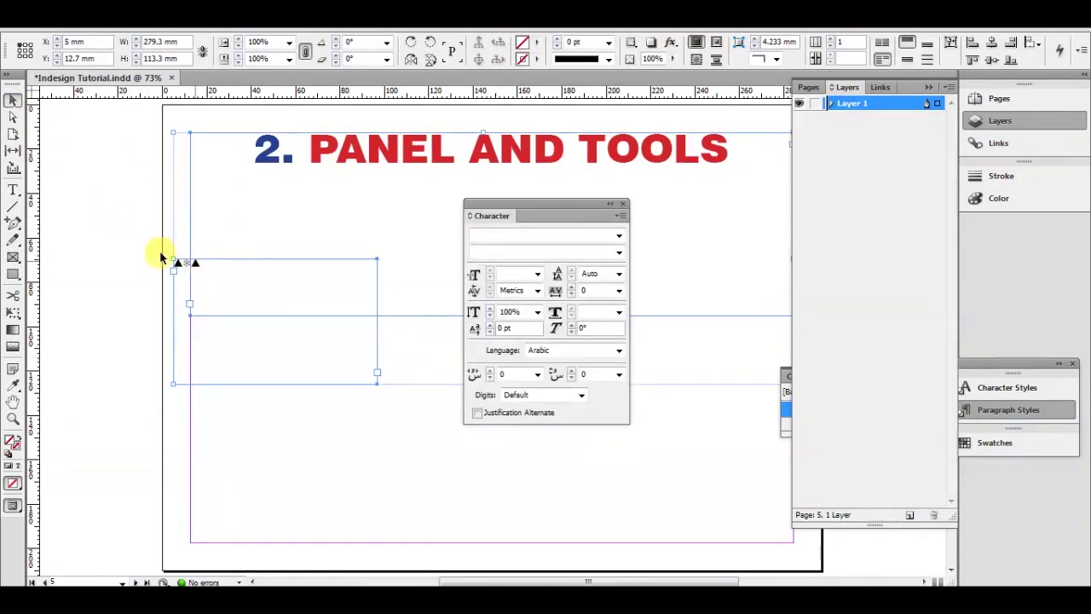
{"action": "key", "text": "ctrl+shift+a"}
Change the font of the sample text in the new frame to Cambria
{"action": "key", "text": "z"}
{"action": "left_click_drag", "start_coordinate": [134, 241], "coordinate": [447, 401]}
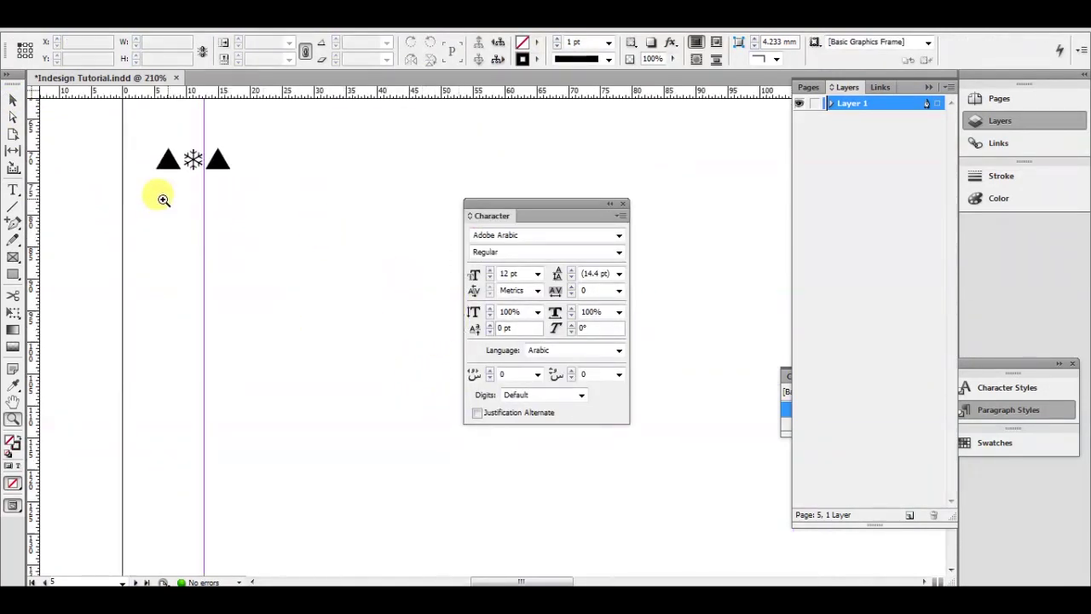
{"action": "left_click", "coordinate": [13, 190]}
{"action": "left_click", "coordinate": [170, 162]}
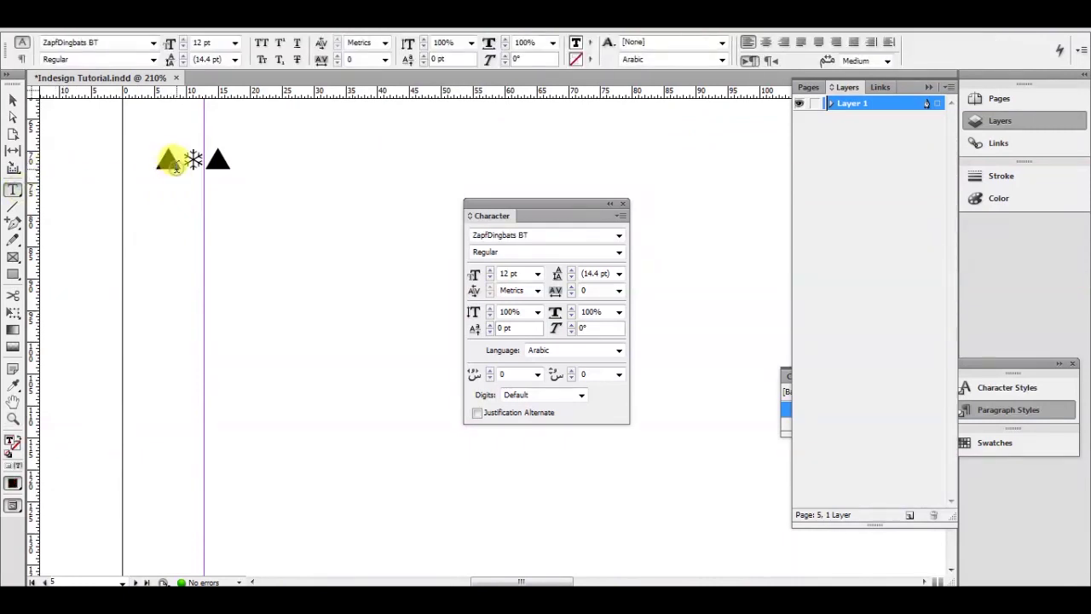
{"action": "triple_click", "coordinate": [170, 162]}
{"action": "left_click", "coordinate": [154, 43]}
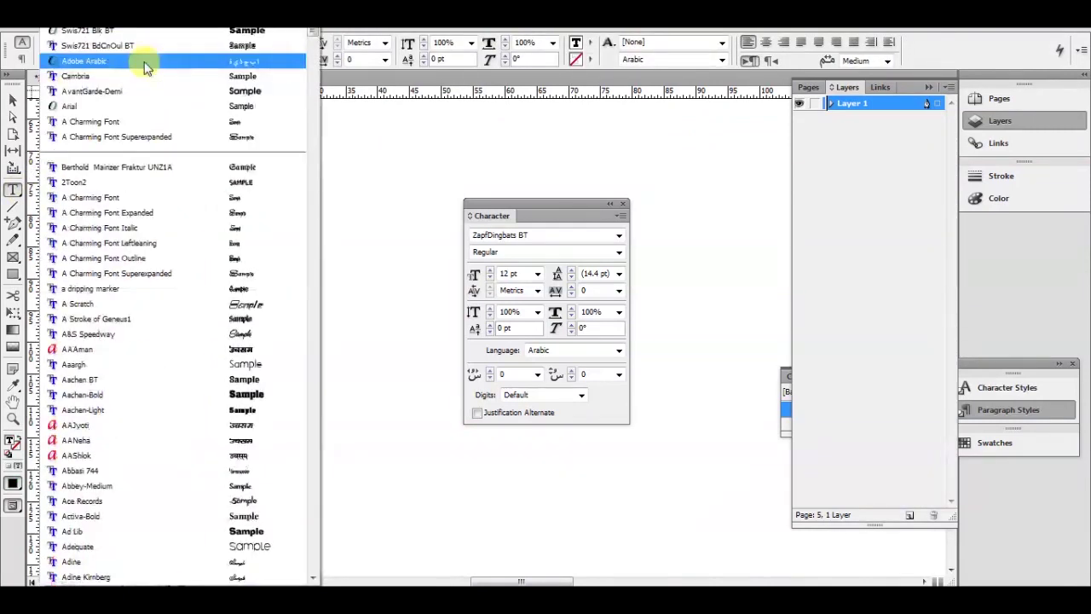
{"action": "left_click", "coordinate": [135, 76]}
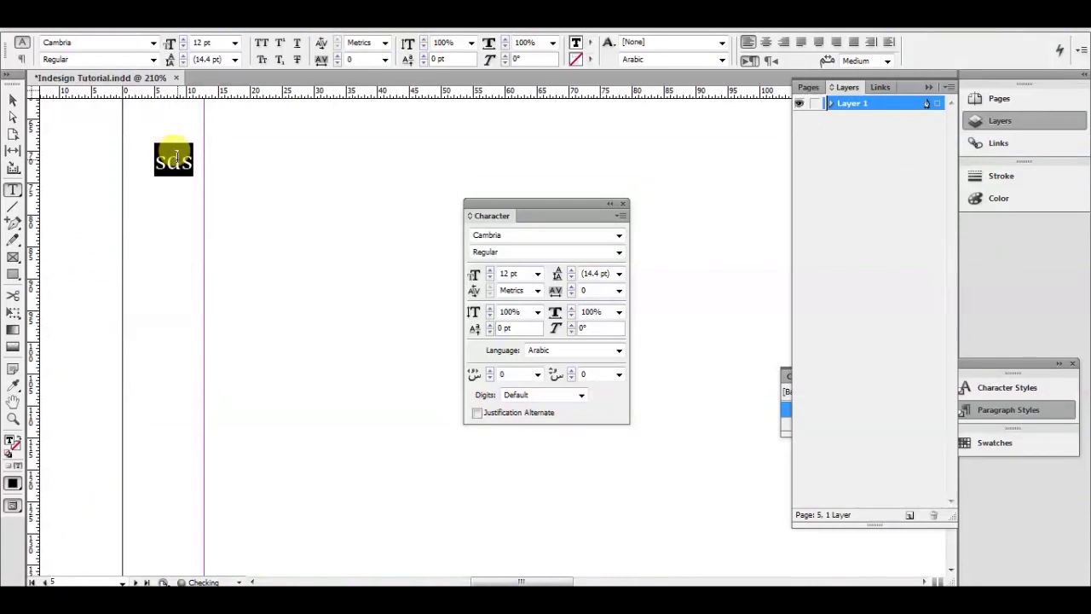
{"action": "left_click", "coordinate": [13, 100]}
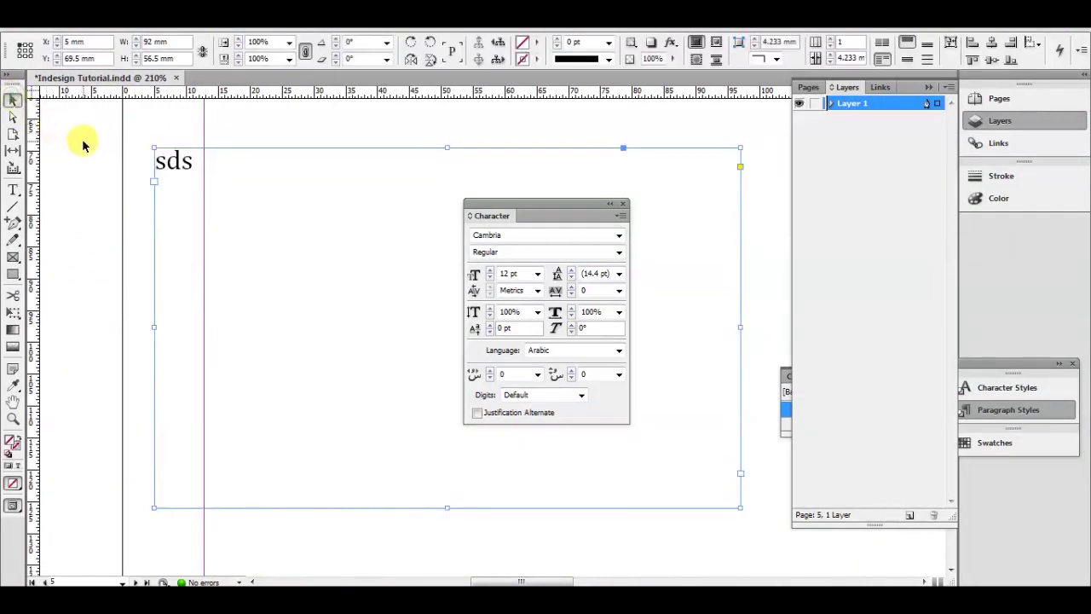
{"action": "left_click", "coordinate": [136, 169]}
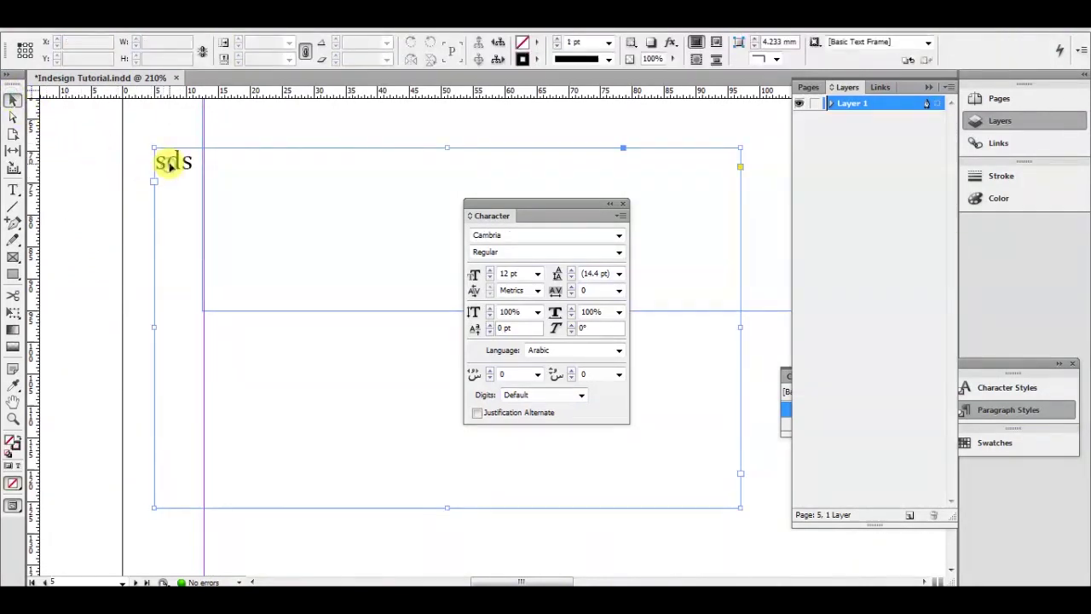
Set the "sds" text's font size to 18 pt and its horizontal scale to 90%
{"action": "double_click", "coordinate": [173, 164]}
{"action": "double_click", "coordinate": [174, 164]}
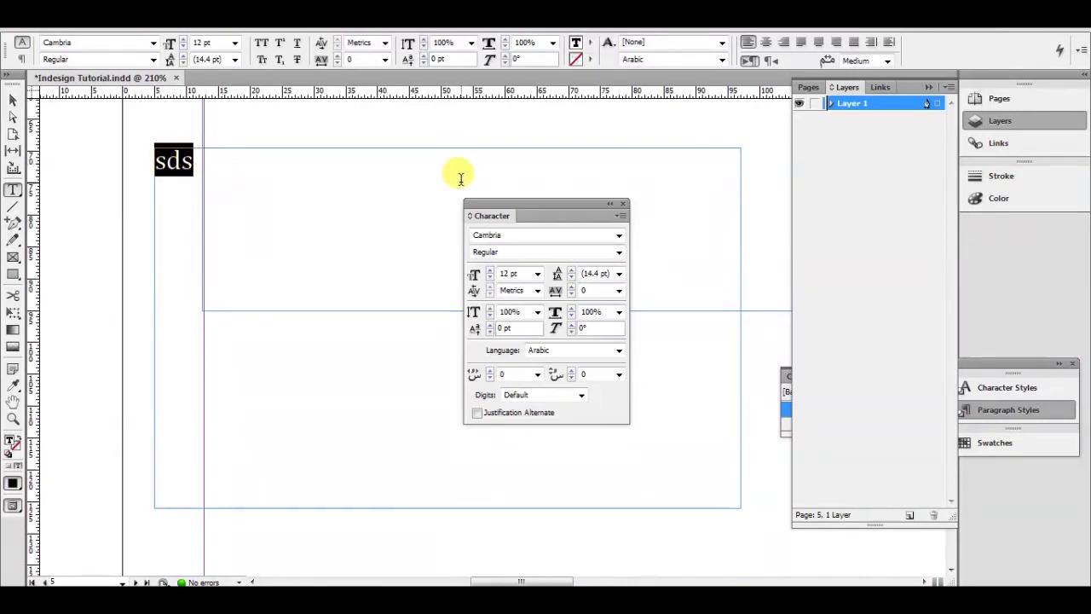
{"action": "left_click_drag", "start_coordinate": [494, 215], "coordinate": [726, 204]}
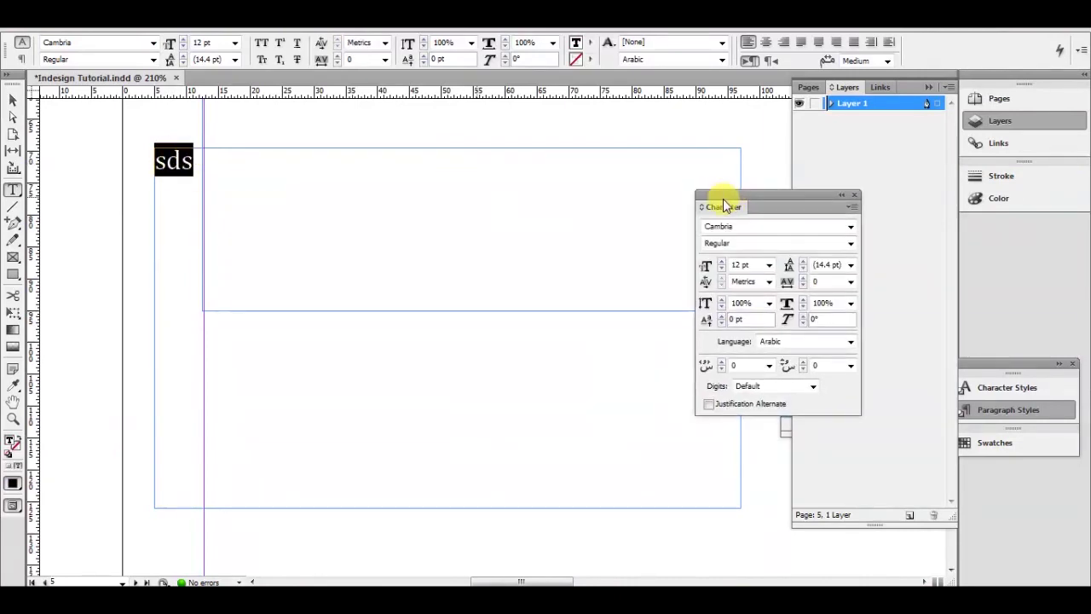
{"action": "left_click", "coordinate": [769, 267]}
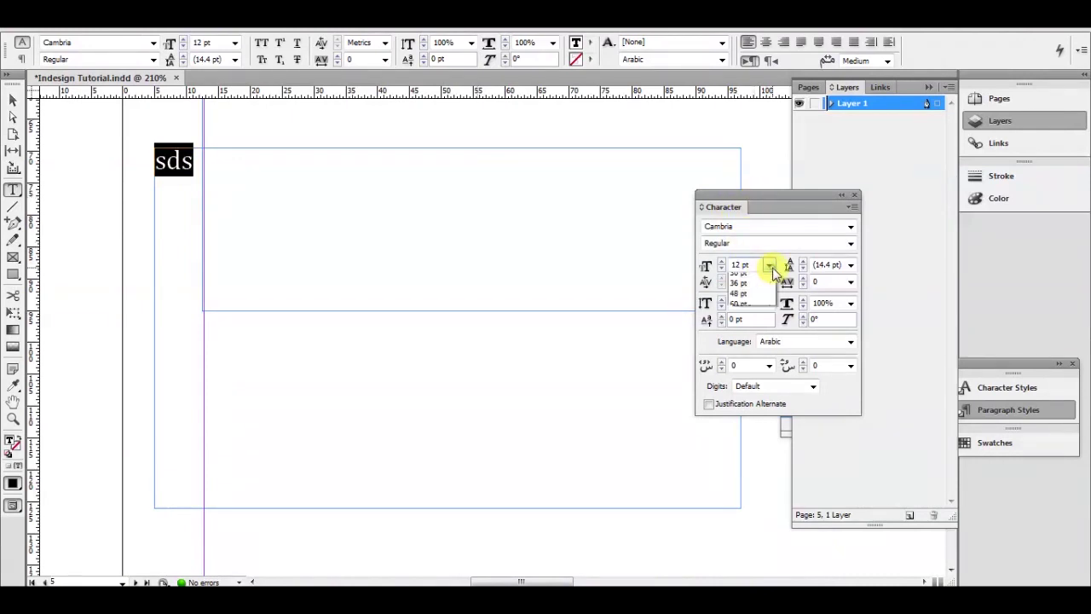
{"action": "left_click", "coordinate": [756, 369]}
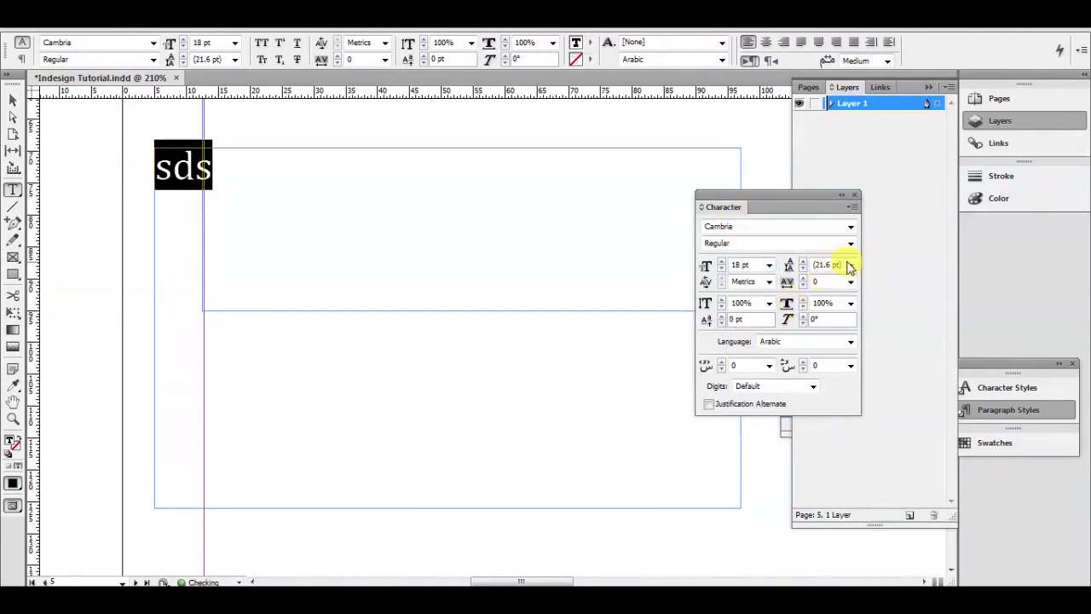
{"action": "left_click", "coordinate": [851, 304]}
{"action": "left_click", "coordinate": [838, 381]}
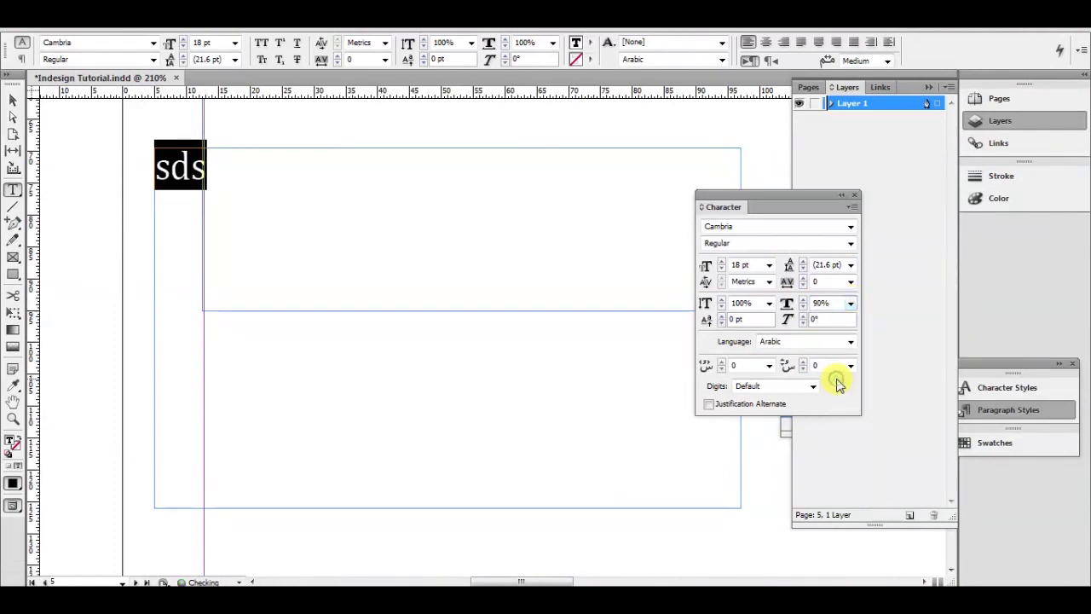
{"action": "left_click", "coordinate": [13, 100]}
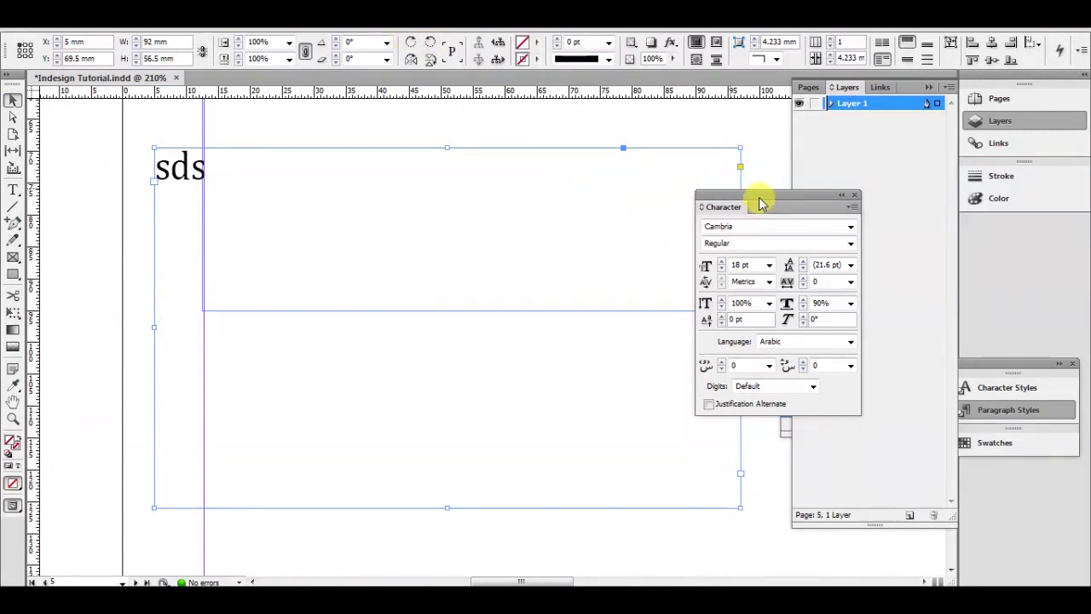
Close the Character formatting options and leave the "sds" text frame selected
{"action": "left_click_drag", "start_coordinate": [762, 201], "coordinate": [791, 212]}
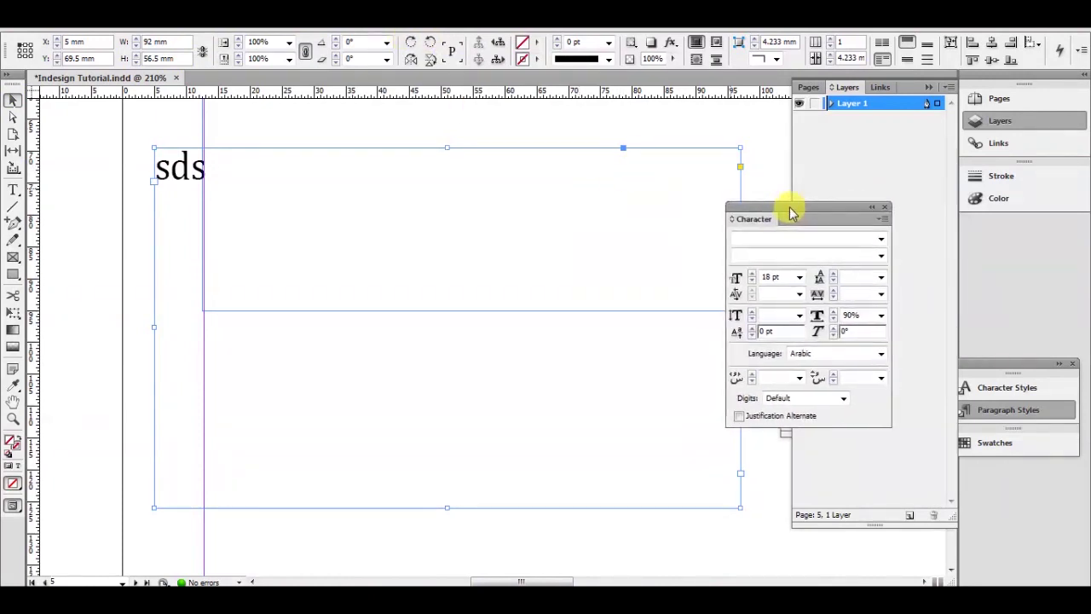
{"action": "double_click", "coordinate": [196, 170]}
{"action": "key", "text": "ctrl+a"}
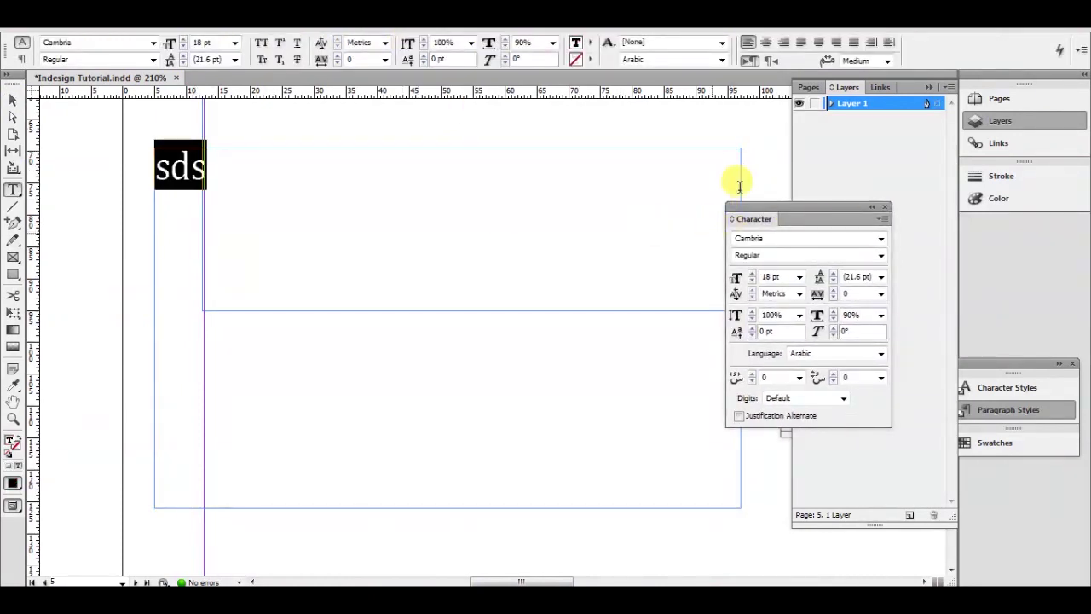
{"action": "left_click", "coordinate": [887, 208]}
{"action": "left_click", "coordinate": [13, 100]}
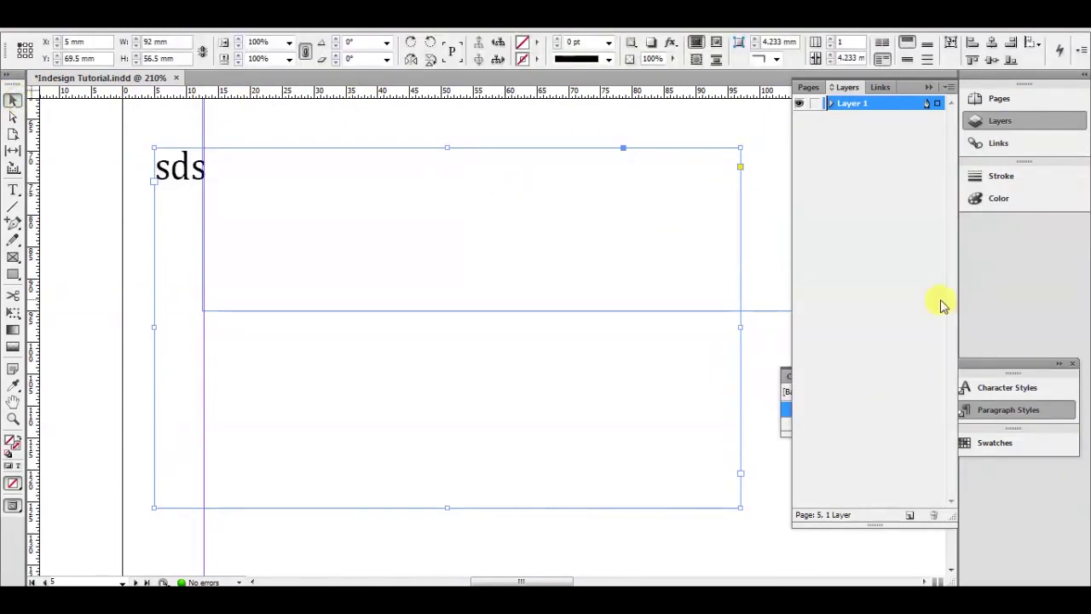
View the Character Styles and Paragraph Styles lists for the selected text frame
{"action": "left_click", "coordinate": [982, 390]}
{"action": "left_click", "coordinate": [972, 389]}
{"action": "left_click", "coordinate": [989, 416]}
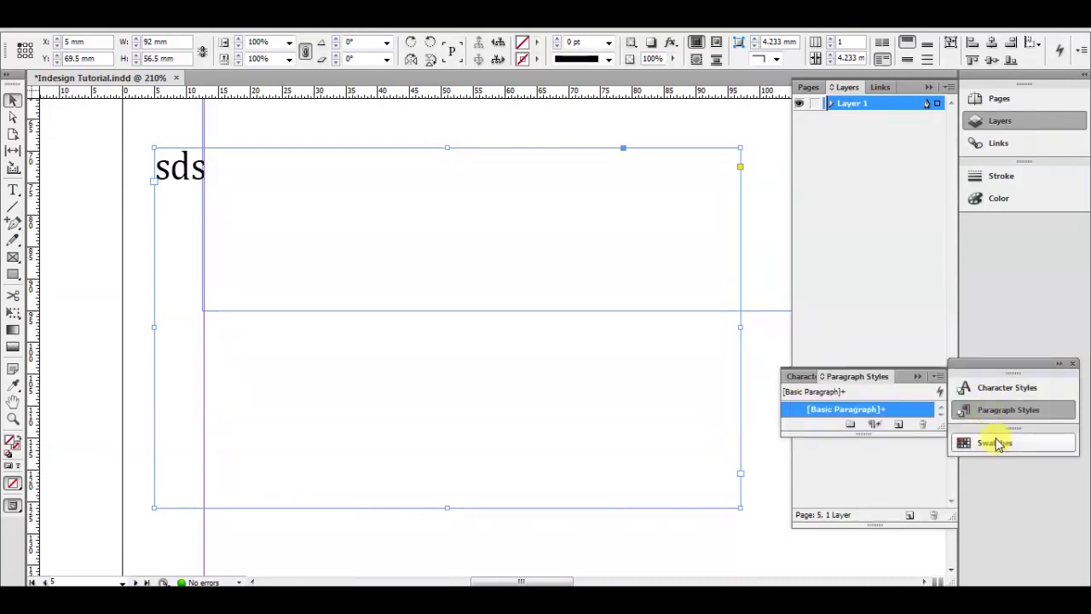
Detach and enlarge the Swatches panel, view its gradient swatches only, and close it
{"action": "left_click", "coordinate": [993, 443]}
{"action": "left_click_drag", "start_coordinate": [891, 414], "coordinate": [825, 264]}
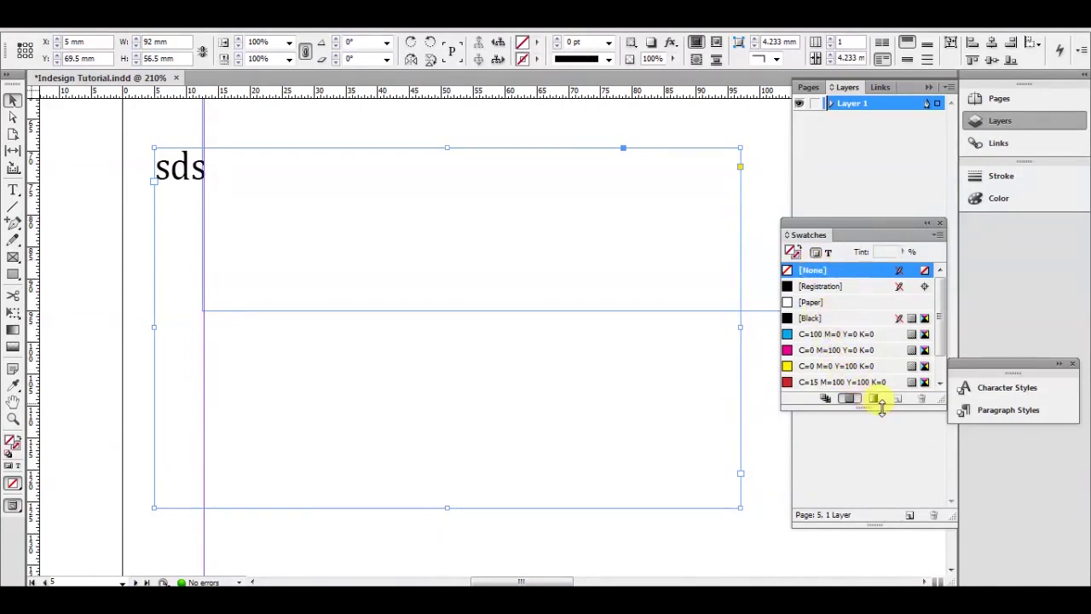
{"action": "left_click_drag", "start_coordinate": [883, 408], "coordinate": [871, 503]}
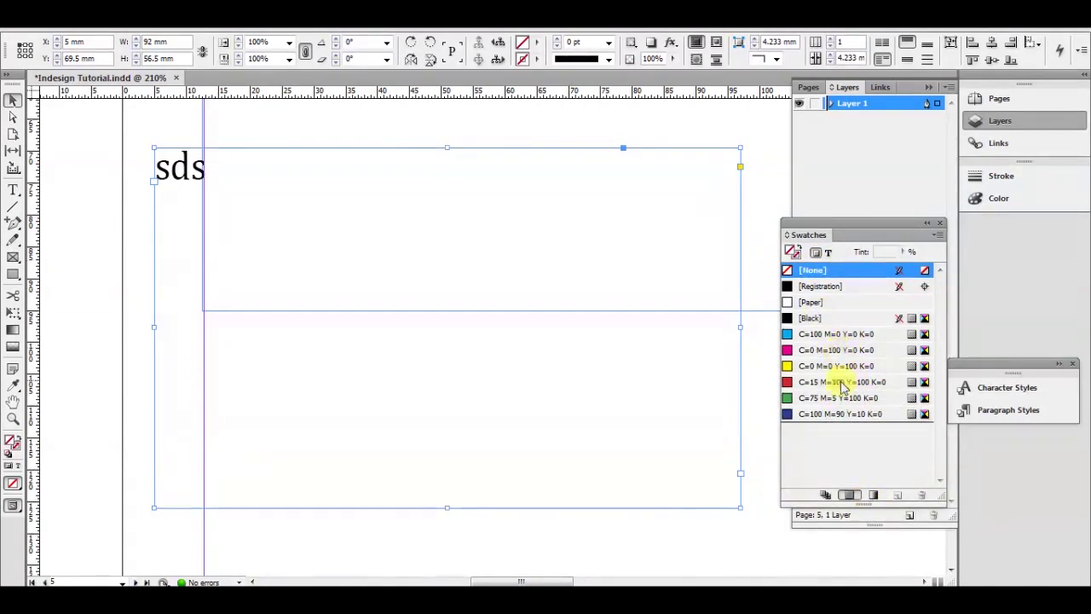
{"action": "left_click", "coordinate": [874, 495]}
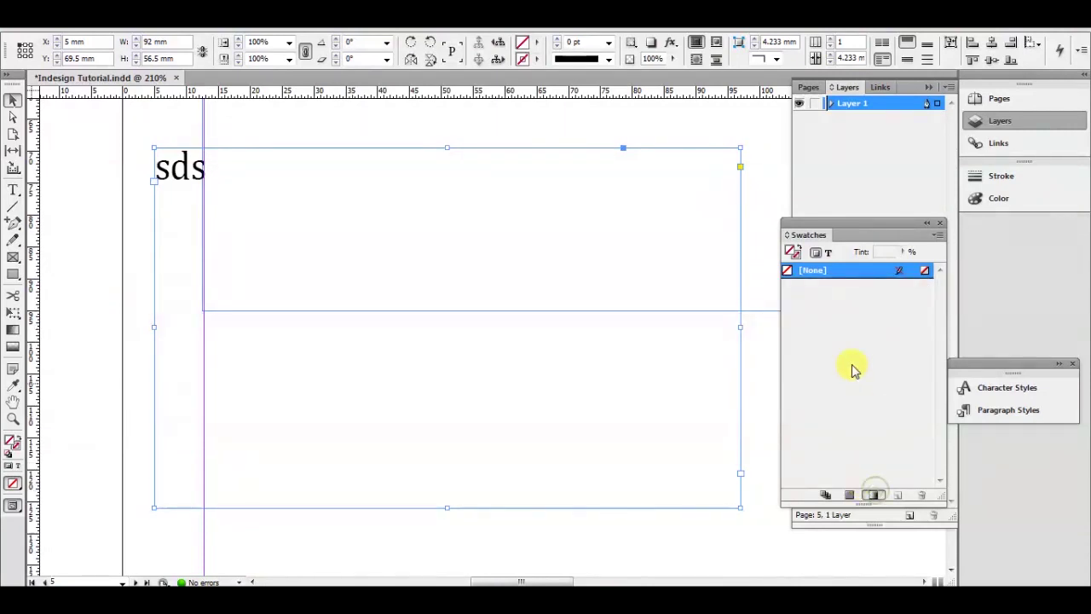
{"action": "left_click", "coordinate": [942, 225]}
View the stroke types available for the text frame, such as Dashed and Wavy, without choosing one
{"action": "left_click", "coordinate": [981, 176]}
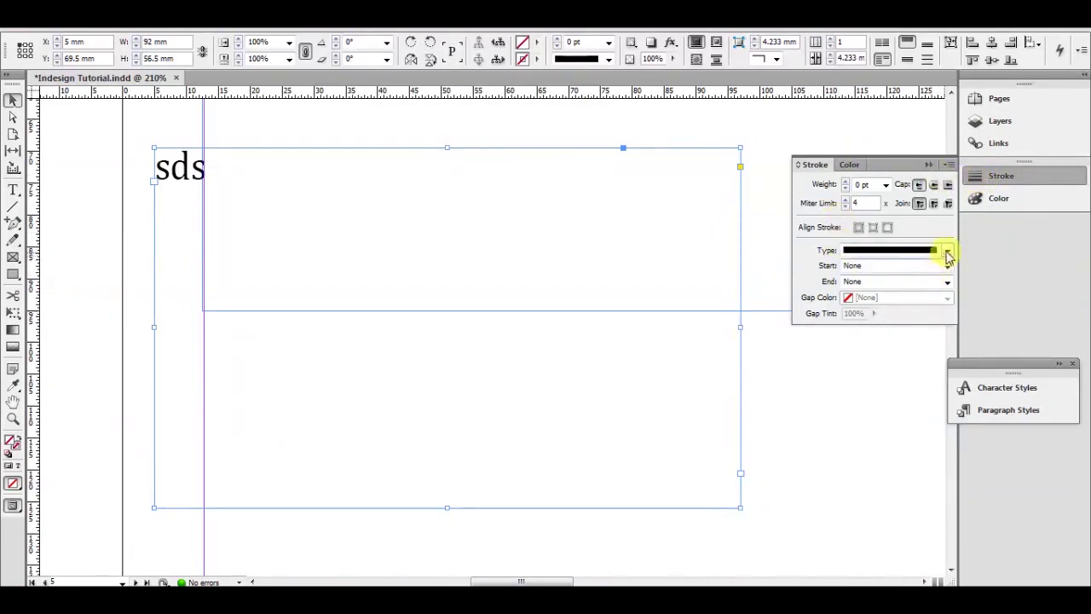
{"action": "left_click", "coordinate": [947, 252]}
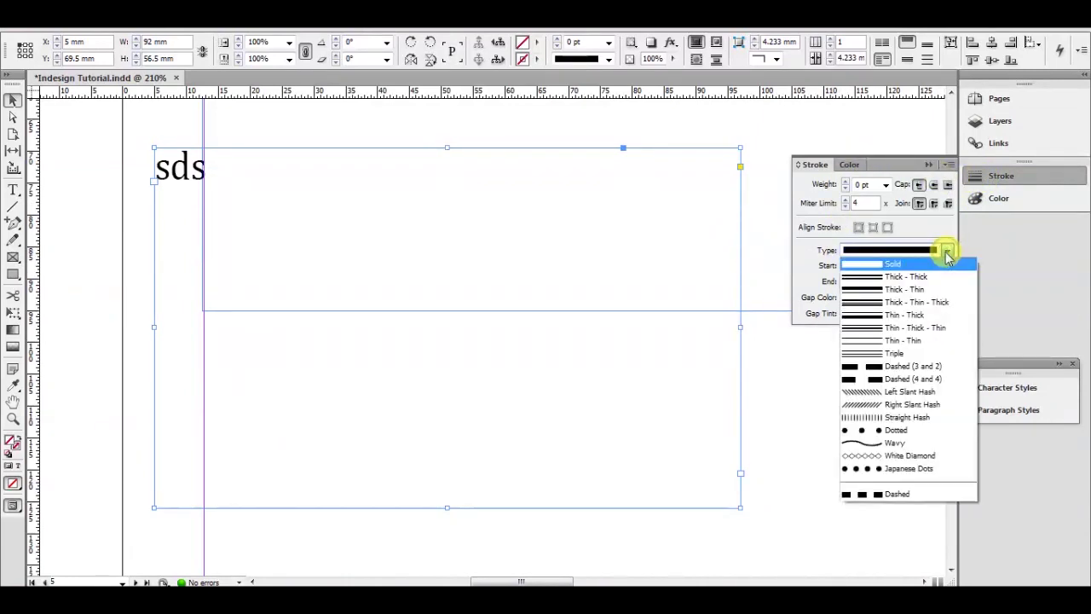
{"action": "left_click", "coordinate": [806, 370]}
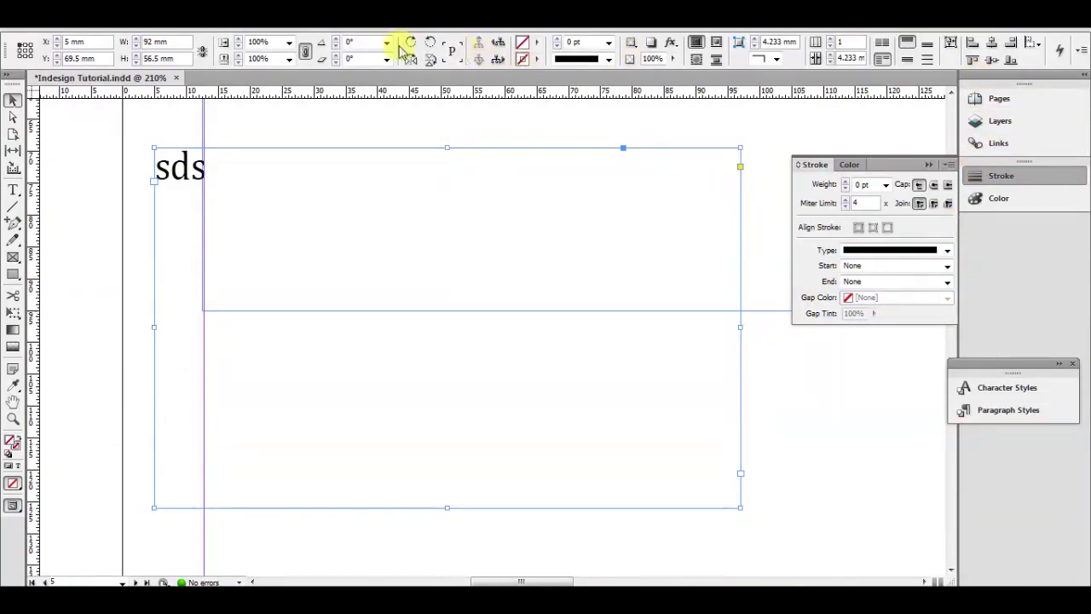
View the list of available panels, including the Type & Tables group, and close it without opening any
{"action": "left_click", "coordinate": [308, 25]}
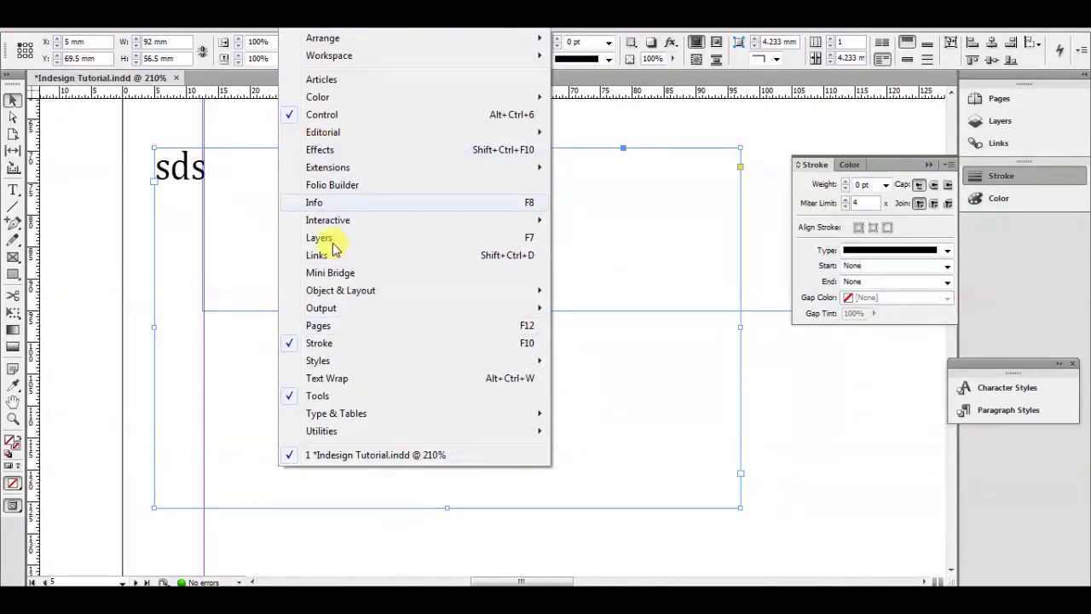
{"action": "mouse_move", "coordinate": [338, 419]}
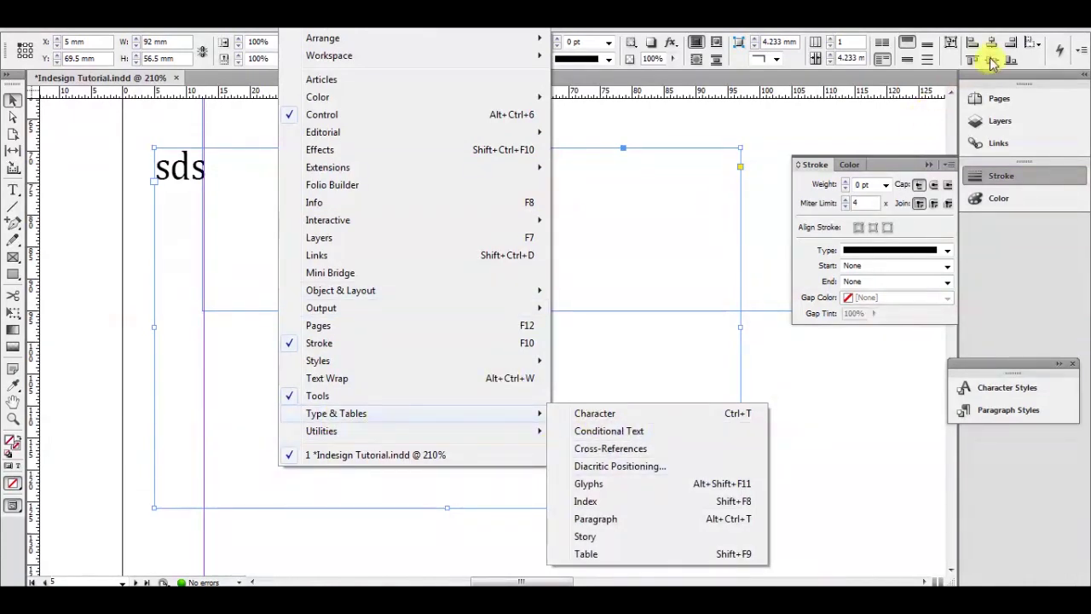
{"action": "left_click", "coordinate": [895, 94]}
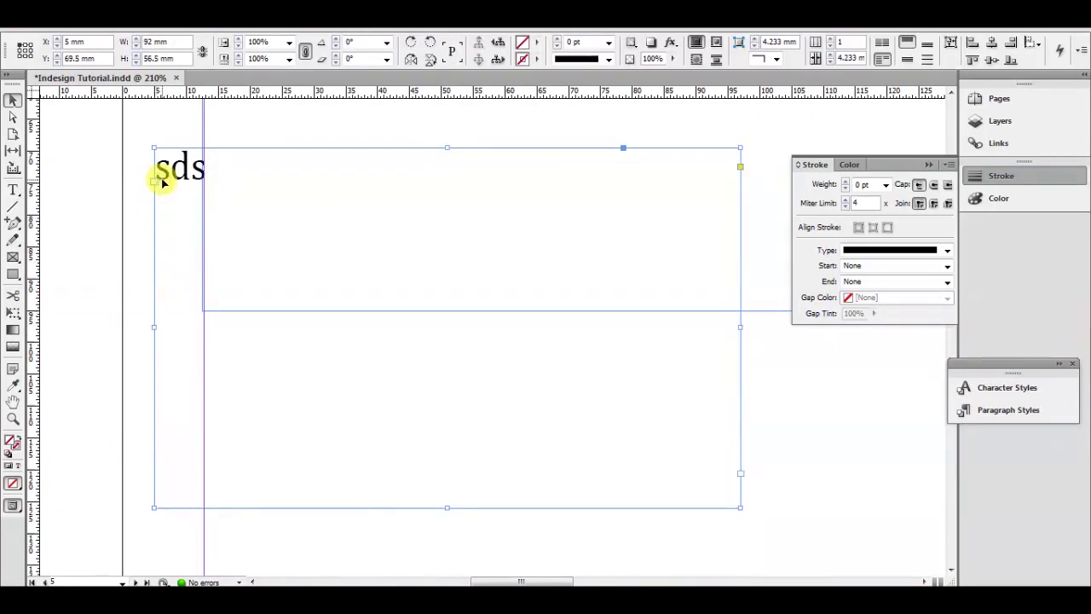
Delete the selected "sds" text frame and return to the page heading
{"action": "key", "text": "Delete"}
{"action": "scroll", "coordinate": [304, 322], "scroll_direction": "up", "scroll_amount": 6}
{"action": "scroll", "coordinate": [509, 316], "scroll_direction": "down", "scroll_amount": 3}
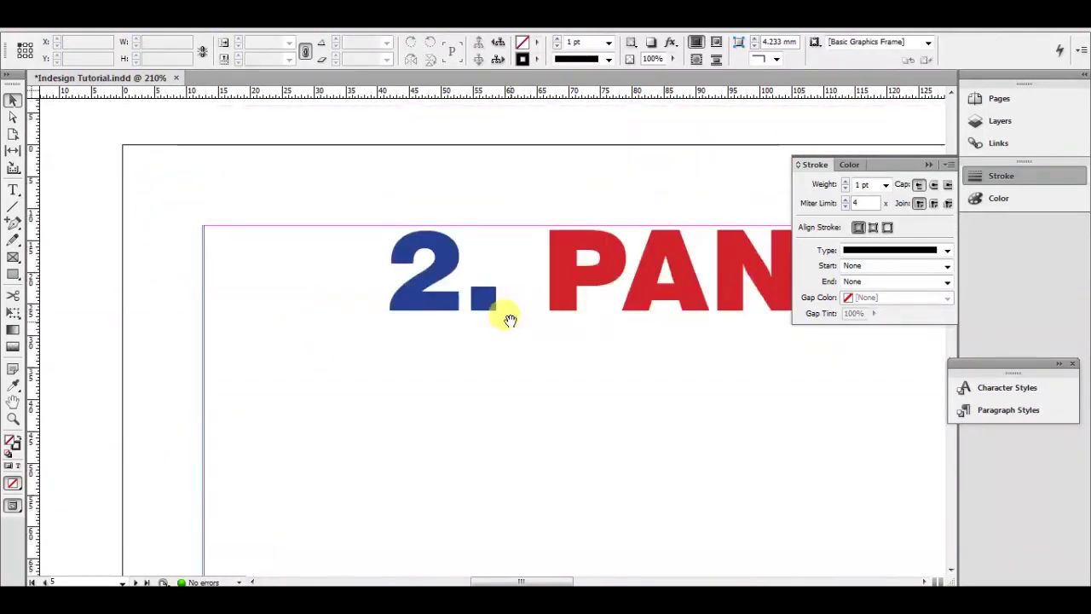
Fit the page in the window, go to page 7 "Page Handling", and collapse the Stroke panel
{"action": "key", "text": "ctrl+0"}
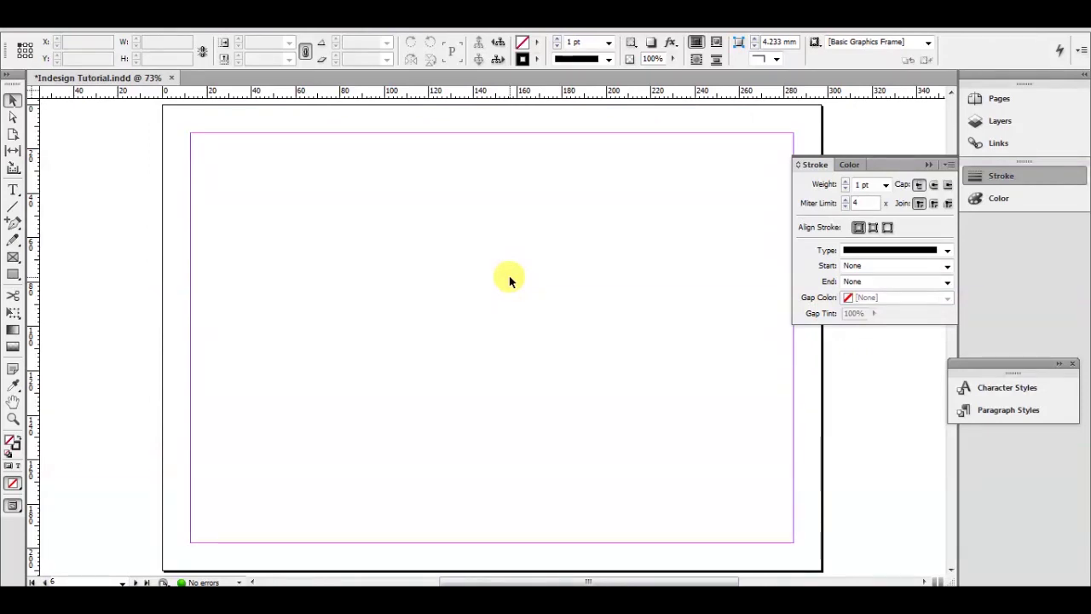
{"action": "key", "text": "shift+Page_Down"}
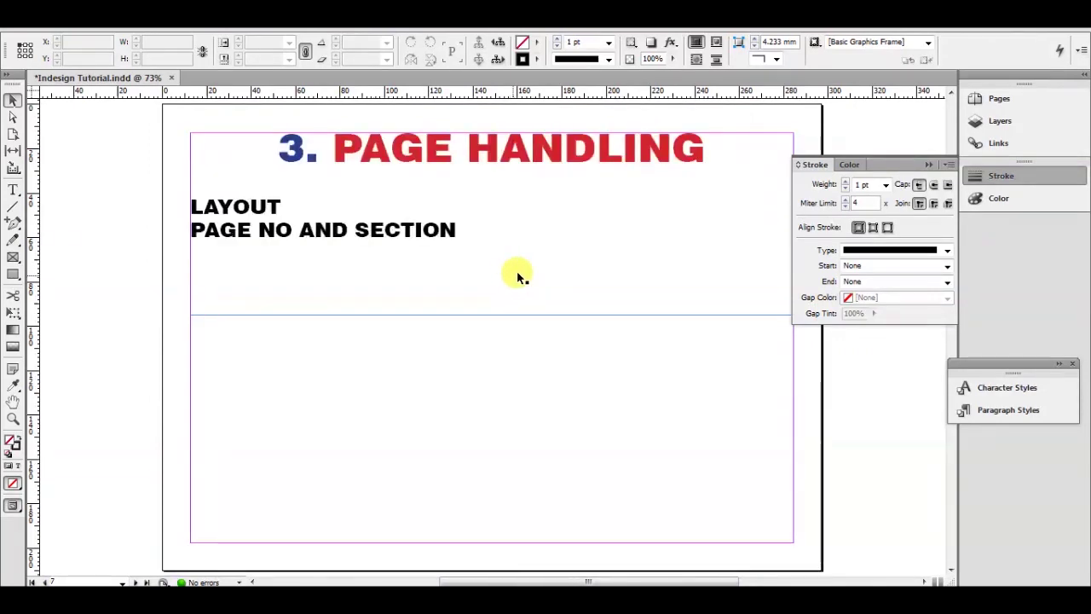
{"action": "left_click_drag", "start_coordinate": [546, 244], "coordinate": [515, 252]}
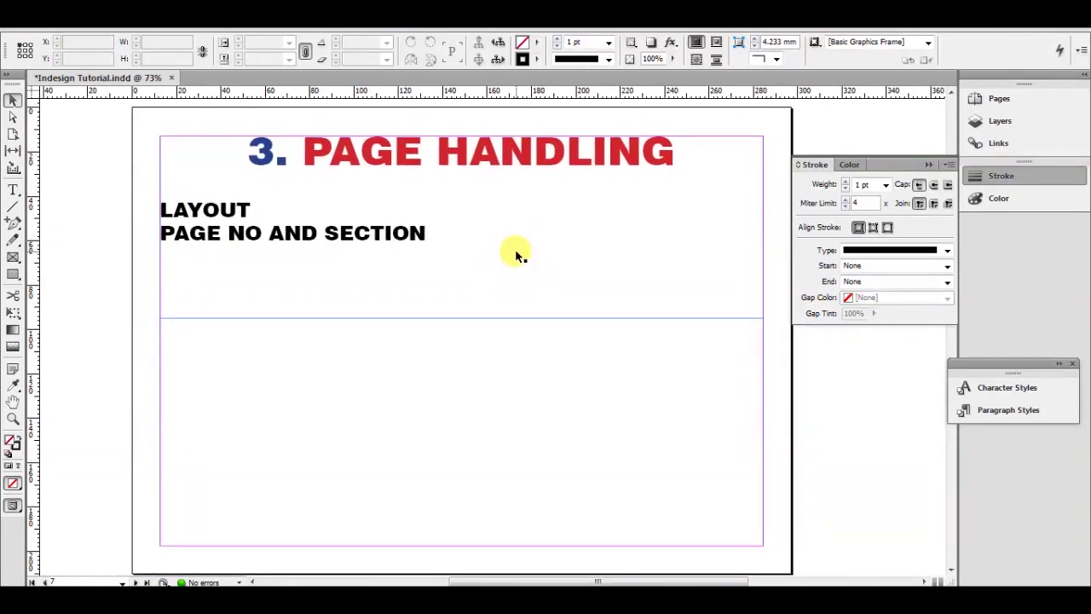
{"action": "left_click", "coordinate": [930, 164]}
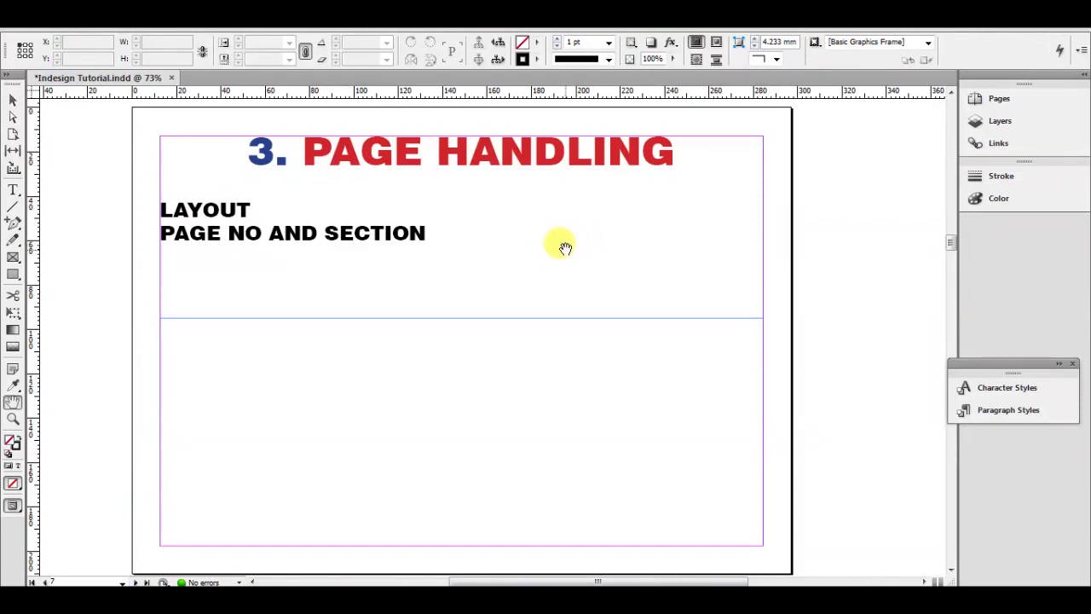
{"action": "left_click_drag", "start_coordinate": [563, 250], "coordinate": [573, 251]}
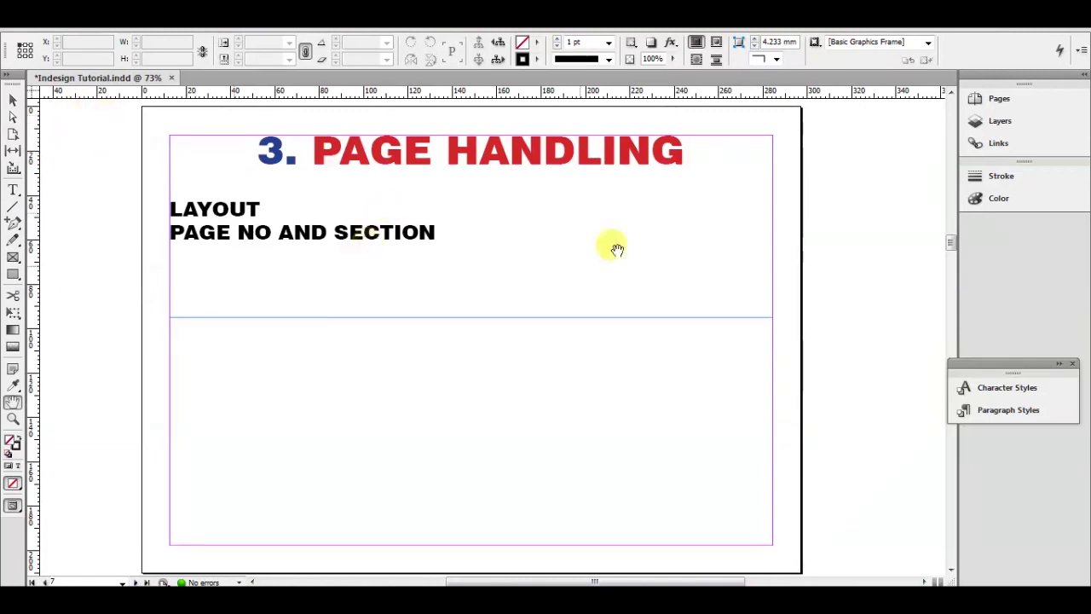
{"action": "left_click", "coordinate": [13, 100]}
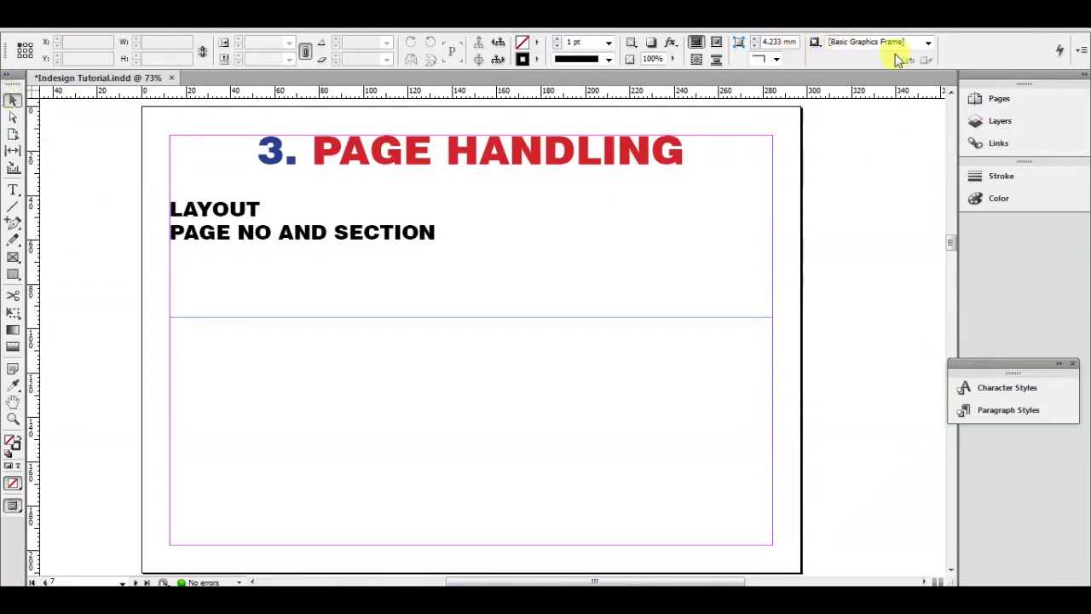
Open the Pages panel and look through the document's page thumbnails, selecting pages 1, 2 and 3
{"action": "left_click", "coordinate": [999, 100]}
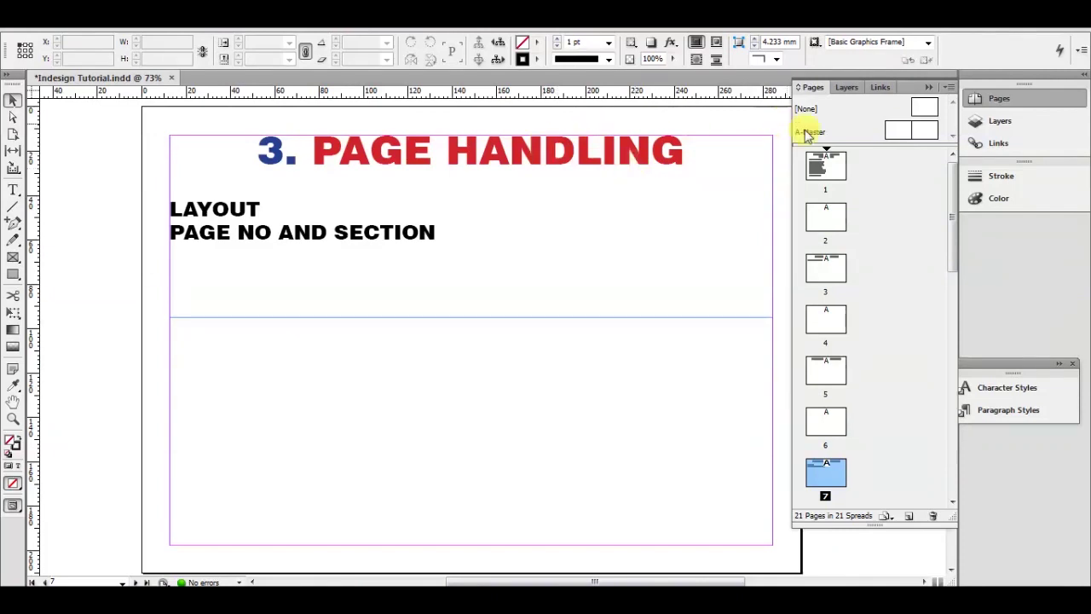
{"action": "left_click", "coordinate": [825, 171]}
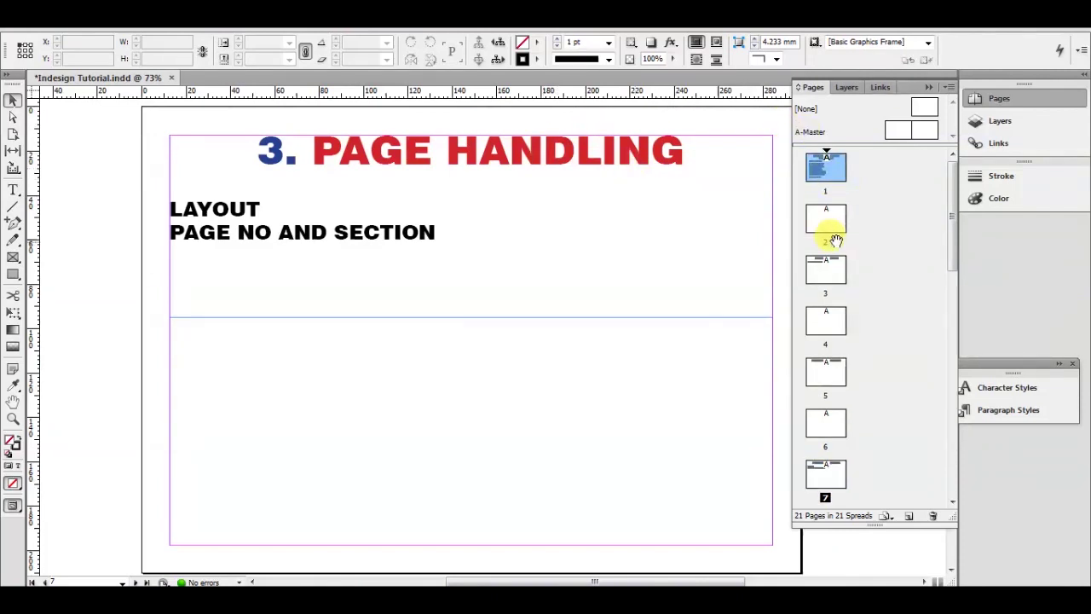
{"action": "scroll", "coordinate": [836, 239], "scroll_direction": "down", "scroll_amount": 5}
{"action": "scroll", "coordinate": [838, 239], "scroll_direction": "up", "scroll_amount": 5}
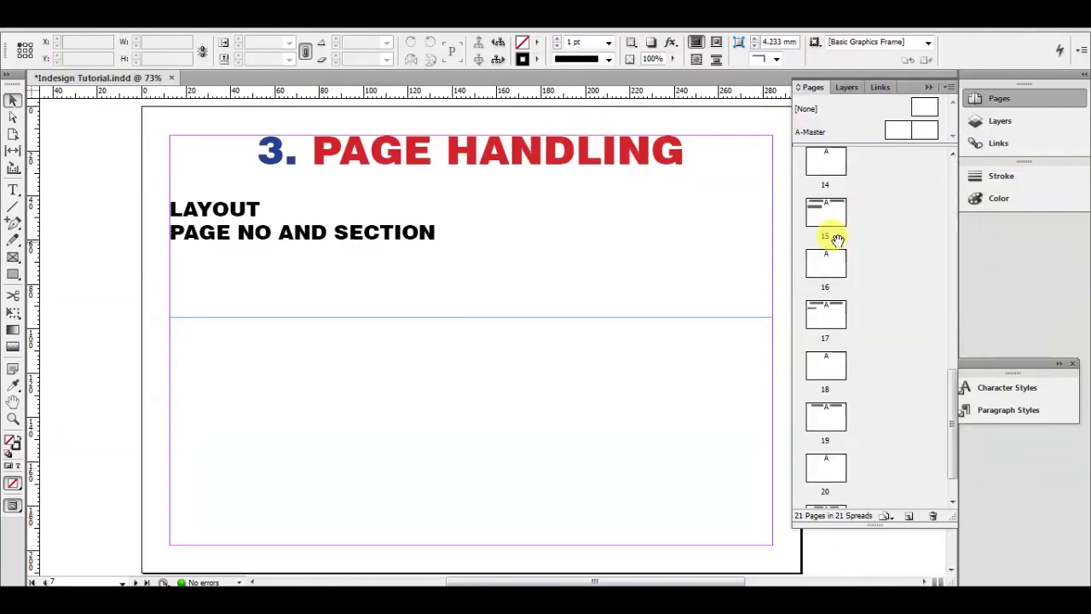
{"action": "scroll", "coordinate": [838, 240], "scroll_direction": "up", "scroll_amount": 1}
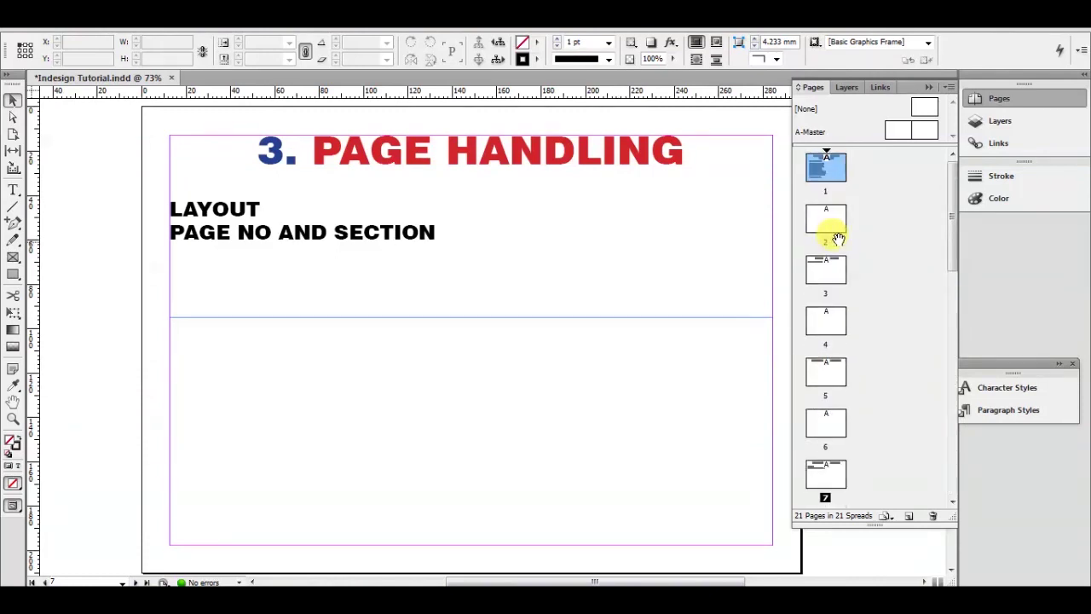
{"action": "left_click", "coordinate": [840, 223]}
{"action": "left_click", "coordinate": [827, 268]}
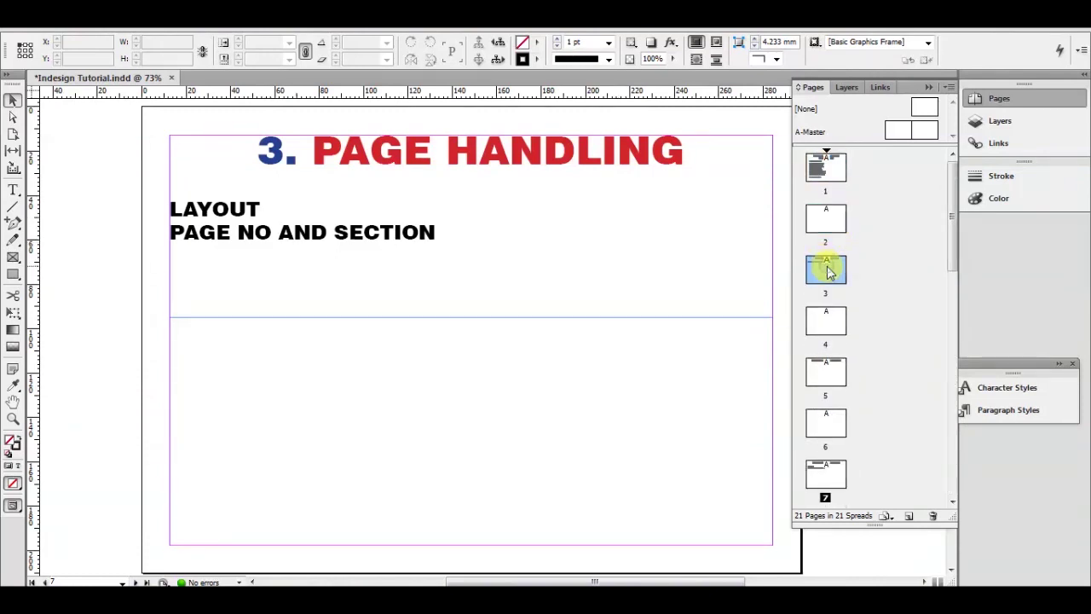
{"action": "scroll", "coordinate": [847, 341], "scroll_direction": "down", "scroll_amount": 7}
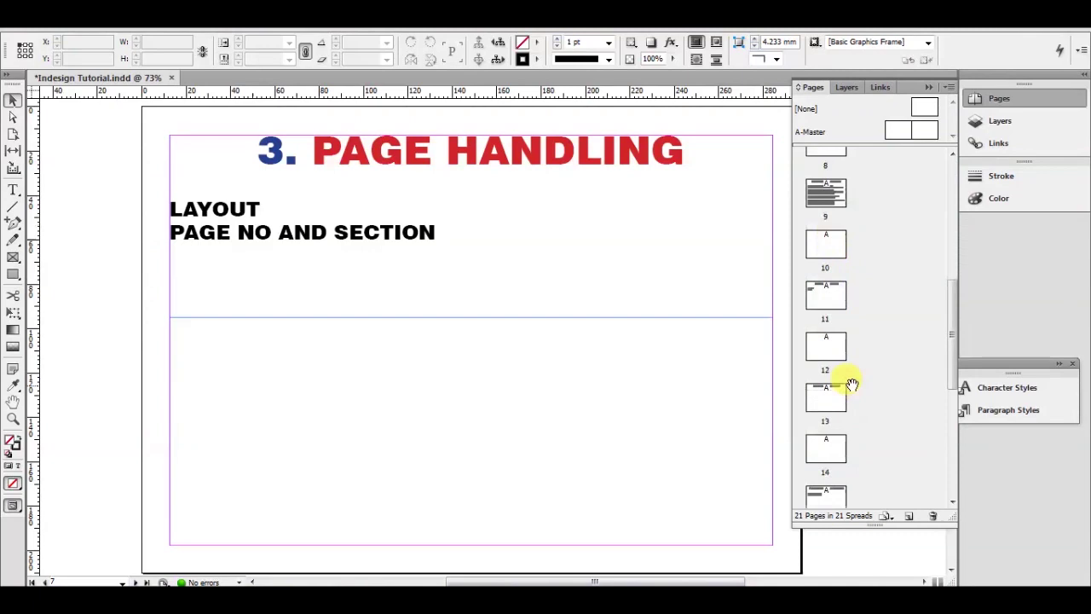
{"action": "scroll", "coordinate": [849, 362], "scroll_direction": "up", "scroll_amount": 7}
Delete page 2 from the document and undo the deletion
{"action": "left_click", "coordinate": [830, 220]}
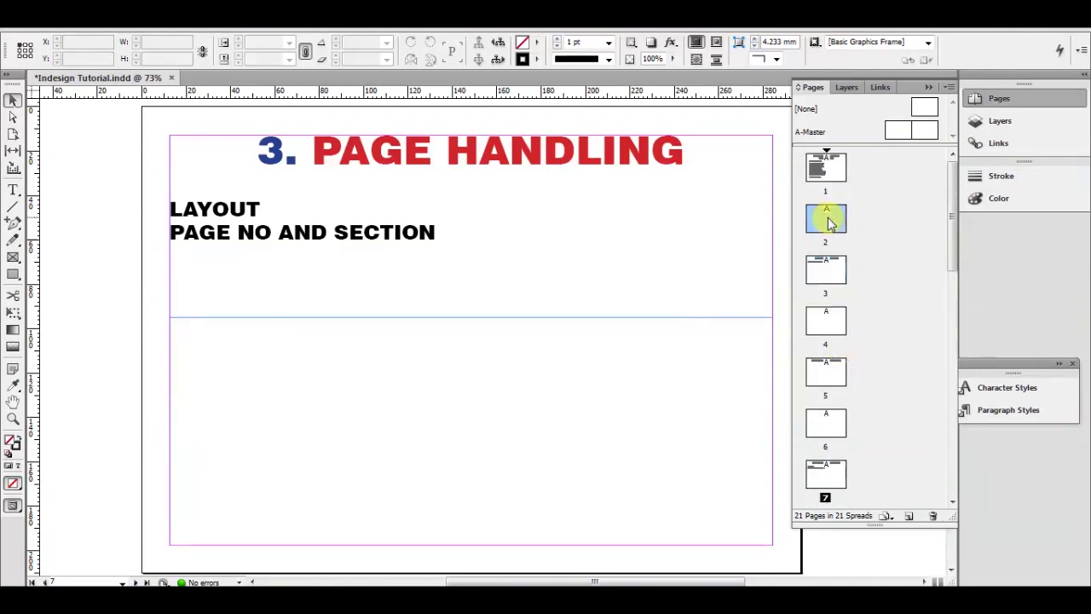
{"action": "left_click_drag", "start_coordinate": [938, 503], "coordinate": [934, 514]}
{"action": "key", "text": "ctrl+z"}
{"action": "scroll", "coordinate": [614, 341], "scroll_direction": "down", "scroll_amount": 10}
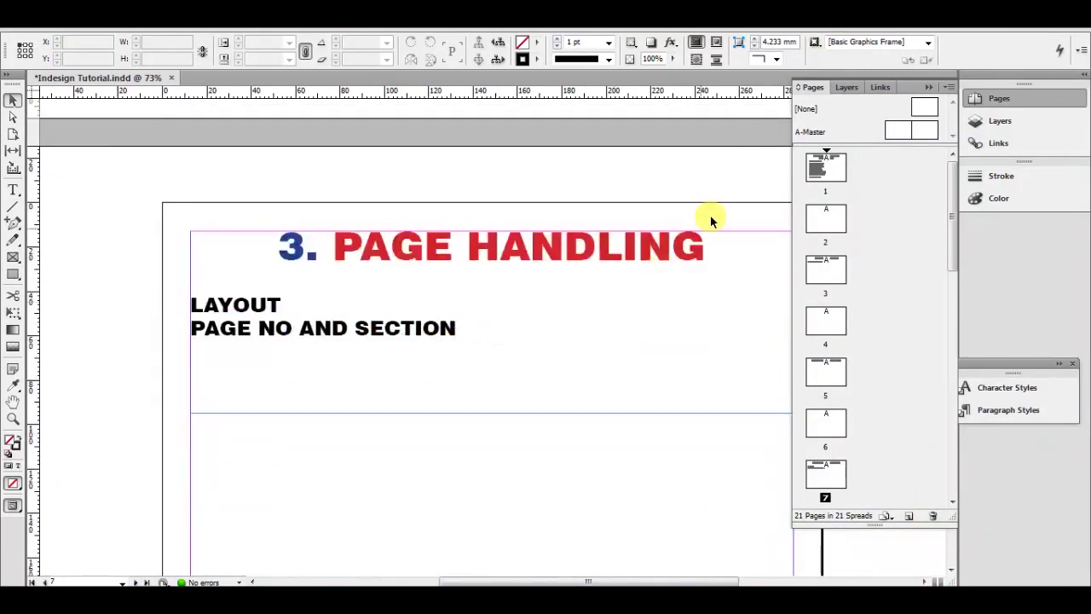
View the page commands available for page 2, such as inserting, moving and duplicating, without choosing one
{"action": "left_click", "coordinate": [826, 219]}
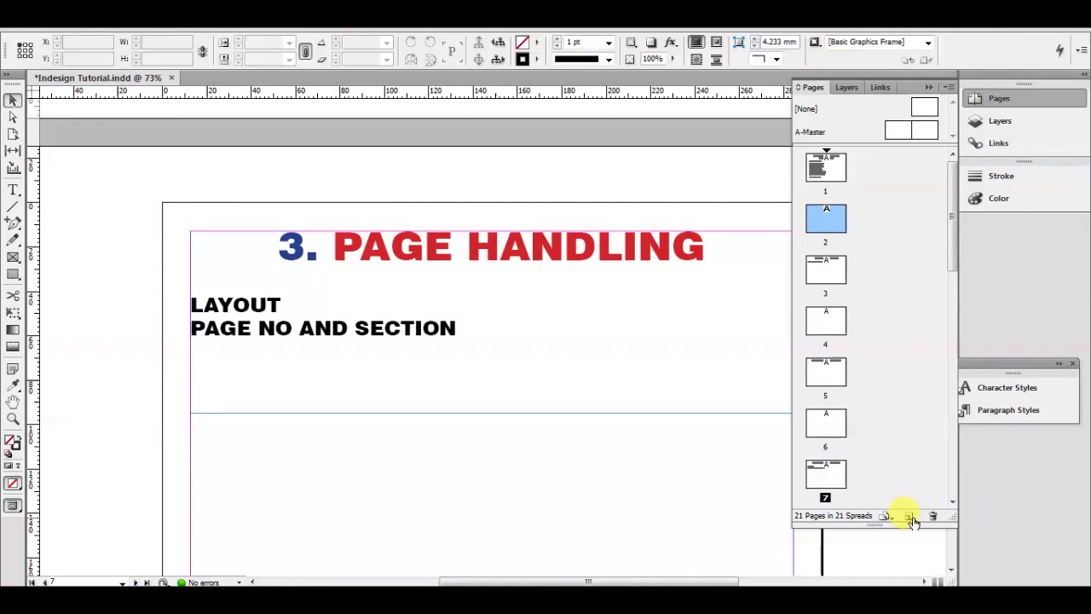
{"action": "right_click", "coordinate": [836, 214]}
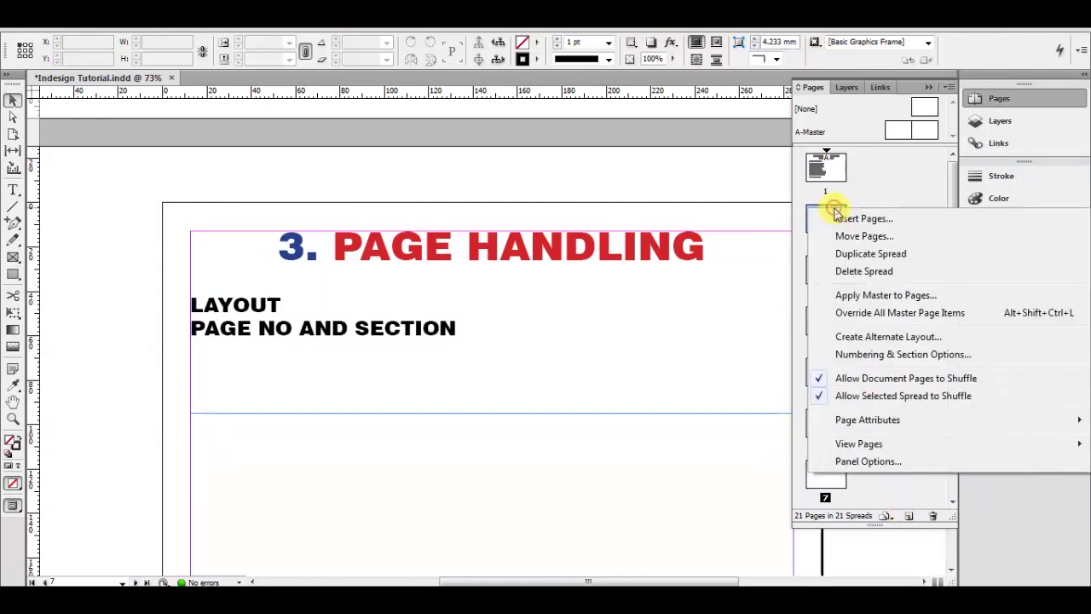
{"action": "left_click", "coordinate": [880, 193]}
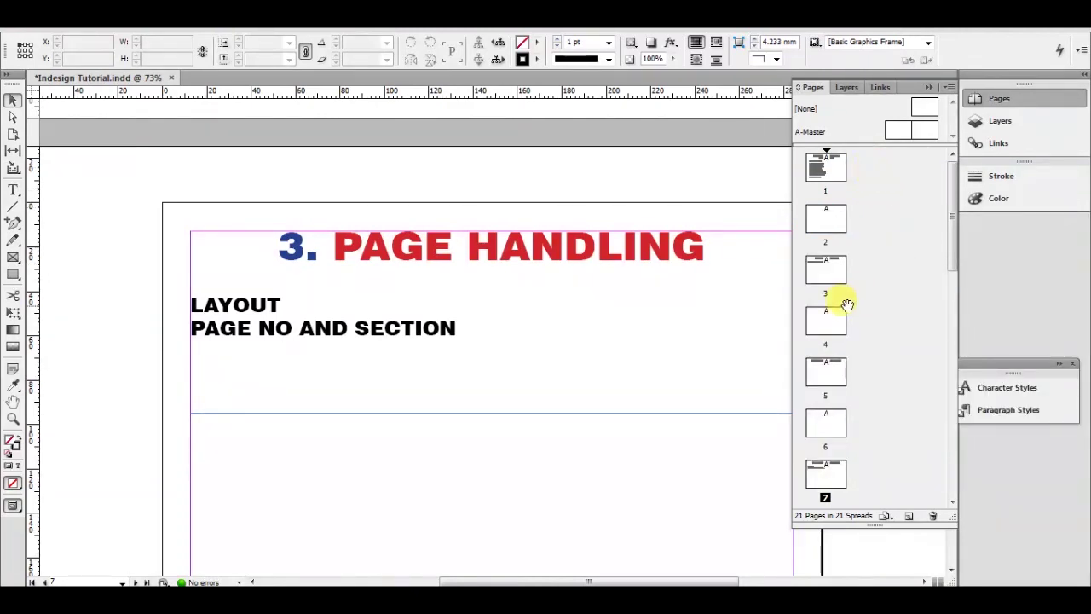
Go to page 5 from its thumbnail and return to page 7 the same way
{"action": "scroll", "coordinate": [839, 271], "scroll_direction": "down", "scroll_amount": 5}
{"action": "scroll", "coordinate": [844, 278], "scroll_direction": "up", "scroll_amount": 5}
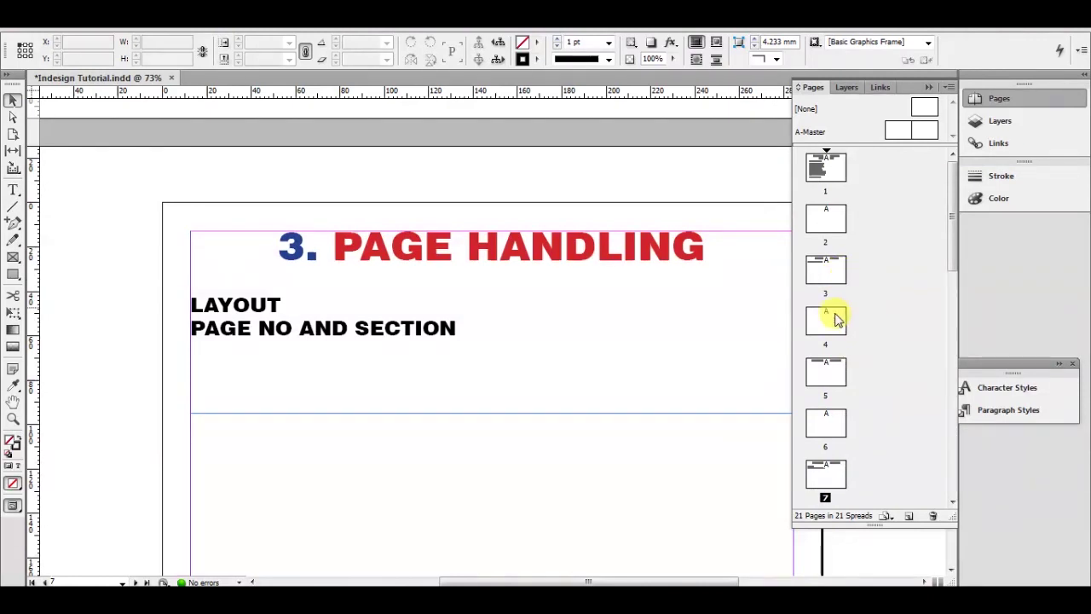
{"action": "double_click", "coordinate": [829, 378]}
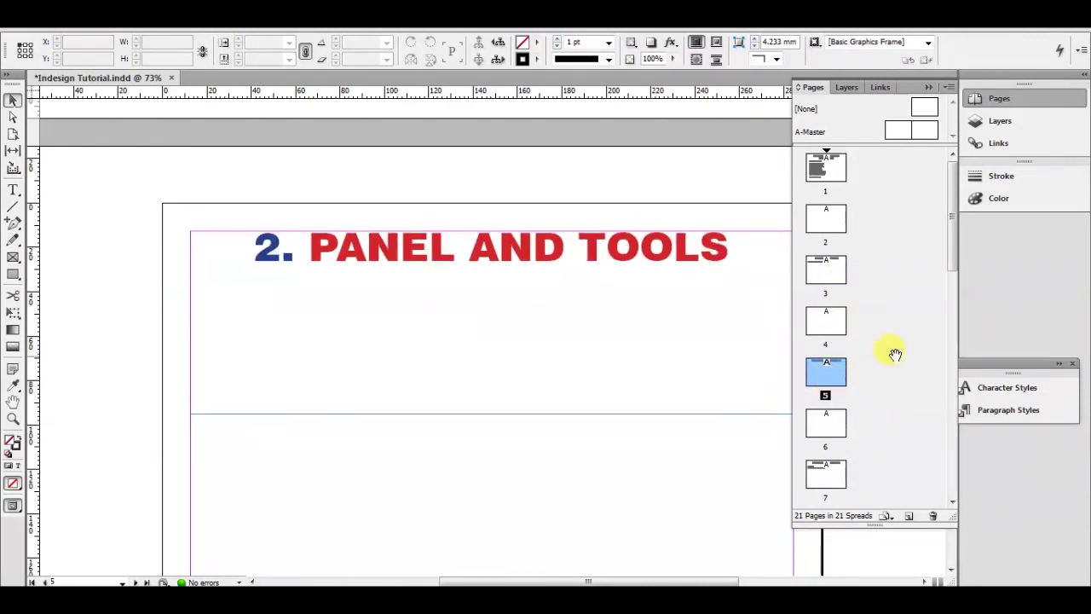
{"action": "double_click", "coordinate": [831, 474]}
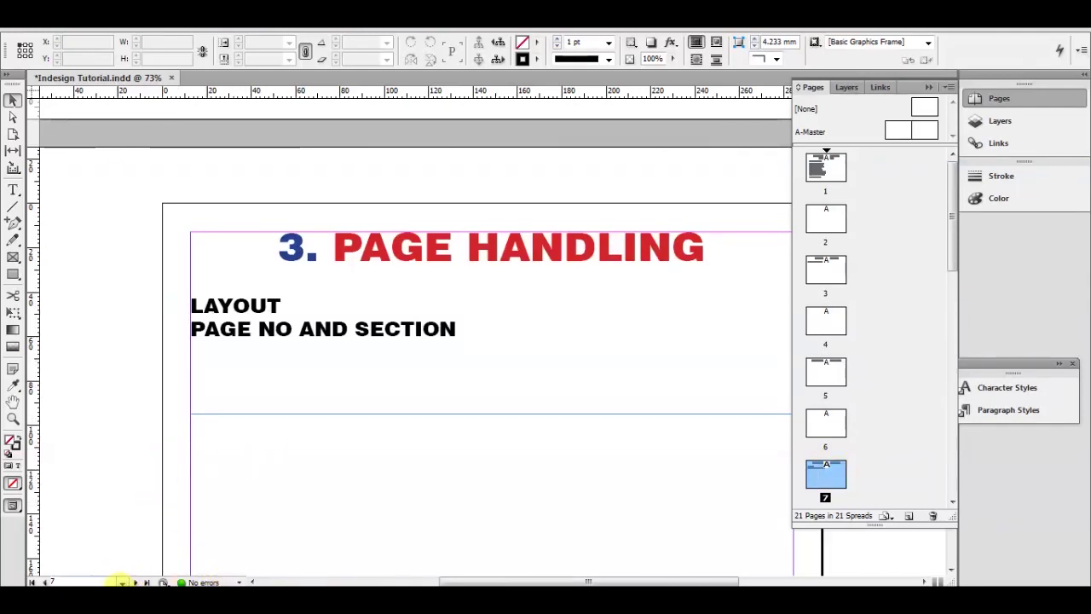
View the list of page numbers, and use Go to Page to open page 10
{"action": "left_click", "coordinate": [122, 582]}
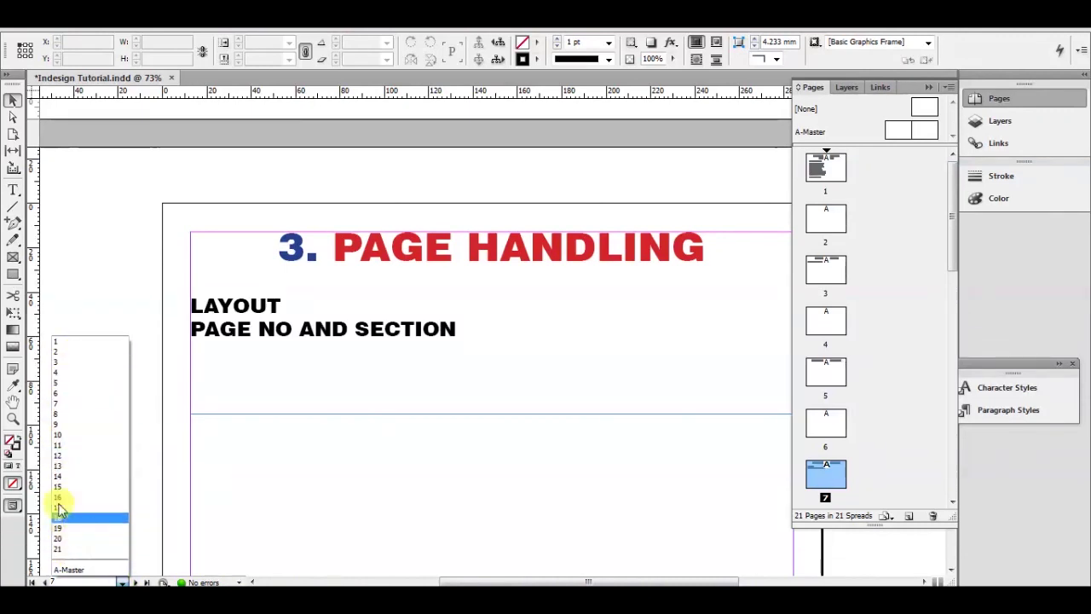
{"action": "left_click", "coordinate": [85, 306]}
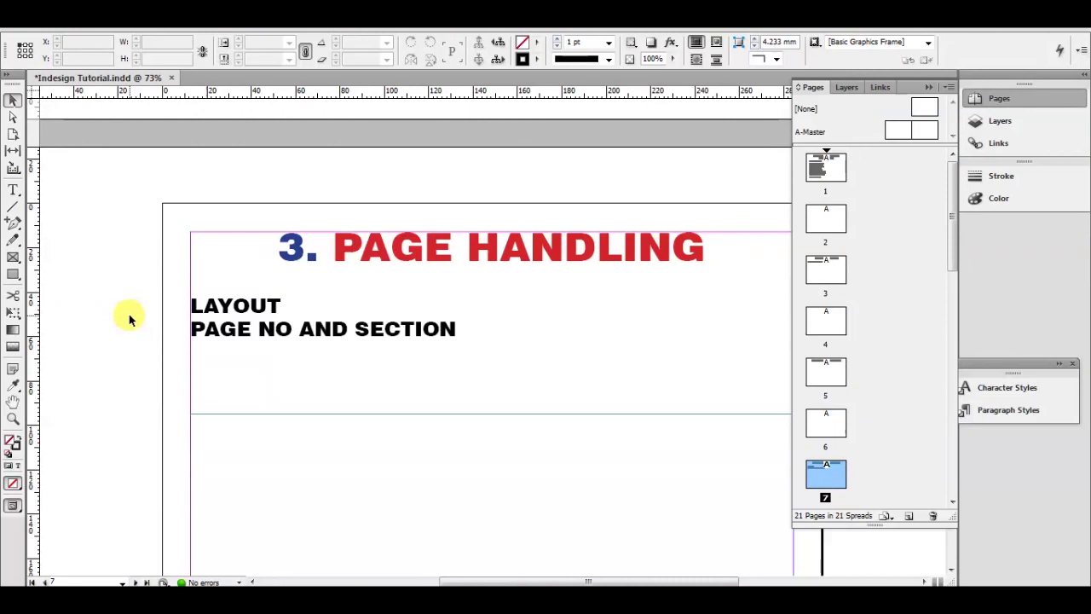
{"action": "key", "text": "ctrl+j"}
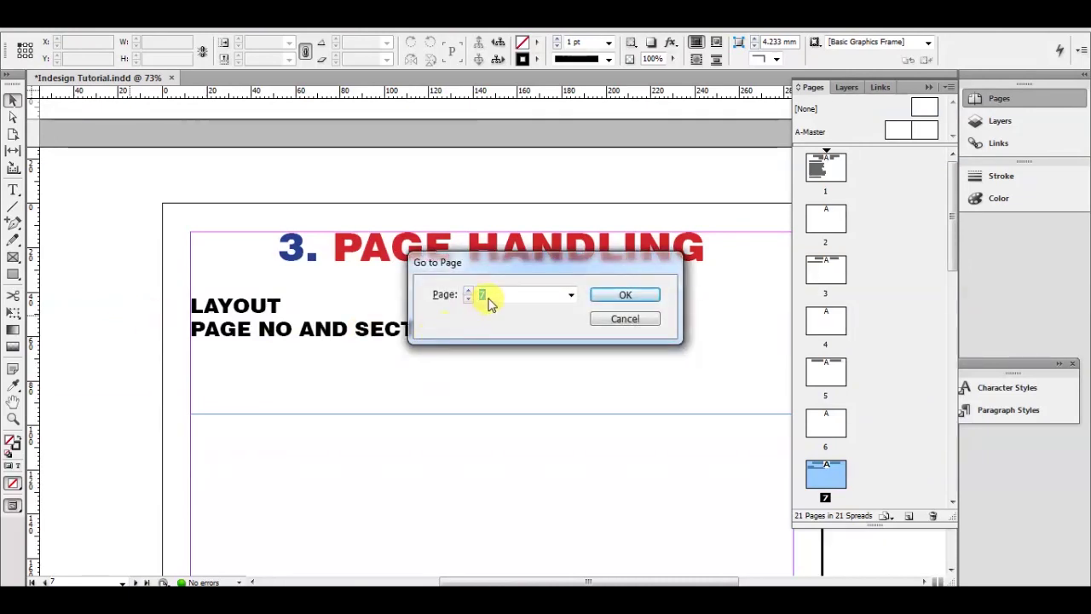
{"action": "left_click", "coordinate": [571, 295]}
{"action": "left_click", "coordinate": [571, 295]}
{"action": "type", "text": "10"}
{"action": "key", "text": "Return"}
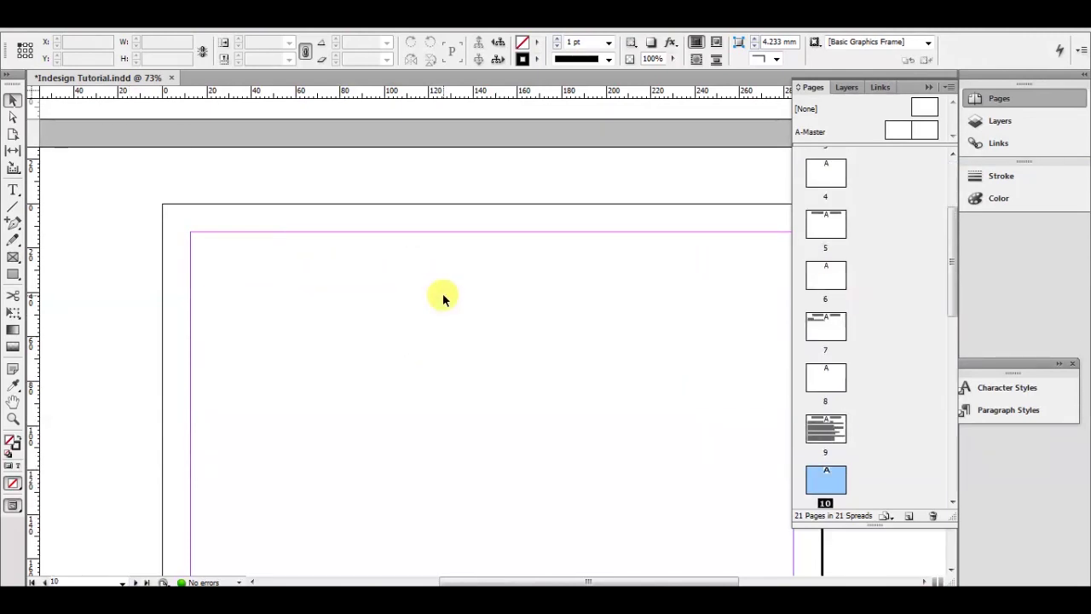
Use Go to Page to open page 5
{"action": "key", "text": "ctrl+j"}
{"action": "type", "text": "5"}
{"action": "key", "text": "Return"}
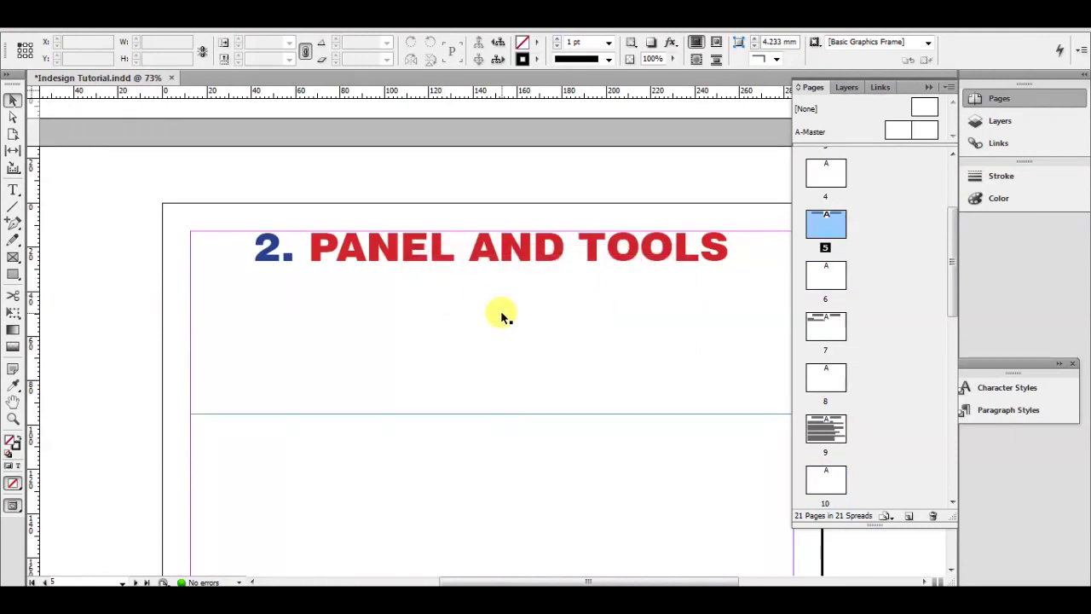
Move on through the document from page 5 to the Page Handling page, page 7
{"action": "scroll", "coordinate": [501, 317], "scroll_direction": "down", "scroll_amount": 10}
{"action": "key", "text": "space"}
{"action": "left_click_drag", "start_coordinate": [523, 285], "coordinate": [464, 314]}
{"action": "left_click_drag", "start_coordinate": [475, 251], "coordinate": [504, 282]}
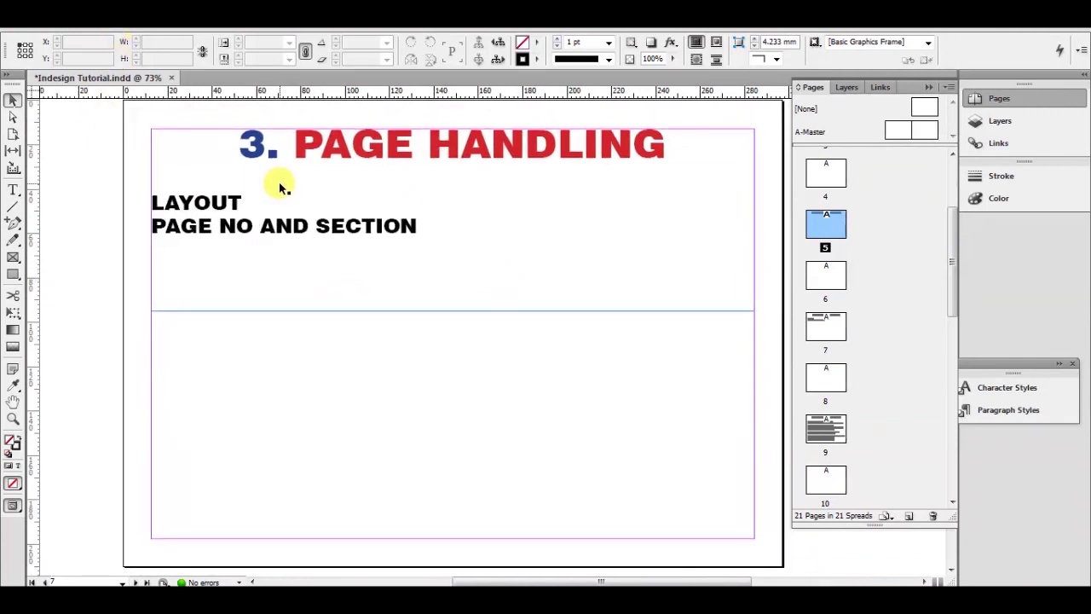
Open Go to Page twice, including from the layout commands, and close it without entering another page number
{"action": "key", "text": "ctrl+j"}
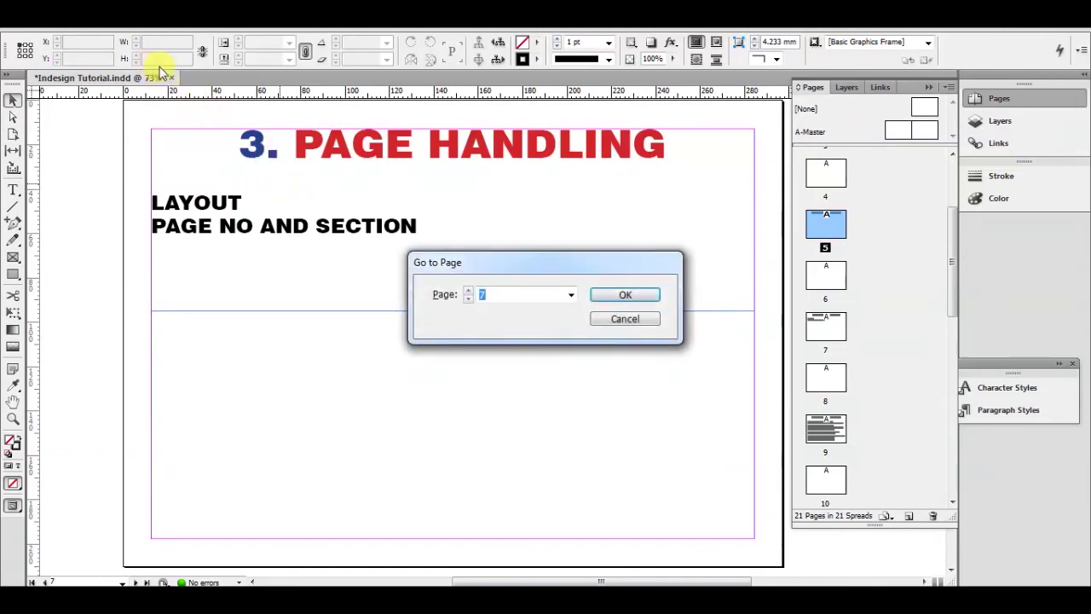
{"action": "key", "text": "Return"}
{"action": "left_click", "coordinate": [175, 25]}
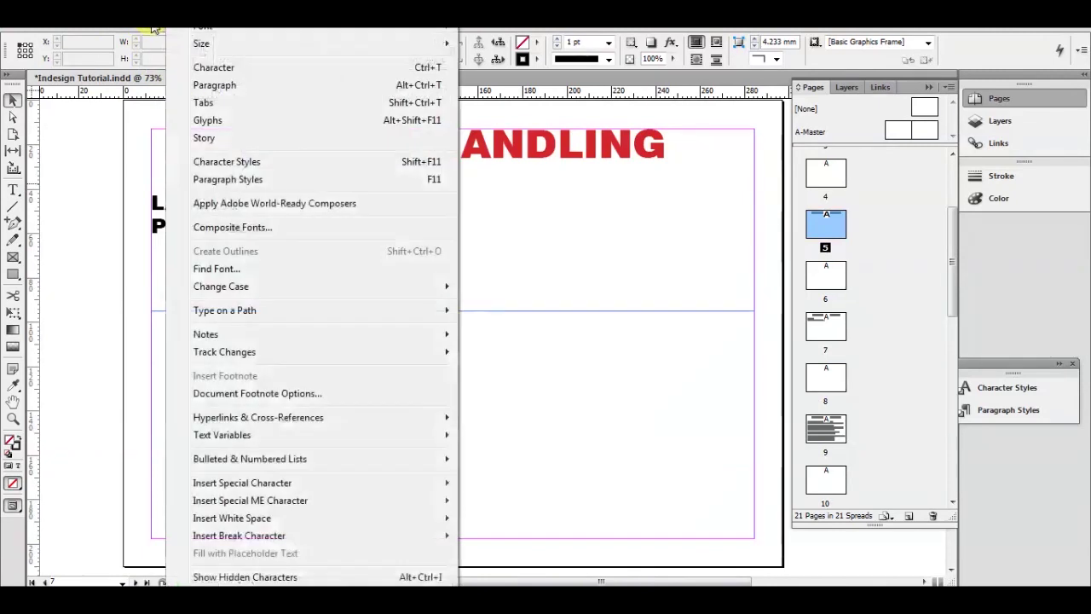
{"action": "mouse_move", "coordinate": [124, 31]}
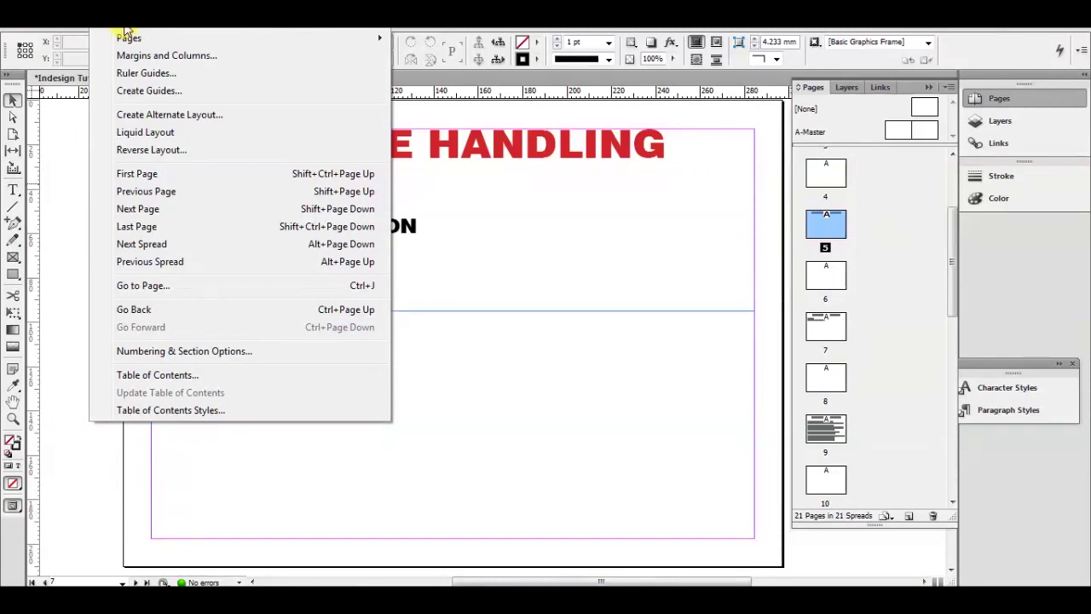
{"action": "left_click", "coordinate": [144, 285]}
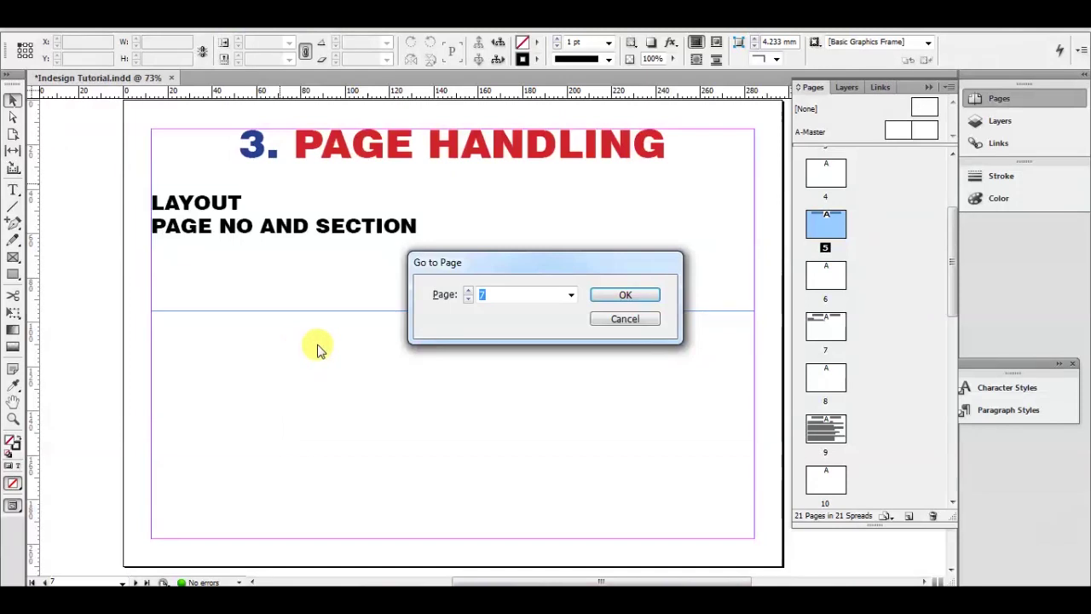
{"action": "left_click", "coordinate": [619, 316]}
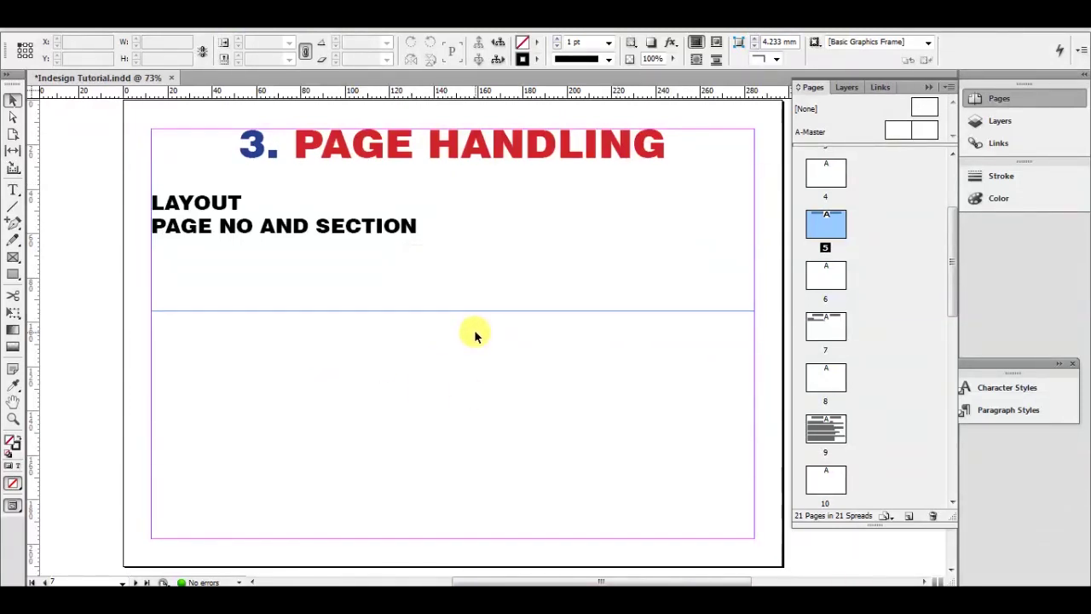
{"action": "left_click_drag", "start_coordinate": [502, 253], "coordinate": [477, 261]}
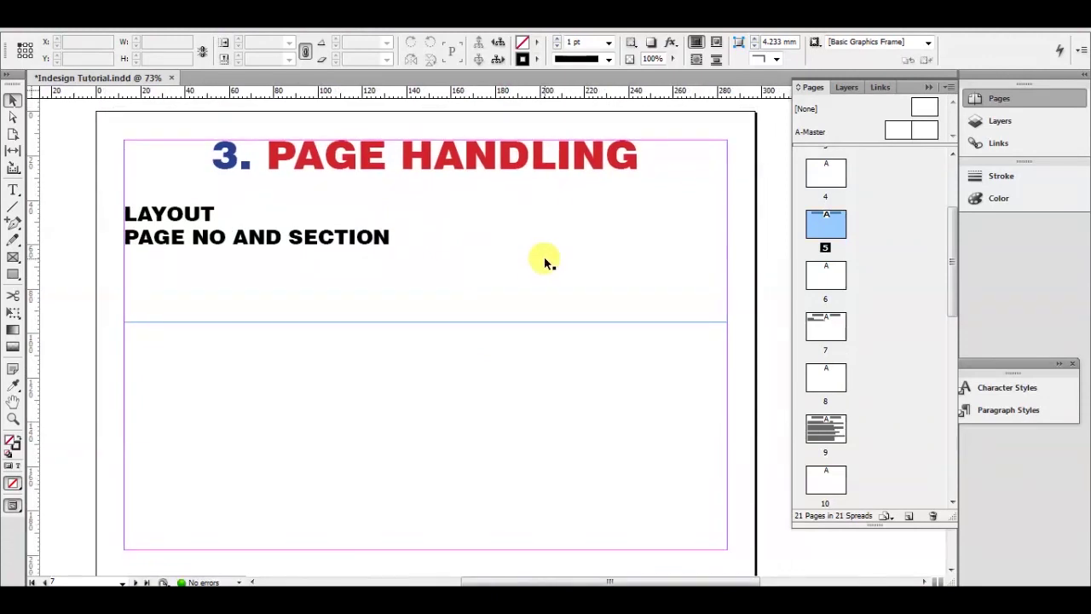
Select the range of pages 5 to 8 by their thumbnails, and clear the selection
{"action": "left_click", "coordinate": [838, 381], "text": "shift"}
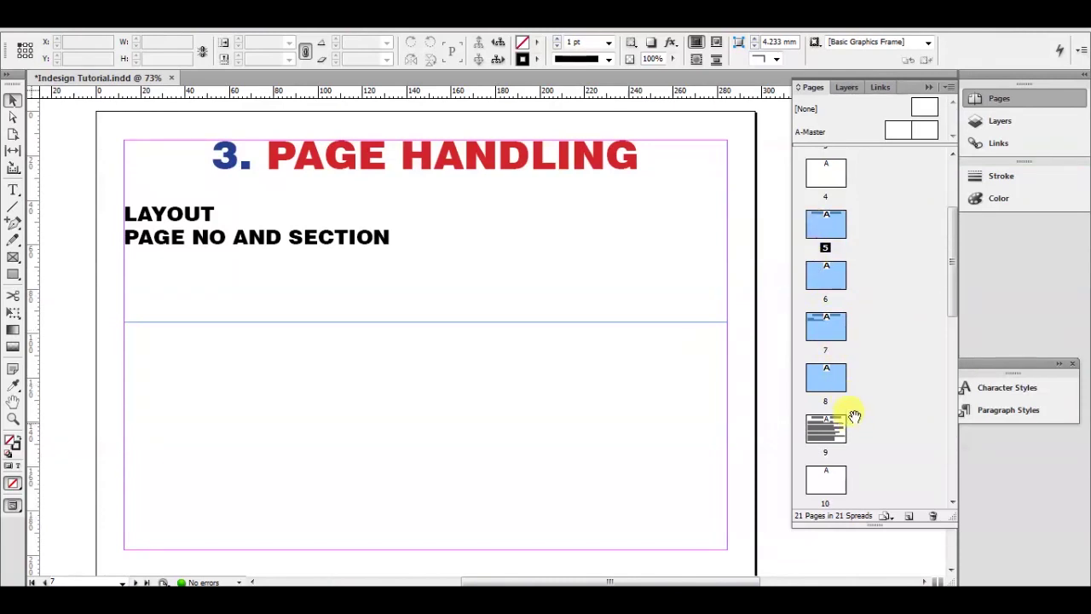
{"action": "left_click", "coordinate": [874, 251]}
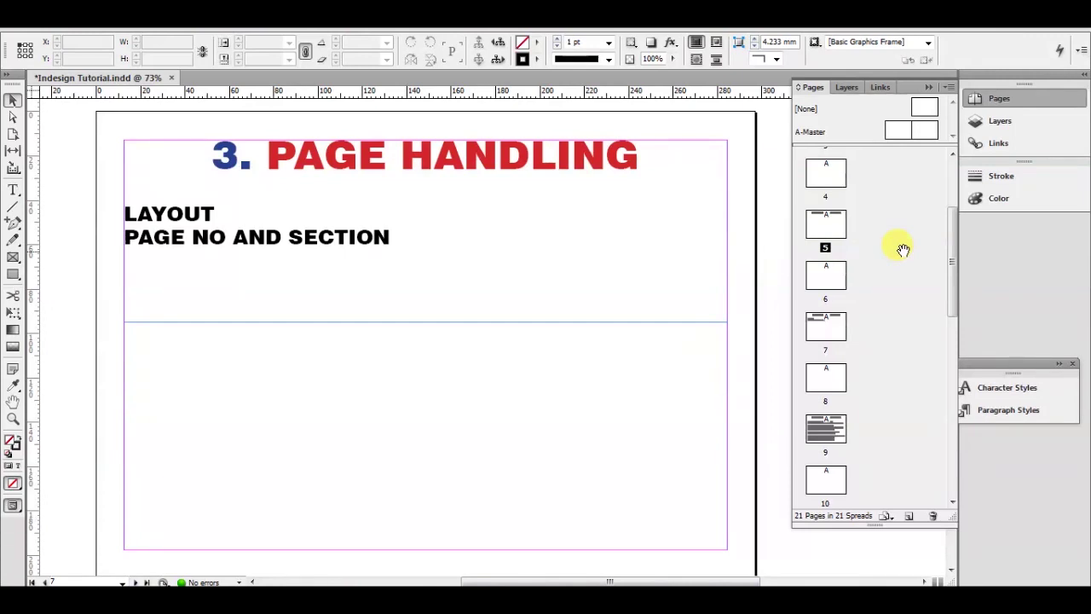
{"action": "mouse_move", "coordinate": [694, 548]}
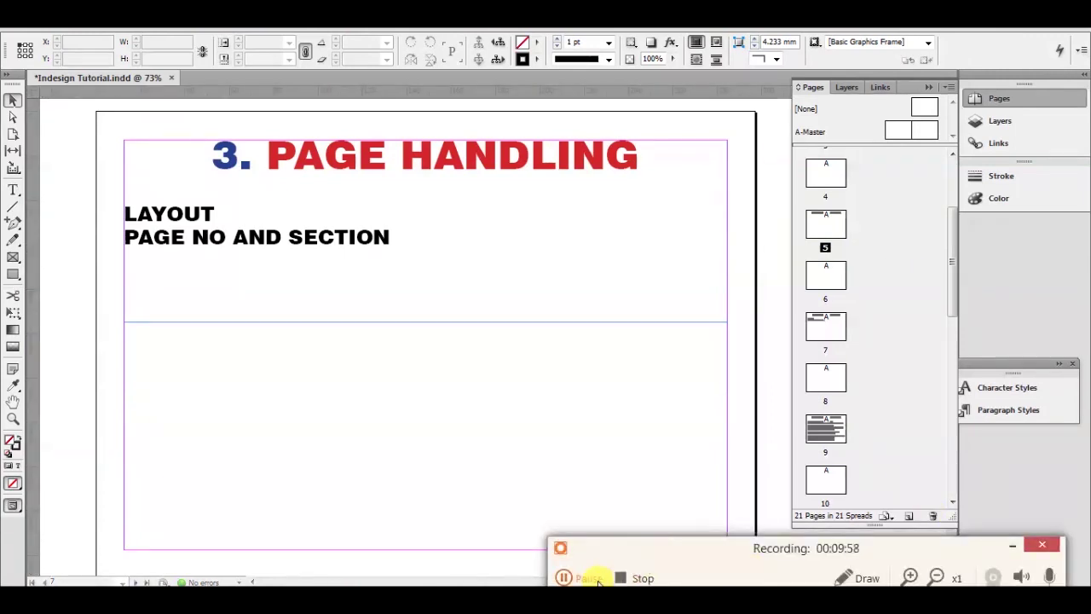
{"action": "left_click", "coordinate": [1015, 546]}
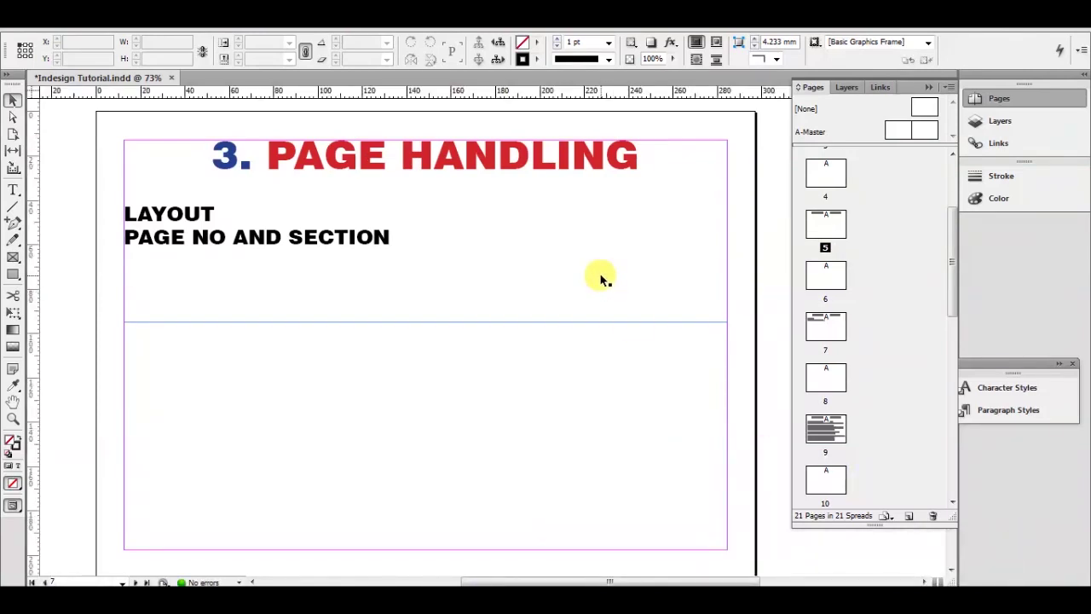
{"action": "left_click", "coordinate": [684, 360]}
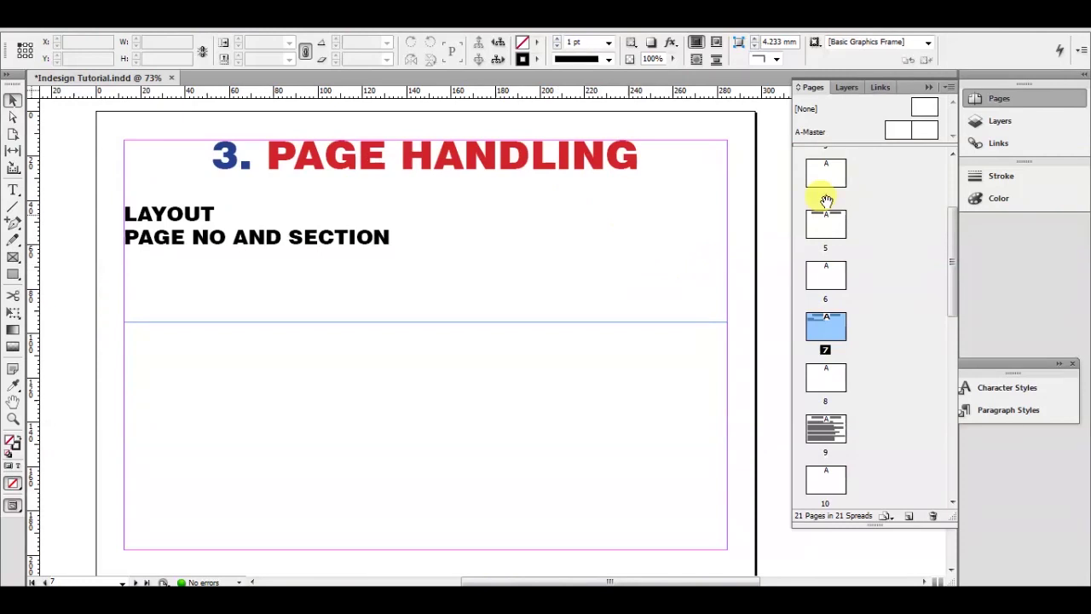
{"action": "left_click", "coordinate": [668, 363]}
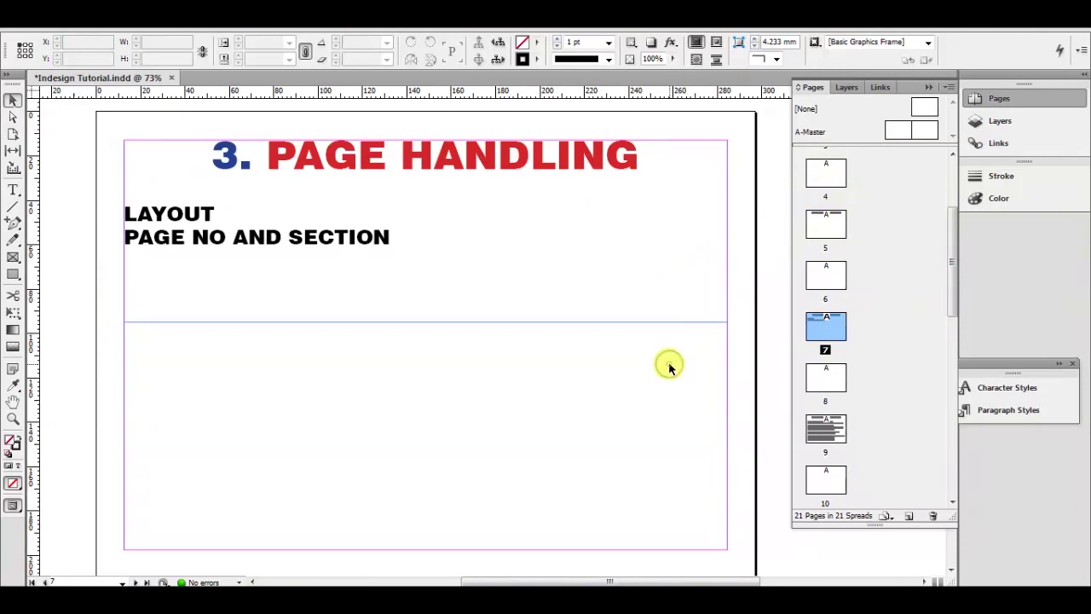
Create a new one-page A4 print document with facing pages and add four more pages to it
{"action": "key", "text": "ctrl+n"}
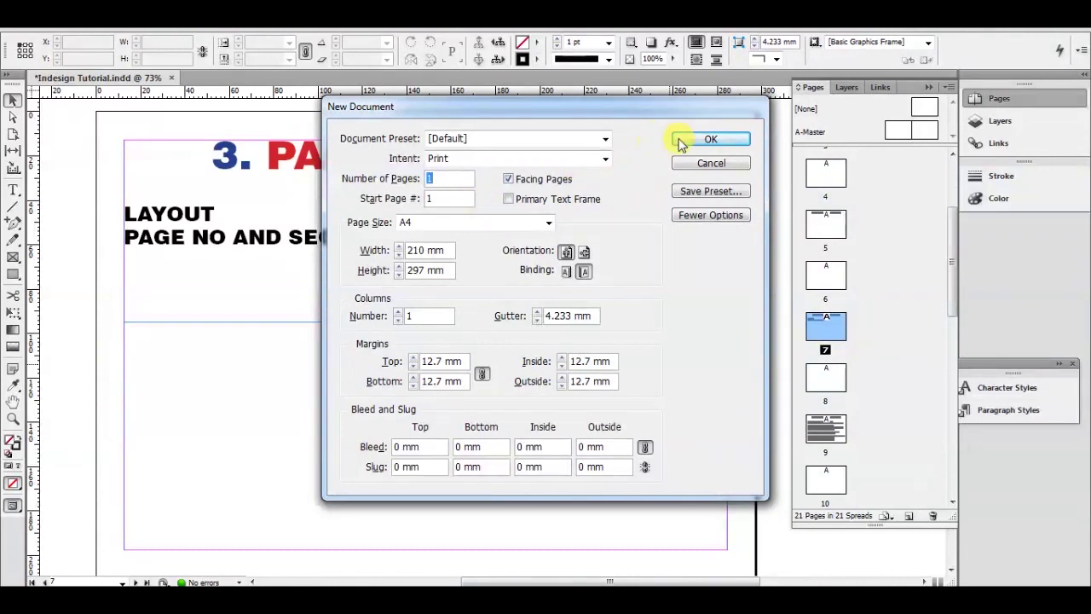
{"action": "left_click", "coordinate": [708, 142]}
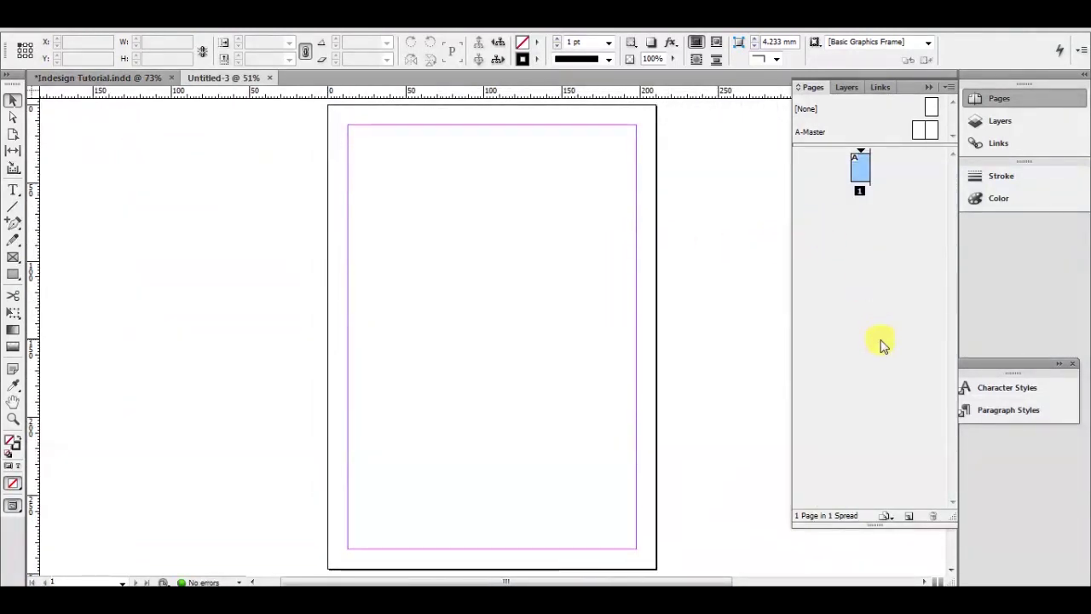
{"action": "left_click", "coordinate": [911, 516]}
{"action": "left_click", "coordinate": [913, 517]}
{"action": "left_click", "coordinate": [912, 517]}
{"action": "left_click", "coordinate": [912, 517]}
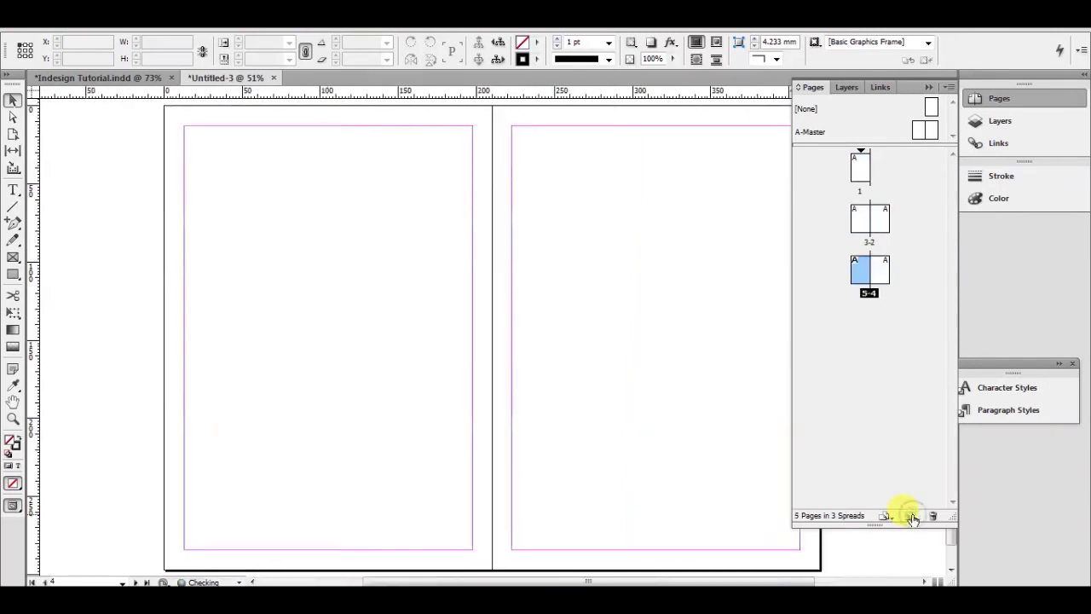
Change the document's binding to left-to-right in Document Setup
{"action": "left_click", "coordinate": [862, 170]}
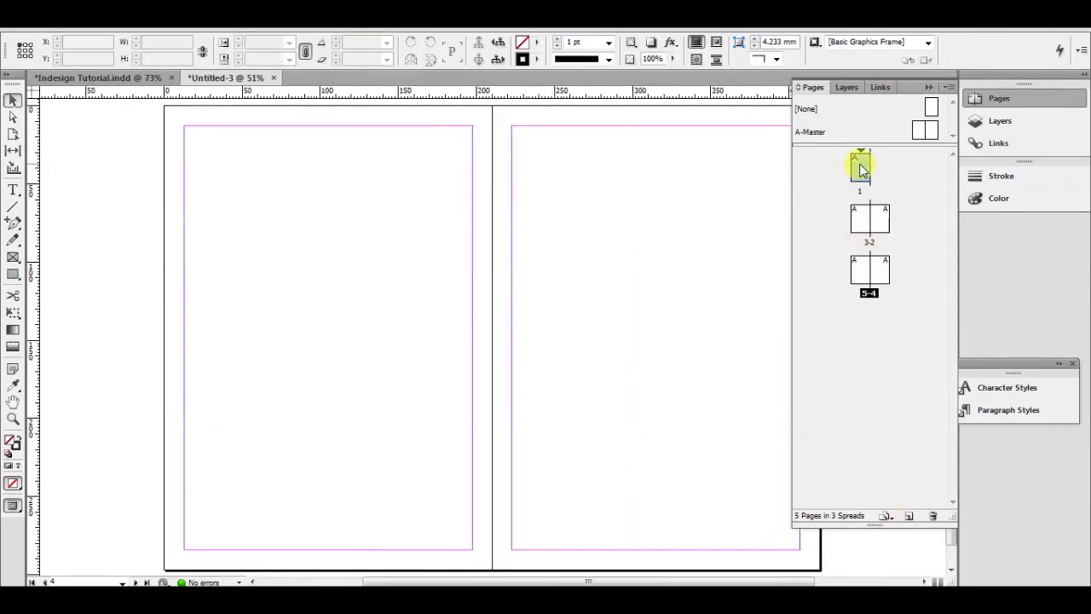
{"action": "key", "text": "ctrl+alt+p"}
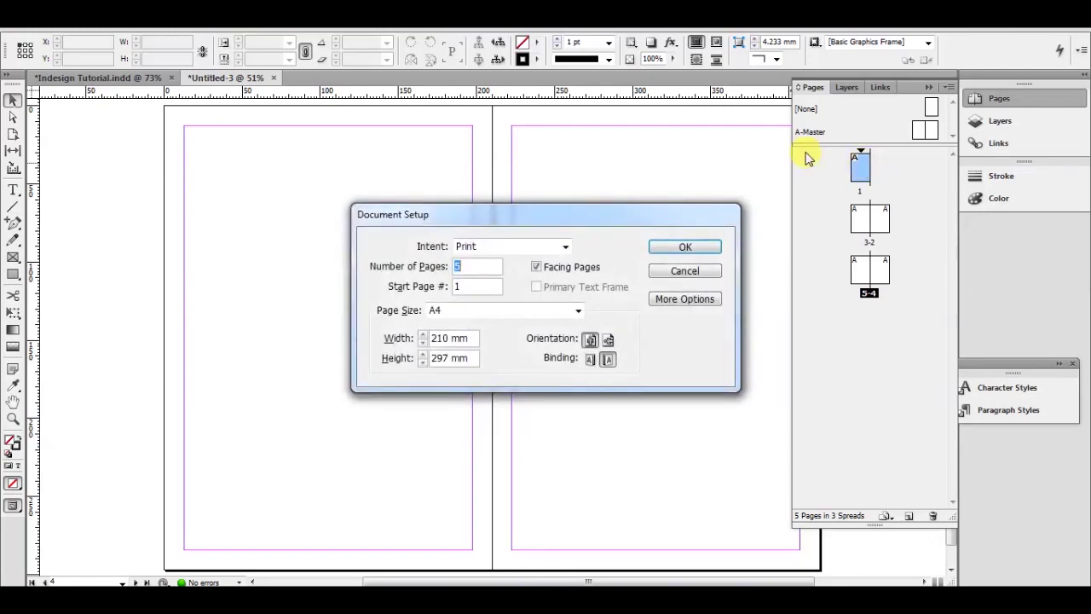
{"action": "left_click", "coordinate": [594, 359]}
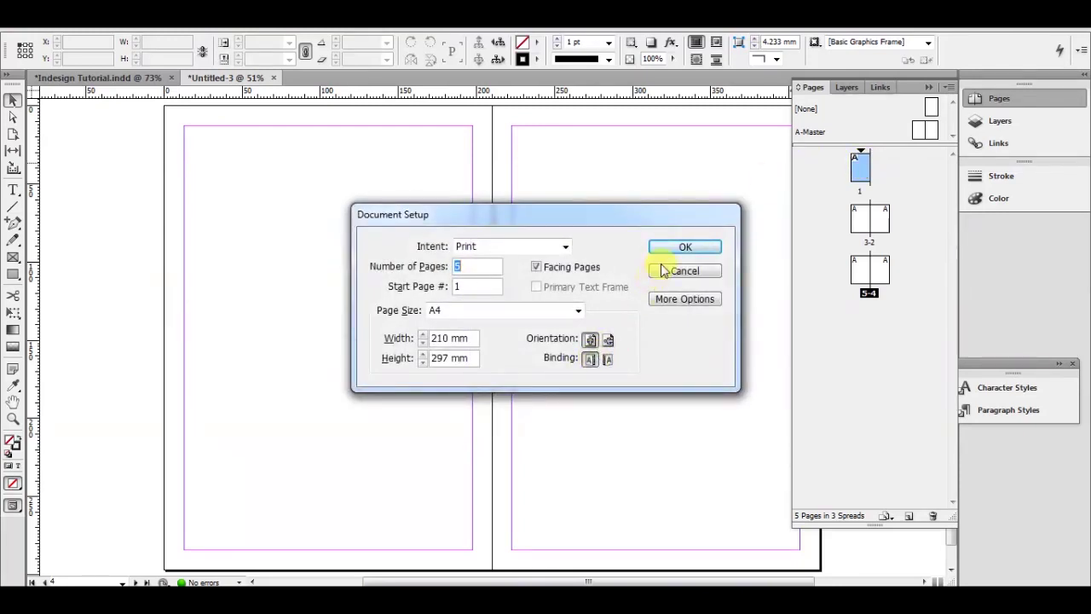
{"action": "left_click", "coordinate": [678, 246]}
Go to page 1 from its thumbnail and examine how it sits relative to the spread of pages 2-3
{"action": "double_click", "coordinate": [881, 180]}
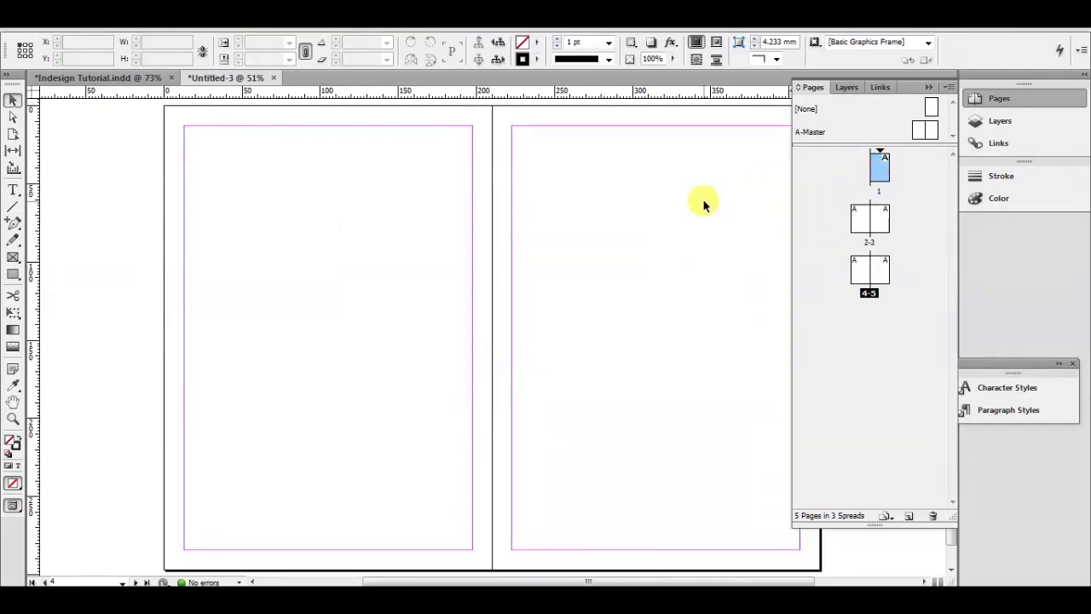
{"action": "left_click_drag", "start_coordinate": [704, 204], "coordinate": [580, 202]}
{"action": "left_click_drag", "start_coordinate": [606, 312], "coordinate": [615, 238]}
{"action": "left_click_drag", "start_coordinate": [630, 340], "coordinate": [628, 300]}
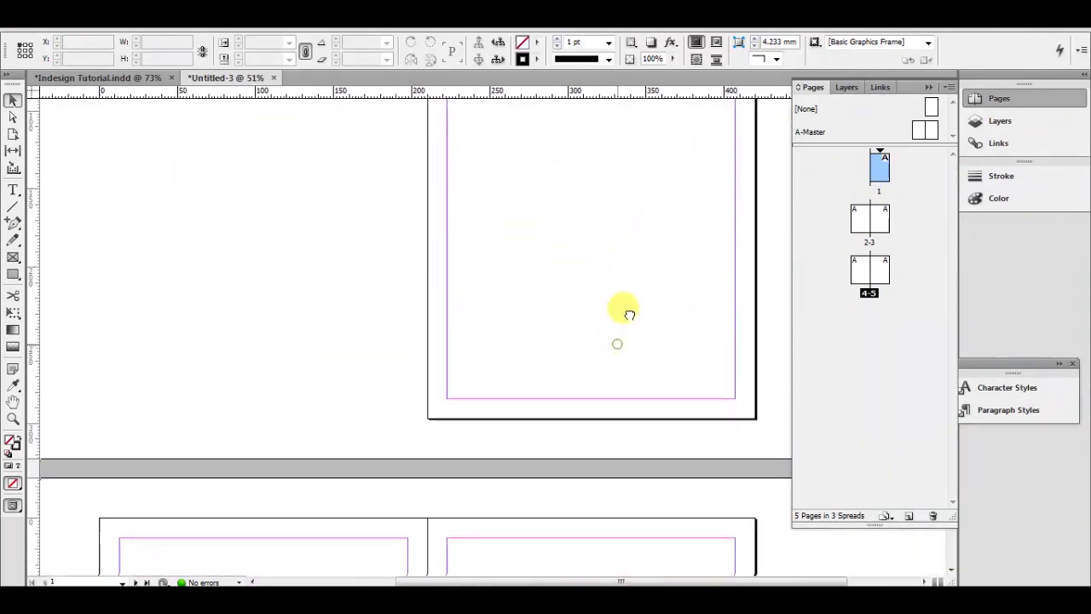
{"action": "left_click_drag", "start_coordinate": [647, 365], "coordinate": [653, 320]}
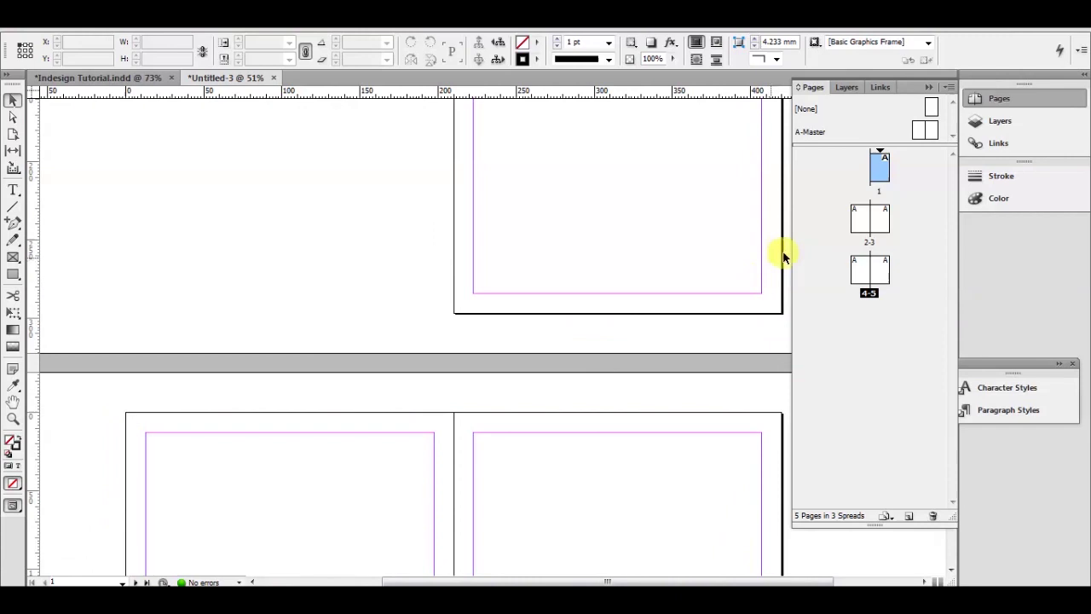
View the Numbering & Section Options for page 2 and cancel without starting a new section
{"action": "left_click", "coordinate": [861, 226]}
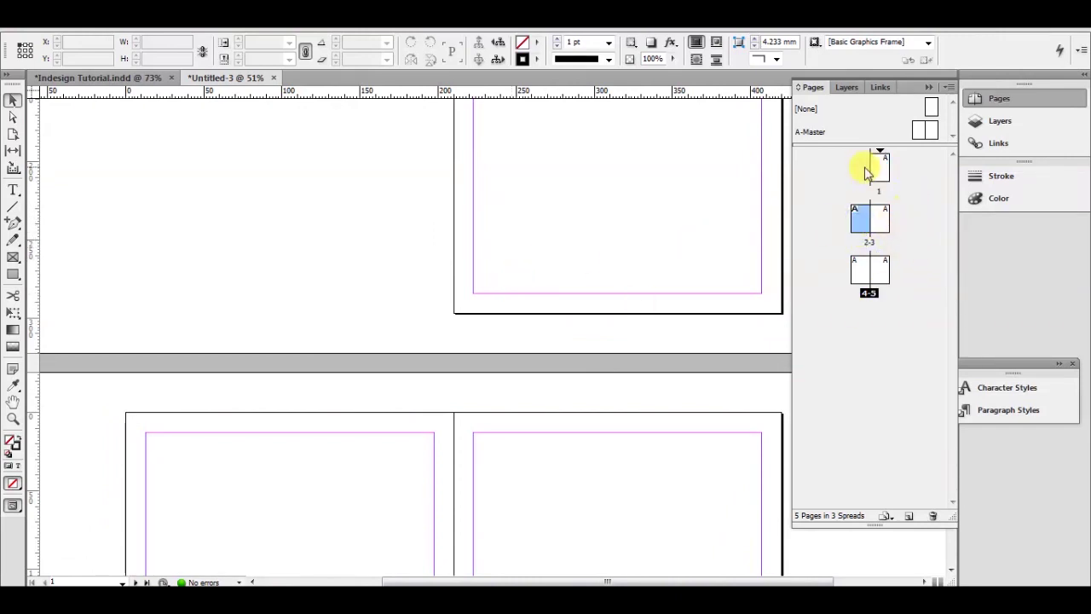
{"action": "right_click", "coordinate": [868, 222]}
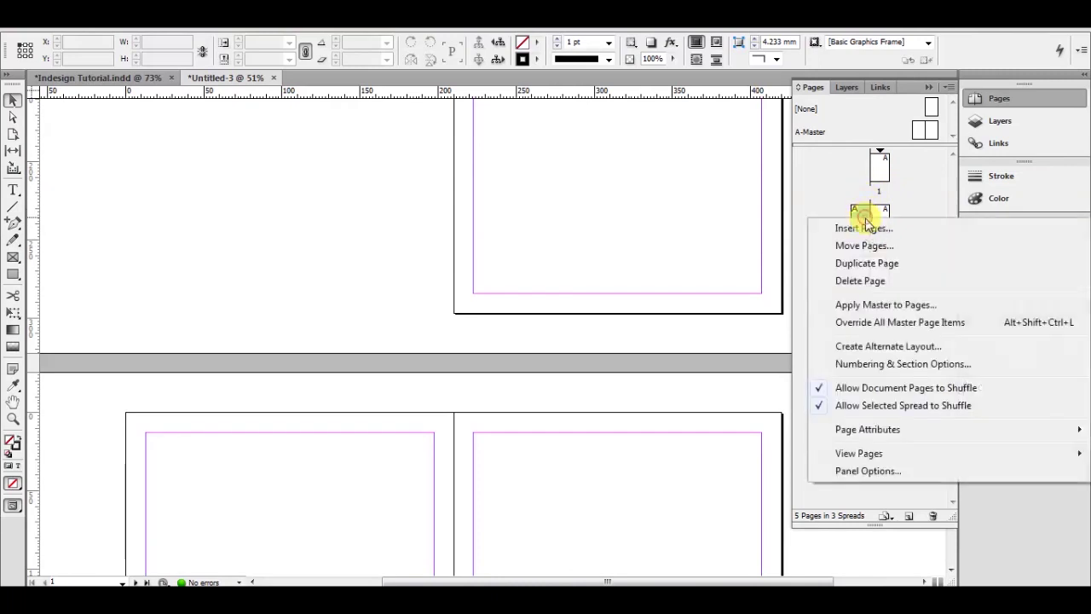
{"action": "left_click", "coordinate": [881, 367]}
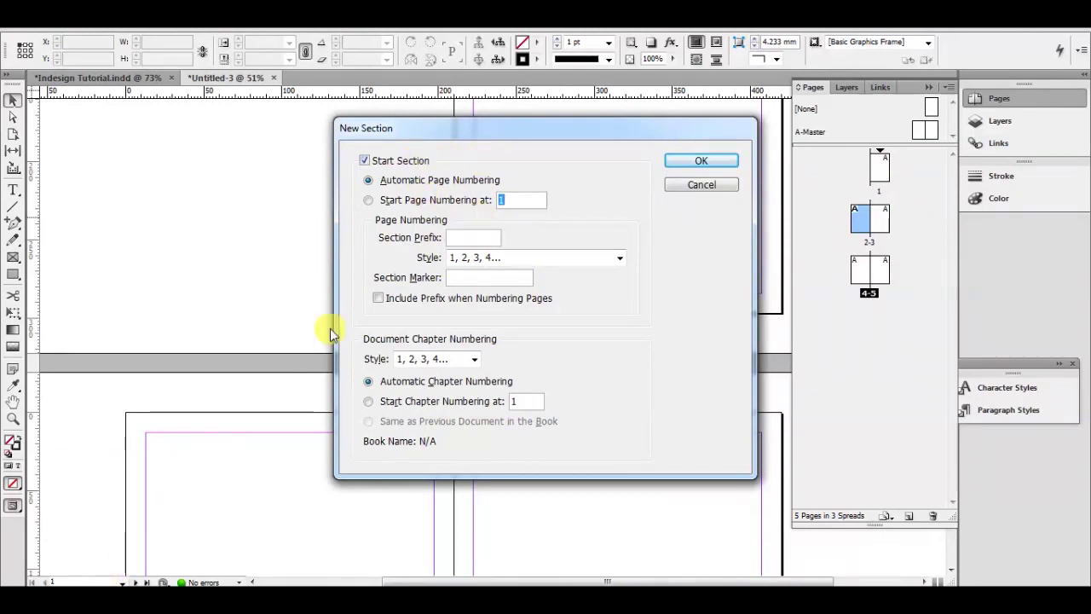
{"action": "left_click", "coordinate": [714, 187]}
Go to the spread of pages 2-3 from its thumbnail, look over both pages and return to page 1
{"action": "left_click_drag", "start_coordinate": [524, 313], "coordinate": [483, 273]}
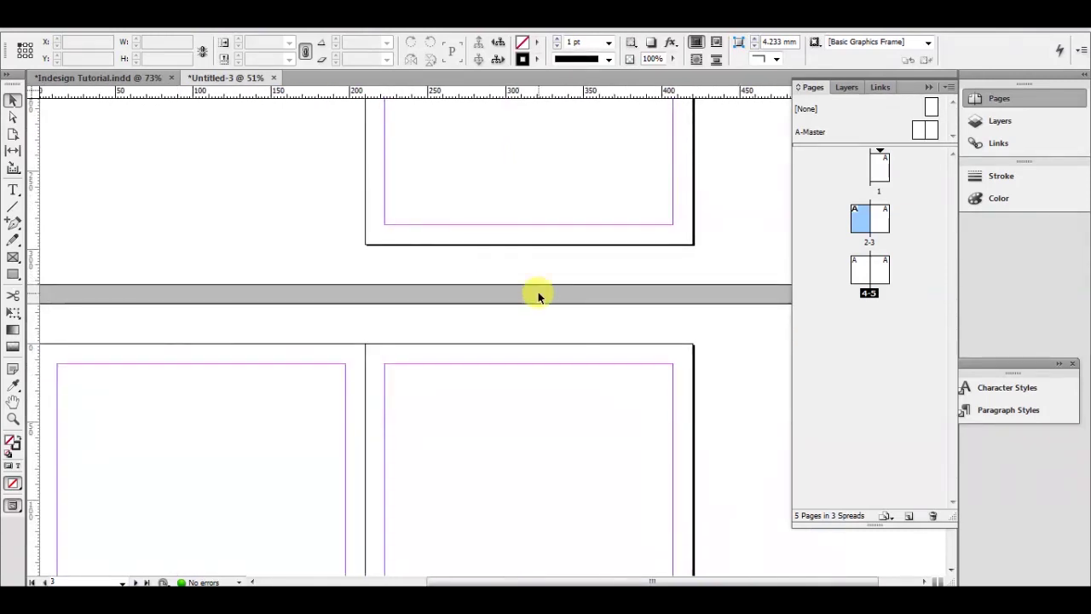
{"action": "left_click_drag", "start_coordinate": [836, 236], "coordinate": [850, 225]}
{"action": "double_click", "coordinate": [850, 224]}
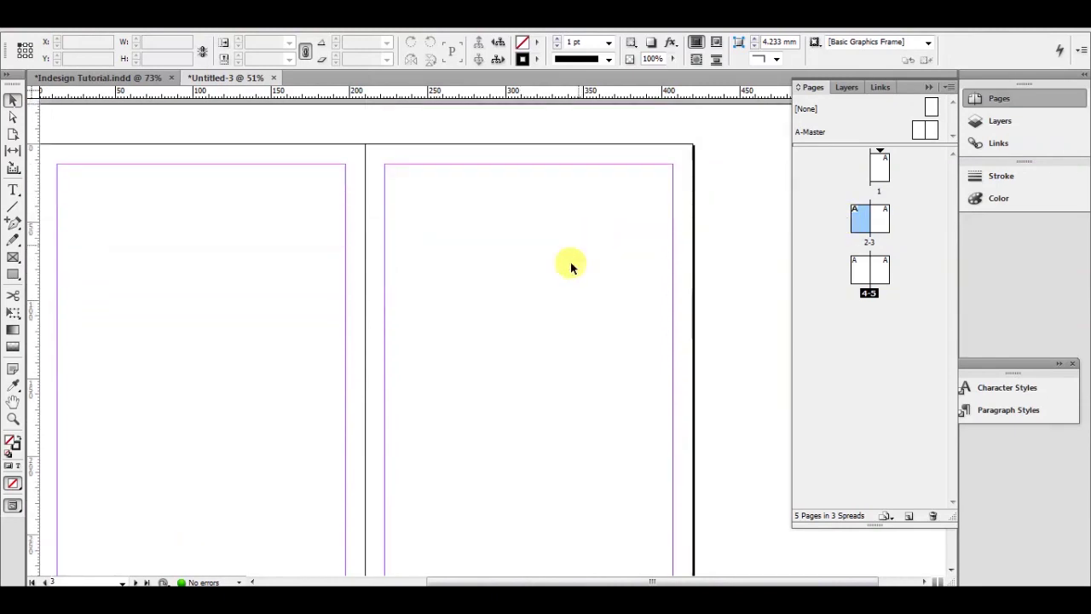
{"action": "left_click_drag", "start_coordinate": [576, 328], "coordinate": [603, 356]}
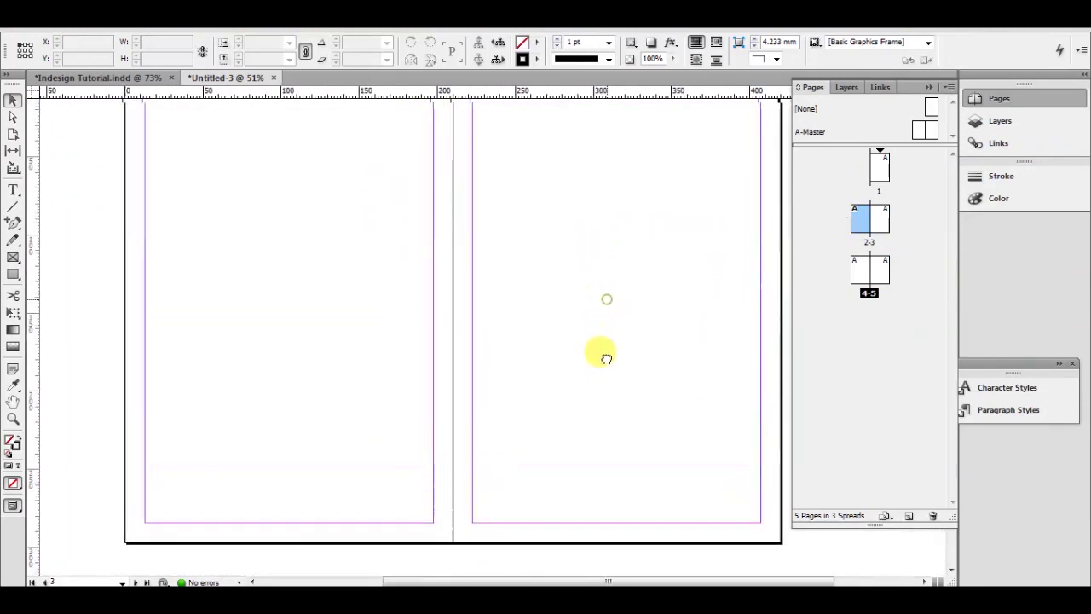
{"action": "left_click_drag", "start_coordinate": [512, 351], "coordinate": [566, 361]}
{"action": "scroll", "coordinate": [597, 363], "scroll_direction": "up", "scroll_amount": 8}
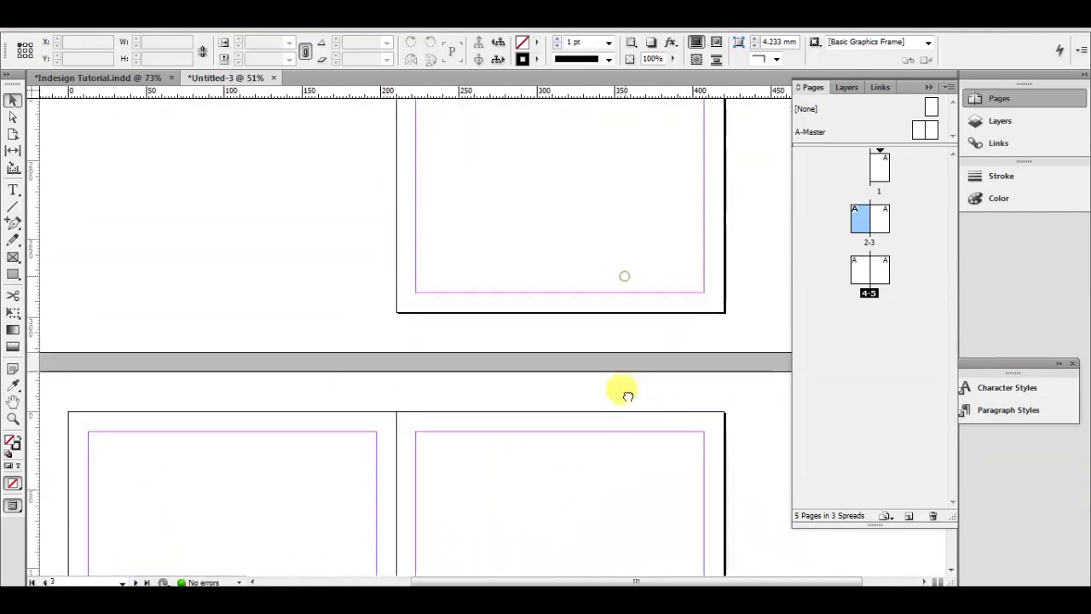
{"action": "scroll", "coordinate": [620, 248], "scroll_direction": "up", "scroll_amount": 5}
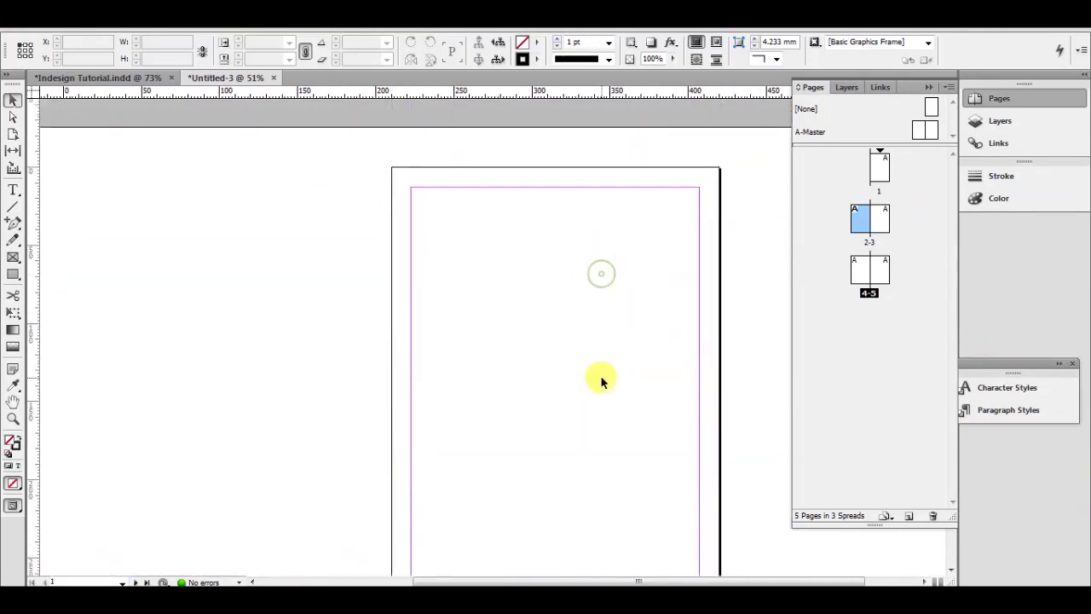
{"action": "key", "text": "ctrl+p"}
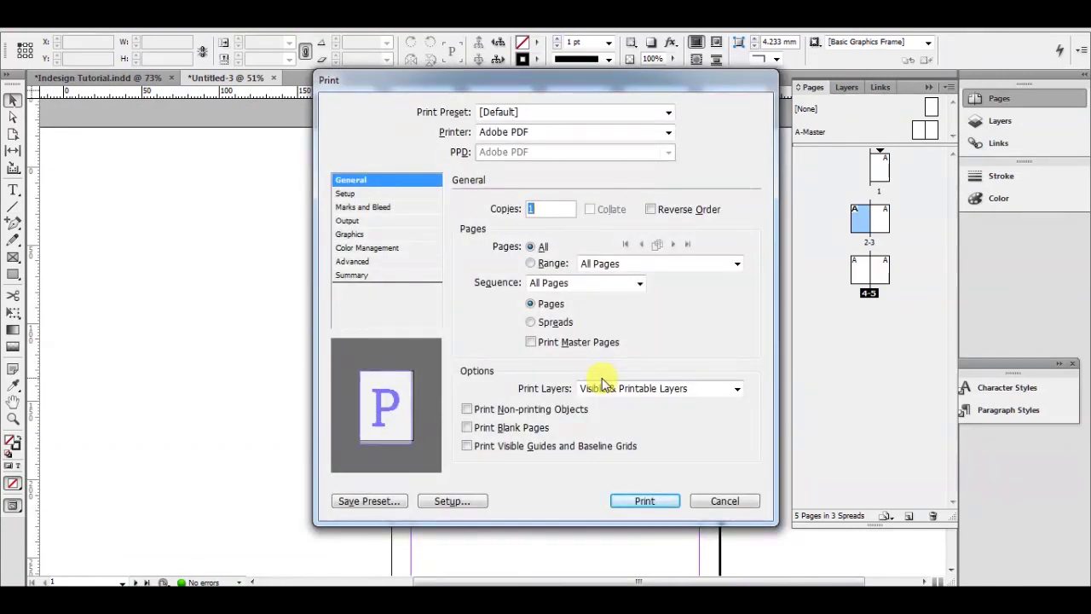
{"action": "left_click", "coordinate": [726, 499]}
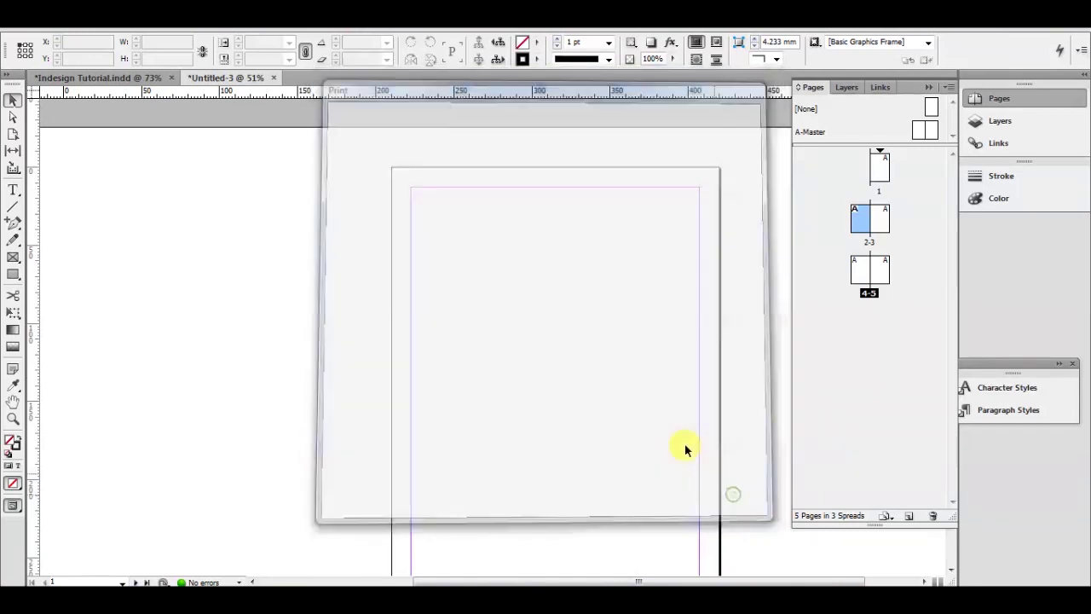
{"action": "left_click", "coordinate": [43, 17]}
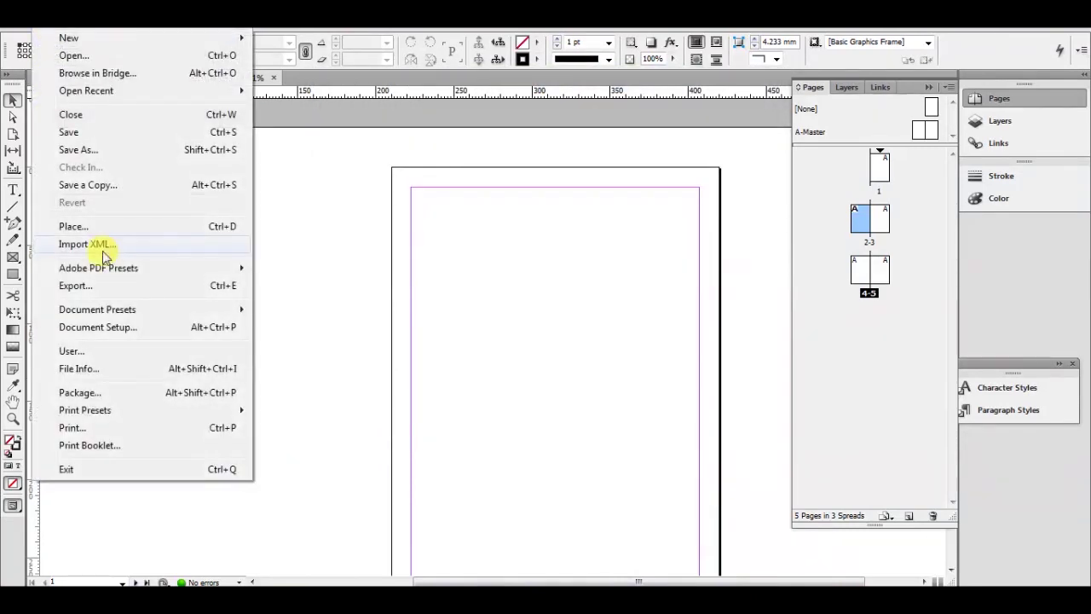
{"action": "mouse_move", "coordinate": [86, 312]}
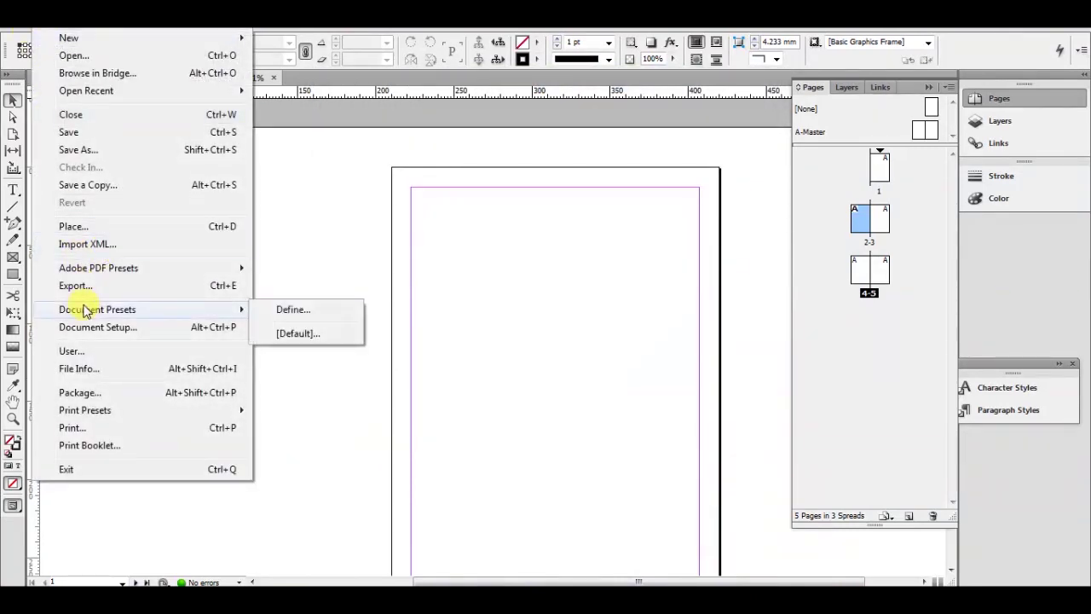
{"action": "left_click", "coordinate": [290, 308]}
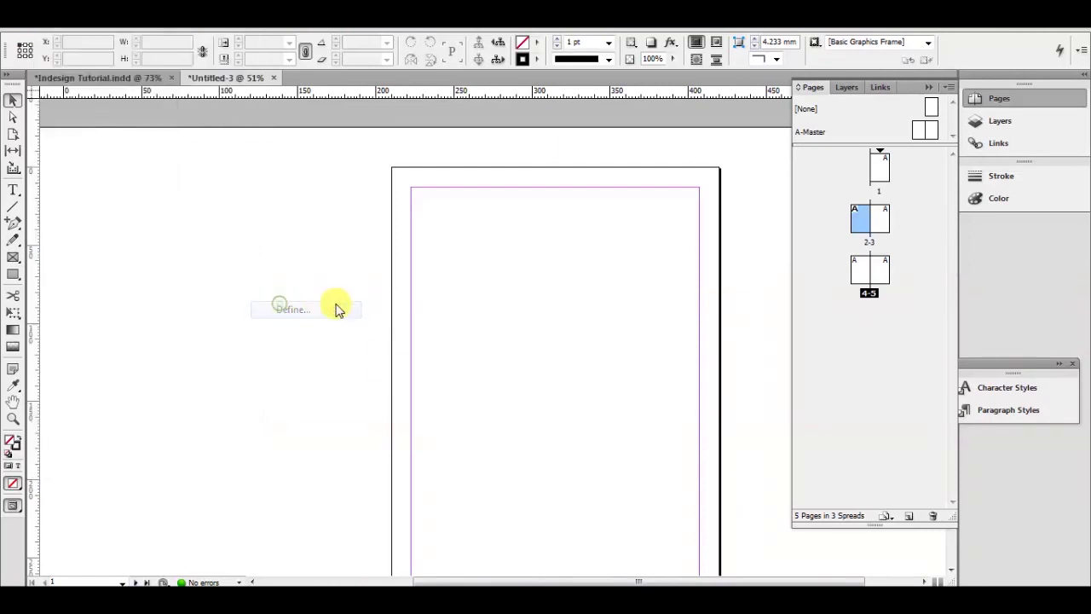
{"action": "key", "text": "Escape"}
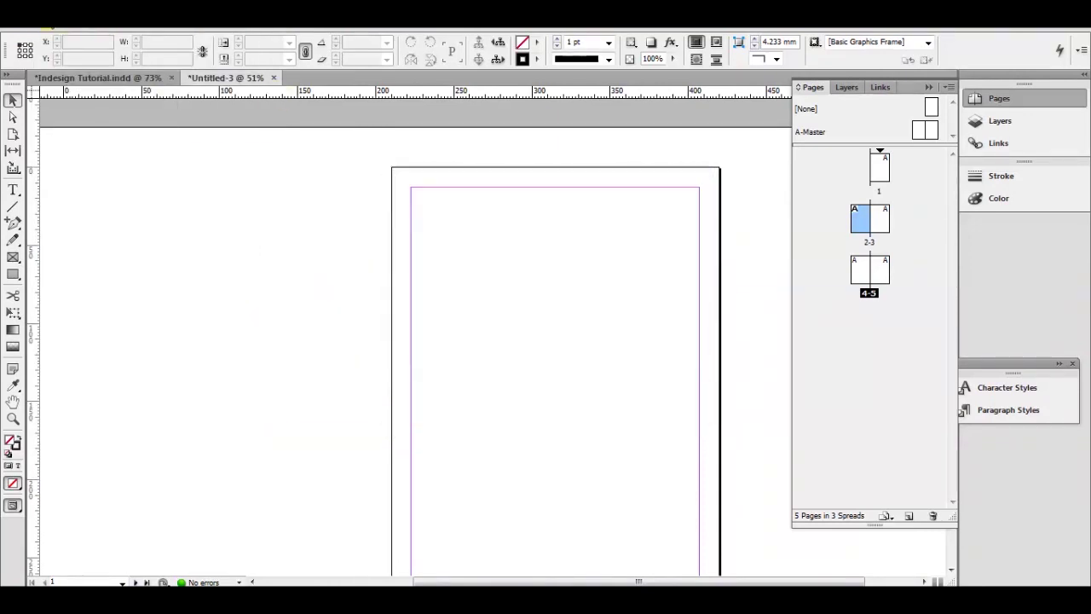
Change the facing-pages document to landscape orientation in Document Setup and look over the resulting spreads
{"action": "left_click", "coordinate": [42, 17]}
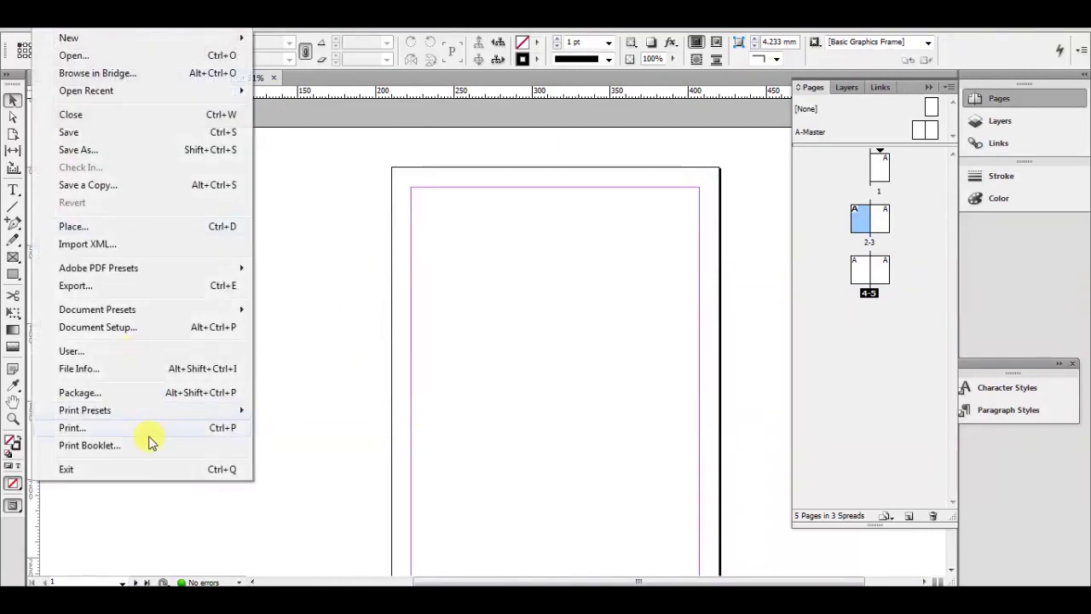
{"action": "left_click", "coordinate": [111, 329]}
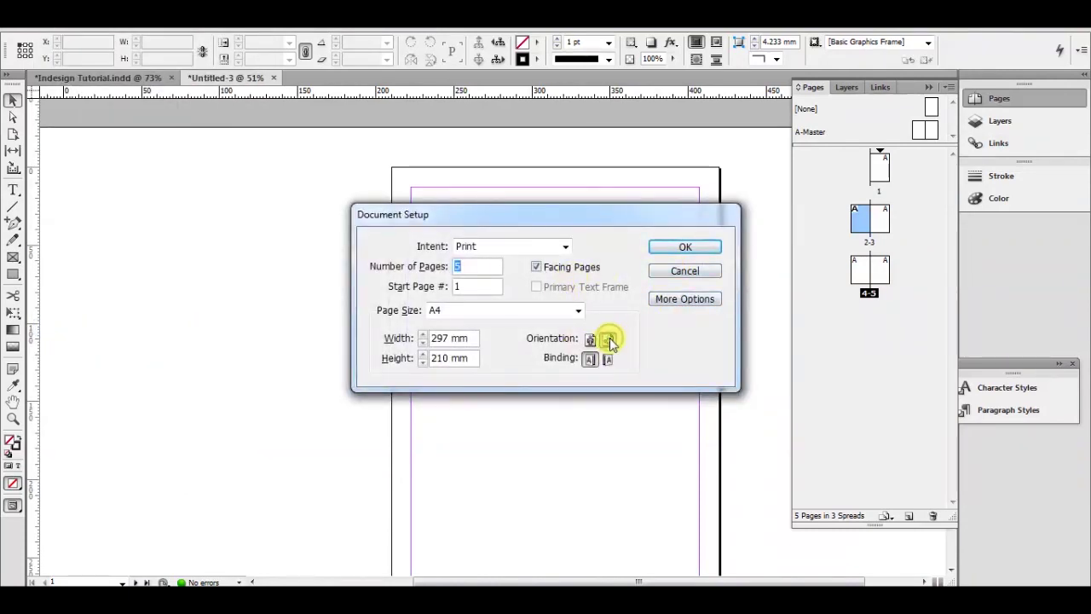
{"action": "left_click", "coordinate": [711, 246]}
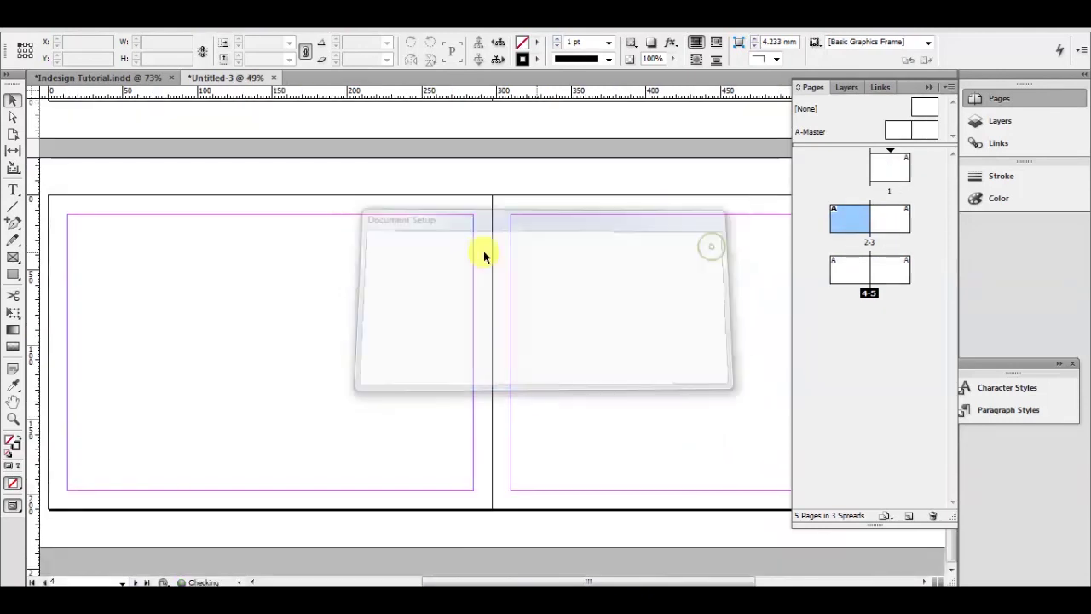
{"action": "scroll", "coordinate": [498, 254], "scroll_direction": "down", "scroll_amount": 3}
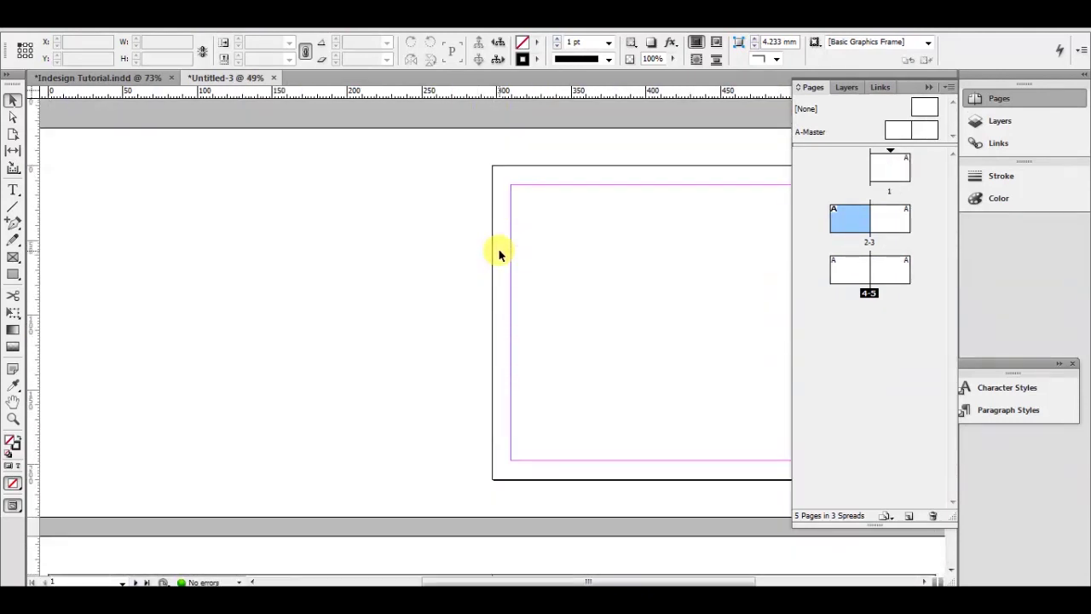
{"action": "scroll", "coordinate": [613, 367], "scroll_direction": "down", "scroll_amount": 5}
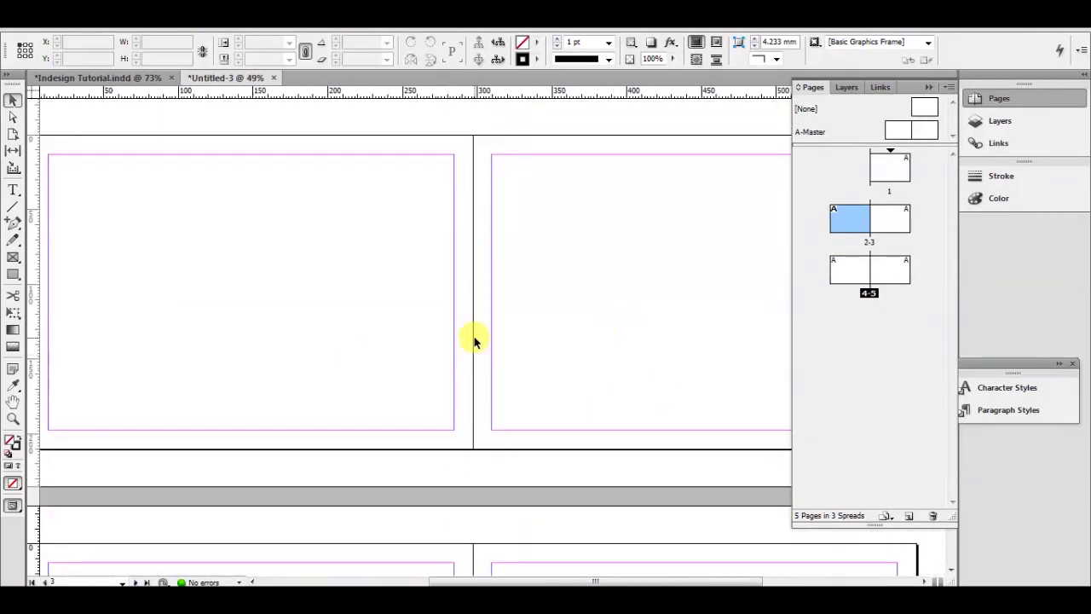
{"action": "left_click_drag", "start_coordinate": [480, 338], "coordinate": [470, 292]}
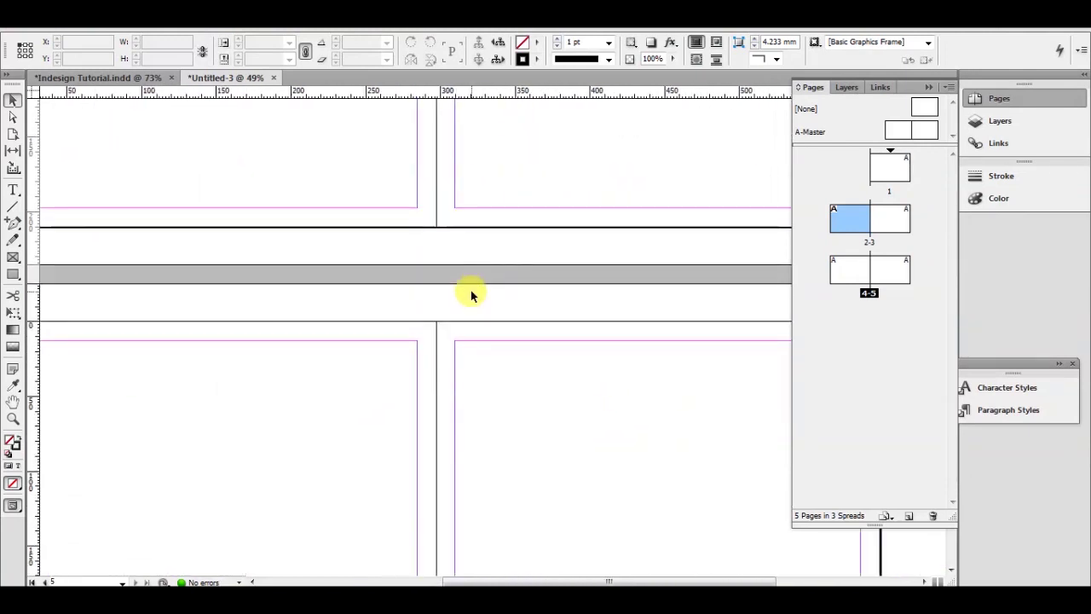
Turn off Facing Pages for the document in Document Setup
{"action": "key", "text": "ctrl+alt+p"}
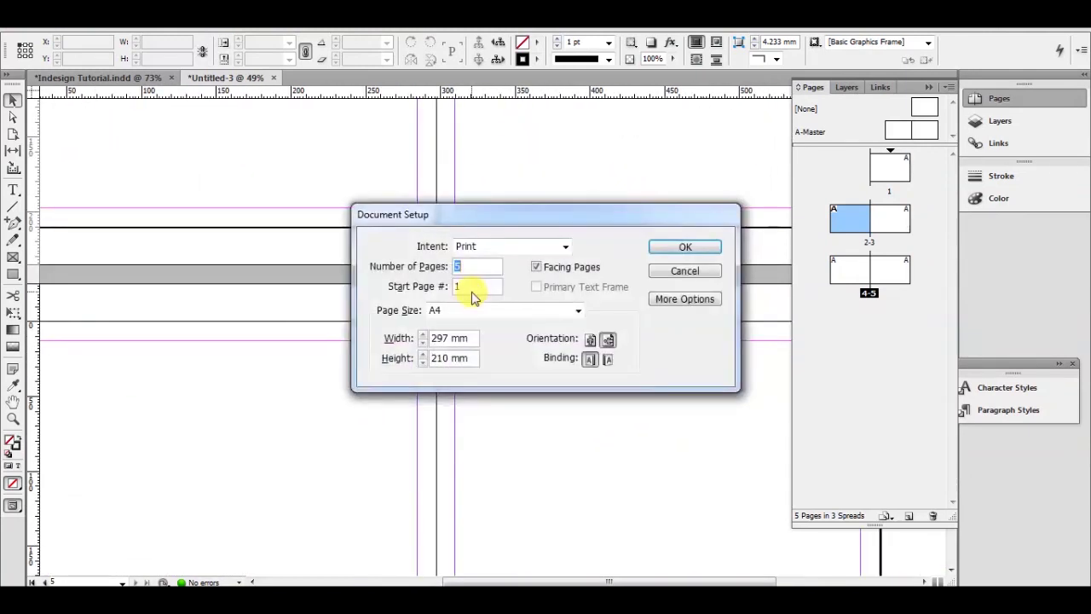
{"action": "left_click", "coordinate": [537, 268]}
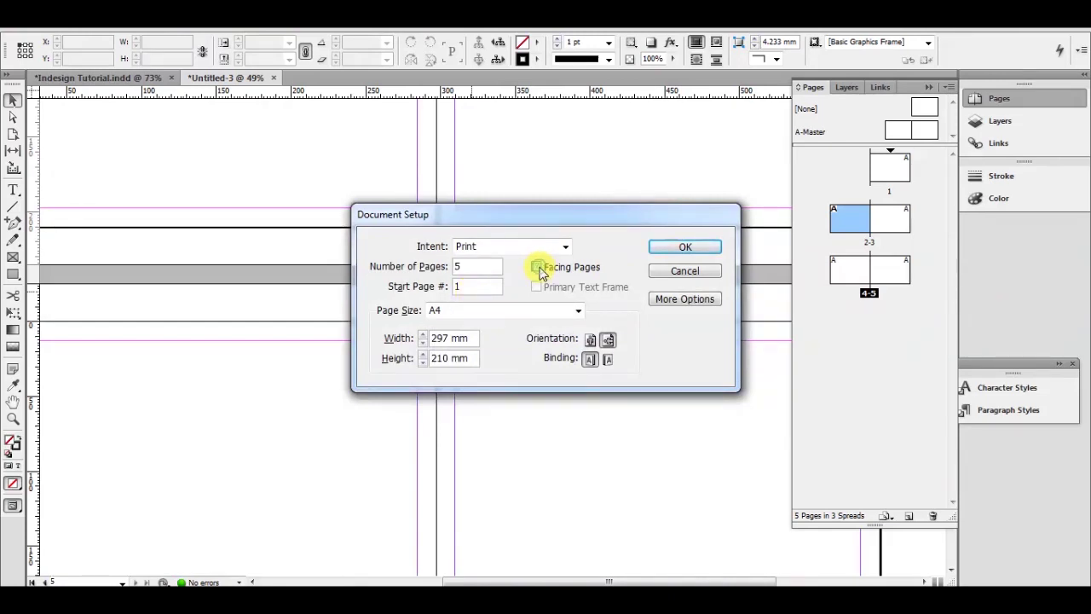
{"action": "left_click", "coordinate": [704, 246]}
Look through the document from page 5 back to page 1, examining how the pages are arranged without facing spreads
{"action": "scroll", "coordinate": [513, 314], "scroll_direction": "down", "scroll_amount": 15}
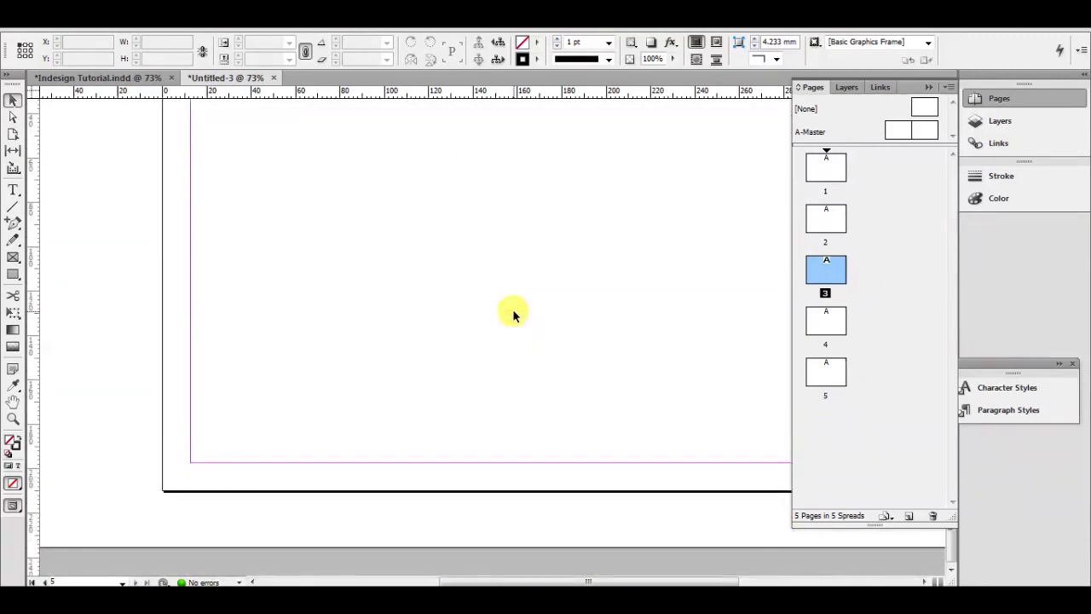
{"action": "scroll", "coordinate": [512, 314], "scroll_direction": "up", "scroll_amount": 8}
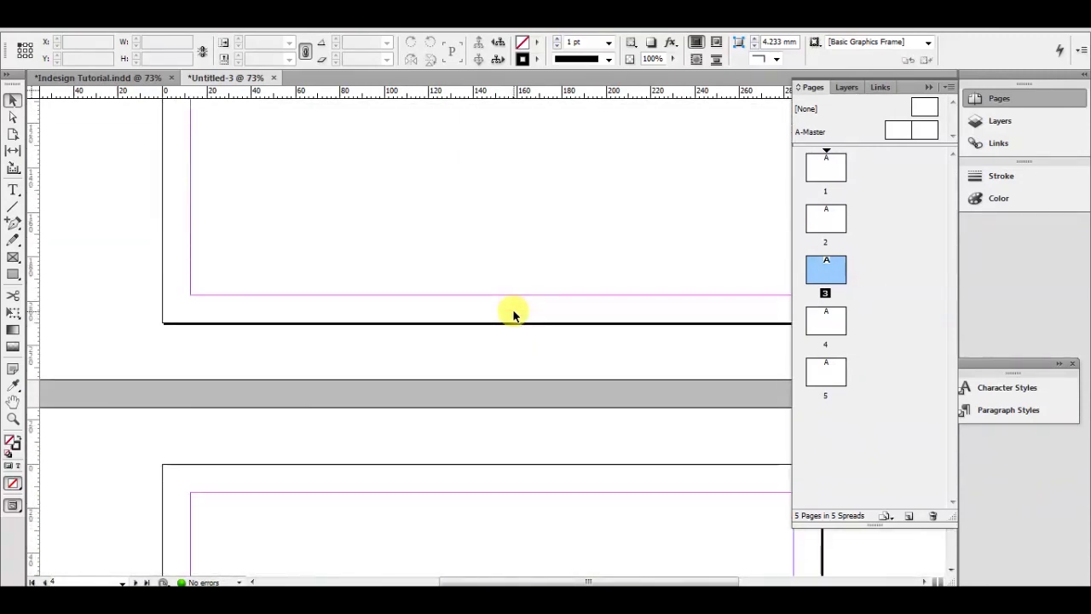
{"action": "scroll", "coordinate": [512, 313], "scroll_direction": "up", "scroll_amount": 8}
{"action": "scroll", "coordinate": [512, 314], "scroll_direction": "up", "scroll_amount": 12}
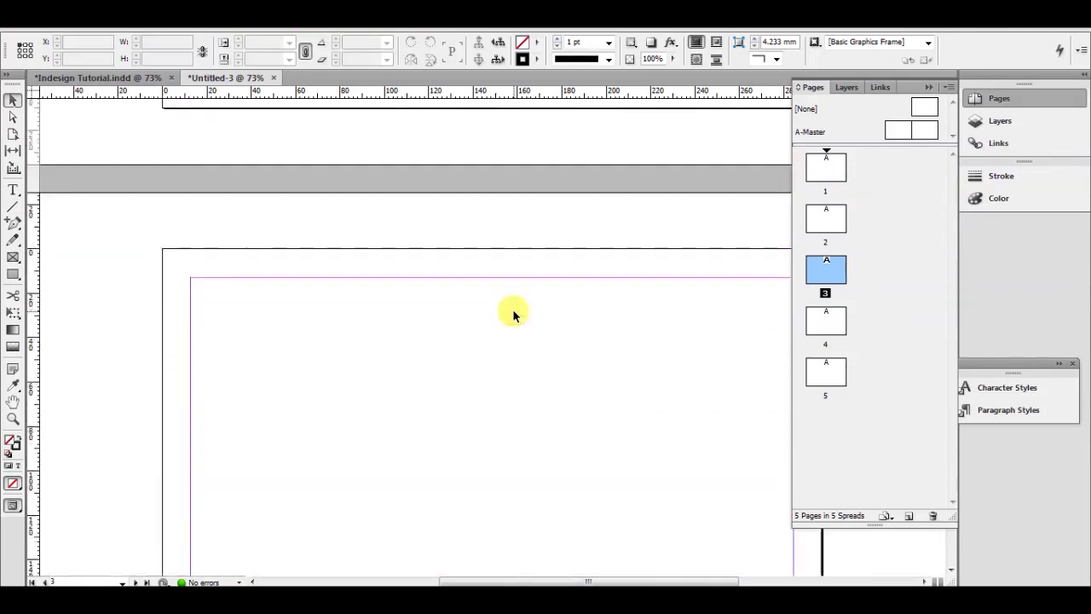
{"action": "scroll", "coordinate": [568, 288], "scroll_direction": "right", "scroll_amount": 3}
{"action": "scroll", "coordinate": [545, 414], "scroll_direction": "up", "scroll_amount": 10}
{"action": "scroll", "coordinate": [560, 426], "scroll_direction": "left", "scroll_amount": 3}
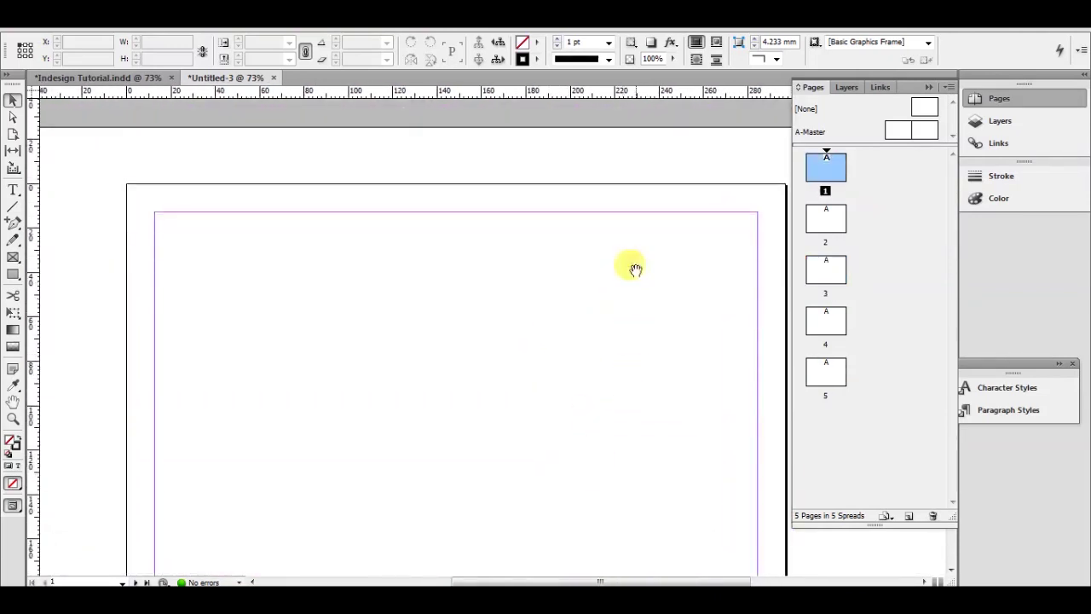
{"action": "left_click_drag", "start_coordinate": [635, 269], "coordinate": [616, 272]}
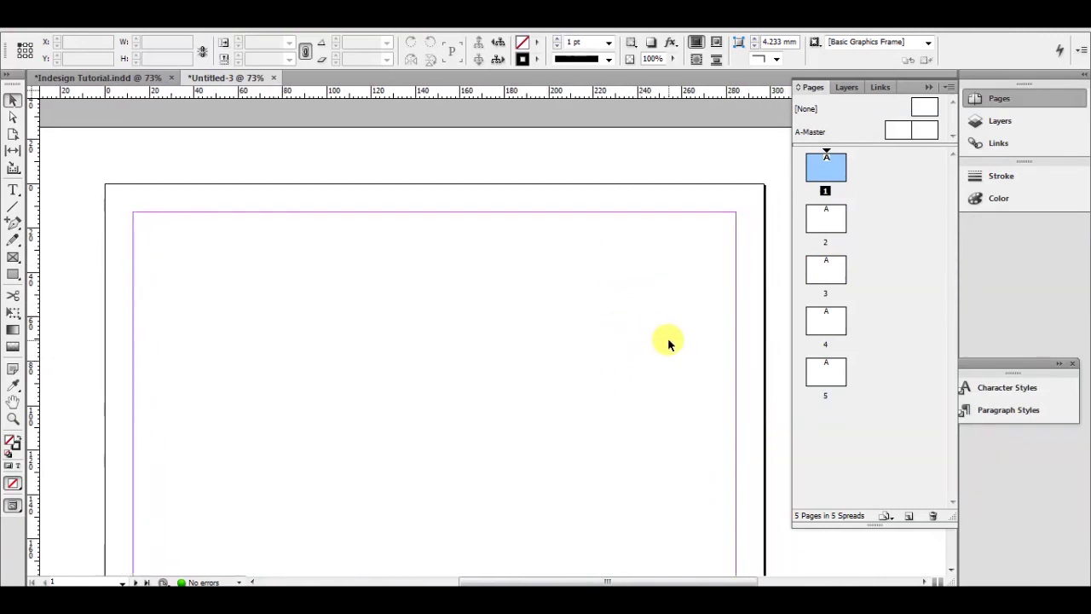
{"action": "scroll", "coordinate": [596, 244], "scroll_direction": "down", "scroll_amount": 12}
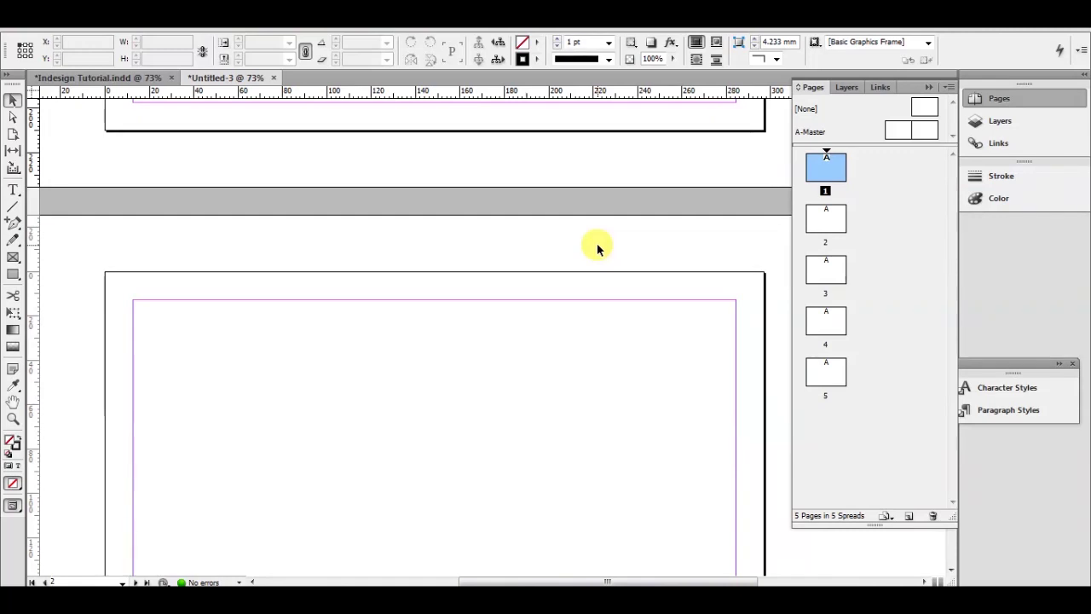
{"action": "scroll", "coordinate": [597, 248], "scroll_direction": "up", "scroll_amount": 10}
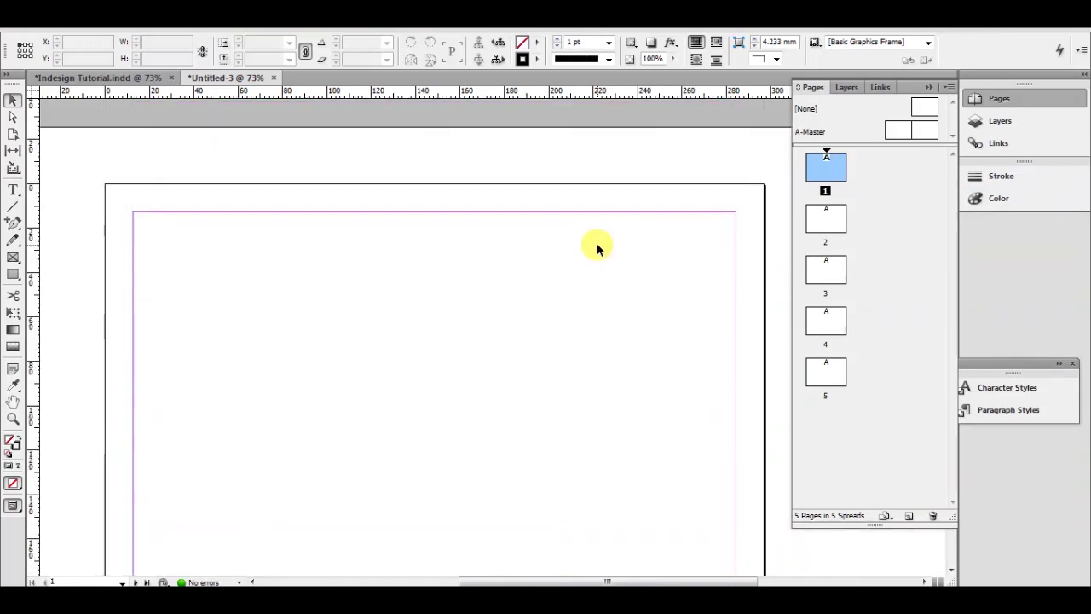
Close the Untitled-3 document and advance from page 7 to page 8 of the tutorial document
{"action": "key", "text": "alt+f"}
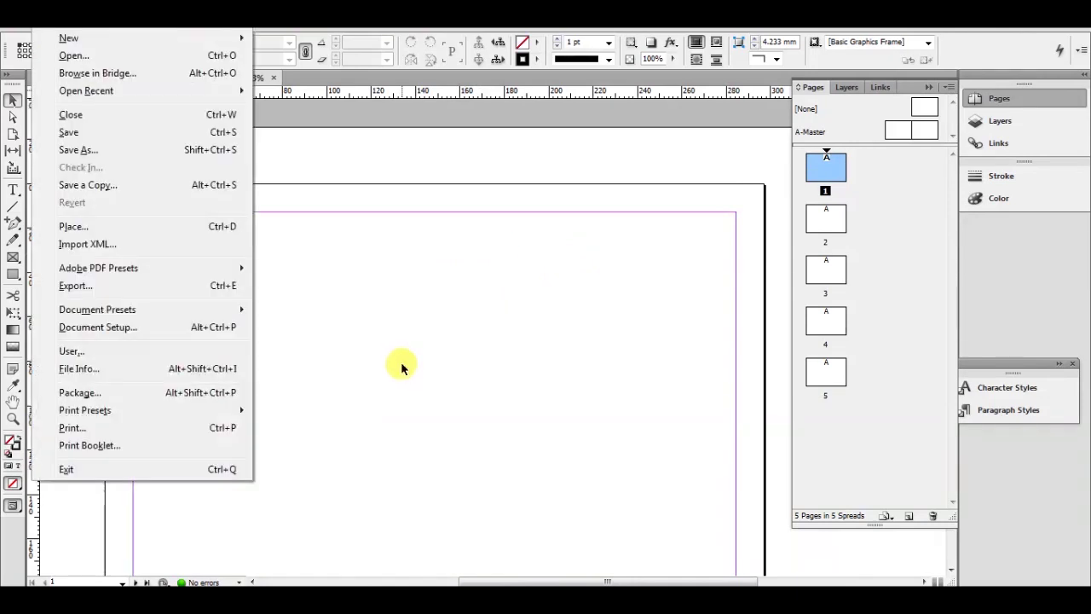
{"action": "key", "text": "c"}
{"action": "left_click", "coordinate": [597, 362]}
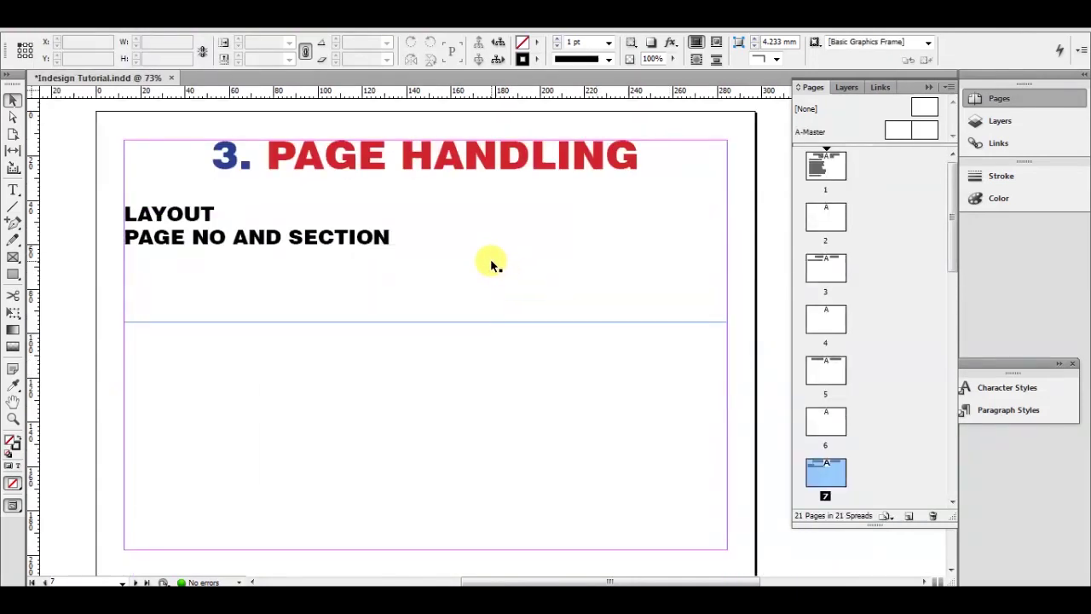
{"action": "left_click_drag", "start_coordinate": [491, 258], "coordinate": [505, 252]}
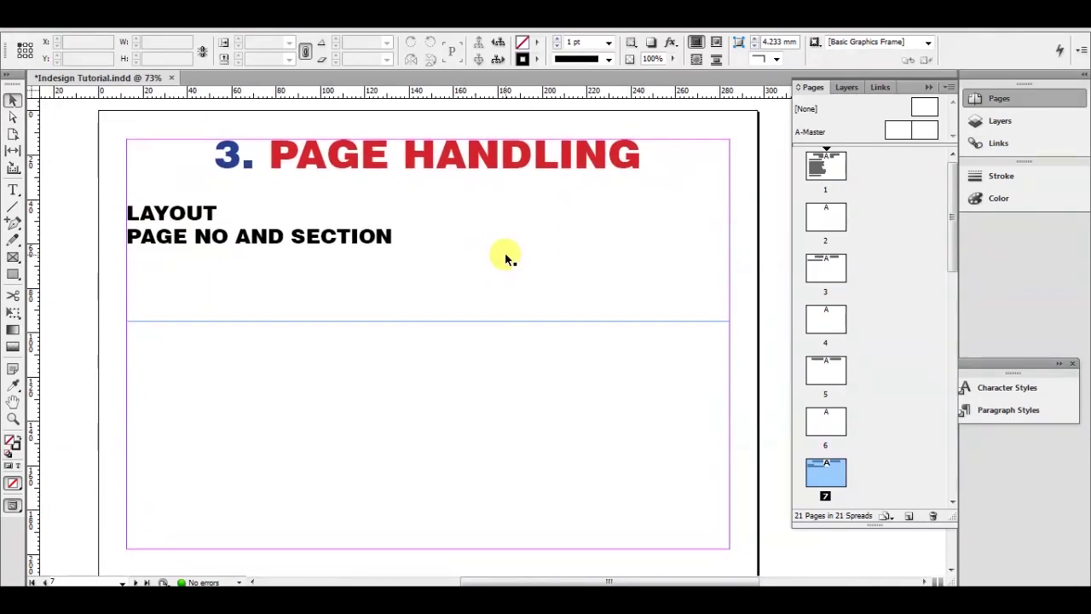
{"action": "key", "text": "shift+Page_Down"}
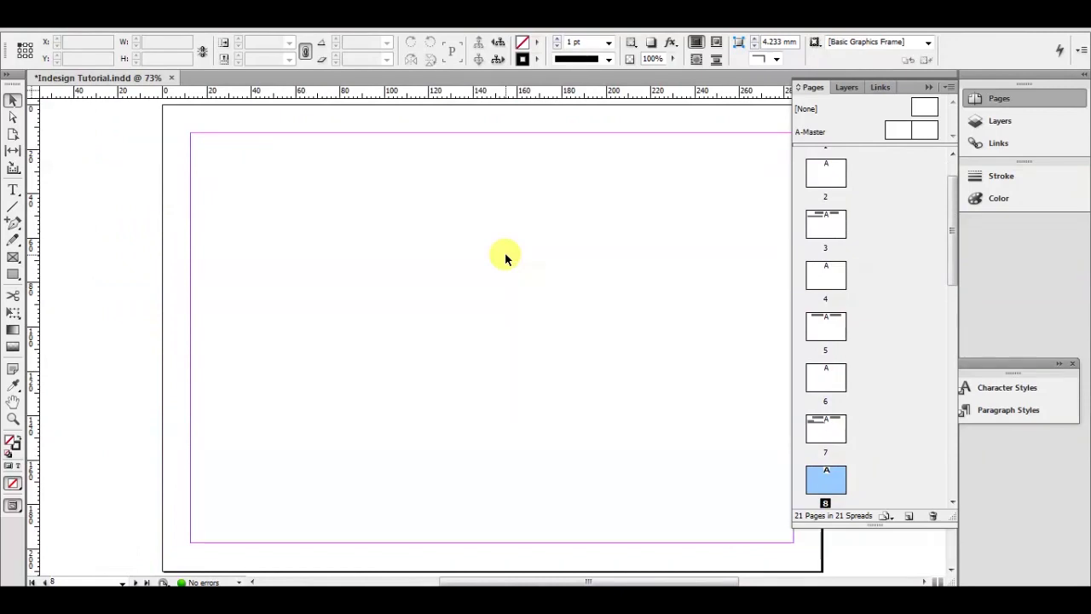
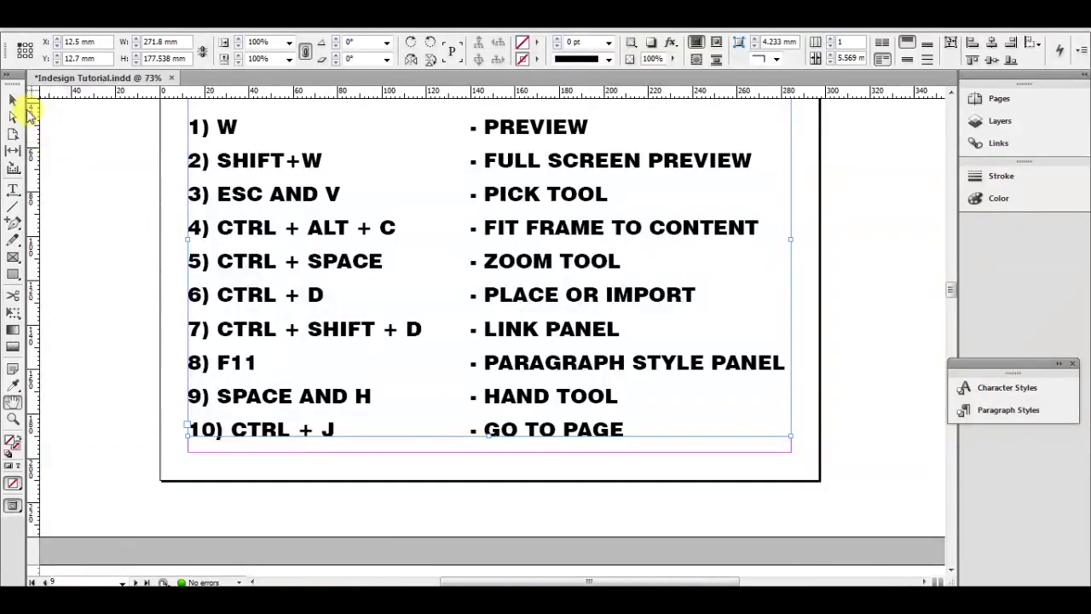
Try to extend the shortcut list's text frame below its lower edge and undo the resize
{"action": "left_click_drag", "start_coordinate": [488, 436], "coordinate": [488, 511]}
{"action": "key", "text": "ctrl+z"}
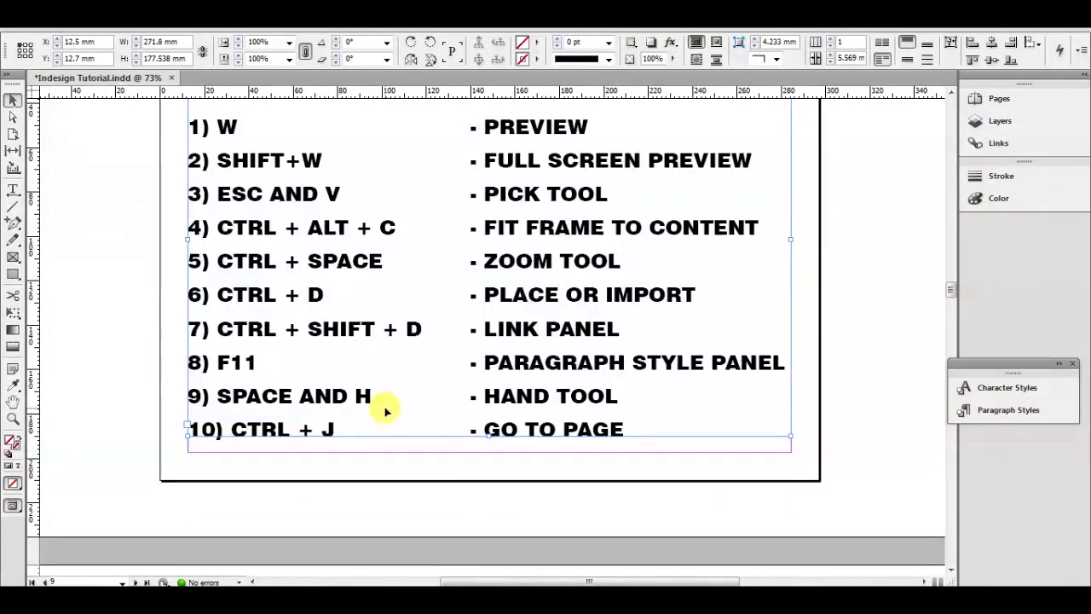
Highlight the text "FIT FRAME TO CONTENT" in item 4 of the shortcut list with the Type tool
{"action": "scroll", "coordinate": [385, 410], "scroll_direction": "up", "scroll_amount": 3}
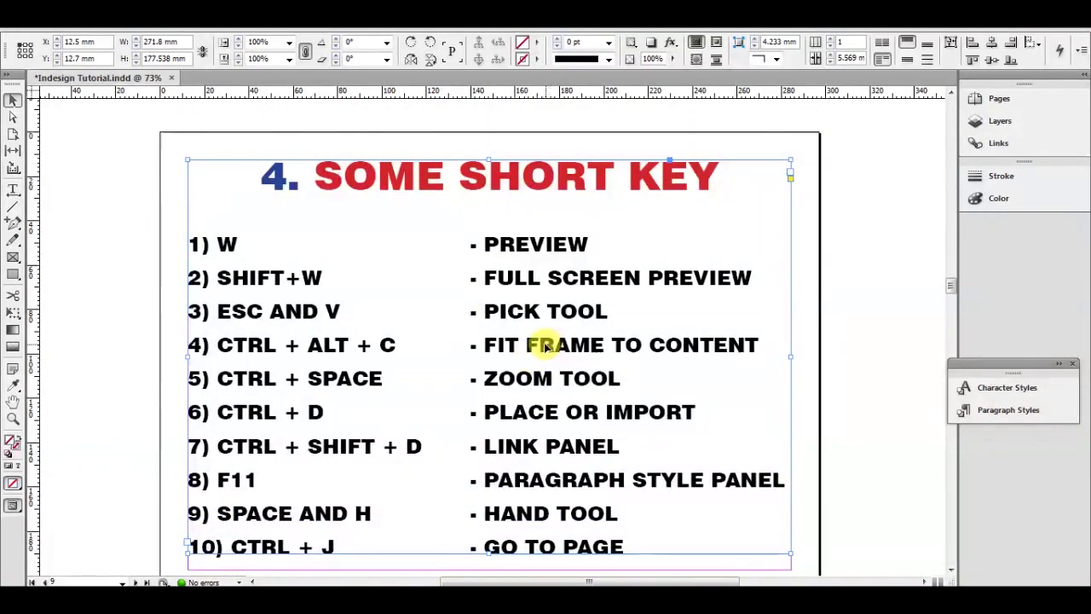
{"action": "key", "text": "t"}
{"action": "left_click", "coordinate": [484, 342]}
{"action": "left_click_drag", "start_coordinate": [484, 344], "coordinate": [828, 346]}
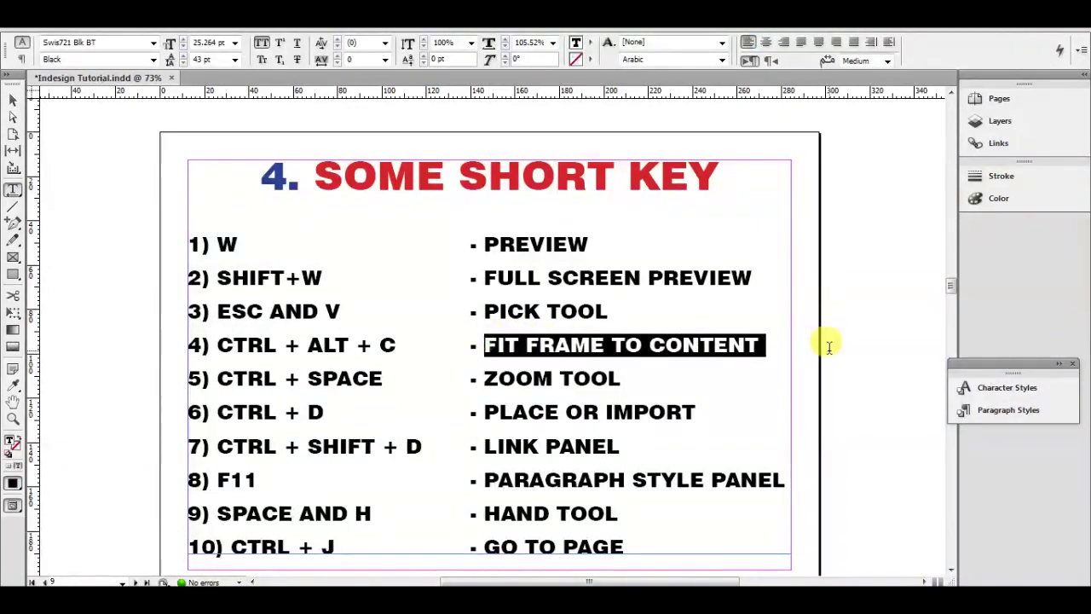
Highlight the shortcut text "CTRL + SPACE" in item 5 of the list, the Zoom Tool entry
{"action": "scroll", "coordinate": [293, 358], "scroll_direction": "down", "scroll_amount": 2}
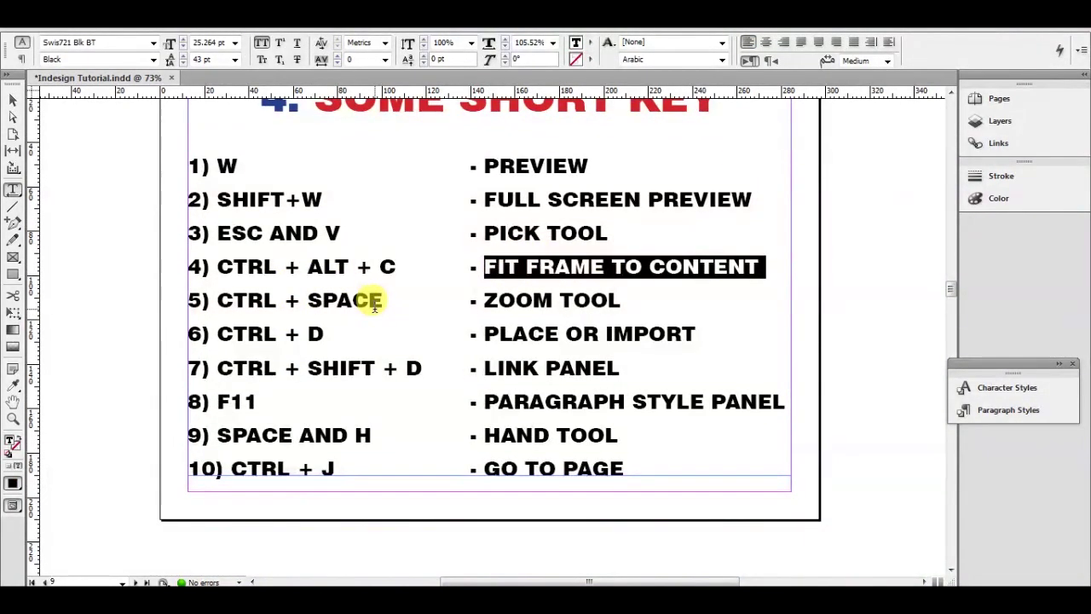
{"action": "left_click", "coordinate": [485, 297]}
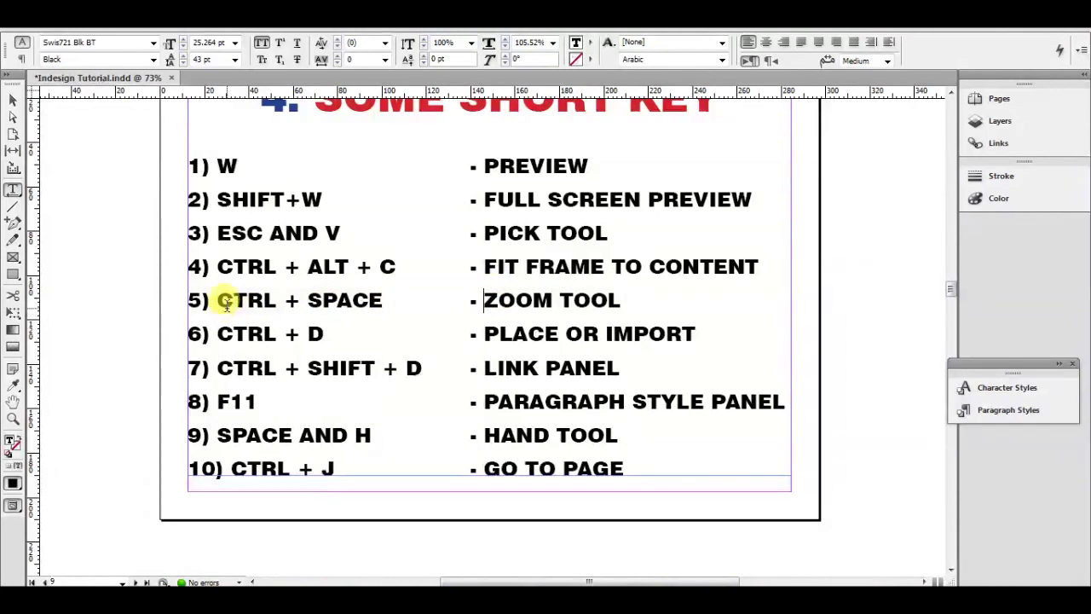
{"action": "left_click_drag", "start_coordinate": [220, 298], "coordinate": [417, 298]}
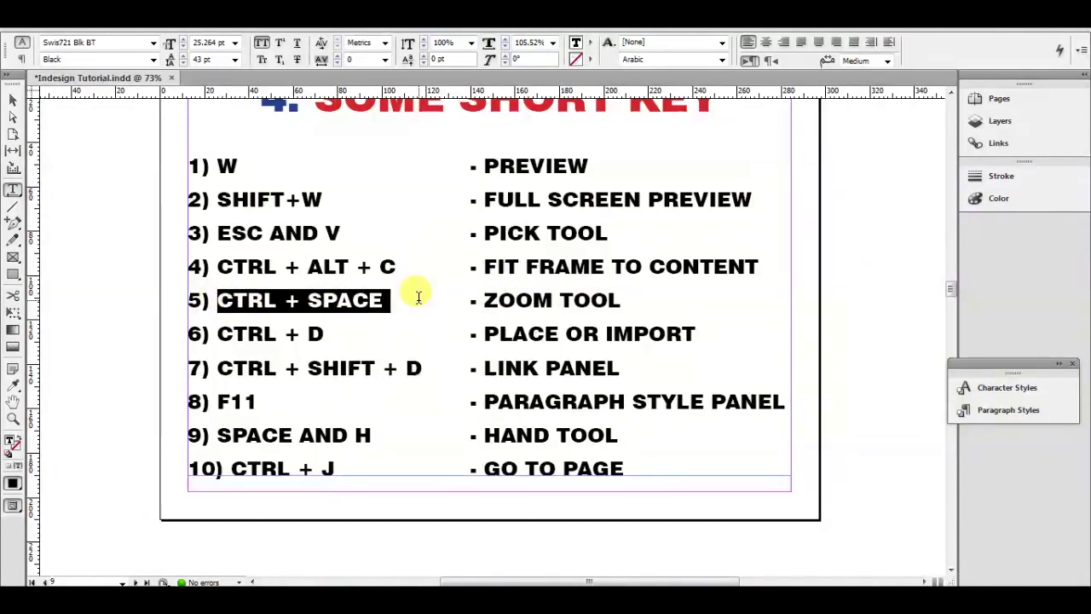
Leave text editing with the Selection tool and activate the Zoom tool on the shortcut list page
{"action": "left_click", "coordinate": [14, 100]}
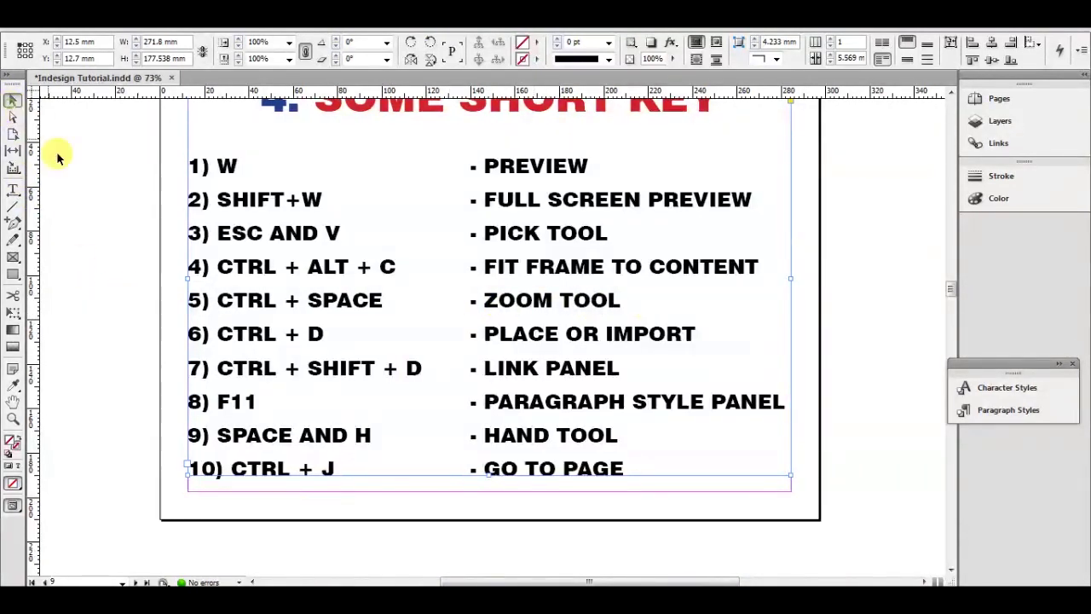
{"action": "key", "text": "z"}
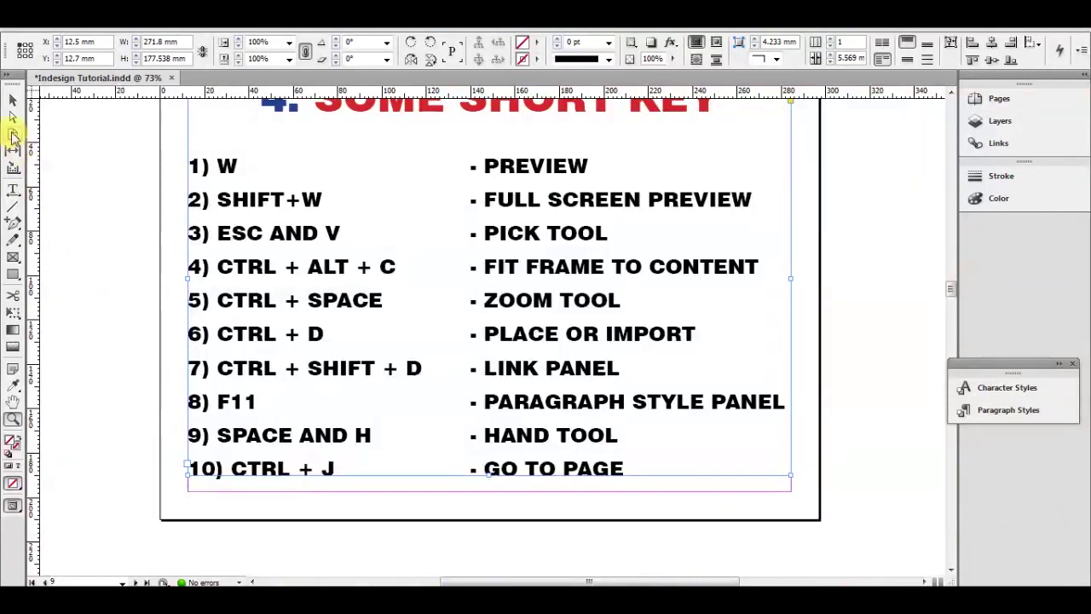
{"action": "scroll", "coordinate": [251, 410], "scroll_direction": "down", "scroll_amount": 2}
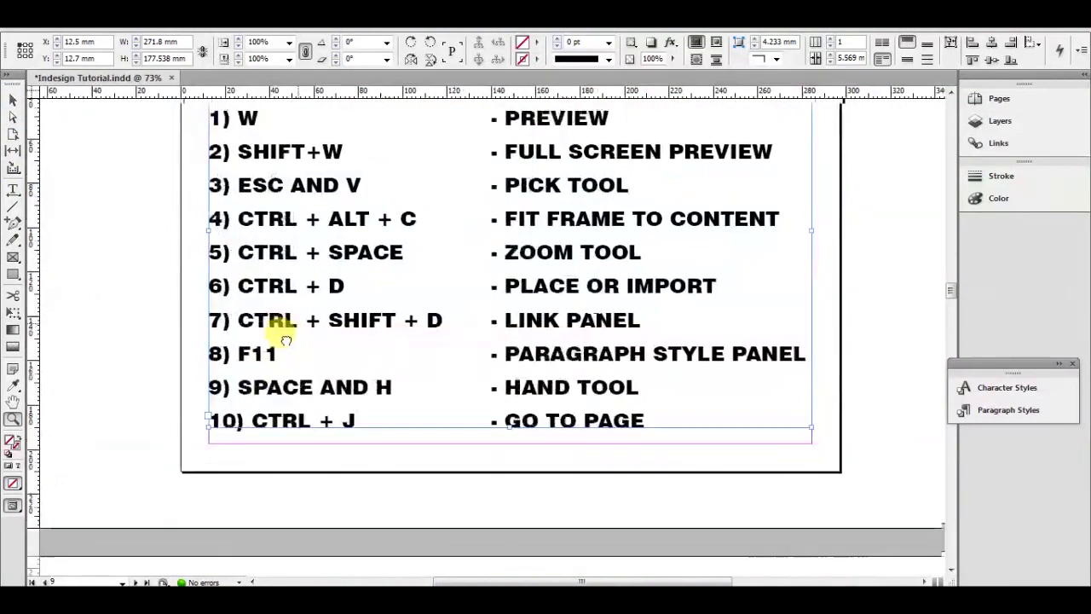
Insert a letter Z within CTRL in item 4 of the shortcut list and delete it again
{"action": "scroll", "coordinate": [147, 267], "scroll_direction": "up", "scroll_amount": 2}
{"action": "left_click", "coordinate": [15, 189]}
{"action": "left_click", "coordinate": [246, 259]}
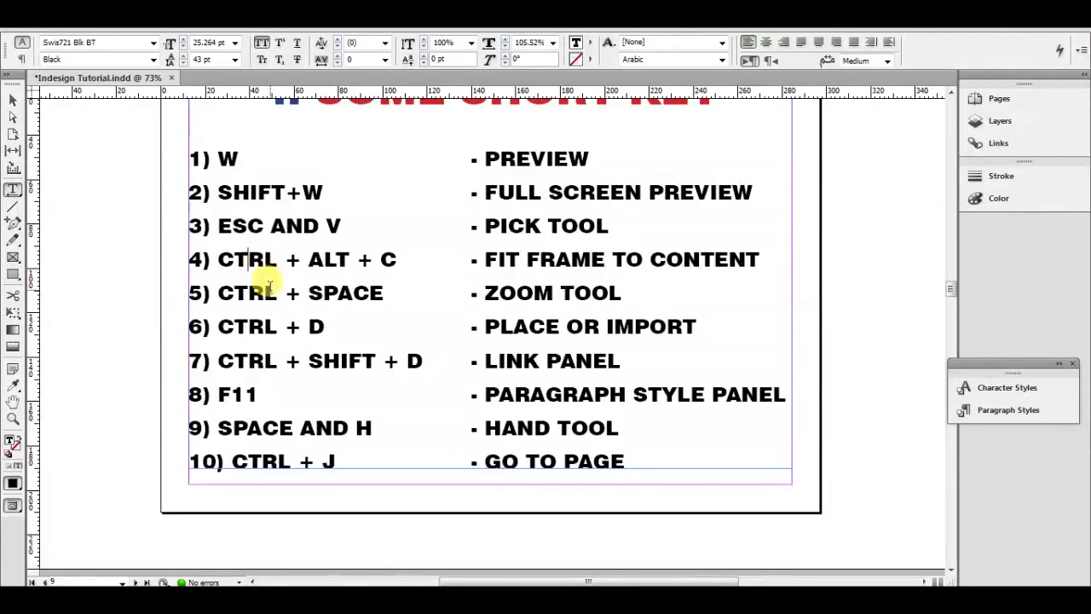
{"action": "type", "text": "Z"}
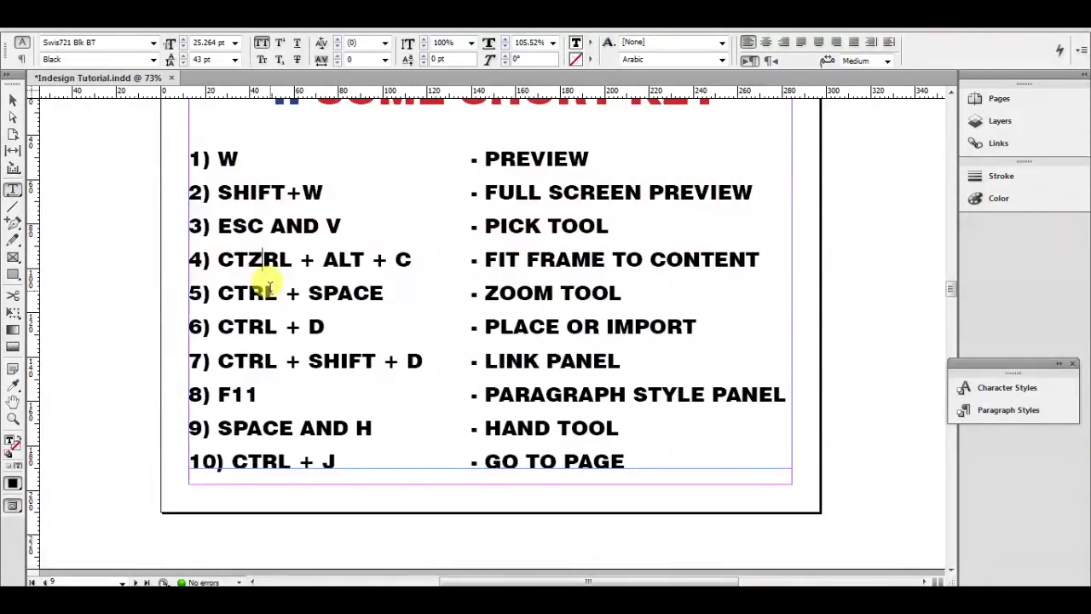
{"action": "key", "text": "BackSpace"}
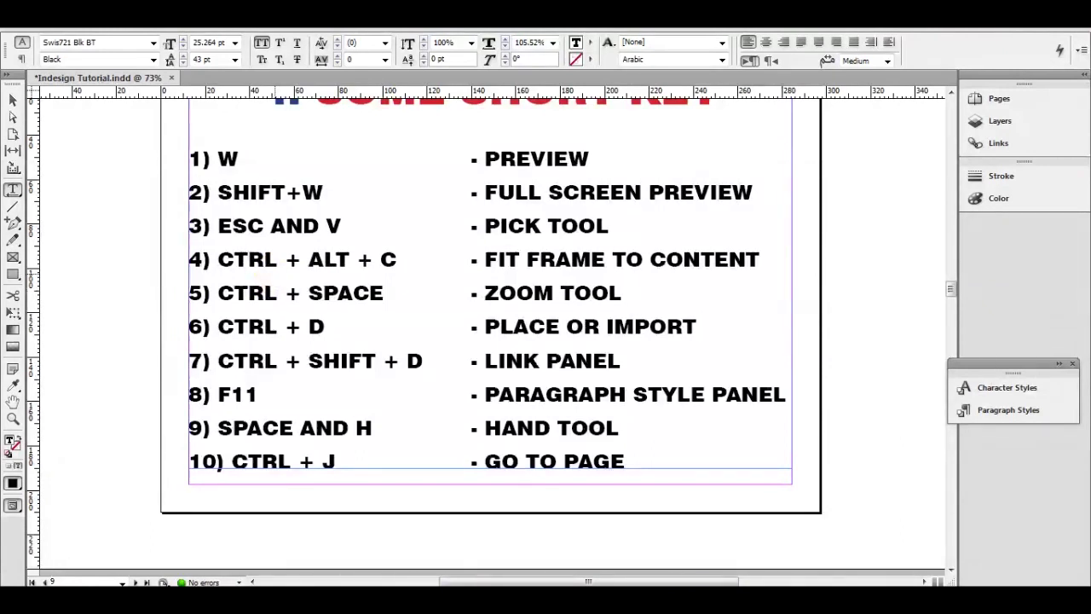
Magnify items 3 to 7 of the shortcut list with the temporary Zoom tool, and return to the whole-page view
{"action": "key", "text": "ctrl+space"}
{"action": "left_click", "coordinate": [276, 288]}
{"action": "left_click_drag", "start_coordinate": [351, 264], "coordinate": [692, 382]}
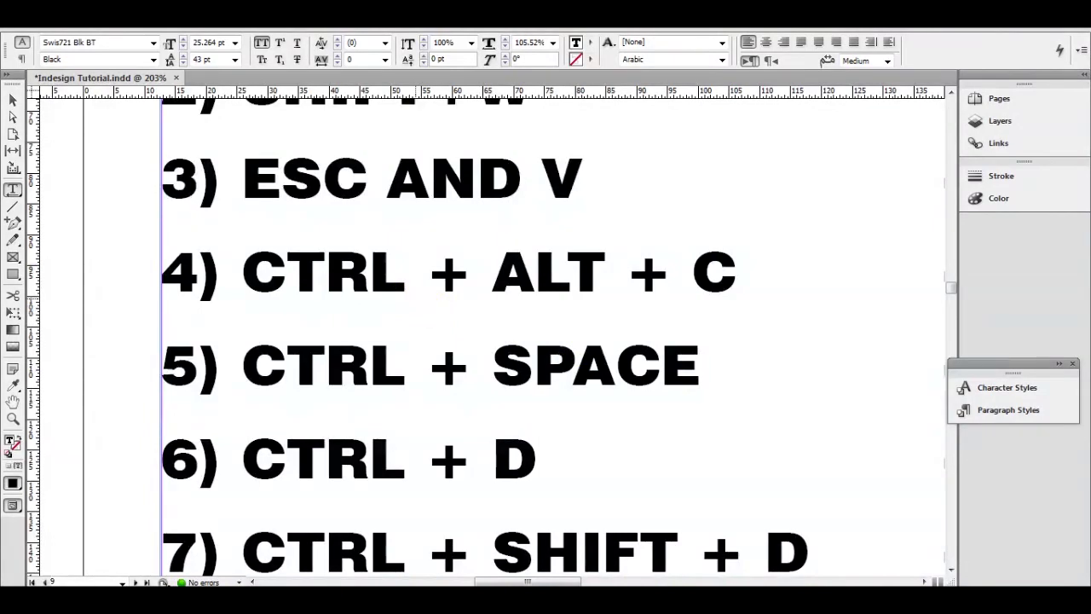
{"action": "left_click", "coordinate": [15, 100]}
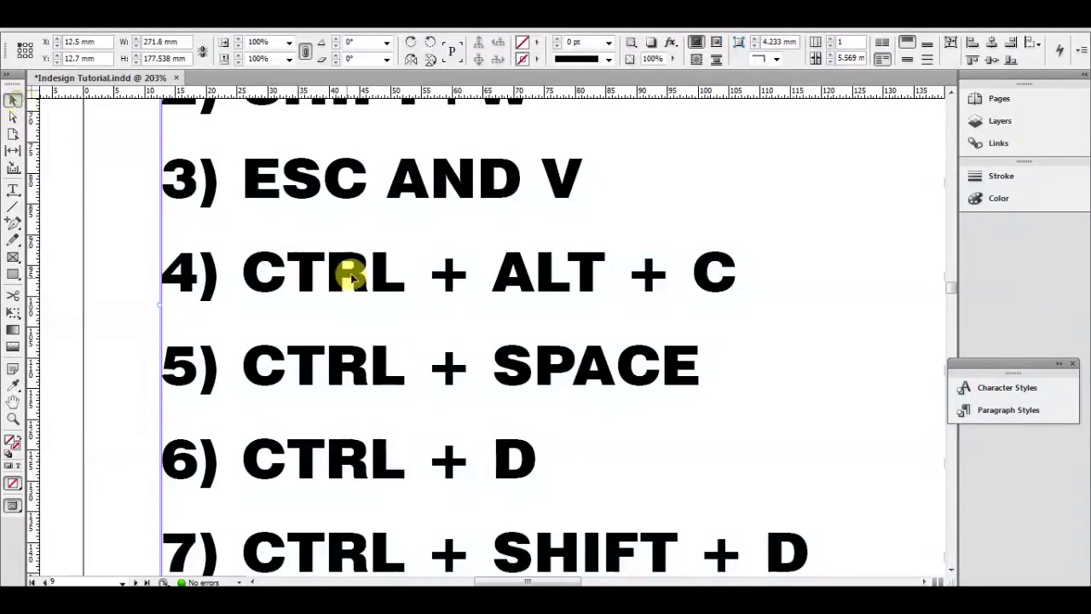
{"action": "key", "text": "ctrl+0"}
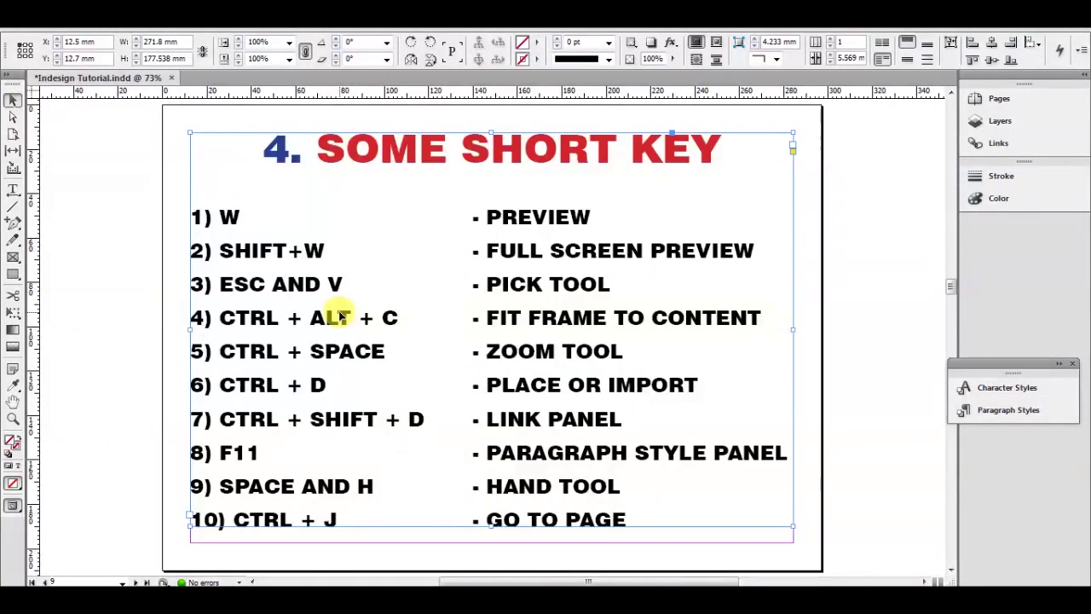
Highlight the Zoom Tool entry in item 5 and the "CTRL + D - PLACE OR IMPORT" entry in item 6 of the list
{"action": "left_click", "coordinate": [13, 190]}
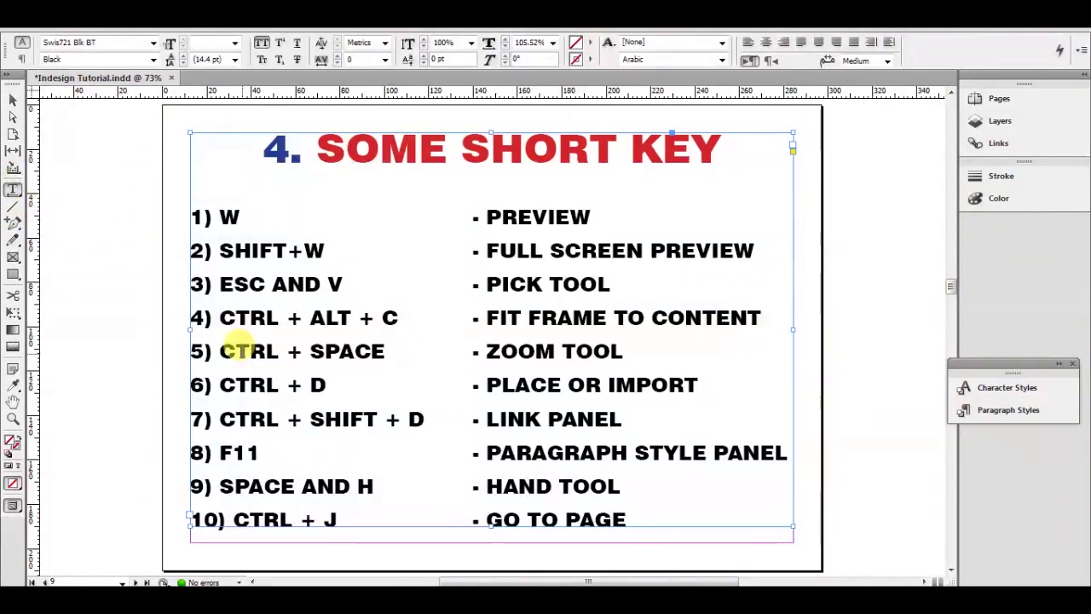
{"action": "left_click_drag", "start_coordinate": [222, 350], "coordinate": [635, 348]}
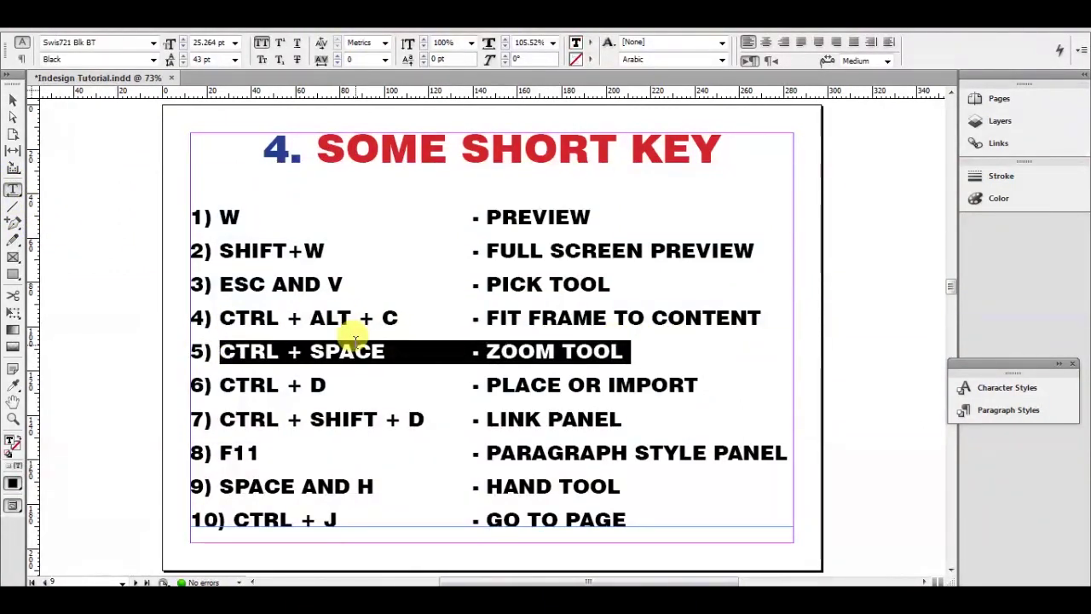
{"action": "left_click", "coordinate": [254, 388]}
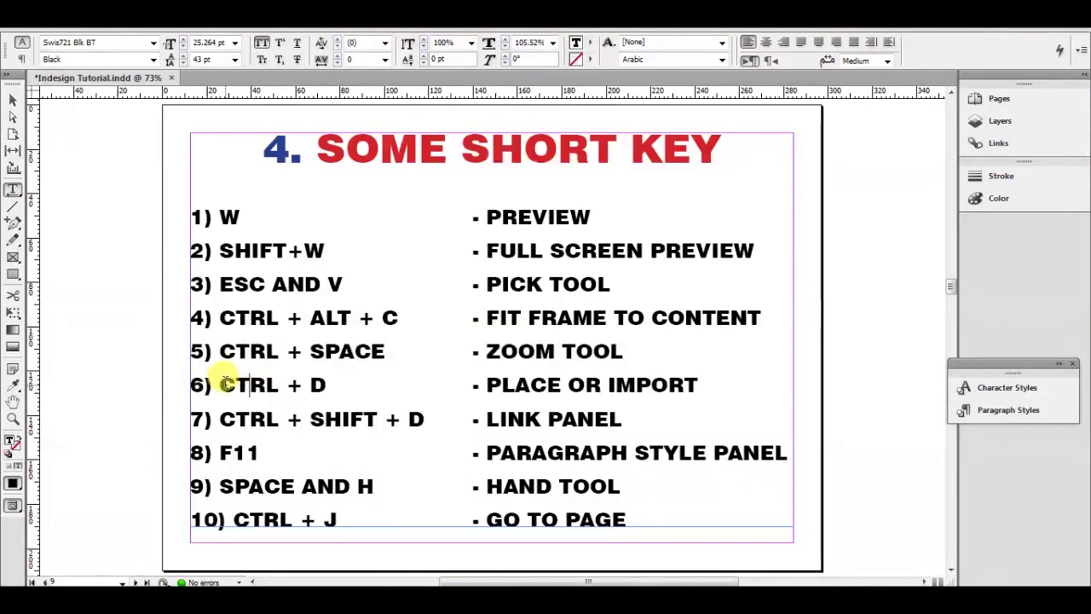
{"action": "left_click_drag", "start_coordinate": [222, 386], "coordinate": [353, 389]}
{"action": "left_click_drag", "start_coordinate": [481, 394], "coordinate": [706, 394]}
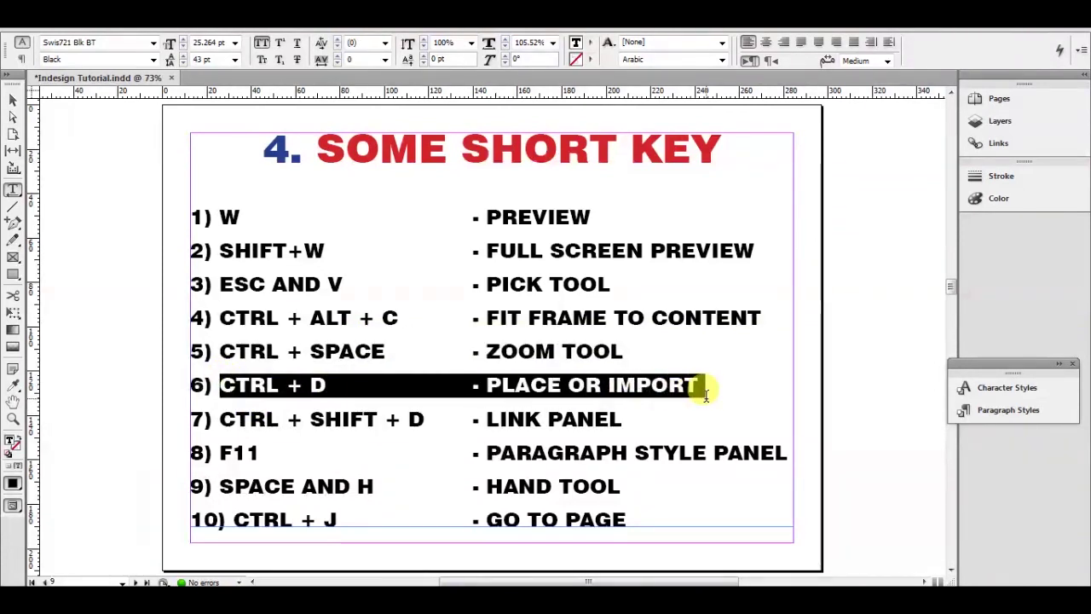
Deselect the text frame and view the Place dialog, closing it without importing a file
{"action": "left_click", "coordinate": [12, 100]}
{"action": "left_click", "coordinate": [119, 226]}
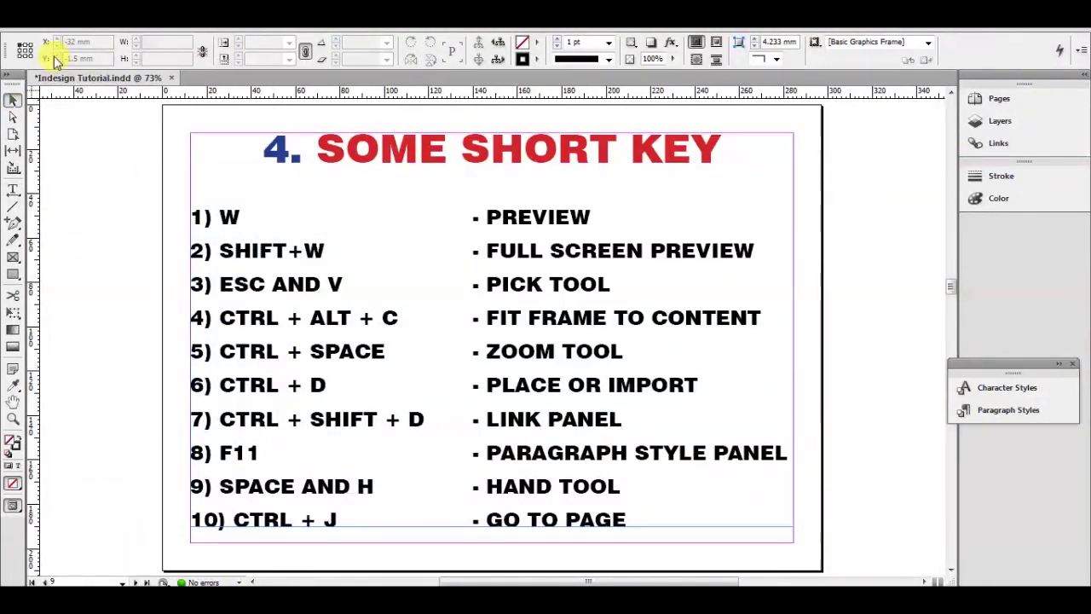
{"action": "left_click", "coordinate": [42, 28]}
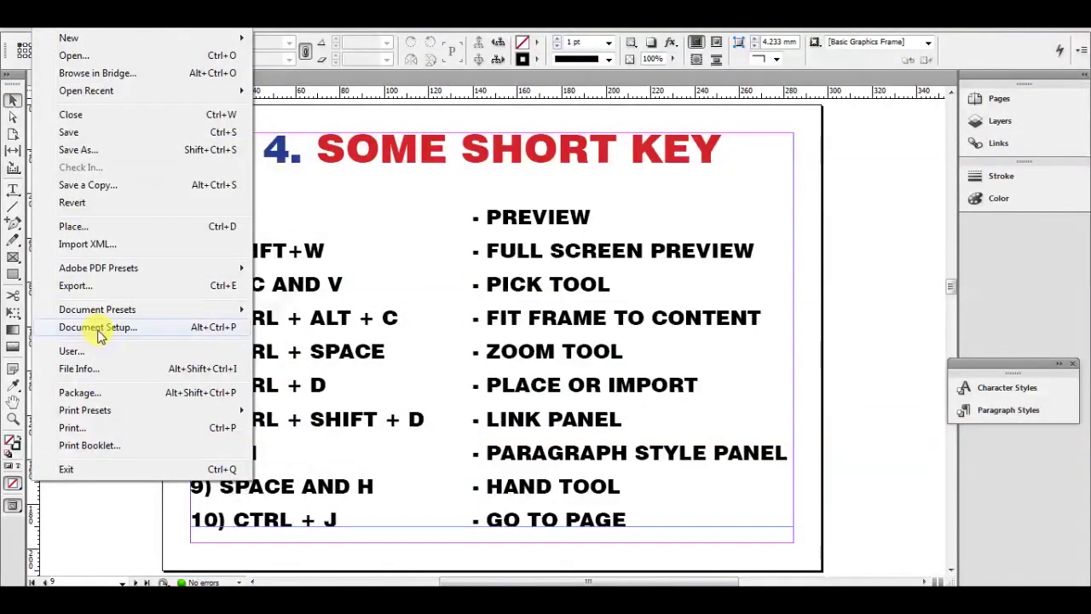
{"action": "left_click", "coordinate": [73, 227]}
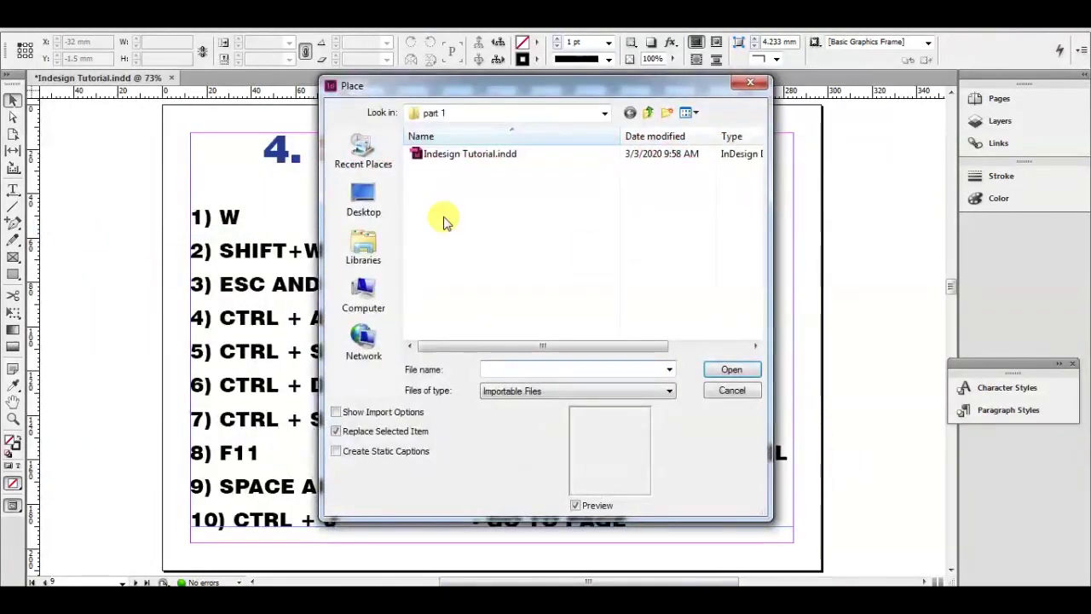
{"action": "left_click", "coordinate": [749, 83]}
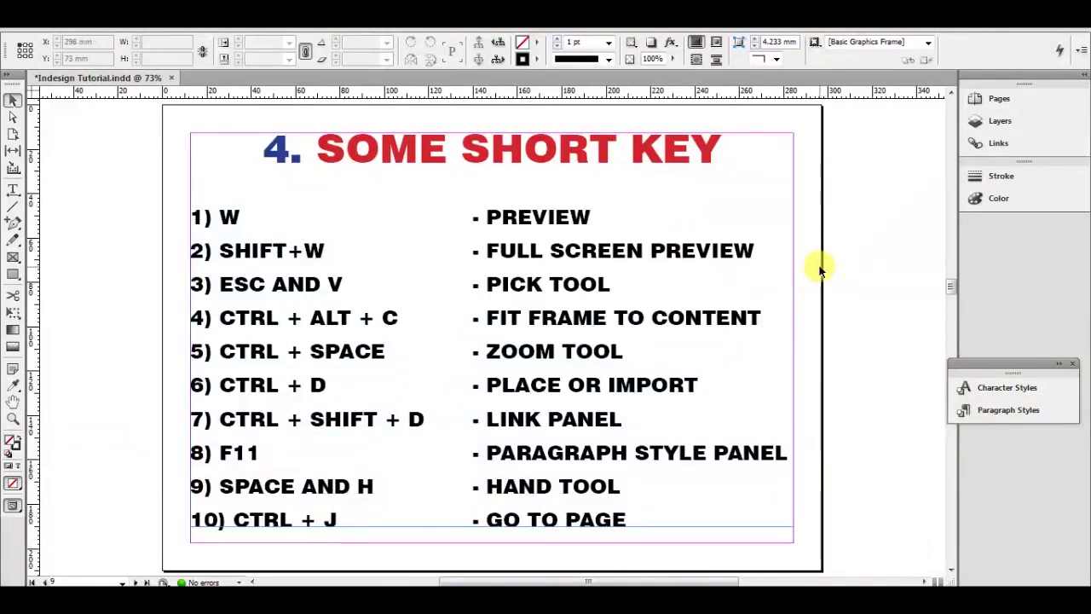
Place Freelancing Course for Graphic Designers.jpg from the Desktop beside the shortcut page, about 135 mm wide and 76 mm high
{"action": "key", "text": "ctrl+d"}
{"action": "left_click", "coordinate": [375, 205]}
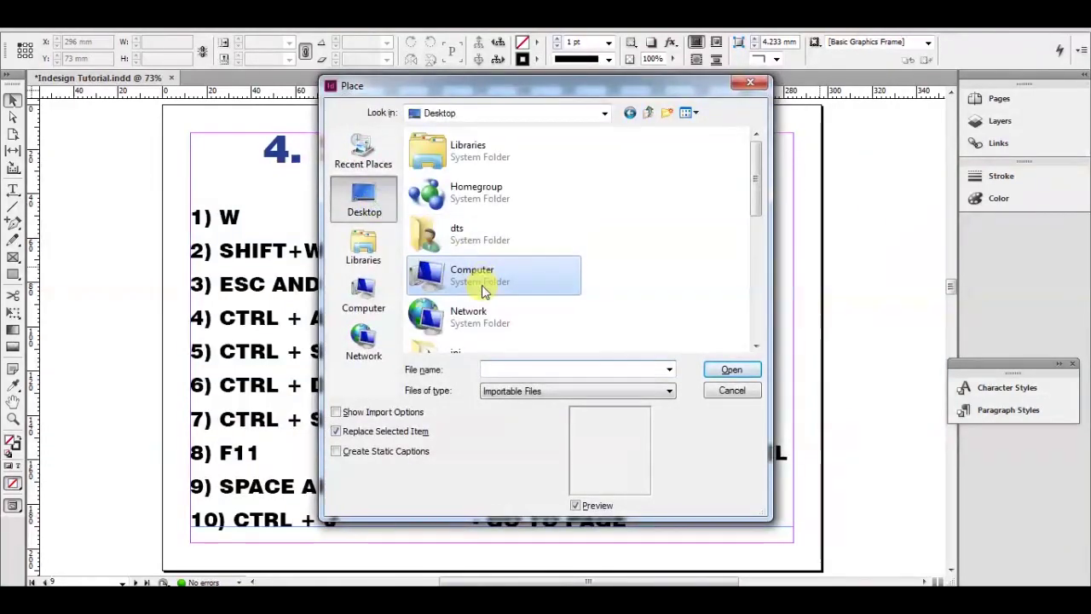
{"action": "scroll", "coordinate": [481, 292], "scroll_direction": "down", "scroll_amount": 5}
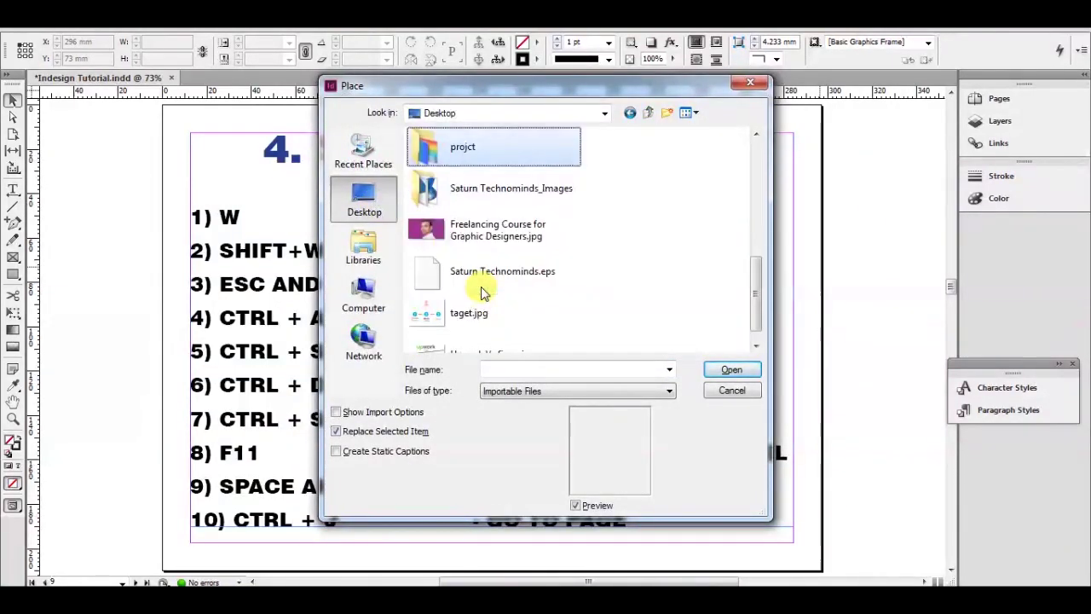
{"action": "double_click", "coordinate": [473, 237]}
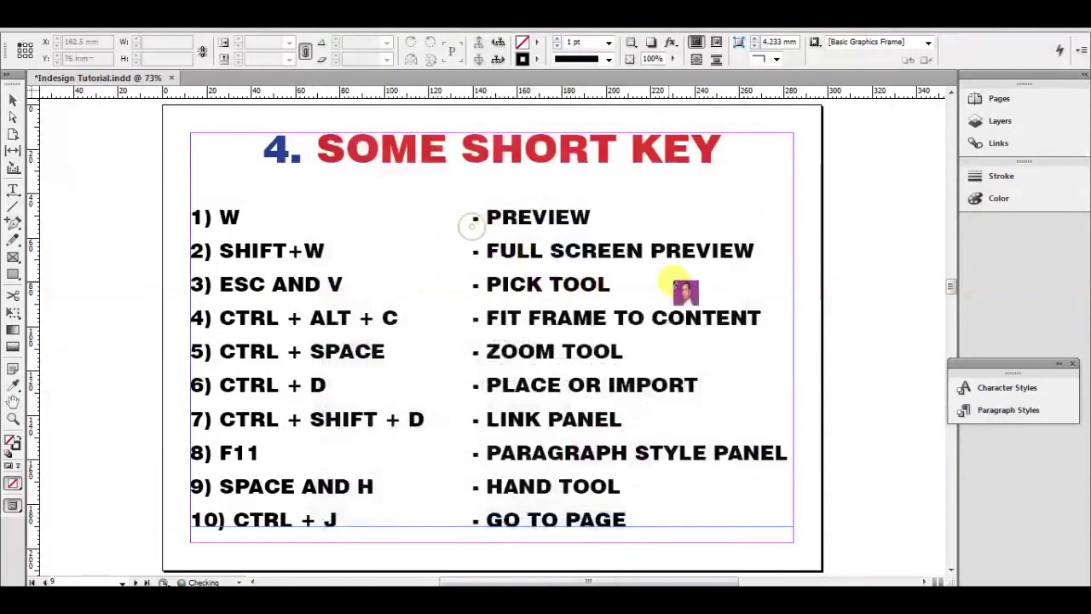
{"action": "left_click_drag", "start_coordinate": [810, 215], "coordinate": [578, 413]}
{"action": "left_click", "coordinate": [13, 100]}
{"action": "left_click_drag", "start_coordinate": [458, 178], "coordinate": [653, 238]}
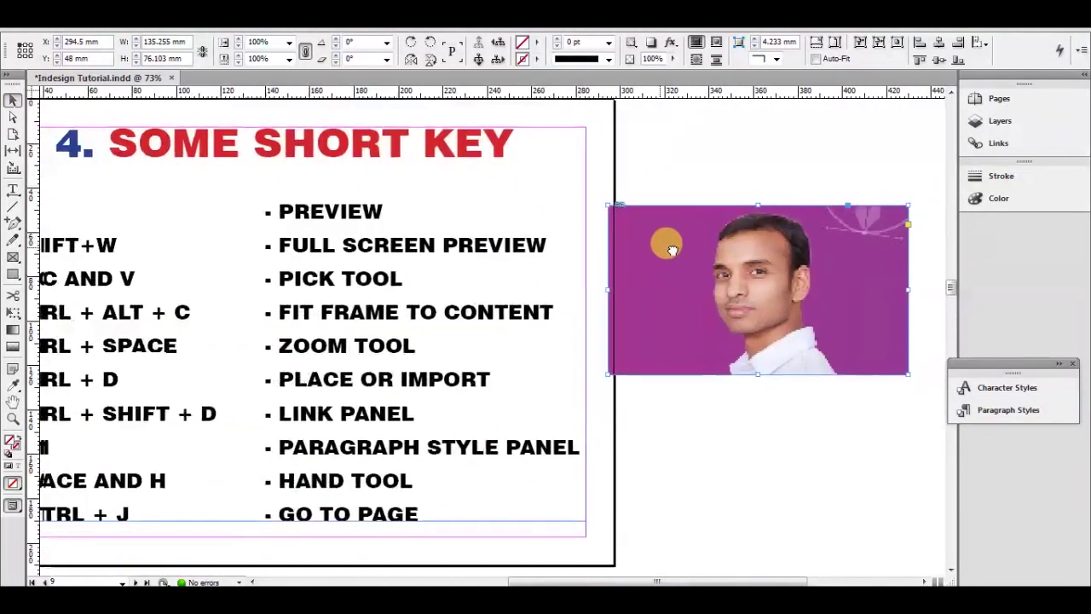
Delete the placed portrait image with the Direct Selection tool, including its empty frame beside the page
{"action": "left_click", "coordinate": [13, 117]}
{"action": "left_click", "coordinate": [860, 236]}
{"action": "key", "text": "Delete"}
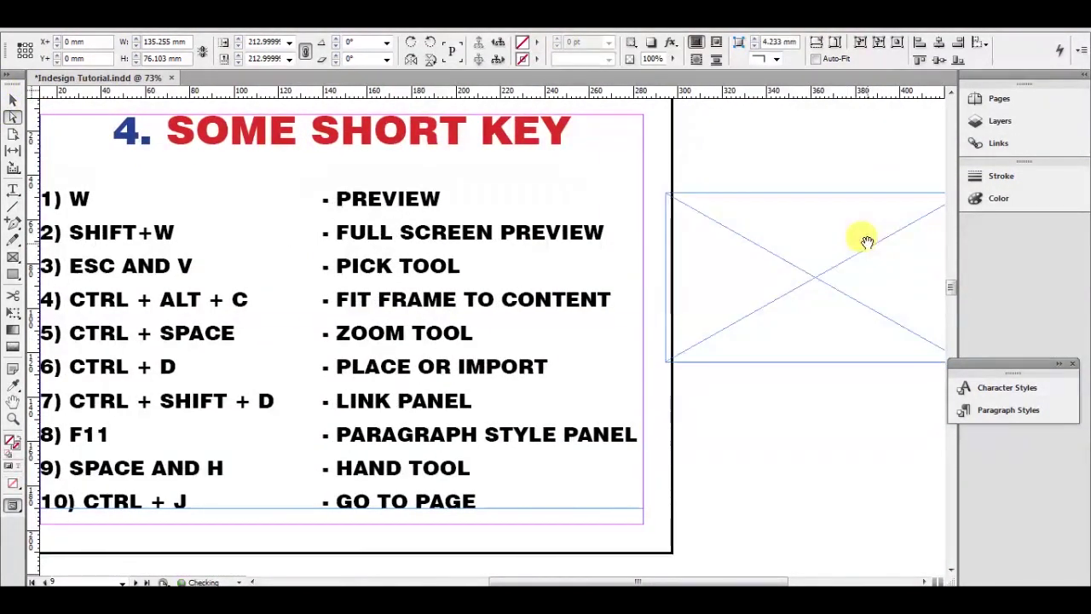
{"action": "left_click", "coordinate": [738, 231]}
{"action": "key", "text": "Delete"}
{"action": "left_click_drag", "start_coordinate": [468, 365], "coordinate": [560, 354]}
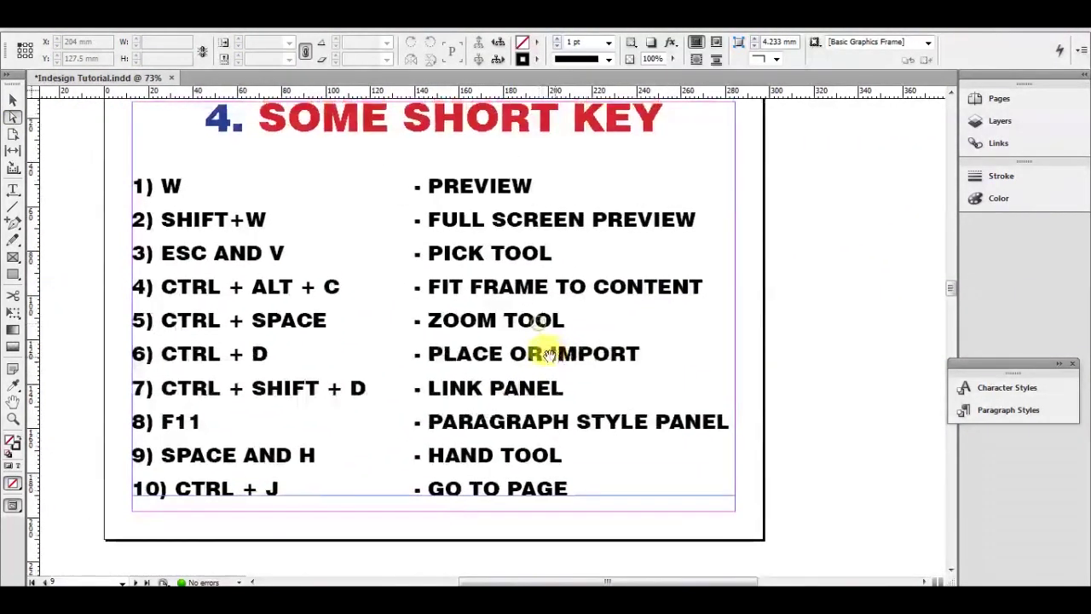
Highlight "CTRL + SHIFT + D" in item 7 of the shortcut list and display the Links panel
{"action": "left_click", "coordinate": [13, 190]}
{"action": "left_click", "coordinate": [220, 354]}
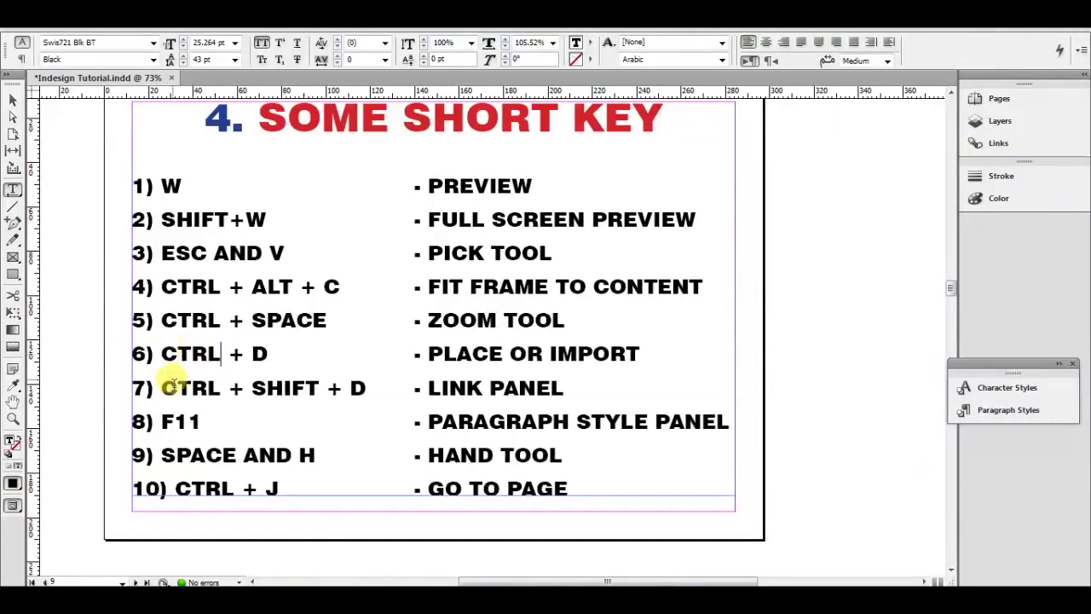
{"action": "left_click_drag", "start_coordinate": [159, 388], "coordinate": [367, 395]}
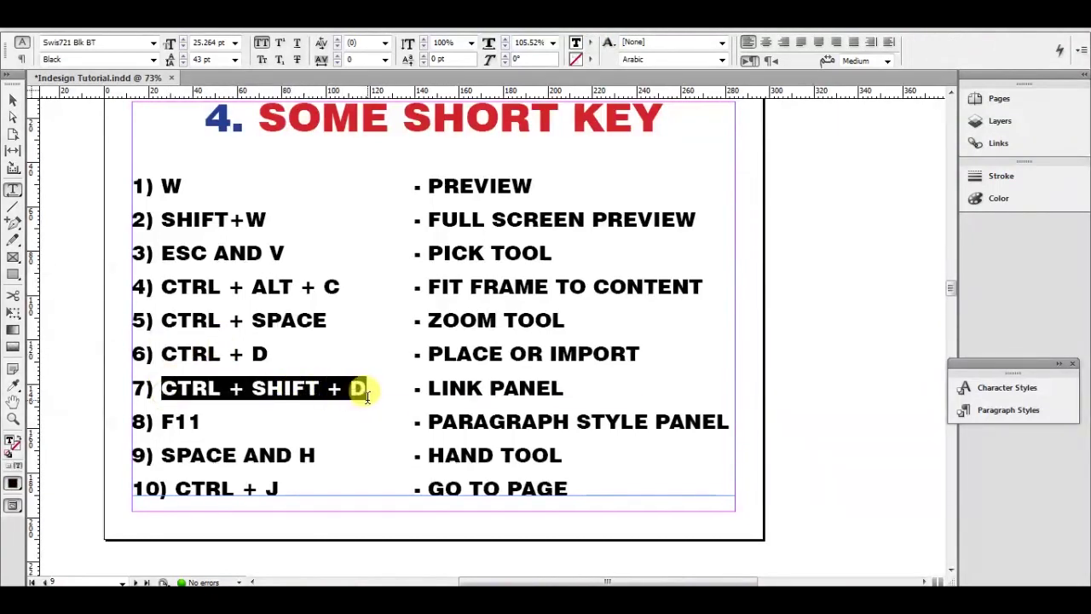
{"action": "left_click", "coordinate": [13, 101]}
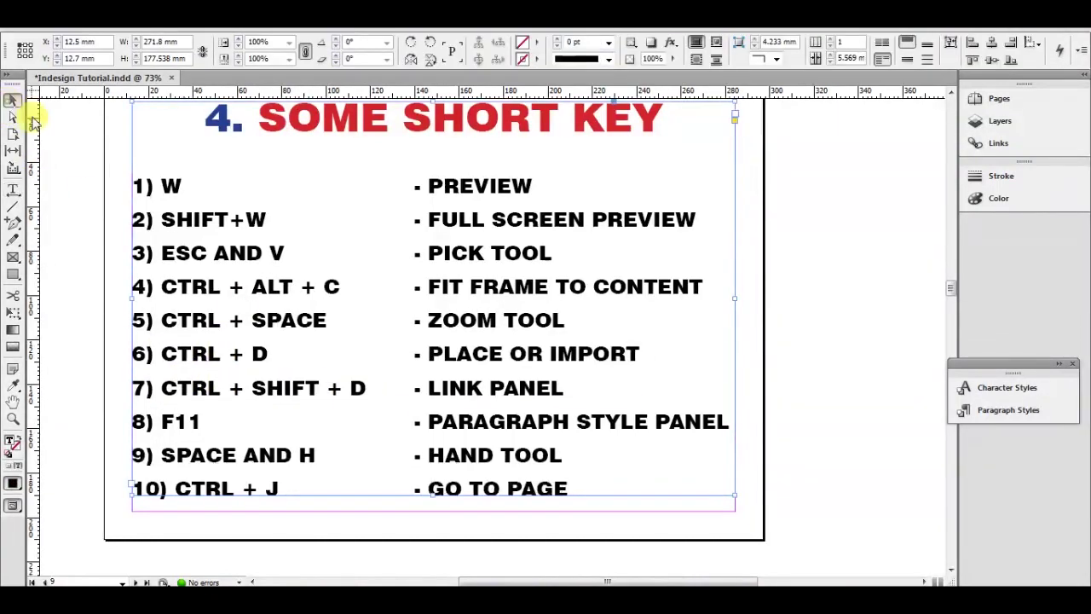
{"action": "key", "text": "ctrl+shift+d"}
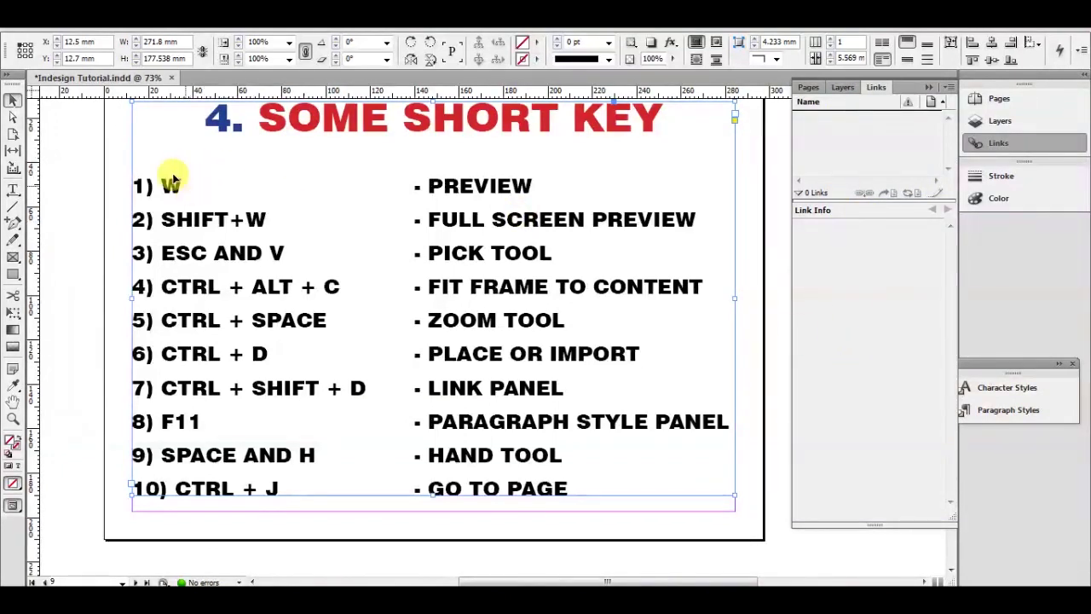
Open the recent document "Indesign Tutorial for Beginners part 2 in Hindi.indd" and dismiss its missing-links warning
{"action": "left_click", "coordinate": [43, 22]}
{"action": "mouse_move", "coordinate": [75, 94]}
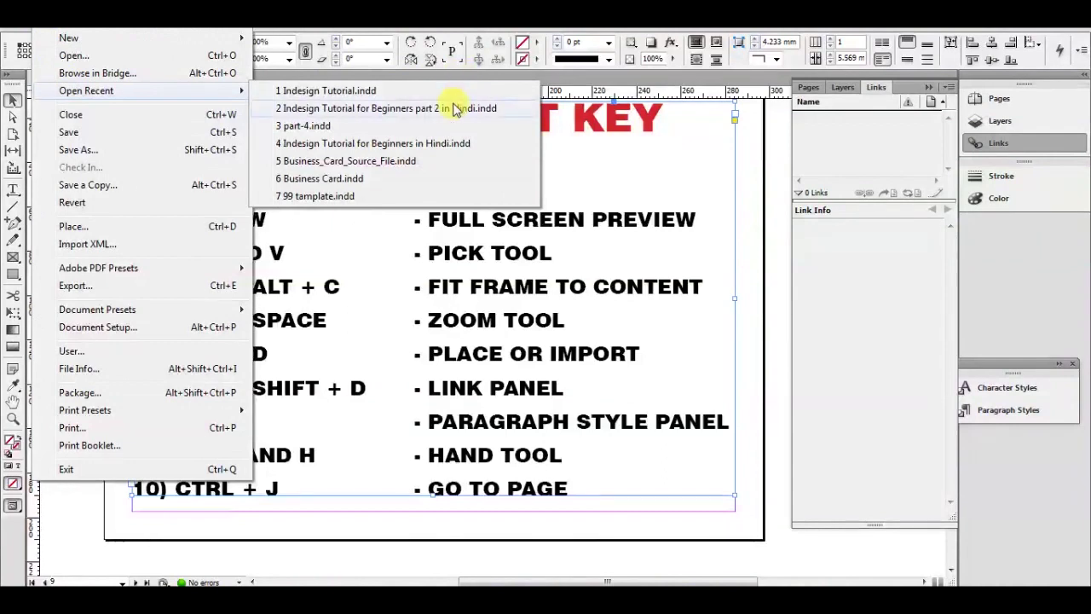
{"action": "left_click", "coordinate": [449, 92]}
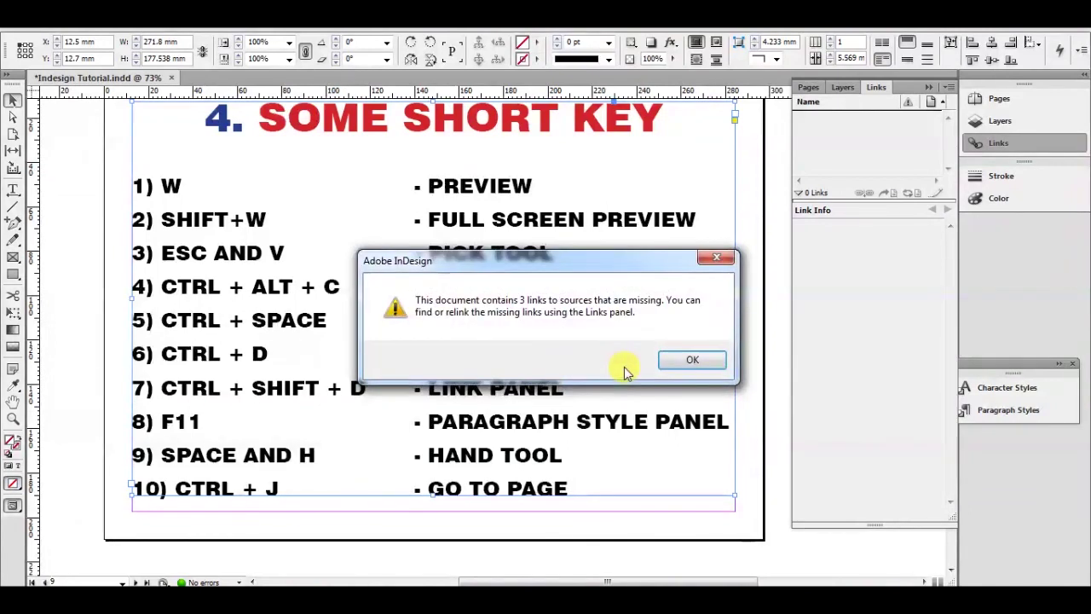
{"action": "left_click", "coordinate": [691, 358]}
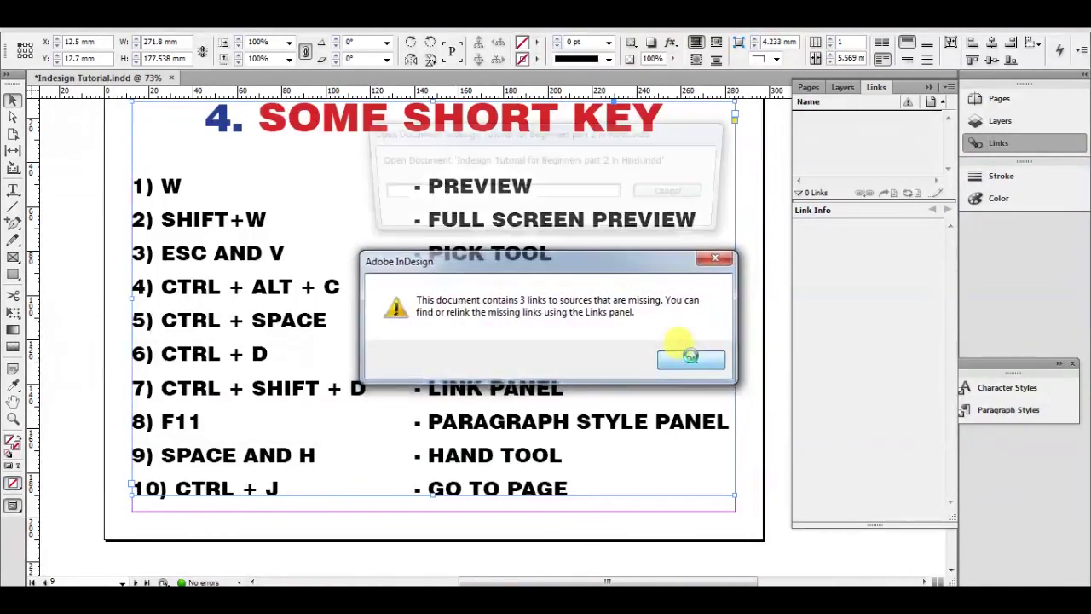
{"action": "left_click", "coordinate": [670, 405]}
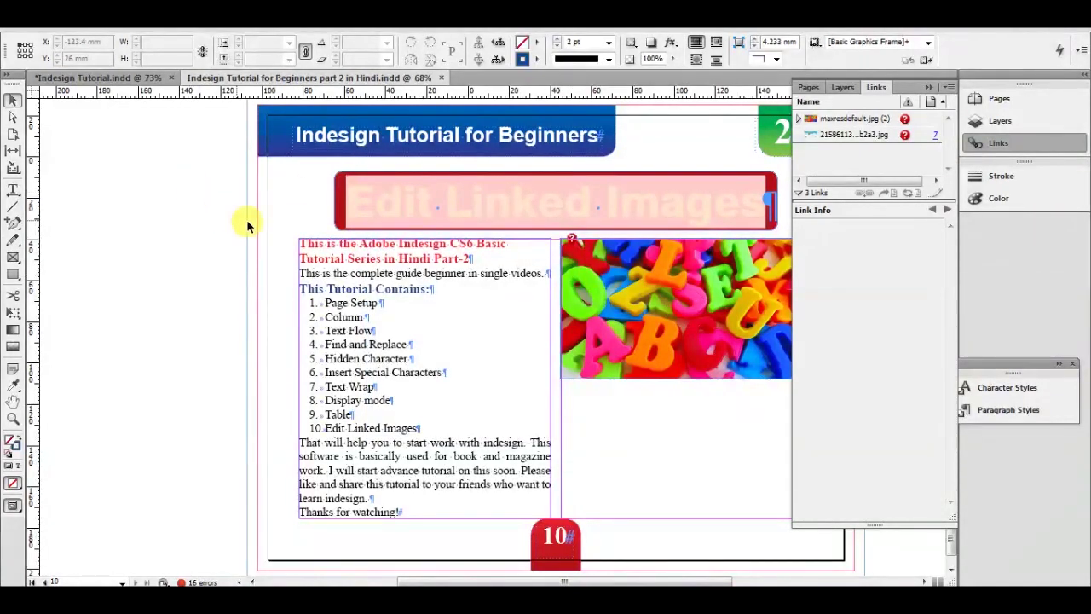
Hide and redisplay the document's Links panel, and view the link information for maxresdefault.jpg
{"action": "left_click_drag", "start_coordinate": [238, 194], "coordinate": [163, 183]}
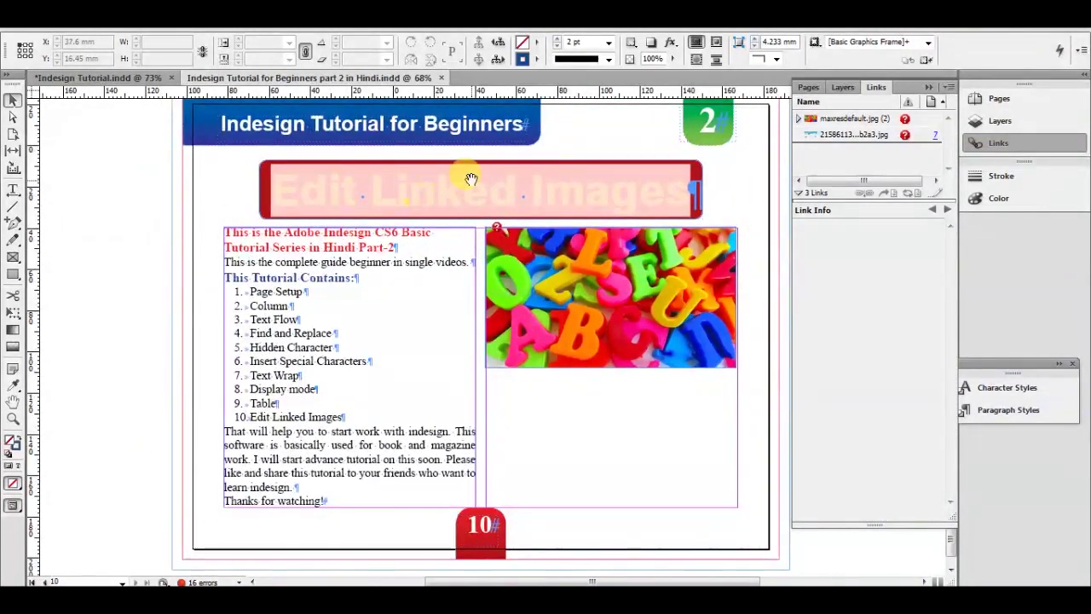
{"action": "left_click_drag", "start_coordinate": [470, 179], "coordinate": [434, 214]}
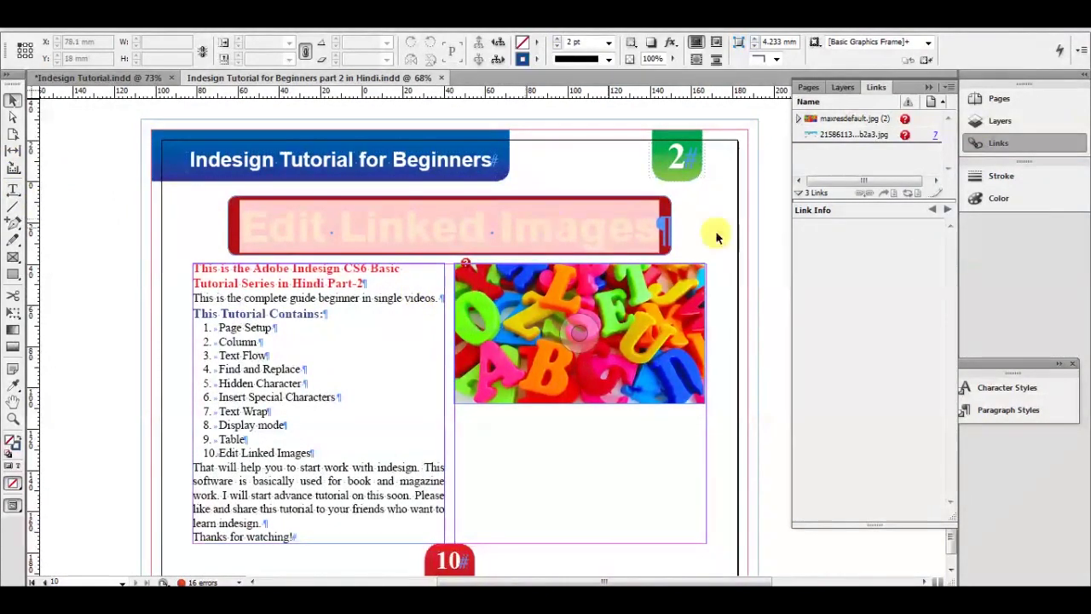
{"action": "key", "text": "ctrl+shift+d"}
{"action": "key", "text": "ctrl+shift+d"}
{"action": "left_click", "coordinate": [853, 120]}
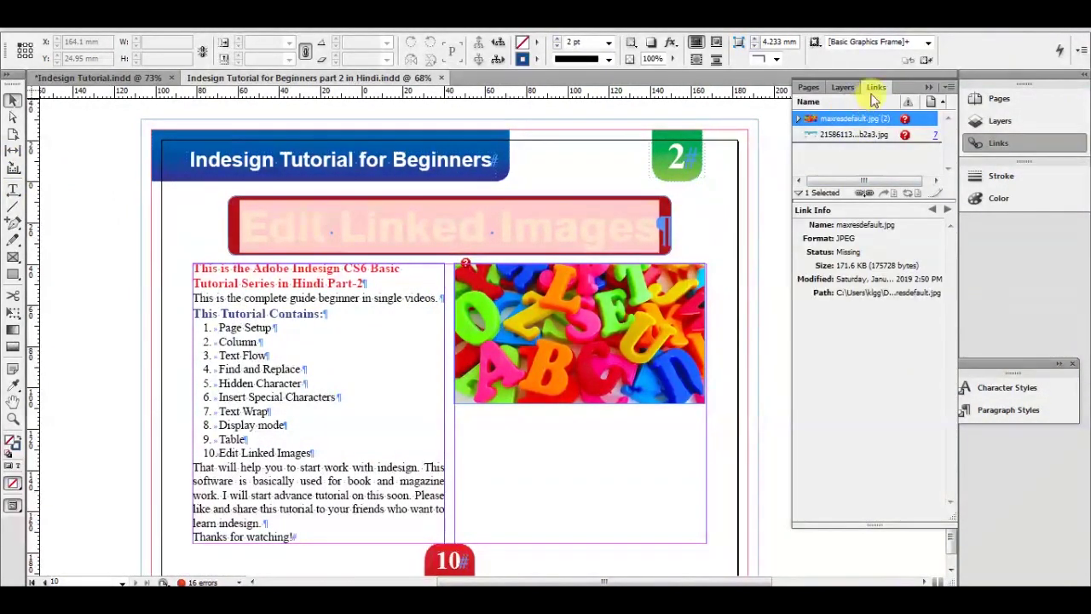
Detach the Links panel as a floating panel without its link details, and check the instances grouped under maxresdefault.jpg
{"action": "left_click_drag", "start_coordinate": [877, 87], "coordinate": [855, 185]}
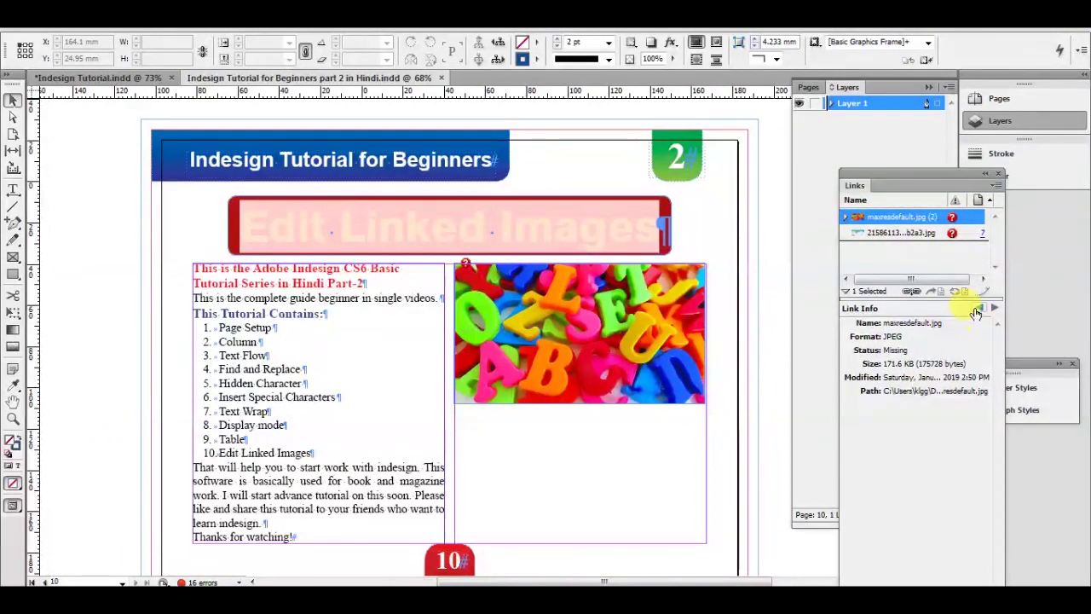
{"action": "left_click", "coordinate": [846, 291]}
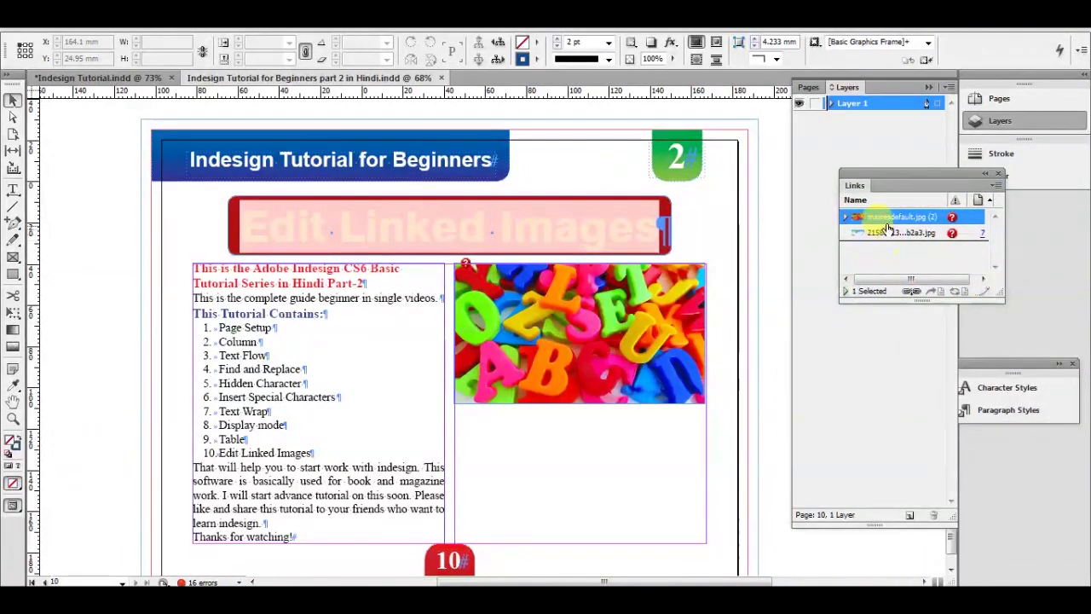
{"action": "left_click", "coordinate": [846, 217]}
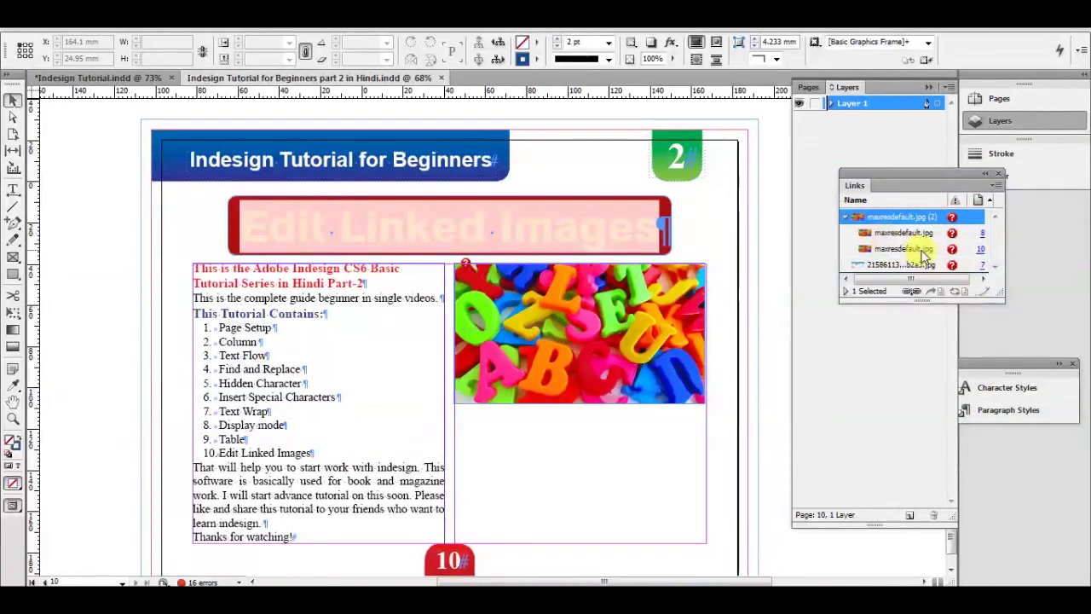
{"action": "left_click", "coordinate": [846, 217]}
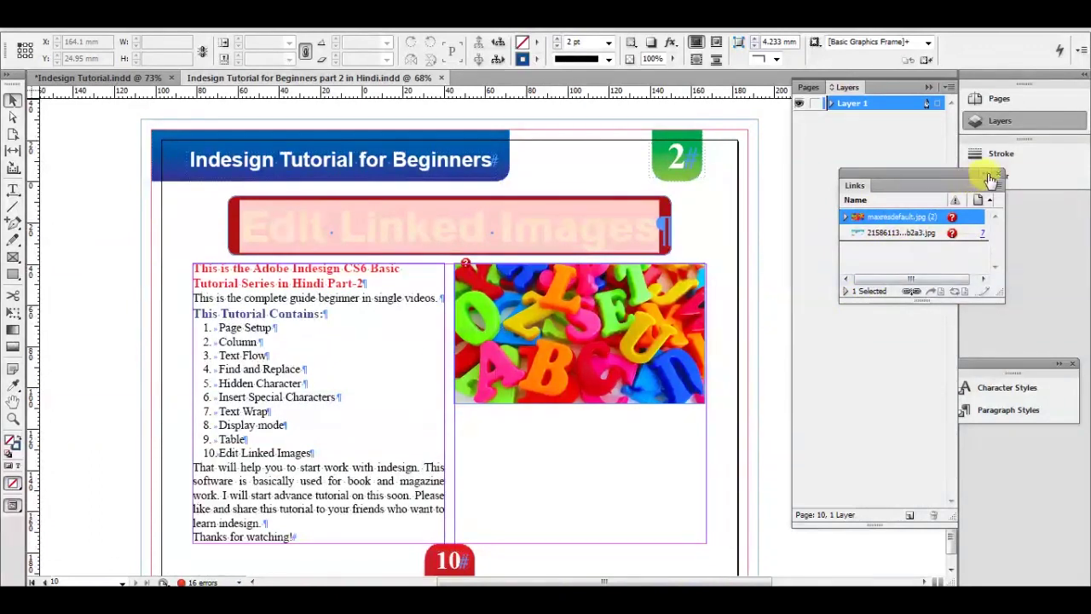
Collapse the Links panel, return to Indesign Tutorial.indd, and toggle the panel's display with item 7 of the shortcut list highlighted
{"action": "left_click", "coordinate": [985, 173]}
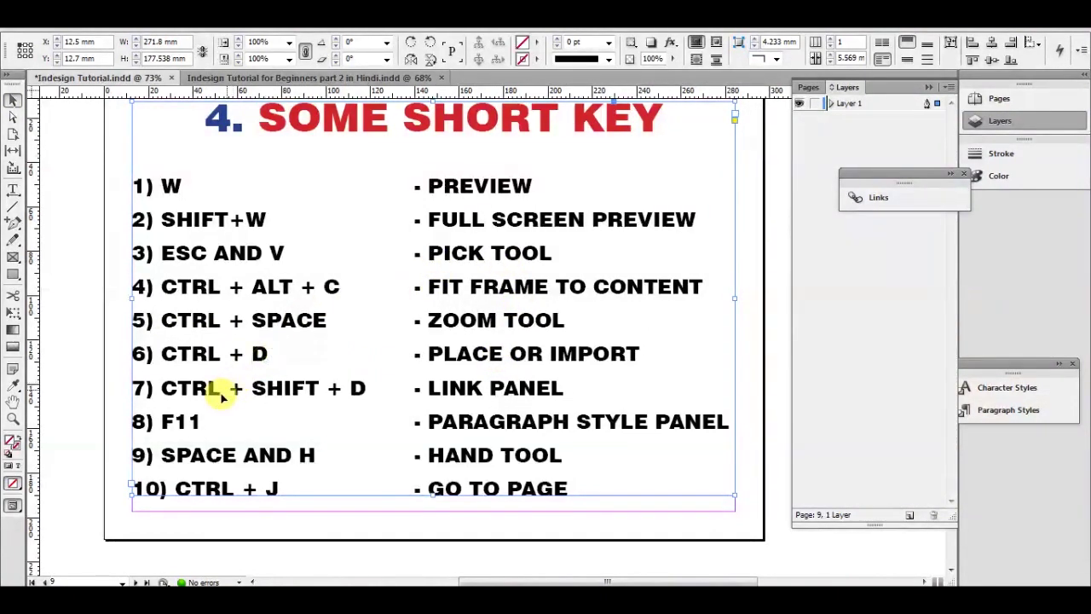
{"action": "double_click", "coordinate": [188, 389]}
{"action": "left_click_drag", "start_coordinate": [164, 382], "coordinate": [463, 390]}
{"action": "key", "text": "ctrl+shift+d"}
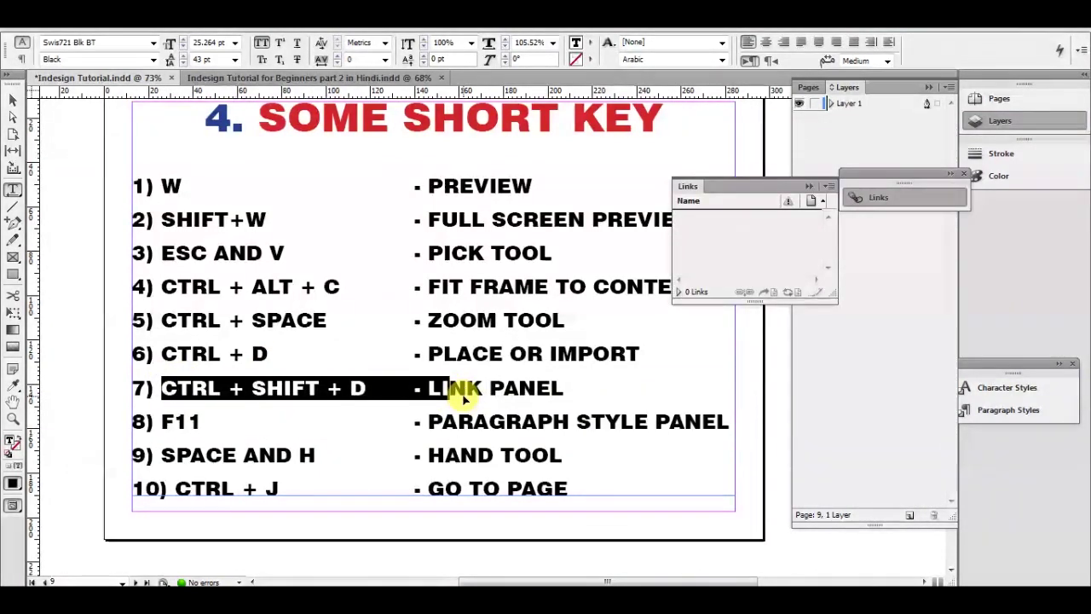
{"action": "key", "text": "ctrl+shift+d"}
{"action": "key", "text": "ctrl+shift+d"}
{"action": "key", "text": "ctrl+shift+d"}
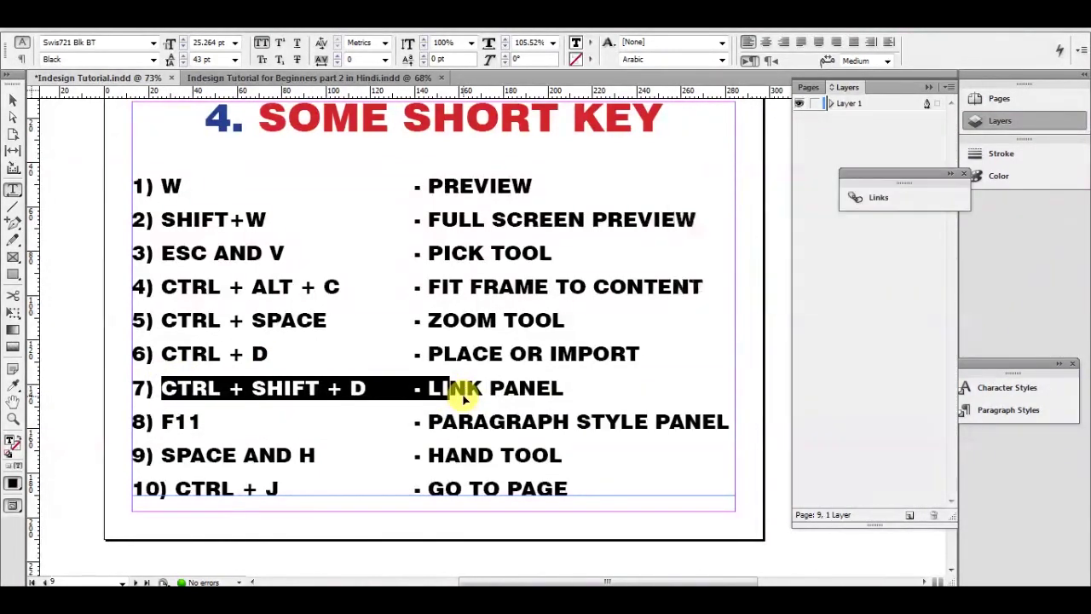
{"action": "left_click", "coordinate": [507, 373]}
Highlight item 8, "F11 - PARAGRAPH STYLE PANEL", in the shortcut list and leave text editing
{"action": "scroll", "coordinate": [507, 374], "scroll_direction": "down", "scroll_amount": 2}
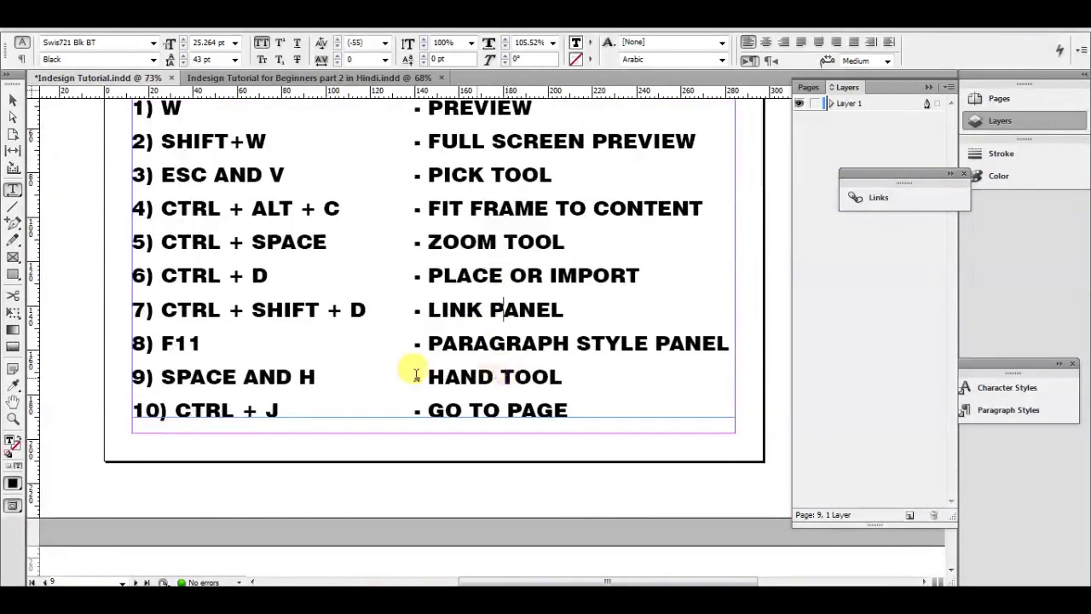
{"action": "double_click", "coordinate": [181, 343]}
{"action": "left_click_drag", "start_coordinate": [412, 348], "coordinate": [733, 346]}
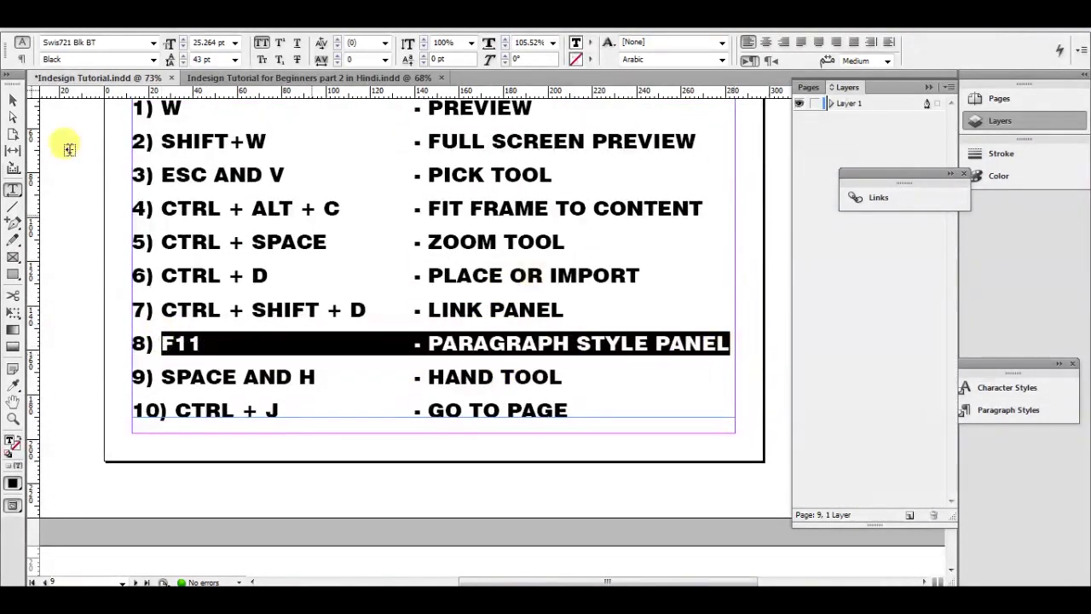
{"action": "left_click", "coordinate": [13, 101]}
{"action": "scroll", "coordinate": [265, 215], "scroll_direction": "up", "scroll_amount": 2}
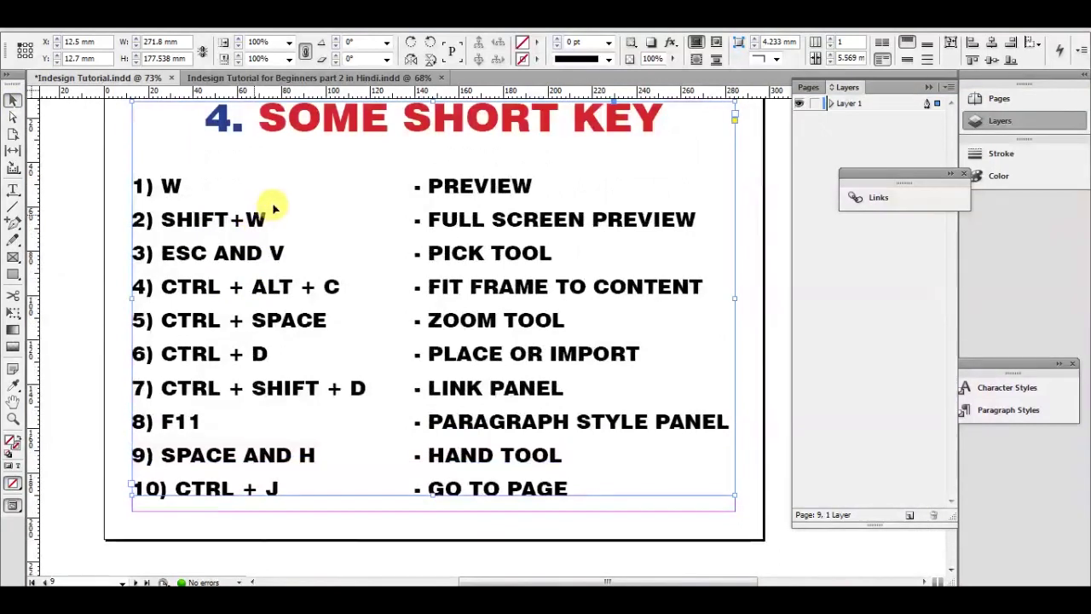
Display the Paragraph Styles panel, detach it from Character Styles as a floating panel and enlarge it
{"action": "key", "text": "F11"}
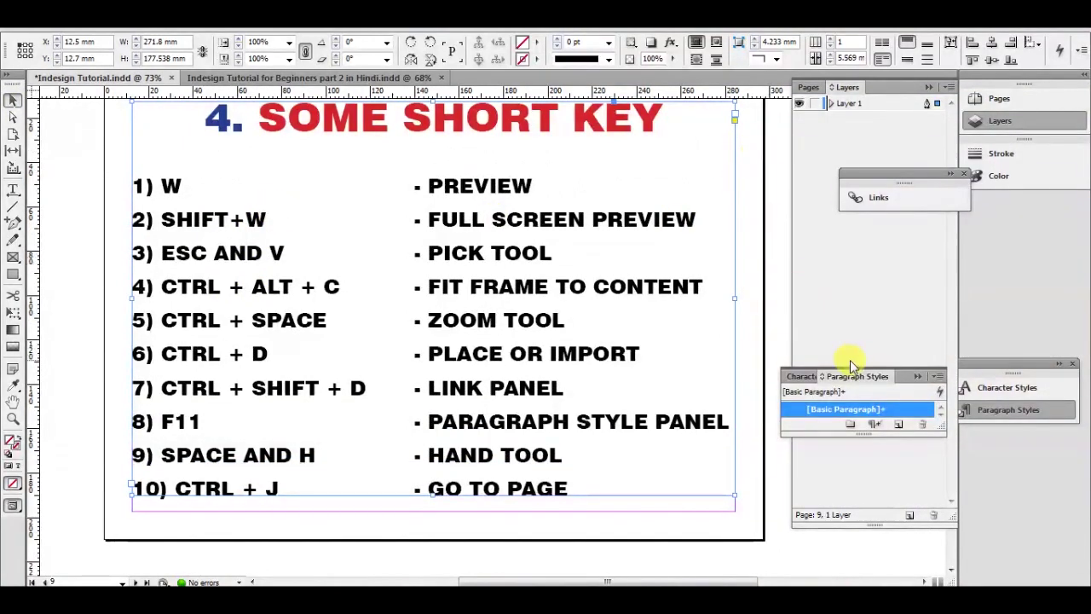
{"action": "left_click_drag", "start_coordinate": [853, 374], "coordinate": [857, 243]}
{"action": "left_click_drag", "start_coordinate": [867, 294], "coordinate": [865, 413]}
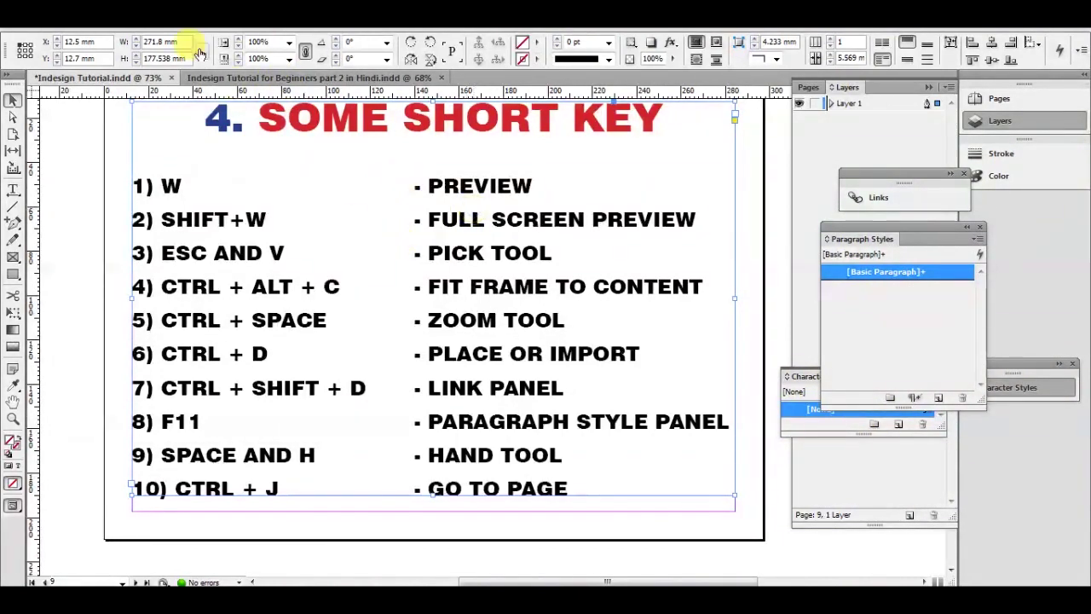
In "Indesign Tutorial for Beginners part 2 in Hindi.indd", close the Character Styles and Links panels and collapse the Layers panel
{"action": "left_click", "coordinate": [256, 77]}
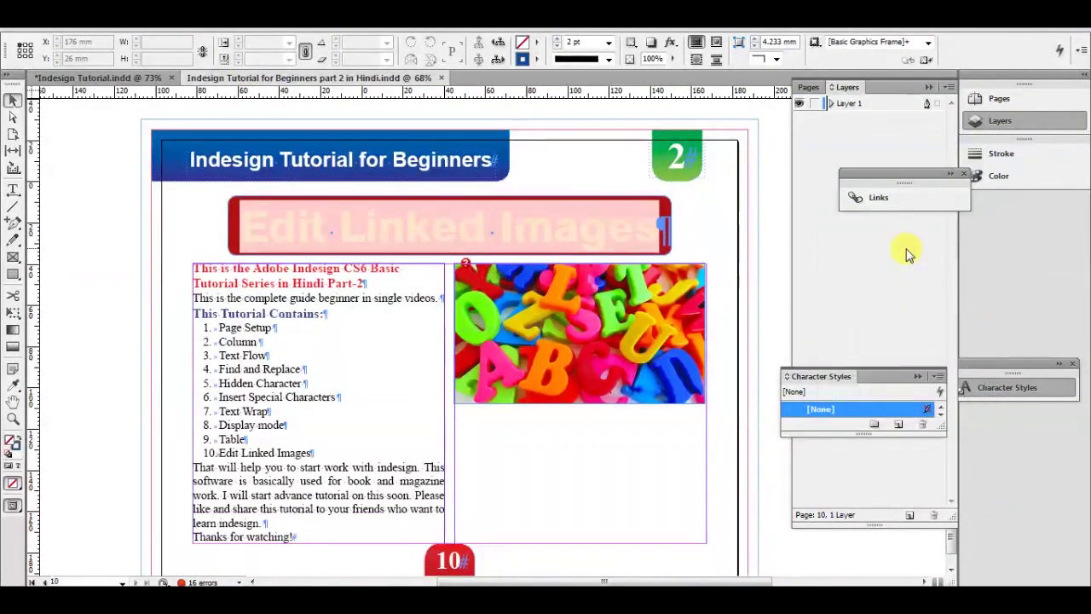
{"action": "left_click_drag", "start_coordinate": [801, 377], "coordinate": [1010, 381]}
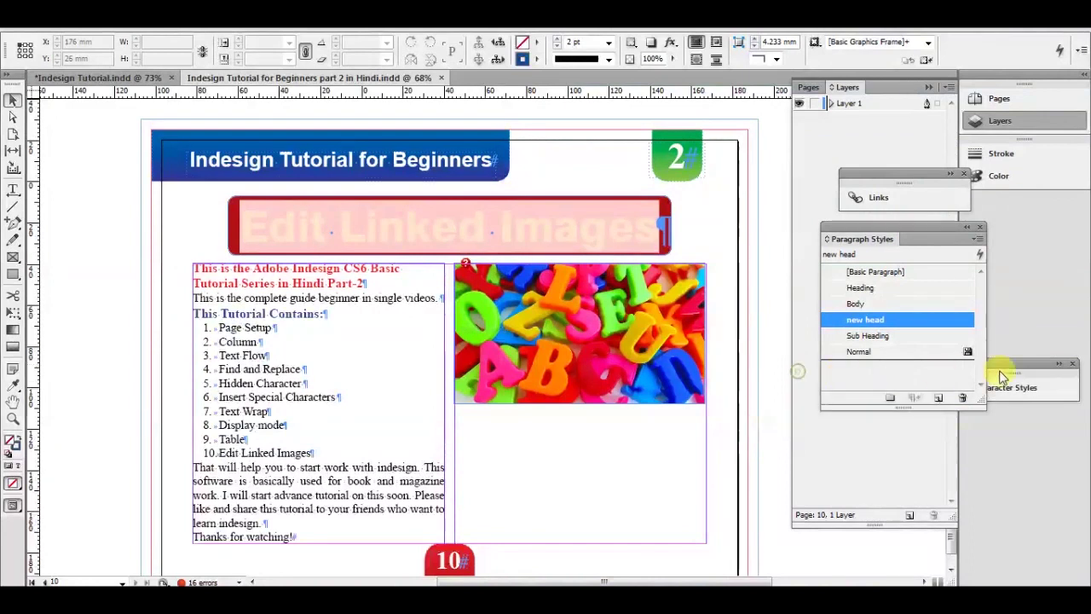
{"action": "left_click", "coordinate": [1073, 364]}
{"action": "left_click", "coordinate": [963, 175]}
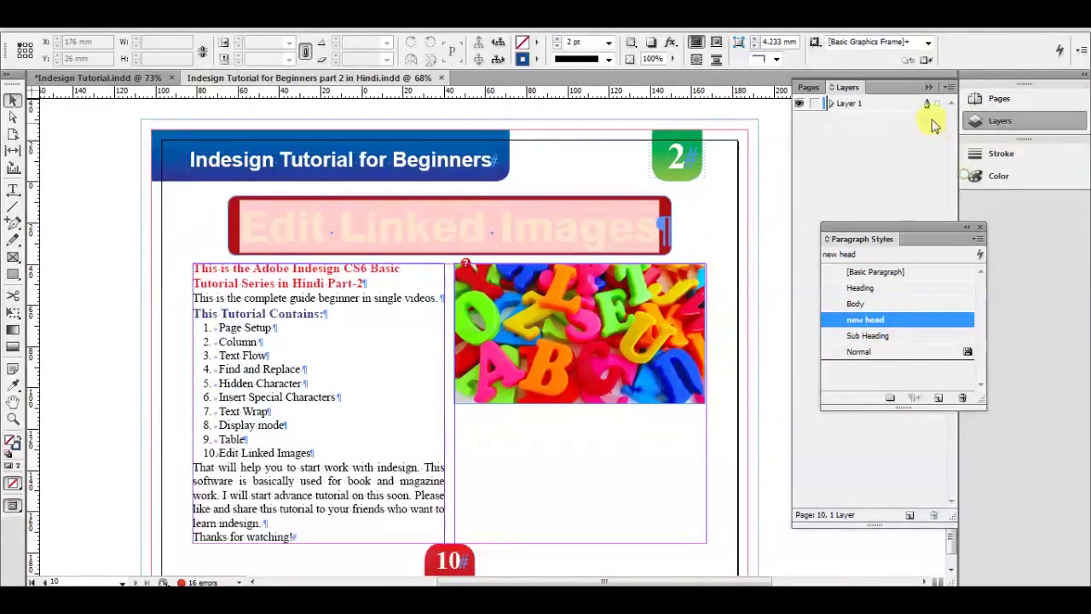
{"action": "left_click", "coordinate": [929, 88]}
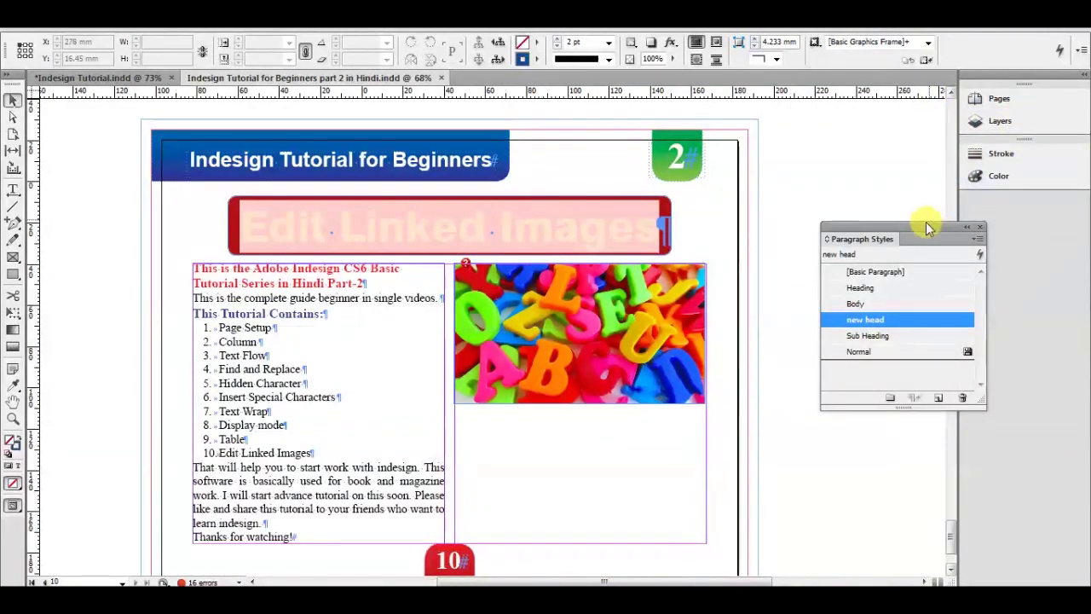
Move the Paragraph Styles panel beside the page and choose the Sub Heading, Body and Heading styles in turn with nothing selected
{"action": "left_click_drag", "start_coordinate": [920, 233], "coordinate": [863, 146]}
{"action": "left_click", "coordinate": [841, 248]}
{"action": "left_click", "coordinate": [817, 217]}
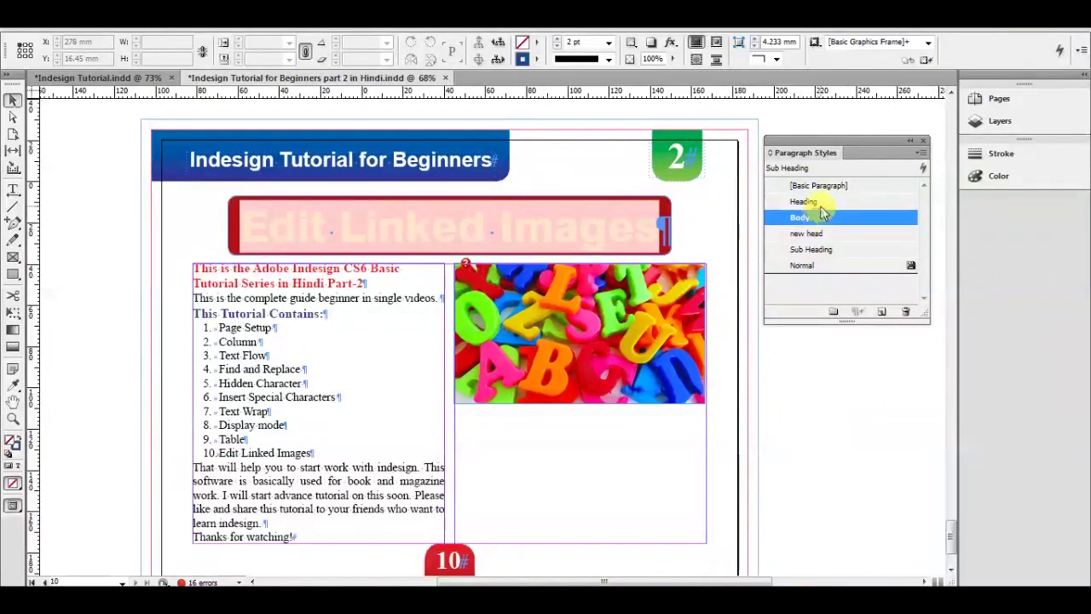
{"action": "left_click", "coordinate": [822, 202]}
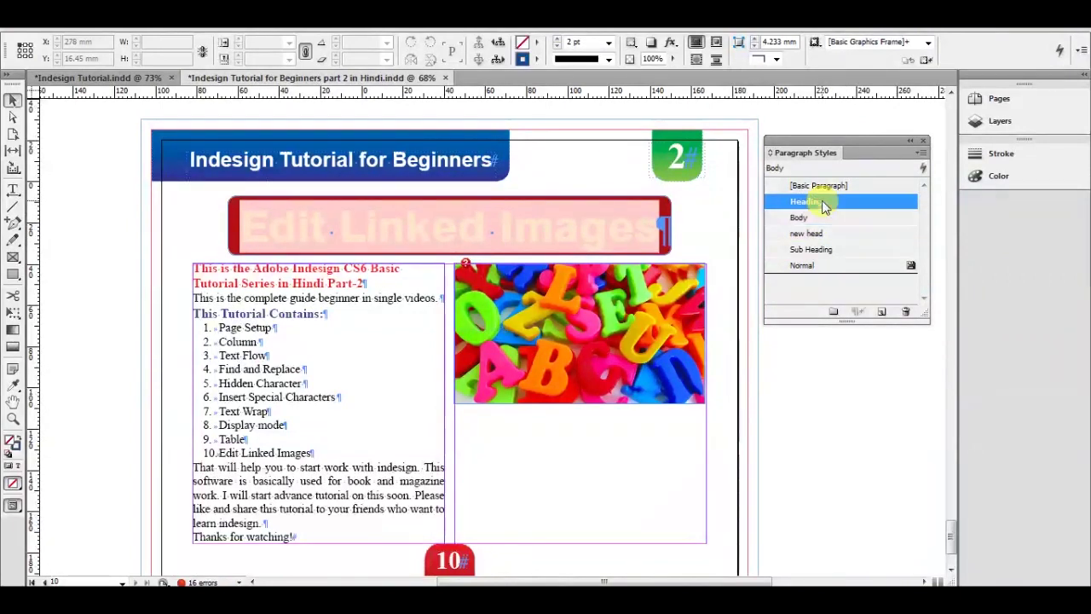
Try the new head and Body styles on the red introductory paragraph at the start of the text column, finishing with Heading
{"action": "double_click", "coordinate": [256, 272]}
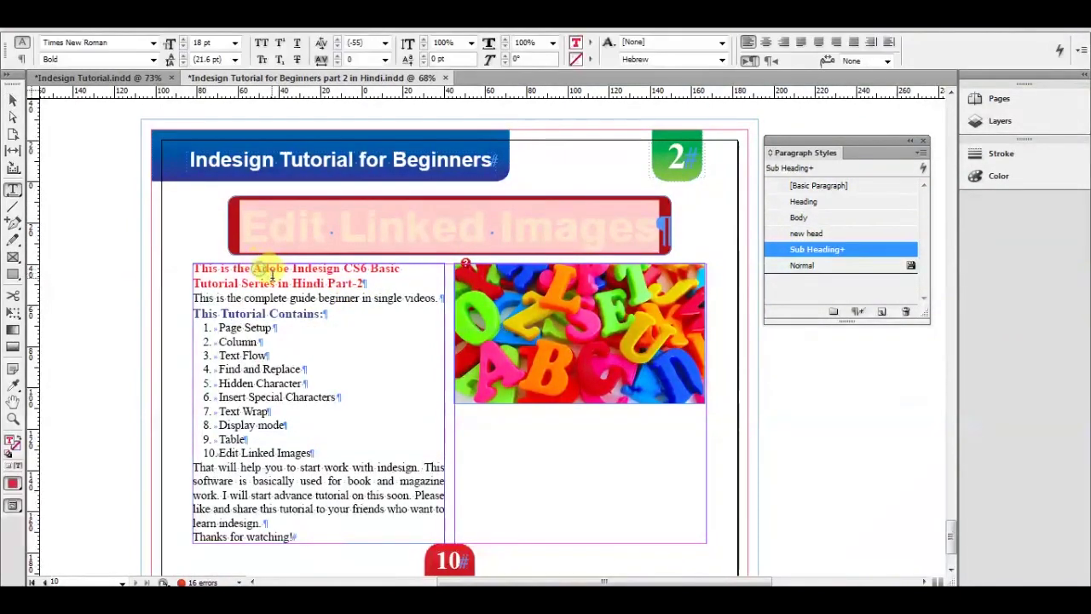
{"action": "left_click", "coordinate": [817, 234]}
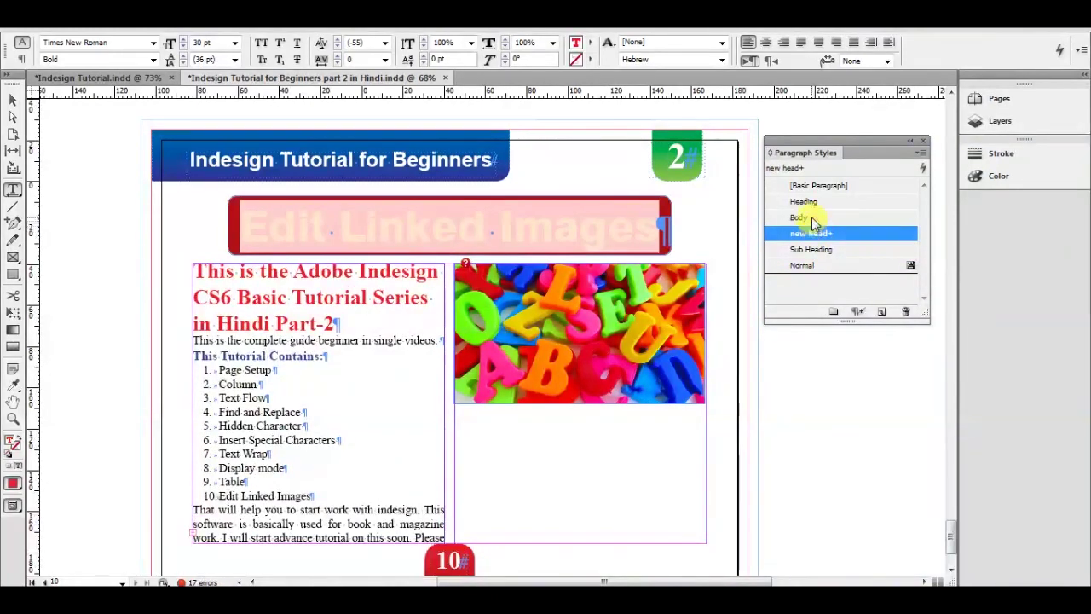
{"action": "left_click", "coordinate": [814, 219]}
{"action": "left_click", "coordinate": [806, 202]}
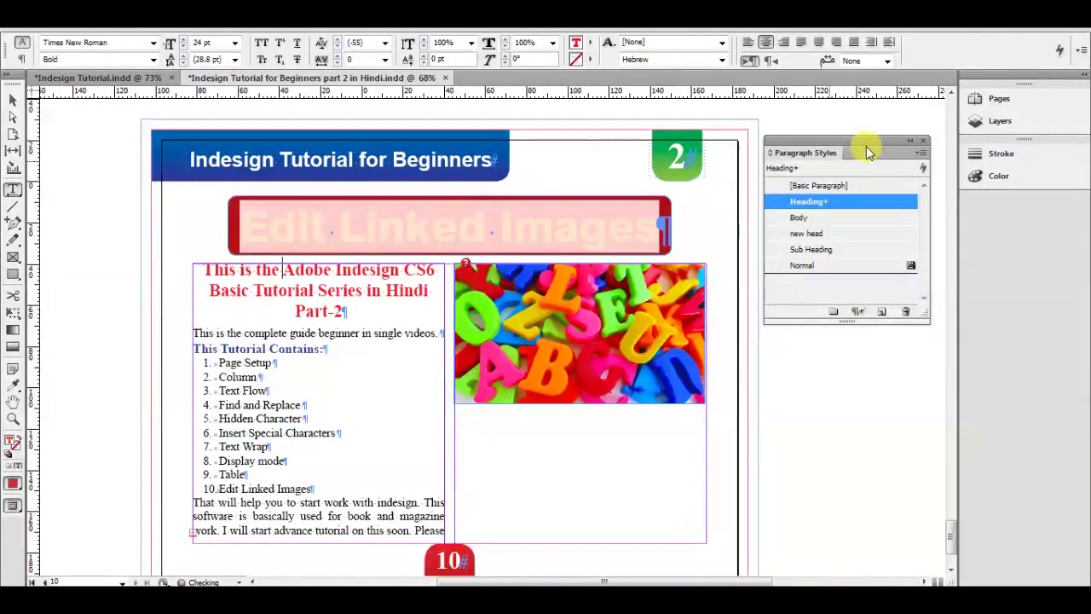
Leave text editing, close the Paragraph Styles panel and deselect the text frame
{"action": "left_click", "coordinate": [909, 139]}
{"action": "left_click", "coordinate": [13, 100]}
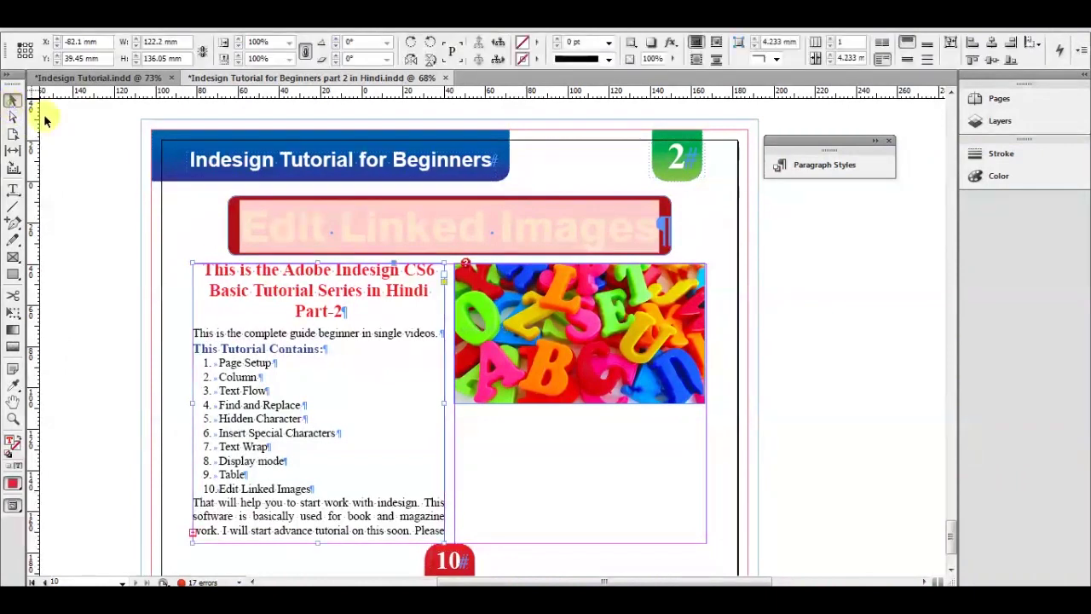
{"action": "left_click", "coordinate": [889, 141]}
{"action": "left_click", "coordinate": [856, 220]}
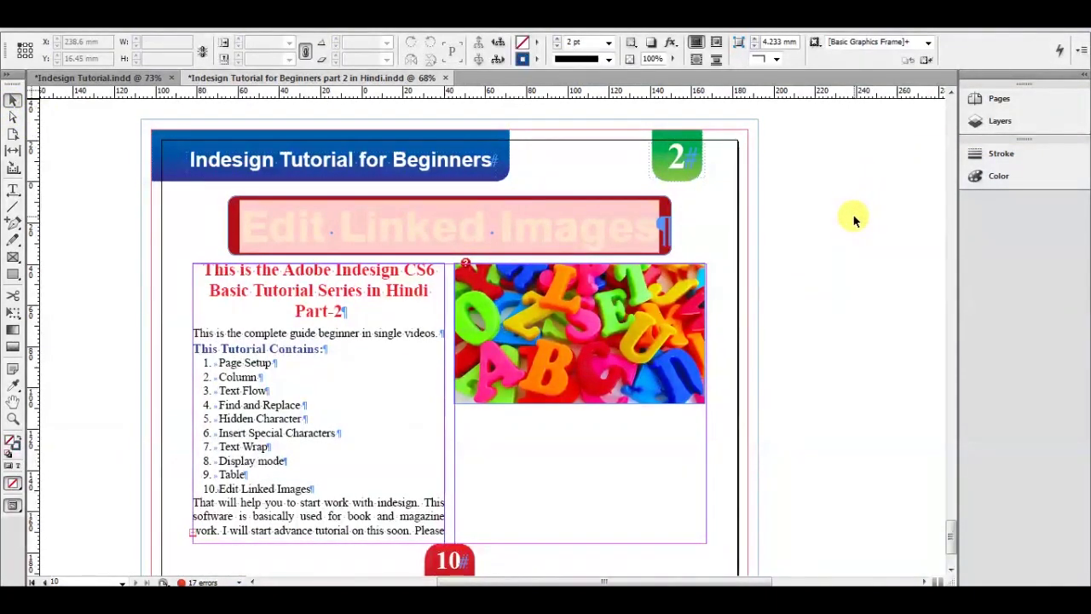
Return to Indesign Tutorial.indd and highlight "SPACE AND H" in item 9 of the shortcut list
{"action": "left_click", "coordinate": [92, 76]}
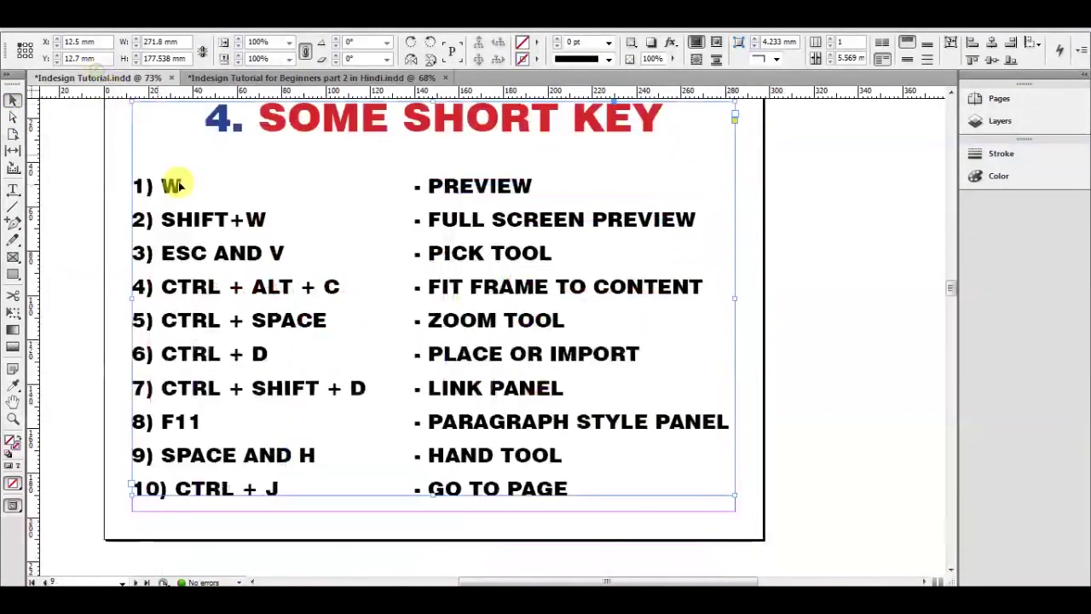
{"action": "double_click", "coordinate": [329, 396]}
{"action": "left_click_drag", "start_coordinate": [161, 454], "coordinate": [341, 451]}
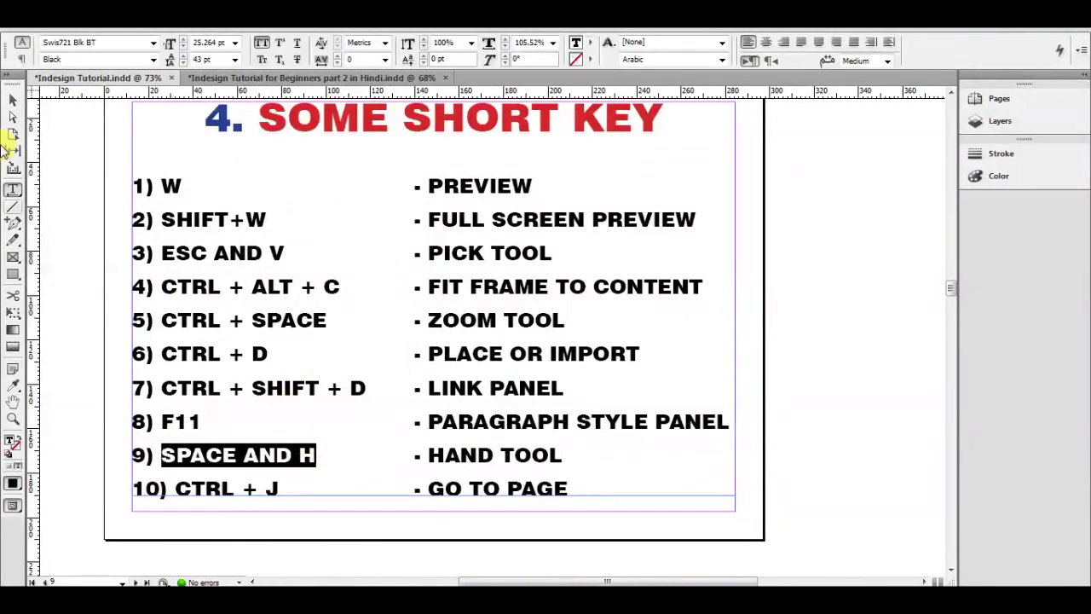
Leave text editing, activate the Hand tool and pan the shortcut page slightly
{"action": "left_click", "coordinate": [12, 98]}
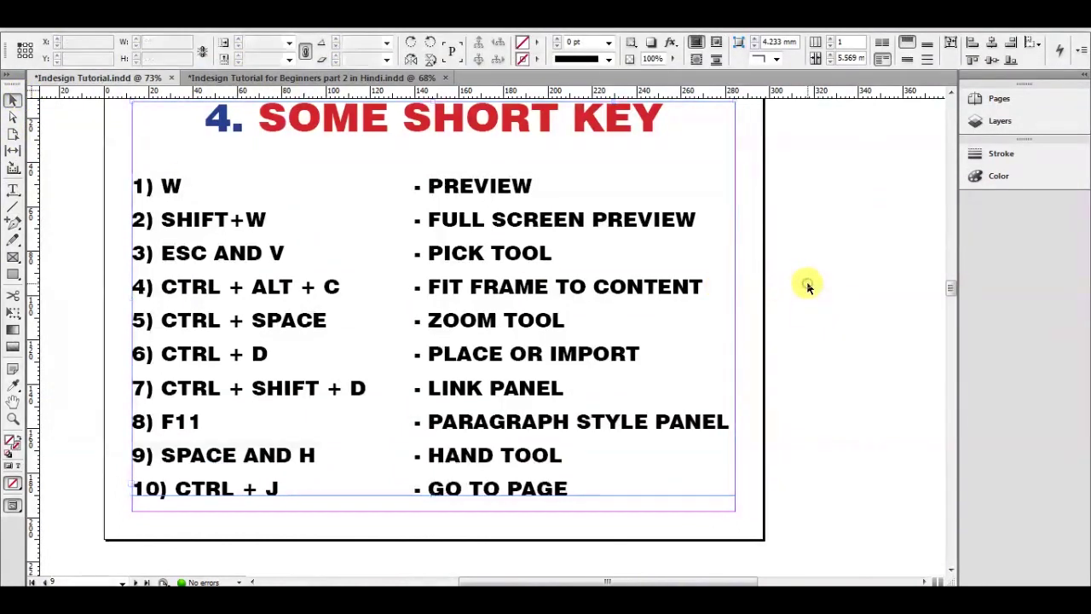
{"action": "key", "text": "h"}
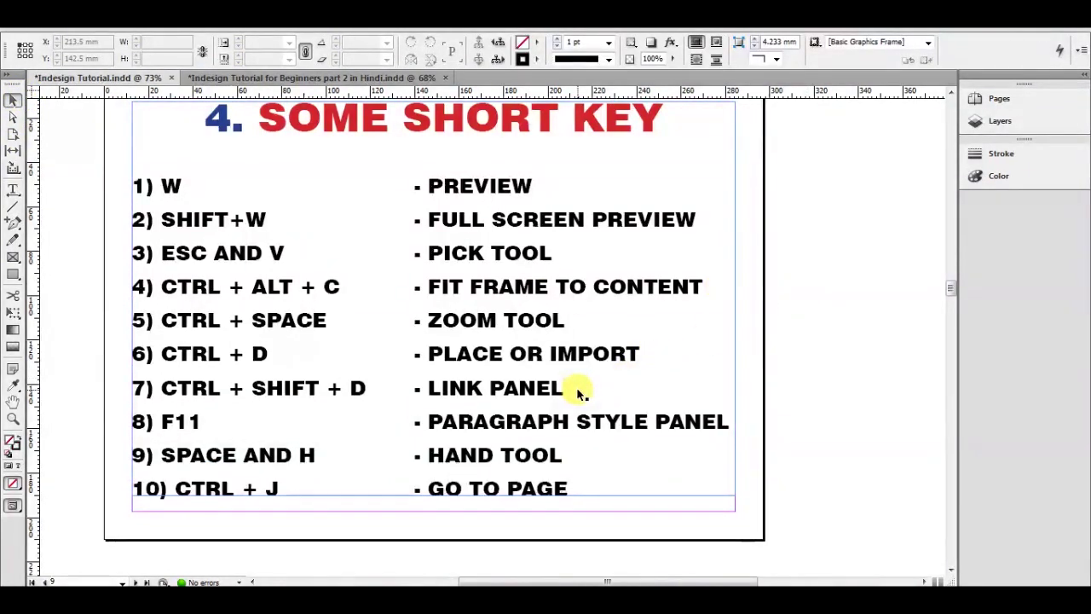
{"action": "mouse_move", "coordinate": [588, 353]}
{"action": "left_mouse_down"}
{"action": "mouse_move", "coordinate": [601, 320]}
{"action": "mouse_move", "coordinate": [637, 294]}
{"action": "mouse_move", "coordinate": [604, 345]}
{"action": "left_mouse_up"}
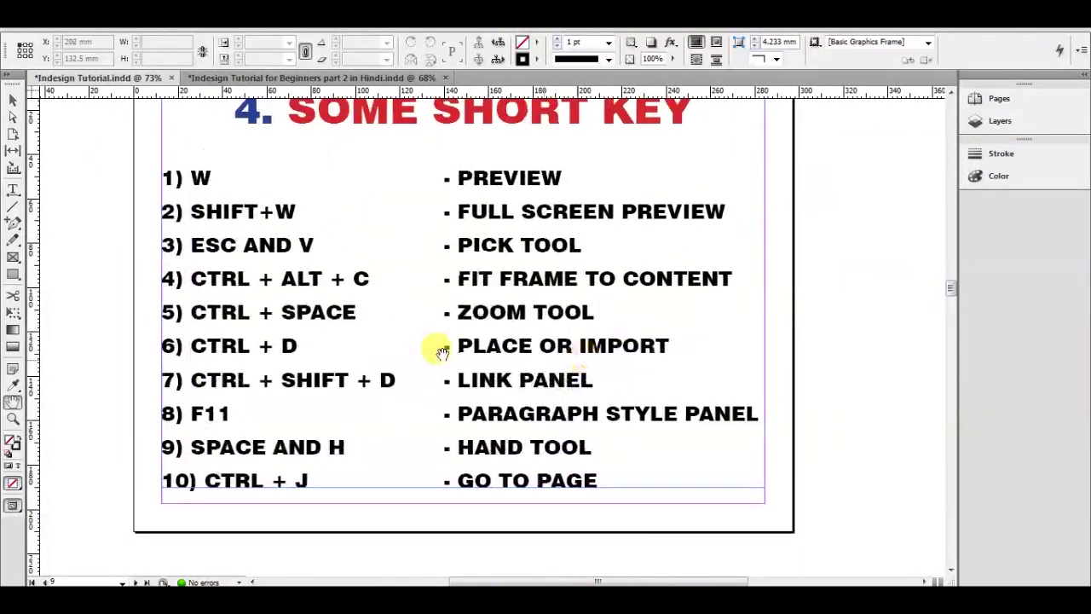
Place the text cursor in items 4 and 5, leave text editing and pan the page with the temporary Hand tool
{"action": "left_click", "coordinate": [13, 189]}
{"action": "left_click", "coordinate": [355, 276]}
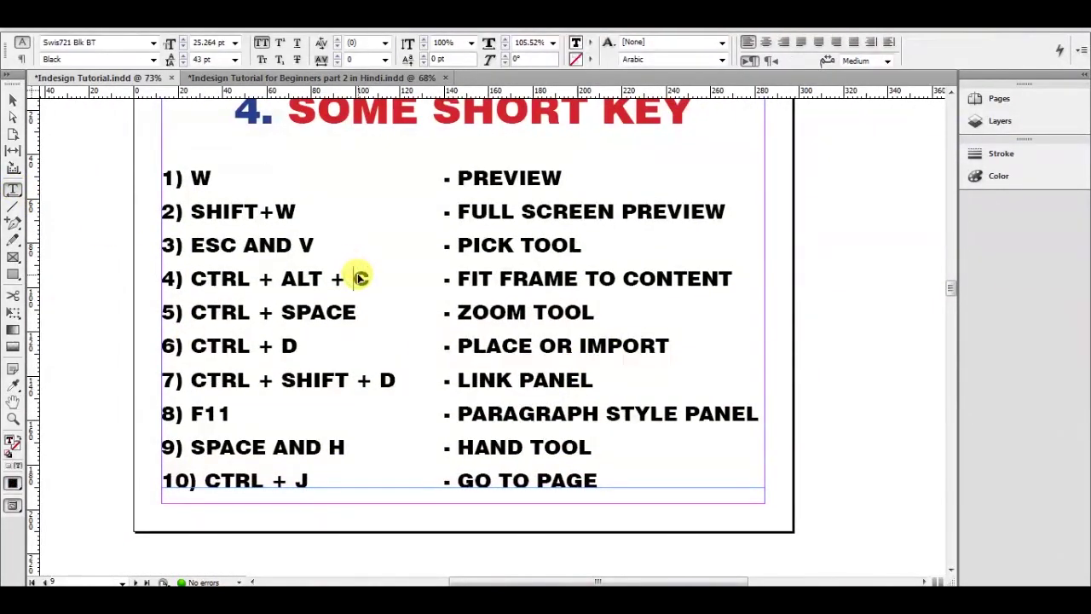
{"action": "key", "text": "ctrl+a"}
{"action": "left_click", "coordinate": [358, 276]}
{"action": "left_click", "coordinate": [327, 312]}
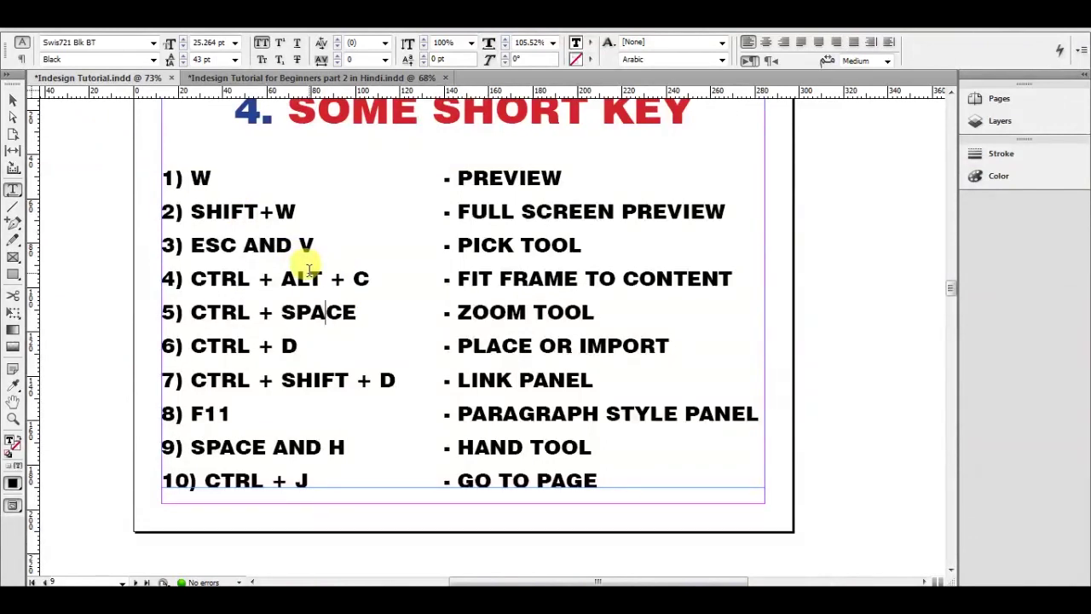
{"action": "key", "text": "Escape"}
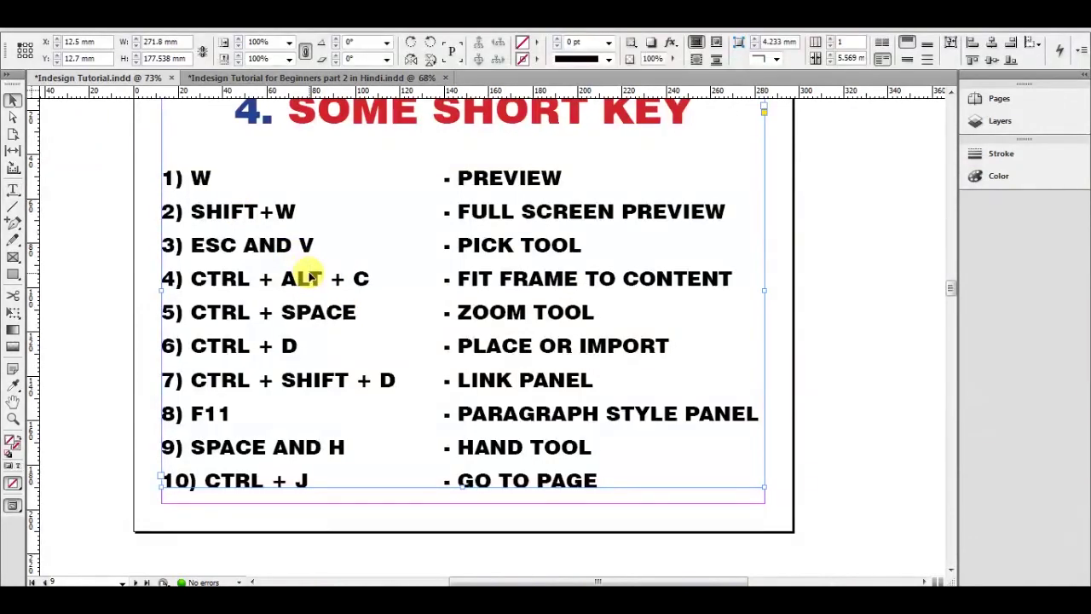
{"action": "left_click_drag", "start_coordinate": [396, 361], "coordinate": [487, 280]}
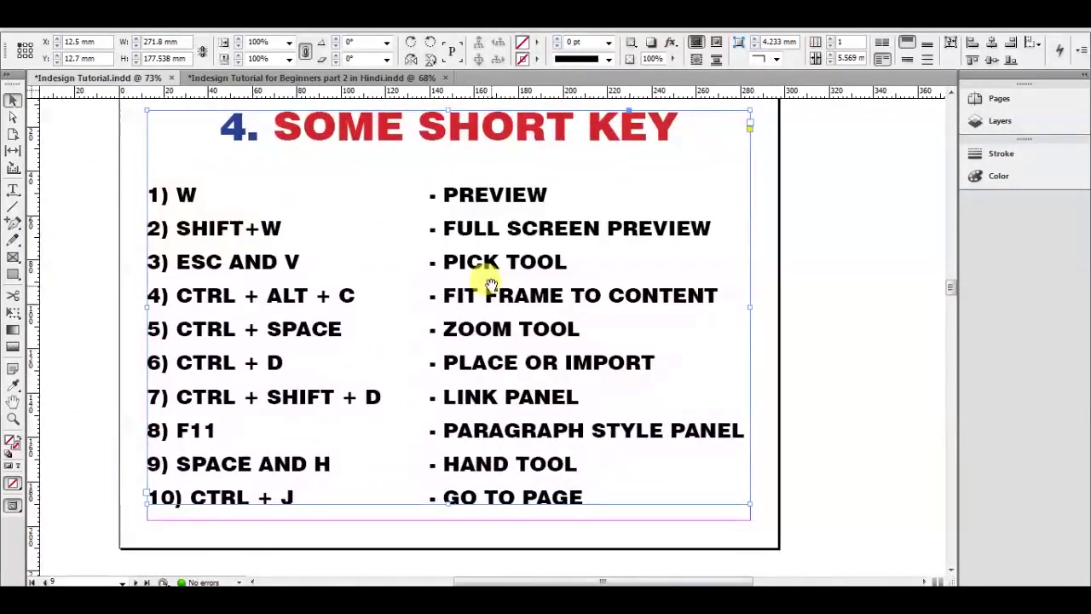
With the Type tool, try inserting a space before "SPACE" in item 5 and remove it again
{"action": "left_click", "coordinate": [12, 190]}
{"action": "left_click", "coordinate": [267, 329]}
{"action": "key", "text": "BackSpace"}
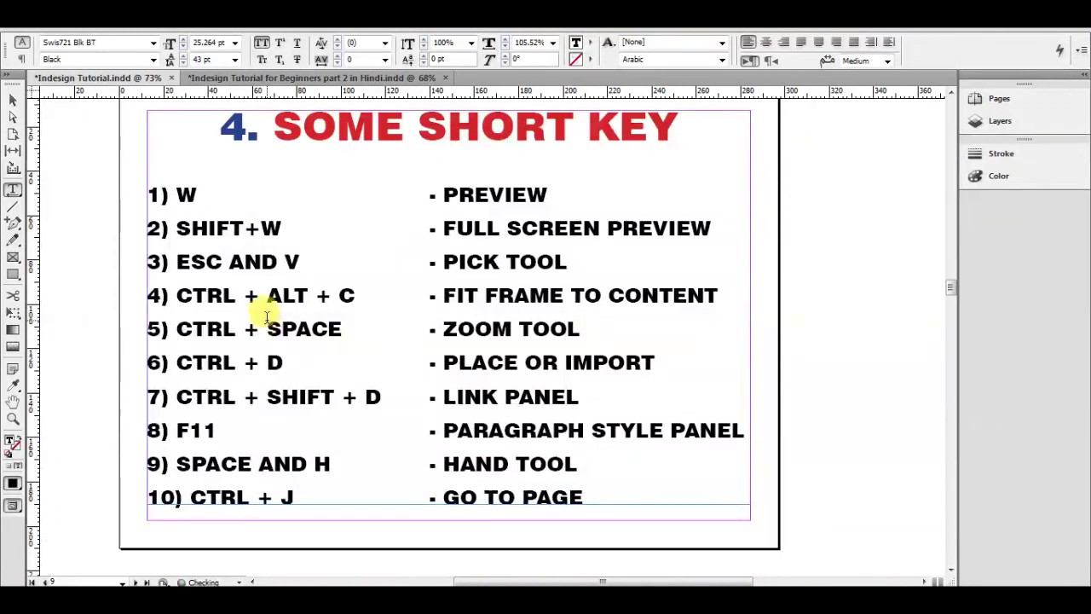
{"action": "key", "text": "ctrl+a"}
{"action": "left_click", "coordinate": [272, 328]}
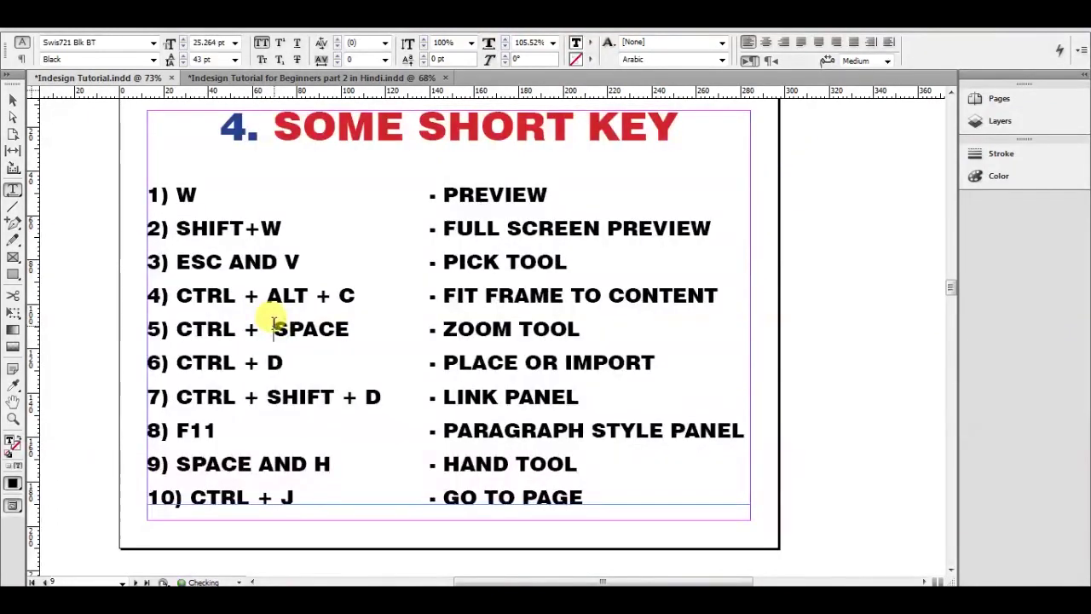
{"action": "key", "text": "BackSpace"}
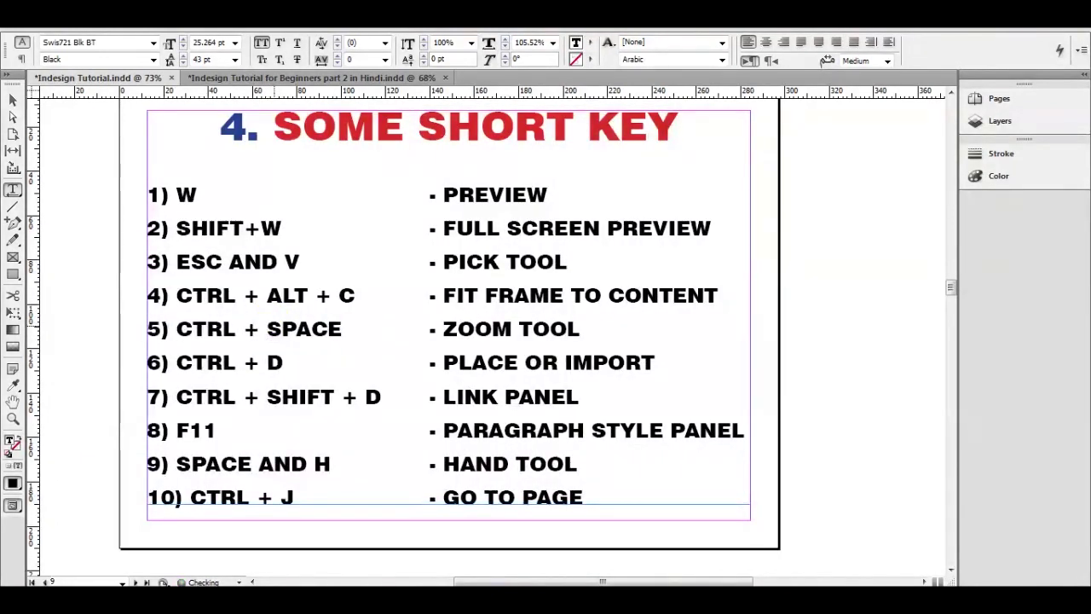
Leave text editing, pan the page with the temporary Hand tool and deselect the text frame
{"action": "key", "text": "Escape"}
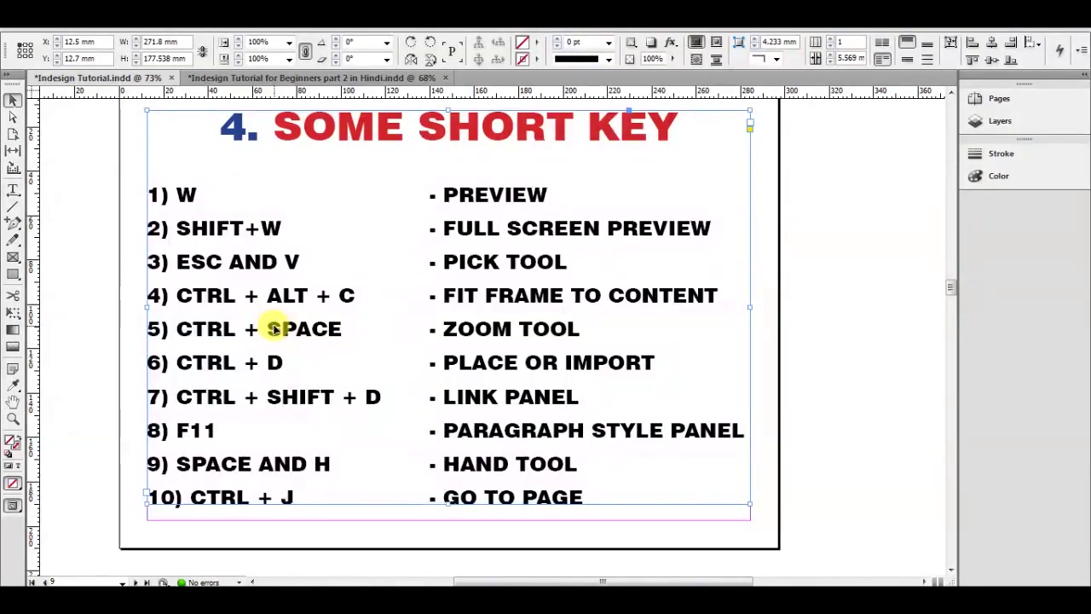
{"action": "left_click_drag", "start_coordinate": [268, 324], "coordinate": [403, 295]}
{"action": "key", "text": "ctrl+z"}
{"action": "left_click", "coordinate": [105, 312]}
Place the text cursor in "CTRL + J" in item 10 of the shortcut list and return to the Selection tool
{"action": "scroll", "coordinate": [353, 361], "scroll_direction": "down", "scroll_amount": 1}
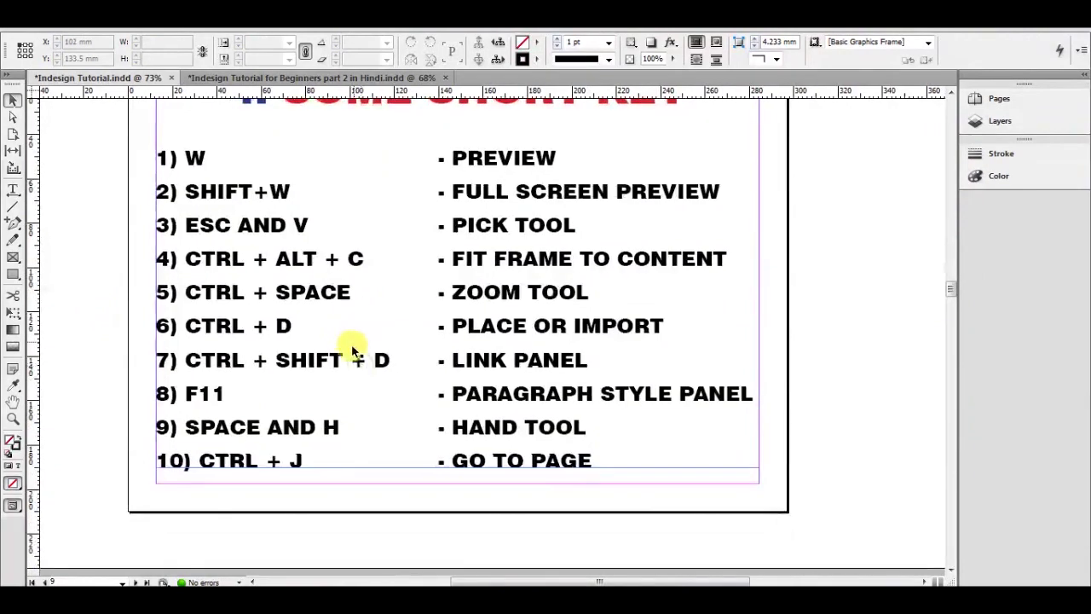
{"action": "double_click", "coordinate": [227, 449]}
{"action": "left_click", "coordinate": [284, 459]}
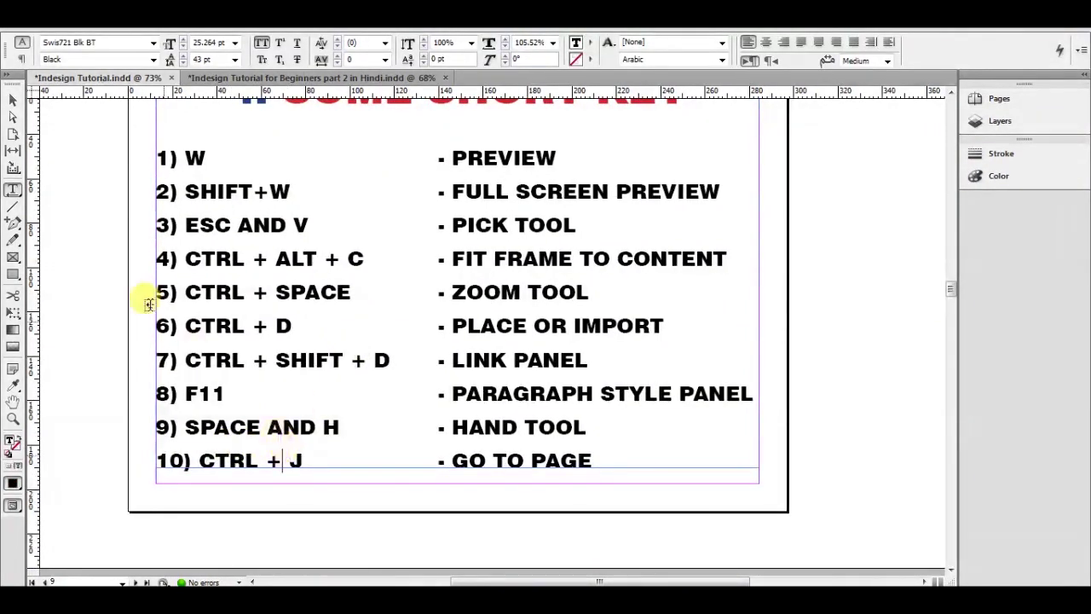
{"action": "left_click", "coordinate": [13, 100]}
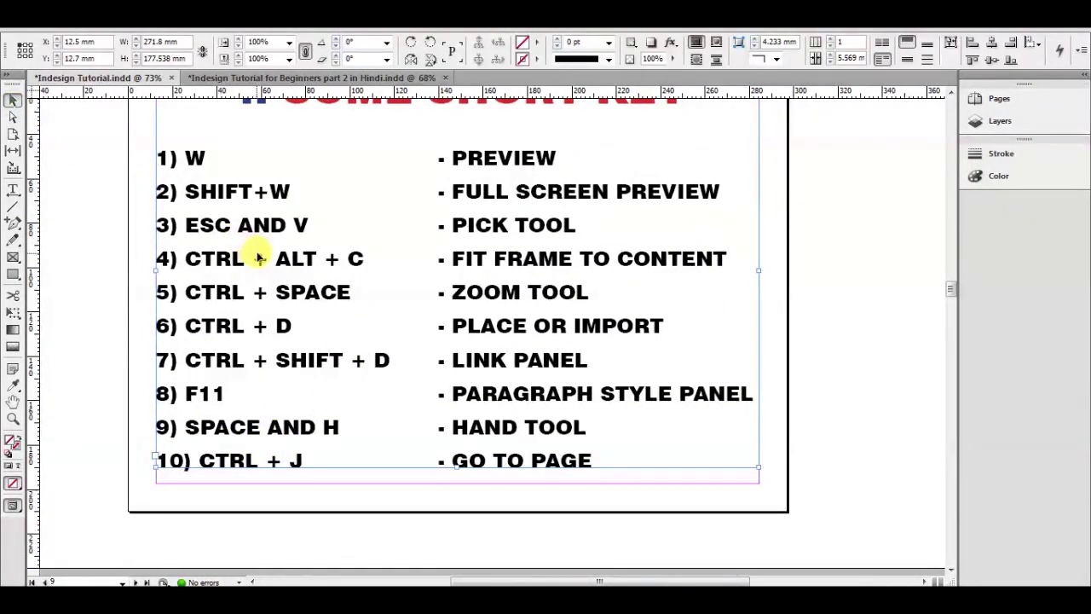
Open and cancel Go to Page, jump to page 14 and browse on to section 8, ERROR MANAGMENT
{"action": "key", "text": "ctrl+j"}
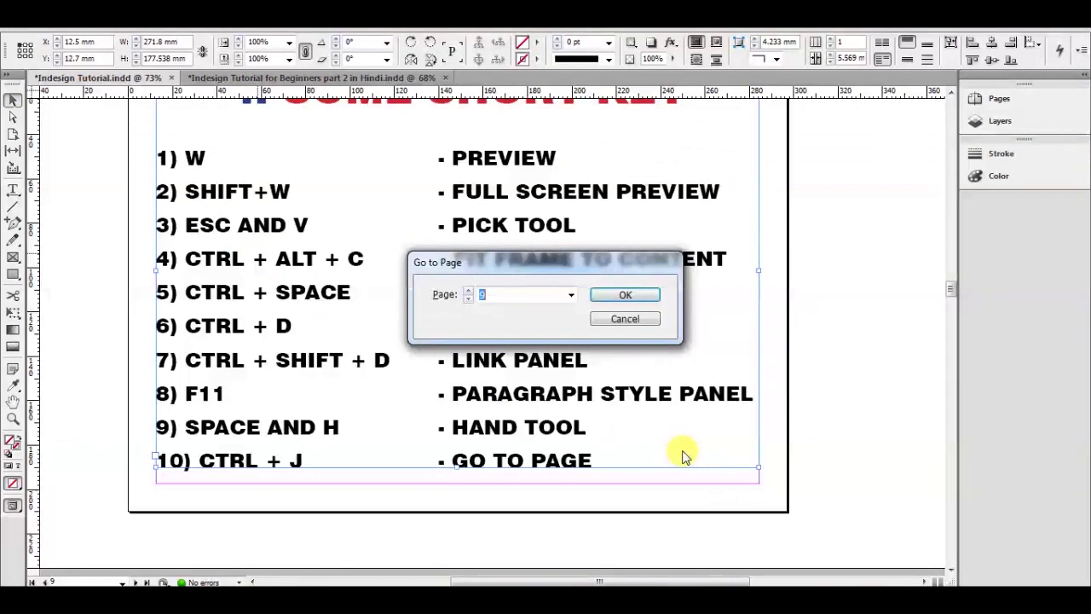
{"action": "left_click", "coordinate": [654, 320]}
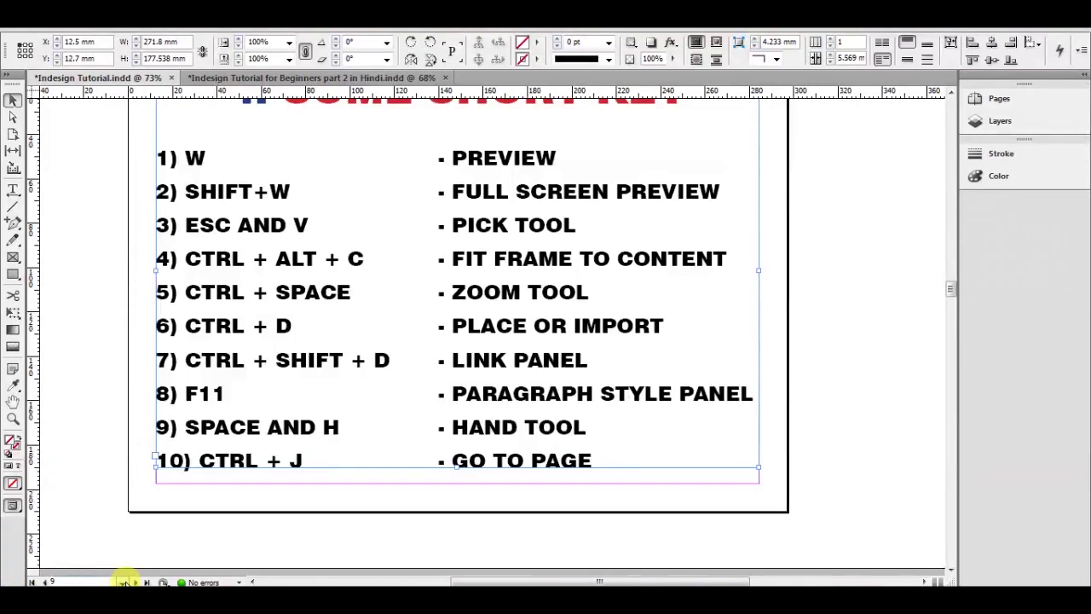
{"action": "left_click", "coordinate": [122, 582]}
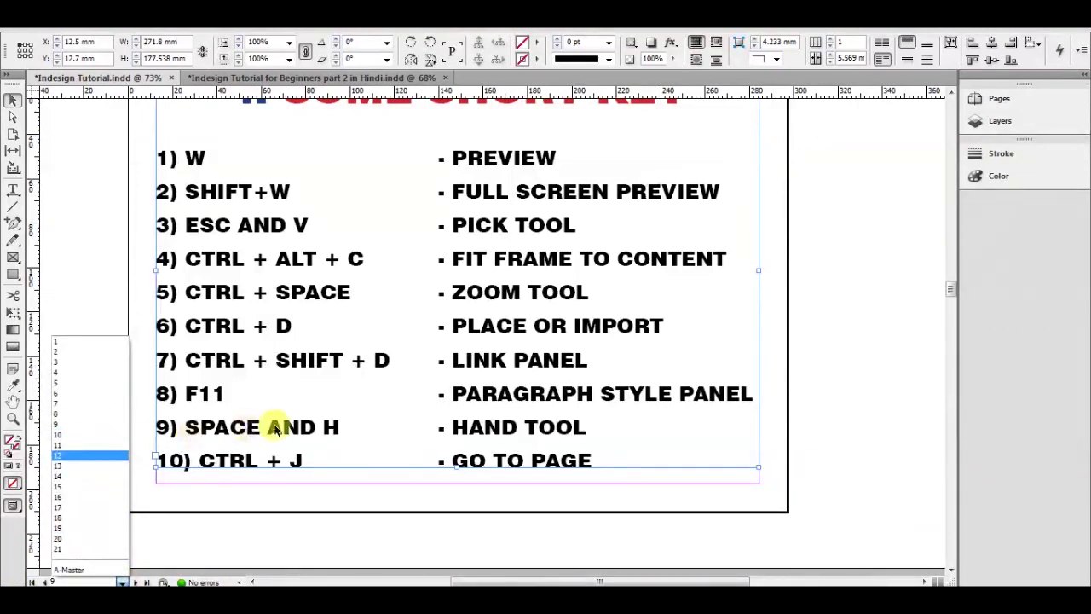
{"action": "left_click", "coordinate": [63, 478]}
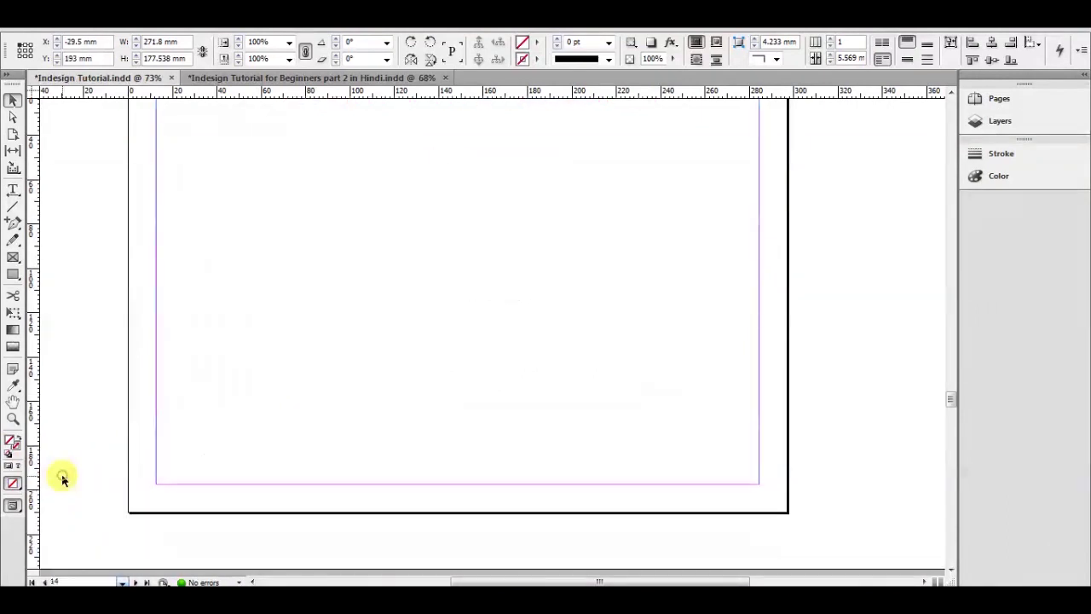
{"action": "scroll", "coordinate": [242, 429], "scroll_direction": "down", "scroll_amount": 5}
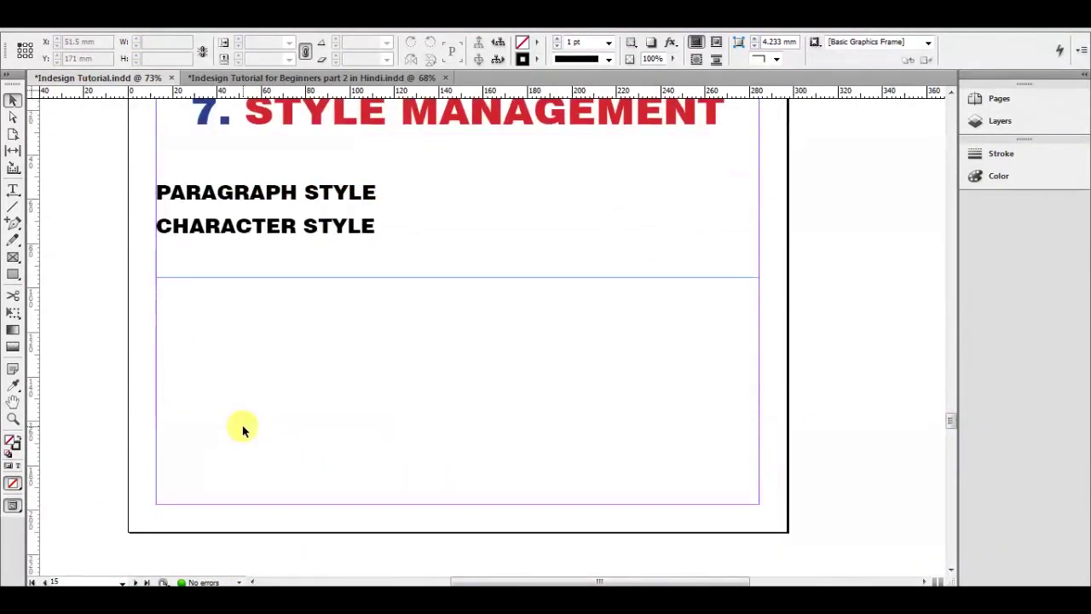
{"action": "scroll", "coordinate": [242, 424], "scroll_direction": "down", "scroll_amount": 10}
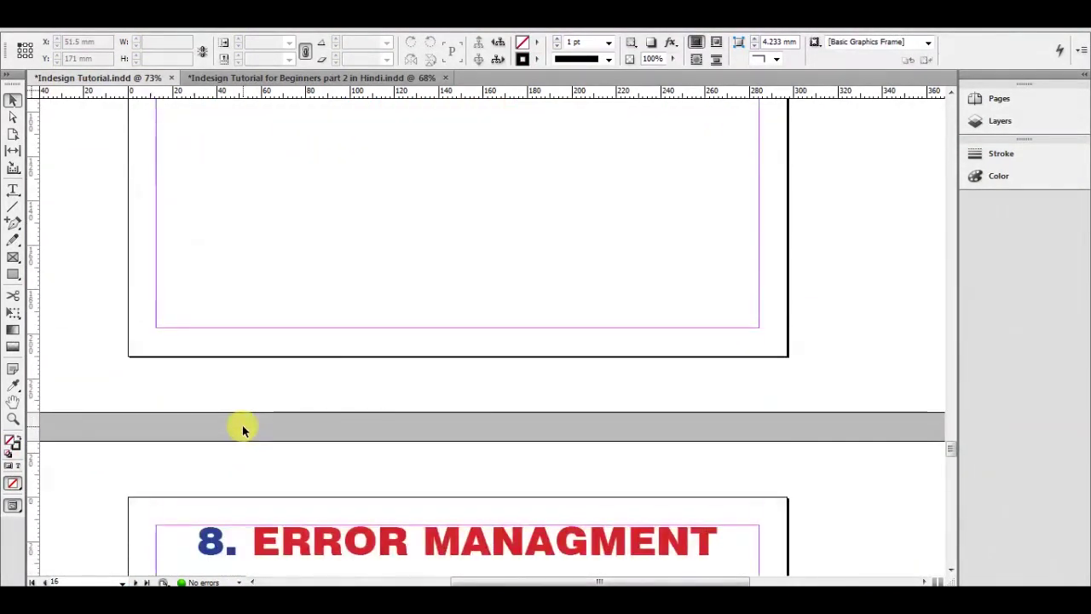
{"action": "scroll", "coordinate": [196, 465], "scroll_direction": "down", "scroll_amount": 2}
Jump back to page 8 and continue to the shortcut list on page 9
{"action": "left_click", "coordinate": [126, 582]}
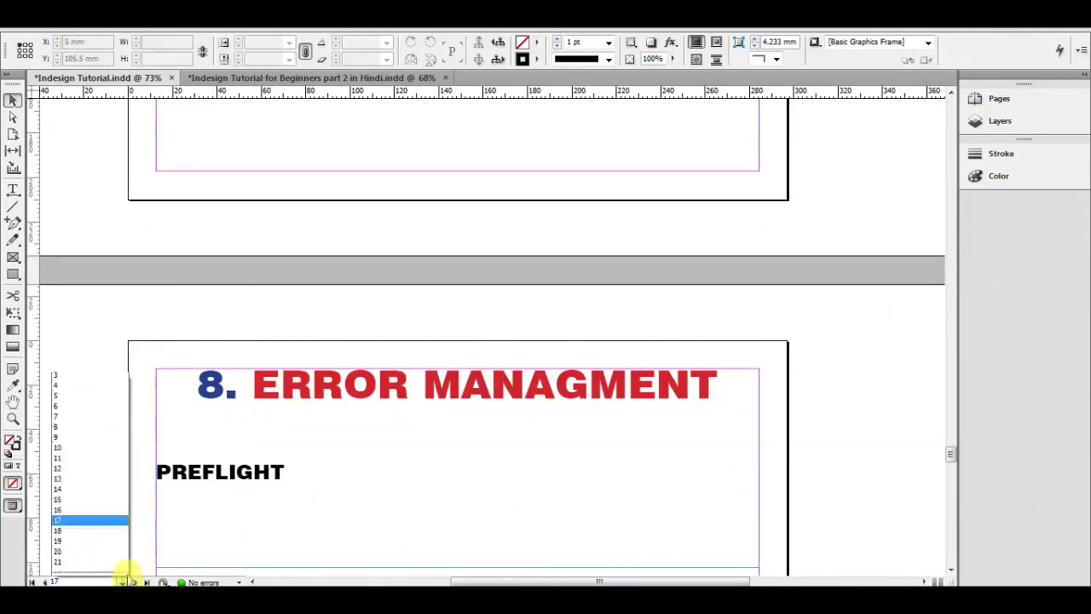
{"action": "left_click", "coordinate": [75, 426]}
{"action": "scroll", "coordinate": [348, 406], "scroll_direction": "down", "scroll_amount": 3}
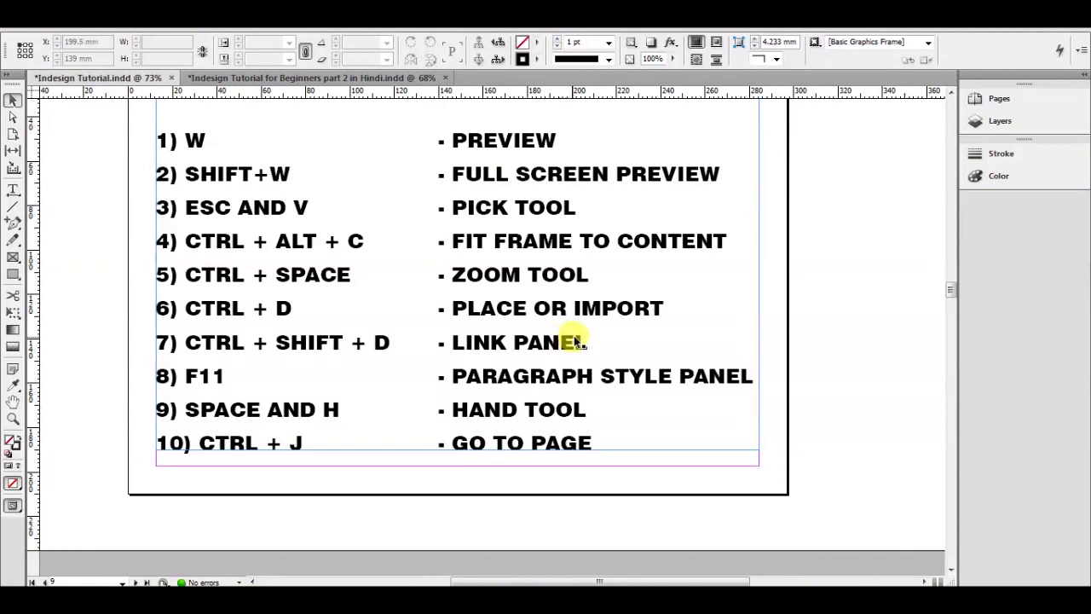
Show the Pages panel and use its thumbnails to visit pages 4, 5 and 10, returning to page 9
{"action": "key", "text": "F12"}
{"action": "scroll", "coordinate": [887, 317], "scroll_direction": "up", "scroll_amount": 3}
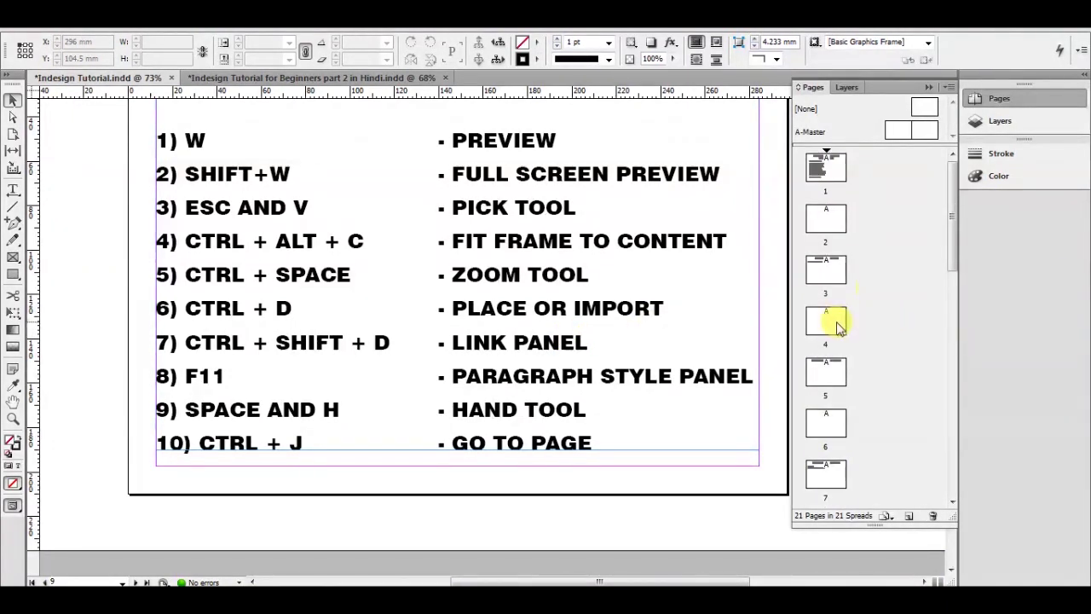
{"action": "double_click", "coordinate": [833, 324]}
{"action": "double_click", "coordinate": [827, 371]}
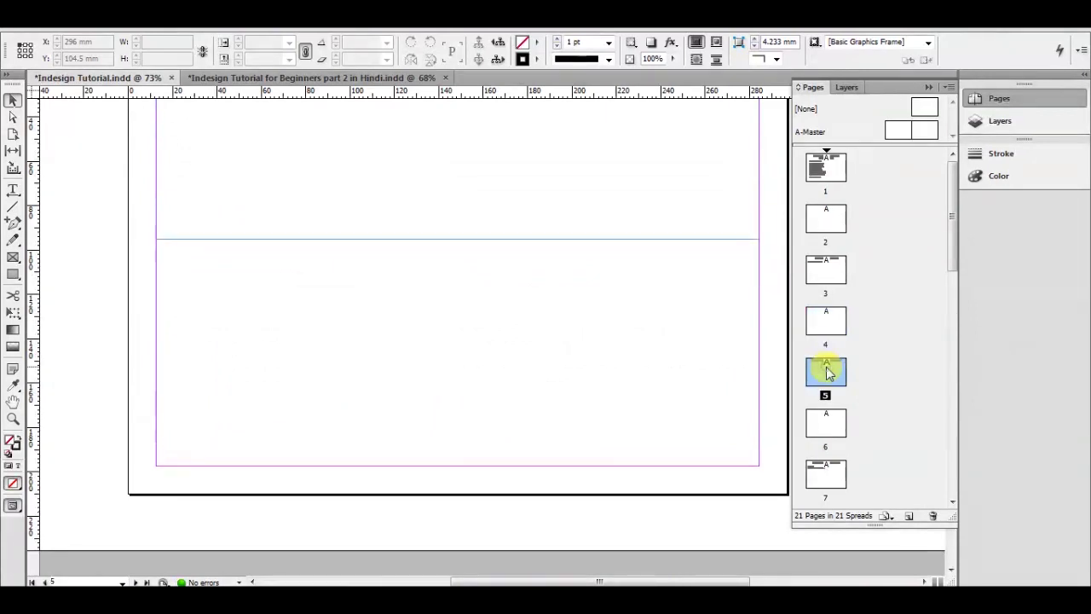
{"action": "scroll", "coordinate": [826, 373], "scroll_direction": "down", "scroll_amount": 5}
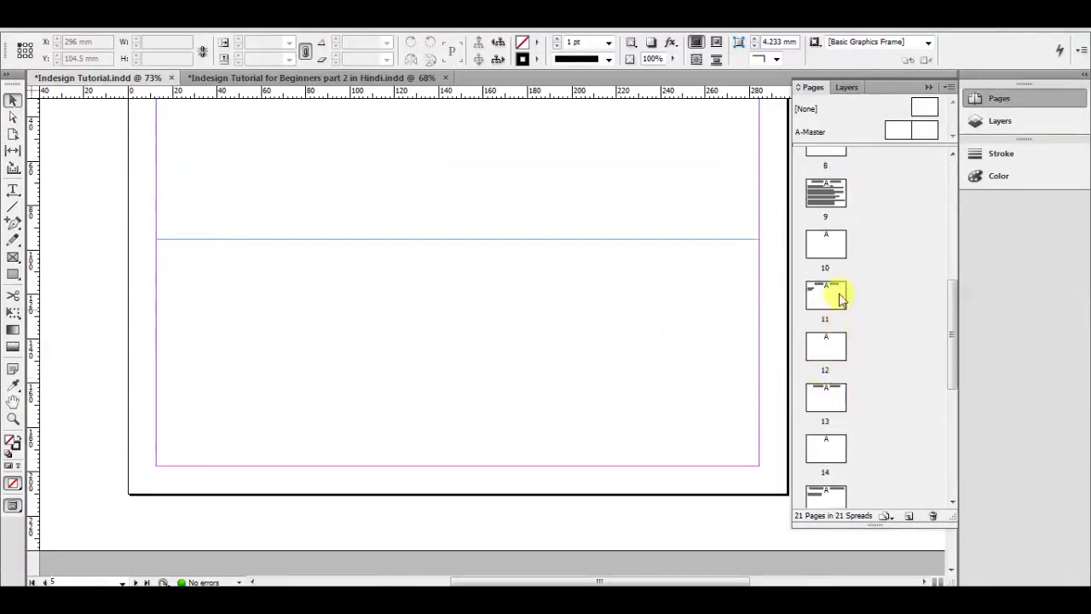
{"action": "double_click", "coordinate": [826, 243]}
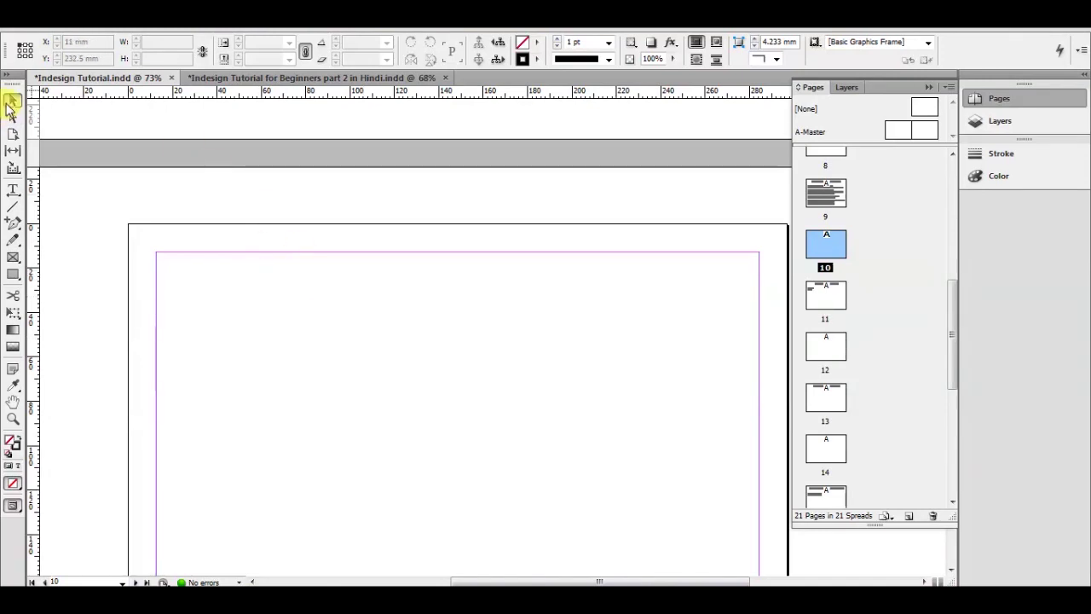
{"action": "double_click", "coordinate": [825, 195]}
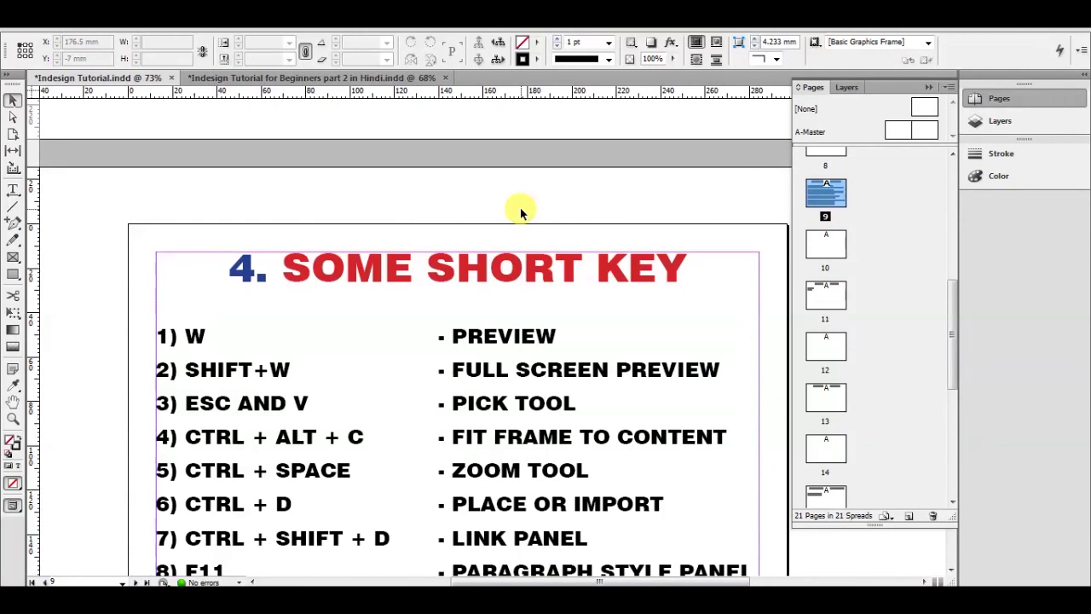
Open Go to Page, view its list of available pages and cancel the dialog
{"action": "key", "text": "ctrl+j"}
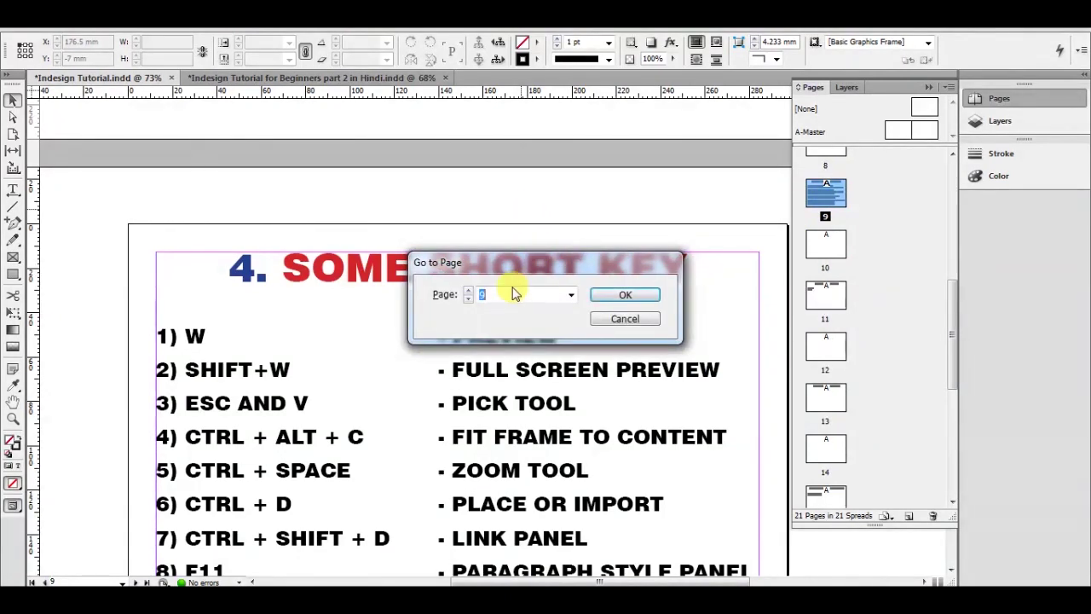
{"action": "left_click", "coordinate": [570, 295]}
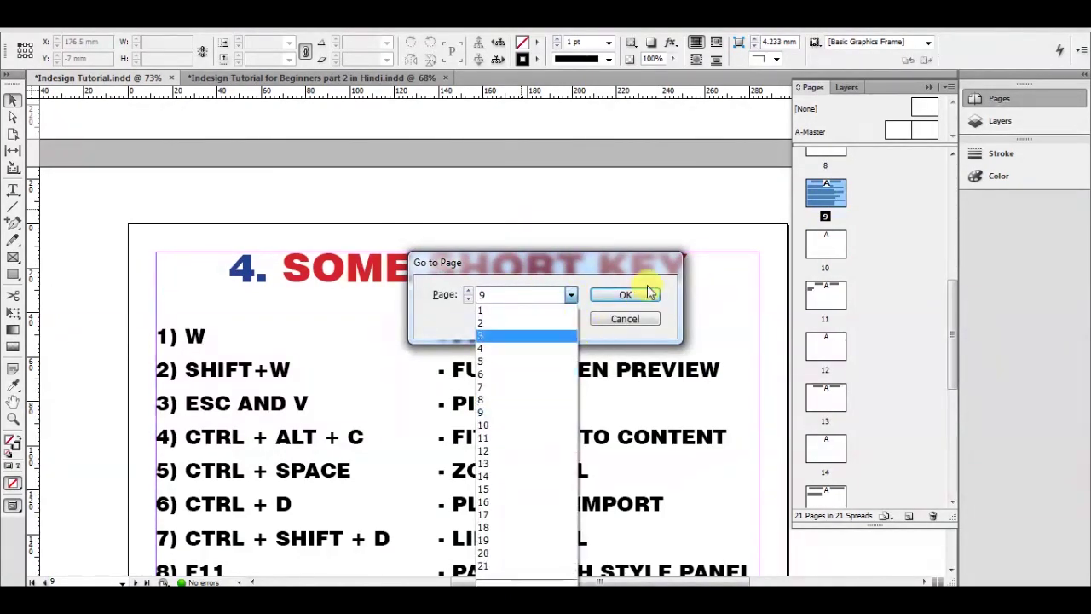
{"action": "left_click", "coordinate": [653, 320]}
{"action": "left_click", "coordinate": [637, 324]}
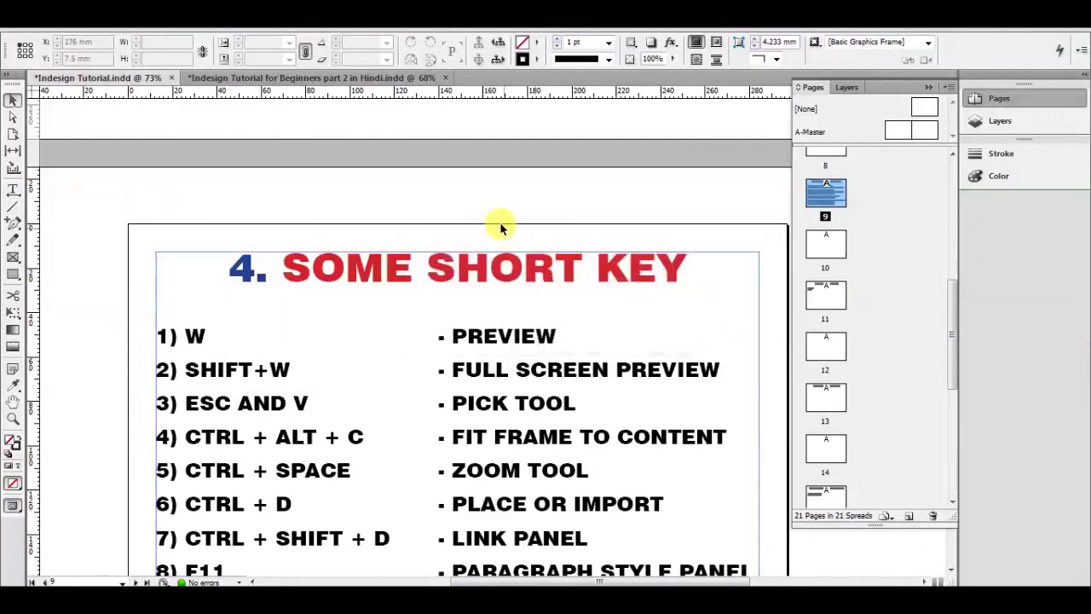
Highlight the text of all ten shortcut lines on page 9, then leave text editing with the Selection tool
{"action": "scroll", "coordinate": [495, 221], "scroll_direction": "down", "scroll_amount": 3}
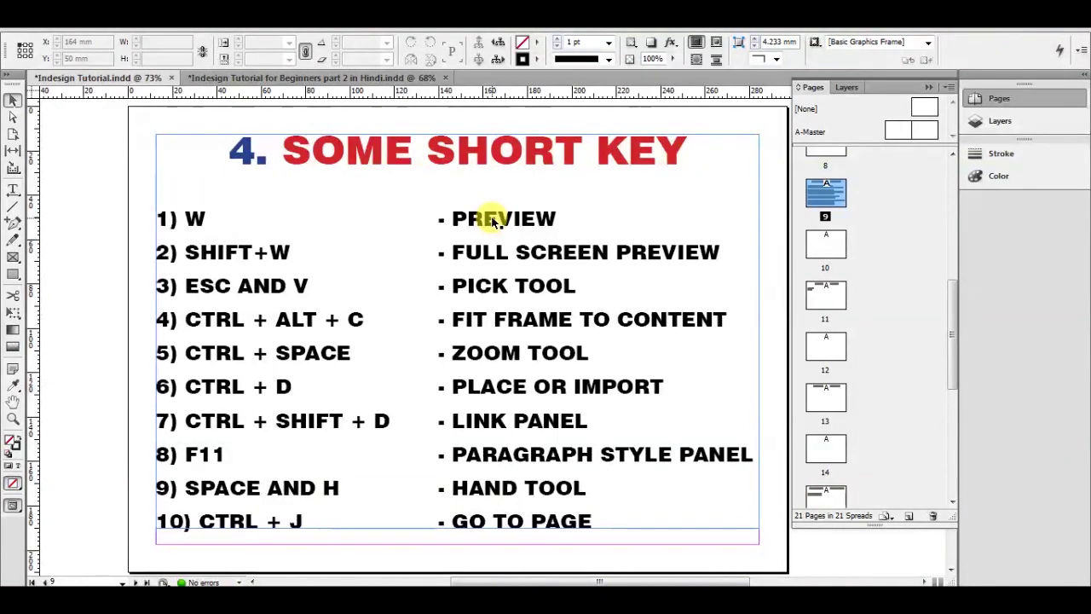
{"action": "scroll", "coordinate": [446, 353], "scroll_direction": "down", "scroll_amount": 1}
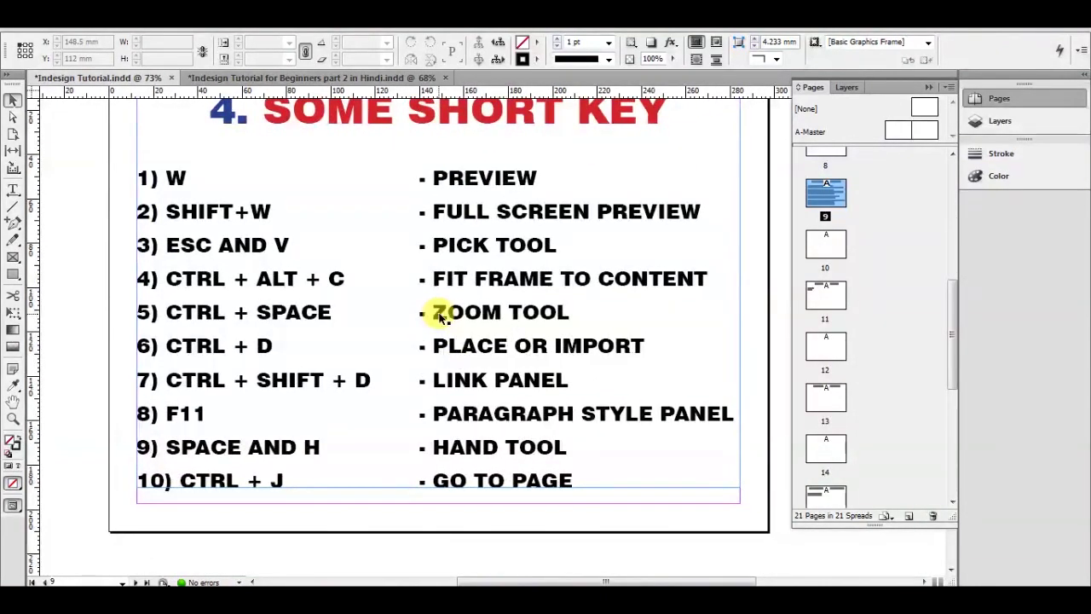
{"action": "double_click", "coordinate": [181, 213]}
{"action": "triple_click", "coordinate": [181, 213]}
{"action": "left_click", "coordinate": [152, 164]}
{"action": "left_click_drag", "start_coordinate": [143, 165], "coordinate": [573, 482]}
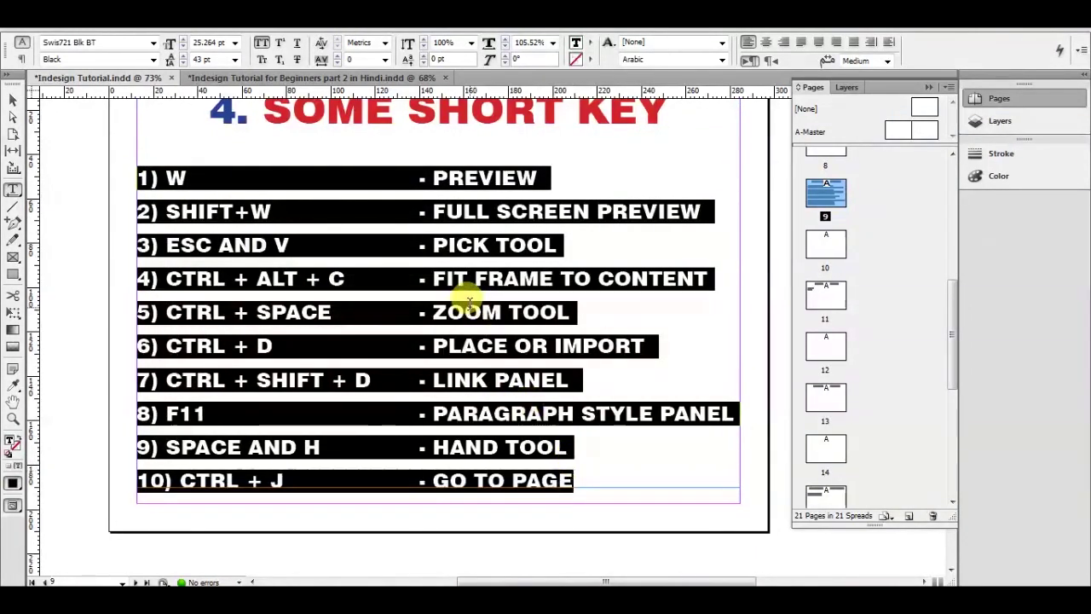
{"action": "scroll", "coordinate": [480, 294], "scroll_direction": "up", "scroll_amount": 3}
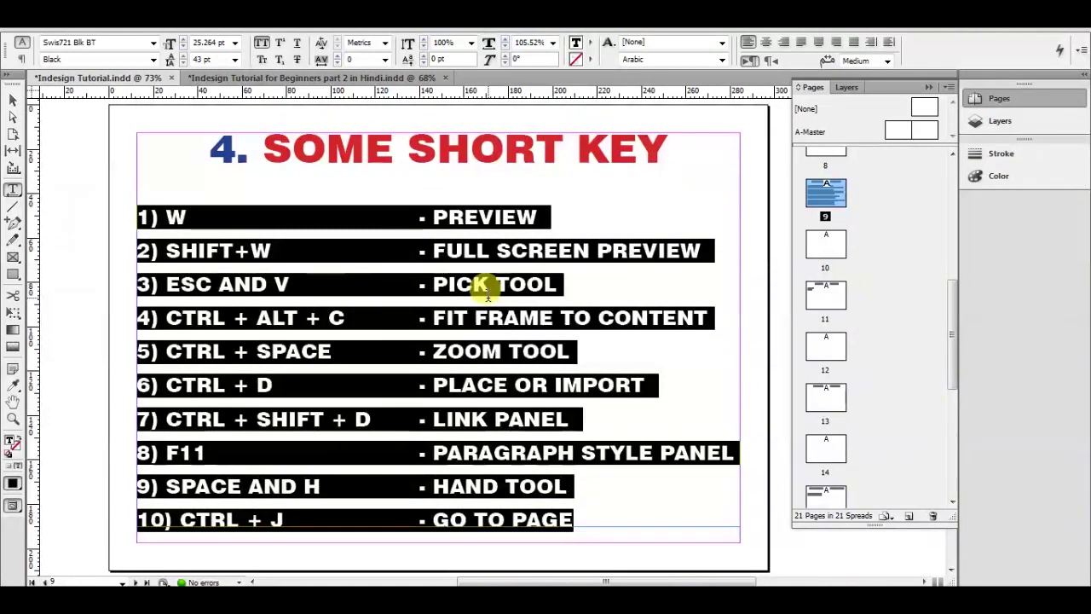
{"action": "left_click", "coordinate": [13, 99]}
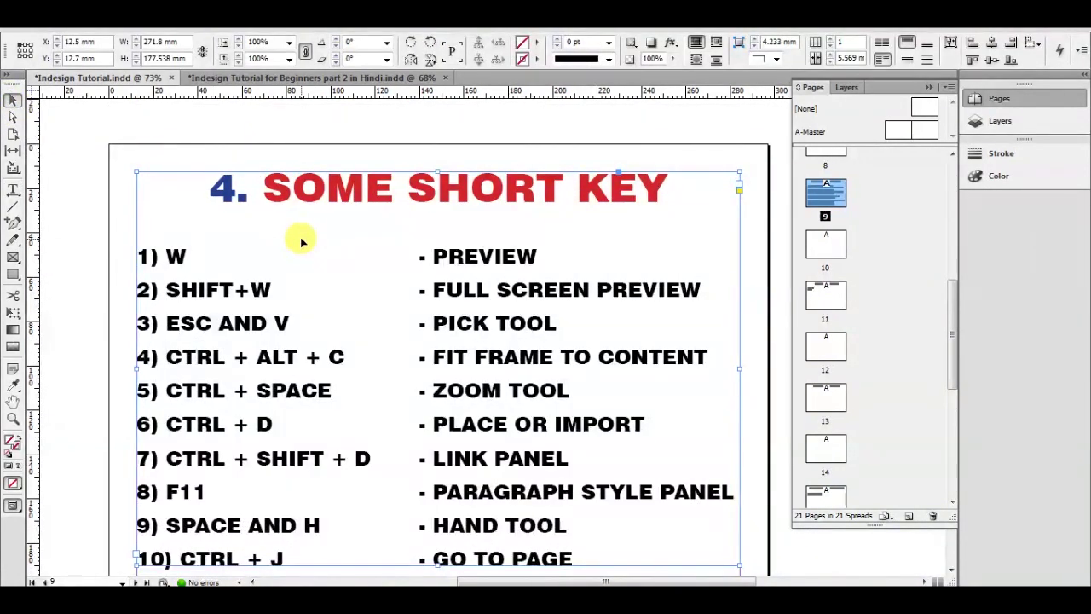
Pan page 9 with the Hand tool and collapse the Pages panel
{"action": "key", "text": "h"}
{"action": "left_click_drag", "start_coordinate": [429, 287], "coordinate": [509, 260]}
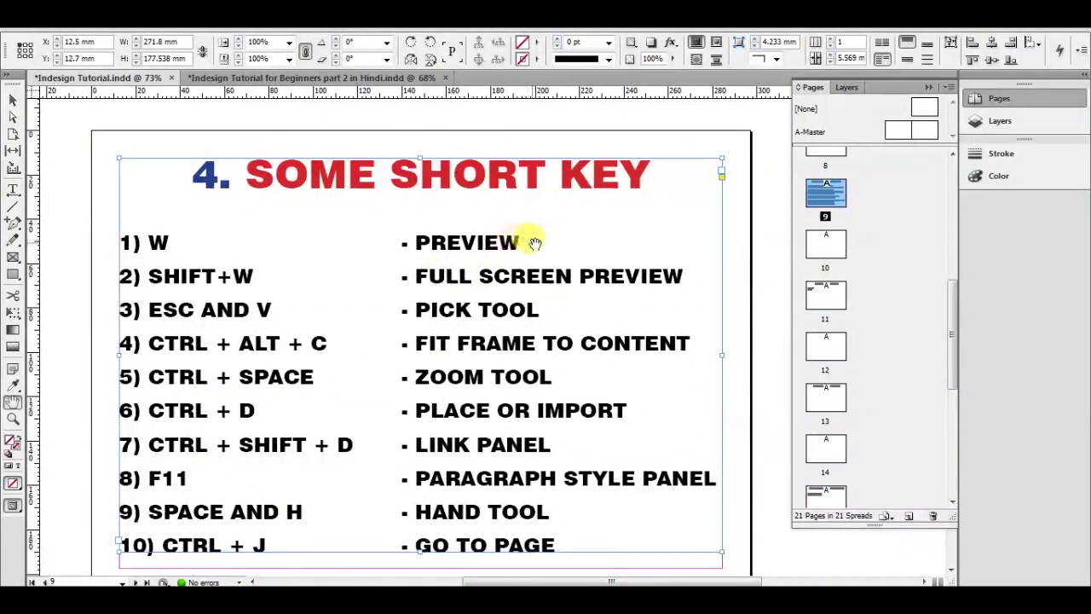
{"action": "scroll", "coordinate": [537, 238], "scroll_direction": "down", "scroll_amount": 1}
{"action": "left_click", "coordinate": [928, 88]}
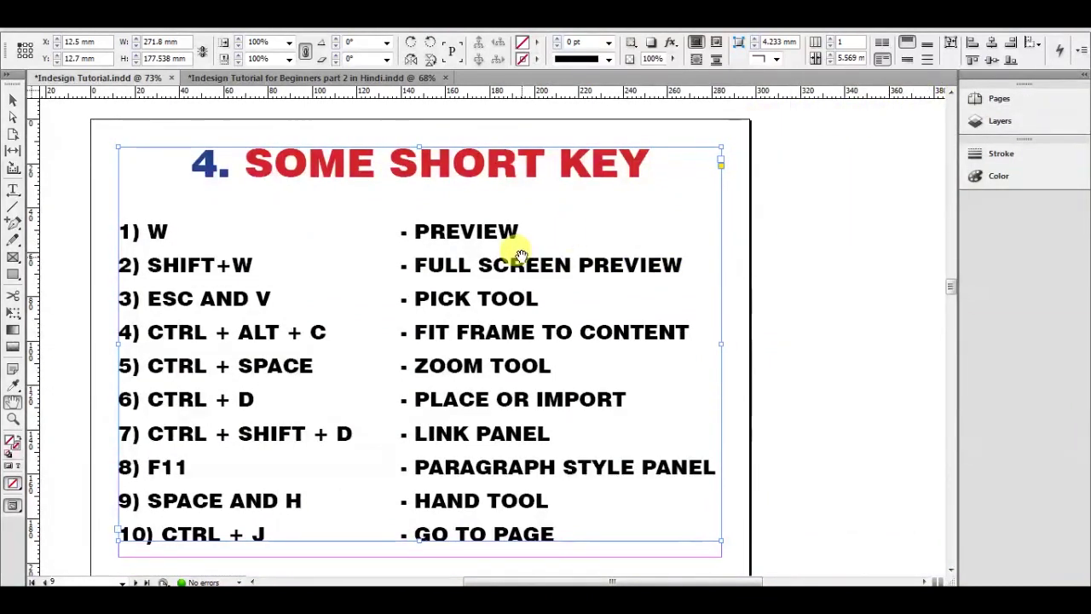
{"action": "left_click_drag", "start_coordinate": [518, 260], "coordinate": [581, 249]}
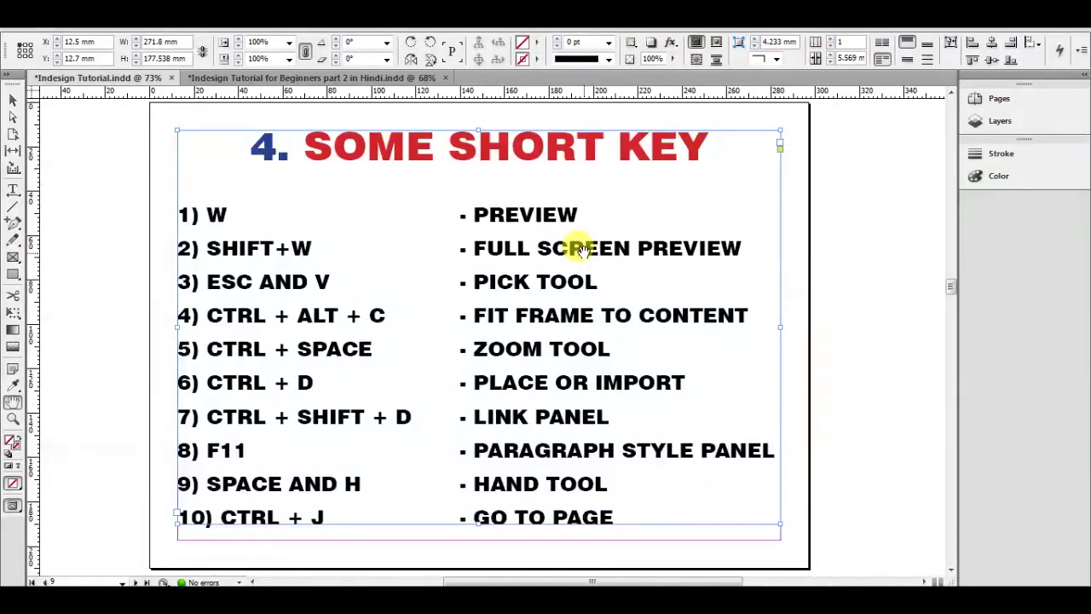
{"action": "left_click_drag", "start_coordinate": [581, 249], "coordinate": [585, 255]}
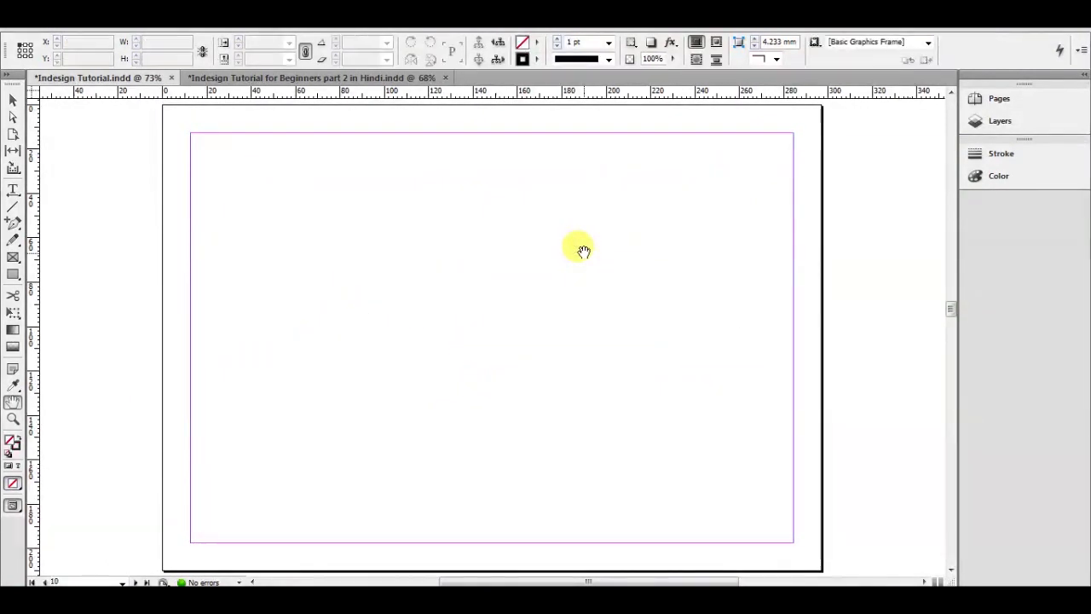
On page 11, draw a rectangle frame about 84.5 × 70.5 mm below the text frame and place two copies beside it in a row
{"action": "key", "text": "Page_Down"}
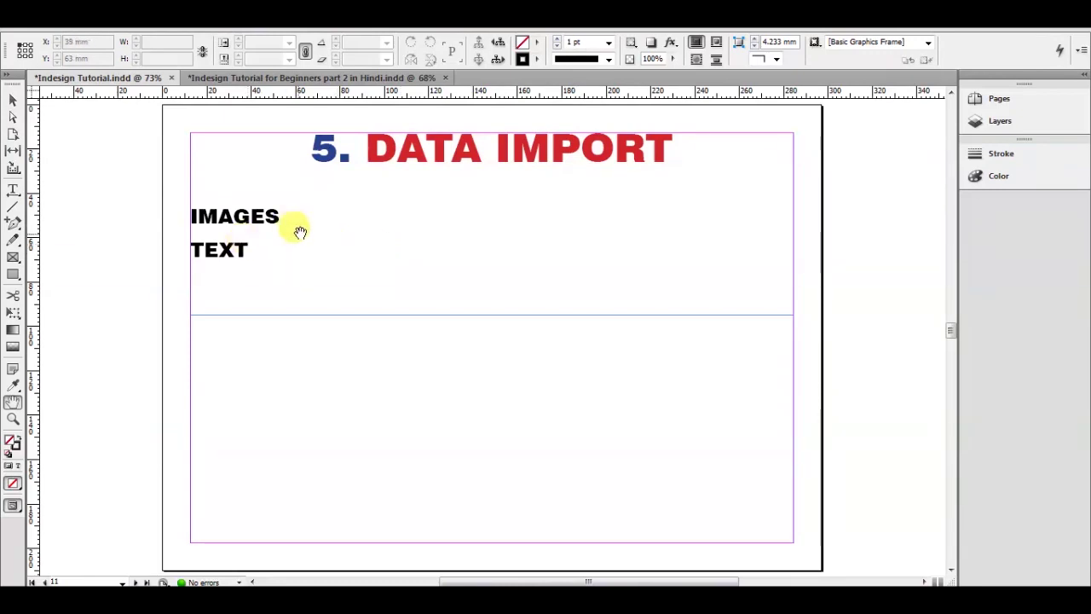
{"action": "left_click_drag", "start_coordinate": [527, 212], "coordinate": [467, 210]}
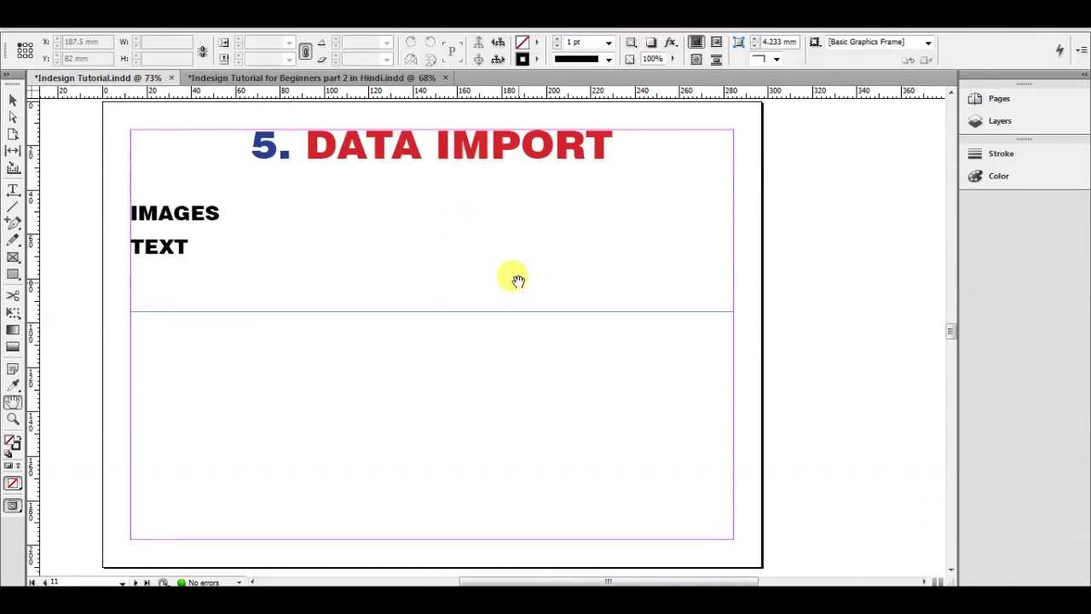
{"action": "left_click_drag", "start_coordinate": [414, 285], "coordinate": [441, 255]}
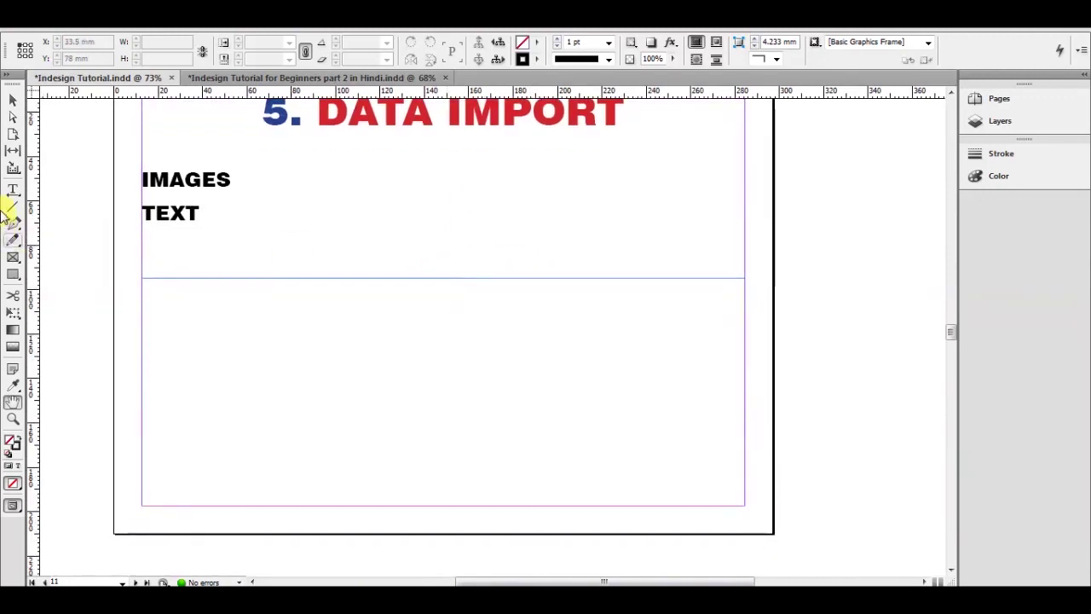
{"action": "left_click", "coordinate": [12, 255]}
{"action": "left_click_drag", "start_coordinate": [144, 314], "coordinate": [334, 470]}
{"action": "left_click", "coordinate": [13, 101]}
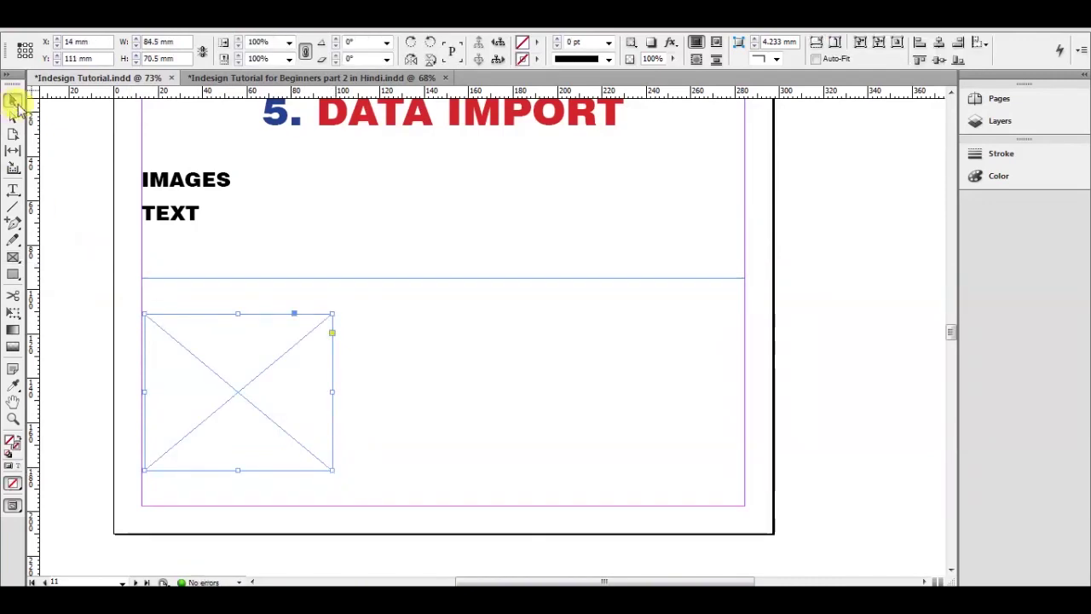
{"action": "left_click_drag", "start_coordinate": [236, 341], "coordinate": [639, 359]}
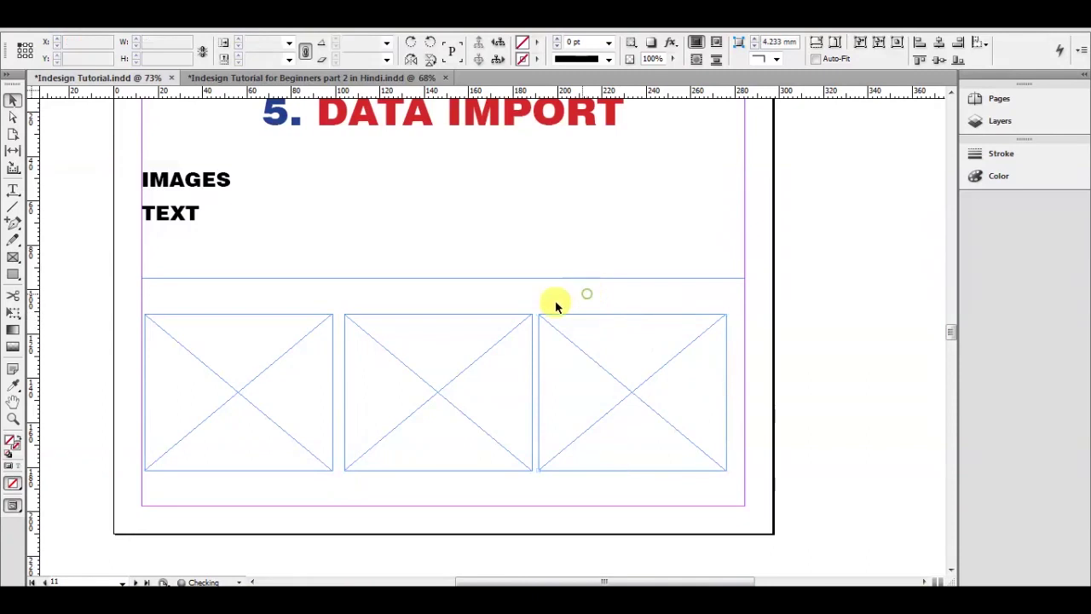
{"action": "left_click", "coordinate": [586, 297]}
Place the image 951.jpg from the desktop's projct folder into the first of the three frames
{"action": "left_click", "coordinate": [229, 355]}
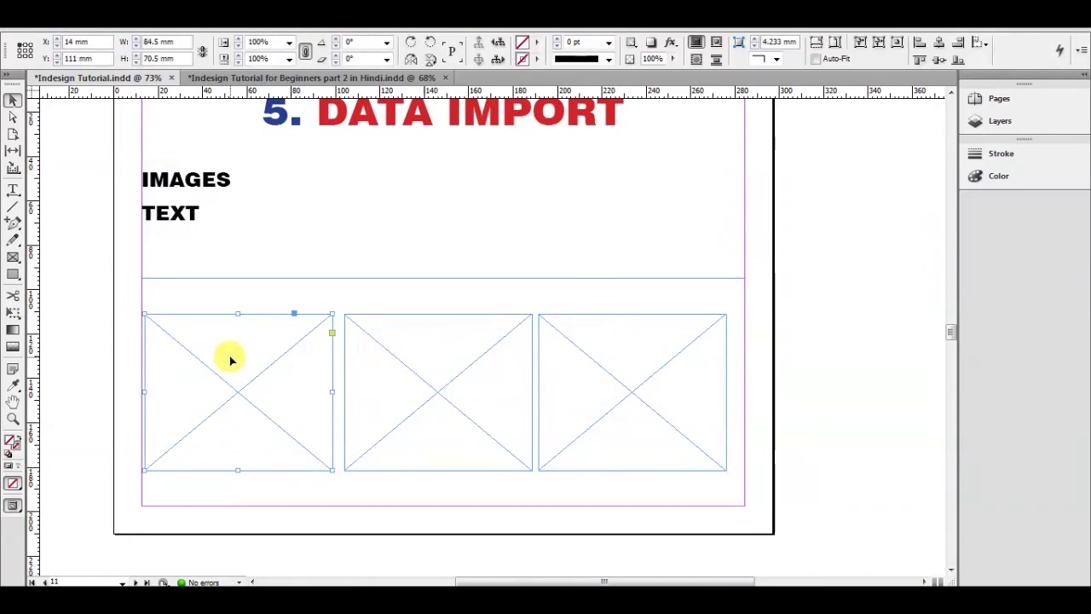
{"action": "key", "text": "ctrl+d"}
{"action": "left_click", "coordinate": [463, 282]}
{"action": "scroll", "coordinate": [461, 256], "scroll_direction": "down", "scroll_amount": 3}
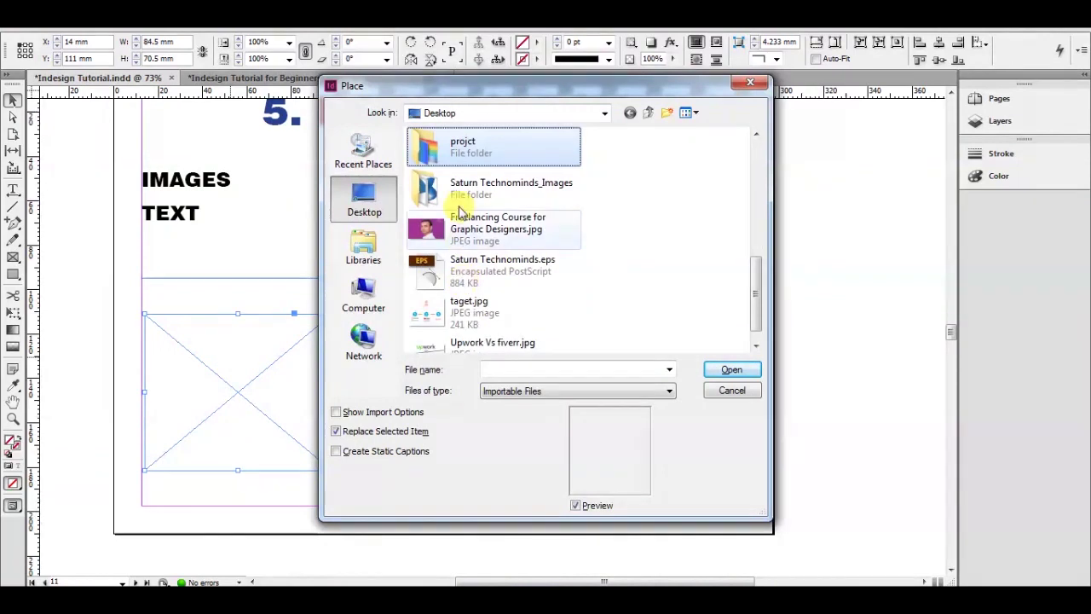
{"action": "double_click", "coordinate": [450, 151]}
{"action": "double_click", "coordinate": [441, 312]}
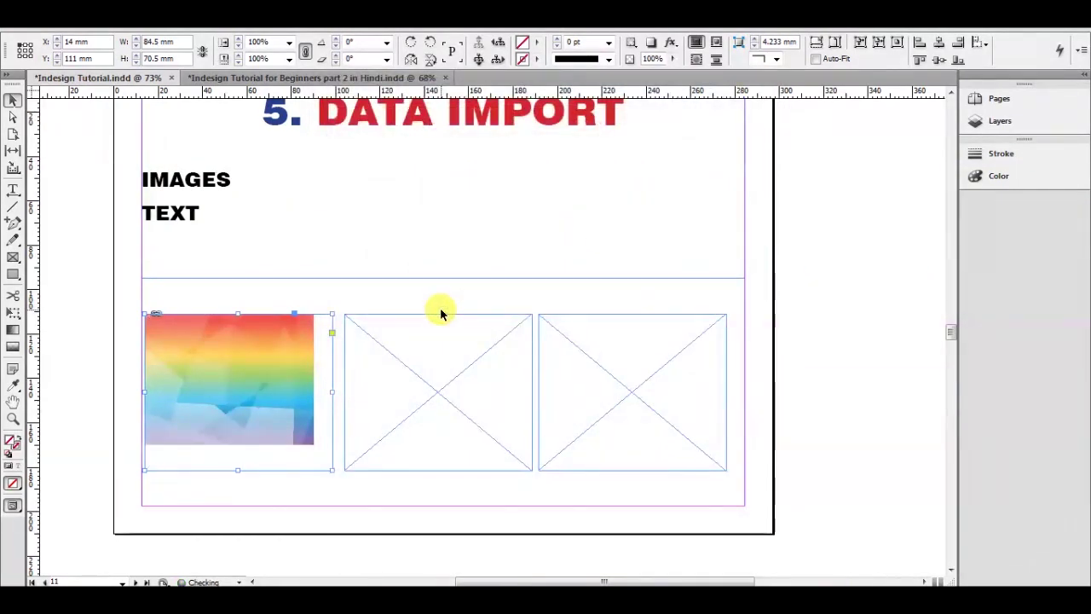
Place the image 952.jpg from the projct folder into the middle frame
{"action": "left_click", "coordinate": [441, 340]}
{"action": "key", "text": "ctrl+d"}
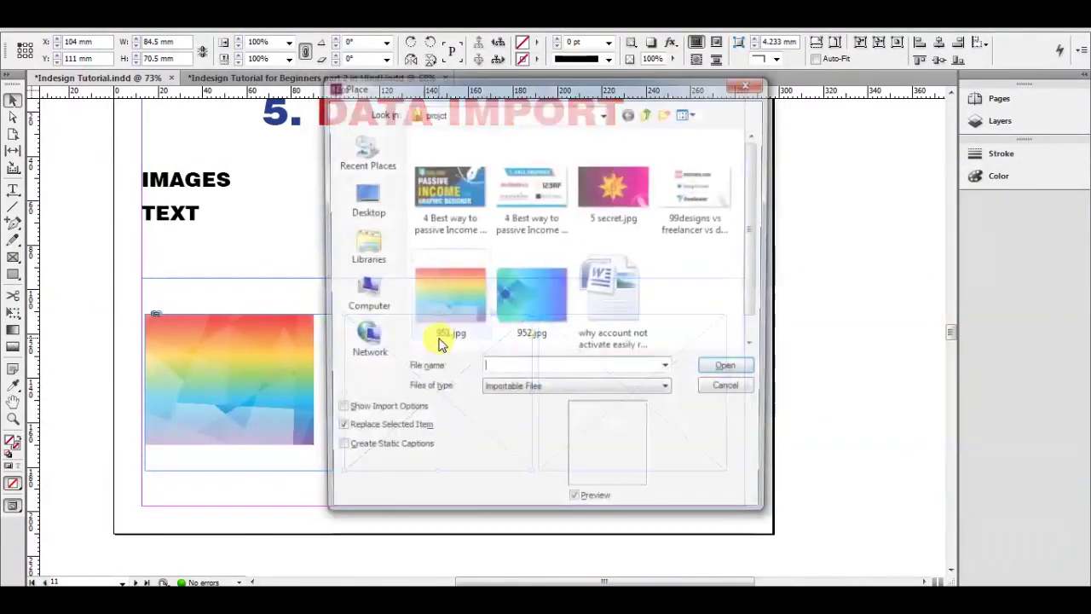
{"action": "double_click", "coordinate": [516, 292]}
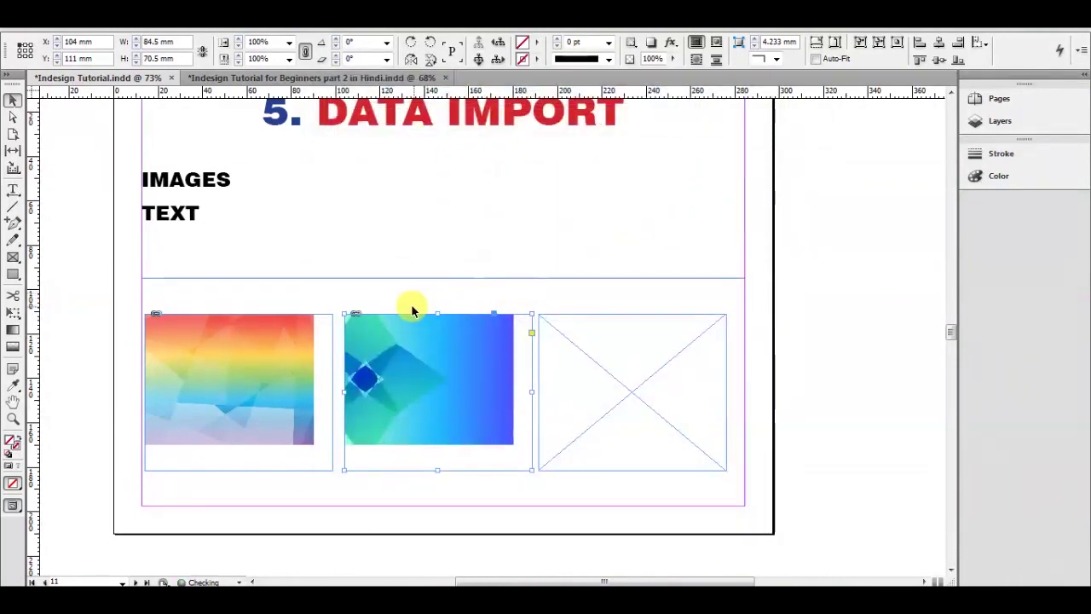
Place the star image from the projct folder into the third frame
{"action": "left_click", "coordinate": [660, 364]}
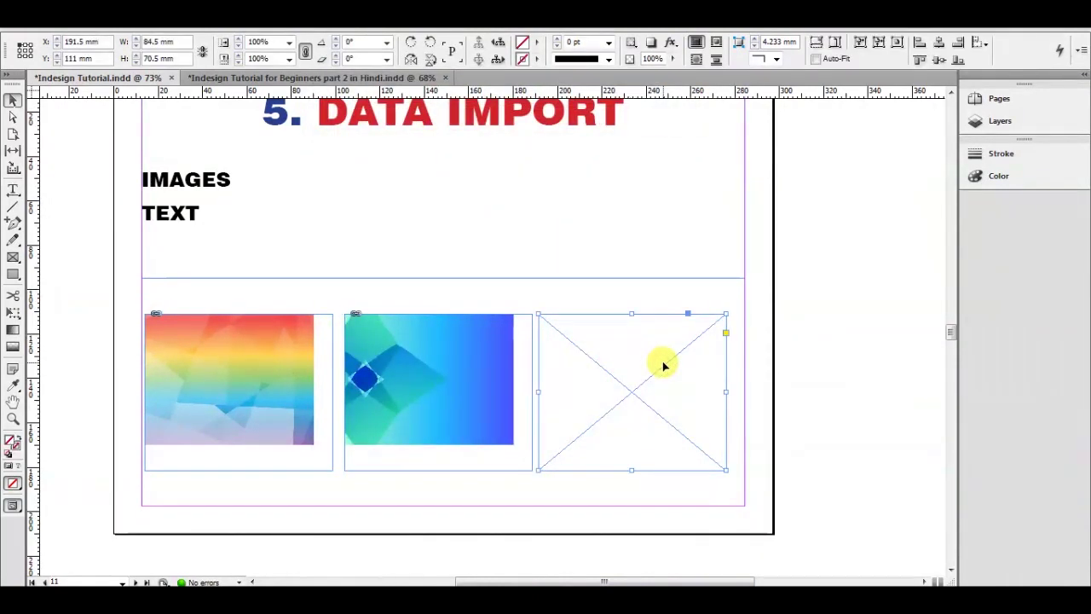
{"action": "key", "text": "ctrl+d"}
{"action": "double_click", "coordinate": [619, 201]}
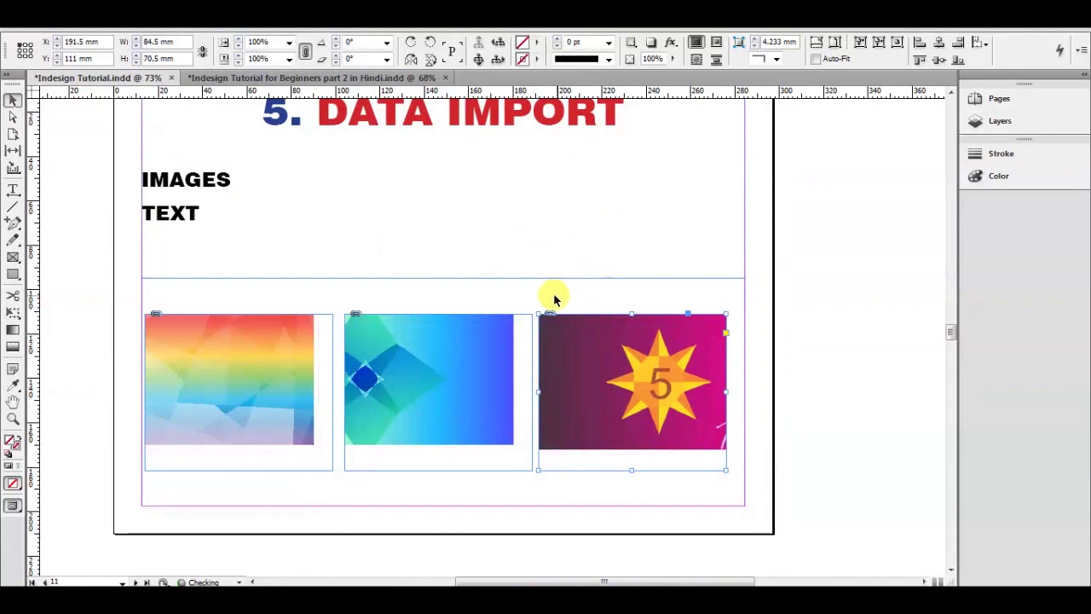
Try fitting the content to the frame for all three image frames together, and undo it
{"action": "key", "text": "z"}
{"action": "left_click_drag", "start_coordinate": [82, 281], "coordinate": [824, 487]}
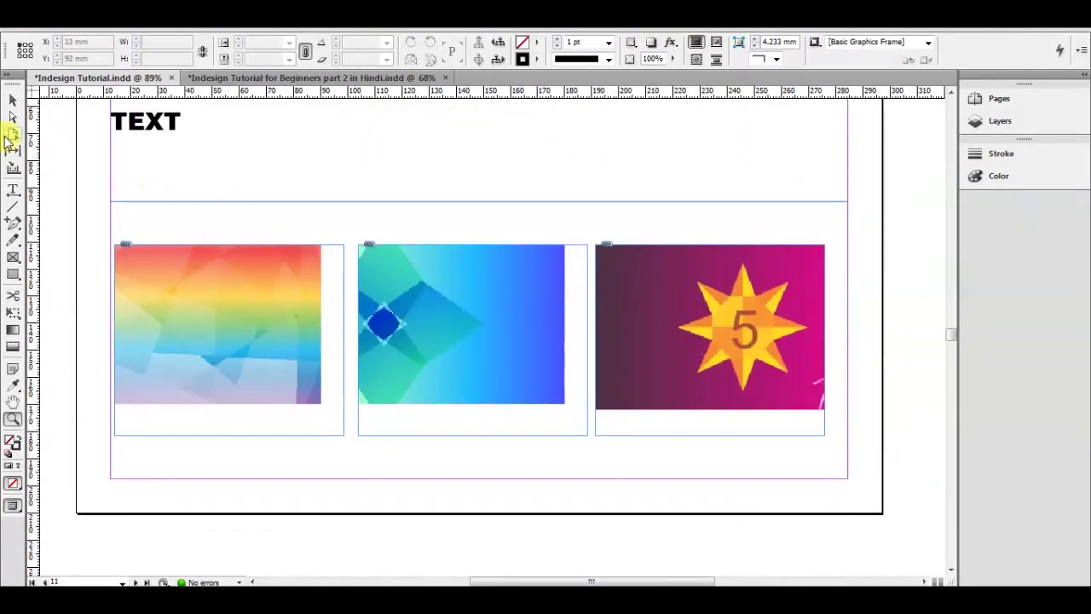
{"action": "left_click", "coordinate": [13, 100]}
{"action": "left_click_drag", "start_coordinate": [112, 215], "coordinate": [828, 465]}
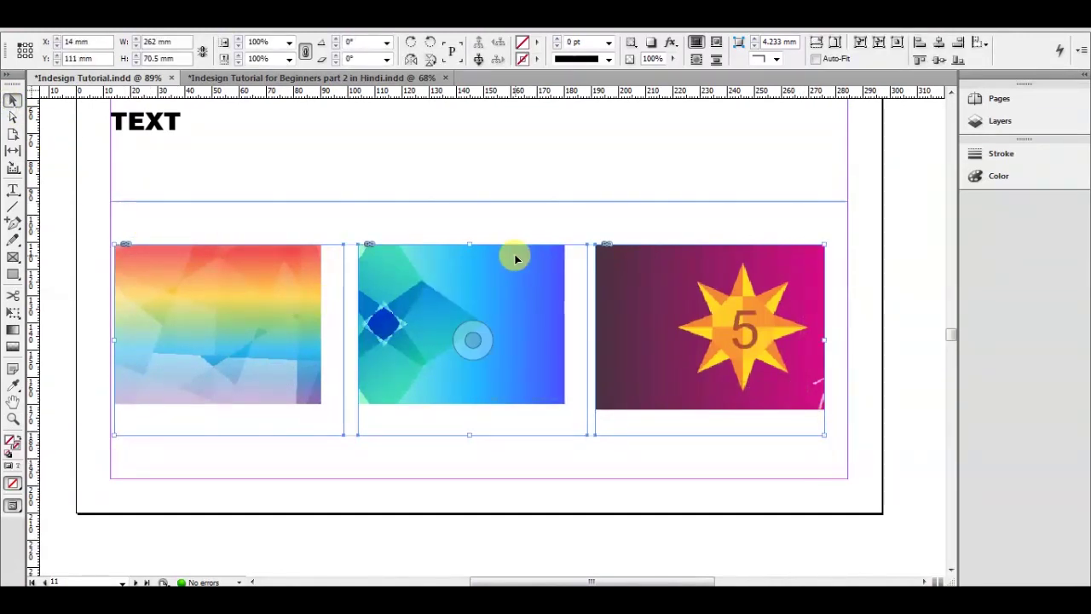
{"action": "key", "text": "ctrl+alt+shift+c"}
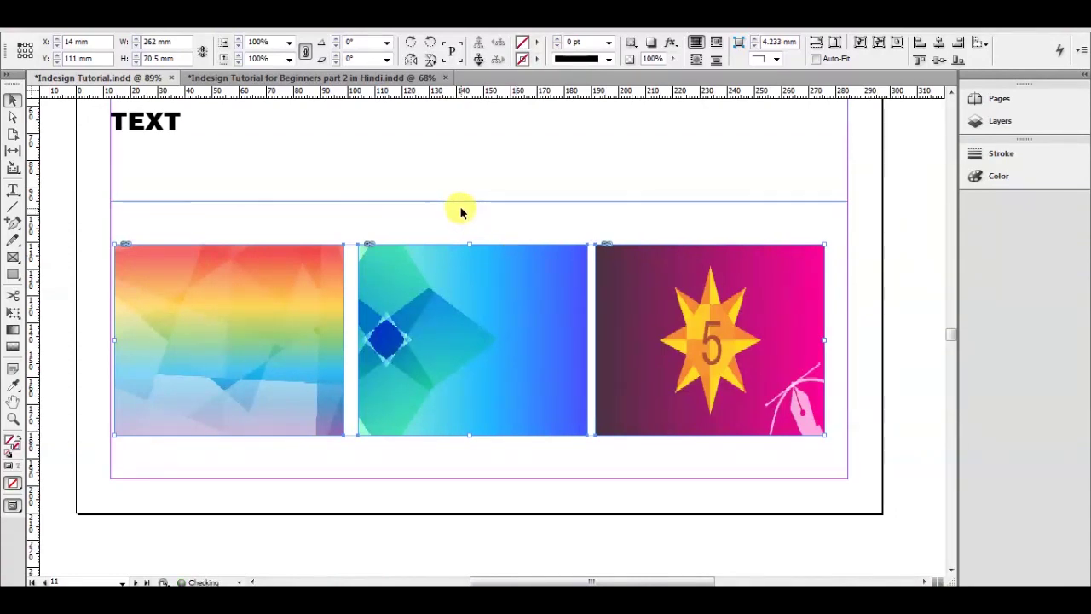
{"action": "left_click", "coordinate": [460, 208]}
{"action": "left_click", "coordinate": [503, 277]}
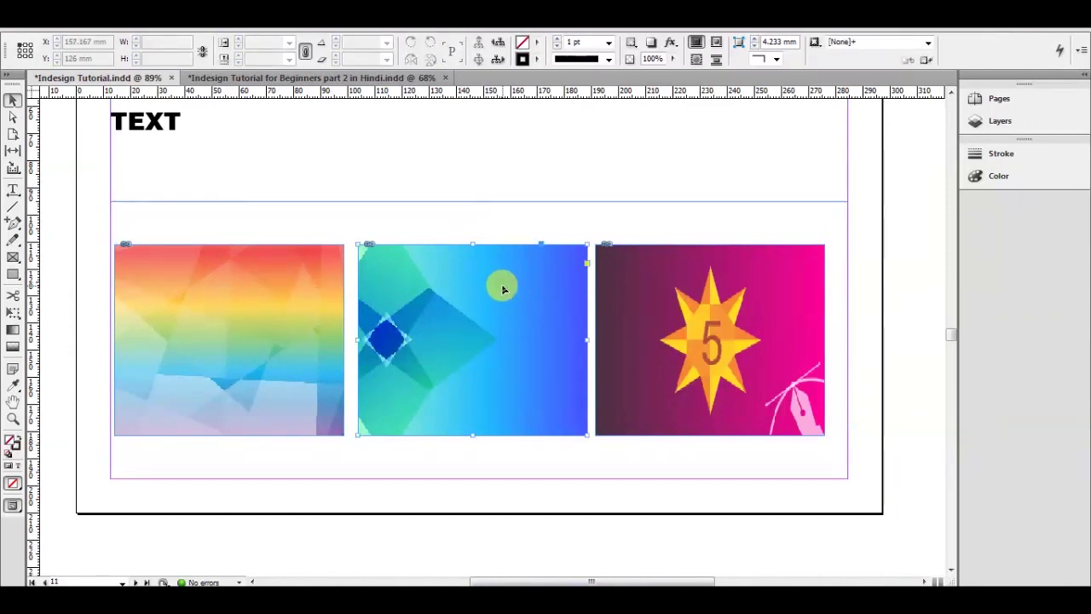
{"action": "left_click", "coordinate": [652, 304]}
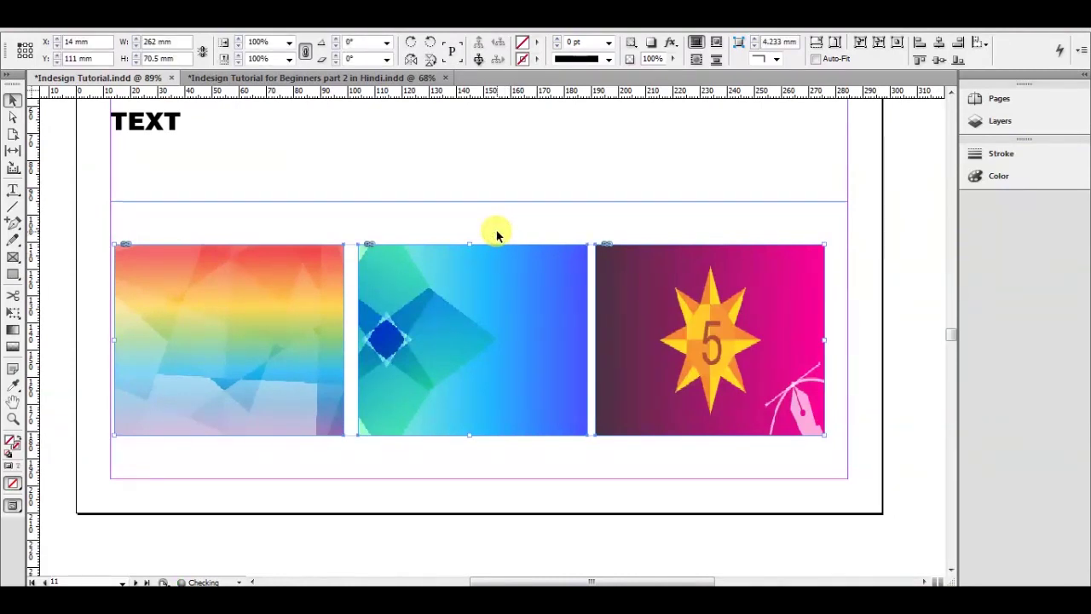
{"action": "left_click", "coordinate": [499, 221]}
{"action": "scroll", "coordinate": [514, 335], "scroll_direction": "down", "scroll_amount": 2}
{"action": "scroll", "coordinate": [514, 335], "scroll_direction": "up", "scroll_amount": 2}
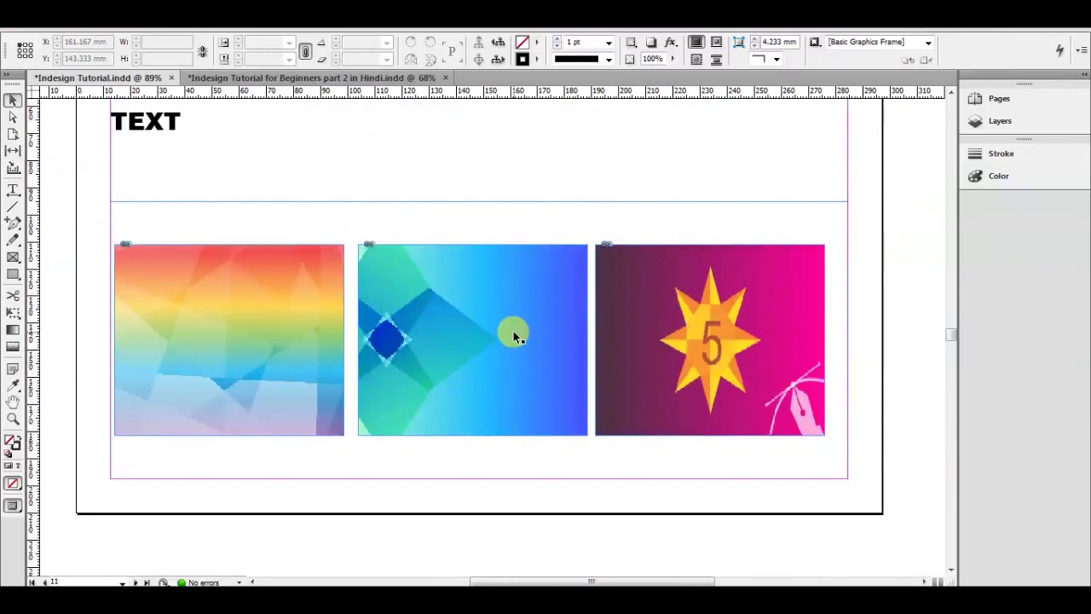
{"action": "key", "text": "ctrl+z"}
Try fitting the content to the frame on the first and third frames individually, undoing each attempt
{"action": "left_click", "coordinate": [319, 348]}
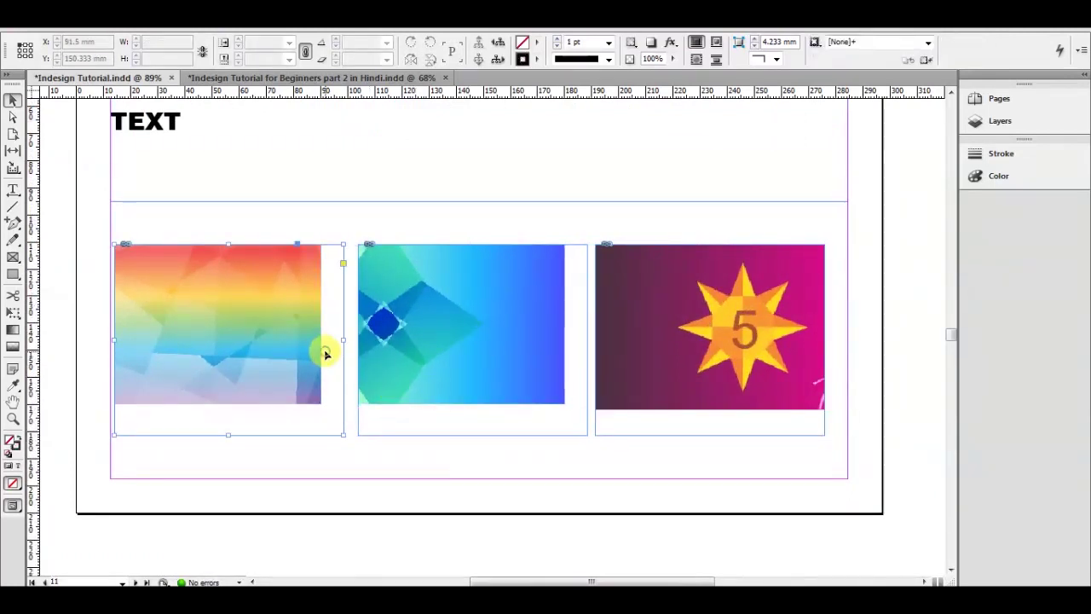
{"action": "key", "text": "ctrl+alt+e"}
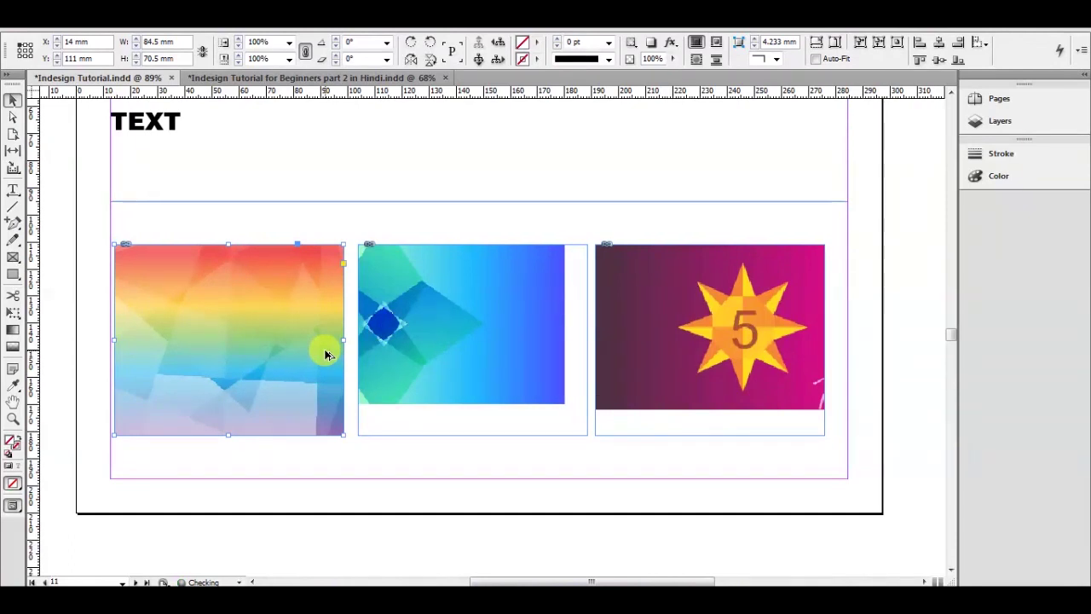
{"action": "key", "text": "ctrl+z"}
{"action": "left_click", "coordinate": [682, 372]}
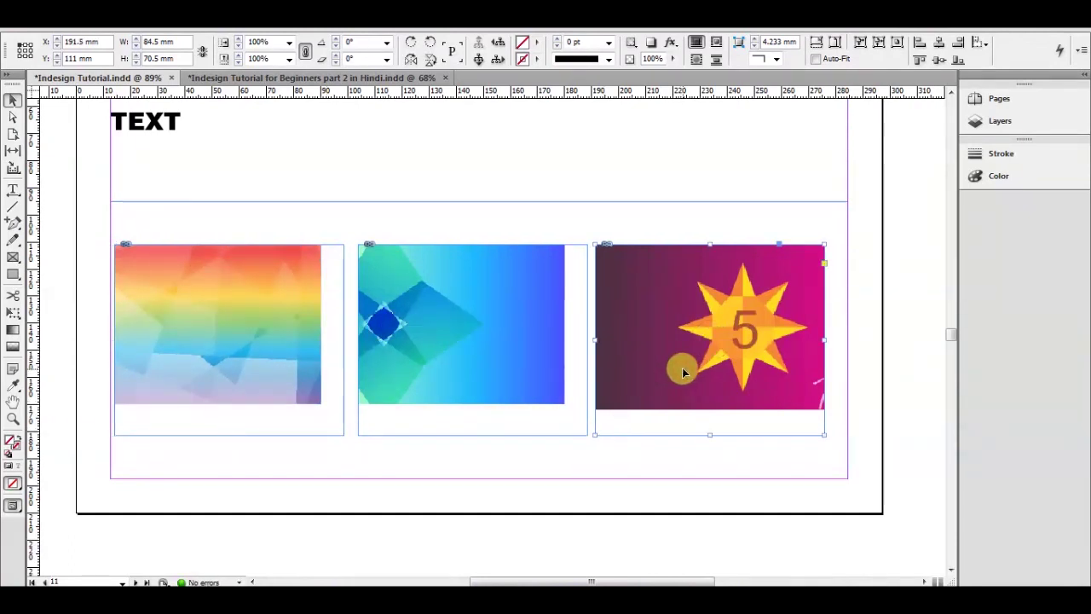
{"action": "key", "text": "ctrl+alt+e"}
{"action": "key", "text": "ctrl+z"}
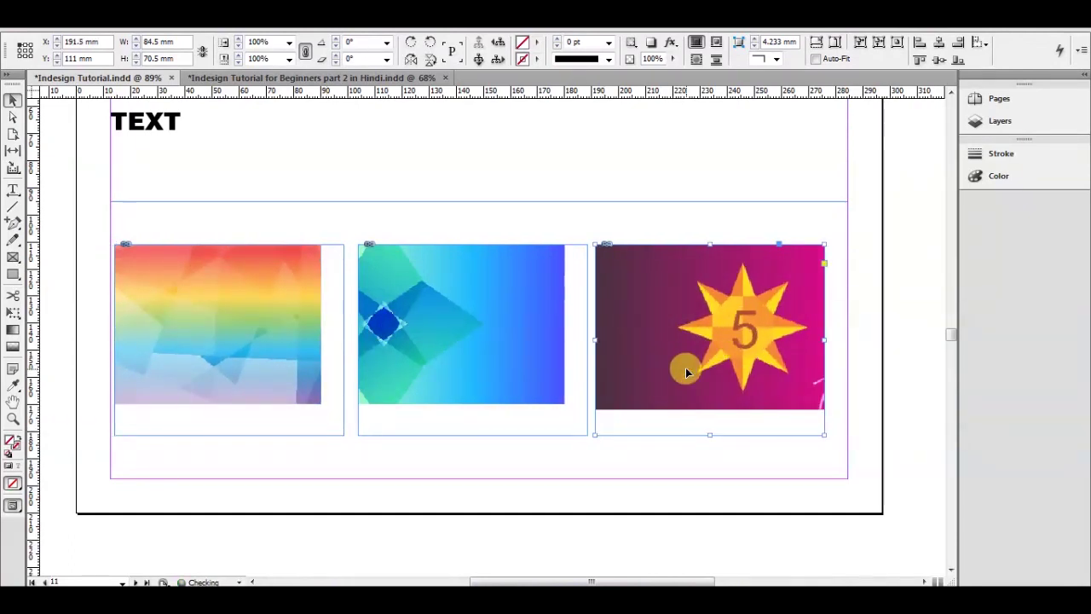
Center the star image in the third frame, trying the stretched fit in between for comparison
{"action": "key", "text": "ctrl+alt+shift+e"}
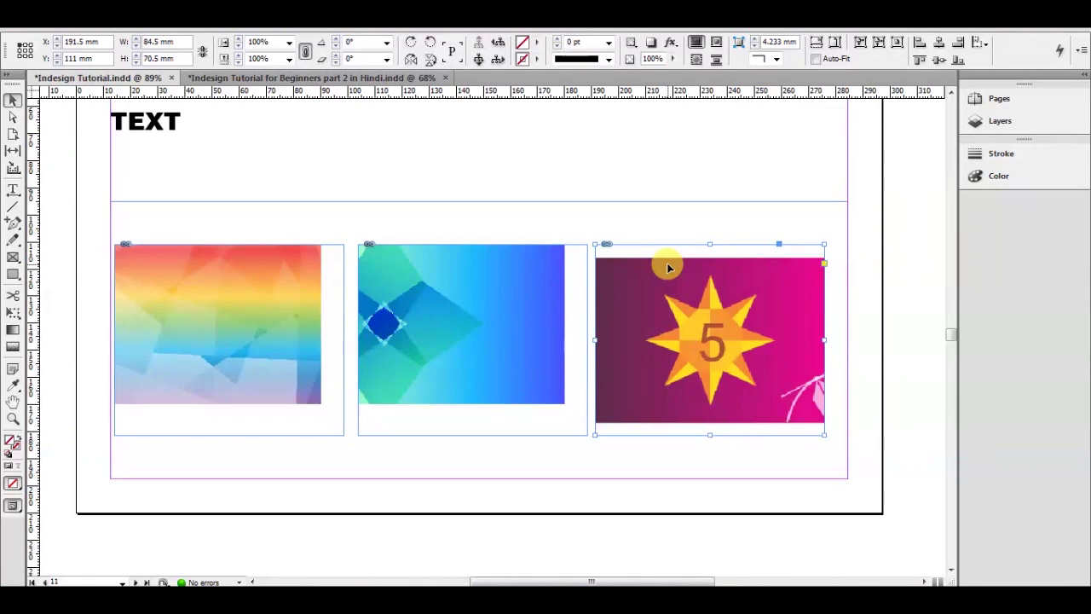
{"action": "key", "text": "ctrl+alt+e"}
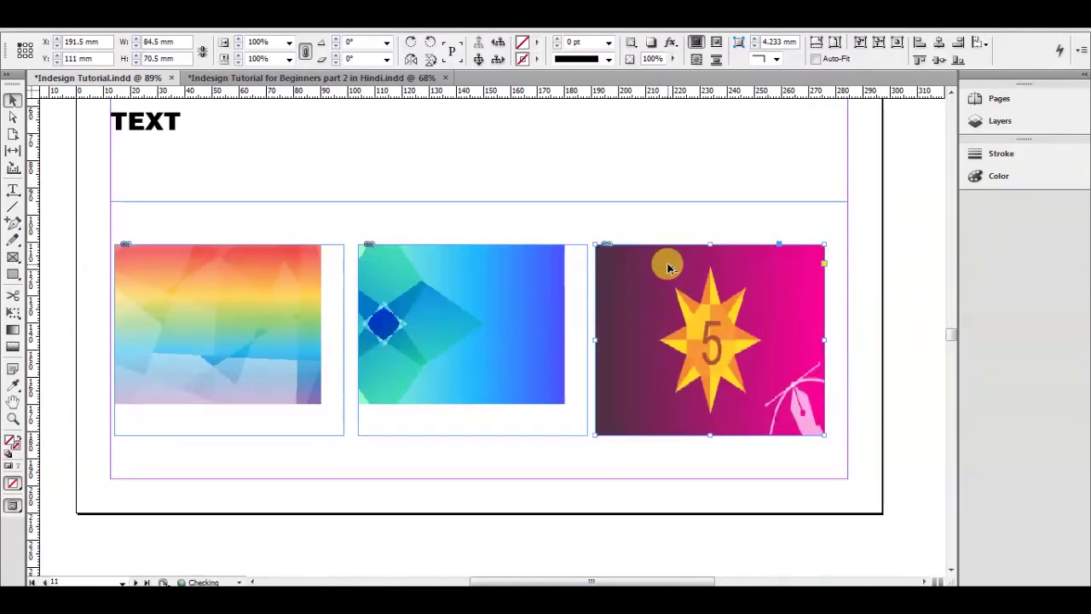
{"action": "key", "text": "ctrl+alt+shift+e"}
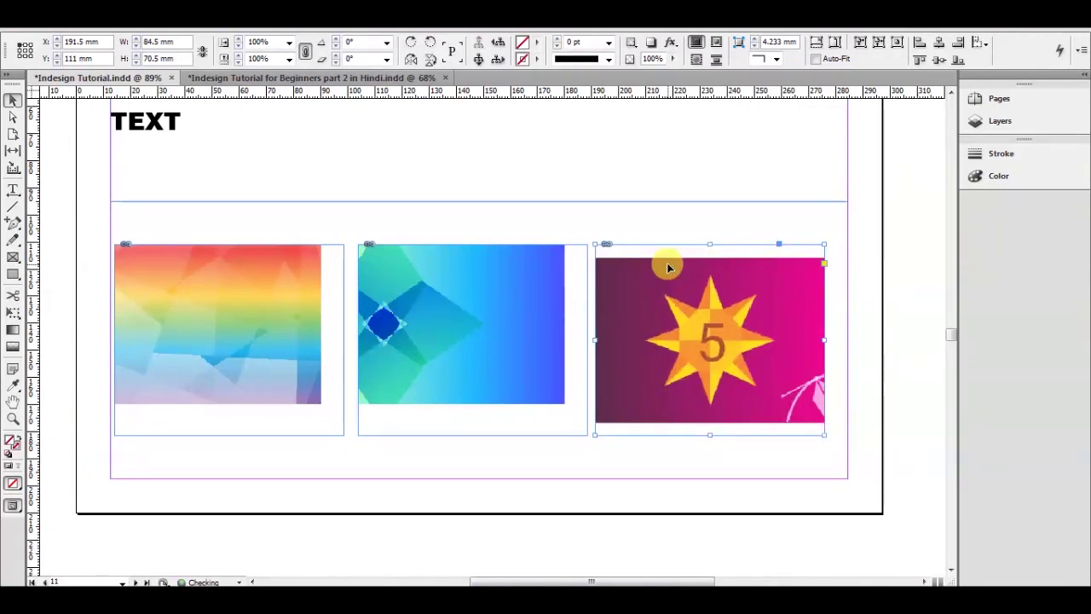
{"action": "left_click", "coordinate": [556, 219]}
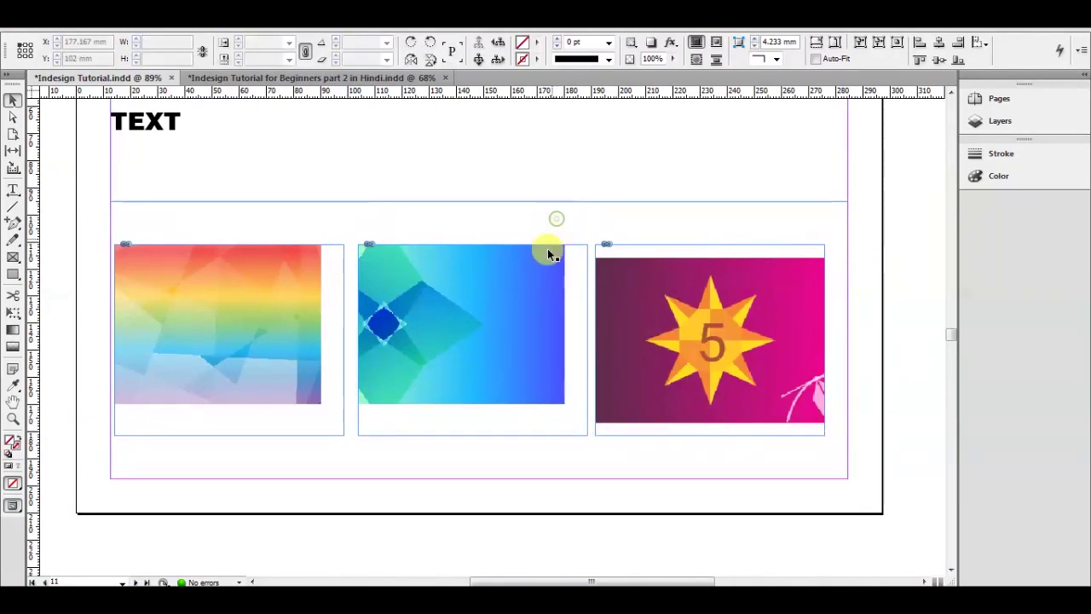
Scale the star image from its center to about 120%, roughly 130 × 73 mm, to fill the third frame
{"action": "left_click", "coordinate": [689, 315]}
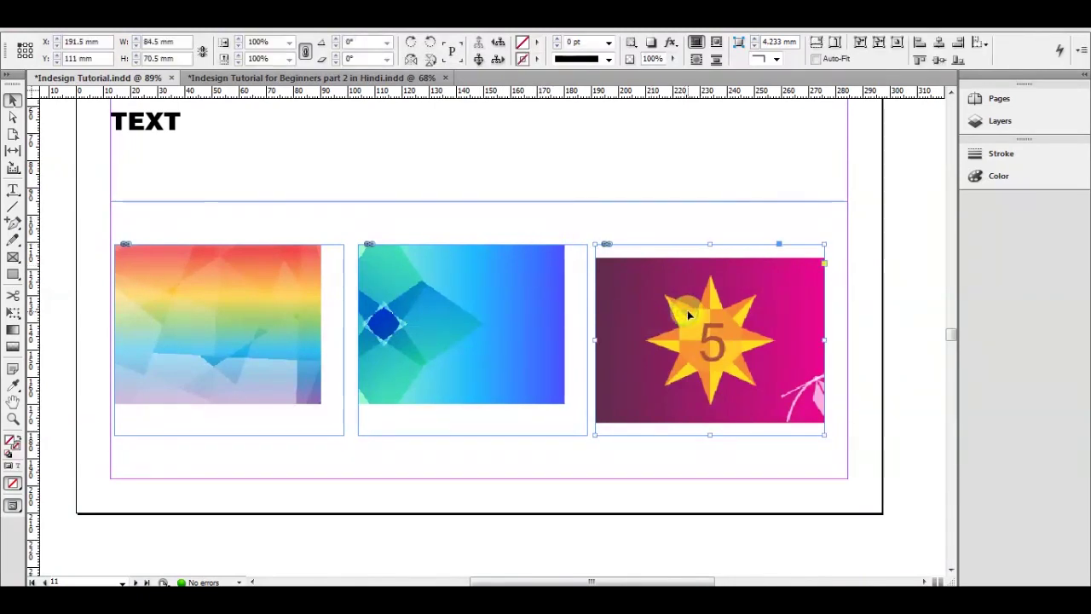
{"action": "double_click", "coordinate": [826, 307]}
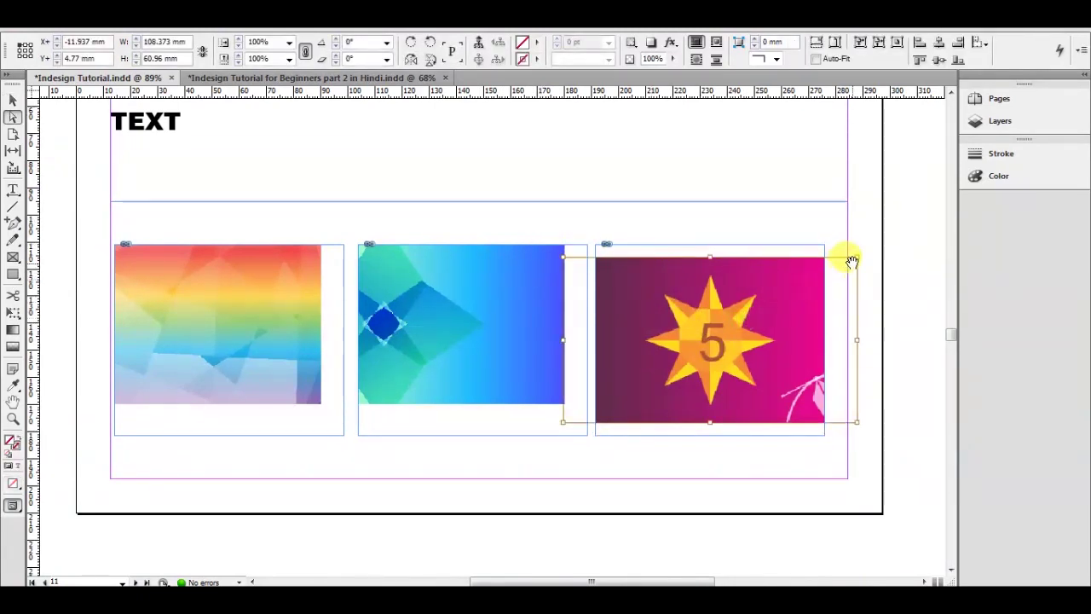
{"action": "left_click_drag", "start_coordinate": [856, 254], "coordinate": [869, 241]}
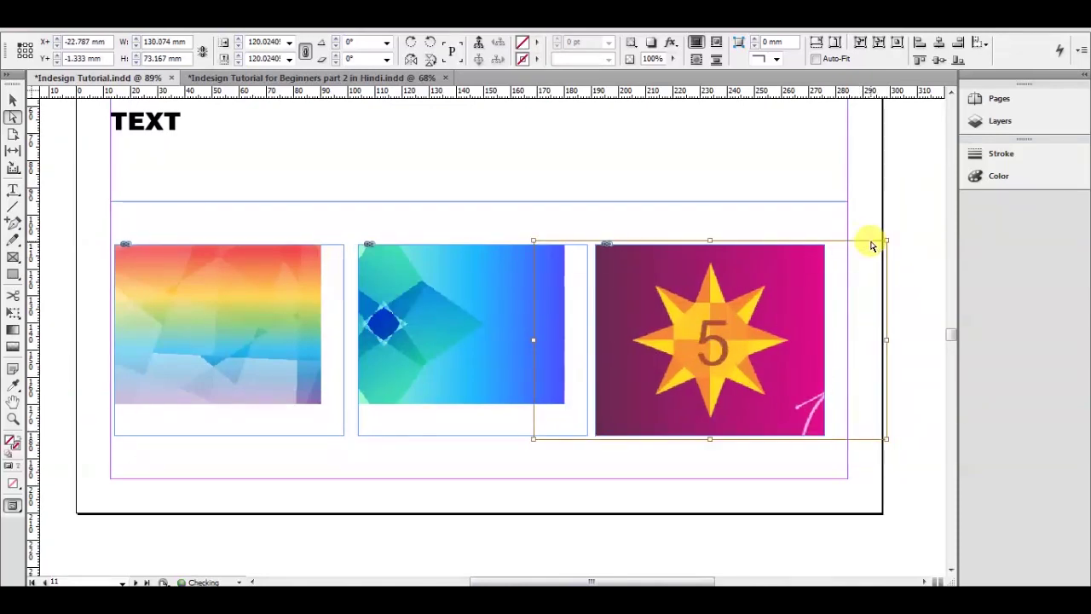
{"action": "left_click", "coordinate": [748, 236]}
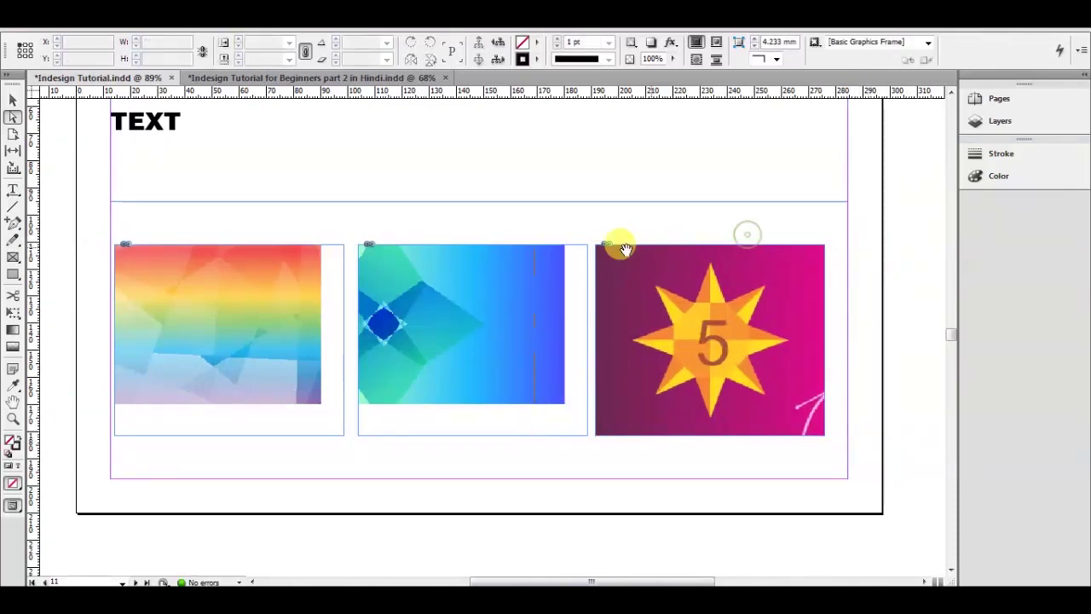
Stretch the middle image to about 89.5 × 73 mm and enlarge the first image so both fill their frames
{"action": "left_click", "coordinate": [509, 273]}
{"action": "left_click_drag", "start_coordinate": [564, 404], "coordinate": [591, 438]}
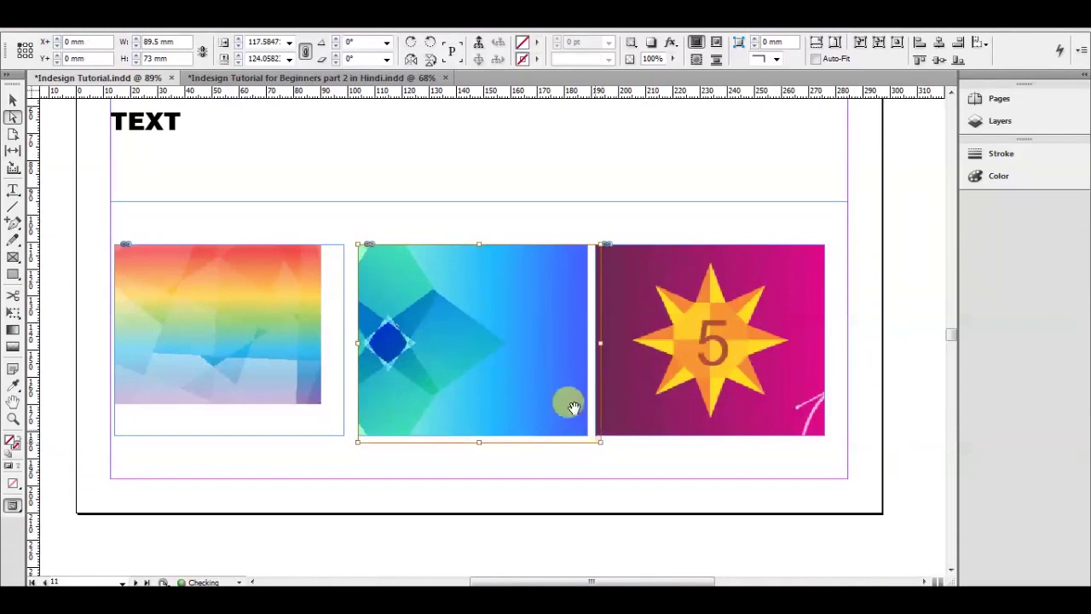
{"action": "left_click", "coordinate": [304, 310]}
{"action": "left_click_drag", "start_coordinate": [321, 404], "coordinate": [358, 438]}
{"action": "left_click", "coordinate": [292, 213]}
Draw a text frame about 120 × 131.7 mm on the pasteboard beside page 11
{"action": "left_click_drag", "start_coordinate": [694, 256], "coordinate": [694, 331]}
{"action": "scroll", "coordinate": [694, 331], "scroll_direction": "up", "scroll_amount": 2}
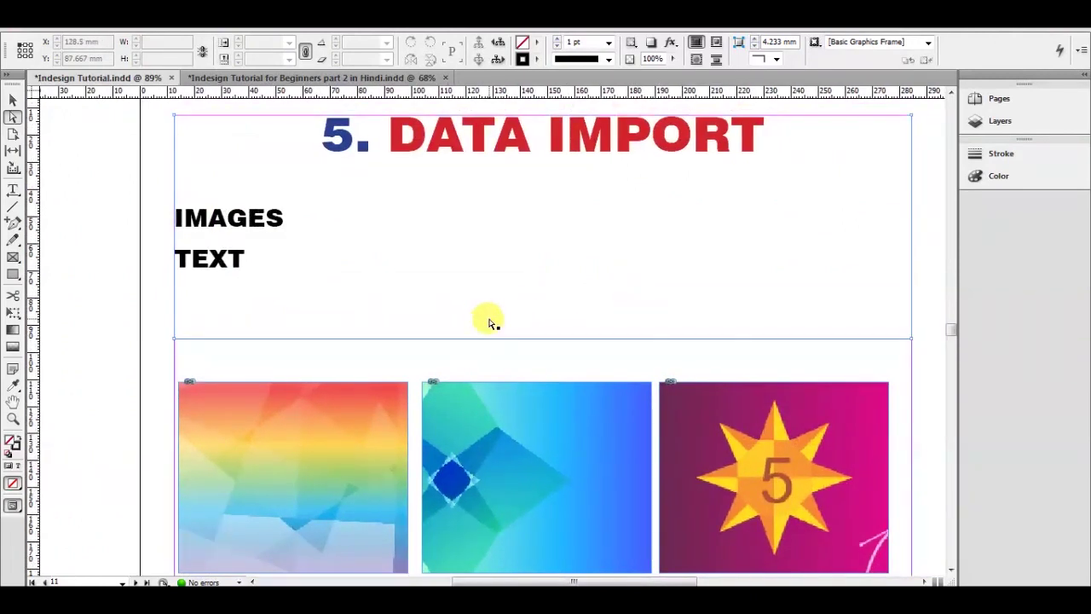
{"action": "left_click", "coordinate": [540, 332]}
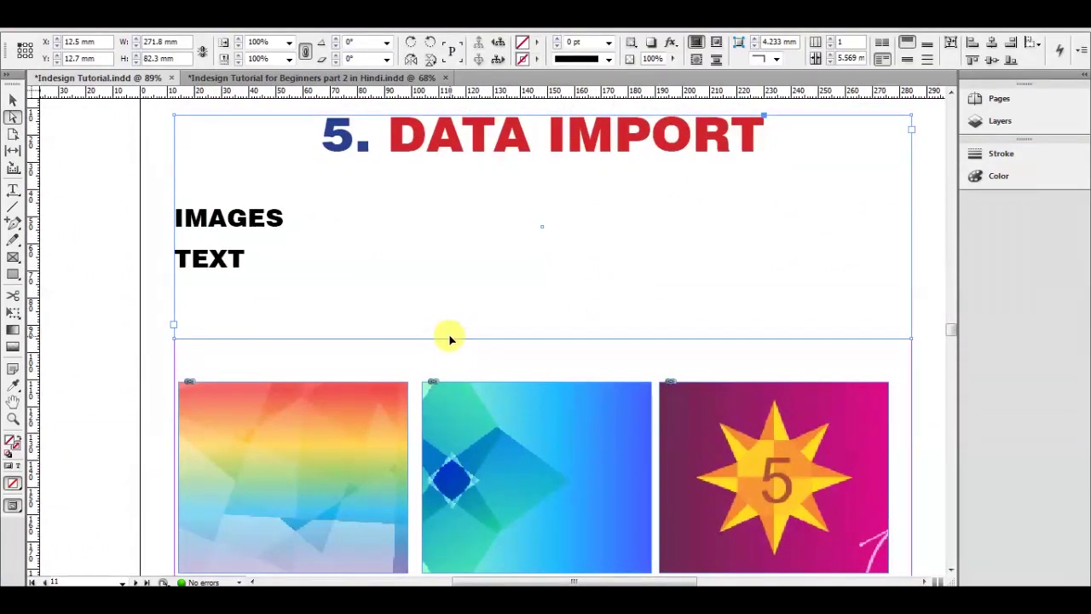
{"action": "scroll", "coordinate": [450, 340], "scroll_direction": "right", "scroll_amount": 5}
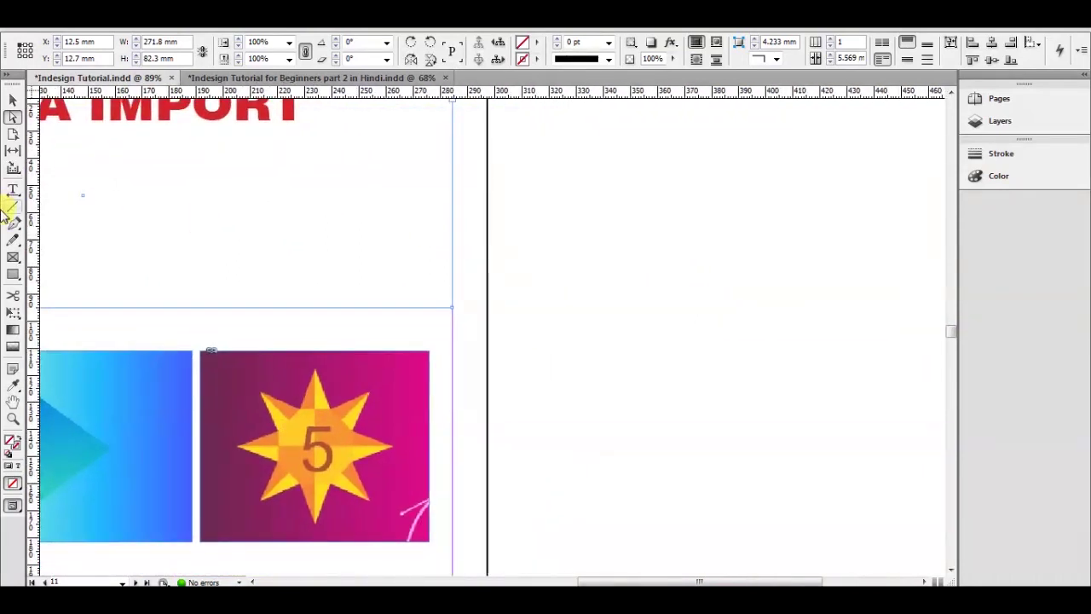
{"action": "left_click", "coordinate": [12, 191]}
{"action": "left_click_drag", "start_coordinate": [524, 153], "coordinate": [850, 509]}
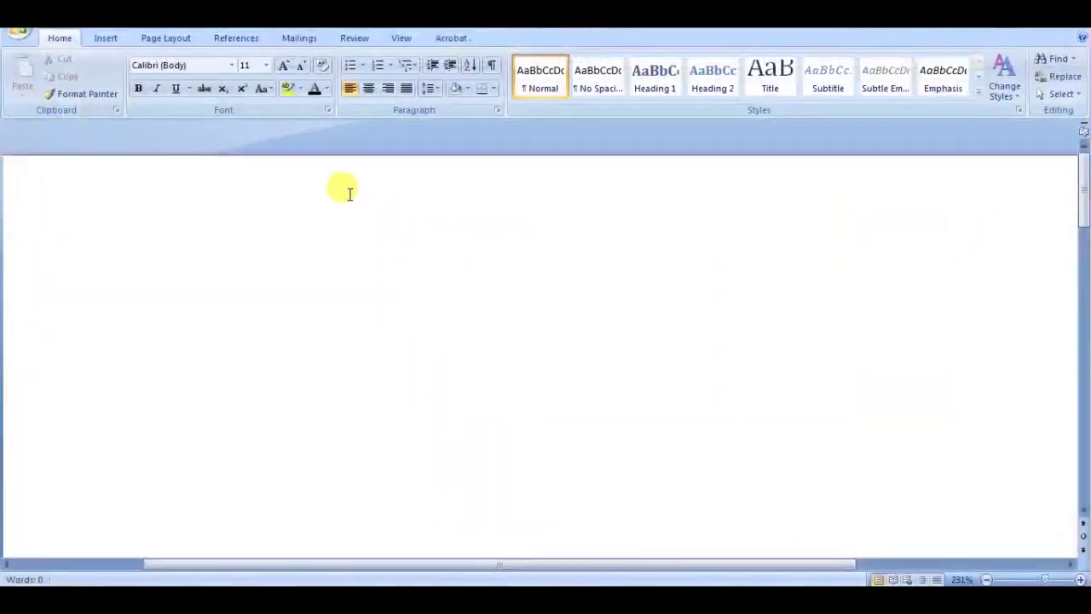
Switch to Word, open "why account not activate easily reasons and solutions.docx", and select and copy all its text
{"action": "left_click", "coordinate": [17, 34]}
{"action": "left_click", "coordinate": [167, 73]}
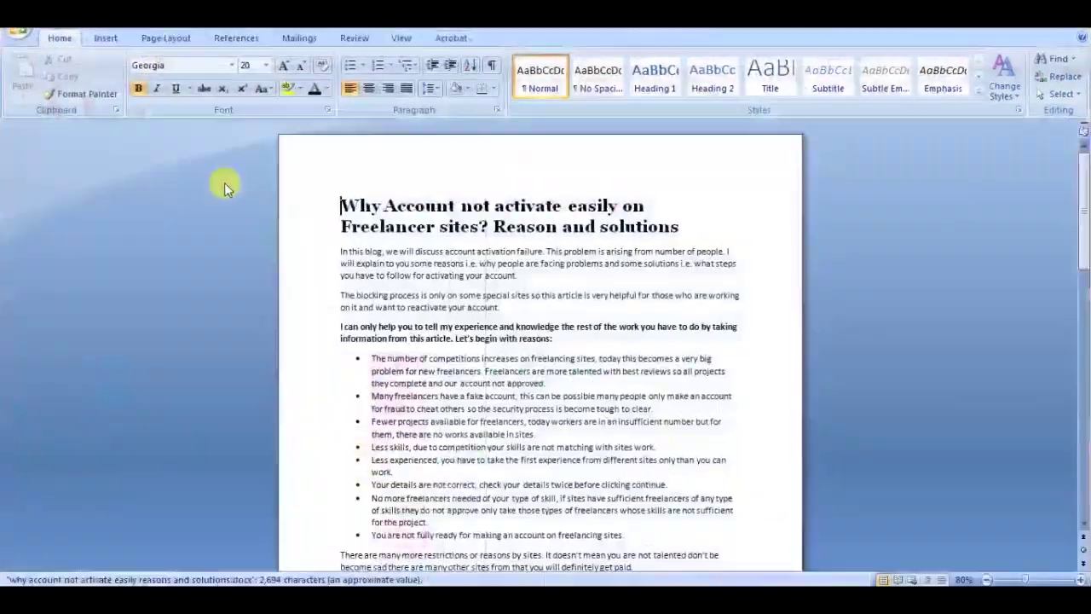
{"action": "left_click_drag", "start_coordinate": [340, 205], "coordinate": [503, 377]}
{"action": "scroll", "coordinate": [501, 373], "scroll_direction": "down", "scroll_amount": 8}
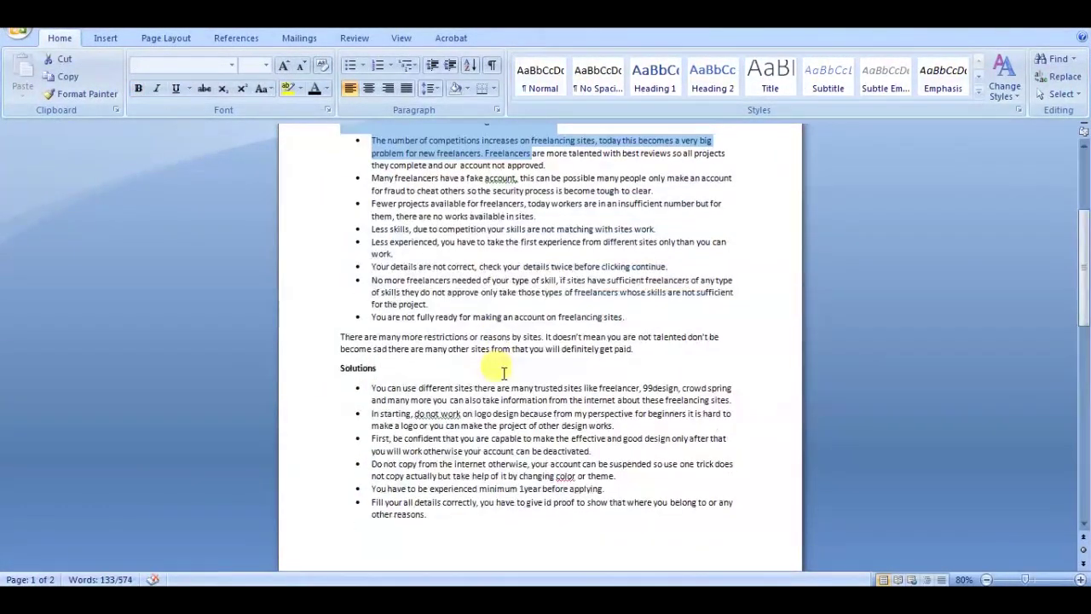
{"action": "key", "text": "ctrl+a"}
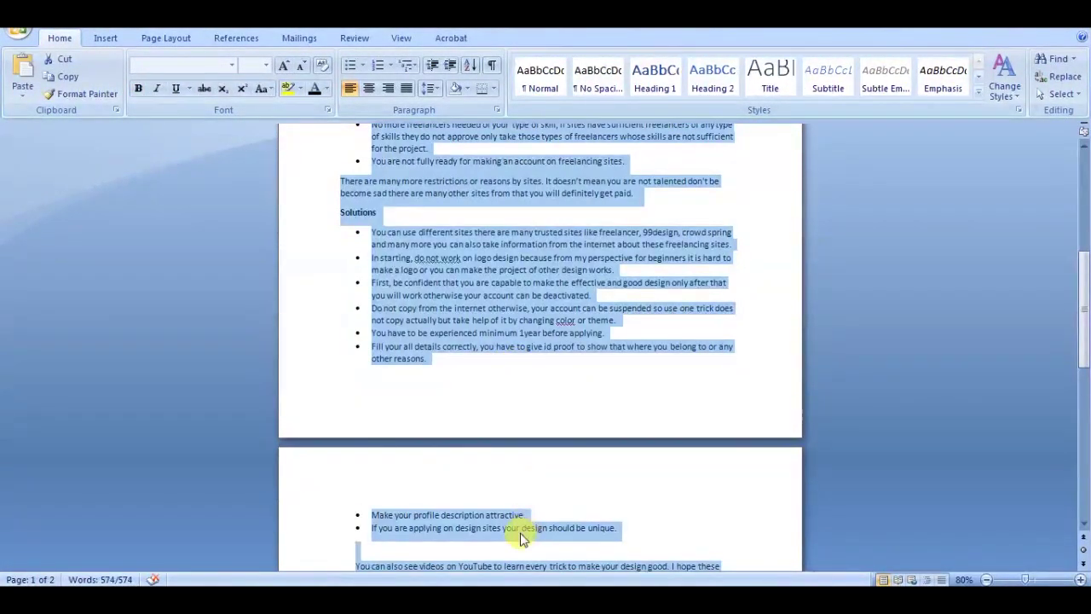
{"action": "mouse_move", "coordinate": [484, 597]}
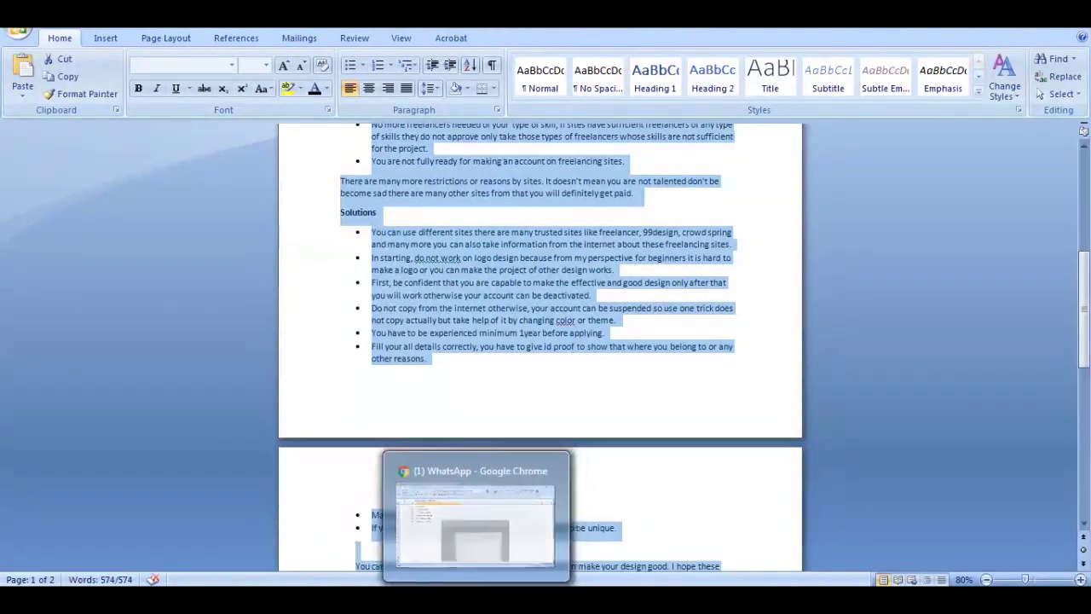
Return to InDesign and paste the copied article text into the new text frame beside the page
{"action": "left_click", "coordinate": [405, 597]}
{"action": "key", "text": "ctrl+v"}
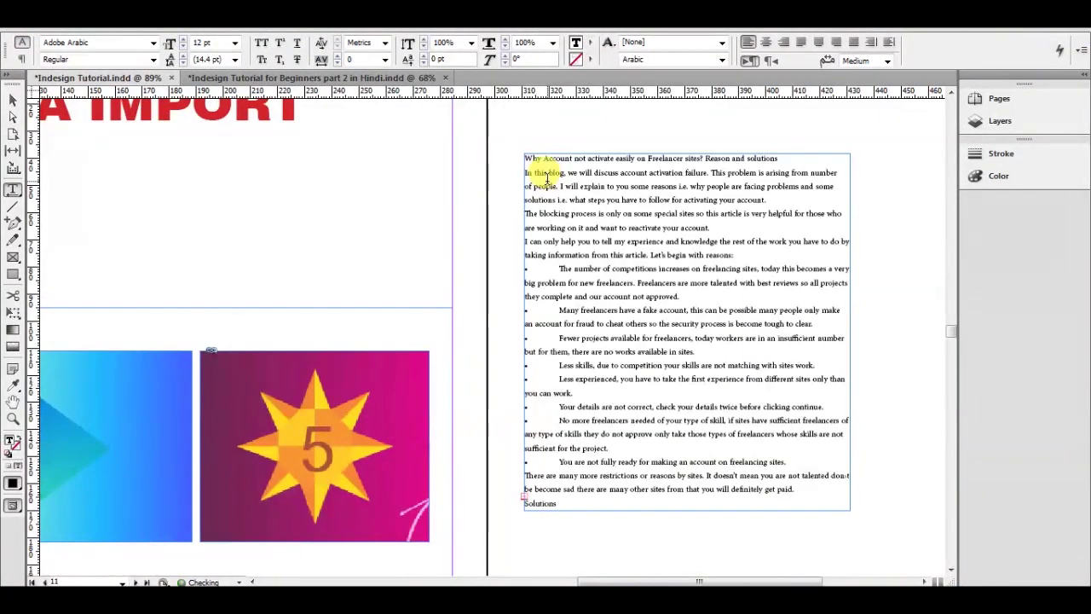
{"action": "left_click", "coordinate": [13, 100]}
{"action": "key", "text": "z"}
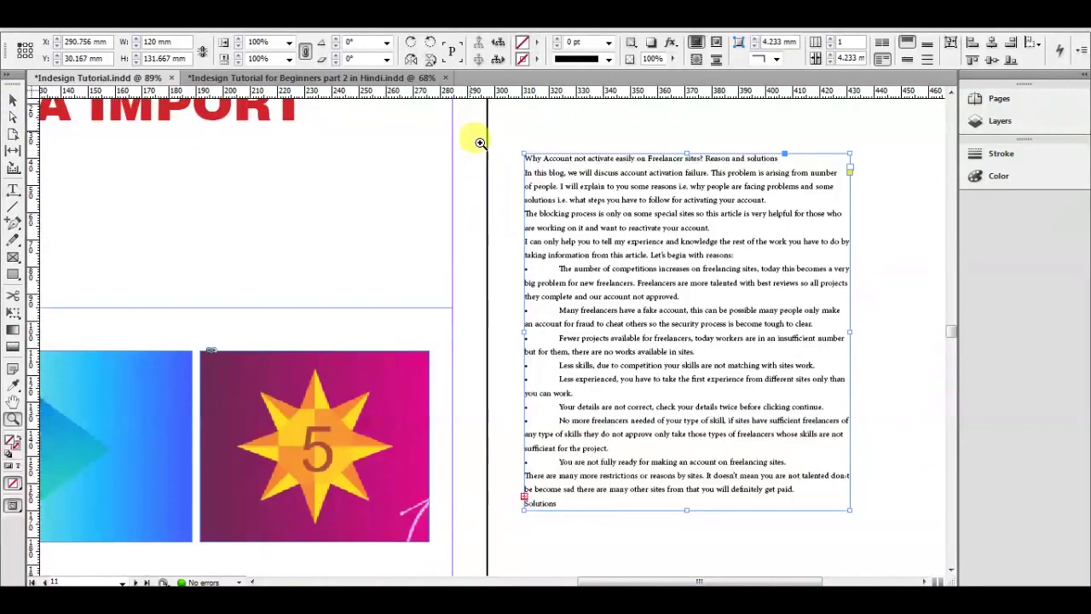
{"action": "left_click", "coordinate": [896, 409]}
{"action": "left_click_drag", "start_coordinate": [605, 300], "coordinate": [552, 335]}
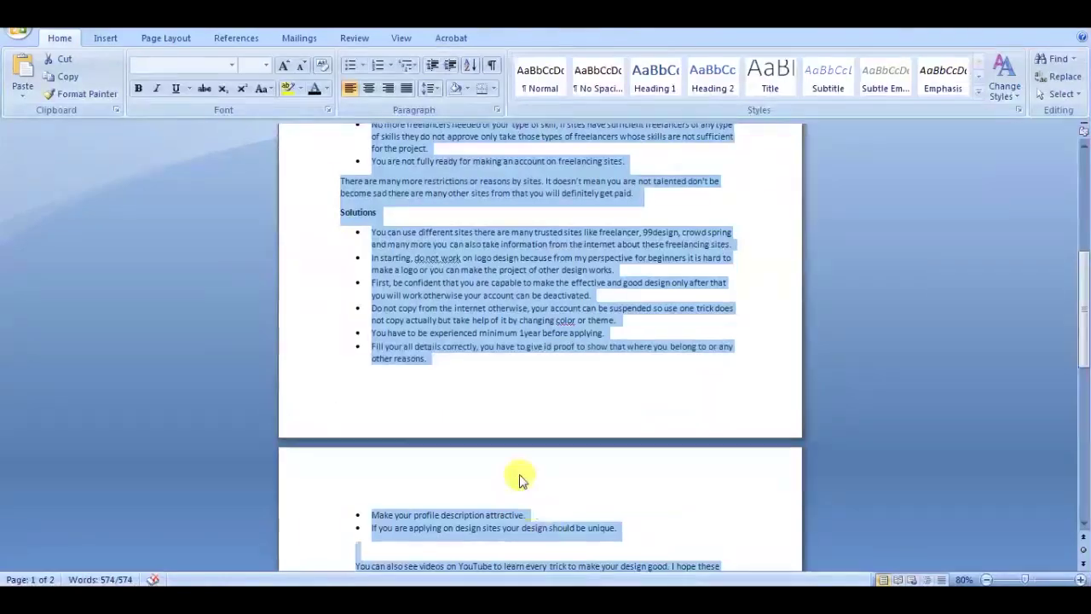
Switch from the Word article to InDesign and duplicate the article's text frame beside the original
{"action": "scroll", "coordinate": [495, 392], "scroll_direction": "up", "scroll_amount": 10}
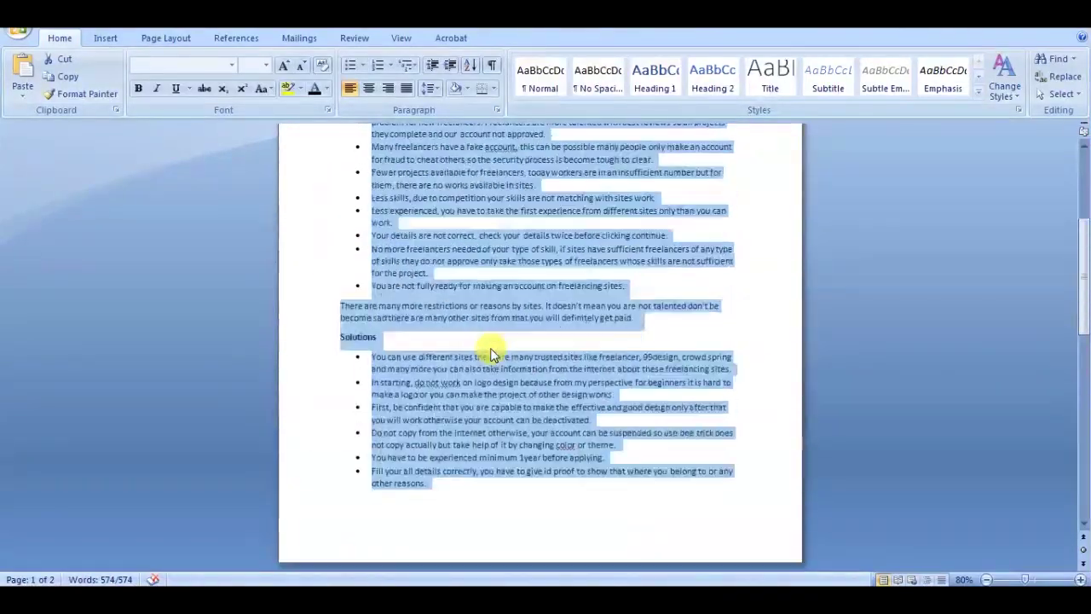
{"action": "scroll", "coordinate": [503, 344], "scroll_direction": "up", "scroll_amount": 4}
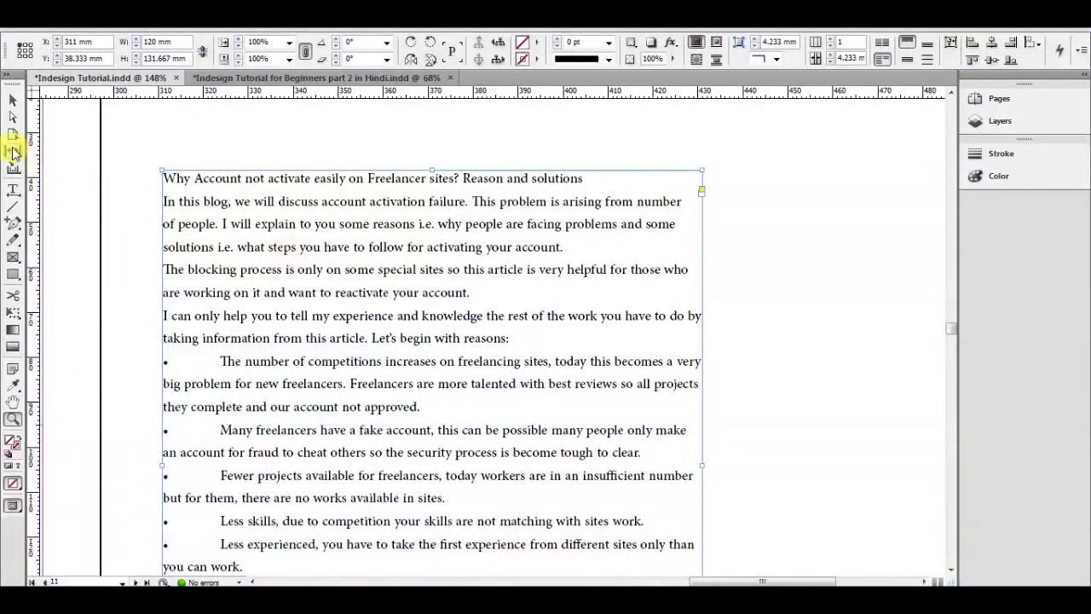
{"action": "left_click", "coordinate": [13, 100]}
{"action": "left_click_drag", "start_coordinate": [297, 205], "coordinate": [300, 189]}
{"action": "left_click_drag", "start_coordinate": [256, 232], "coordinate": [808, 252]}
{"action": "left_click_drag", "start_coordinate": [734, 218], "coordinate": [304, 202]}
Clear all text from the duplicated frame and place the Word document about why accounts do not activate easily in it
{"action": "left_click", "coordinate": [341, 187]}
{"action": "double_click", "coordinate": [350, 181]}
{"action": "key", "text": "ctrl+a"}
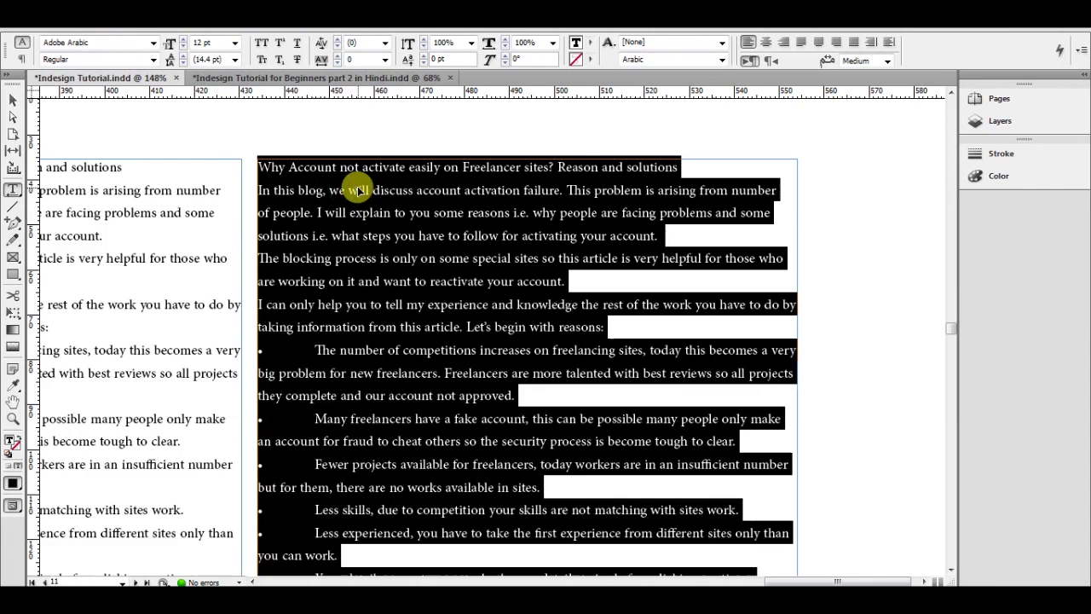
{"action": "key", "text": "BackSpace"}
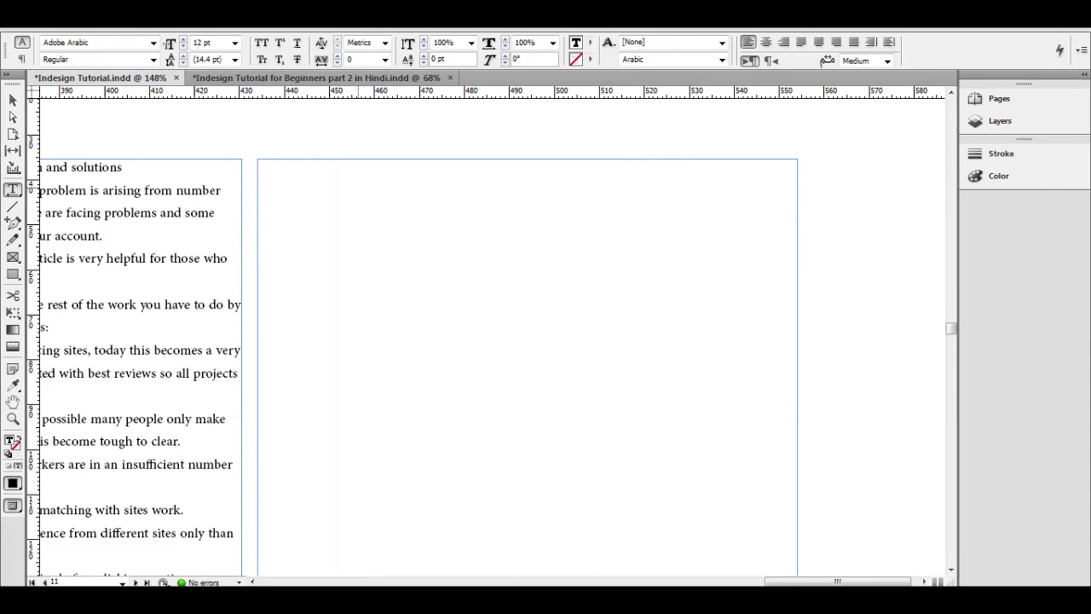
{"action": "key", "text": "ctrl+d"}
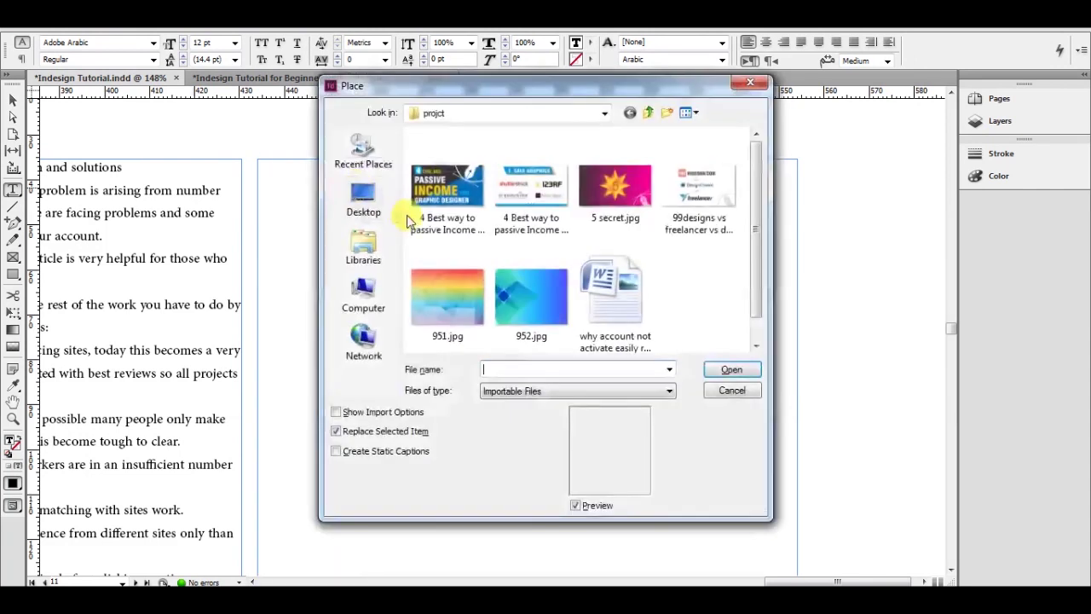
{"action": "double_click", "coordinate": [626, 296]}
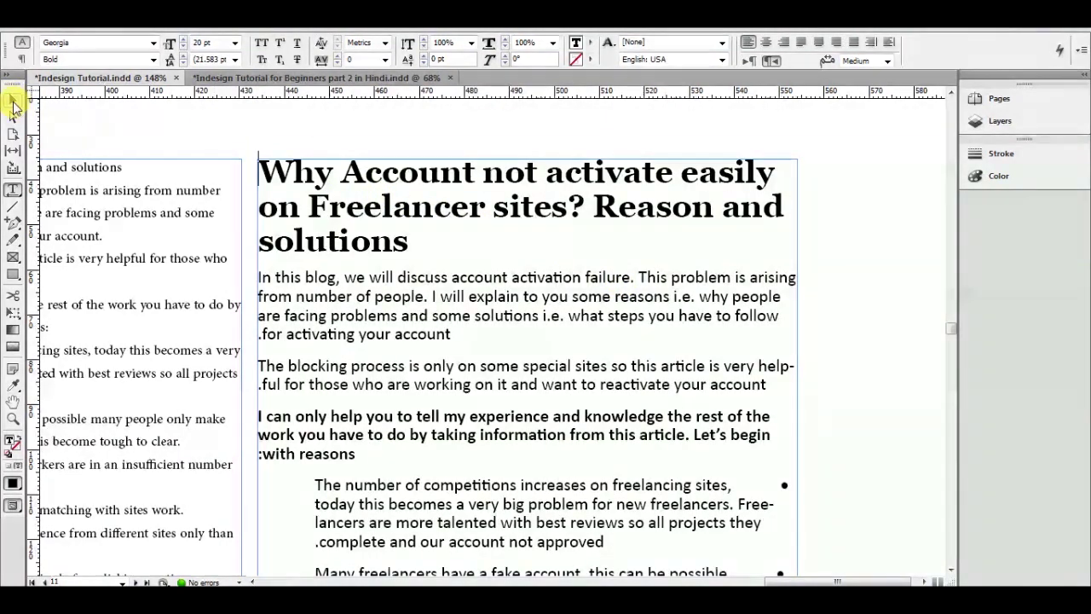
Move the frame with the placed article farther from the original frame, to X 441.5 mm and Y 34 mm
{"action": "left_click", "coordinate": [13, 102]}
{"action": "left_click_drag", "start_coordinate": [319, 174], "coordinate": [417, 162]}
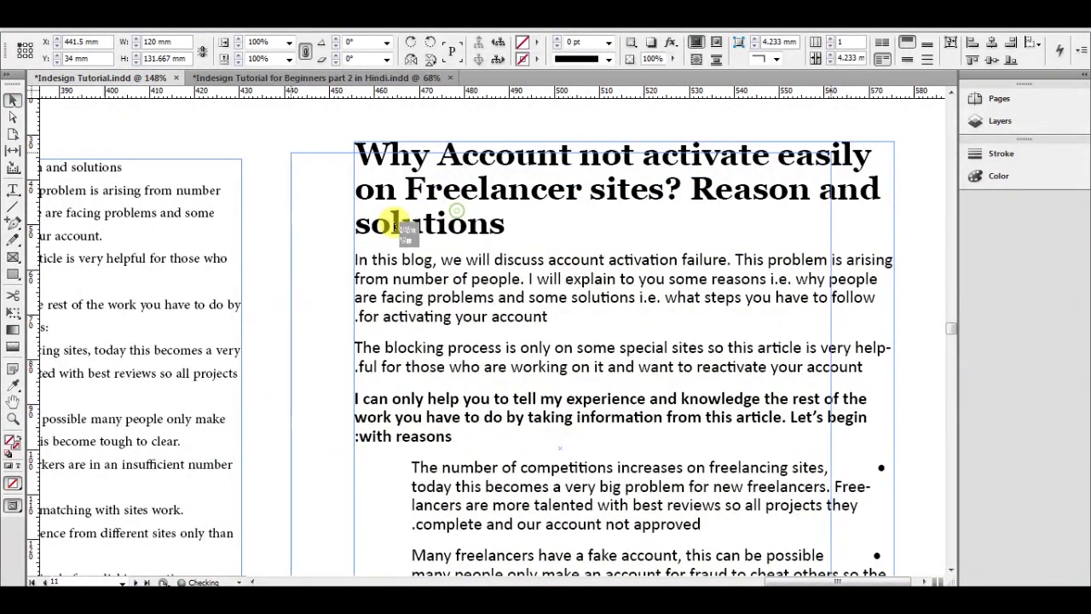
{"action": "key", "text": "ctrl+z"}
{"action": "scroll", "coordinate": [446, 365], "scroll_direction": "down", "scroll_amount": 5}
{"action": "scroll", "coordinate": [475, 209], "scroll_direction": "up", "scroll_amount": 5}
Set all text in the placed article's frame to left-to-right paragraph direction and align it left
{"action": "double_click", "coordinate": [451, 224]}
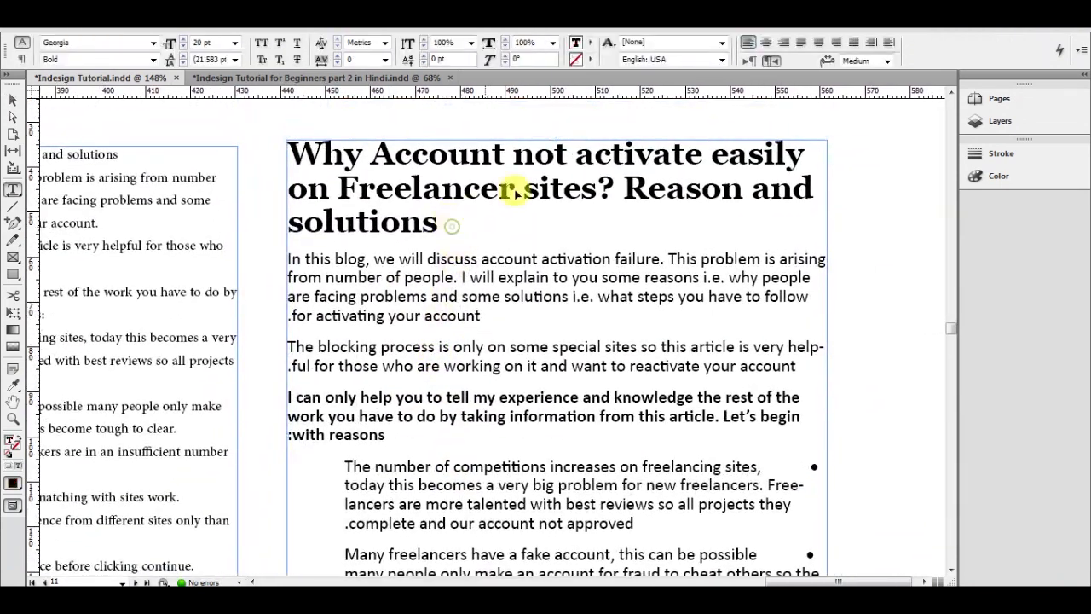
{"action": "key", "text": "ctrl+a"}
{"action": "left_click", "coordinate": [749, 59]}
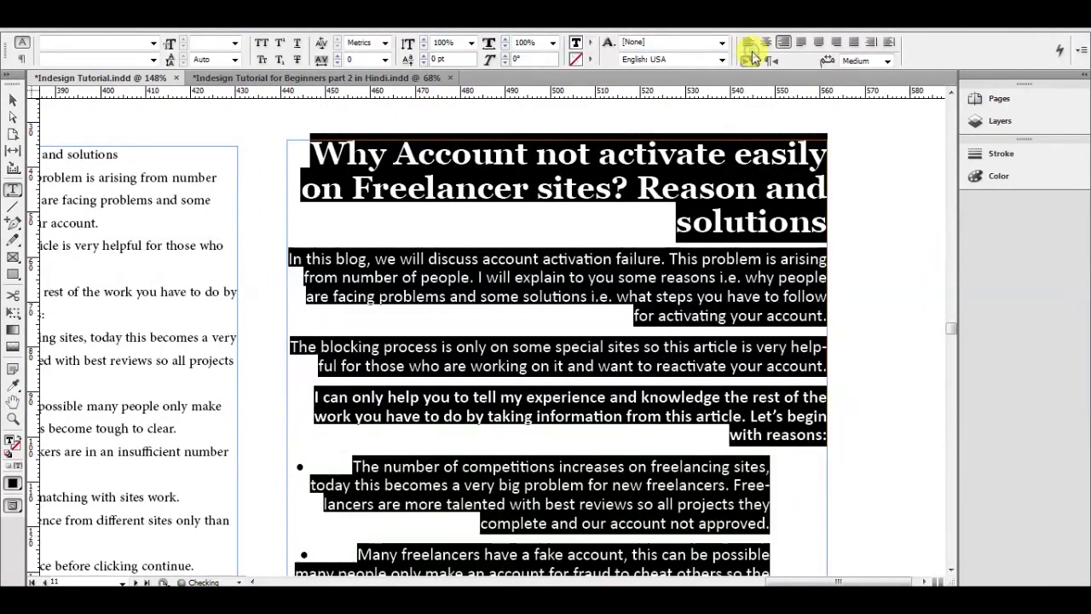
{"action": "left_click", "coordinate": [748, 42]}
{"action": "left_click", "coordinate": [565, 231]}
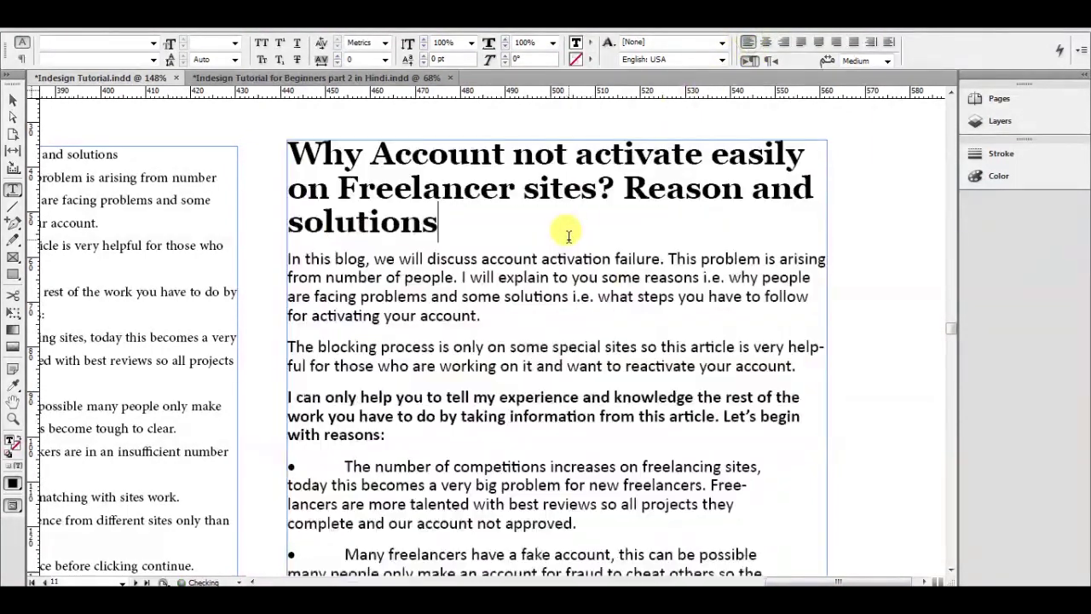
{"action": "scroll", "coordinate": [446, 270], "scroll_direction": "down", "scroll_amount": 5}
{"action": "scroll", "coordinate": [511, 279], "scroll_direction": "up", "scroll_amount": 4}
Delete all the plain article text from the original frame, leaving the frame itself in place
{"action": "left_click", "coordinate": [13, 100]}
{"action": "left_click_drag", "start_coordinate": [575, 189], "coordinate": [658, 153]}
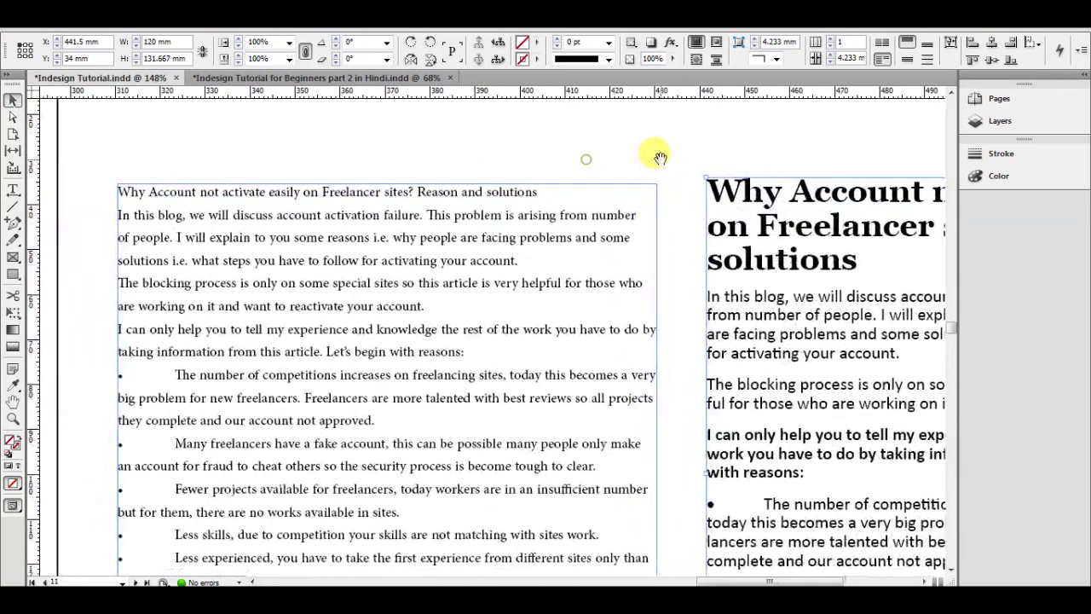
{"action": "double_click", "coordinate": [332, 237]}
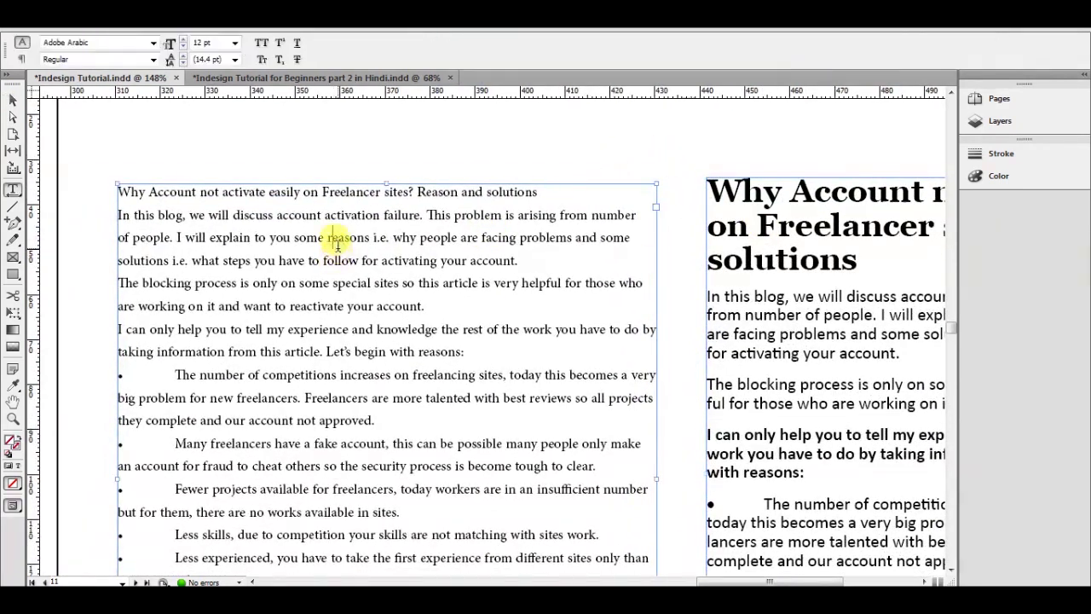
{"action": "key", "text": "ctrl+a"}
{"action": "key", "text": "BackSpace"}
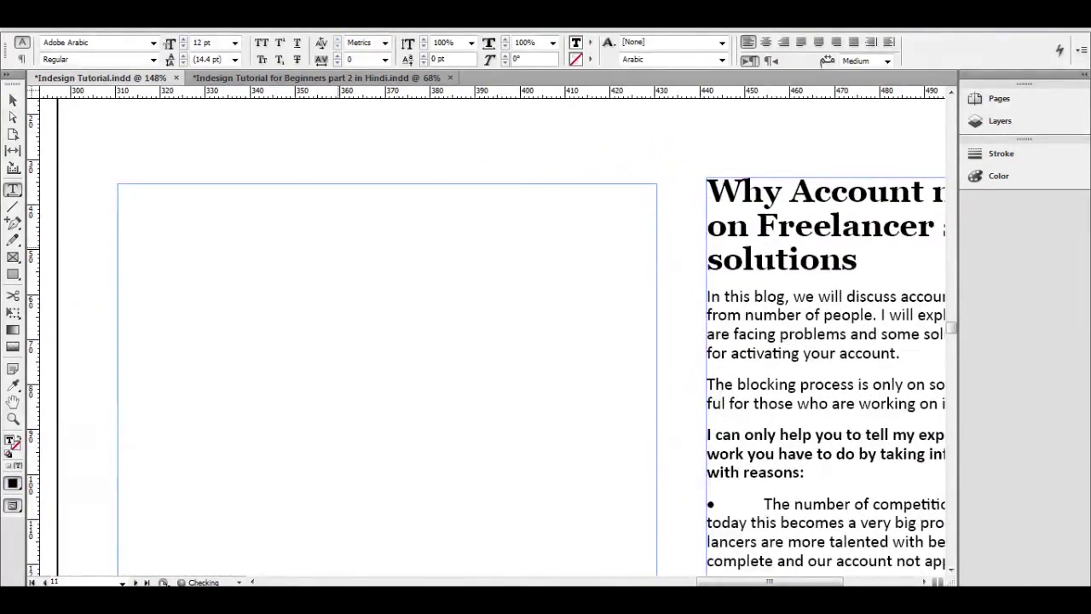
Set the Clipboard Handling preference for pasting text and tables from other applications to All Information
{"action": "left_click", "coordinate": [60, 13]}
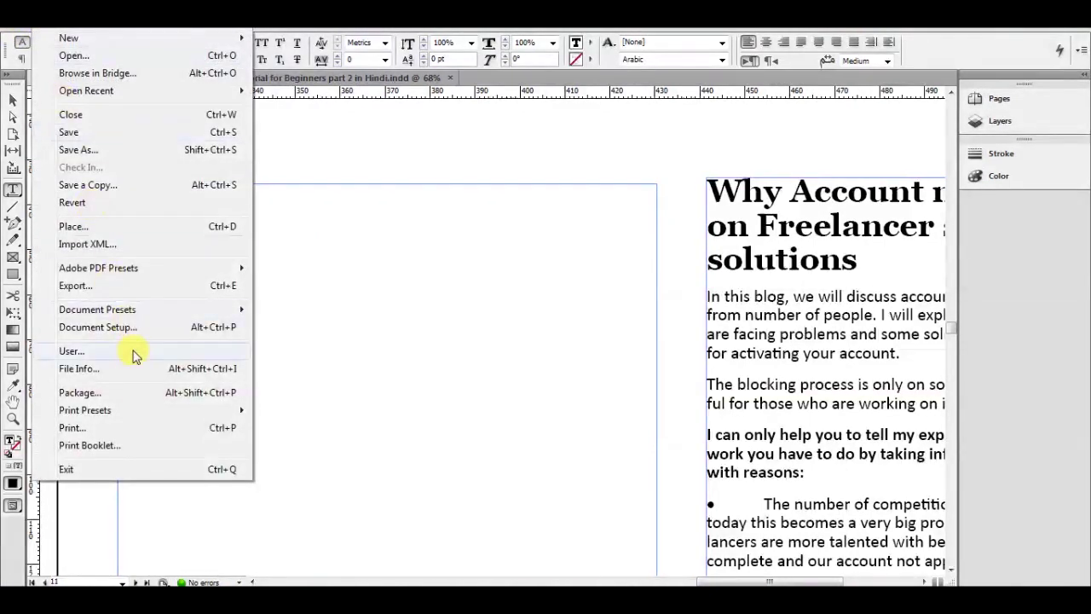
{"action": "mouse_move", "coordinate": [104, 13]}
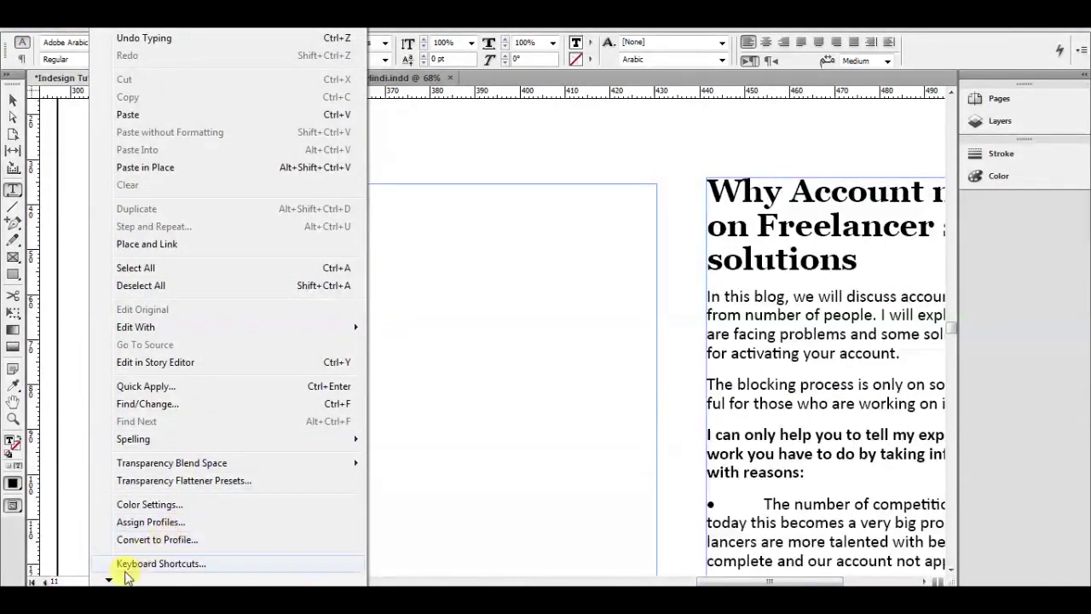
{"action": "mouse_move", "coordinate": [111, 578]}
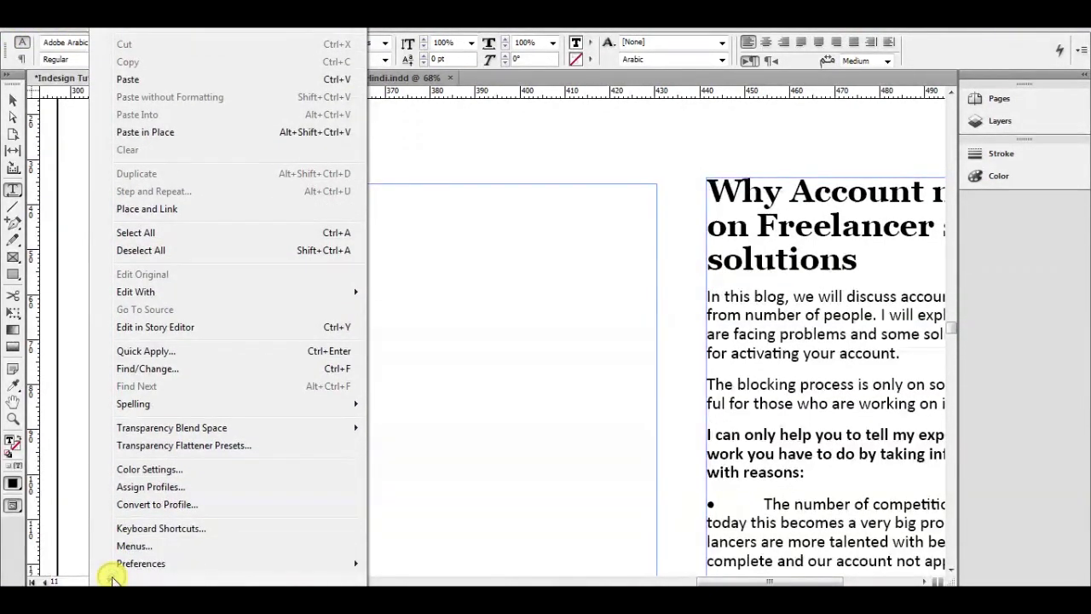
{"action": "mouse_move", "coordinate": [145, 564]}
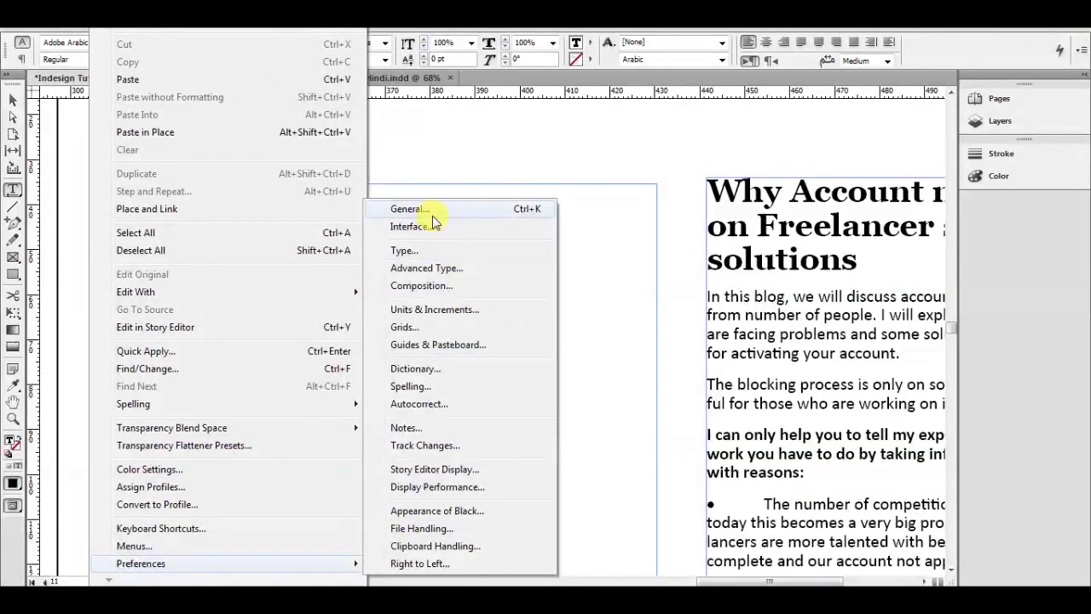
{"action": "left_click", "coordinate": [426, 247]}
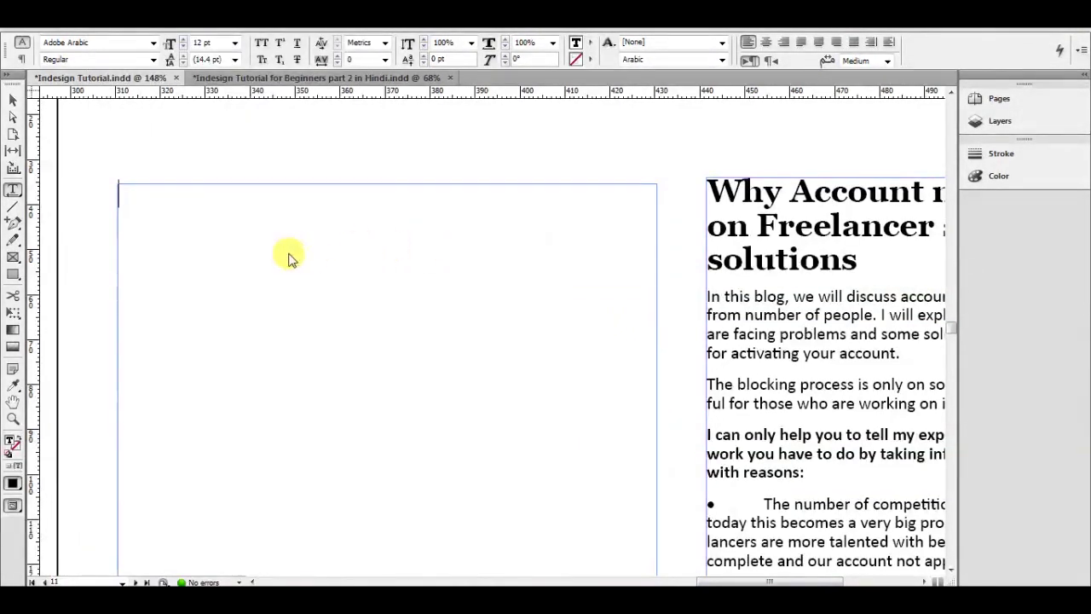
{"action": "left_click", "coordinate": [332, 318]}
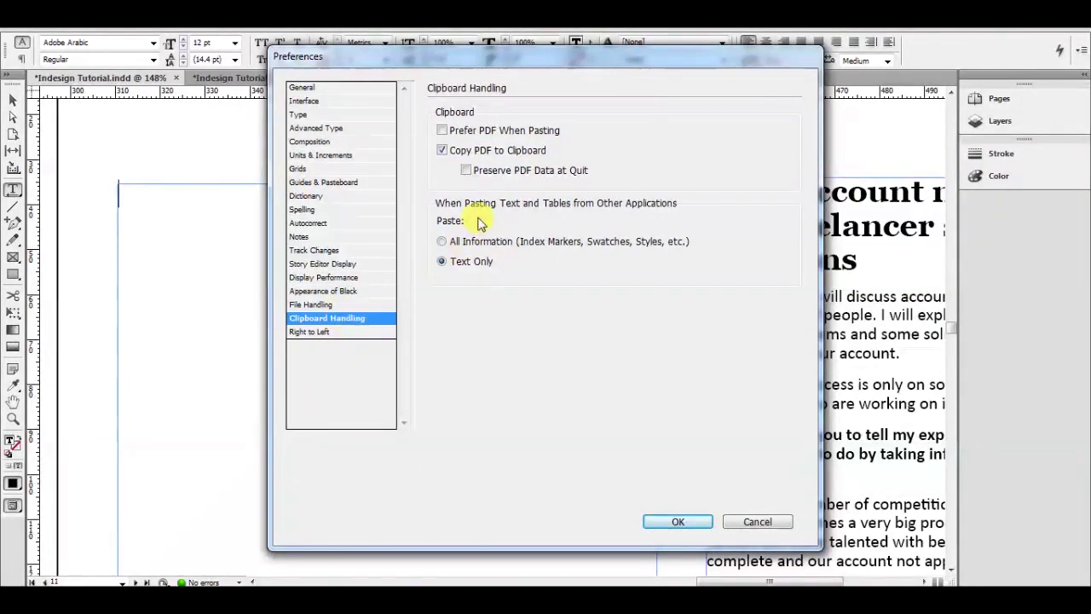
{"action": "left_click", "coordinate": [442, 242]}
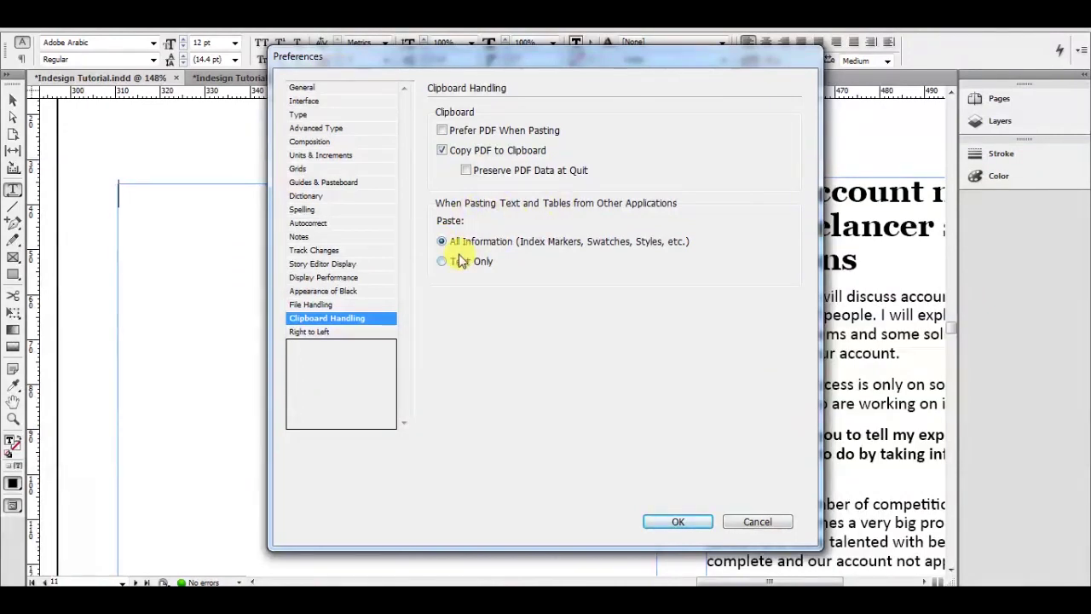
{"action": "left_click", "coordinate": [686, 525]}
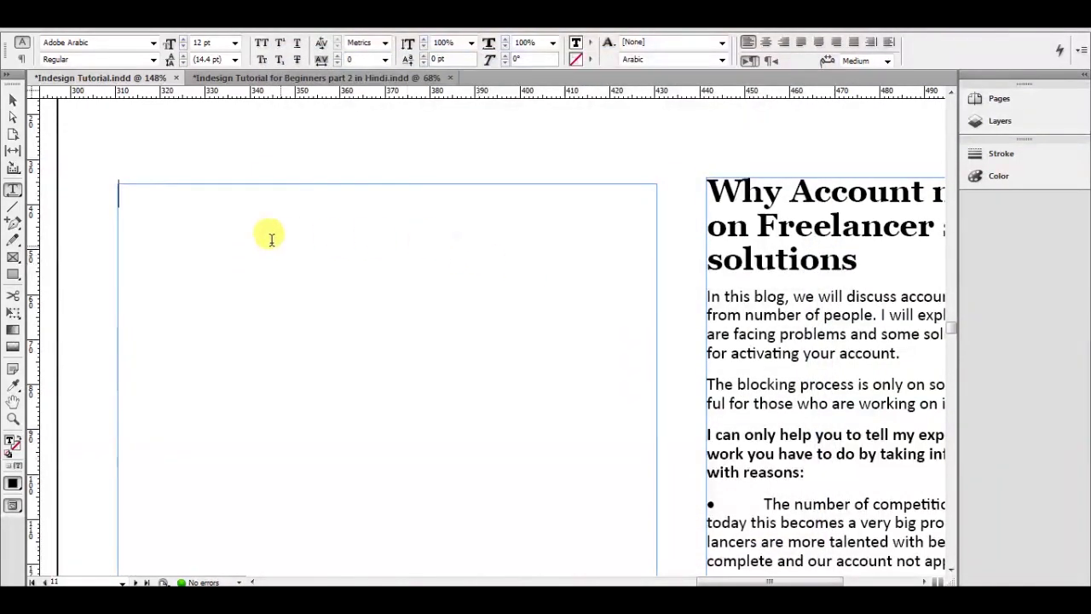
Copy the entire article from Word and paste it into the empty text frame in InDesign
{"action": "key", "text": "alt+Tab"}
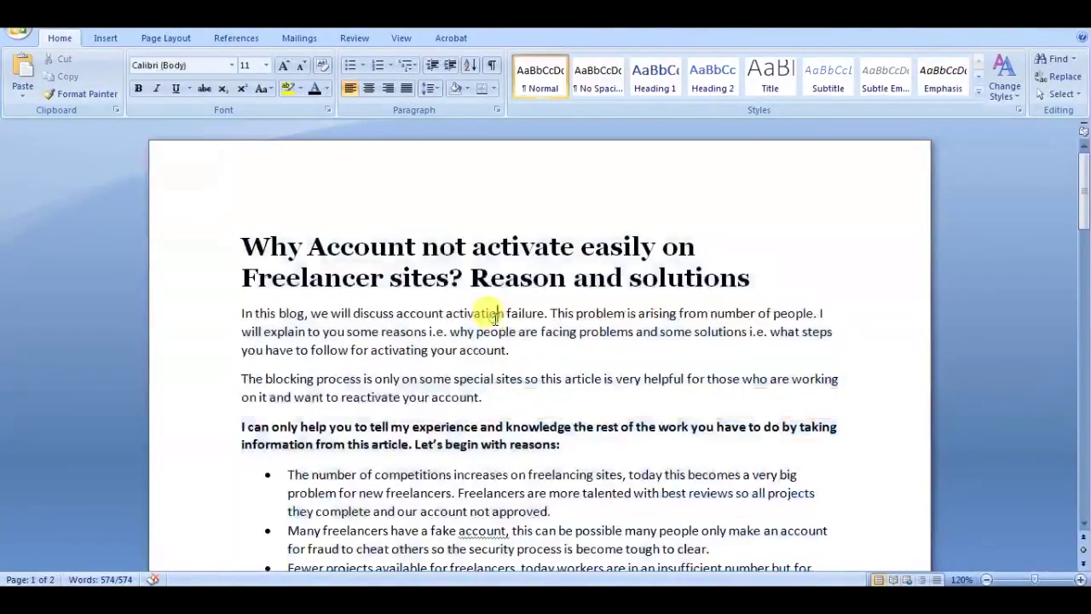
{"action": "key", "text": "ctrl+a"}
{"action": "key", "text": "alt+Tab"}
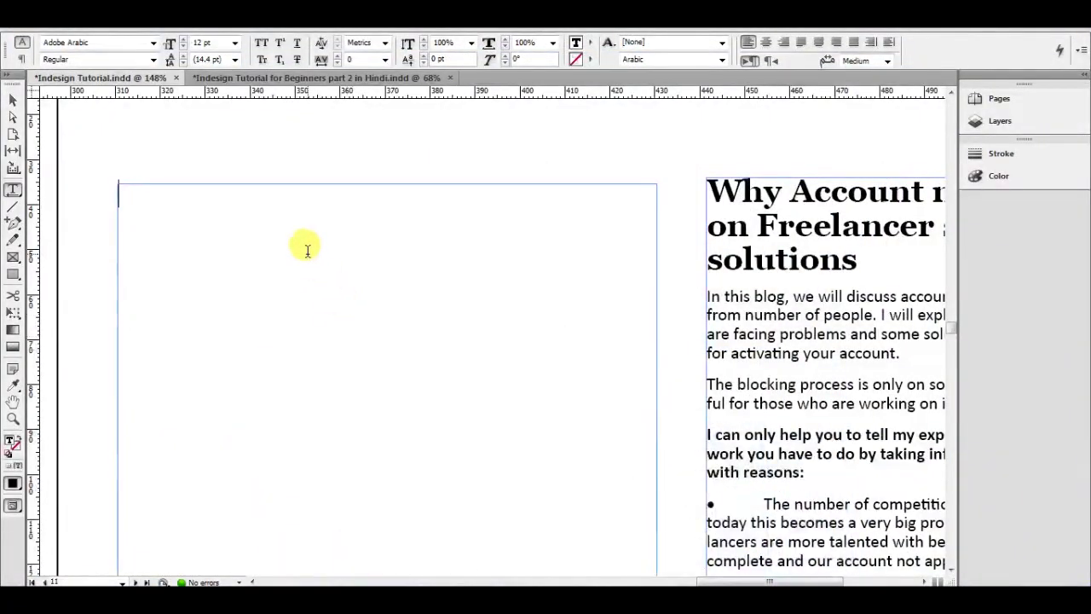
{"action": "key", "text": "ctrl+v"}
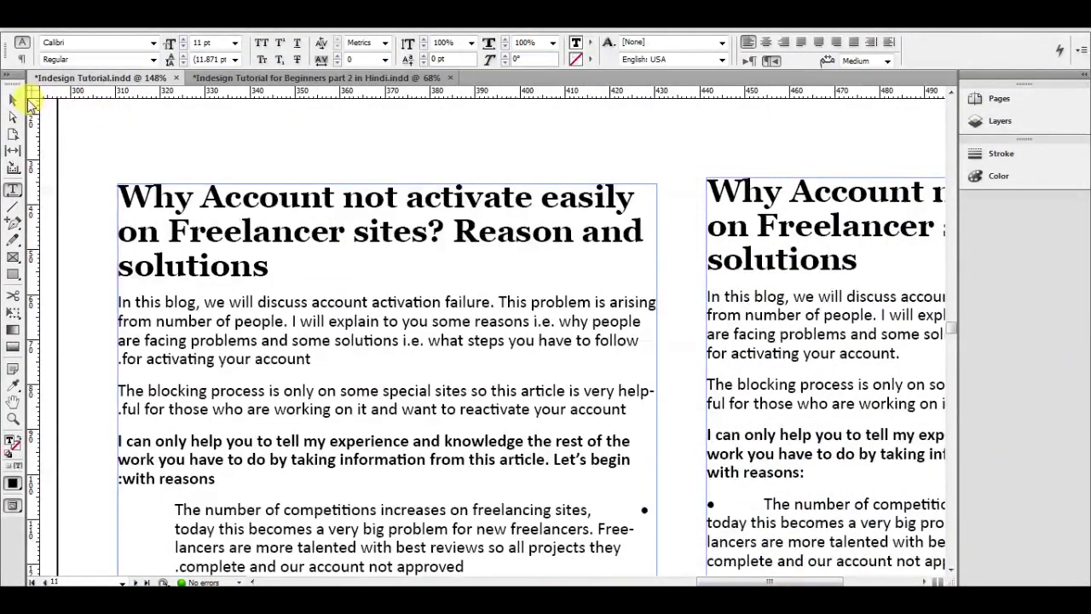
Move the frame with the pasted article up to X 311.1 mm and Y 27.333 mm
{"action": "left_click", "coordinate": [14, 101]}
{"action": "left_click", "coordinate": [316, 159]}
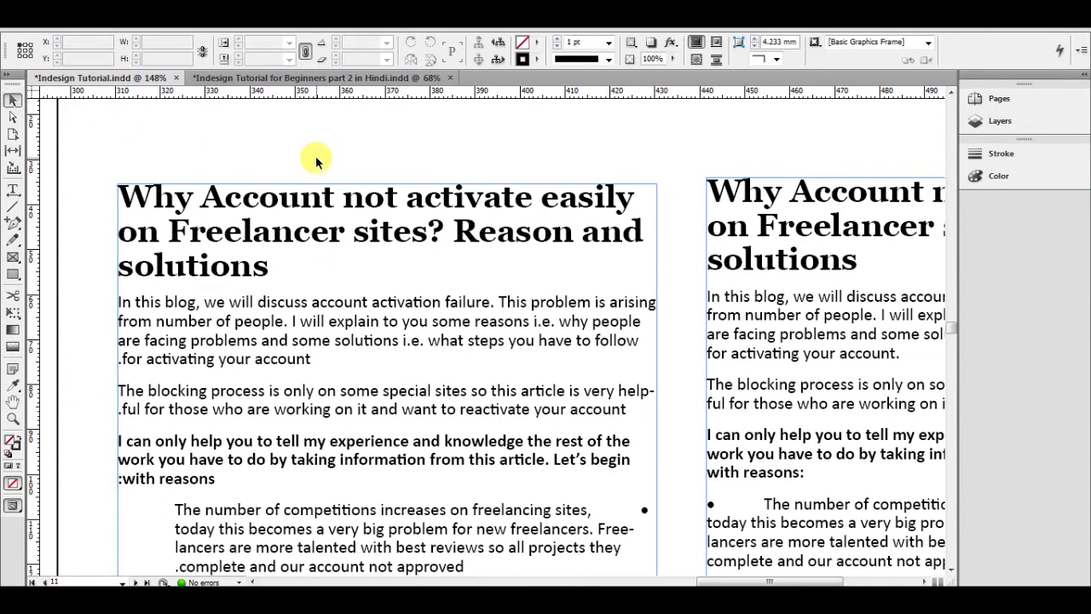
{"action": "left_click", "coordinate": [367, 293]}
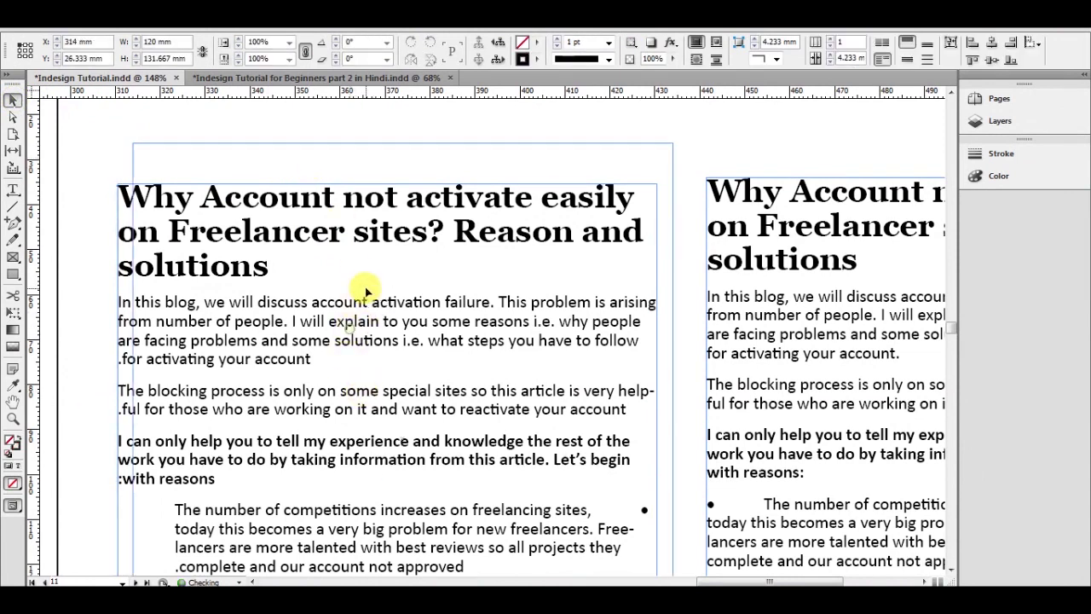
{"action": "left_click_drag", "start_coordinate": [367, 292], "coordinate": [378, 285]}
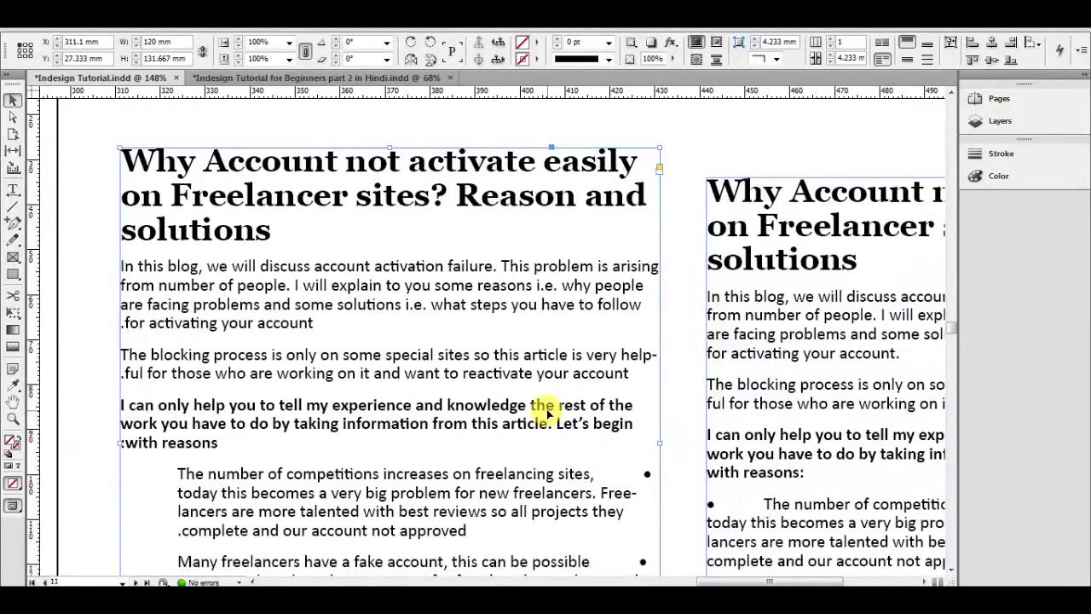
{"action": "key", "text": "alt+f"}
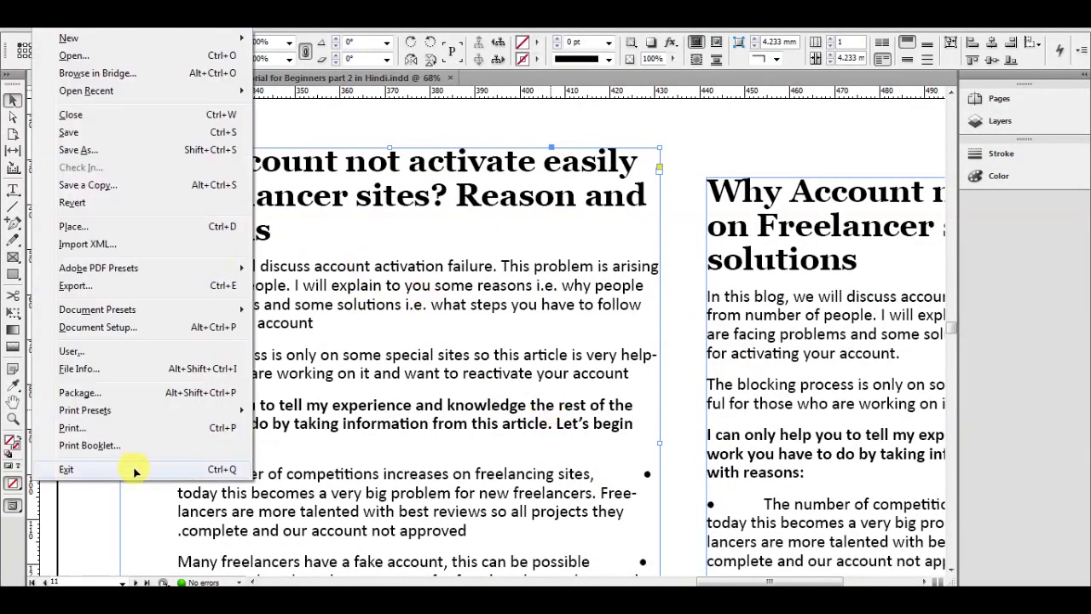
{"action": "left_click", "coordinate": [66, 469]}
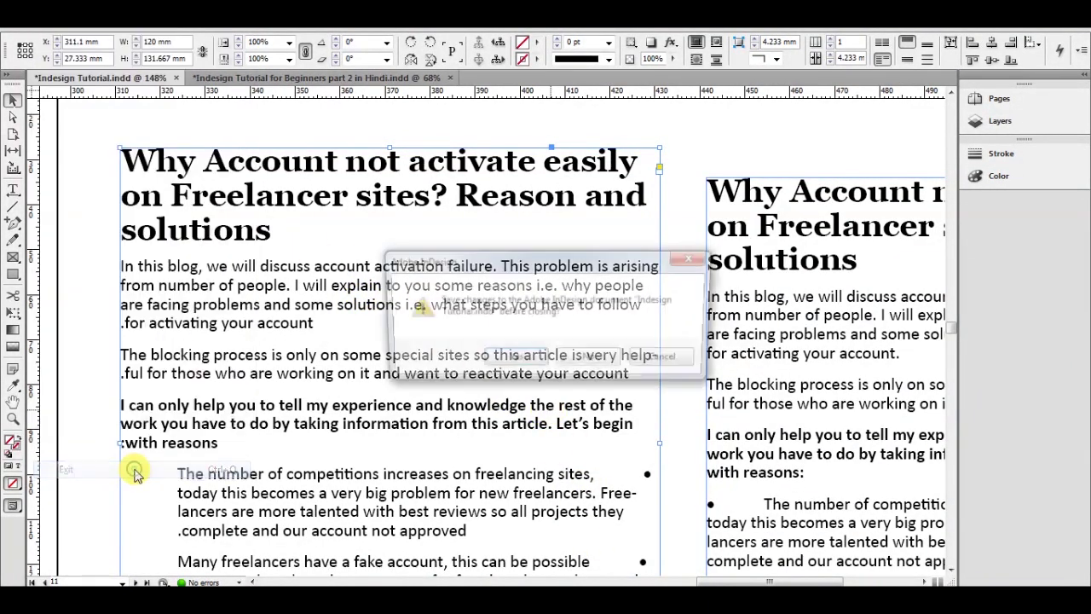
{"action": "left_click", "coordinate": [664, 360]}
Review the All Information and Text Only paste options in the Clipboard Handling preferences, discarding any change
{"action": "key", "text": "alt+e"}
{"action": "mouse_move", "coordinate": [186, 562]}
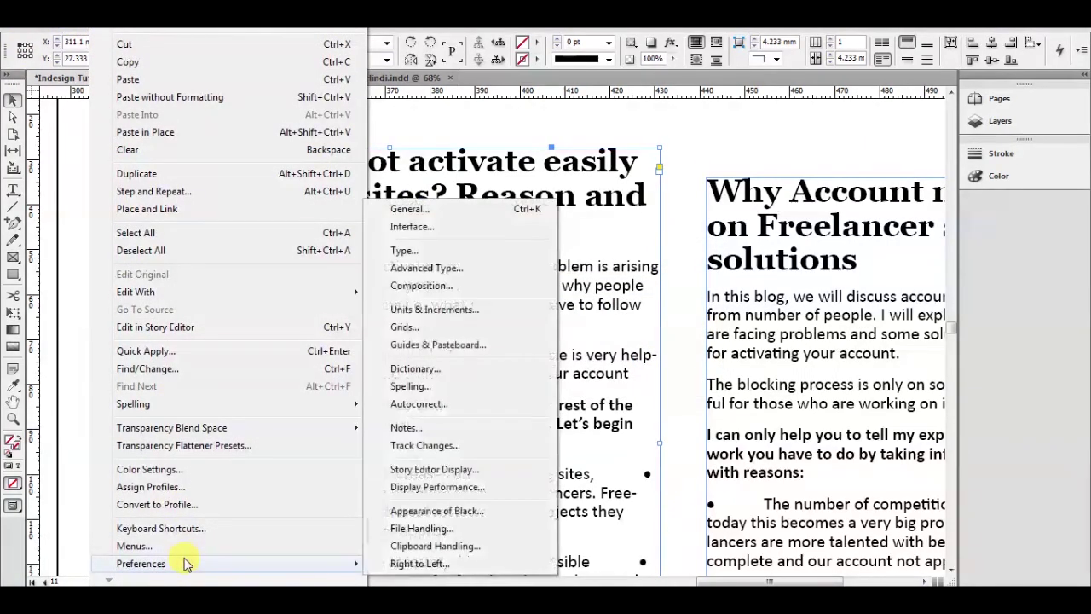
{"action": "left_click", "coordinate": [408, 209]}
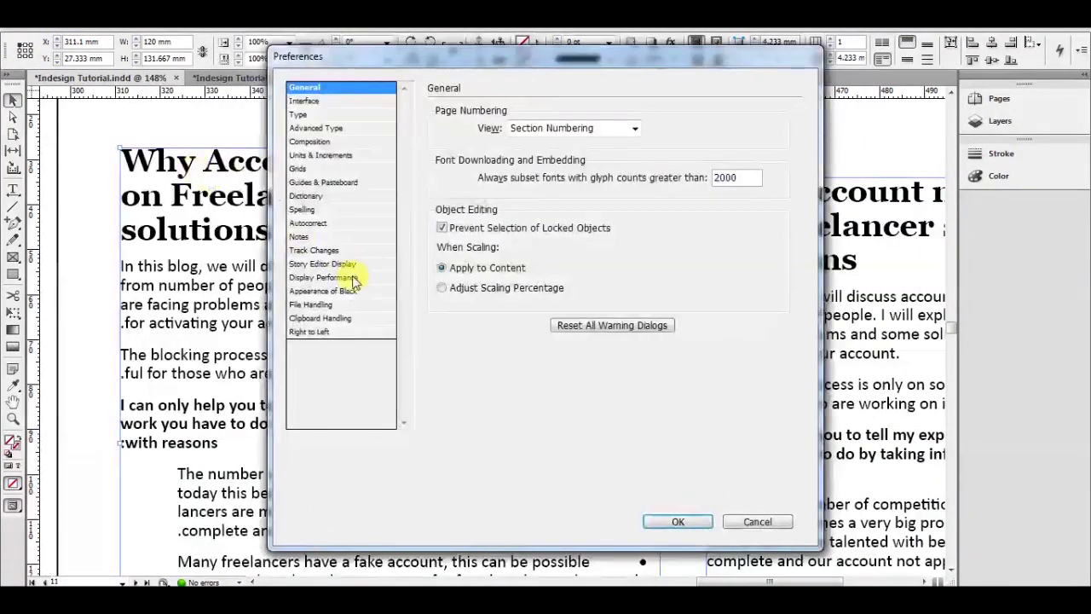
{"action": "left_click", "coordinate": [332, 319]}
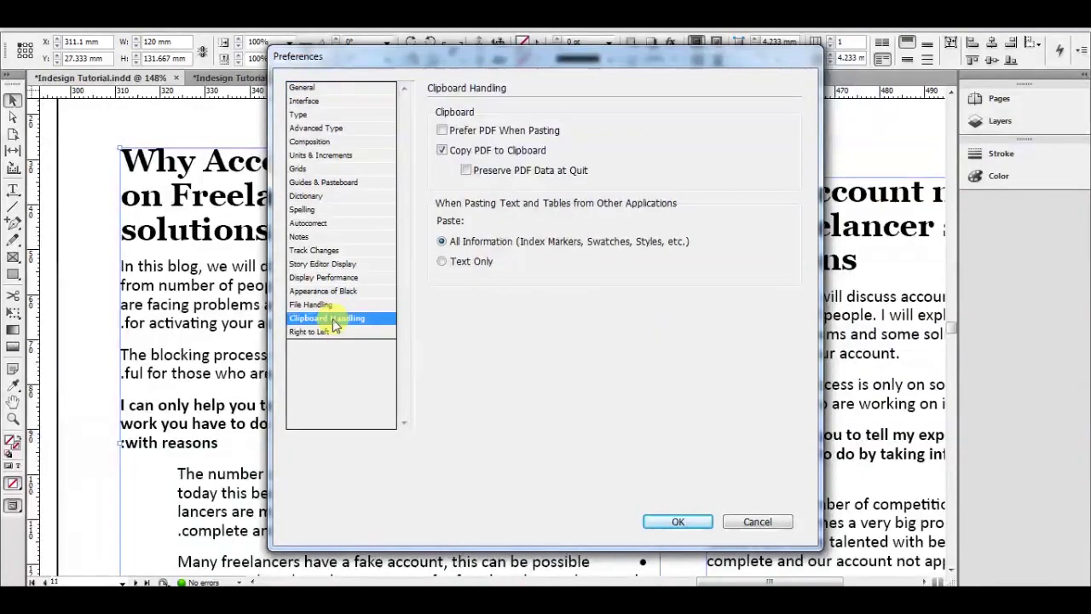
{"action": "left_click", "coordinate": [443, 261]}
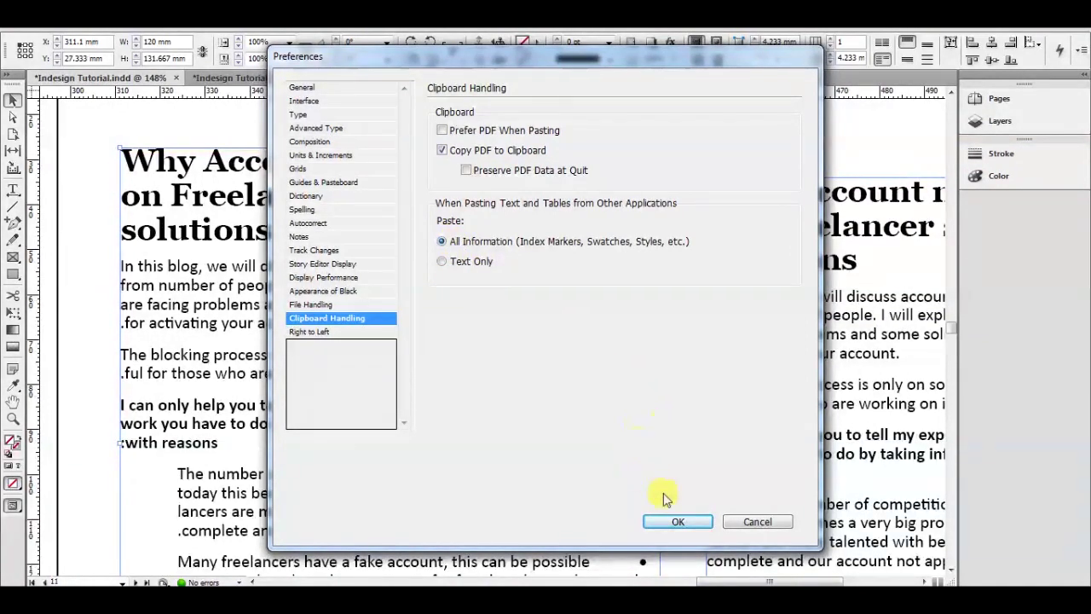
{"action": "left_click", "coordinate": [757, 521]}
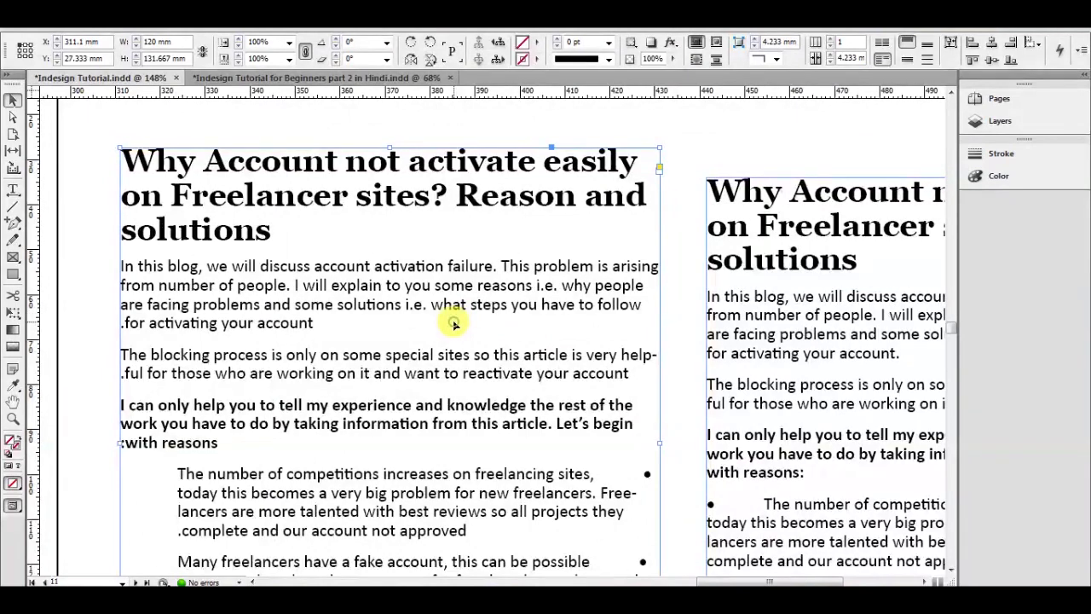
{"action": "key", "text": "ctrl+minus"}
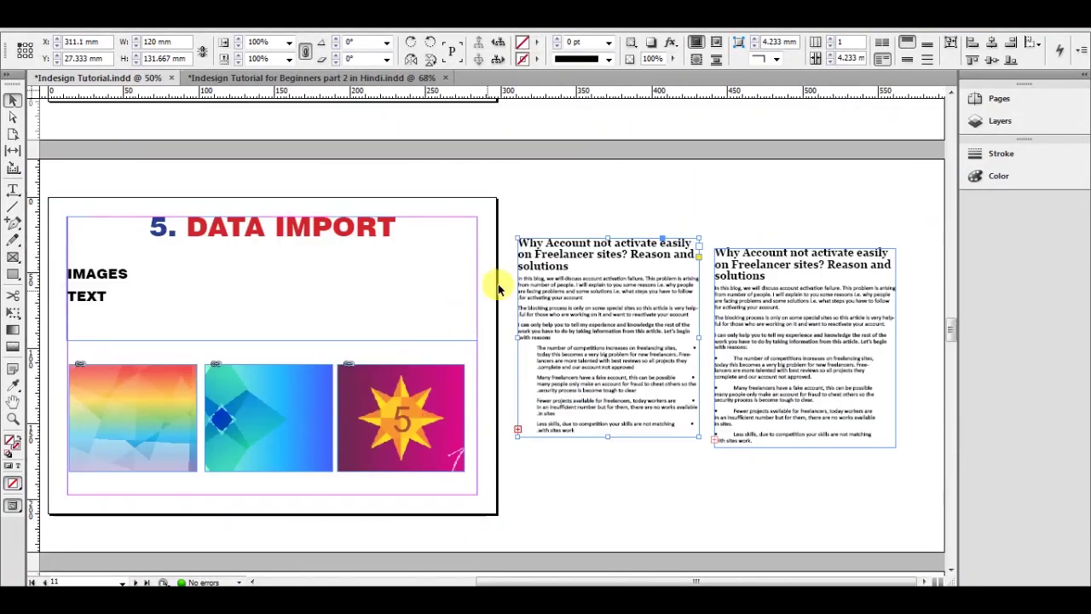
Delete both imported article text frames from the pasteboard beside the 5. Data Import page
{"action": "key", "text": "z"}
{"action": "left_click_drag", "start_coordinate": [523, 223], "coordinate": [770, 456]}
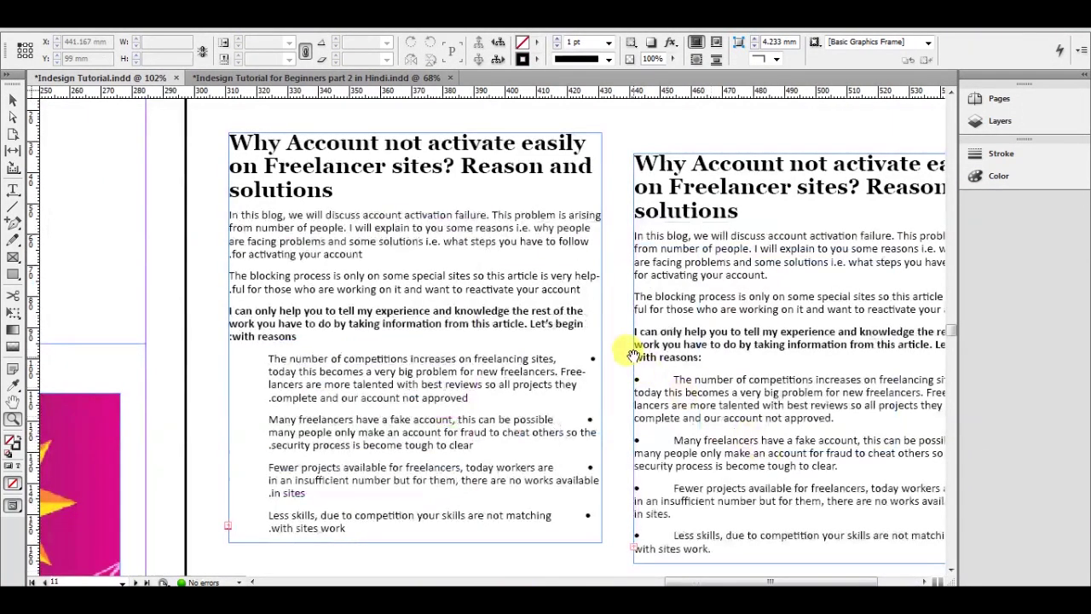
{"action": "left_click", "coordinate": [11, 102]}
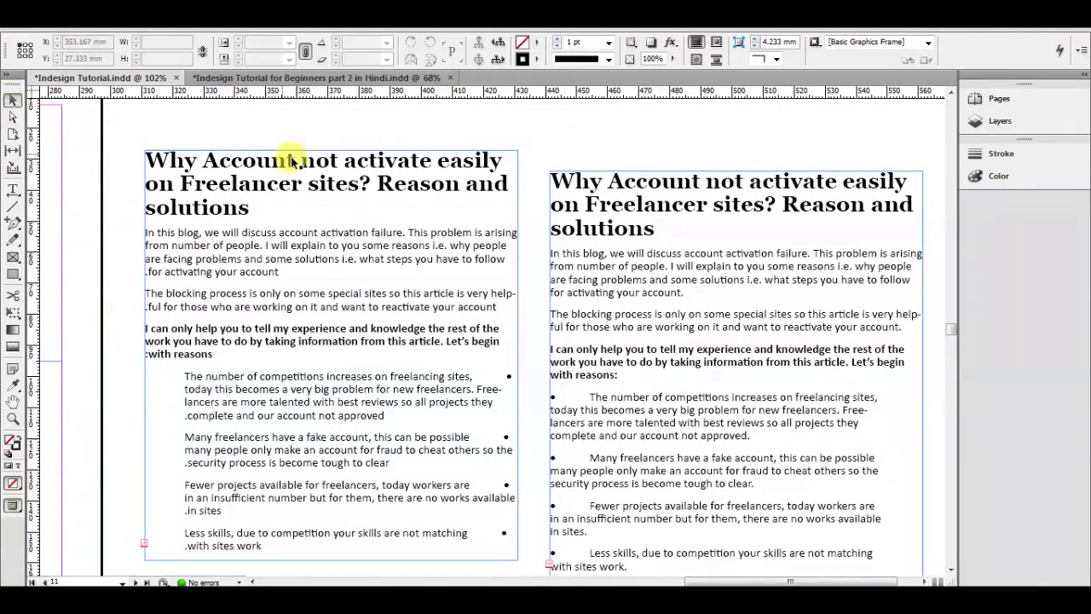
{"action": "left_click", "coordinate": [565, 197]}
{"action": "left_click", "coordinate": [605, 199]}
{"action": "key", "text": "Delete"}
{"action": "left_click", "coordinate": [462, 189]}
{"action": "key", "text": "Delete"}
{"action": "scroll", "coordinate": [463, 193], "scroll_direction": "left", "scroll_amount": 10}
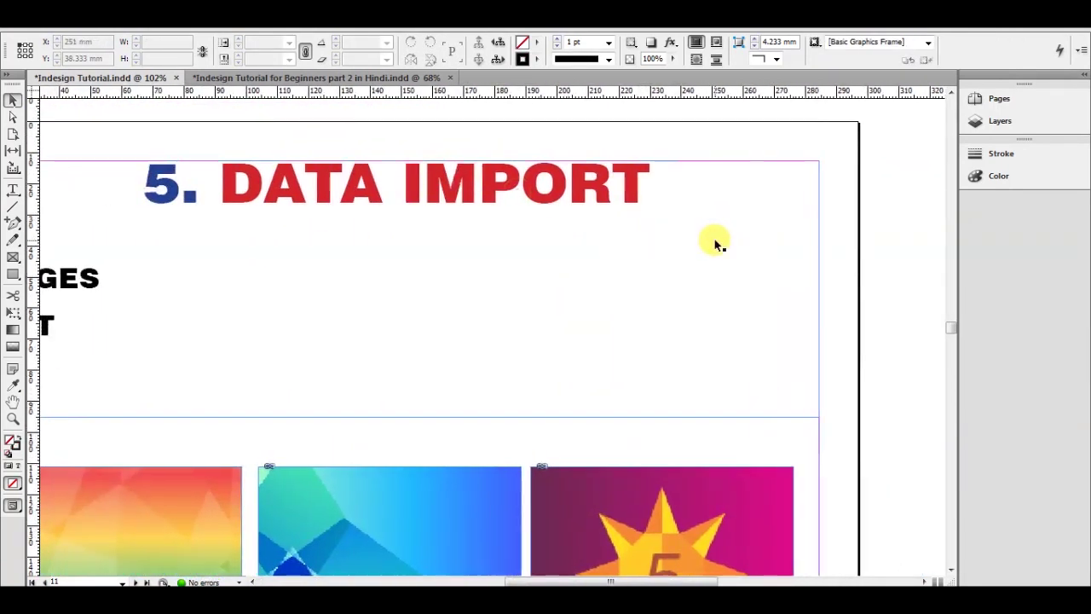
Go to the 6. Link Handling page, page 13 of the document
{"action": "scroll", "coordinate": [717, 244], "scroll_direction": "down", "scroll_amount": 2}
{"action": "left_click_drag", "start_coordinate": [730, 231], "coordinate": [636, 241]}
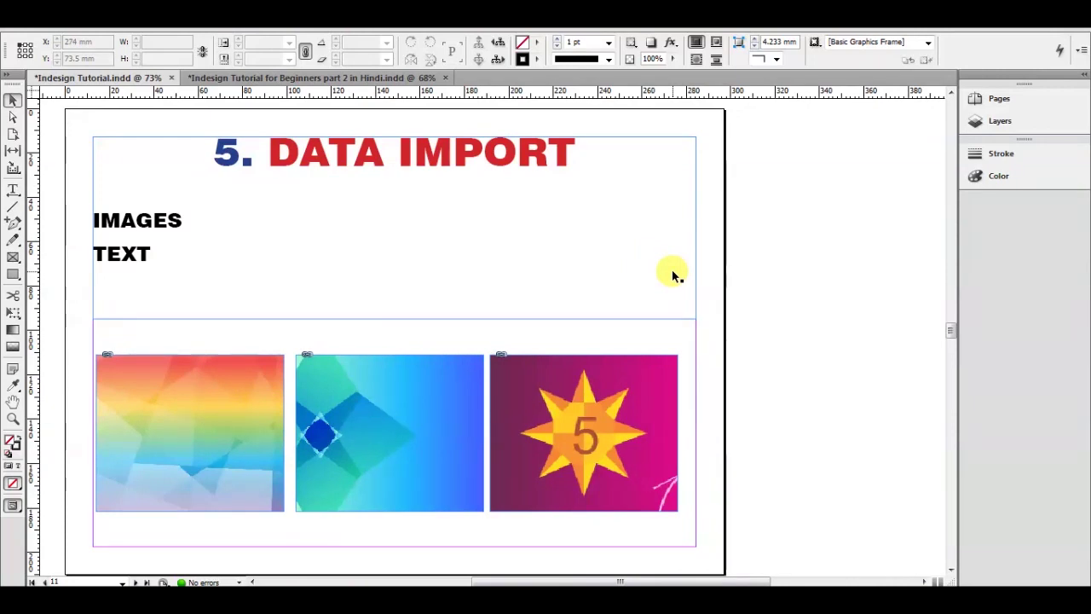
{"action": "key", "text": "shift+Page_Down"}
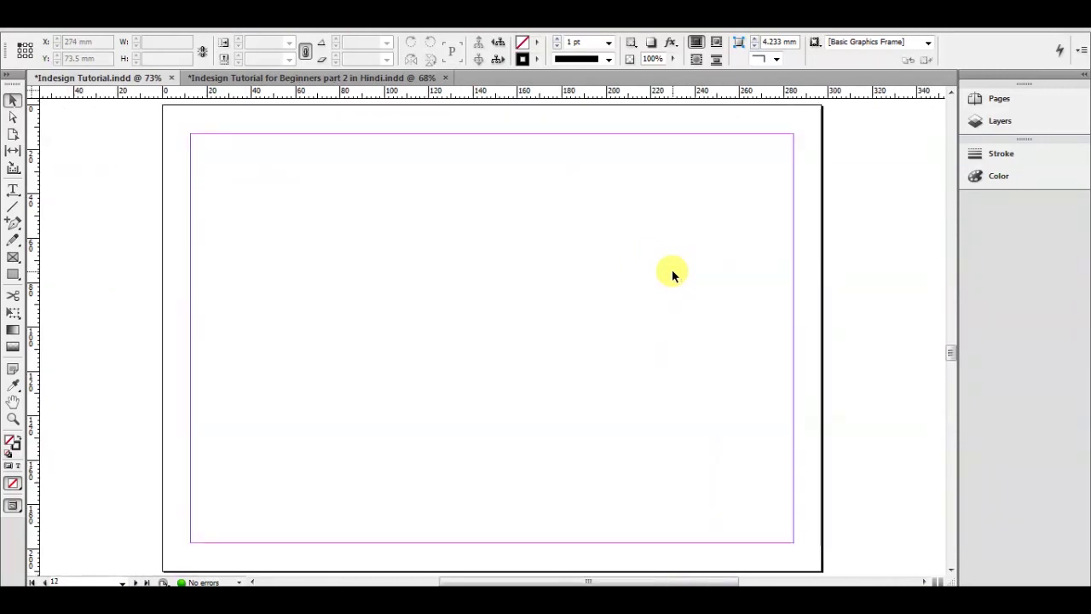
{"action": "key", "text": "shift+Page_Down"}
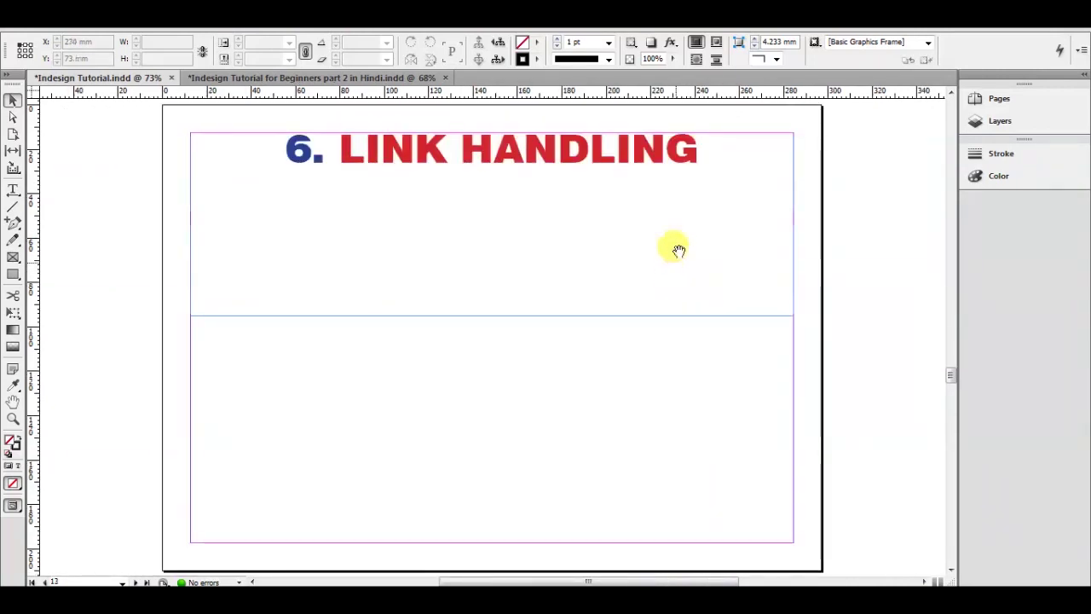
{"action": "left_click_drag", "start_coordinate": [678, 250], "coordinate": [559, 248]}
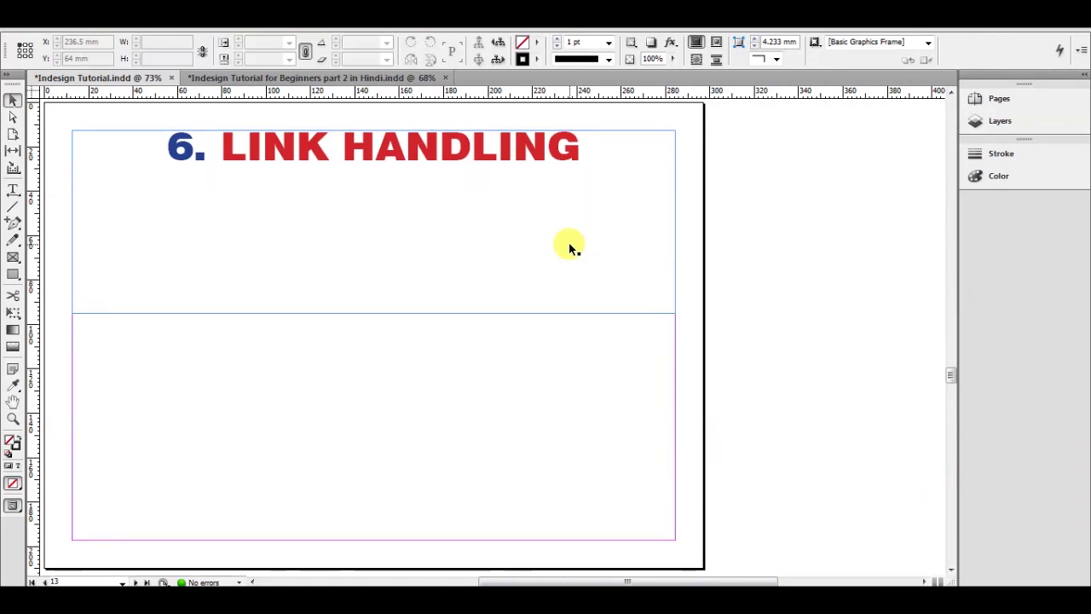
{"action": "key", "text": "h"}
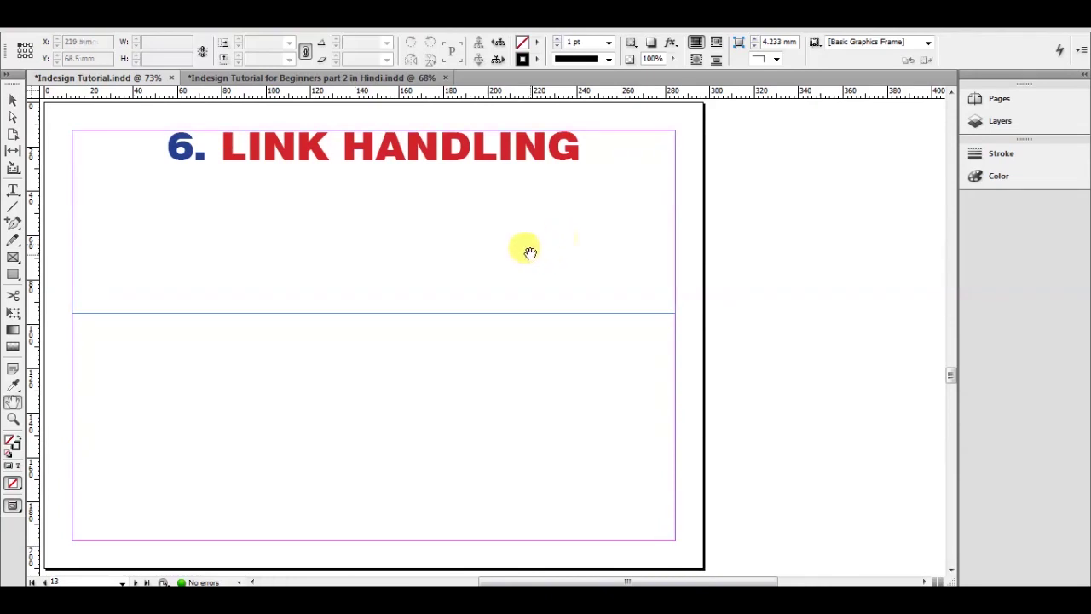
{"action": "left_click_drag", "start_coordinate": [528, 246], "coordinate": [565, 256]}
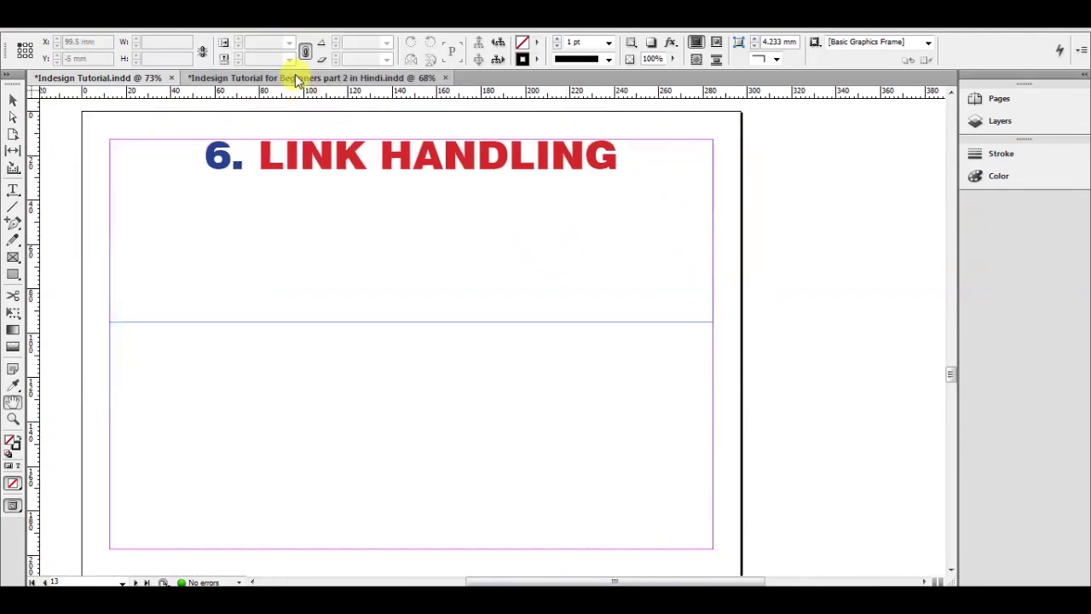
Return to the three images on the Data Import page, show the document's Links list beside them, and enlarge it
{"action": "left_click_drag", "start_coordinate": [638, 336], "coordinate": [616, 281]}
{"action": "scroll", "coordinate": [587, 207], "scroll_direction": "up", "scroll_amount": 10}
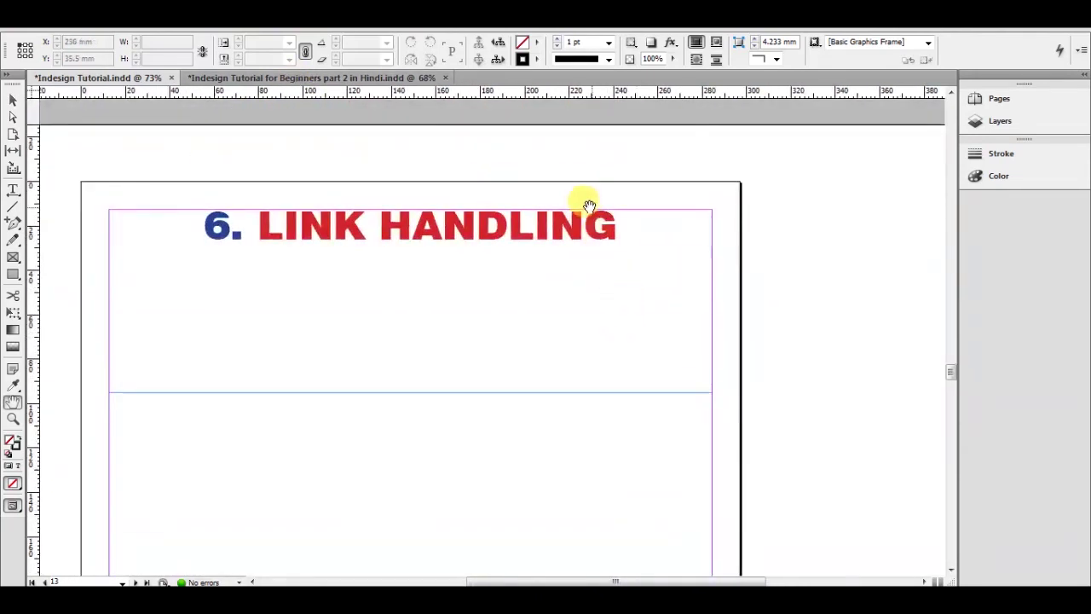
{"action": "left_click_drag", "start_coordinate": [560, 330], "coordinate": [558, 528]}
{"action": "scroll", "coordinate": [554, 342], "scroll_direction": "up", "scroll_amount": 3}
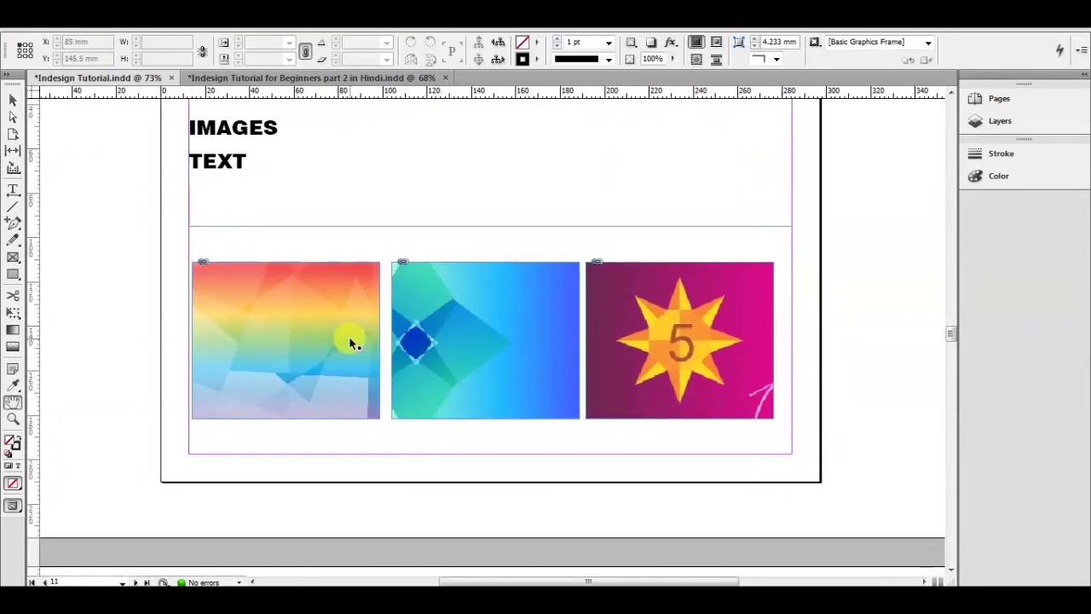
{"action": "left_click", "coordinate": [13, 100]}
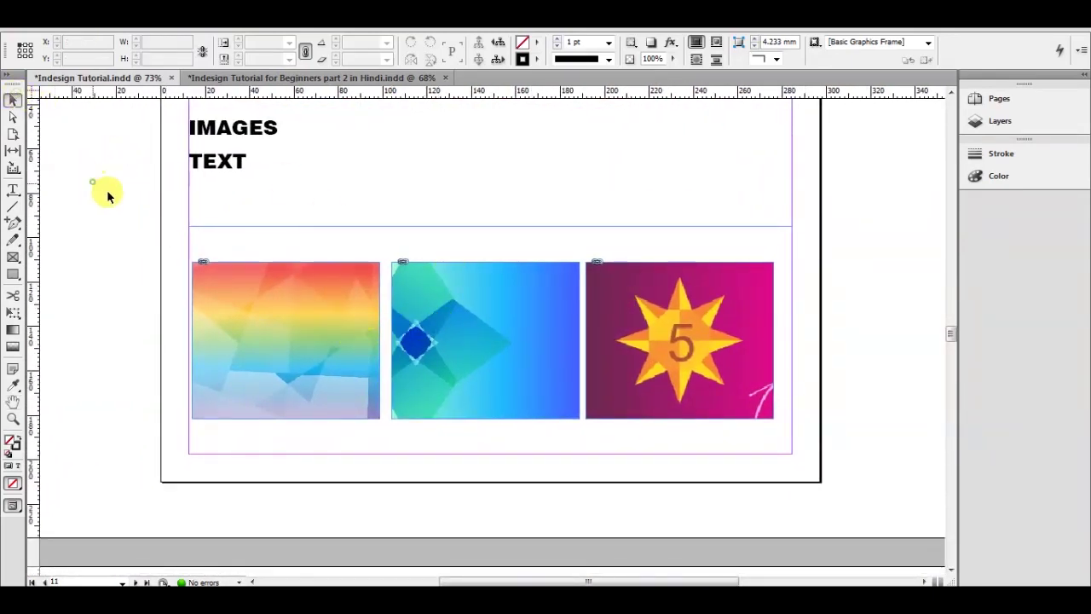
{"action": "key", "text": "ctrl+shift+d"}
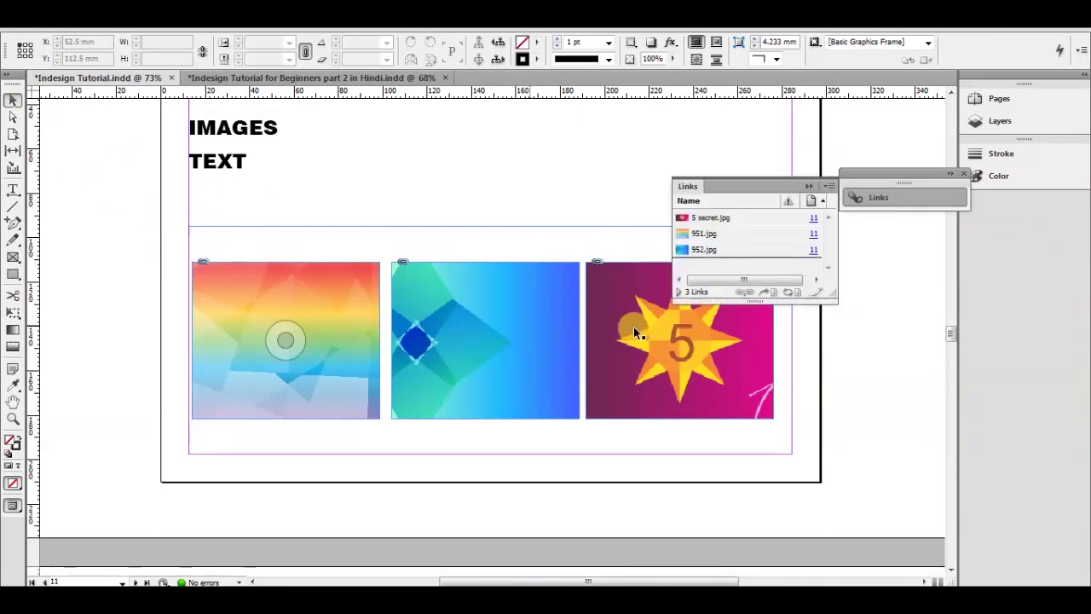
{"action": "left_click_drag", "start_coordinate": [740, 186], "coordinate": [889, 143]}
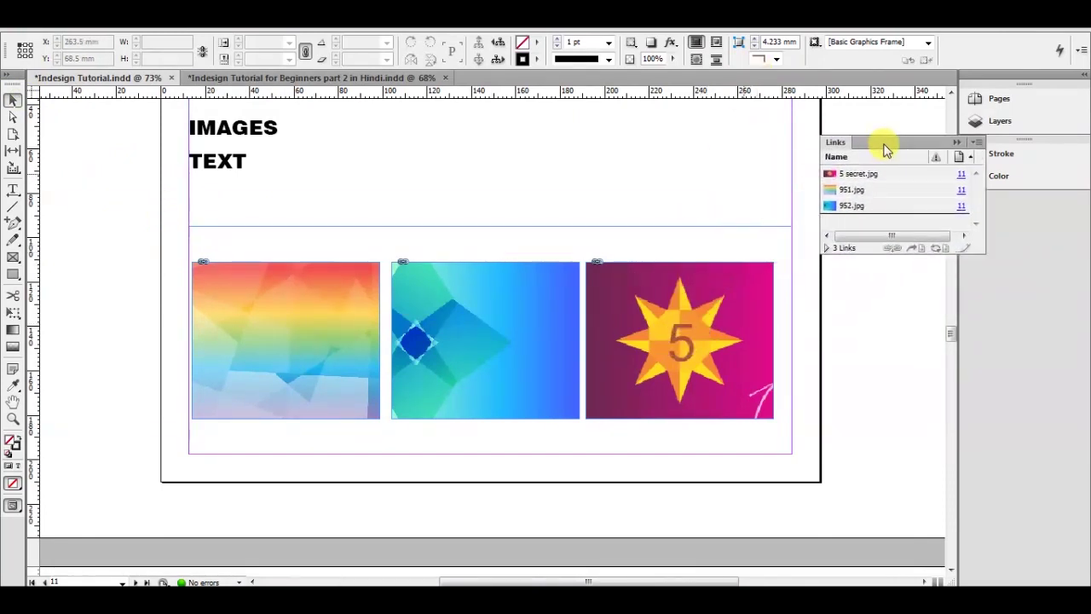
{"action": "left_click_drag", "start_coordinate": [878, 256], "coordinate": [855, 449]}
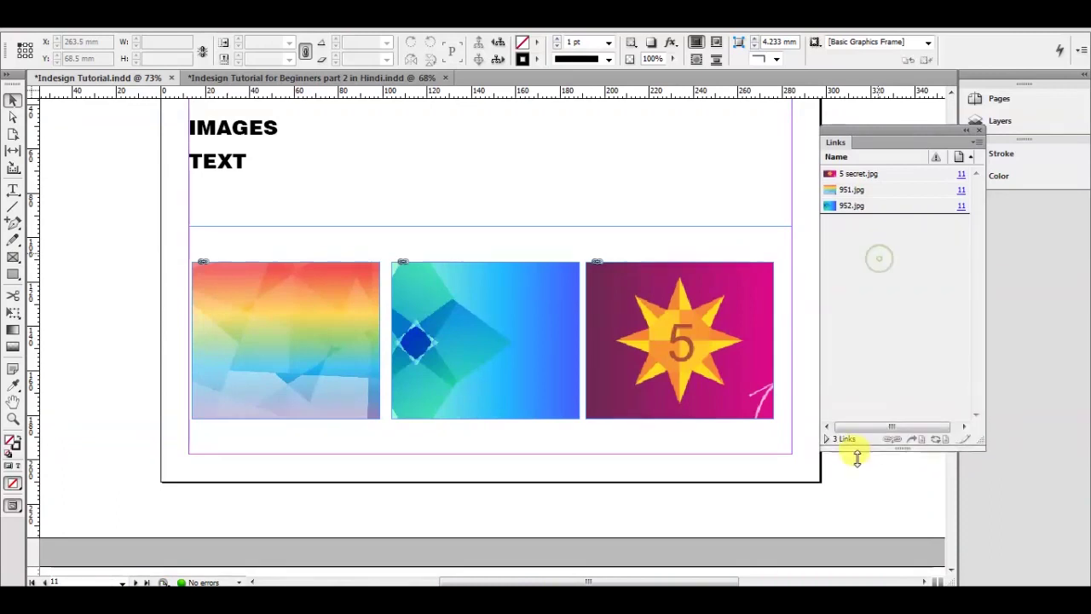
Select the link entry of the rainbow image, 951.jpg, and inspect the placed images up close
{"action": "left_click", "coordinate": [880, 175]}
{"action": "left_click", "coordinate": [874, 191]}
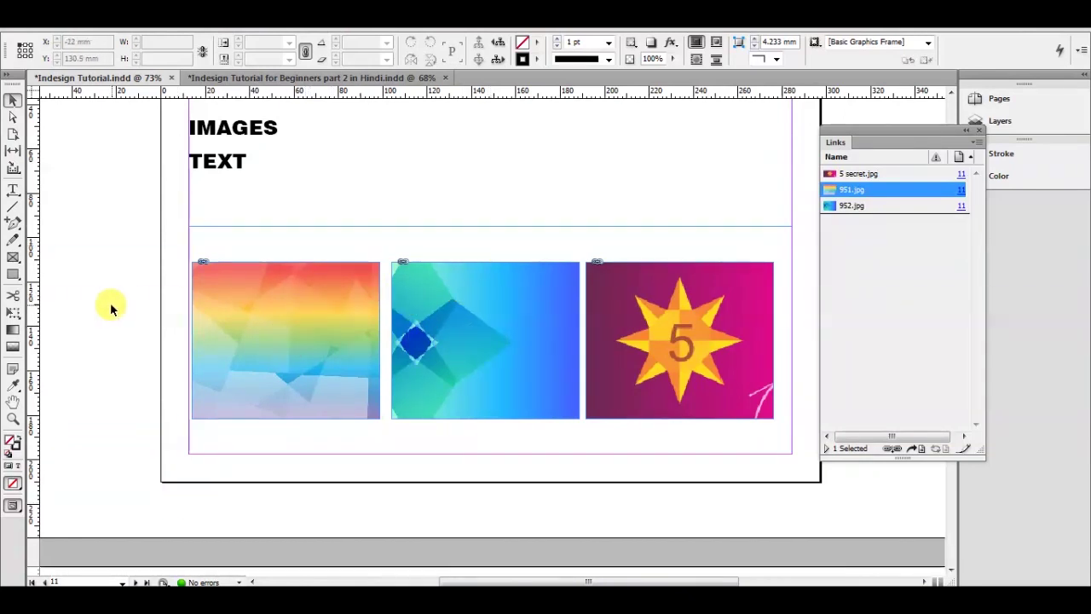
{"action": "key", "text": "z"}
{"action": "left_click_drag", "start_coordinate": [93, 201], "coordinate": [770, 439]}
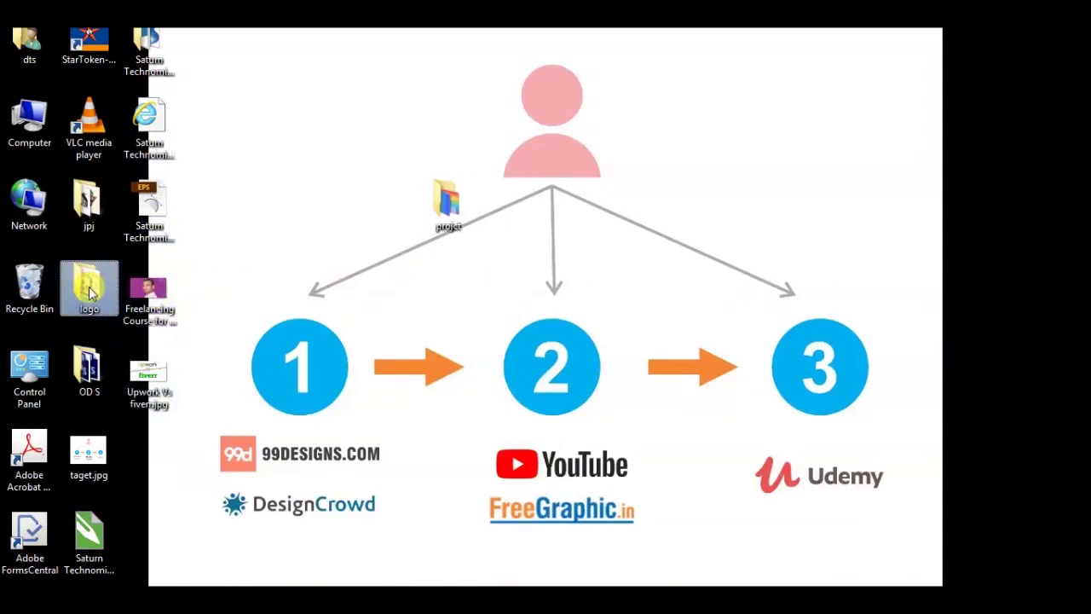
Open the projct folder on the desktop and show its files as large thumbnails
{"action": "key", "text": "p"}
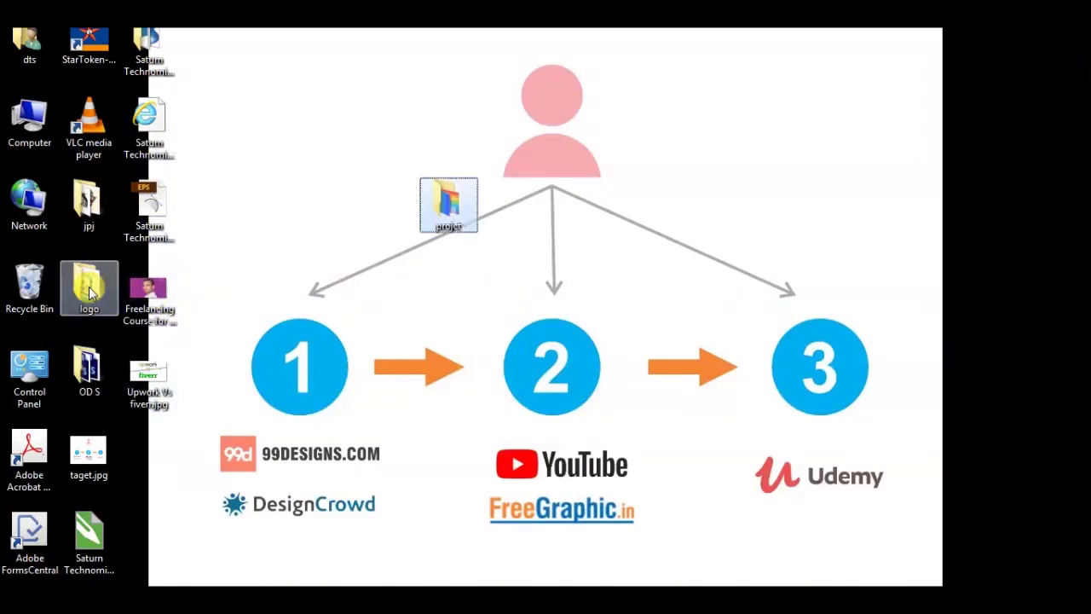
{"action": "double_click", "coordinate": [447, 201]}
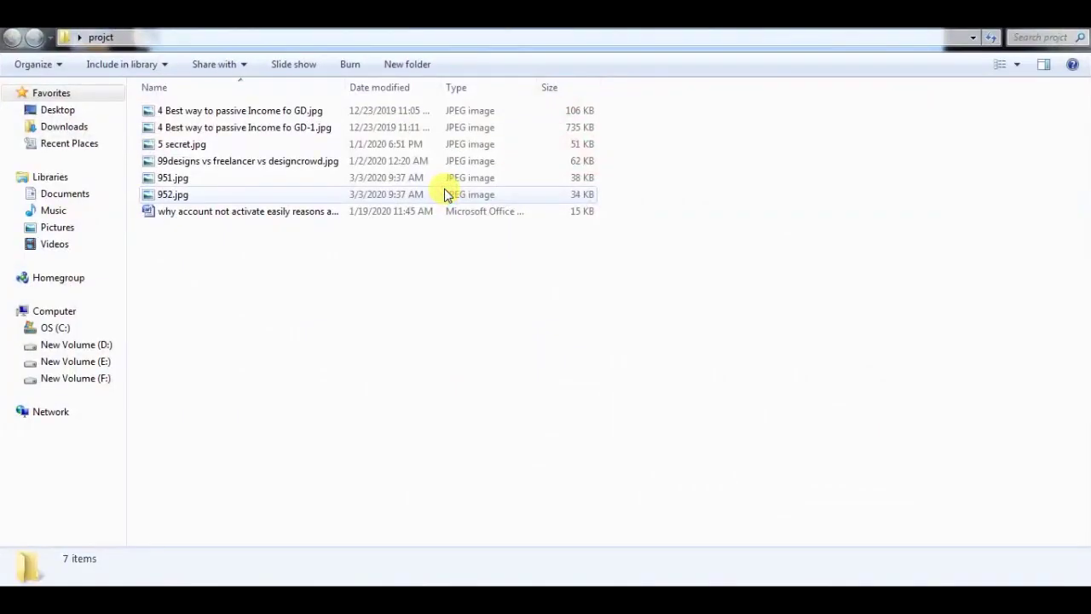
{"action": "left_click", "coordinate": [1017, 65]}
{"action": "left_click", "coordinate": [1027, 36]}
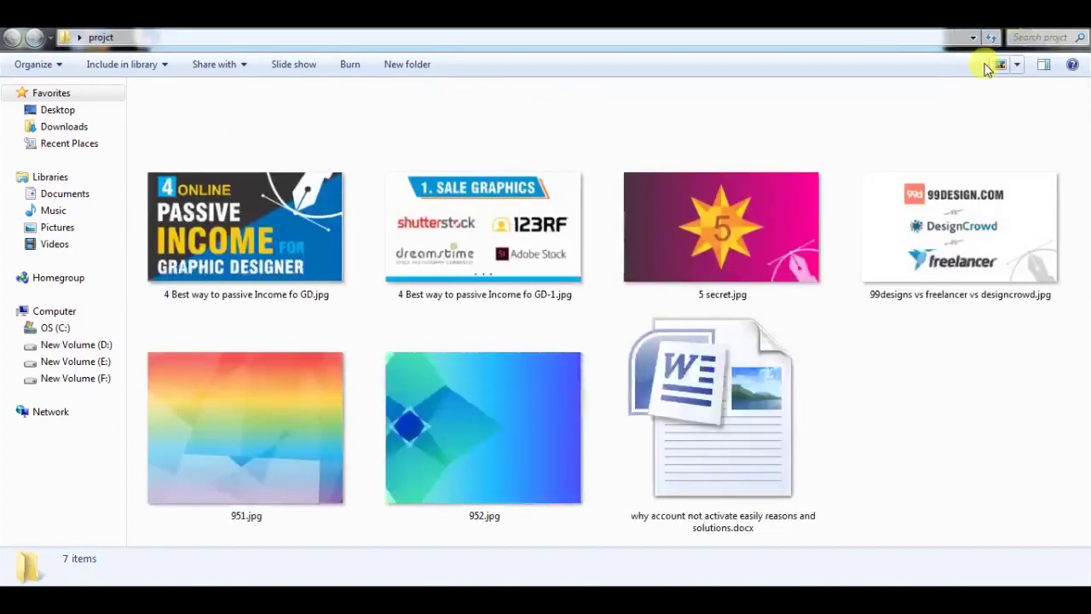
Open the rainbow image 951.jpg from the projct folder in Photoshop
{"action": "left_click", "coordinate": [299, 399]}
{"action": "right_click", "coordinate": [298, 399]}
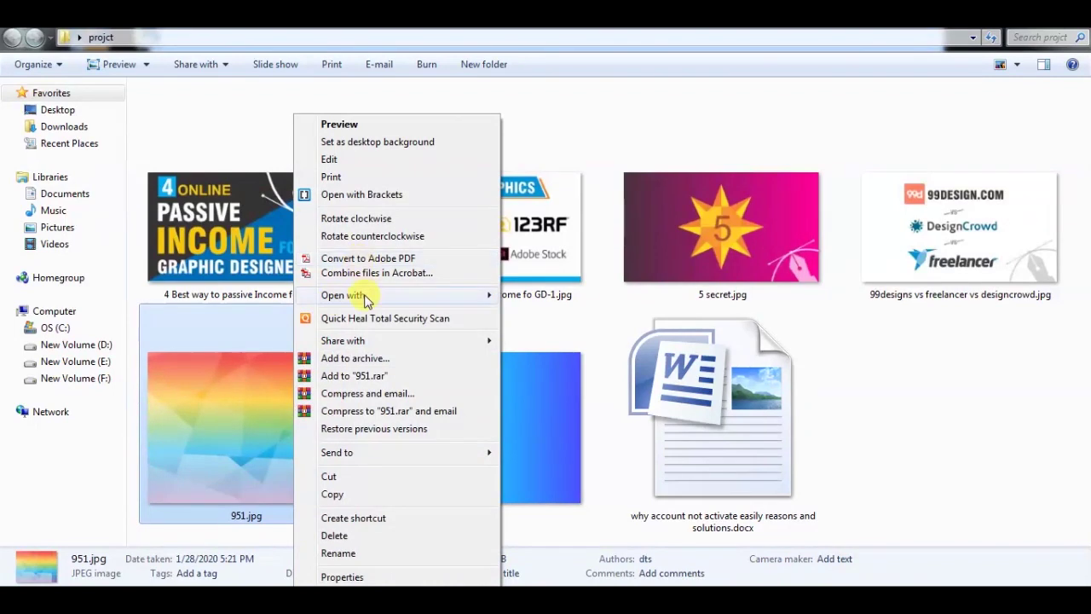
{"action": "mouse_move", "coordinate": [366, 295]}
{"action": "left_click", "coordinate": [516, 313]}
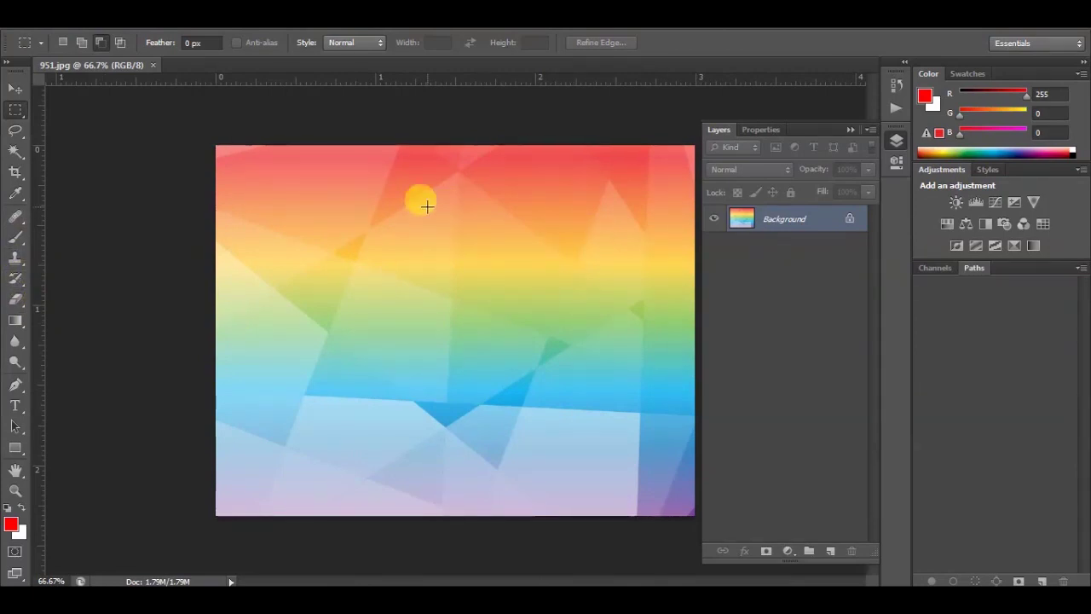
Convert 951.jpg to Grayscale mode, discarding its color information
{"action": "left_click", "coordinate": [108, 29]}
{"action": "mouse_move", "coordinate": [117, 32]}
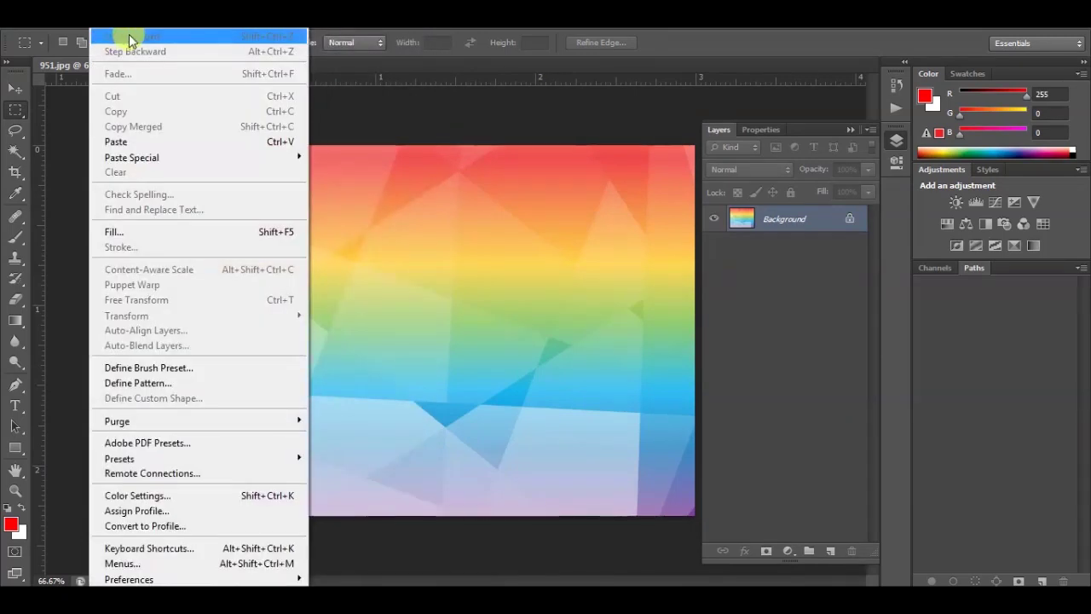
{"action": "left_click", "coordinate": [122, 36]}
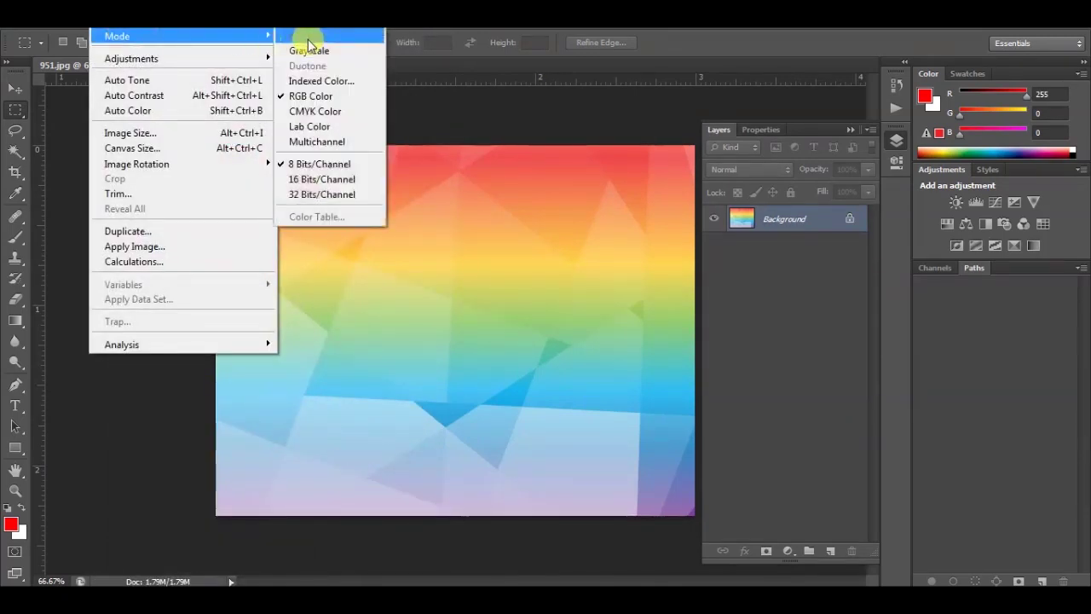
{"action": "left_click", "coordinate": [314, 53]}
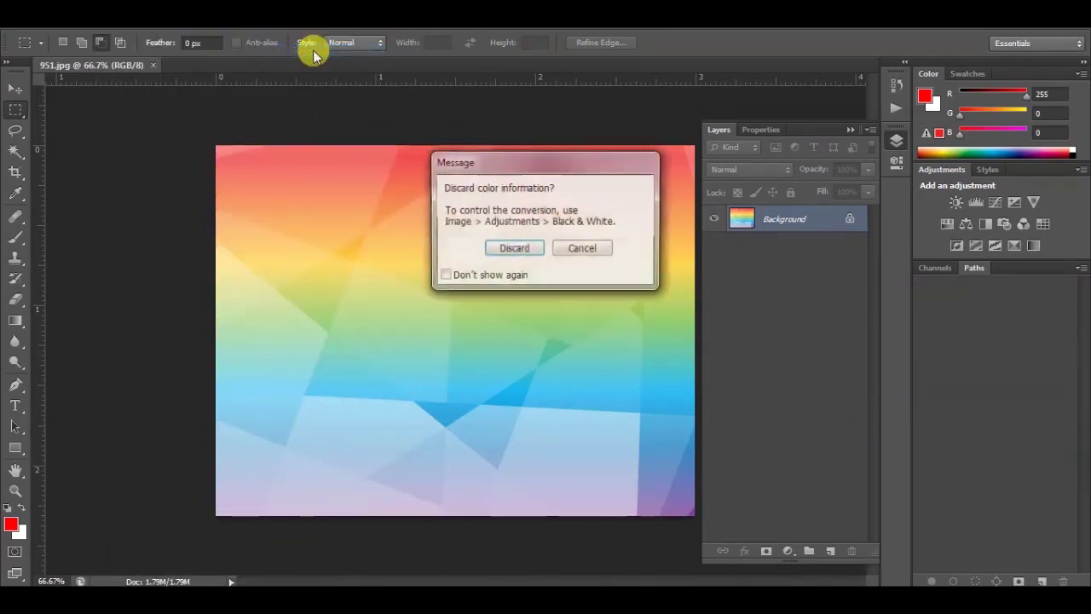
{"action": "key", "text": "Return"}
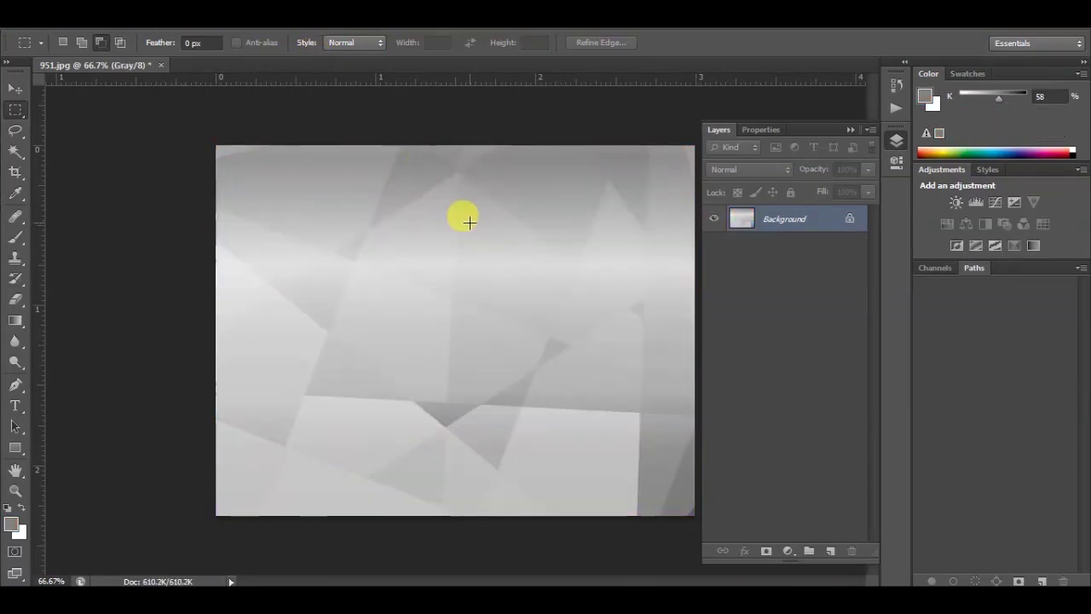
Close 951.jpg, saving its changes as a JPEG
{"action": "key", "text": "alt+f"}
{"action": "key", "text": "c"}
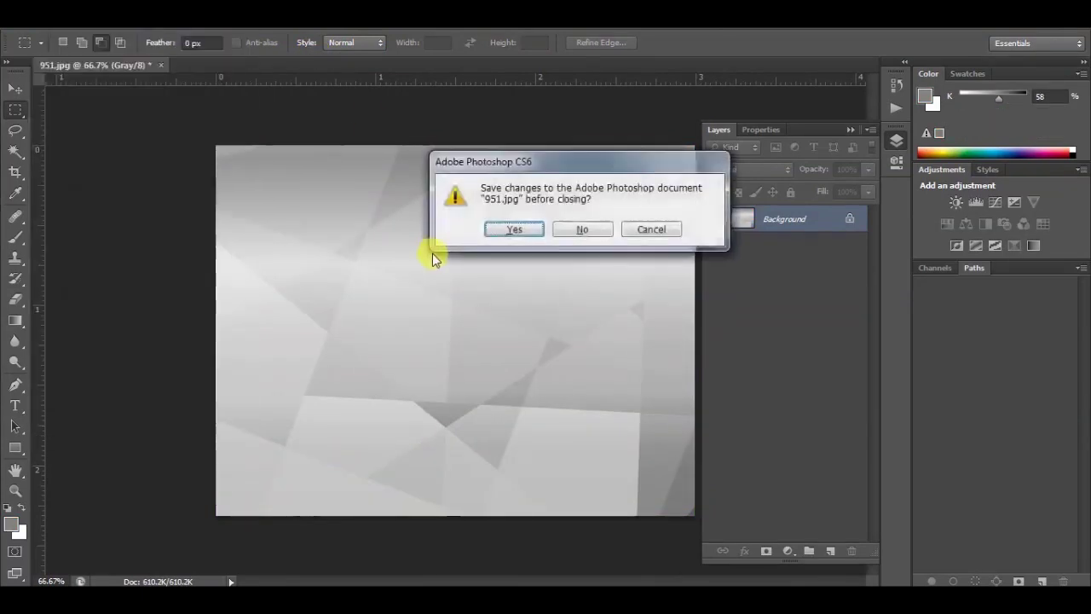
{"action": "left_click", "coordinate": [487, 234]}
{"action": "left_click", "coordinate": [657, 154]}
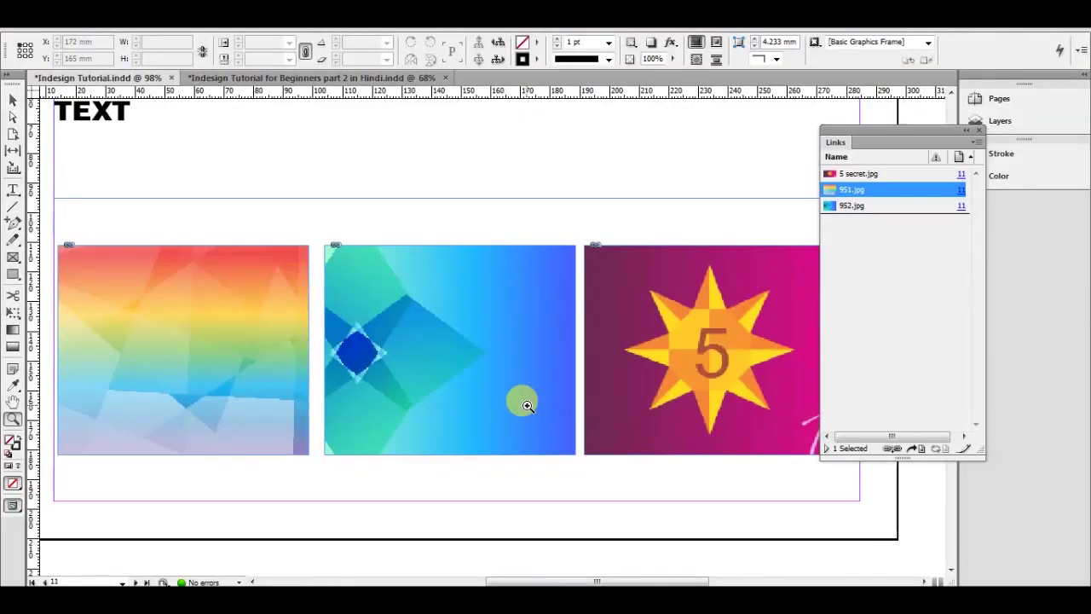
Switch back to InDesign, check the three placed images, and select the 952.jpg link
{"action": "scroll", "coordinate": [332, 201], "scroll_direction": "left", "scroll_amount": 3}
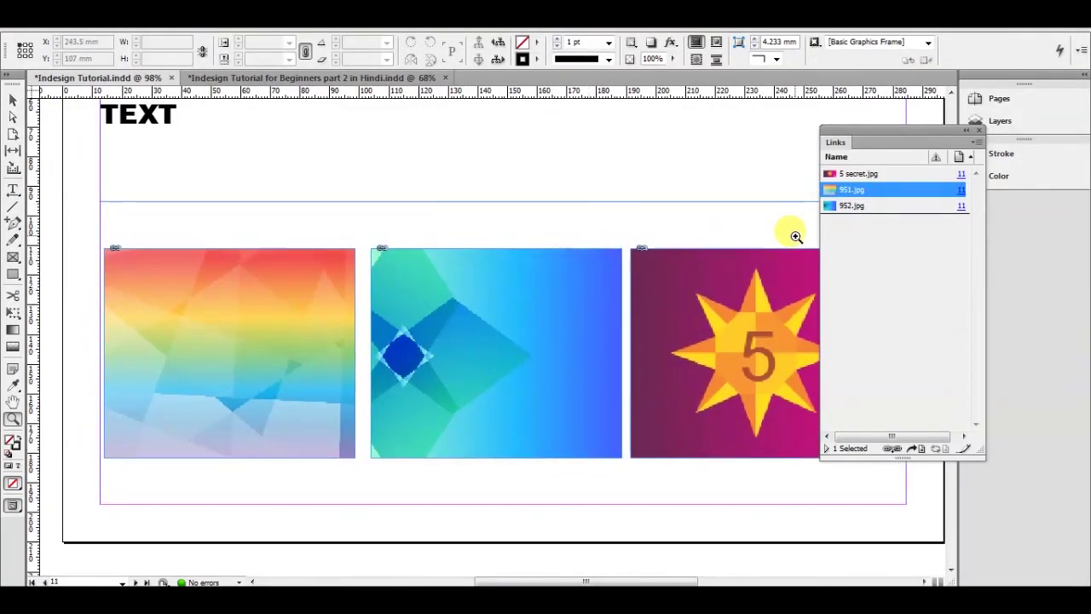
{"action": "left_click", "coordinate": [590, 230]}
{"action": "scroll", "coordinate": [577, 273], "scroll_direction": "down", "scroll_amount": 3}
{"action": "scroll", "coordinate": [489, 264], "scroll_direction": "left", "scroll_amount": 4}
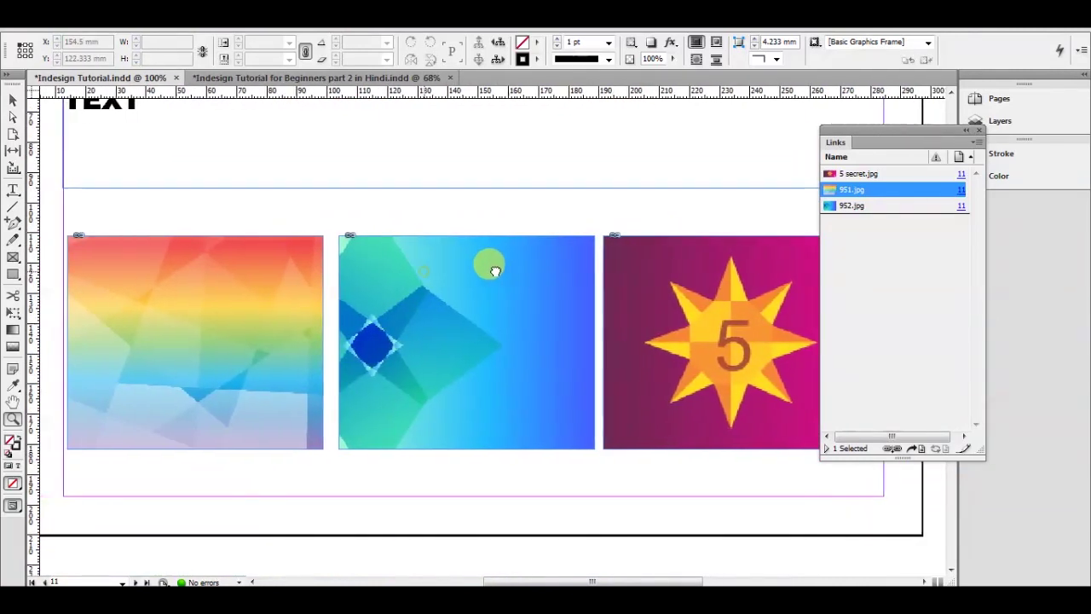
{"action": "left_click", "coordinate": [888, 207]}
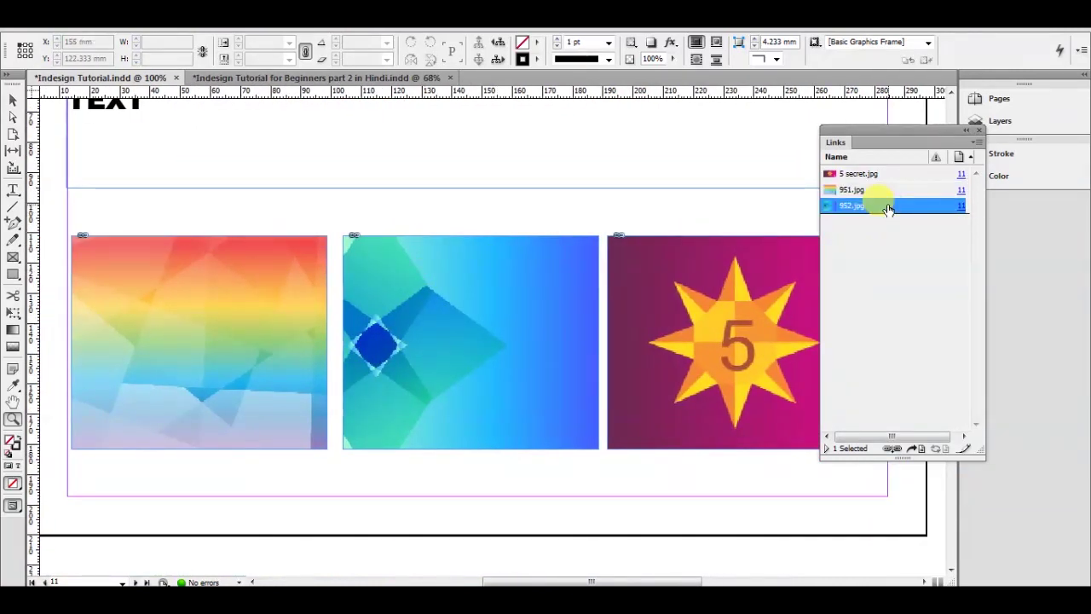
{"action": "key", "text": "ctrl+0"}
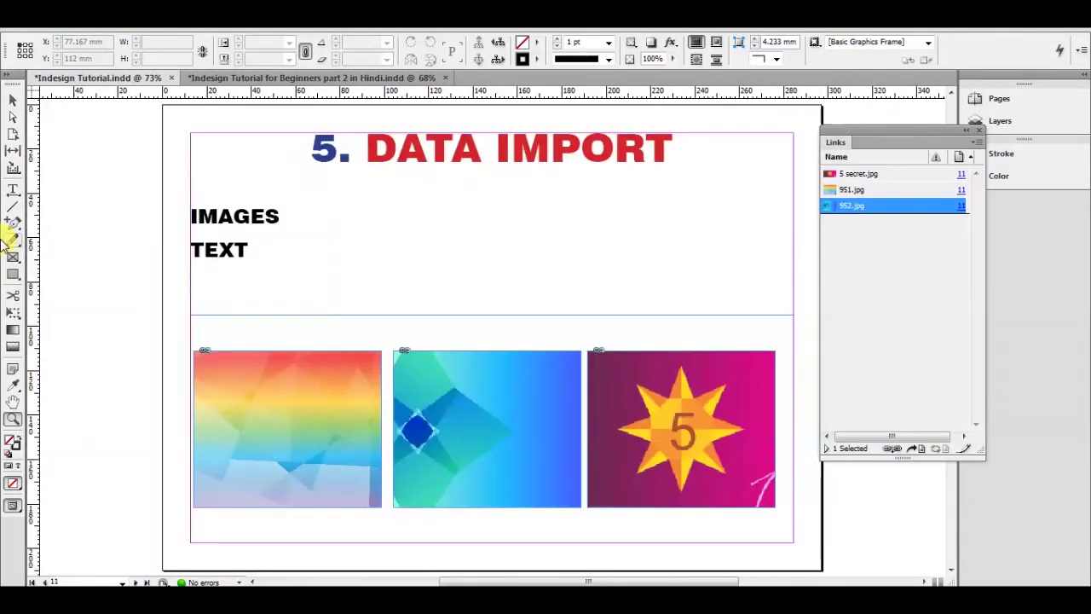
Select the rainbow image on the page and show the link information for 951.jpg
{"action": "left_click", "coordinate": [268, 397]}
{"action": "scroll", "coordinate": [220, 282], "scroll_direction": "right", "scroll_amount": 5}
{"action": "left_click", "coordinate": [12, 100]}
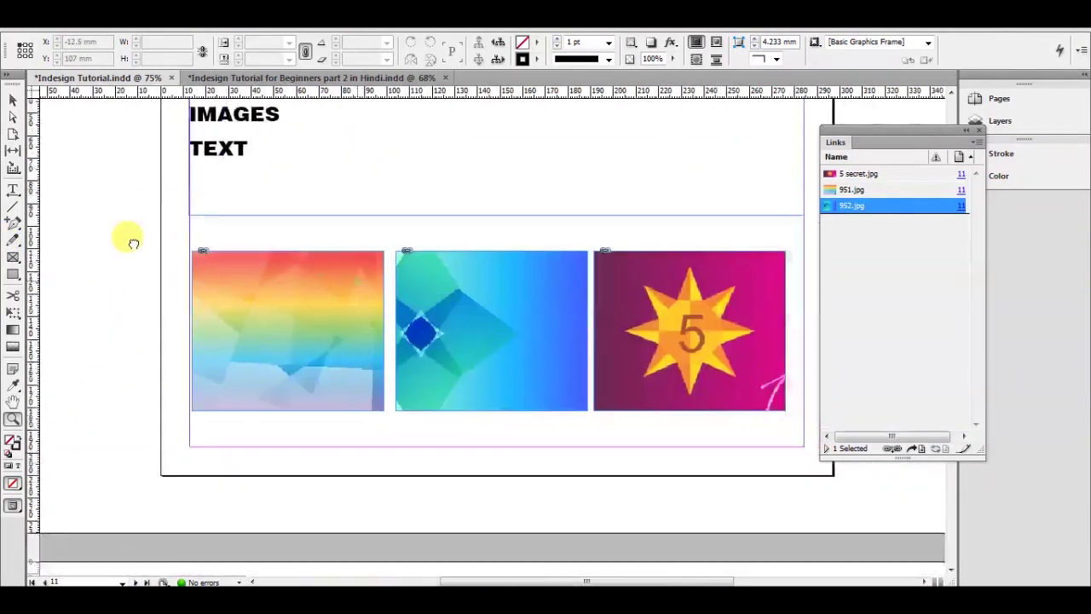
{"action": "left_click", "coordinate": [270, 259]}
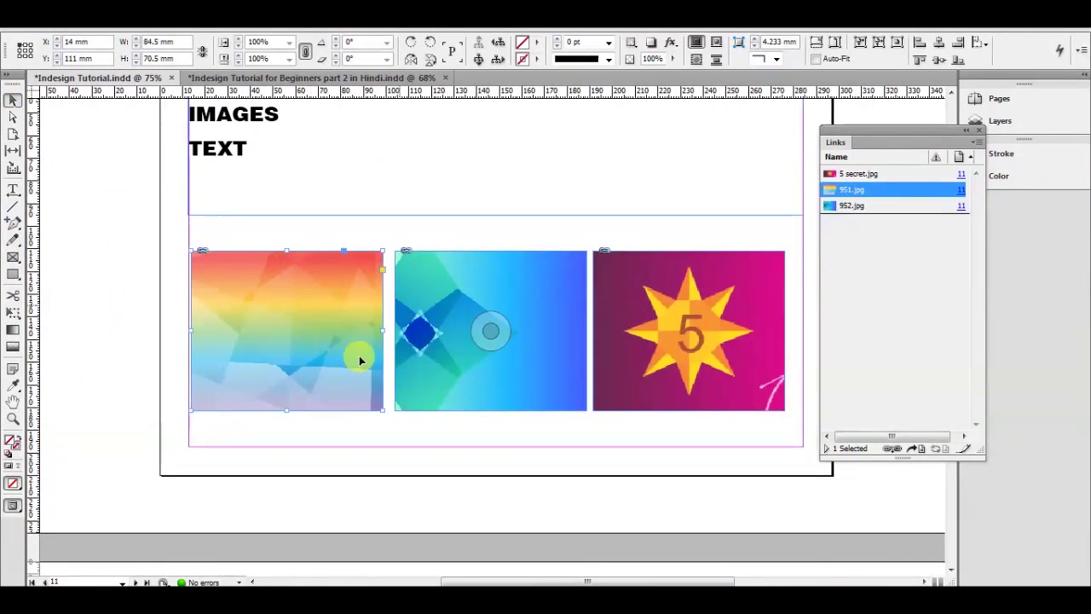
{"action": "left_click", "coordinate": [853, 208]}
{"action": "double_click", "coordinate": [861, 190]}
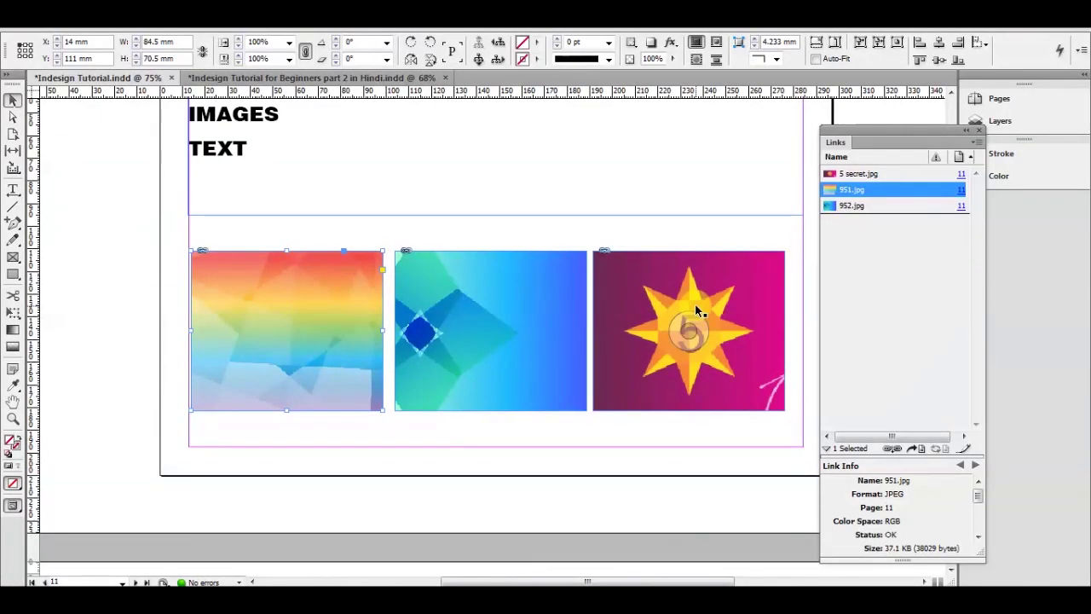
Select the star image on the page, show the link information for 951.jpg, and save the document
{"action": "left_click", "coordinate": [695, 307]}
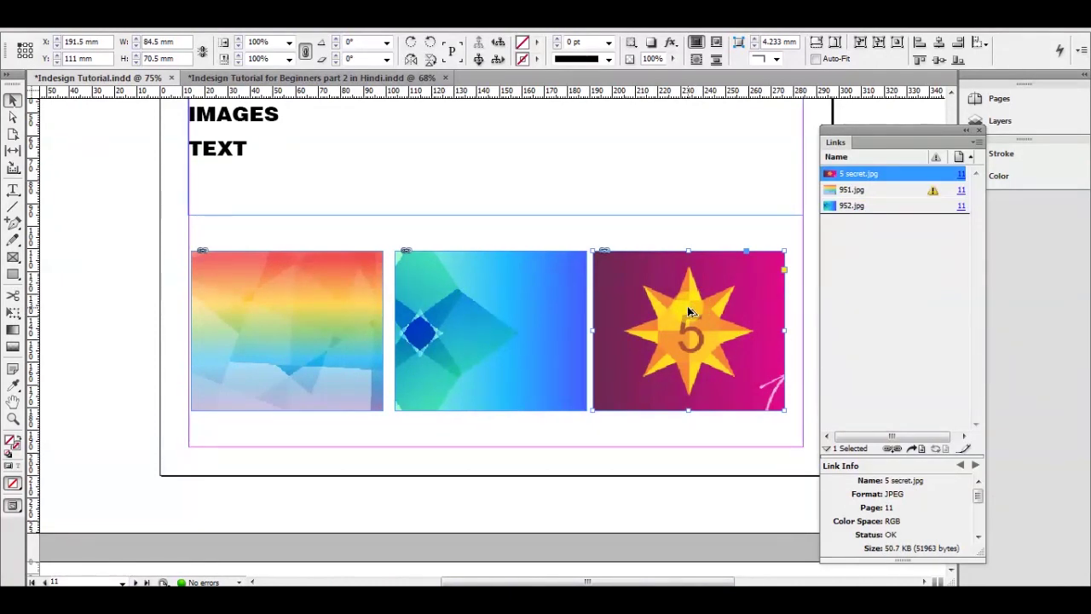
{"action": "key", "text": "alt+f"}
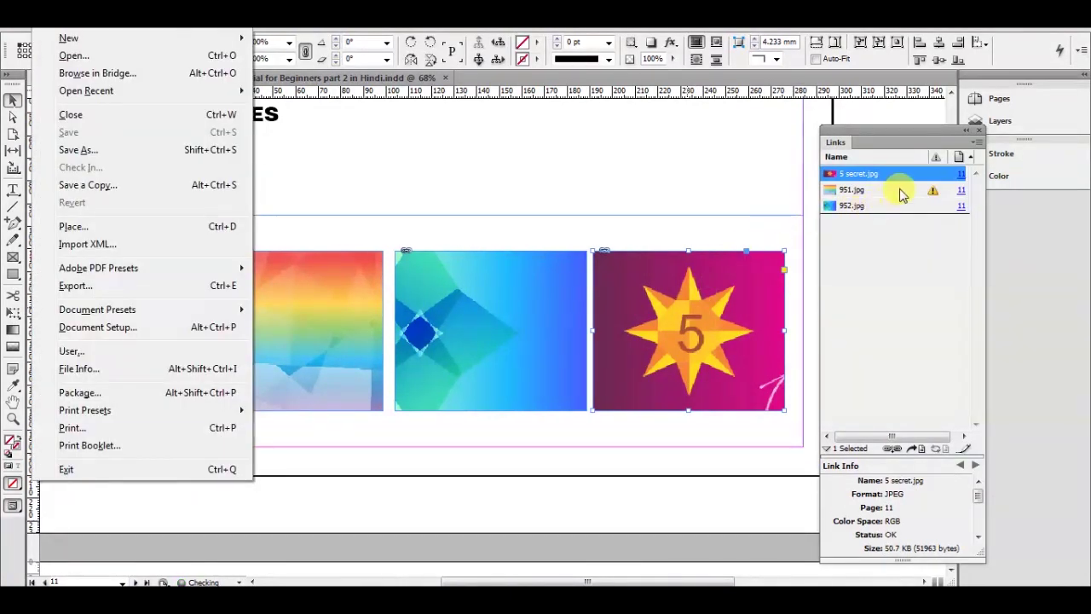
{"action": "left_click", "coordinate": [902, 191]}
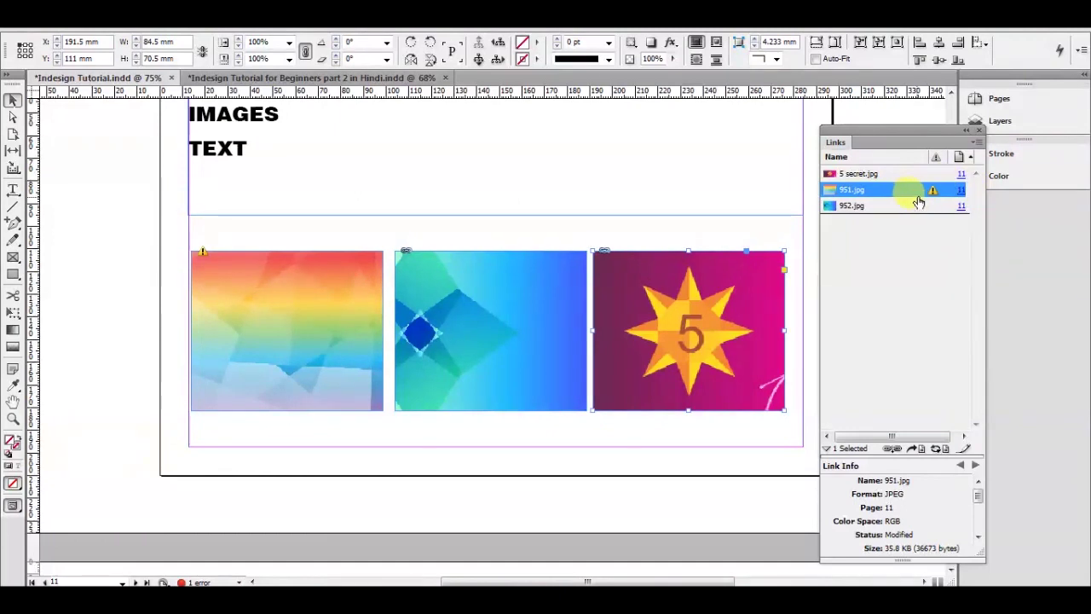
{"action": "key", "text": "ctrl+s"}
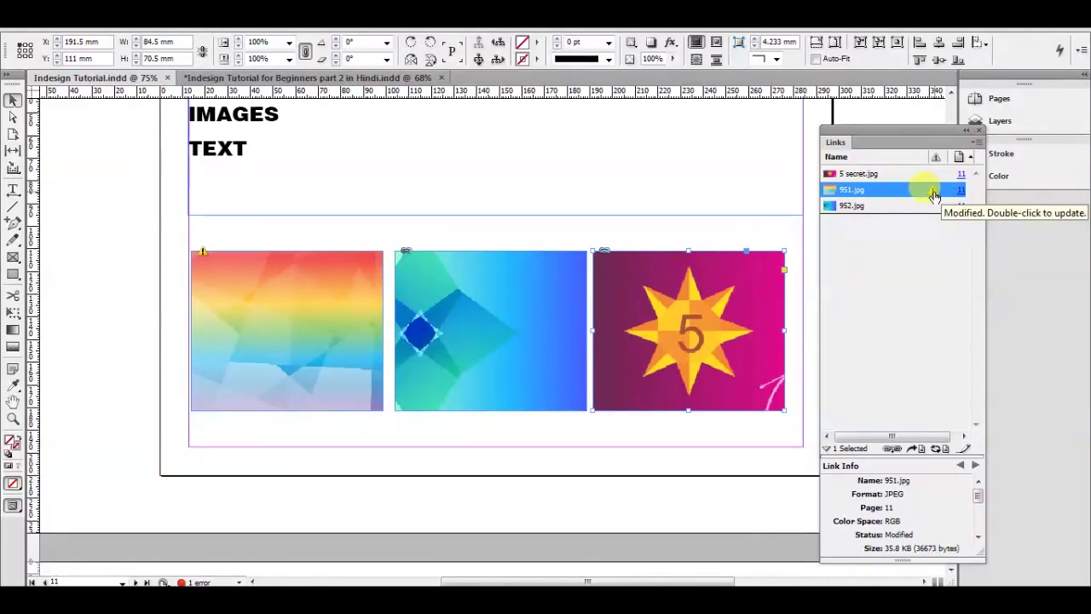
Update the modified 951.jpg link and undo the update
{"action": "double_click", "coordinate": [934, 196]}
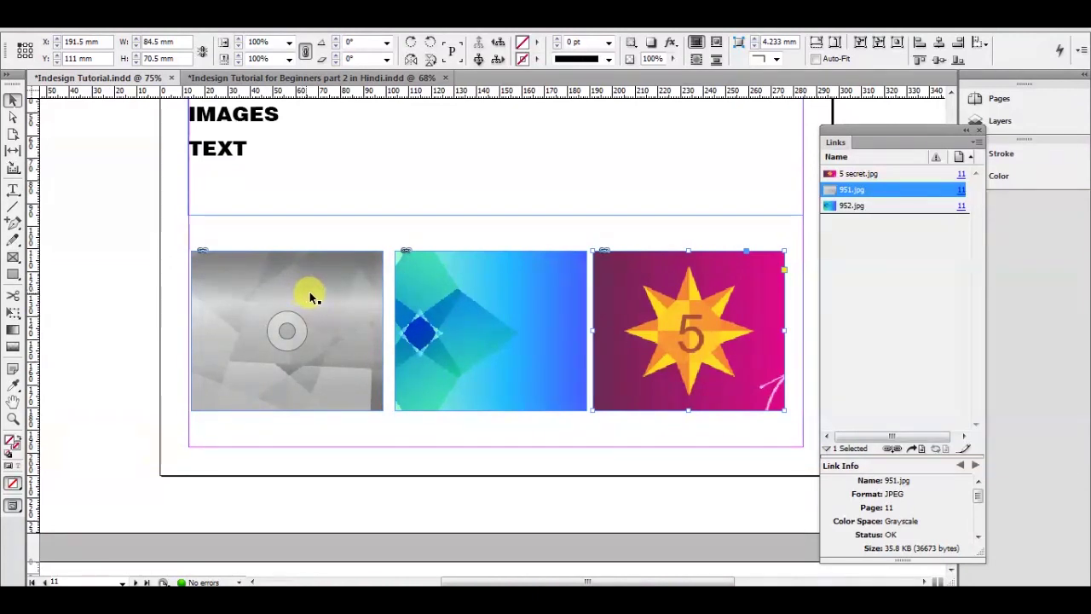
{"action": "scroll", "coordinate": [551, 317], "scroll_direction": "right", "scroll_amount": 3}
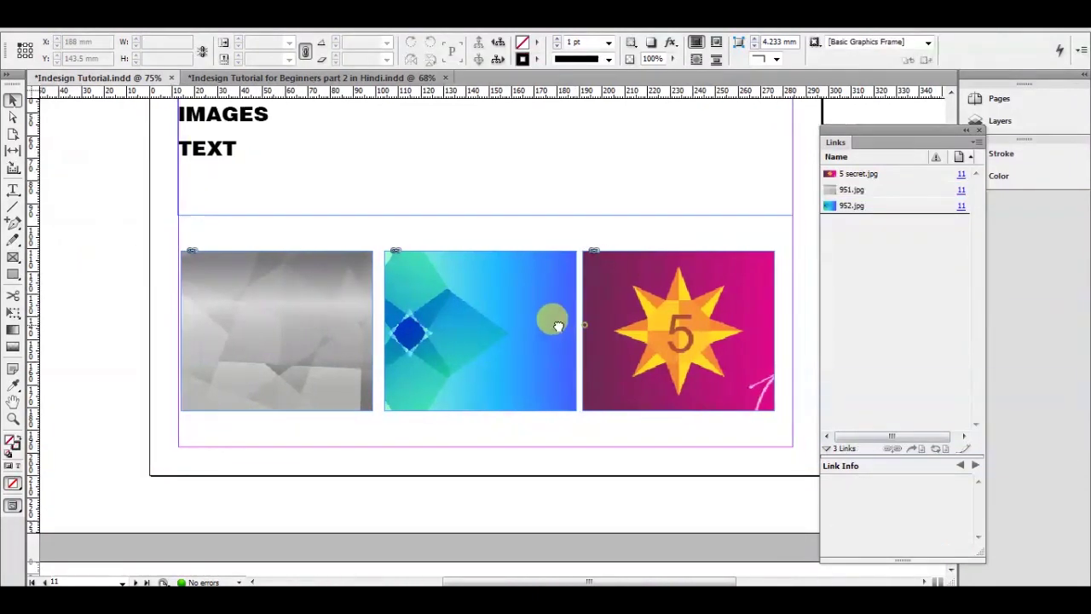
{"action": "key", "text": "ctrl+s"}
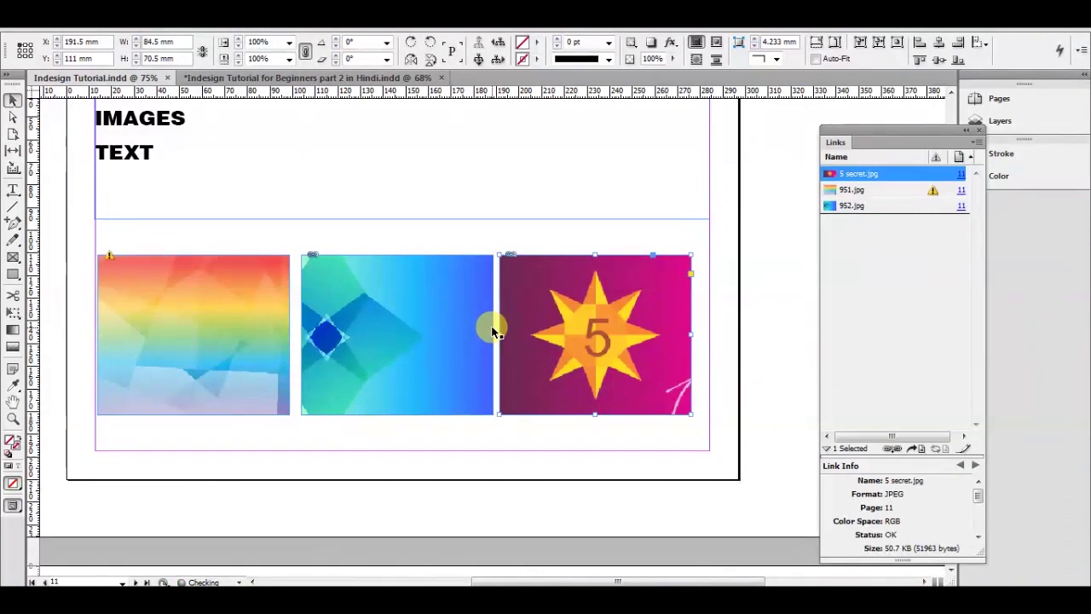
Move 952.jpg from the projct folder to the desktop and check the folder's remaining files
{"action": "left_click", "coordinate": [413, 320]}
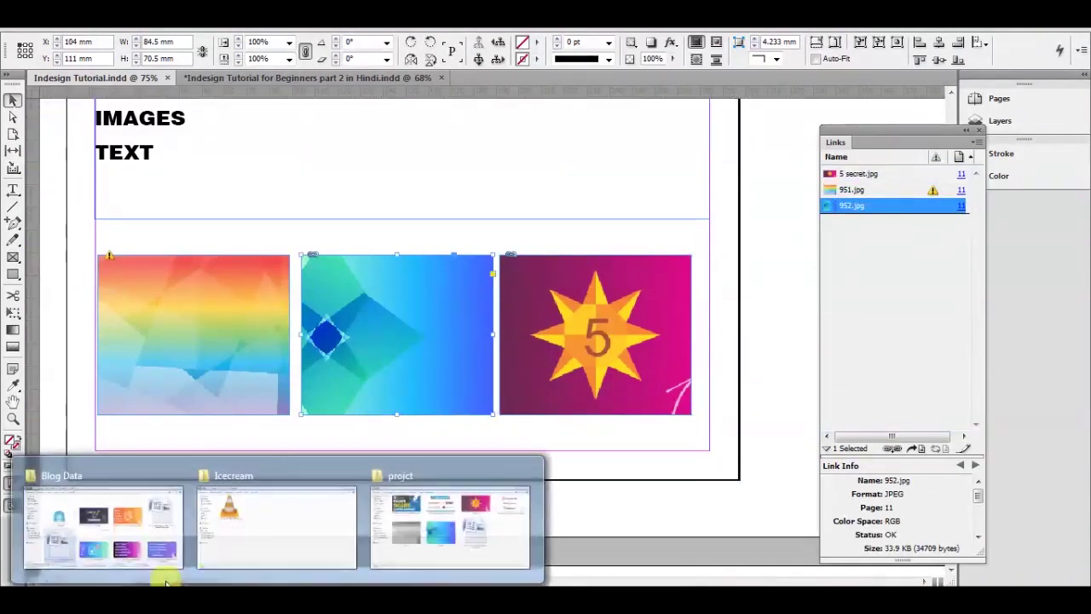
{"action": "left_click", "coordinate": [475, 508]}
{"action": "left_click", "coordinate": [555, 360]}
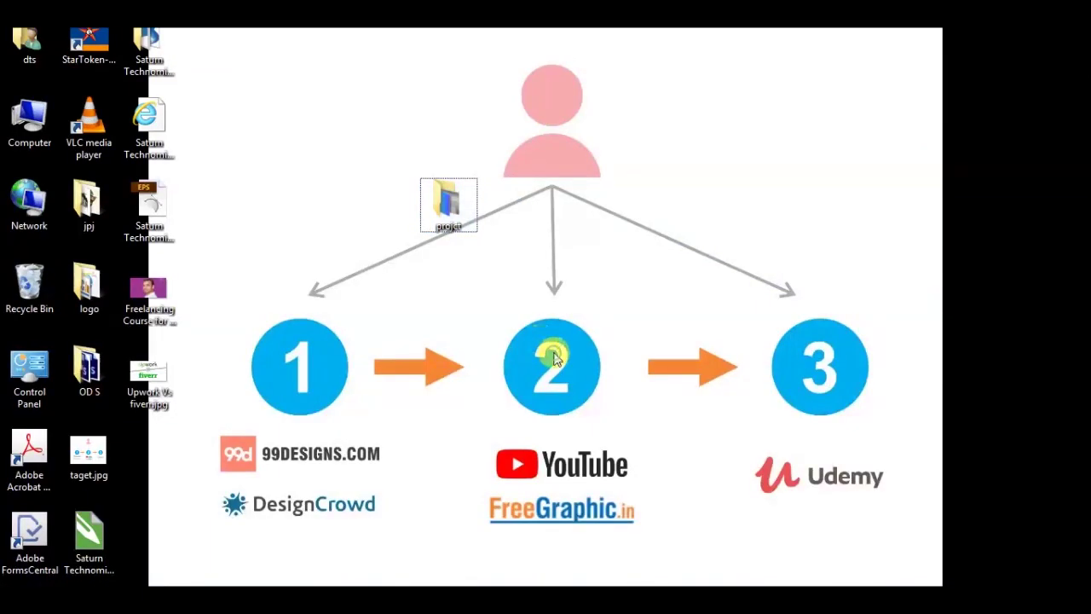
{"action": "key", "text": "ctrl+v"}
{"action": "double_click", "coordinate": [443, 205]}
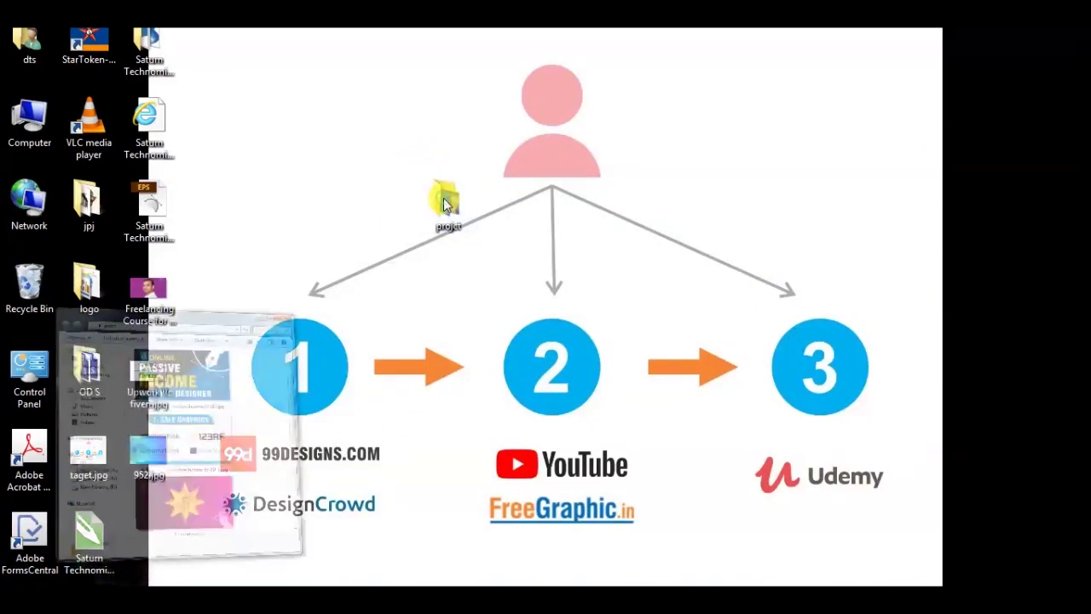
{"action": "scroll", "coordinate": [404, 370], "scroll_direction": "down", "scroll_amount": 5}
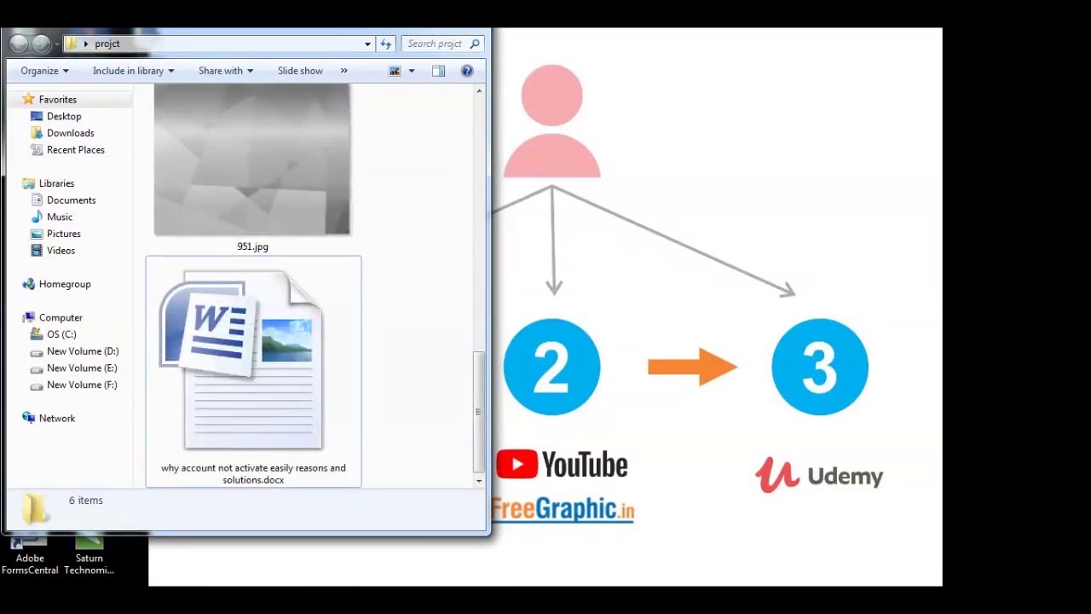
Switch back to InDesign, show the link information for 952.jpg, and select its image on the page
{"action": "left_click", "coordinate": [389, 535]}
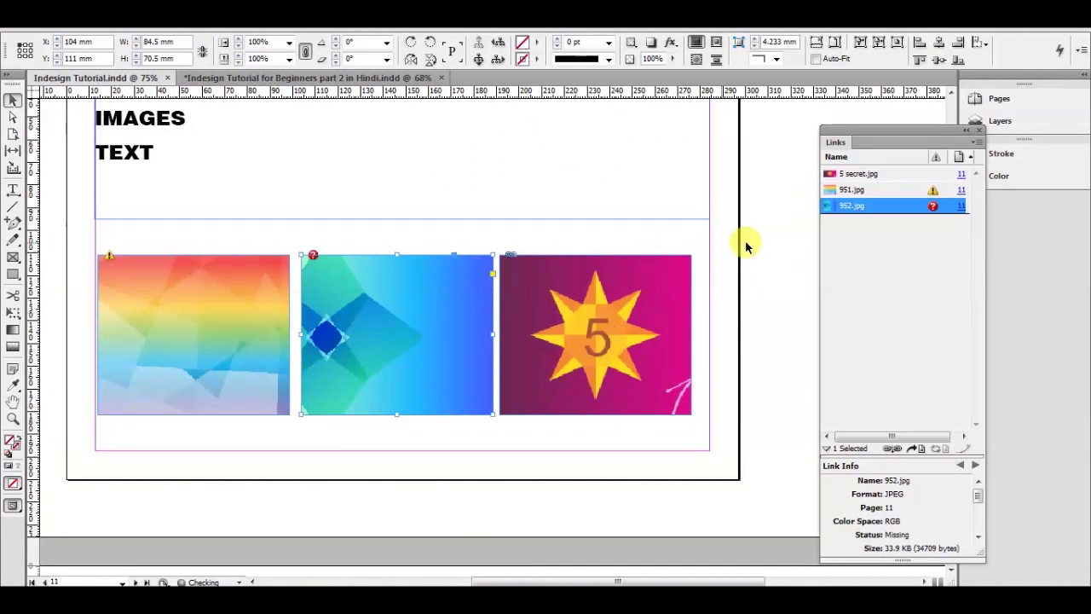
{"action": "left_click", "coordinate": [792, 236]}
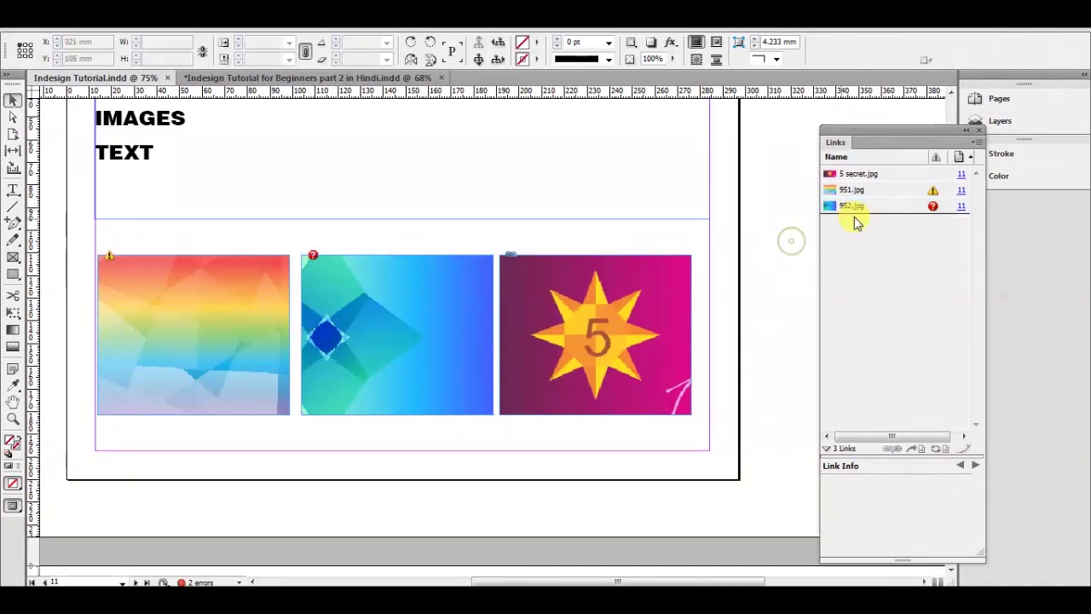
{"action": "left_click", "coordinate": [936, 208]}
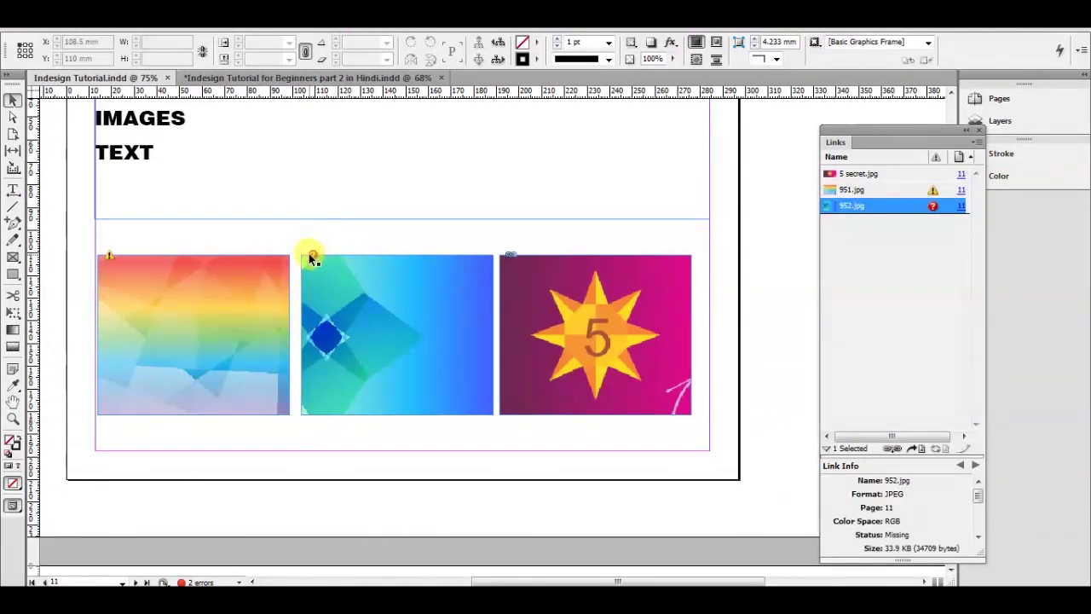
{"action": "left_click", "coordinate": [376, 258]}
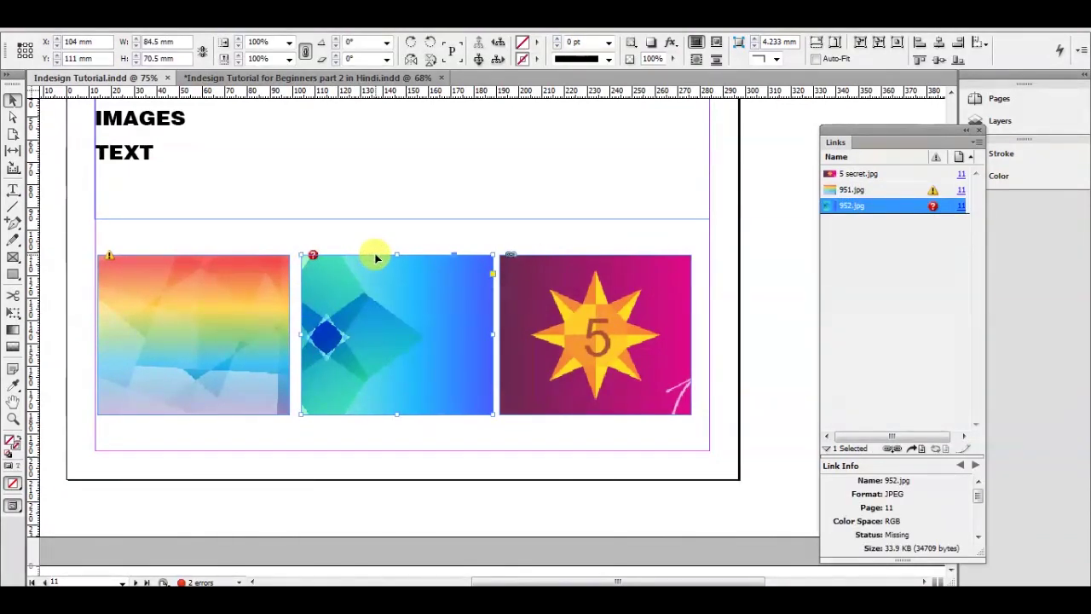
Examine the link status markers on the rainbow and blue images and the preflight error indicator
{"action": "scroll", "coordinate": [377, 253], "scroll_direction": "down", "scroll_amount": 1}
{"action": "scroll", "coordinate": [377, 252], "scroll_direction": "up", "scroll_amount": 4}
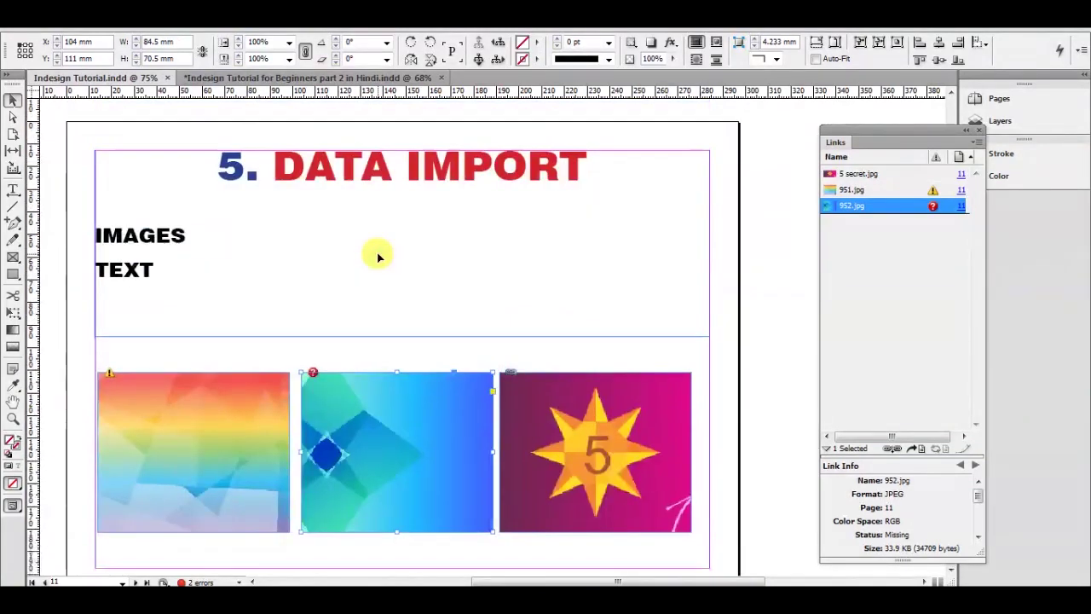
{"action": "left_click", "coordinate": [365, 356]}
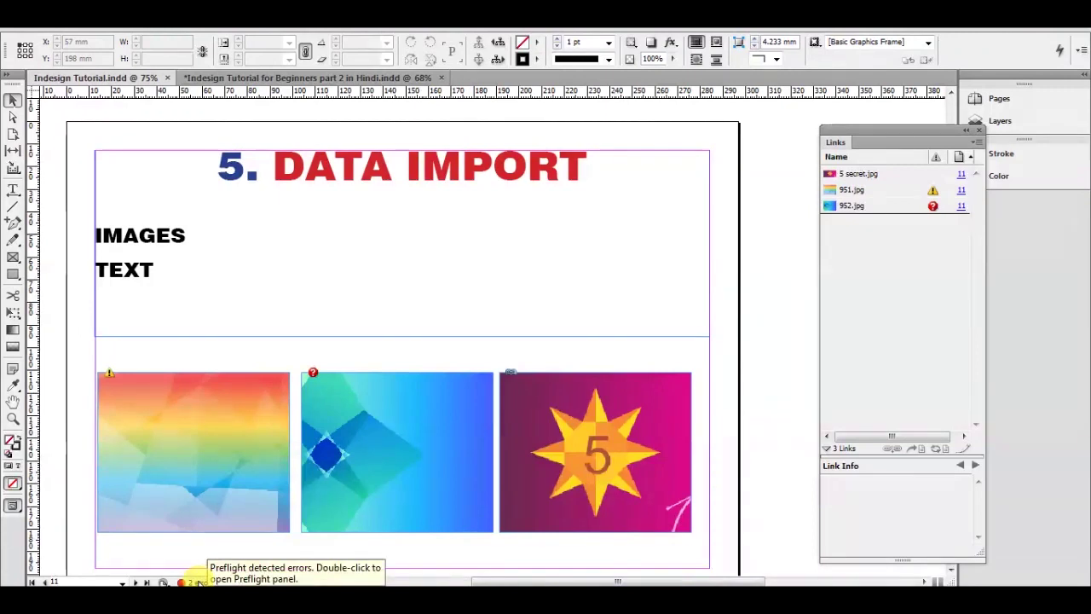
{"action": "left_click", "coordinate": [266, 375]}
{"action": "scroll", "coordinate": [276, 334], "scroll_direction": "down", "scroll_amount": 2}
{"action": "scroll", "coordinate": [276, 334], "scroll_direction": "down", "scroll_amount": 1}
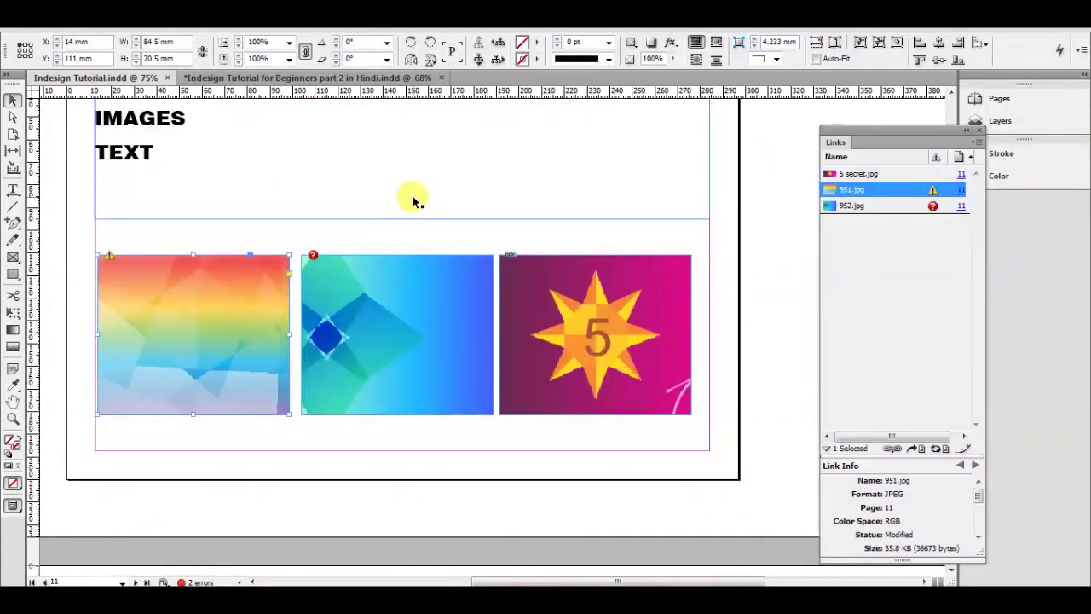
{"action": "key", "text": "z"}
{"action": "left_click_drag", "start_coordinate": [89, 234], "coordinate": [405, 297]}
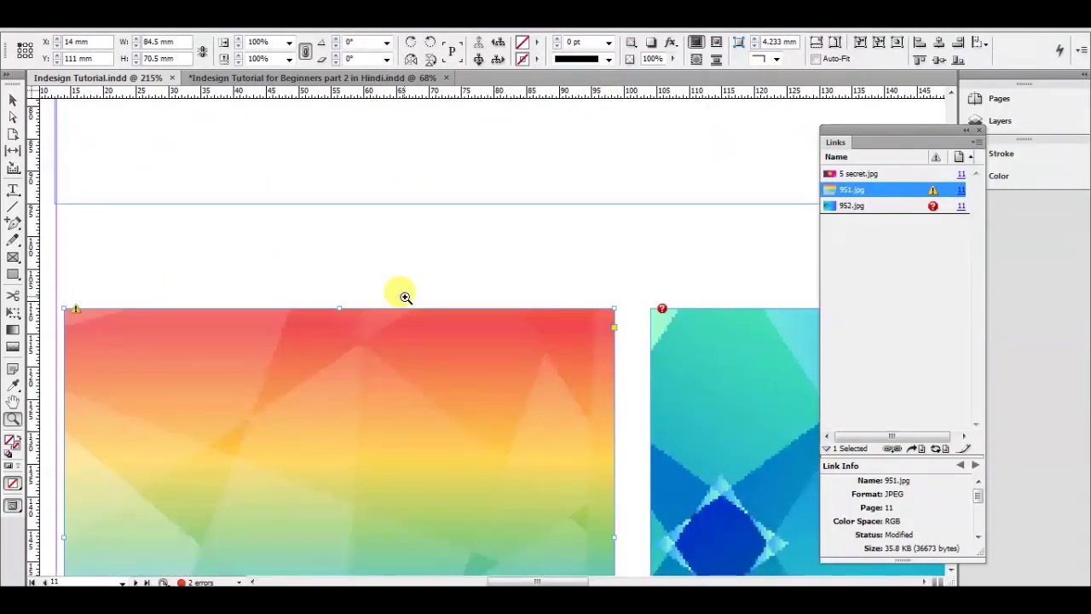
{"action": "key", "text": "ctrl+minus"}
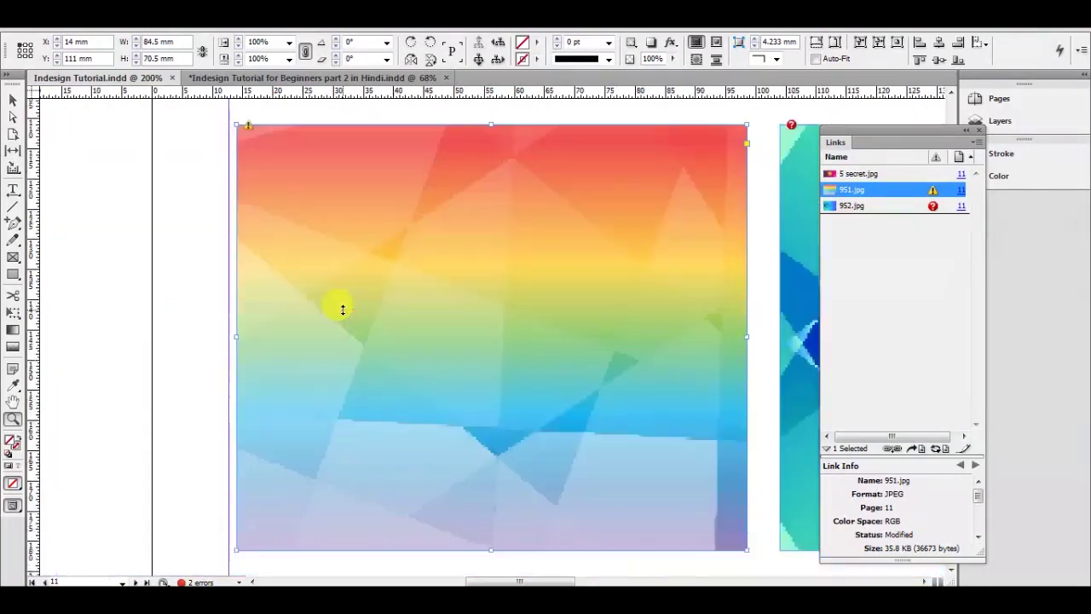
{"action": "key", "text": "ctrl+minus"}
{"action": "left_click_drag", "start_coordinate": [454, 246], "coordinate": [312, 245]}
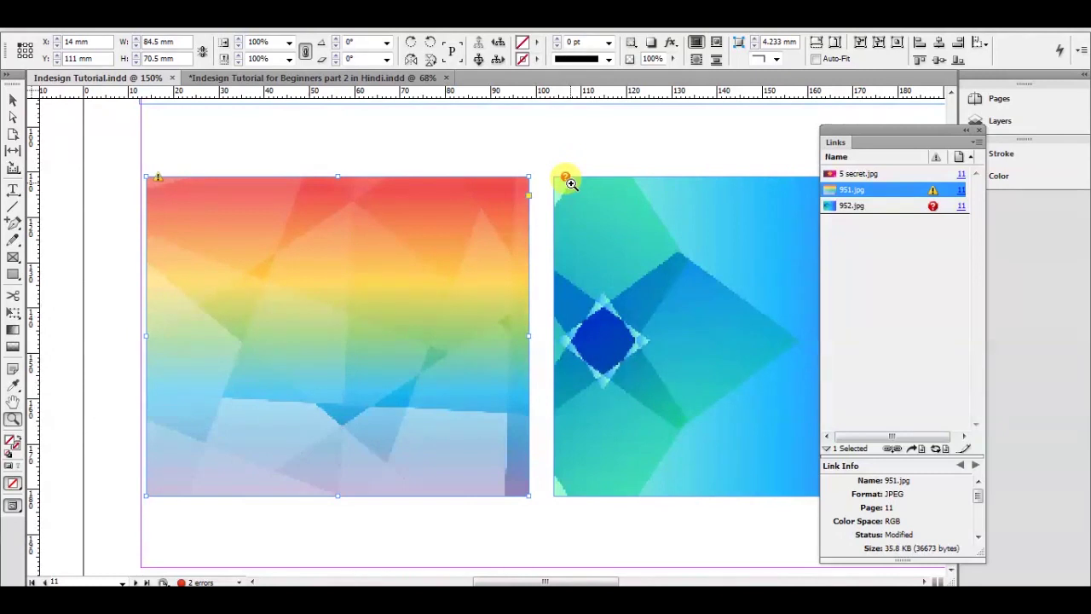
Relink the missing 952.jpg to the file of the same name on the Desktop
{"action": "left_click", "coordinate": [928, 229]}
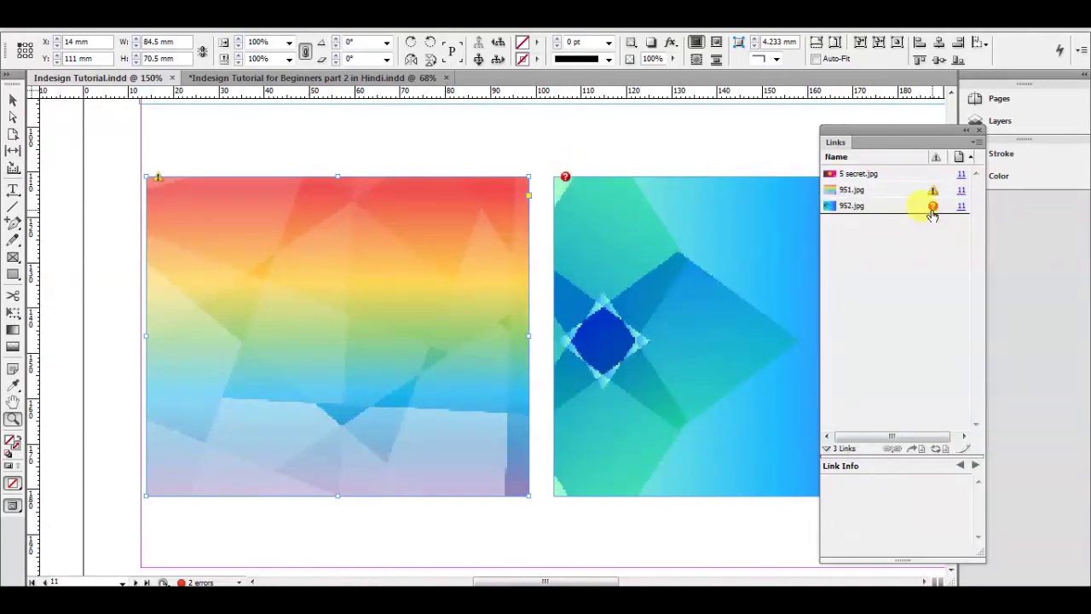
{"action": "left_click", "coordinate": [932, 210]}
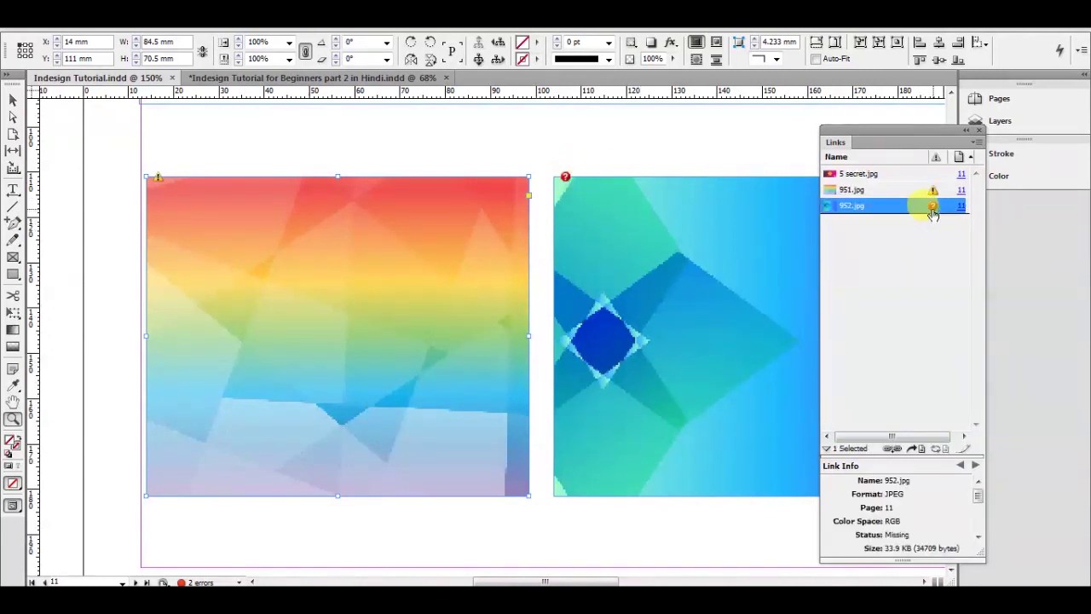
{"action": "left_click", "coordinate": [893, 452]}
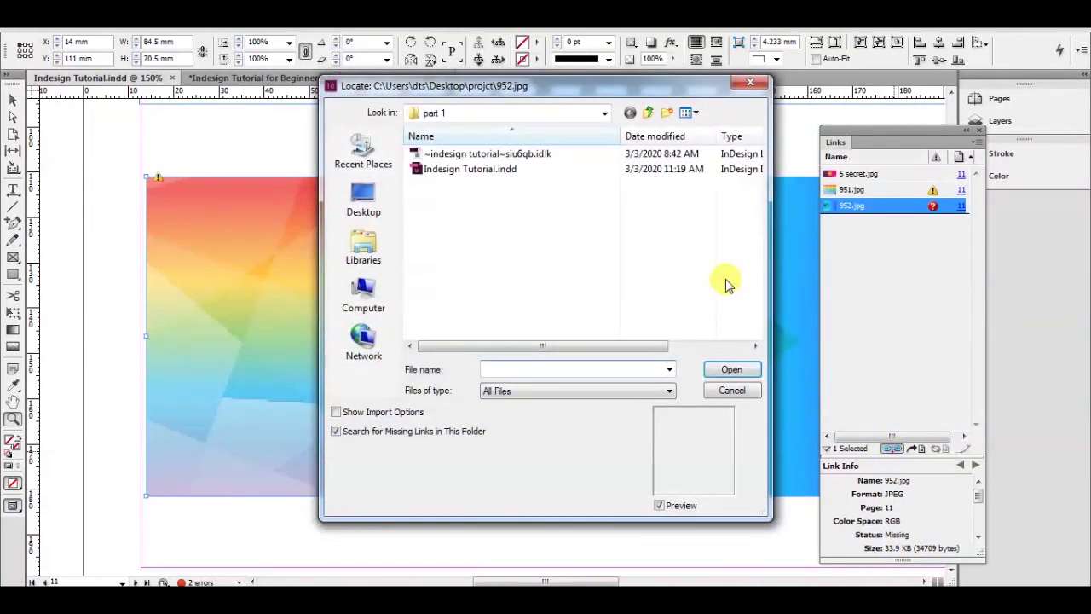
{"action": "left_click", "coordinate": [362, 204]}
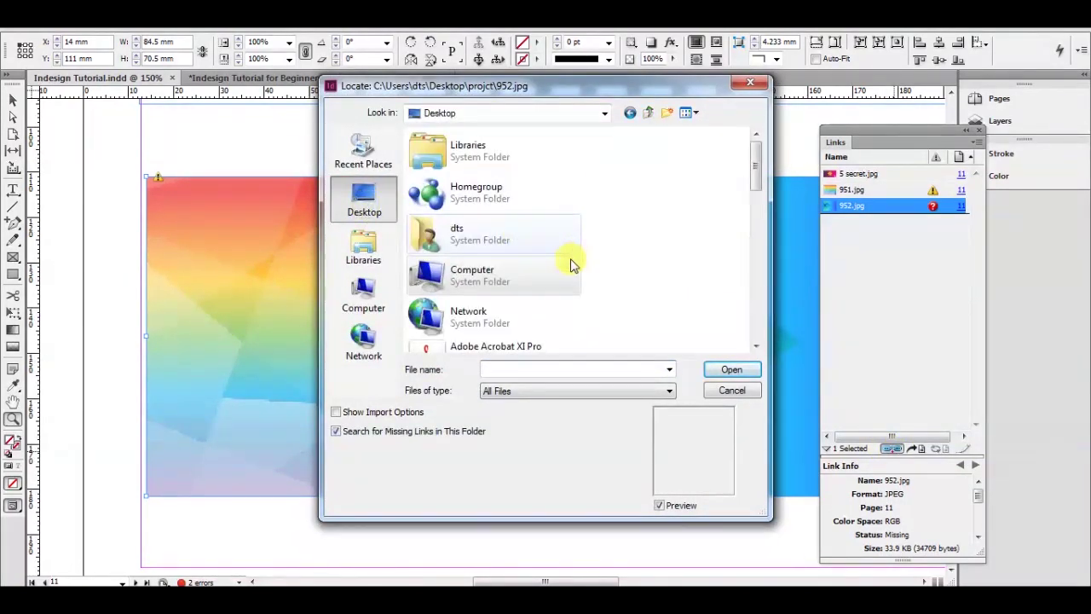
{"action": "scroll", "coordinate": [491, 326], "scroll_direction": "down", "scroll_amount": 6}
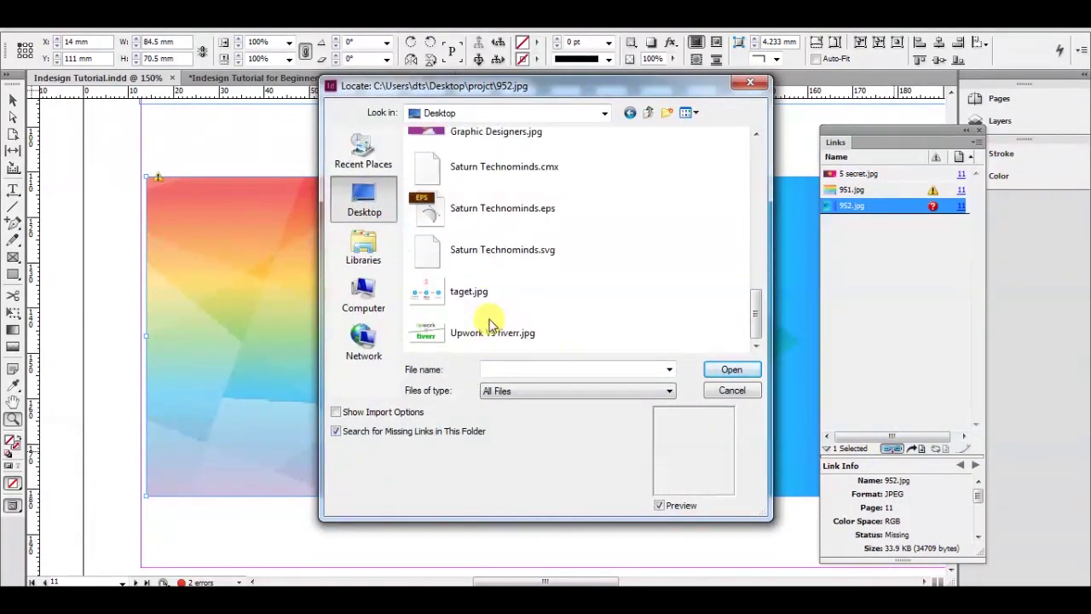
{"action": "left_click", "coordinate": [449, 200]}
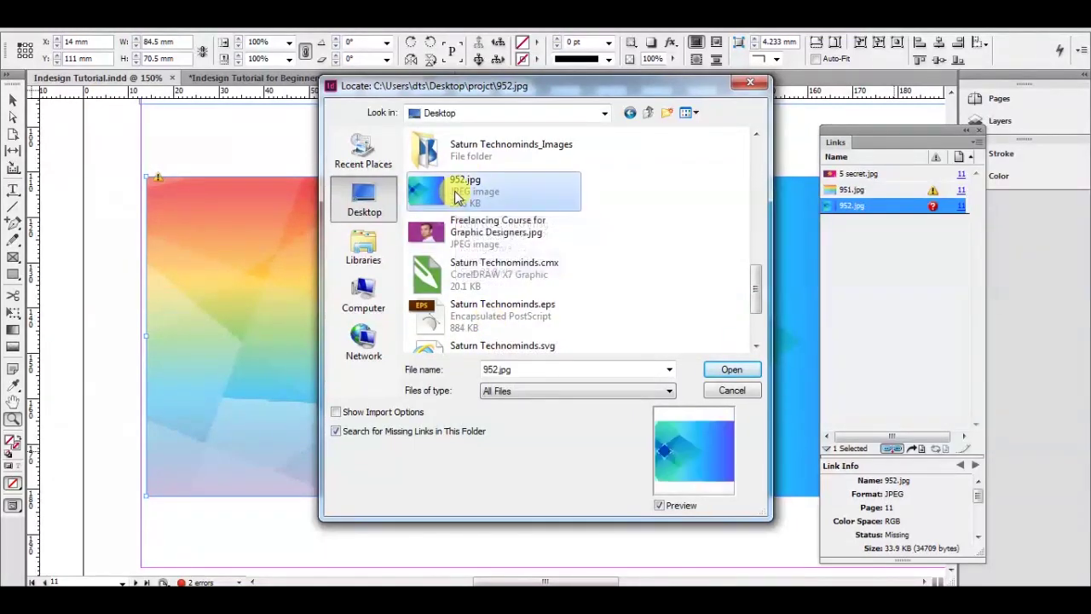
{"action": "left_click_drag", "start_coordinate": [518, 90], "coordinate": [410, 144]}
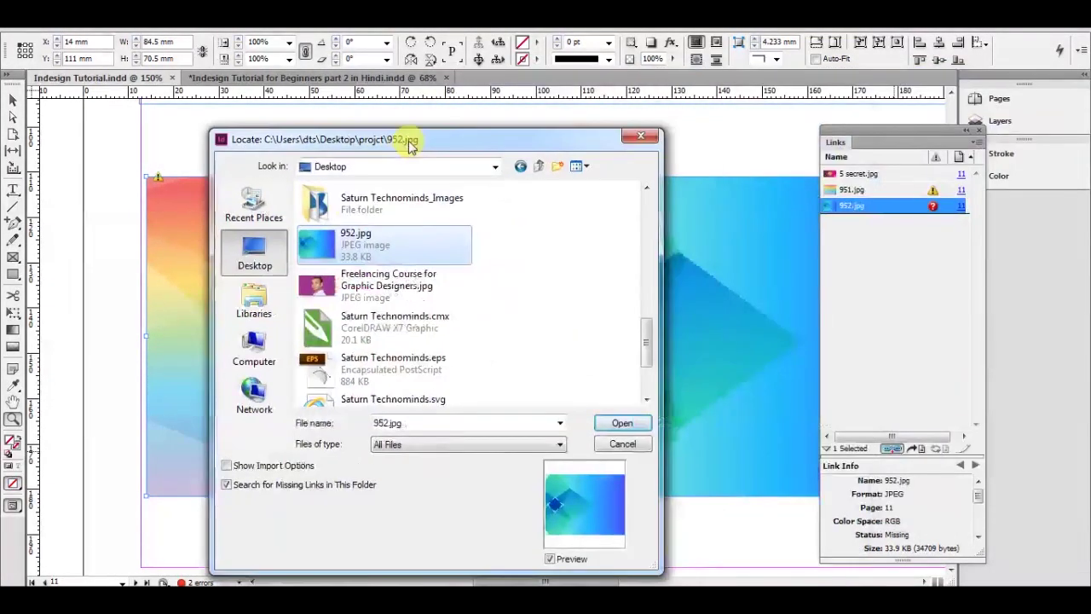
{"action": "double_click", "coordinate": [342, 247]}
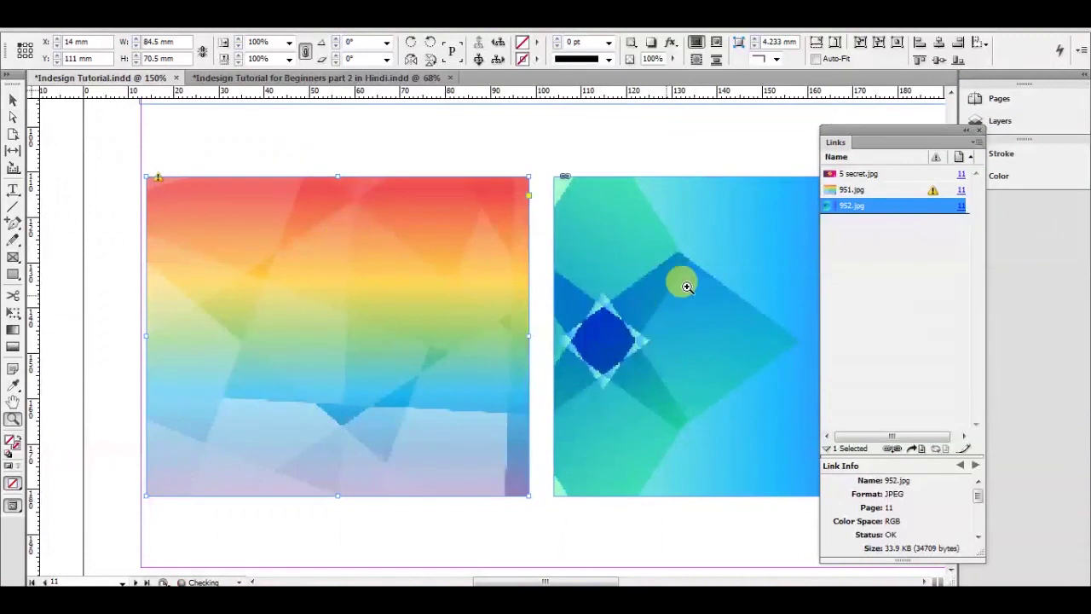
Check the relinked 952.jpg image's link marker up close and review all three images on the page
{"action": "left_click", "coordinate": [688, 146]}
{"action": "left_click_drag", "start_coordinate": [679, 210], "coordinate": [569, 212]}
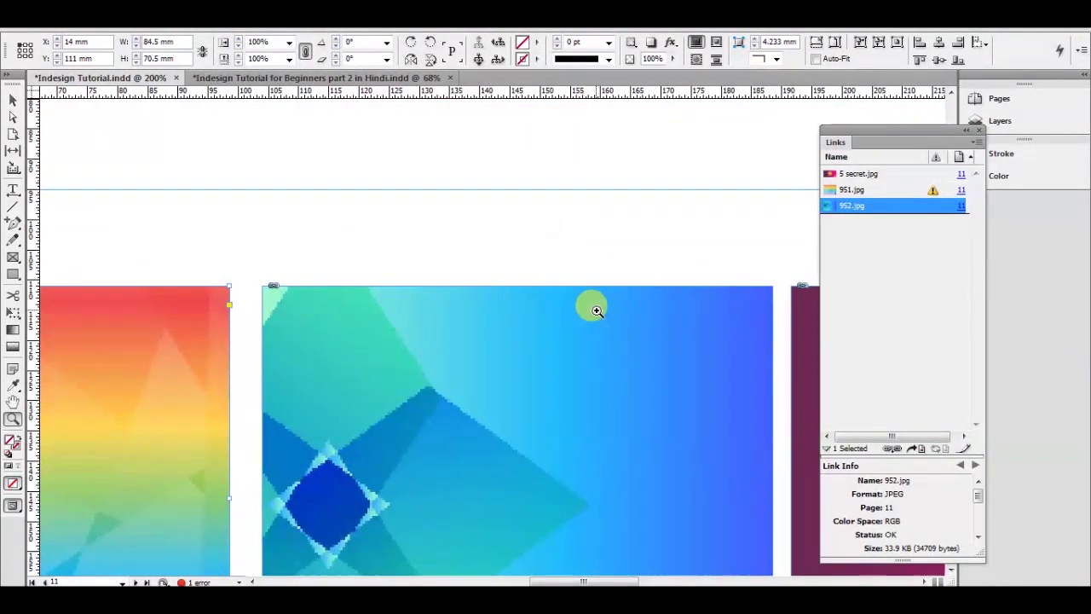
{"action": "key", "text": "ctrl+0"}
{"action": "scroll", "coordinate": [597, 311], "scroll_direction": "down", "scroll_amount": 3}
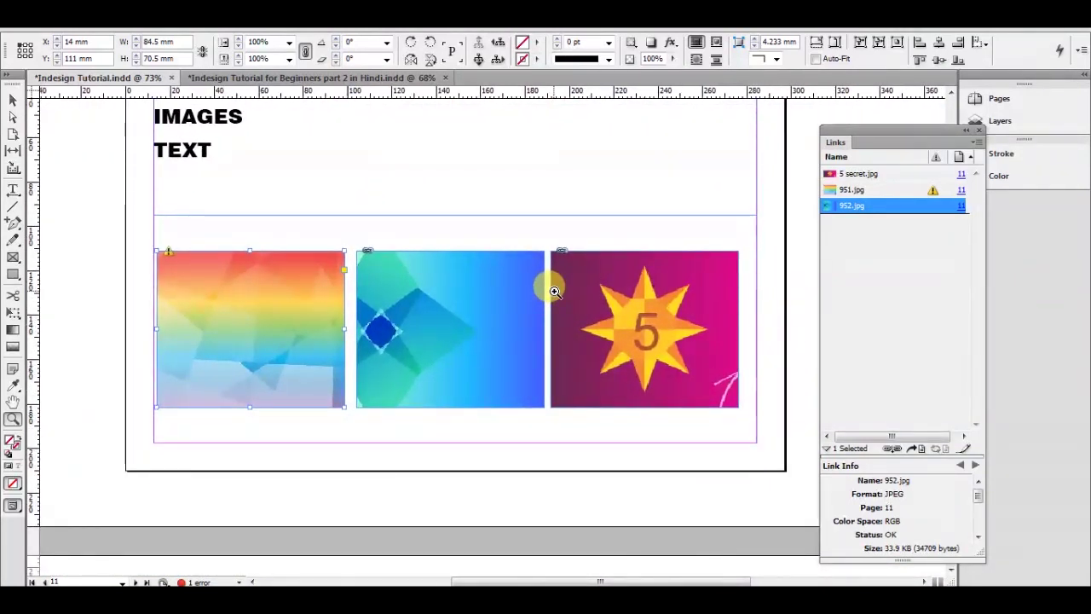
{"action": "scroll", "coordinate": [457, 231], "scroll_direction": "up", "scroll_amount": 5}
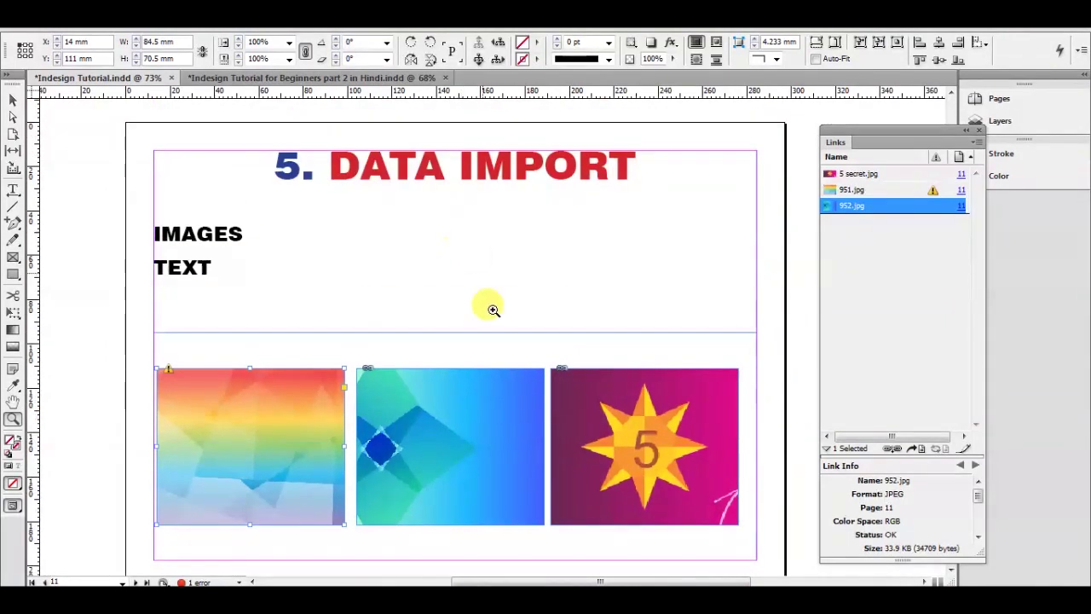
Go to the "6. LINK HANDLING" page, fit it in the window, and continue to page 14
{"action": "scroll", "coordinate": [493, 309], "scroll_direction": "down", "scroll_amount": 20}
{"action": "left_click_drag", "start_coordinate": [511, 332], "coordinate": [478, 304]}
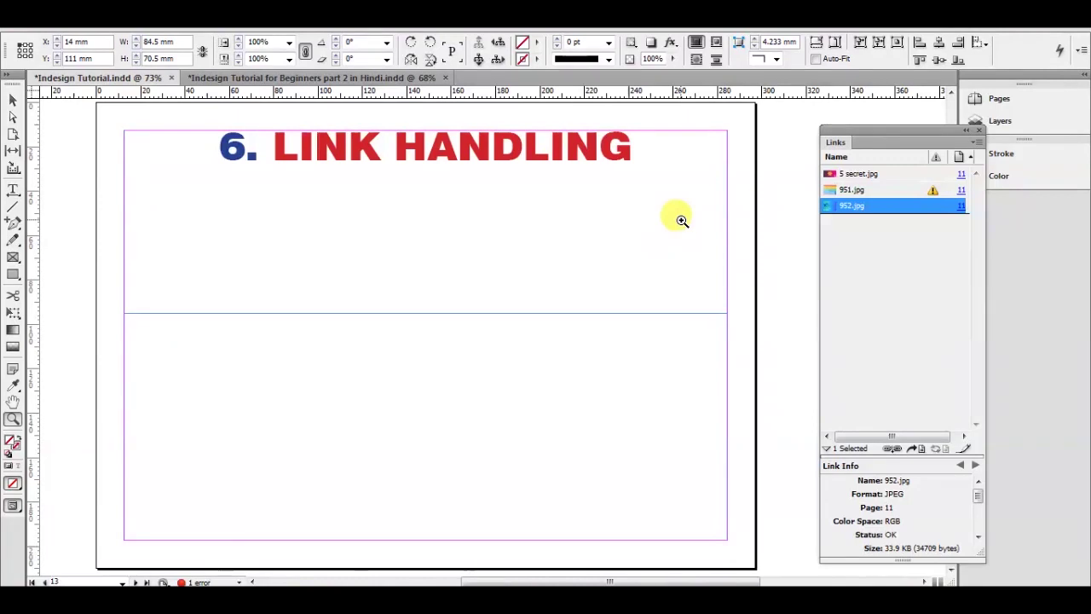
{"action": "key", "text": "ctrl+0"}
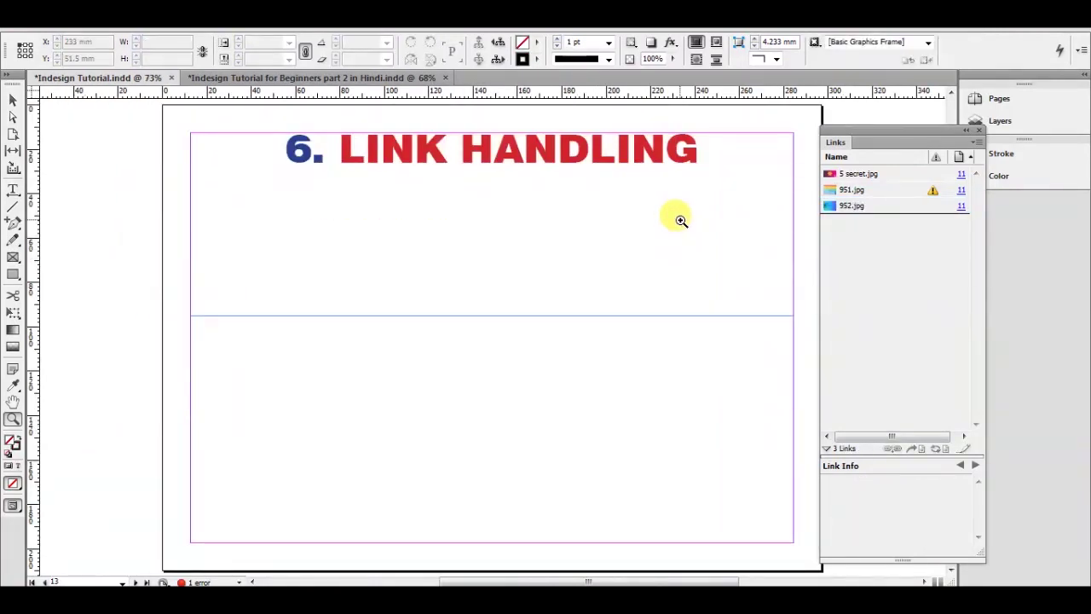
{"action": "key", "text": "shift+Page_Down"}
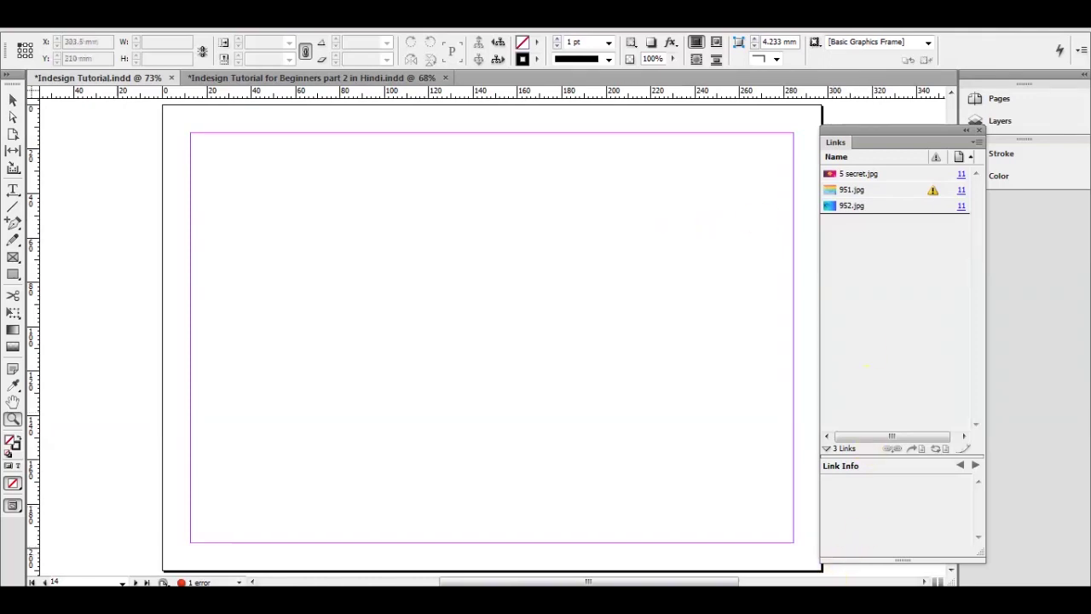
Go to the "7. STYLE MANAGEMENT" page
{"action": "mouse_move", "coordinate": [667, 579]}
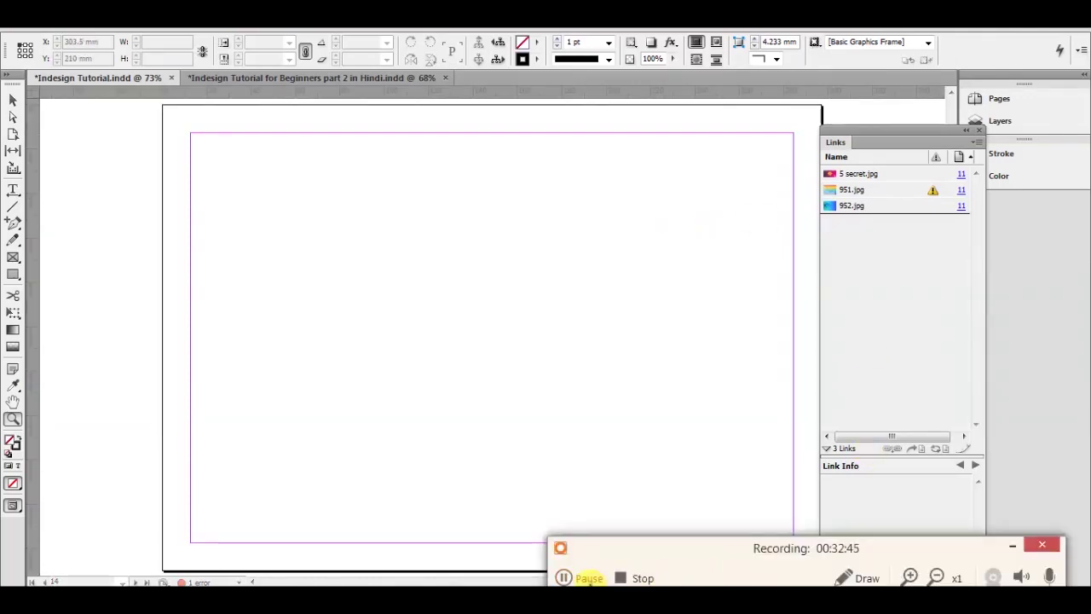
{"action": "left_click", "coordinate": [1012, 544]}
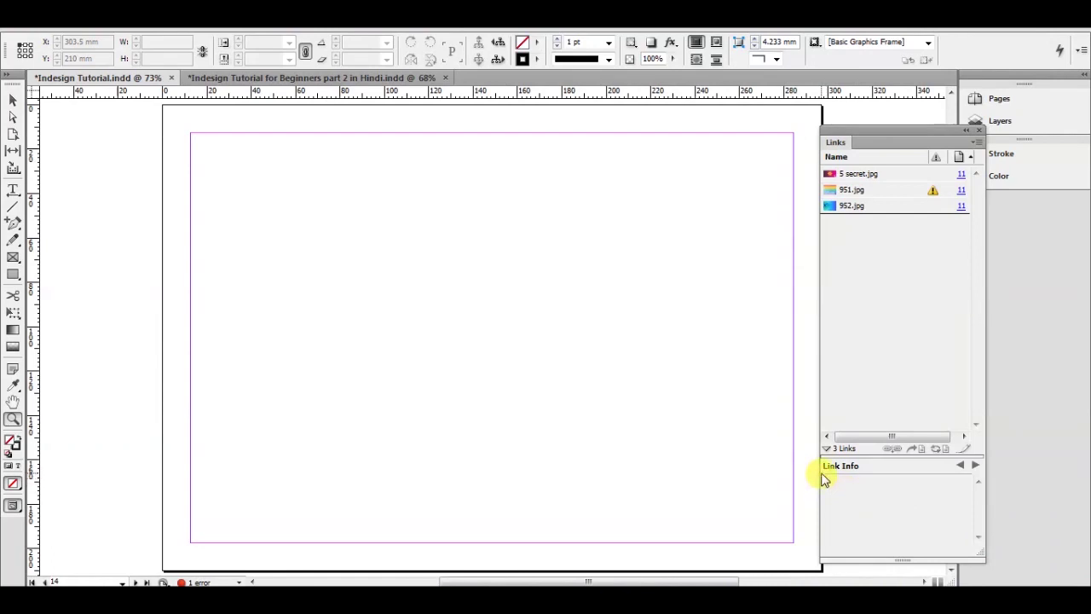
{"action": "key", "text": "shift+Page_Down"}
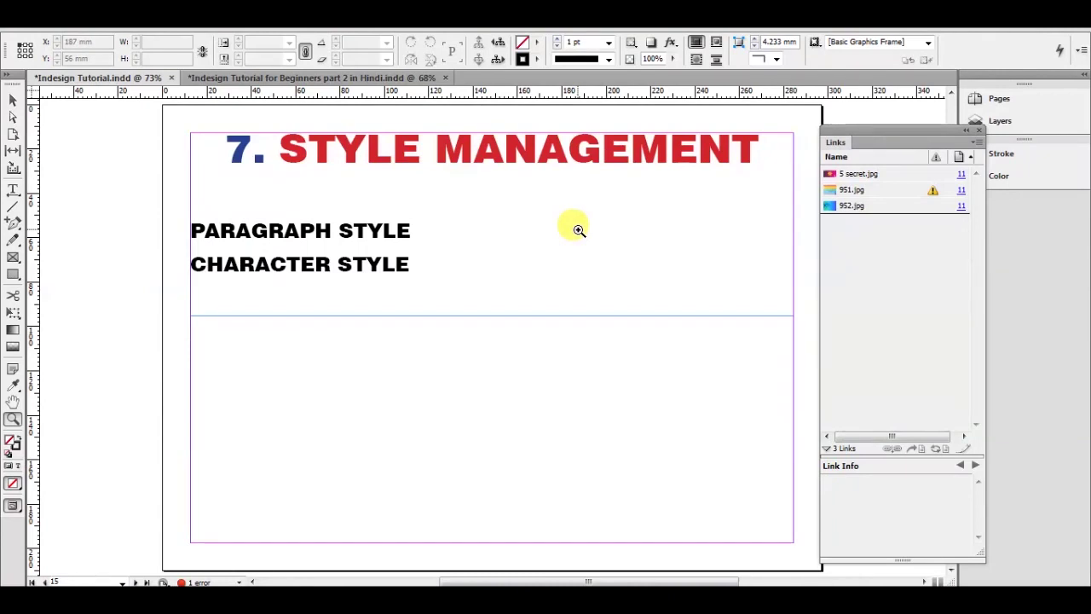
{"action": "left_click_drag", "start_coordinate": [580, 239], "coordinate": [520, 239]}
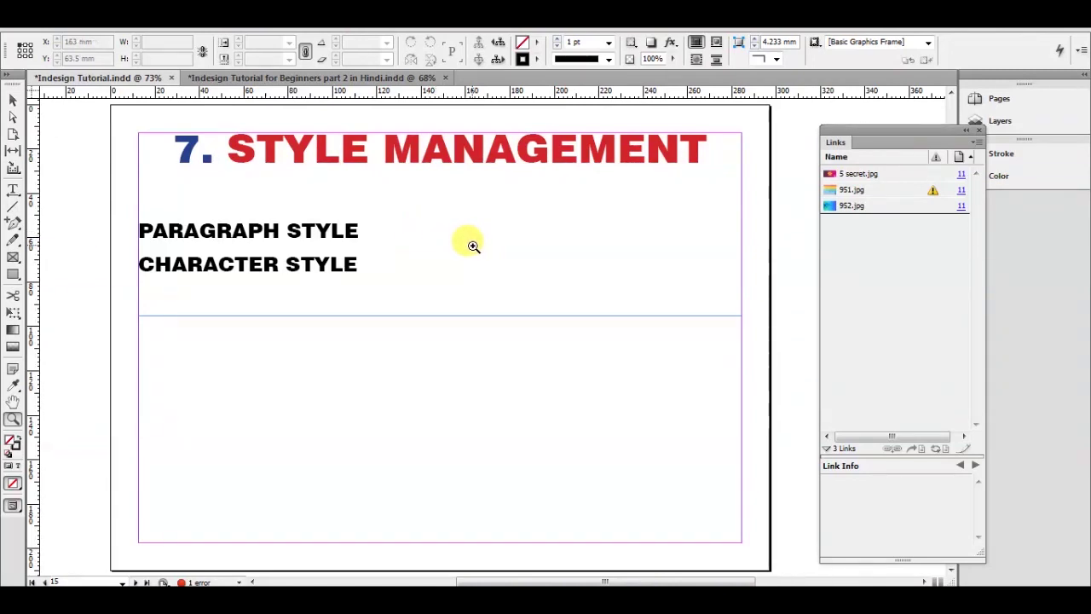
{"action": "mouse_move", "coordinate": [470, 298]}
{"action": "left_mouse_down"}
{"action": "mouse_move", "coordinate": [446, 295]}
{"action": "mouse_move", "coordinate": [460, 287]}
{"action": "mouse_move", "coordinate": [463, 300]}
{"action": "left_mouse_up"}
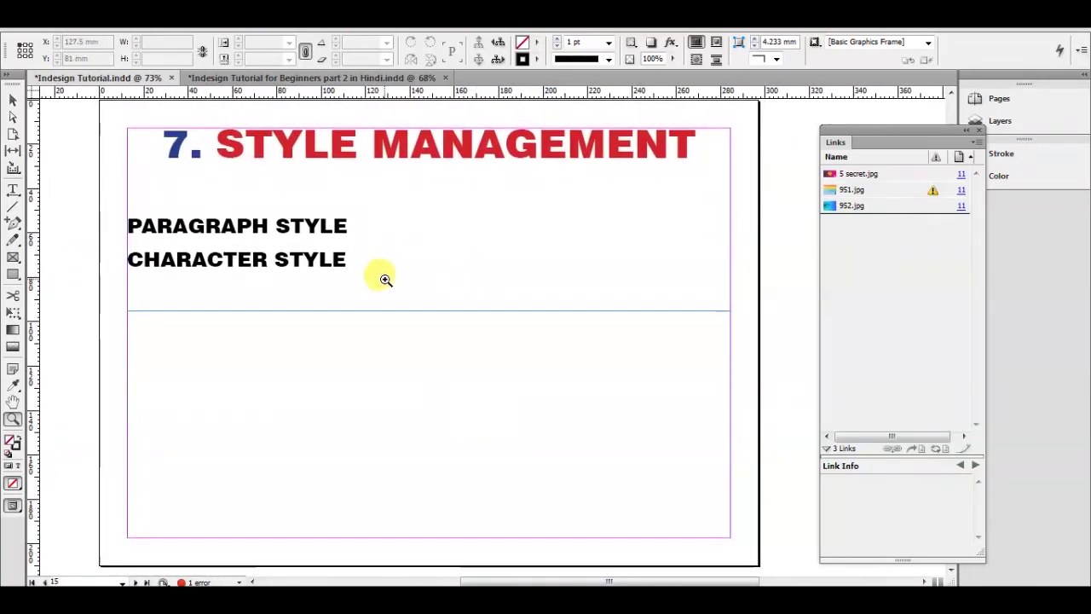
Look up the available style types, including Character Styles and Paragraph Styles, and fit the page in the window
{"action": "left_click", "coordinate": [309, 28]}
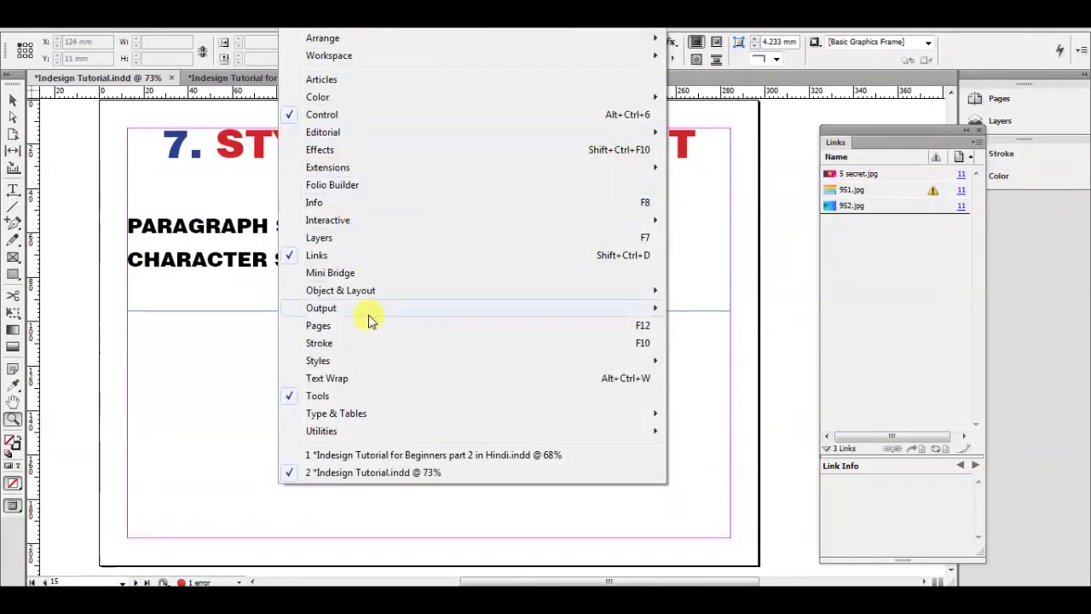
{"action": "mouse_move", "coordinate": [409, 361]}
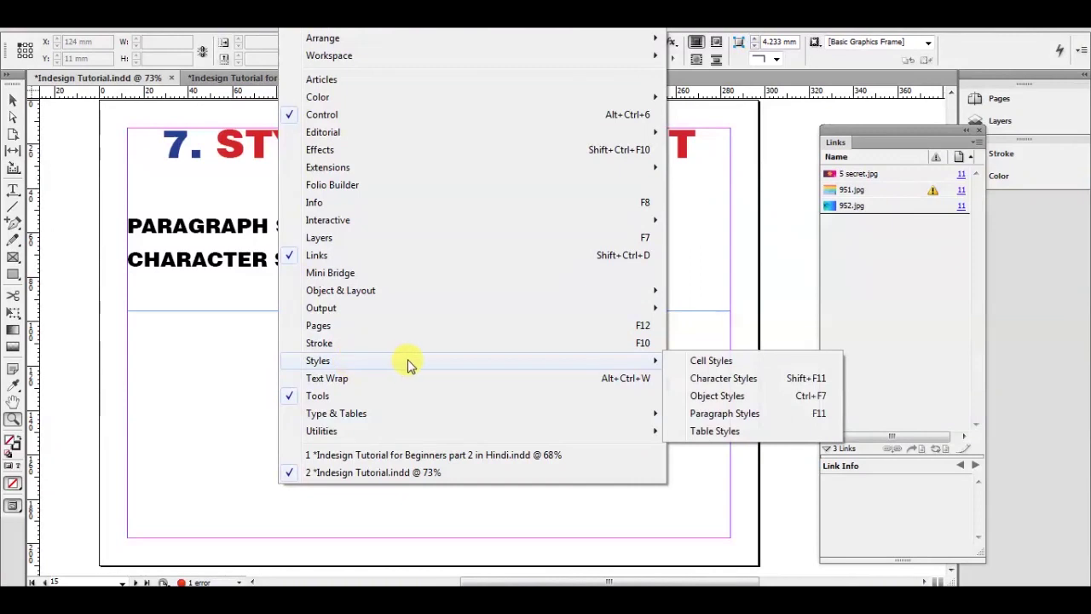
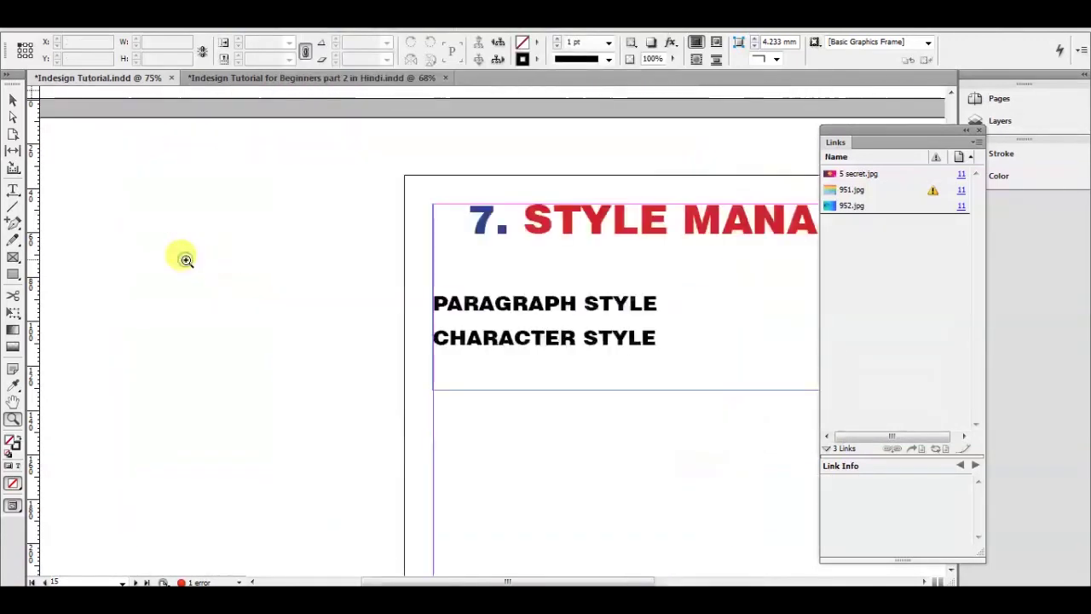
{"action": "left_click", "coordinate": [187, 261]}
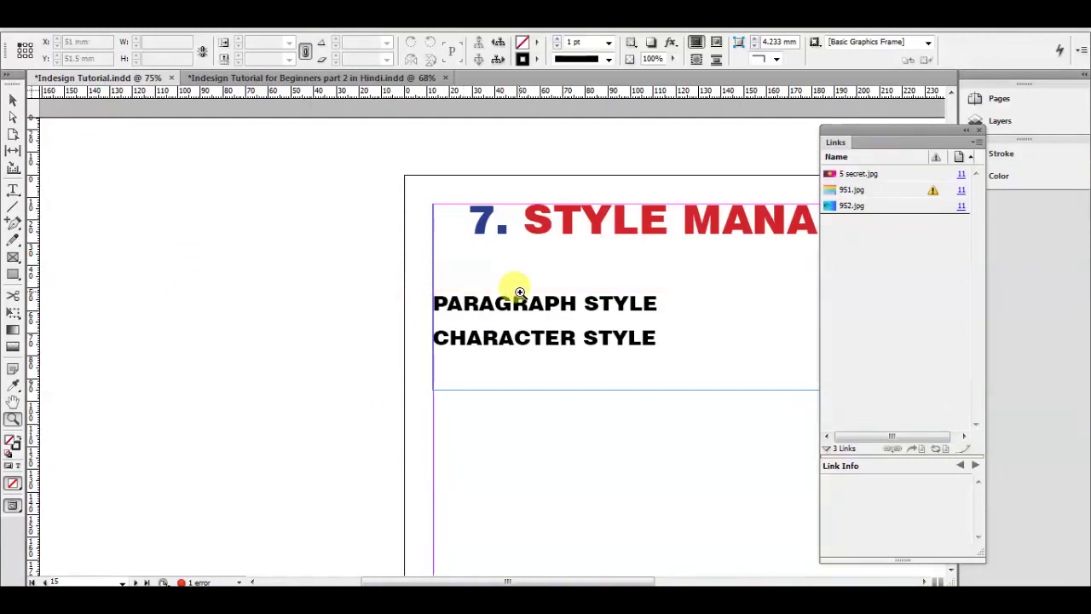
{"action": "key", "text": "ctrl+0"}
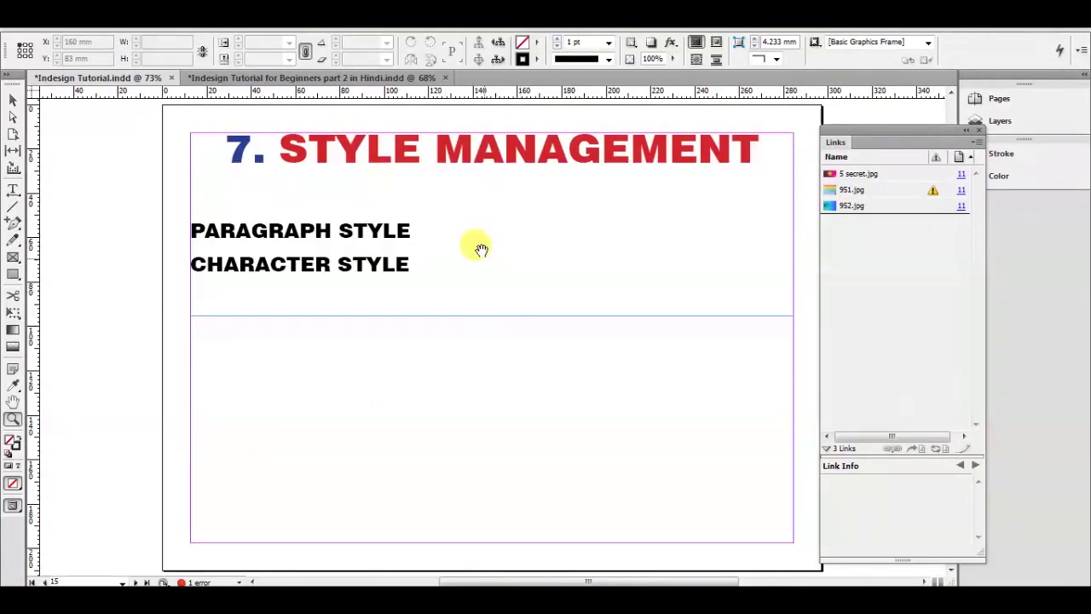
{"action": "left_click_drag", "start_coordinate": [470, 221], "coordinate": [446, 227]}
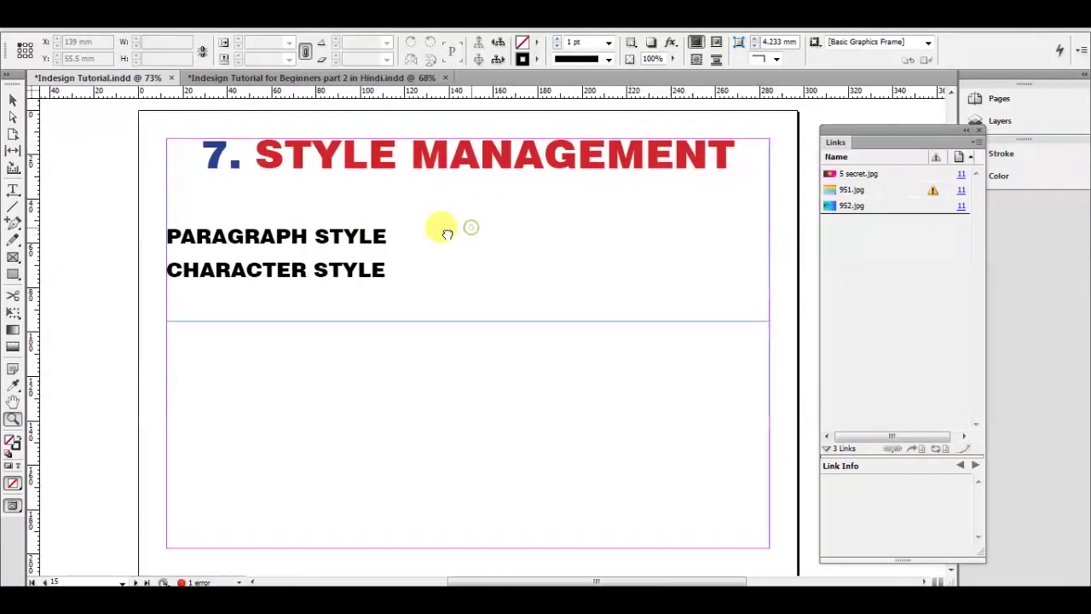
Switch to the "Indesign Tutorial for Beginners part 2 in Hindi" document, show its Paragraph Styles undocked, and make the style list taller
{"action": "left_click", "coordinate": [282, 78]}
{"action": "scroll", "coordinate": [460, 276], "scroll_direction": "down", "scroll_amount": 3}
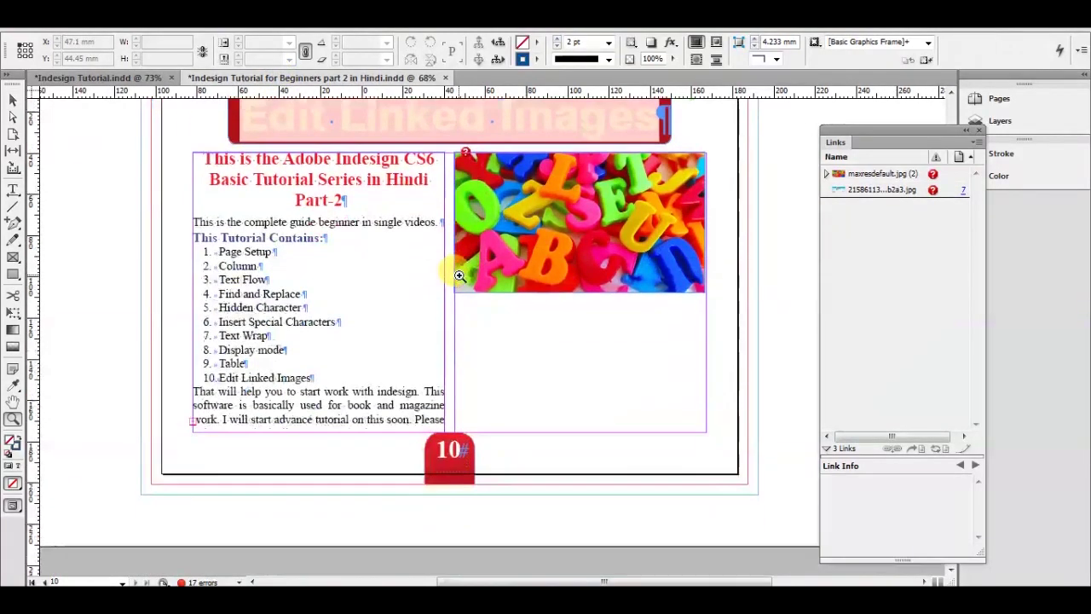
{"action": "scroll", "coordinate": [459, 275], "scroll_direction": "up", "scroll_amount": 5}
{"action": "scroll", "coordinate": [460, 275], "scroll_direction": "down", "scroll_amount": 3}
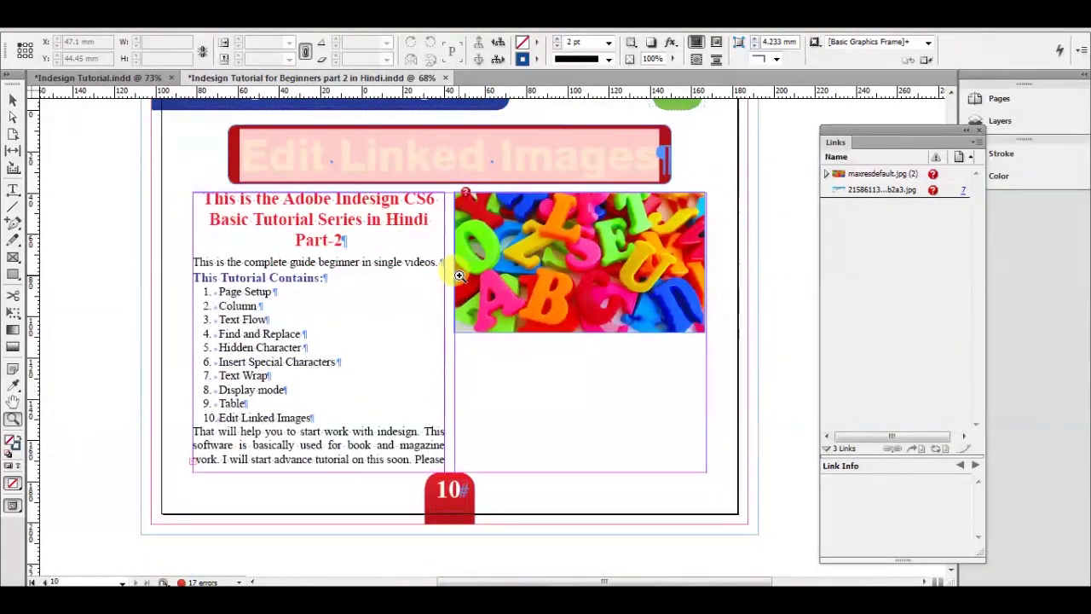
{"action": "key", "text": "F11"}
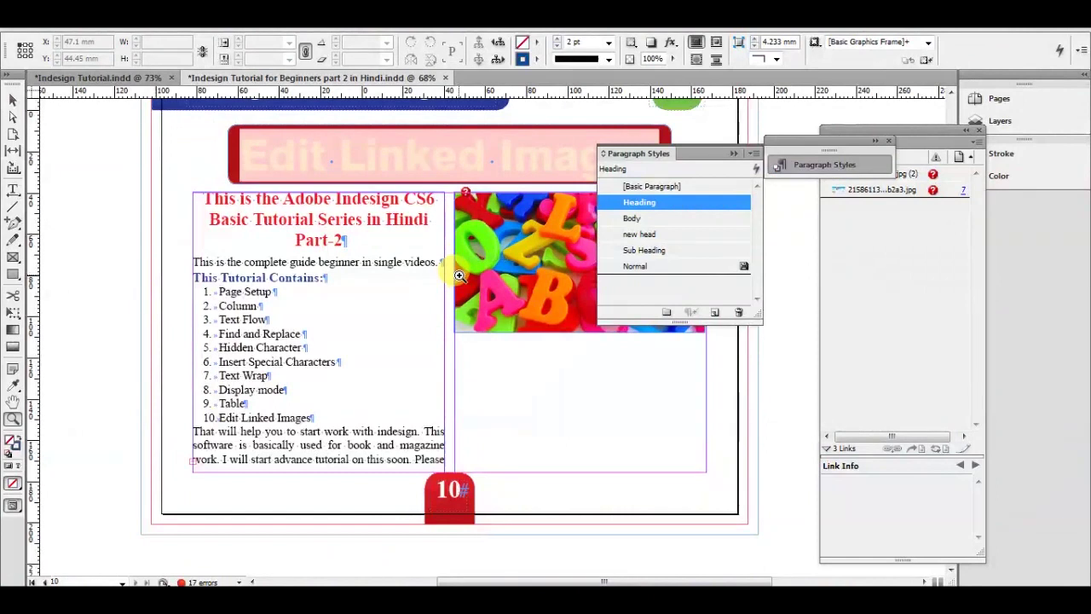
{"action": "left_click_drag", "start_coordinate": [722, 166], "coordinate": [762, 192]}
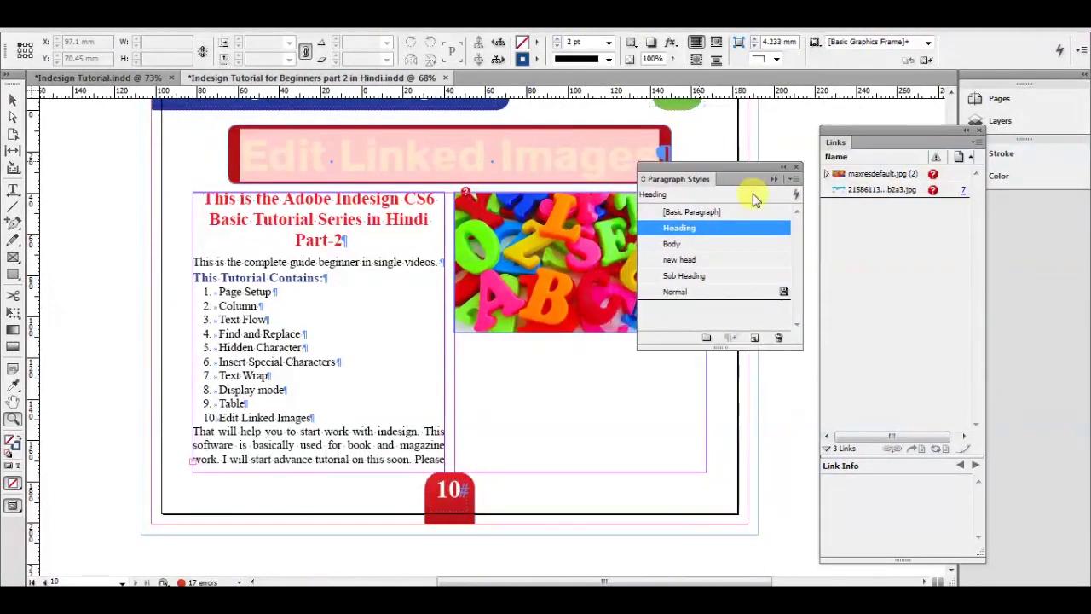
{"action": "left_click_drag", "start_coordinate": [750, 345], "coordinate": [758, 450]}
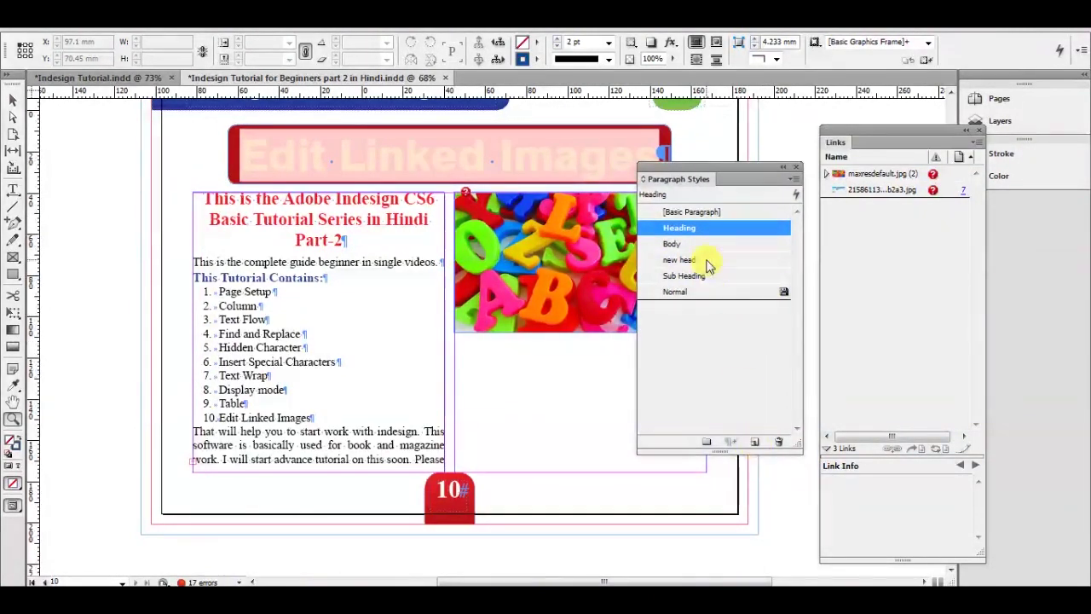
Select the first items of the numbered list with the Type tool and check the Body paragraph style on them
{"action": "left_click_drag", "start_coordinate": [162, 186], "coordinate": [592, 402]}
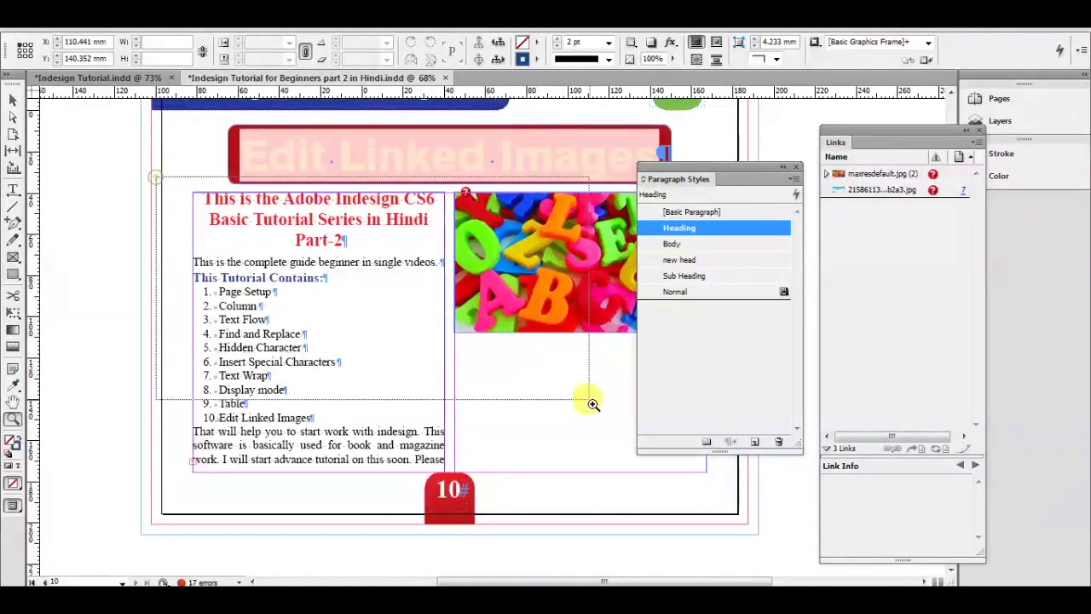
{"action": "left_click", "coordinate": [13, 193]}
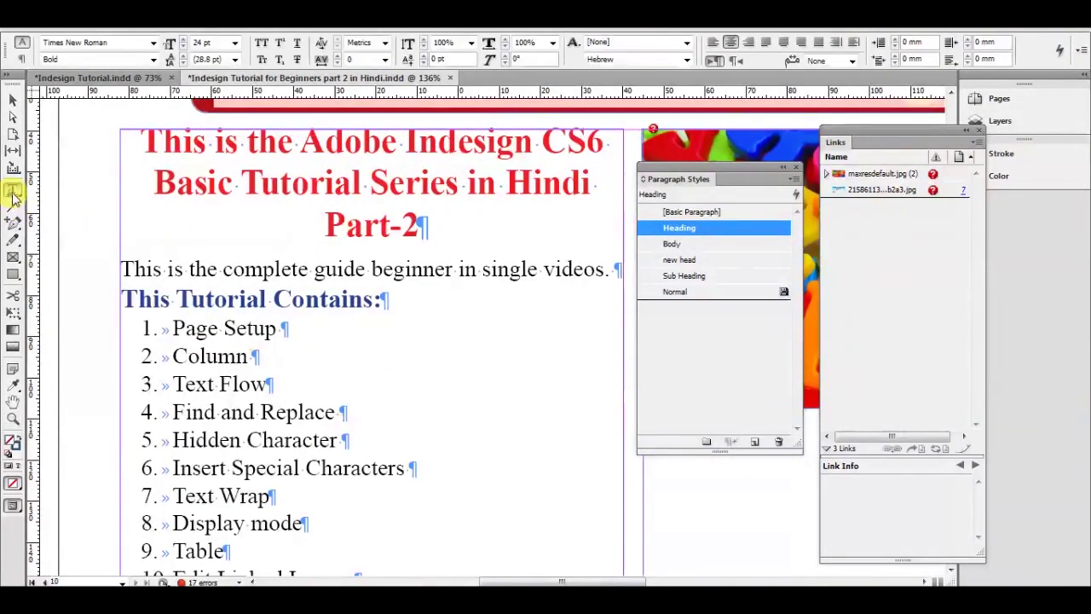
{"action": "left_click", "coordinate": [220, 321]}
{"action": "left_click_drag", "start_coordinate": [187, 328], "coordinate": [229, 418]}
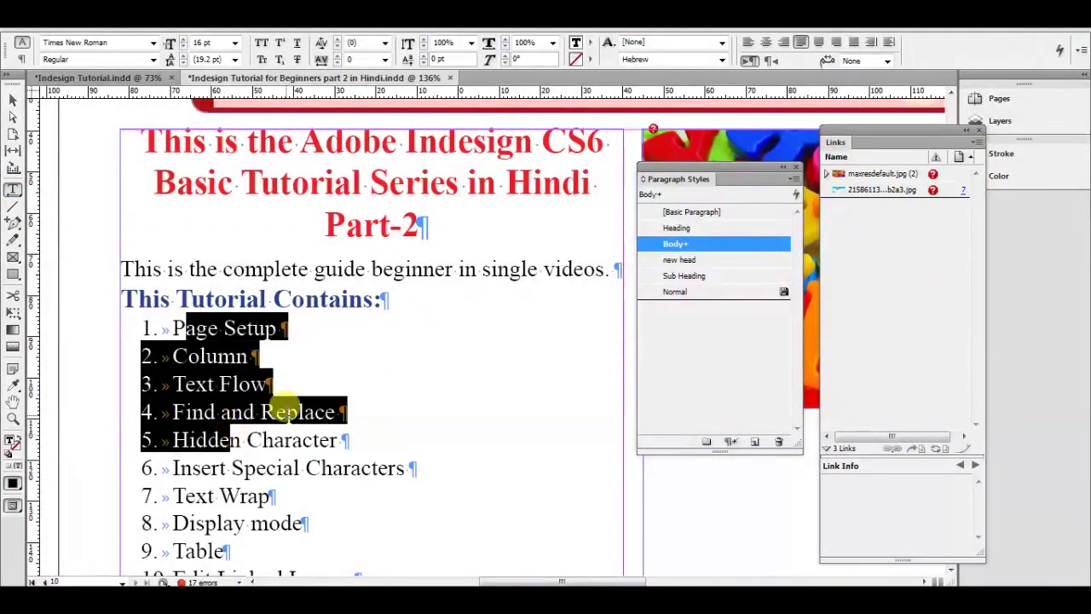
{"action": "left_click_drag", "start_coordinate": [197, 328], "coordinate": [229, 430]}
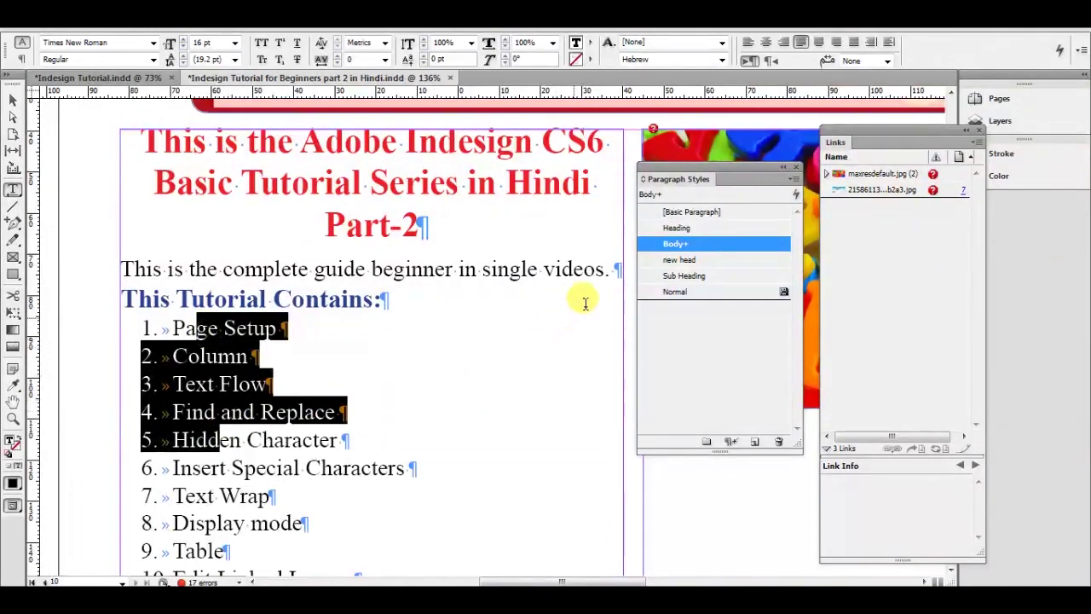
{"action": "left_click", "coordinate": [707, 245]}
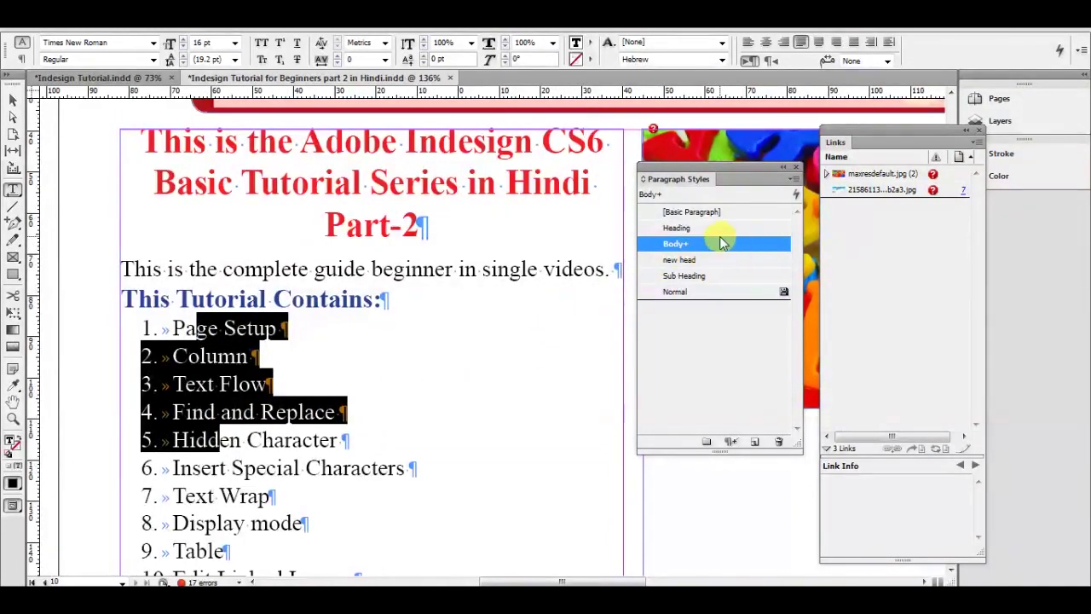
Check which paragraph styles the introductory line, the "This Tutorial Contains:" subheading and the red title use
{"action": "left_click", "coordinate": [333, 269]}
{"action": "left_click", "coordinate": [328, 298]}
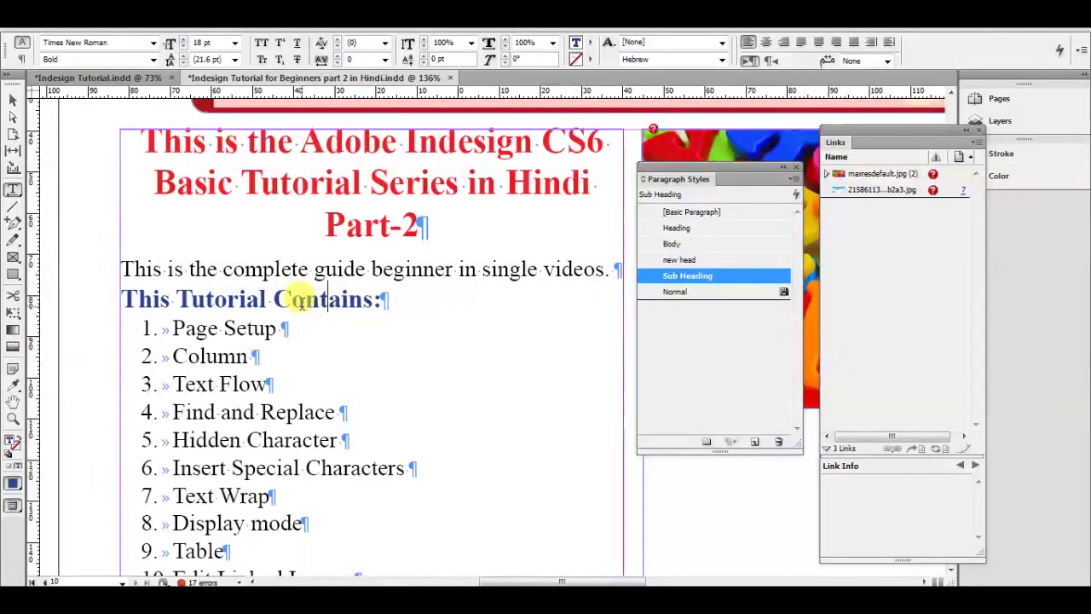
{"action": "left_click_drag", "start_coordinate": [292, 298], "coordinate": [364, 299]}
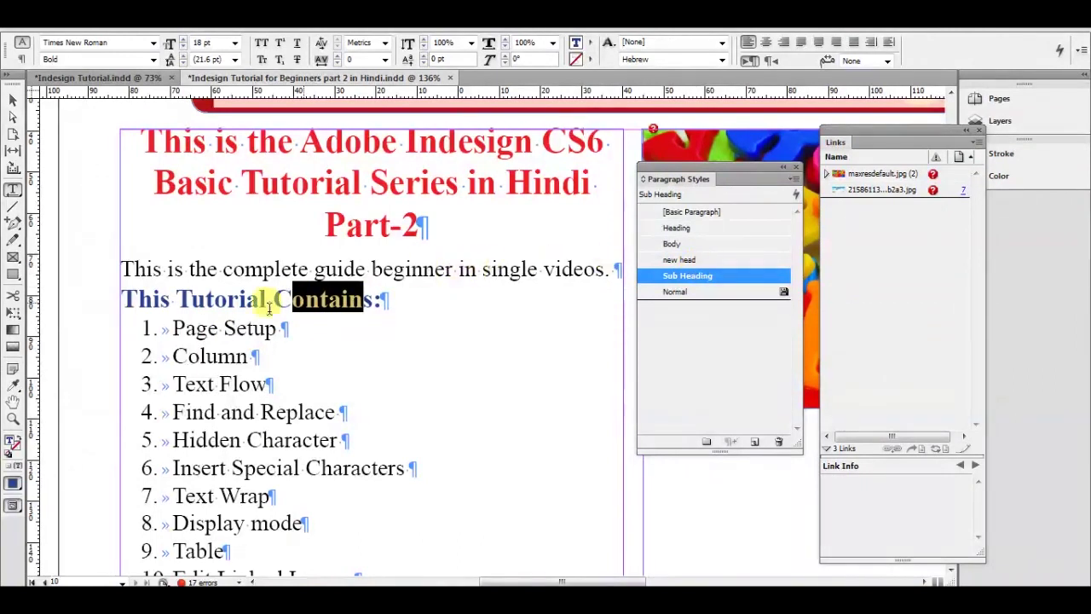
{"action": "left_click", "coordinate": [263, 184]}
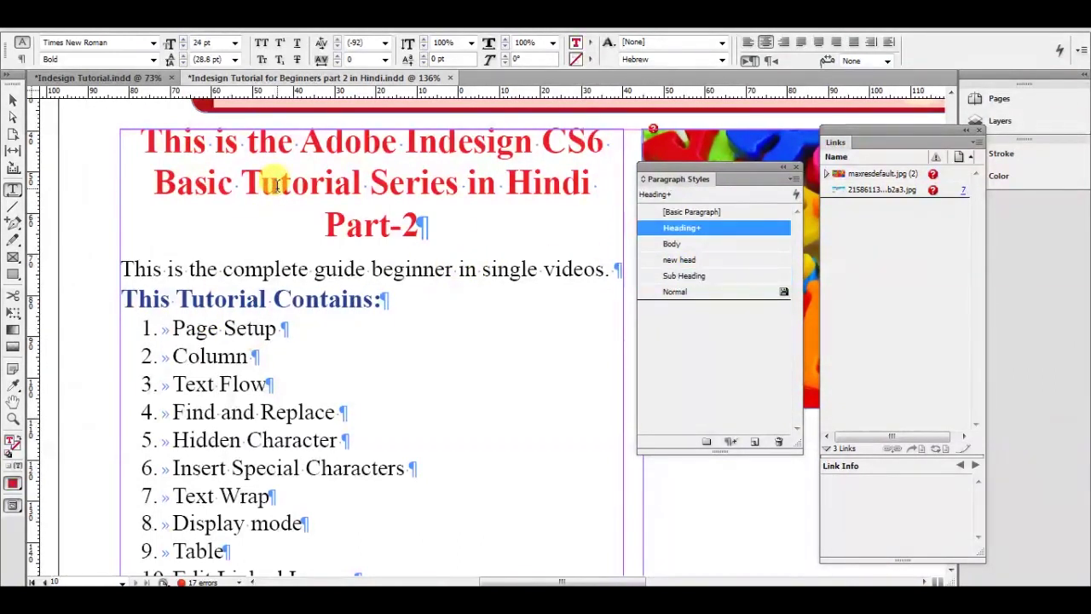
{"action": "right_click", "coordinate": [690, 238]}
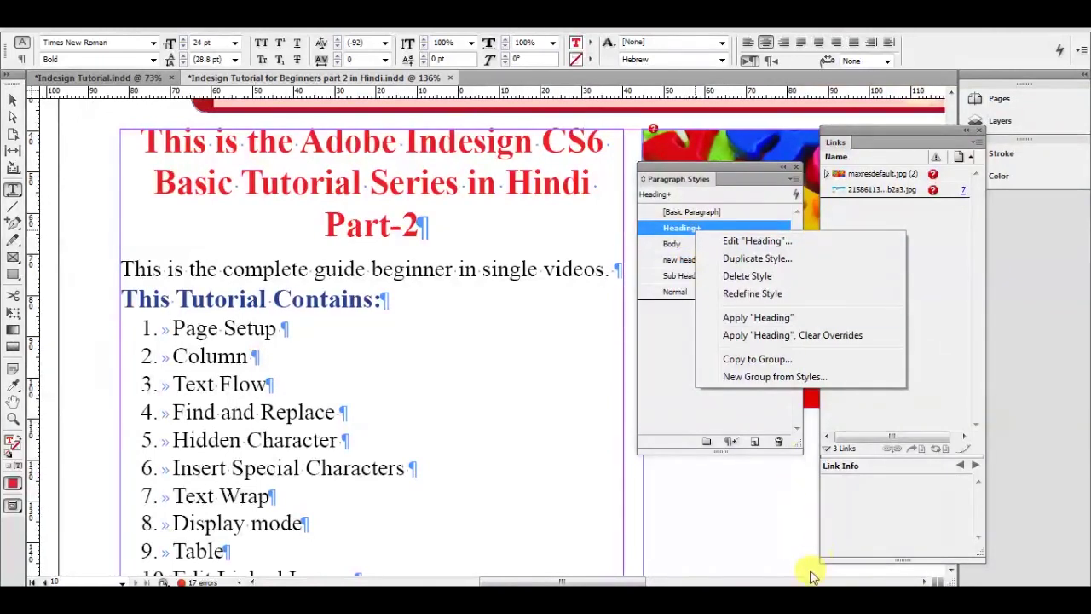
{"action": "mouse_move", "coordinate": [579, 578]}
{"action": "left_click", "coordinate": [582, 580]}
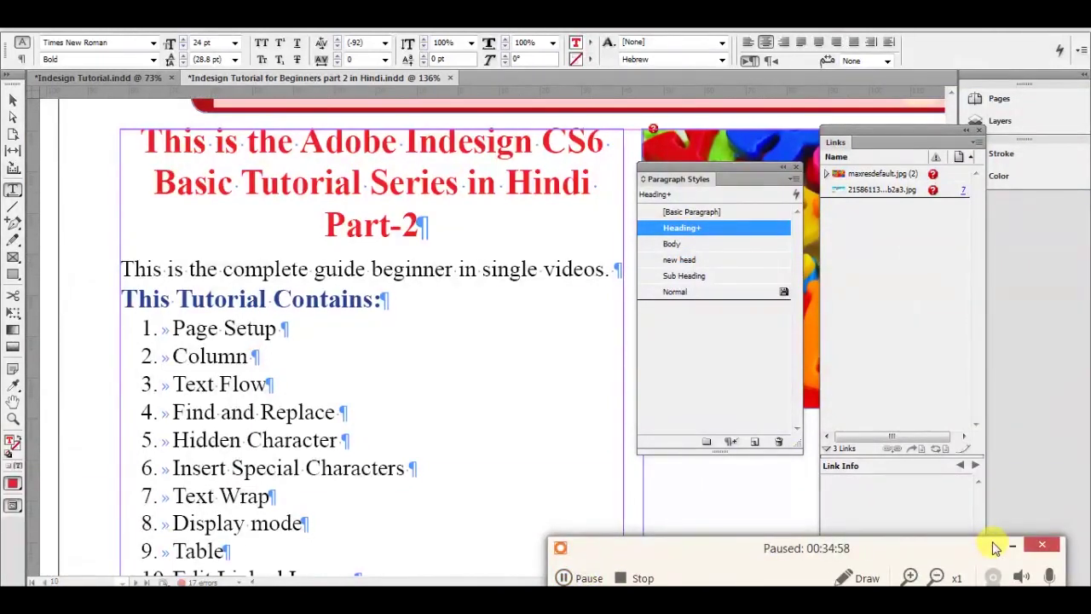
{"action": "left_click", "coordinate": [1012, 546]}
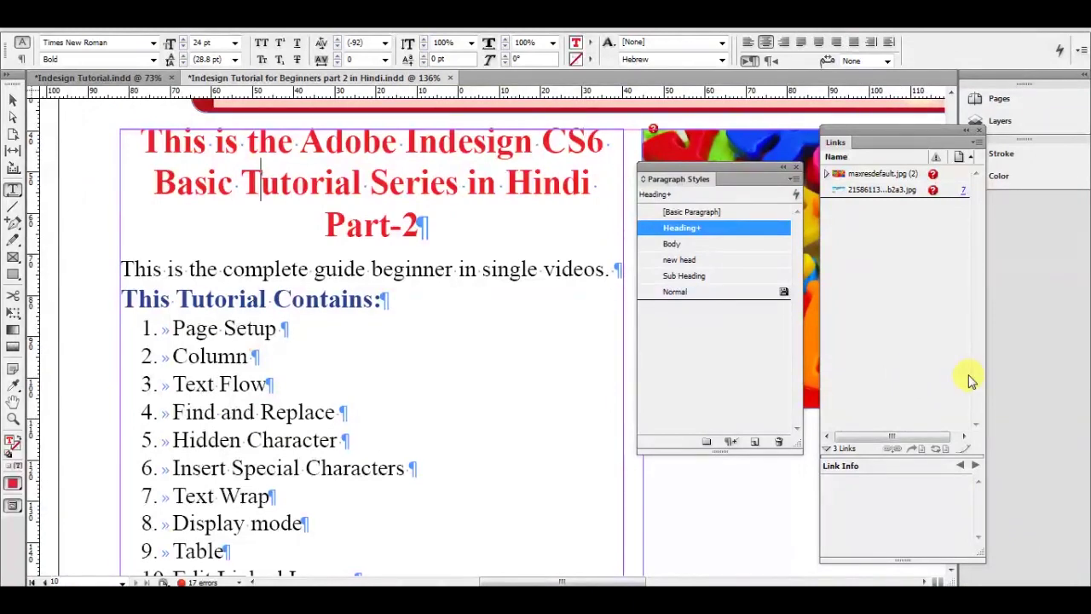
Select most of the red title text and reapply the Heading paragraph style, clearing its overrides
{"action": "left_click", "coordinate": [435, 181]}
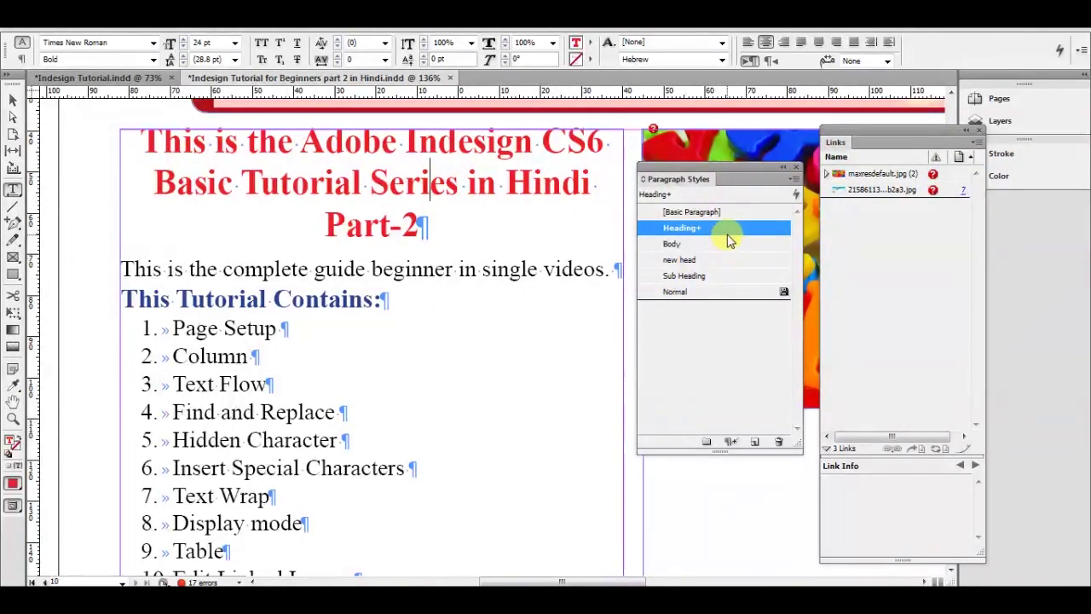
{"action": "left_click", "coordinate": [373, 182]}
{"action": "left_click_drag", "start_coordinate": [388, 186], "coordinate": [392, 192]}
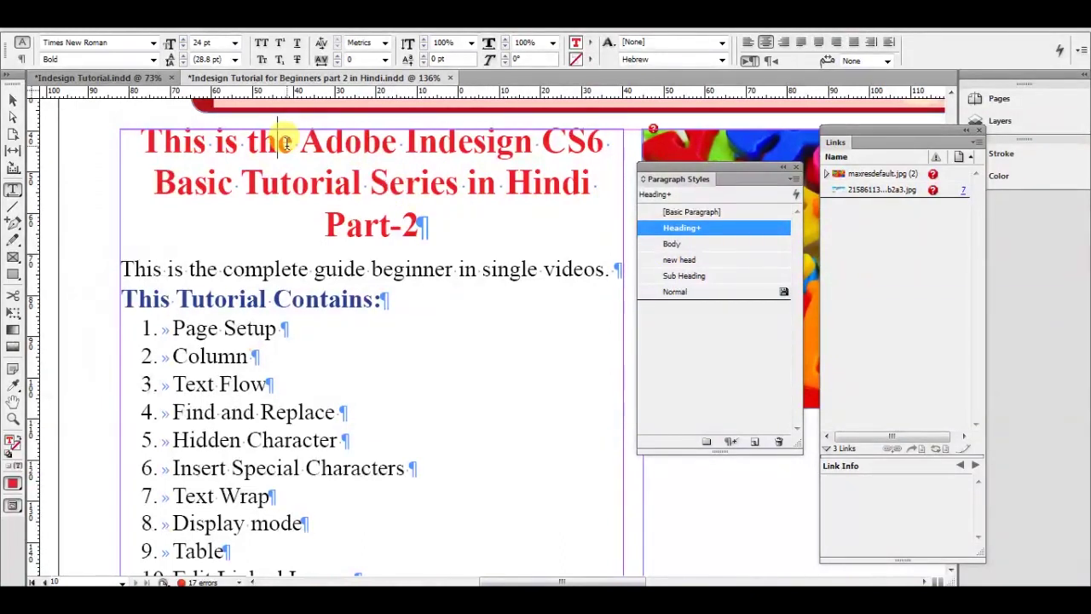
{"action": "left_click_drag", "start_coordinate": [278, 141], "coordinate": [345, 226]}
{"action": "left_click_drag", "start_coordinate": [364, 140], "coordinate": [409, 213]}
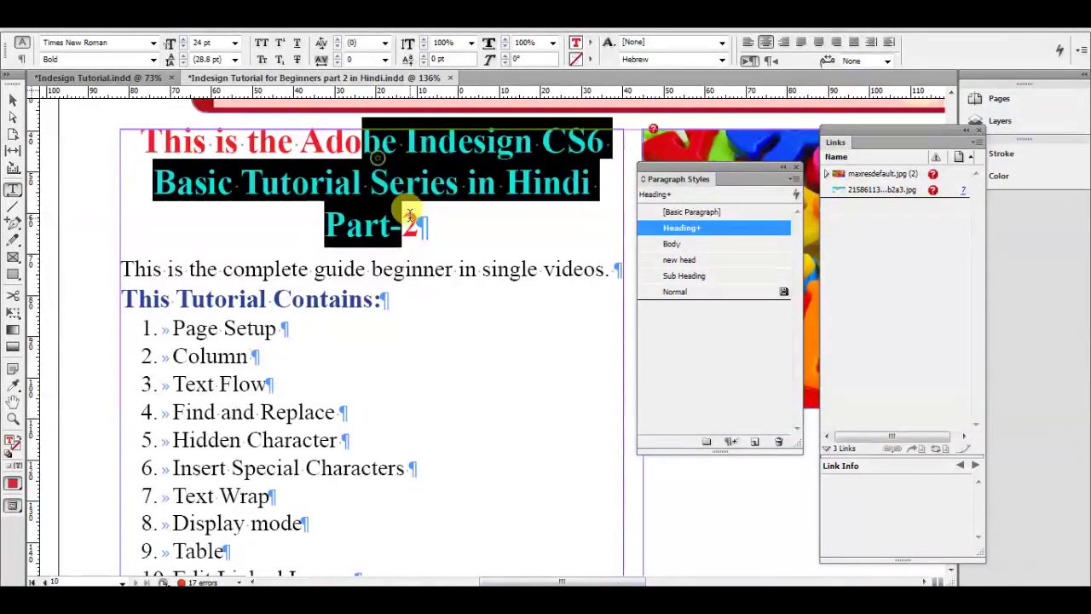
{"action": "left_click", "coordinate": [718, 232], "text": "alt"}
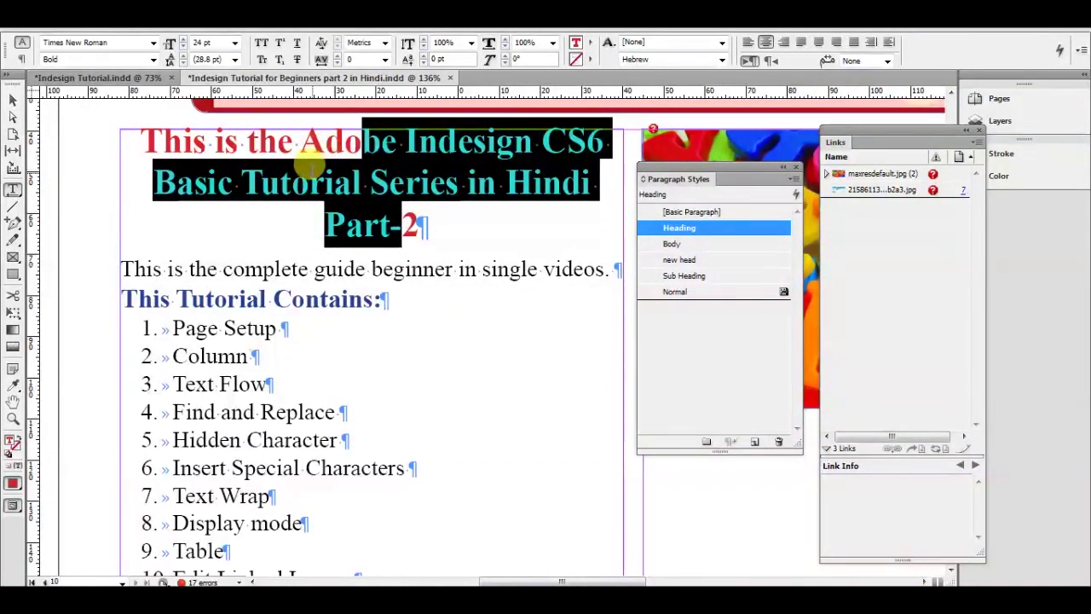
Check the paragraph style shown for different parts of the red title and for the "This Tutorial Contains:" subheading
{"action": "left_click_drag", "start_coordinate": [309, 162], "coordinate": [345, 223]}
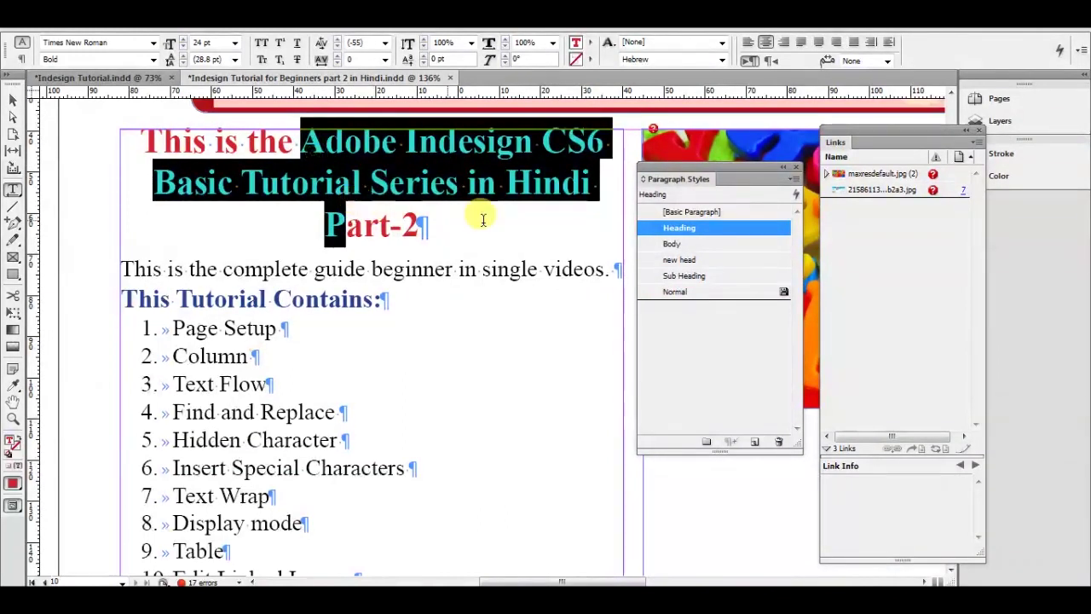
{"action": "left_click", "coordinate": [362, 143]}
{"action": "left_click_drag", "start_coordinate": [363, 143], "coordinate": [402, 223]}
{"action": "left_click", "coordinate": [410, 202]}
{"action": "left_click", "coordinate": [396, 177]}
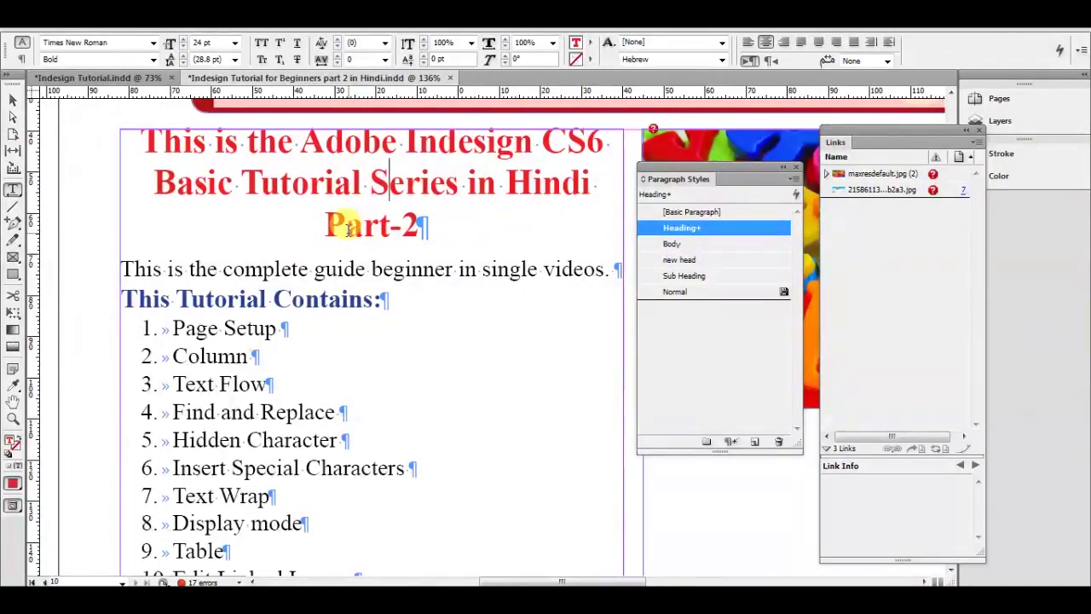
{"action": "left_click", "coordinate": [273, 299]}
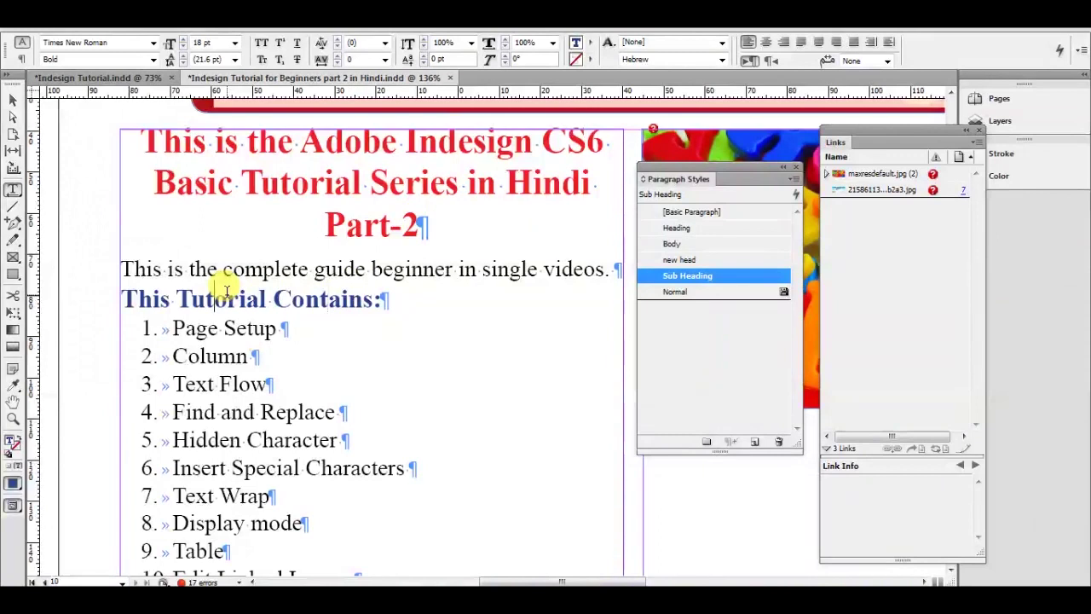
{"action": "left_click_drag", "start_coordinate": [215, 298], "coordinate": [329, 298]}
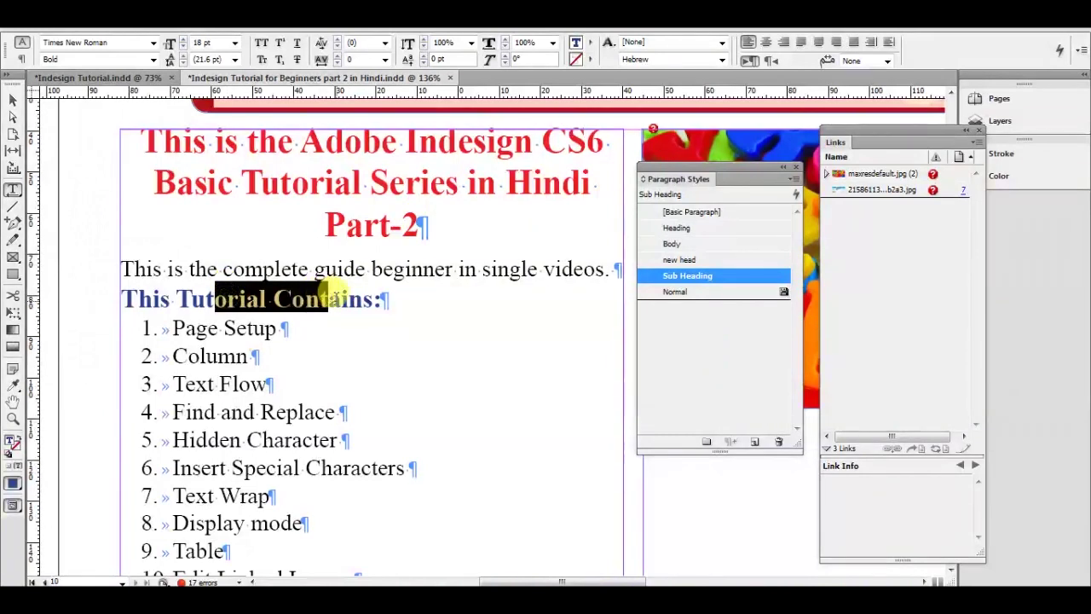
Edit the Sub Heading paragraph style, setting its size to 24 pt and its font family to Univers
{"action": "double_click", "coordinate": [727, 276]}
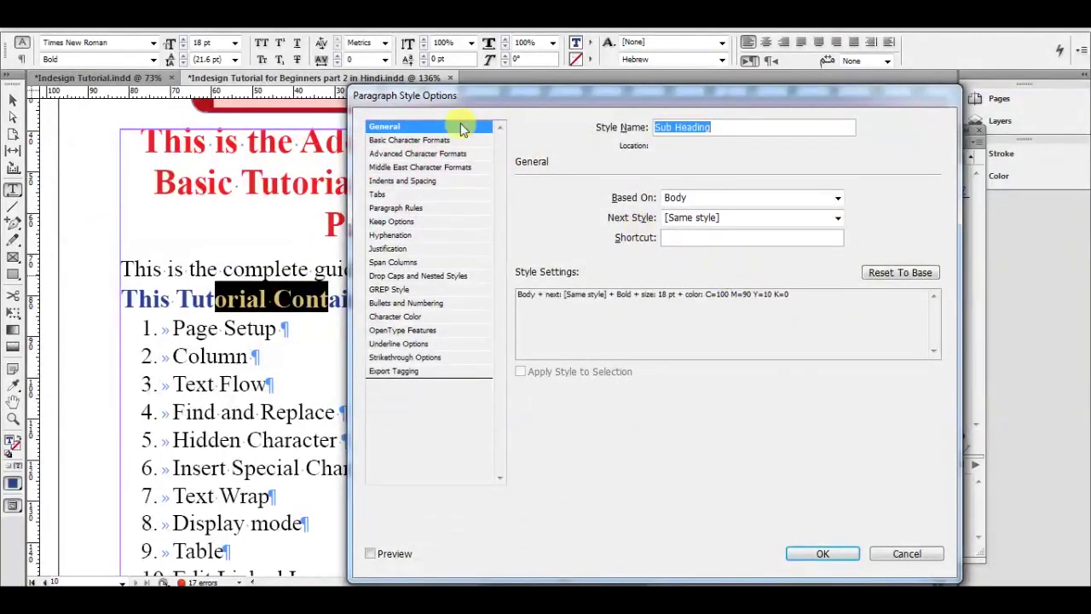
{"action": "left_click", "coordinate": [402, 142]}
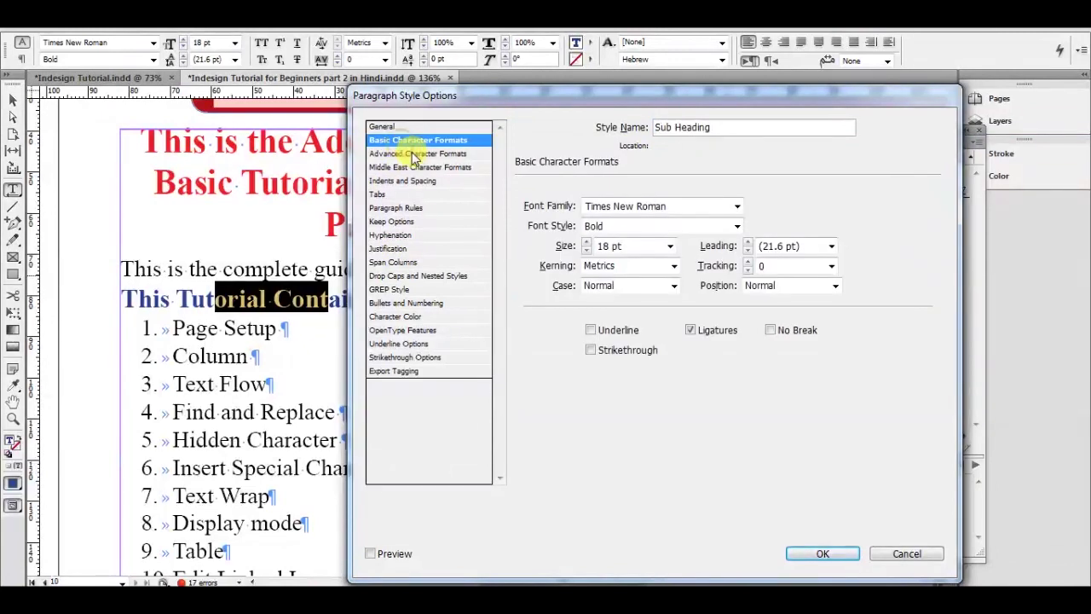
{"action": "left_click", "coordinate": [414, 155]}
{"action": "left_click", "coordinate": [413, 167]}
{"action": "left_click", "coordinate": [414, 182]}
{"action": "left_click", "coordinate": [412, 196]}
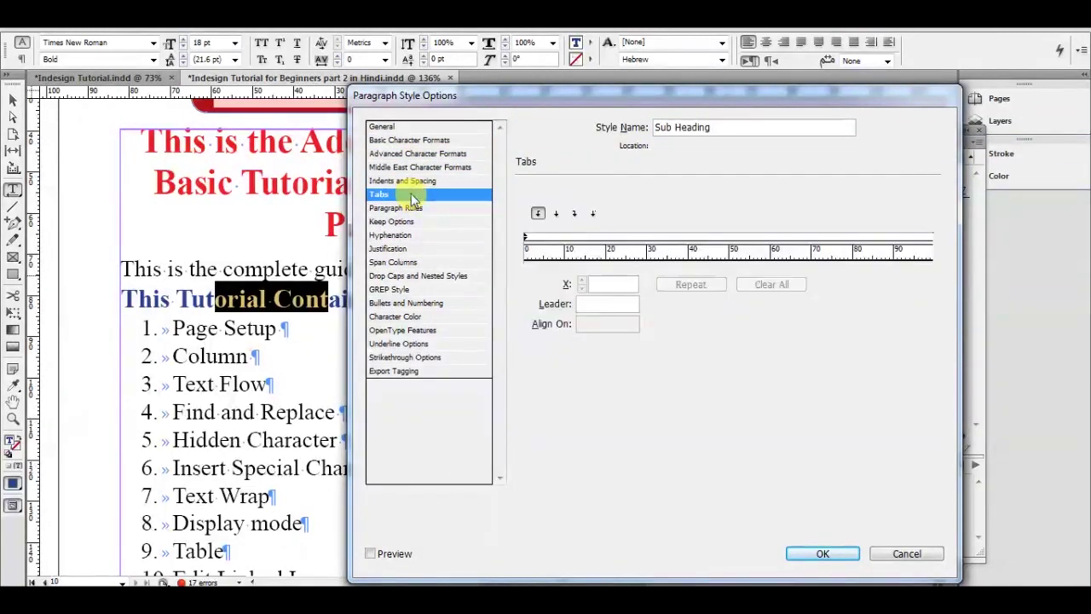
{"action": "left_click", "coordinate": [405, 141]}
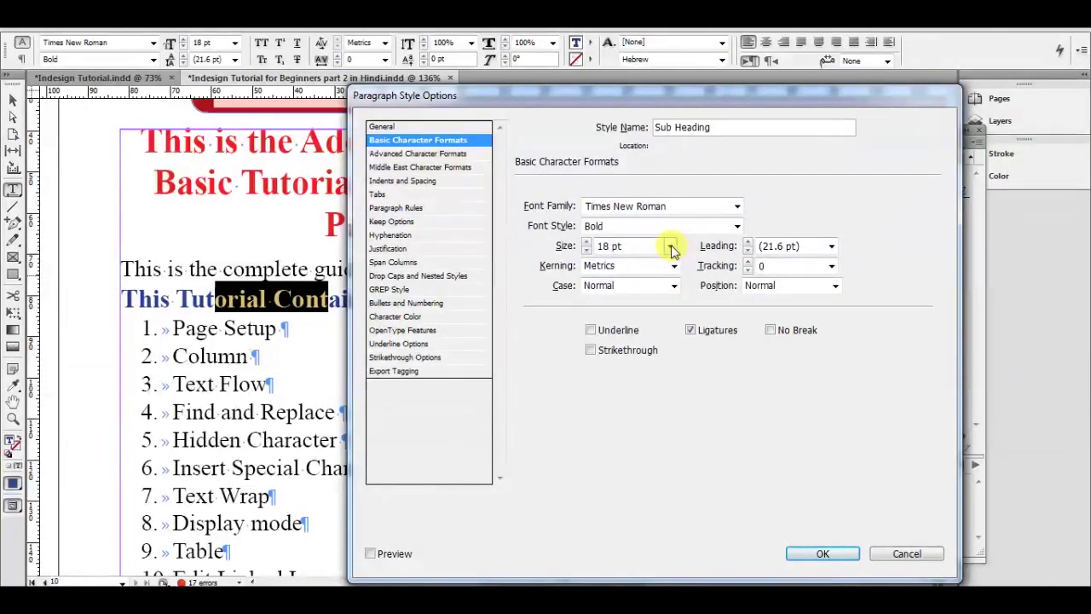
{"action": "left_click", "coordinate": [671, 247]}
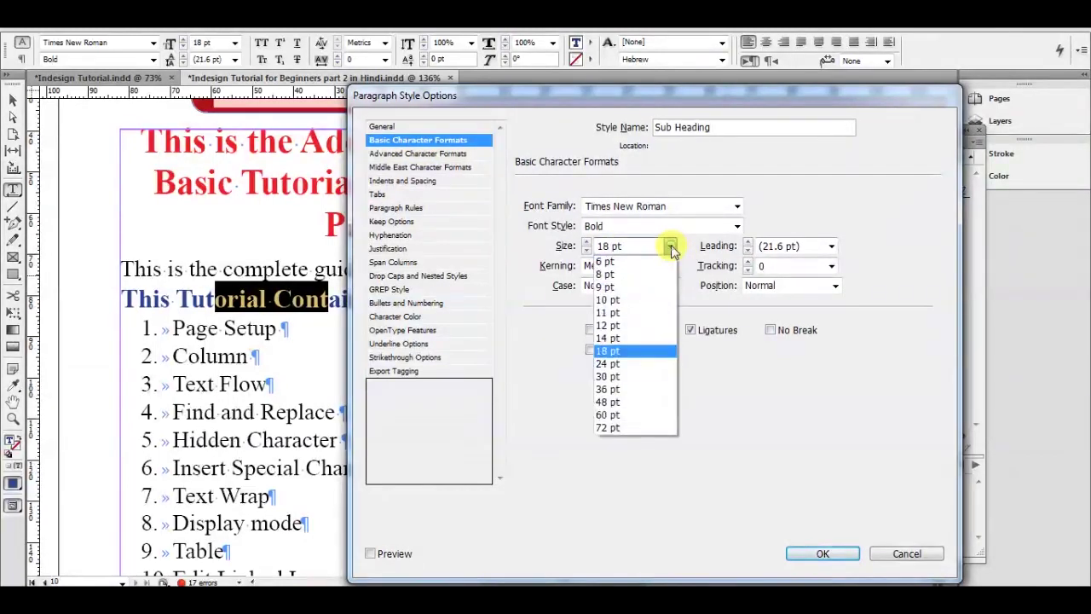
{"action": "left_click", "coordinate": [640, 365]}
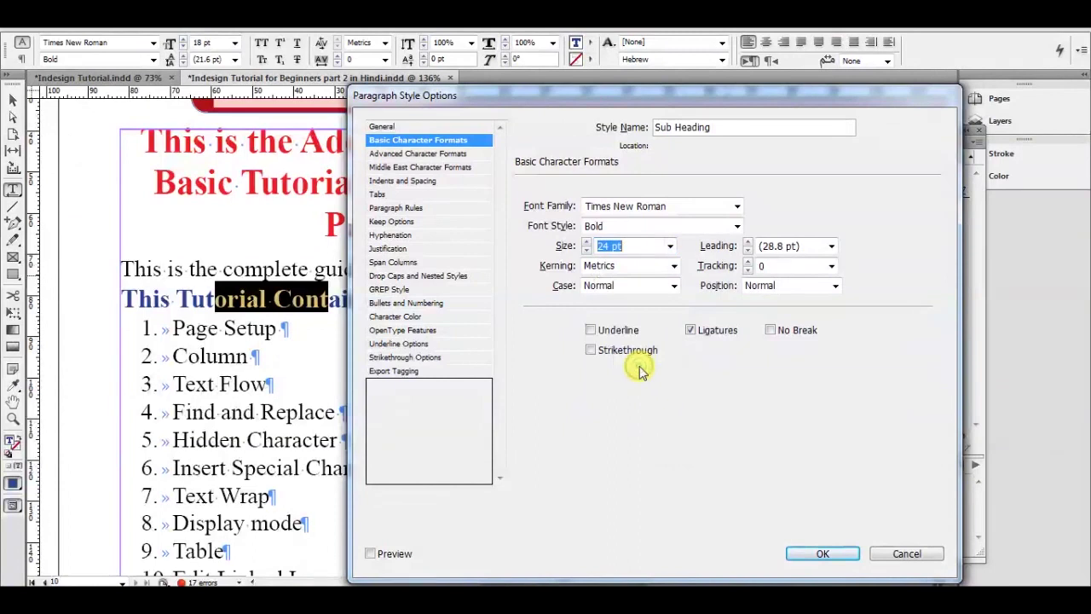
{"action": "left_click", "coordinate": [738, 209]}
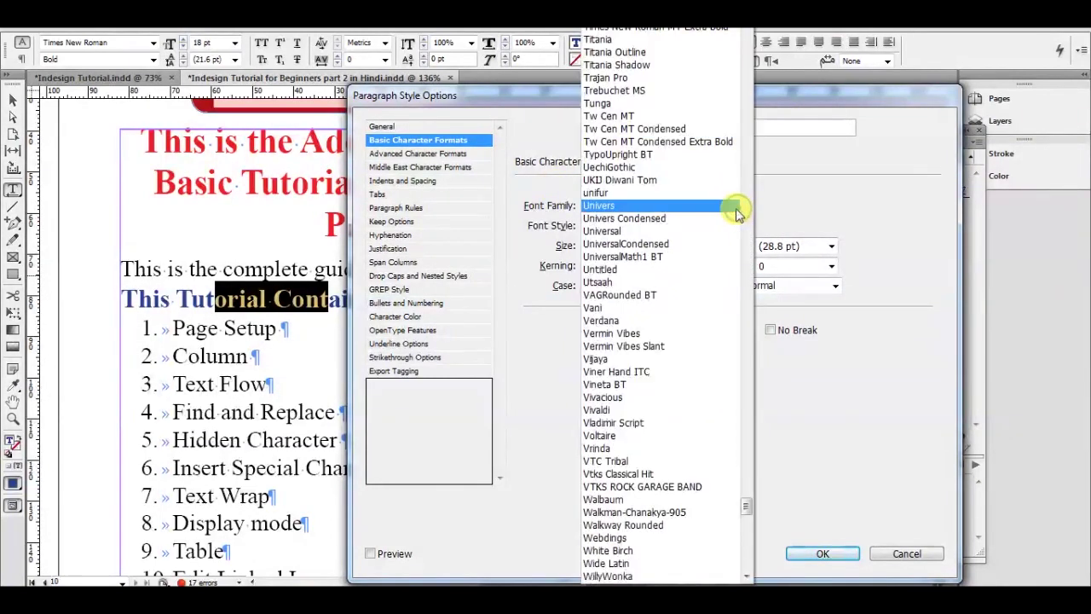
{"action": "left_click", "coordinate": [621, 207]}
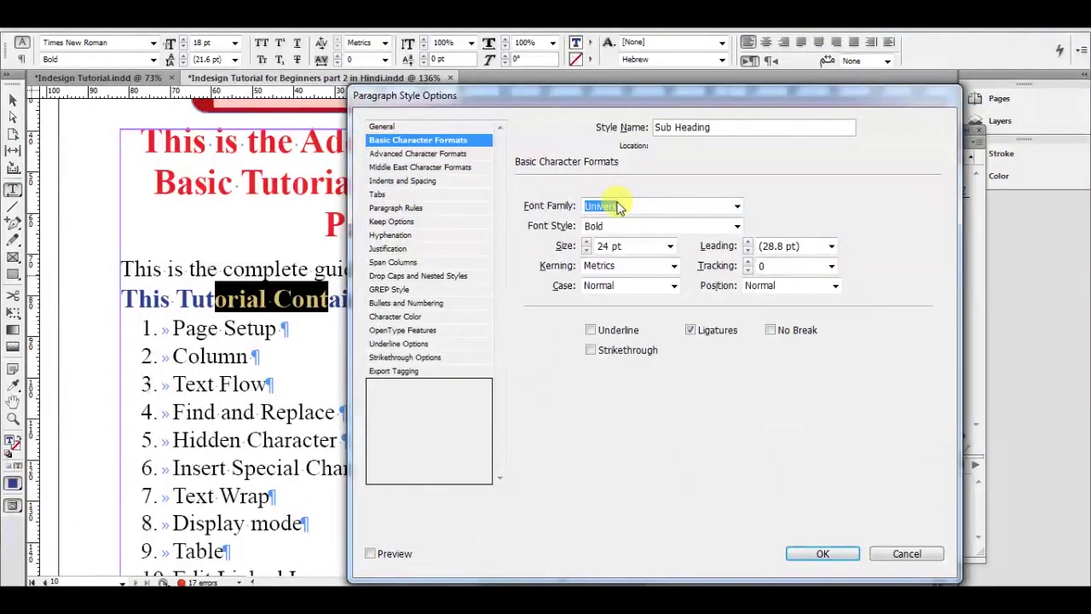
Review the Sub Heading style's option categories, from General and character formats through indents, justification and drop caps to bullets and numbering
{"action": "left_click", "coordinate": [407, 182]}
{"action": "left_click", "coordinate": [418, 153]}
{"action": "left_click", "coordinate": [424, 167]}
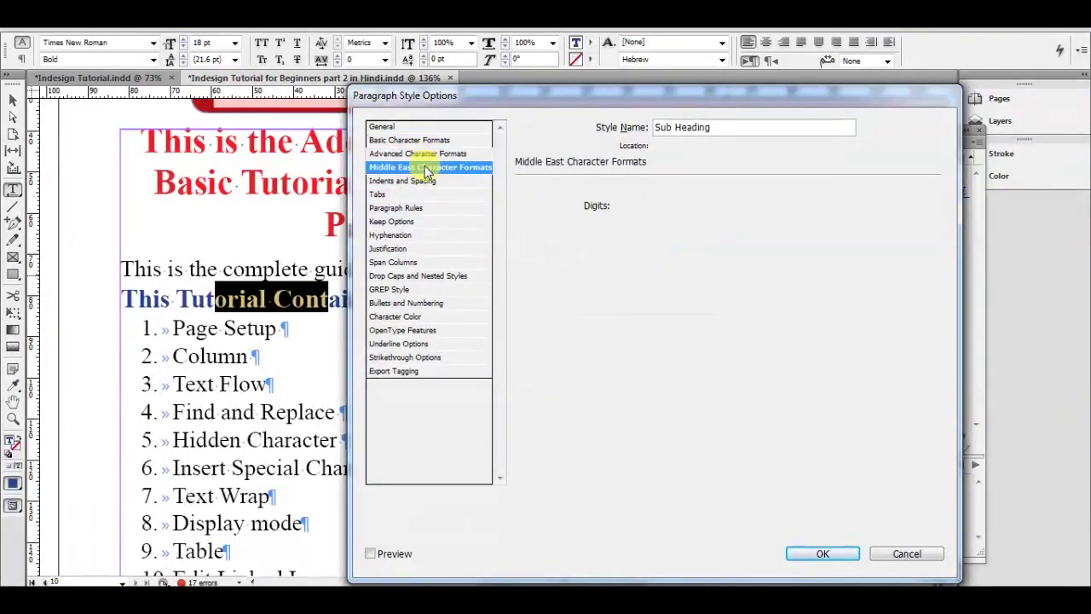
{"action": "left_click", "coordinate": [418, 141]}
{"action": "left_click", "coordinate": [422, 154]}
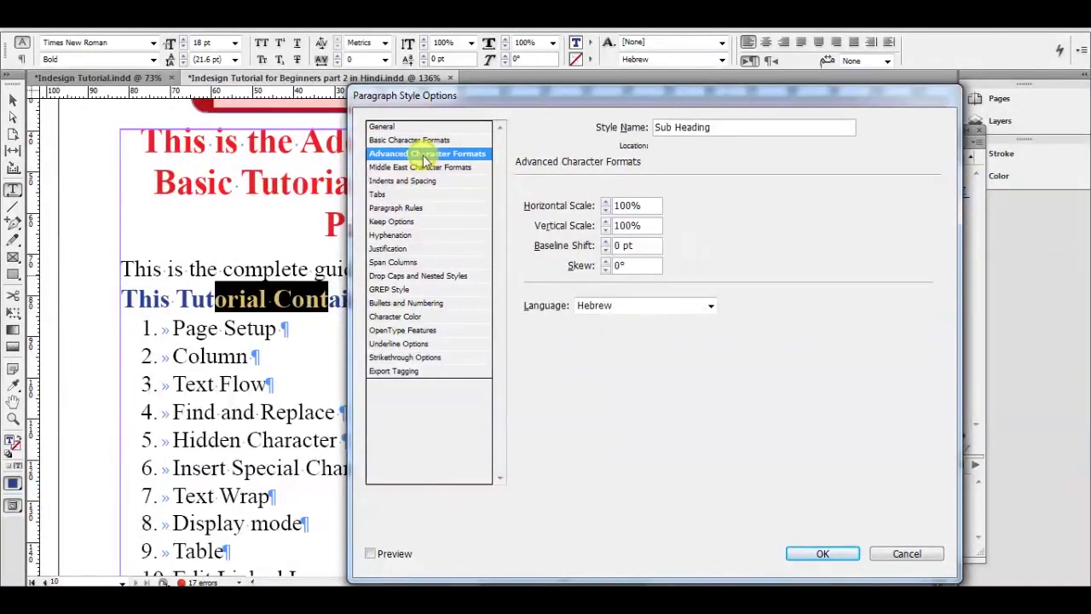
{"action": "left_click", "coordinate": [429, 141]}
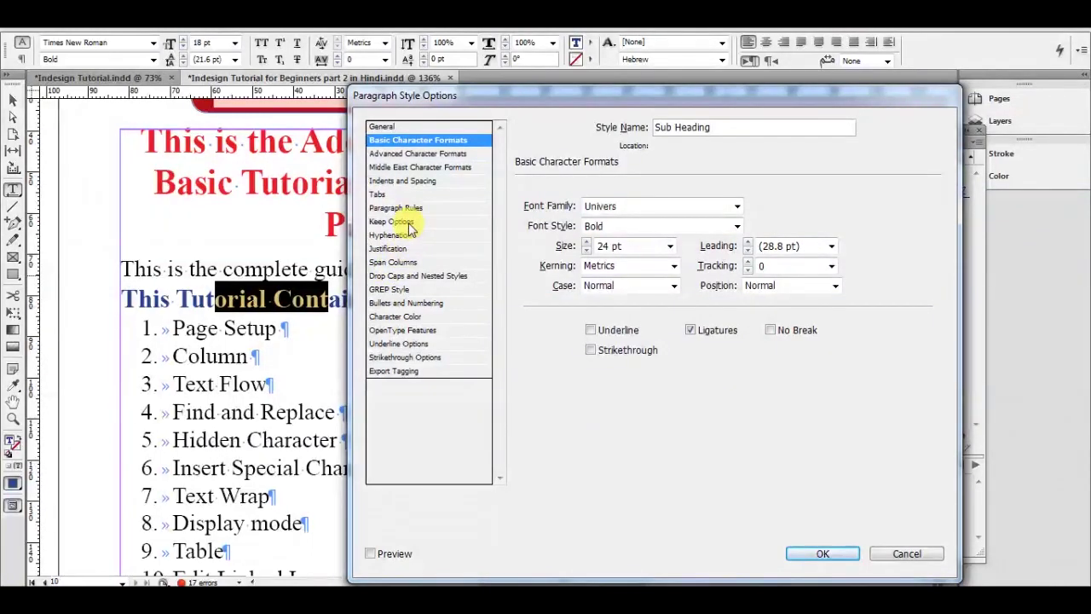
{"action": "left_click", "coordinate": [417, 128]}
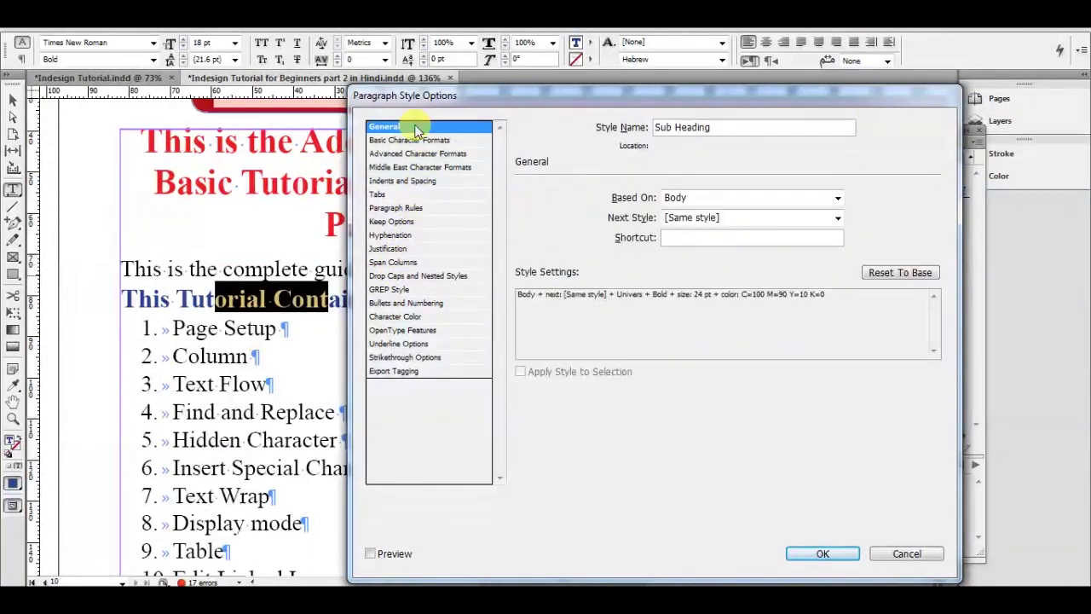
{"action": "left_click", "coordinate": [419, 140]}
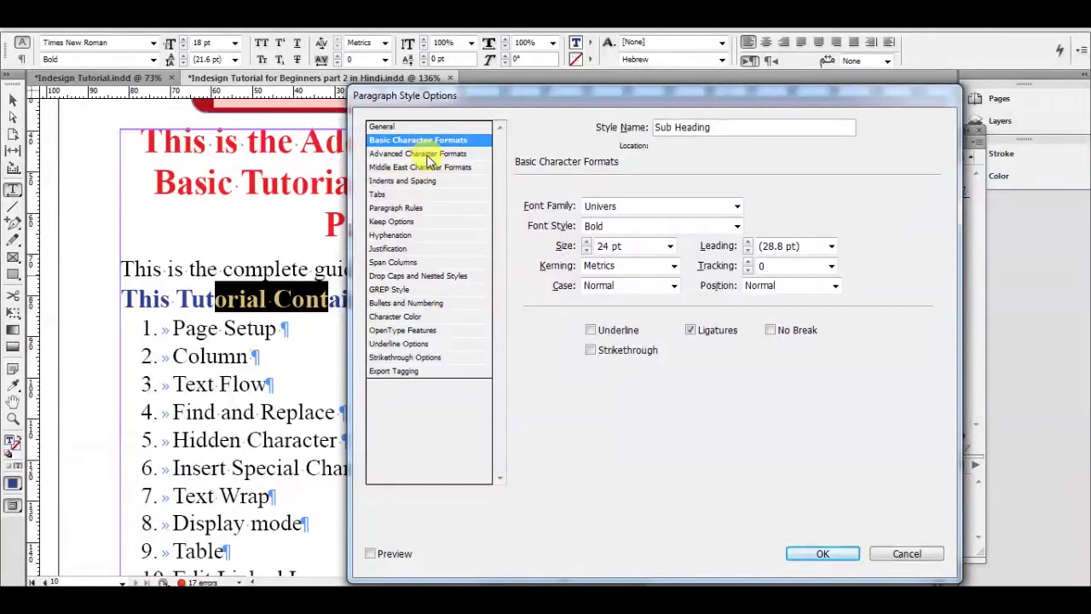
{"action": "left_click", "coordinate": [428, 154]}
{"action": "left_click", "coordinate": [430, 168]}
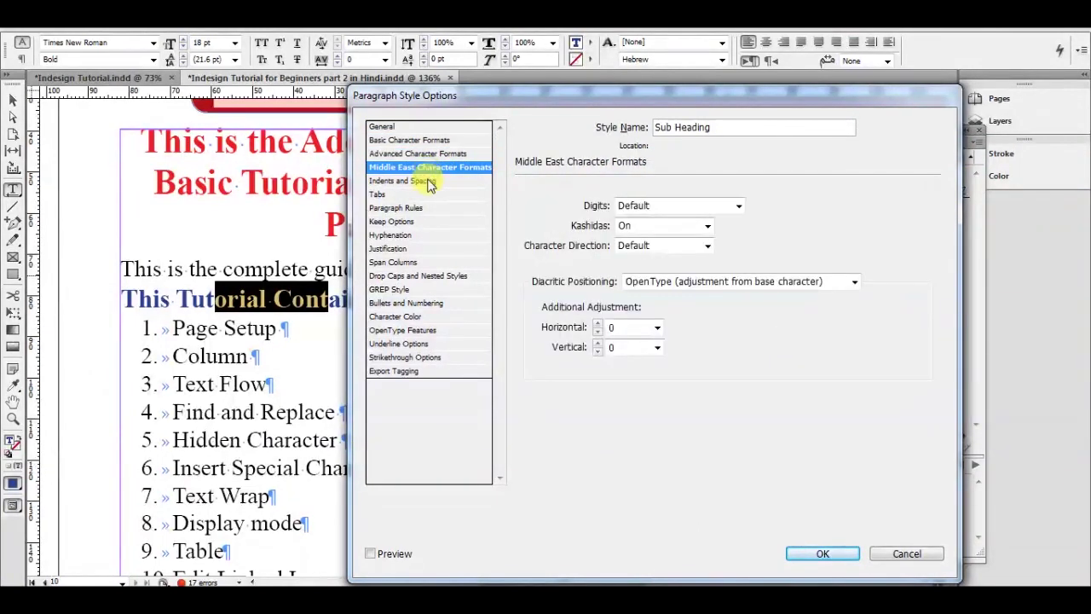
{"action": "left_click", "coordinate": [428, 183]}
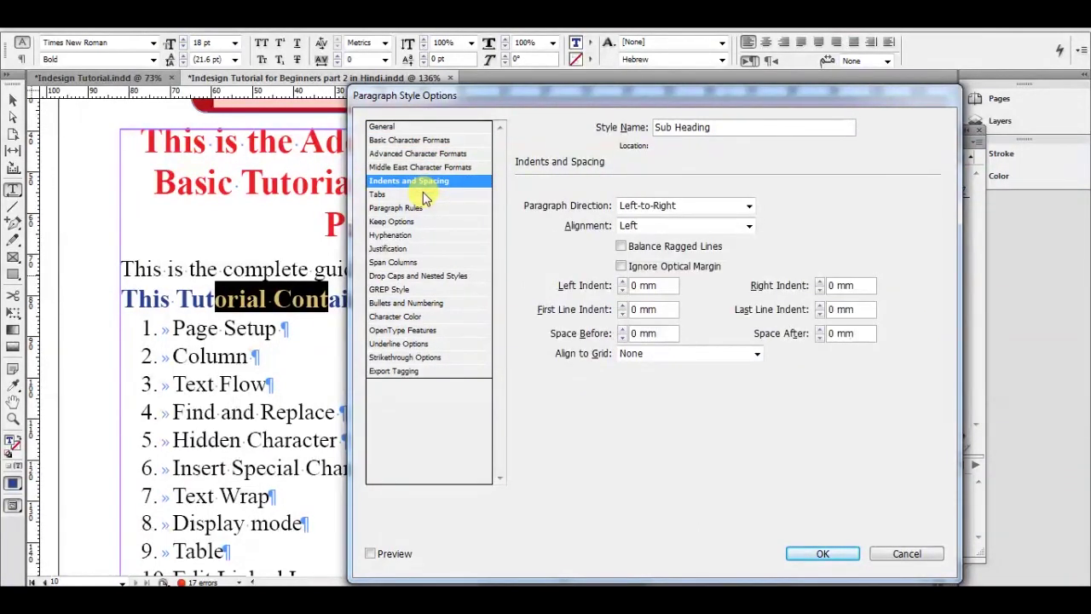
{"action": "left_click", "coordinate": [424, 196]}
{"action": "left_click", "coordinate": [423, 210]}
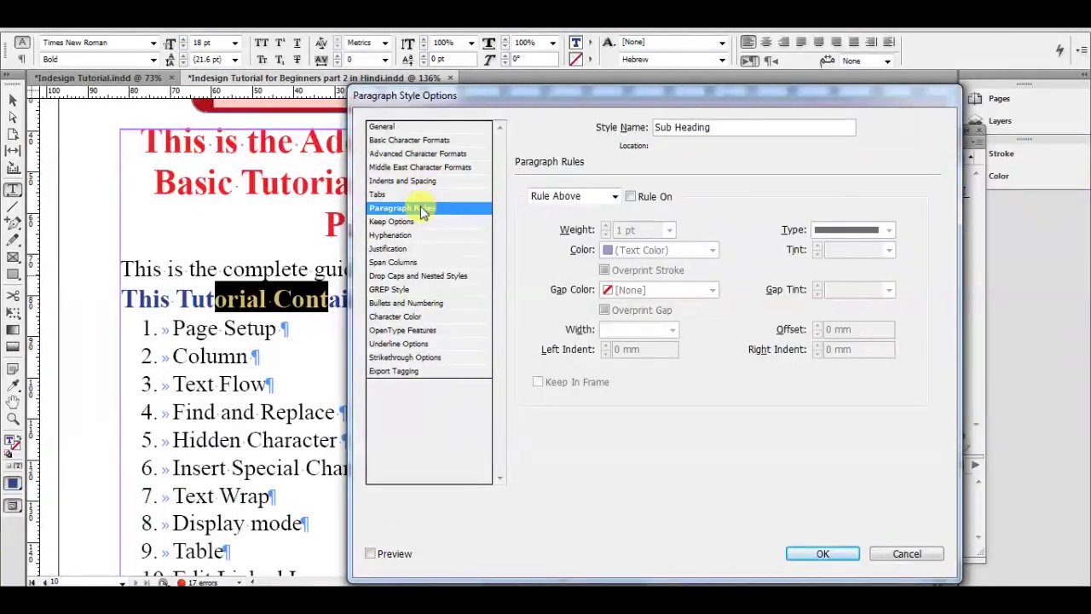
{"action": "left_click", "coordinate": [424, 223]}
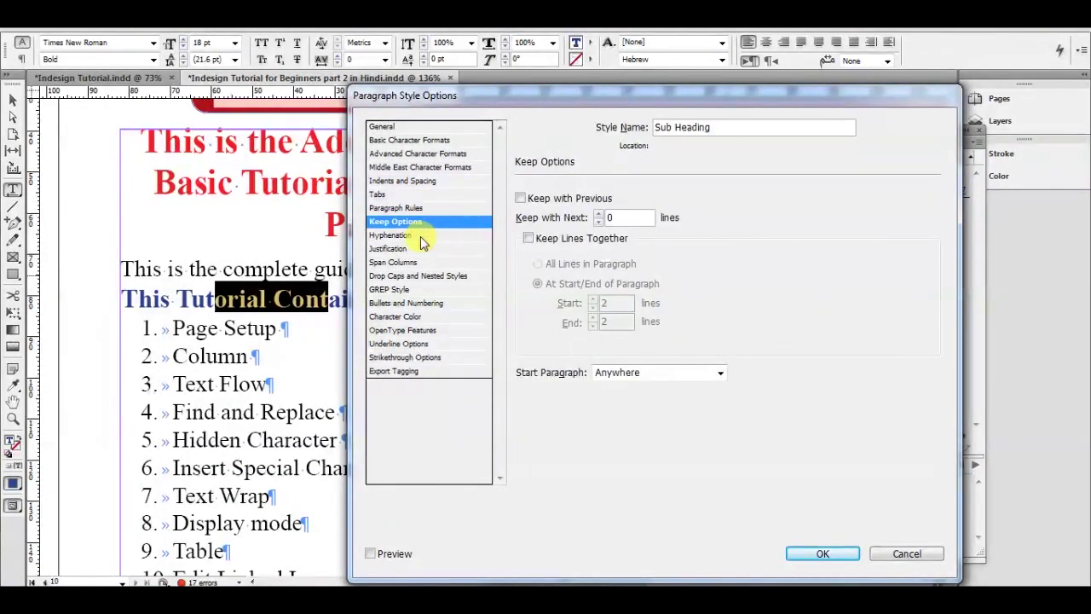
{"action": "left_click", "coordinate": [420, 236]}
{"action": "left_click", "coordinate": [420, 248]}
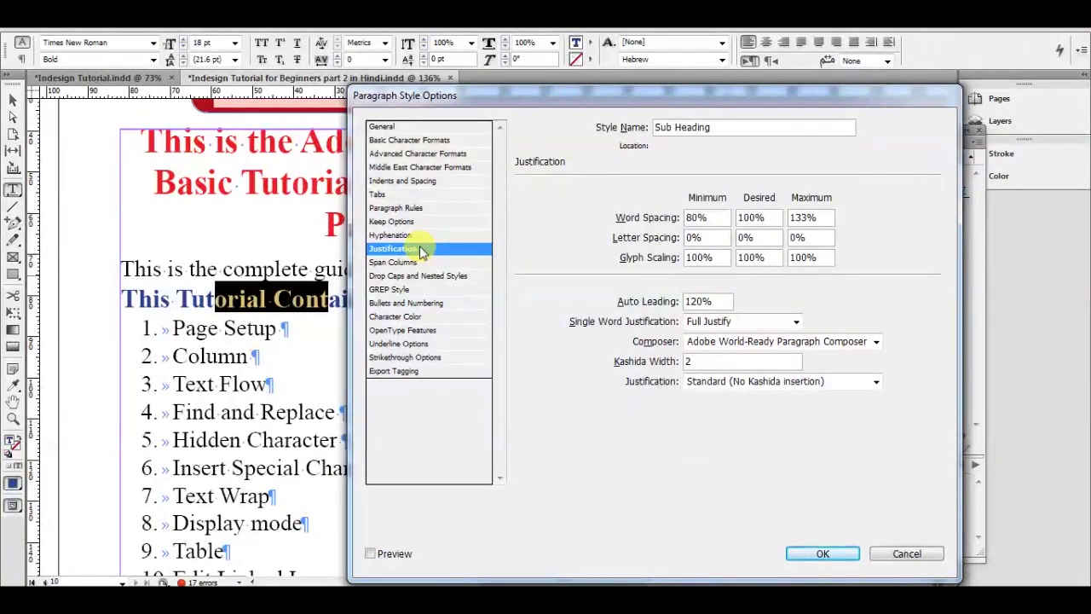
{"action": "left_click", "coordinate": [421, 261]}
{"action": "left_click", "coordinate": [420, 275]}
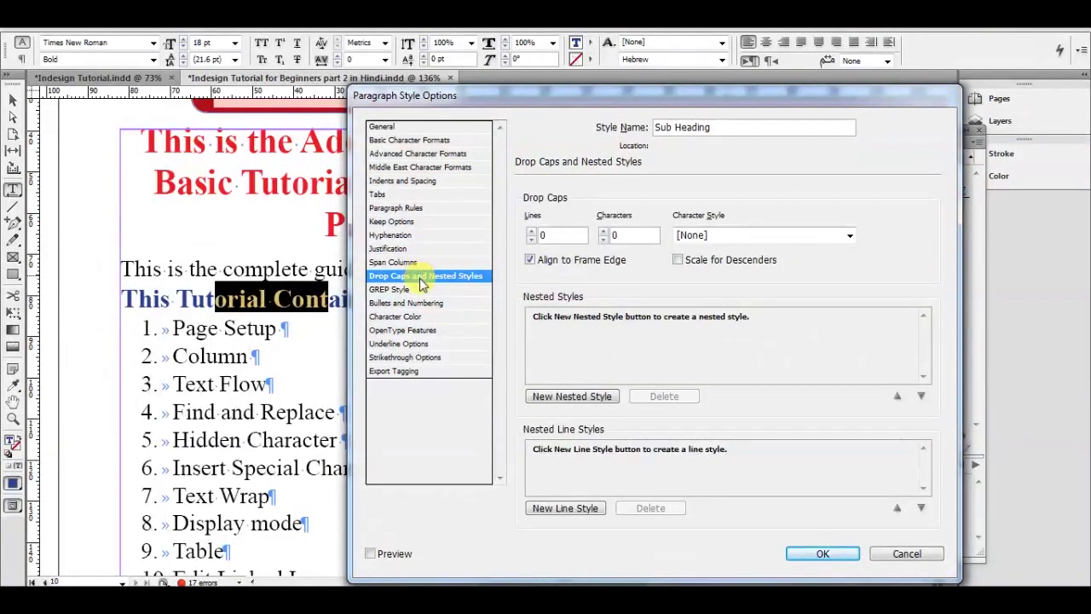
{"action": "left_click", "coordinate": [421, 289]}
{"action": "left_click", "coordinate": [422, 303]}
Set the Sub Heading style's character color to C=0 M=100 Y=0 K=0 and accept the style changes
{"action": "left_click", "coordinate": [426, 316]}
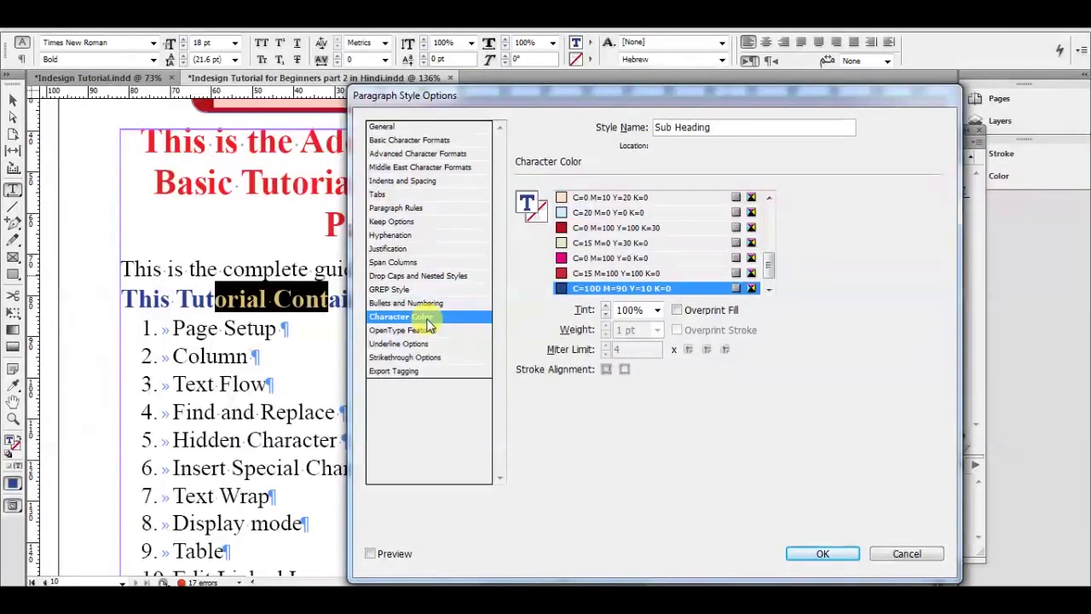
{"action": "left_click", "coordinate": [590, 261]}
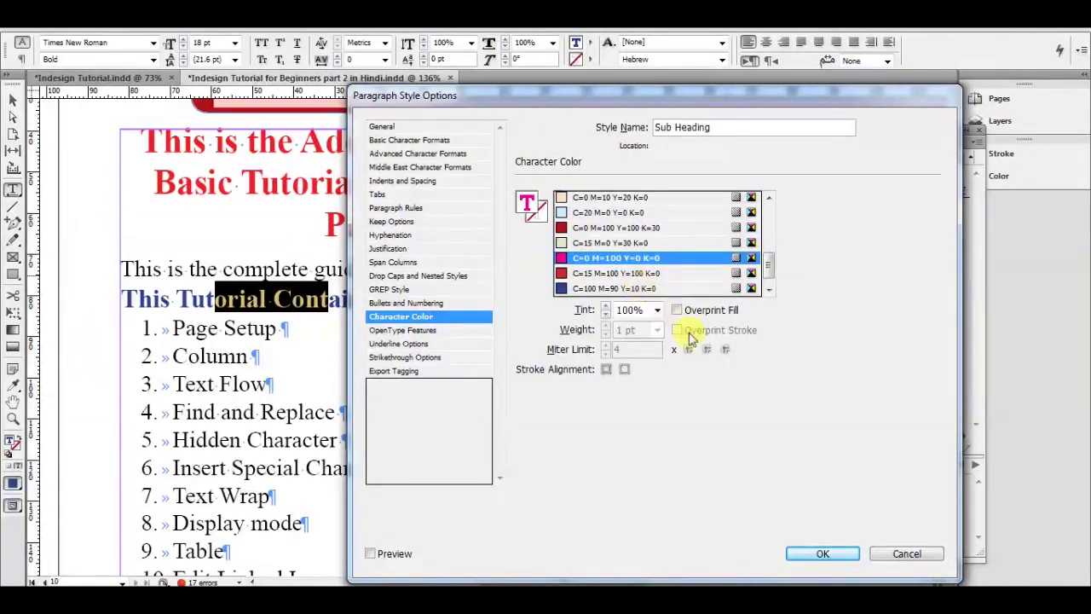
{"action": "left_click", "coordinate": [823, 554]}
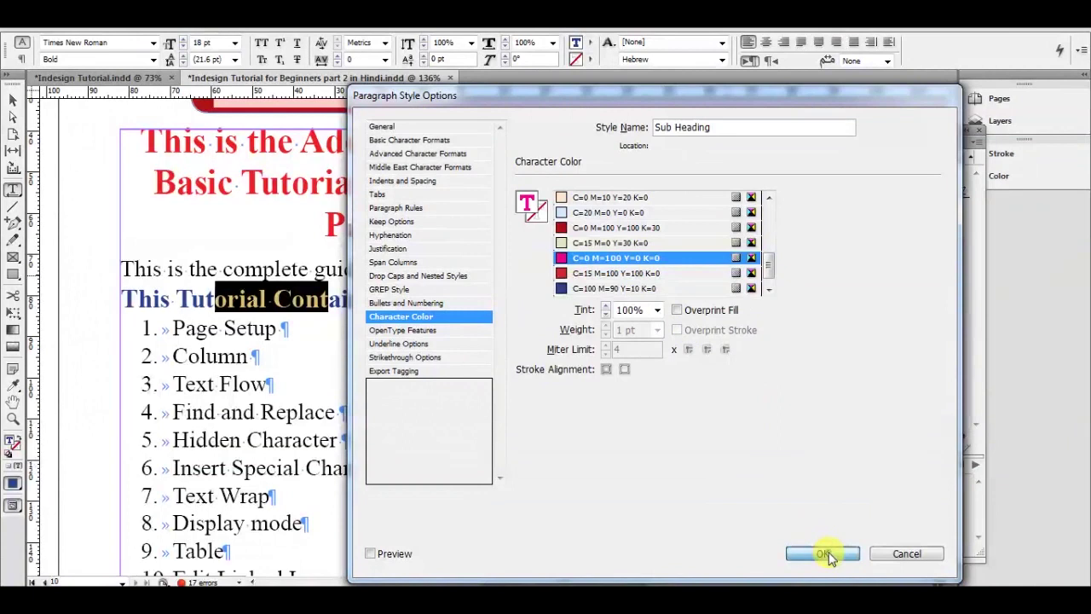
Select most of the "This Tutorial Contains:" subheading and check its paragraph style and formatting
{"action": "left_click", "coordinate": [392, 312]}
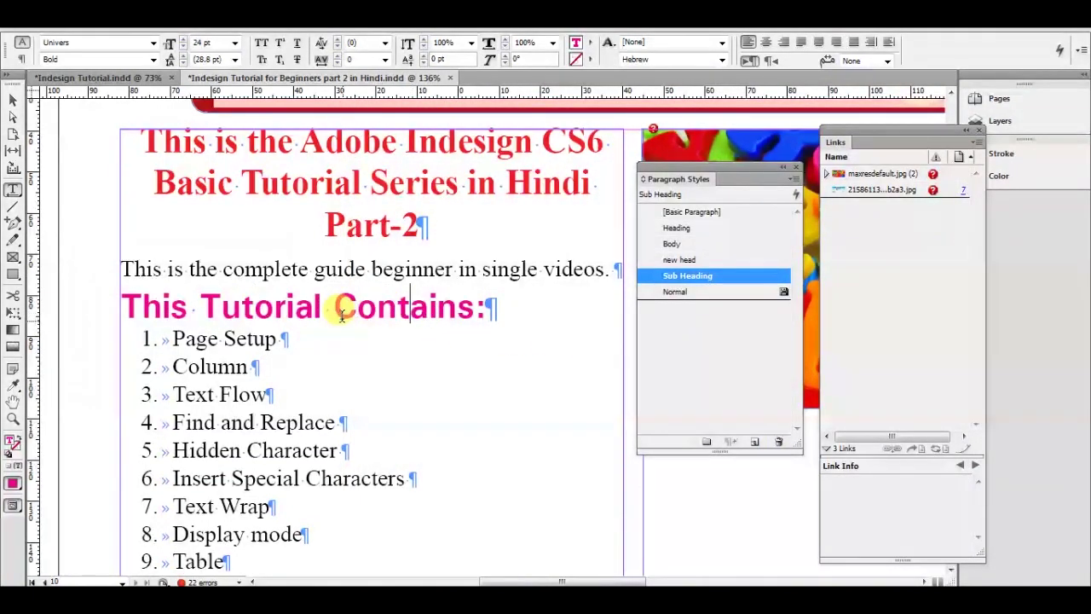
{"action": "left_click_drag", "start_coordinate": [124, 301], "coordinate": [460, 295]}
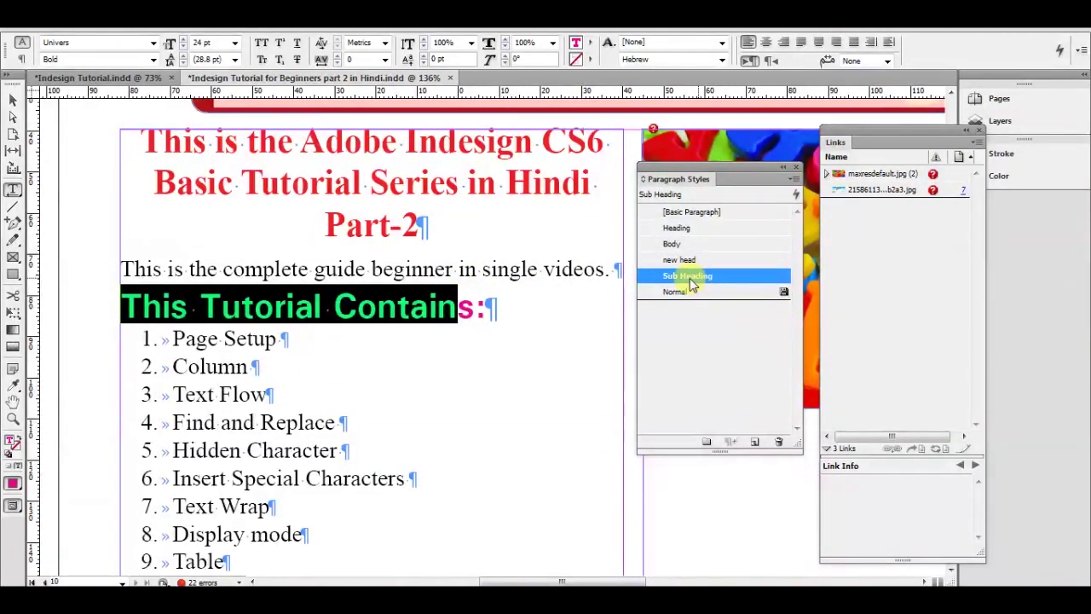
{"action": "left_click", "coordinate": [334, 328]}
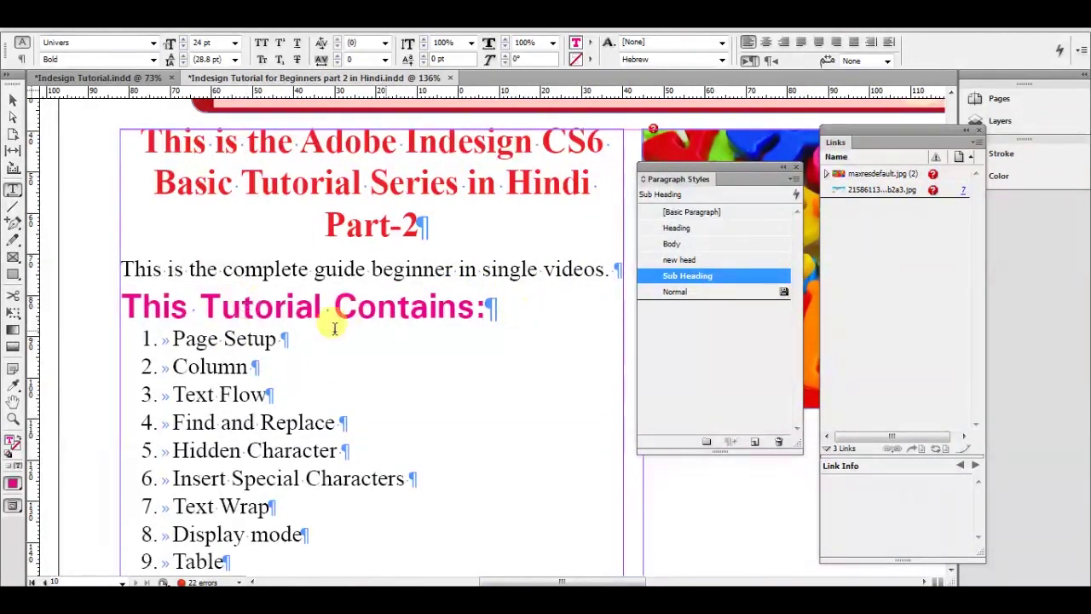
Try the Sub Heading style on the "Insert Special Characters" list item, and undo both that and the Sub Heading style edit
{"action": "left_click", "coordinate": [202, 478]}
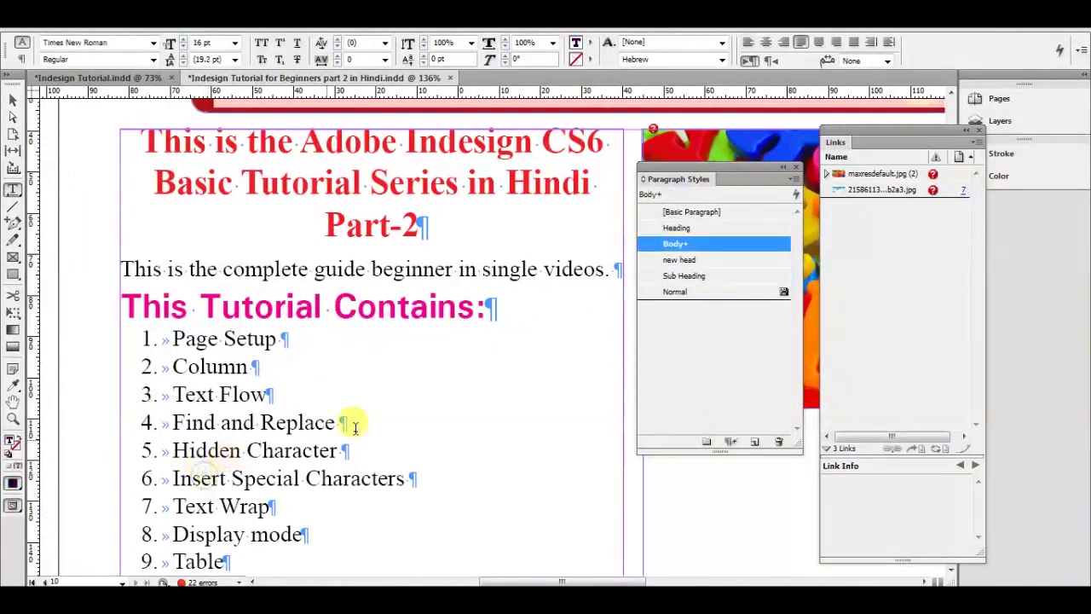
{"action": "left_click", "coordinate": [692, 276]}
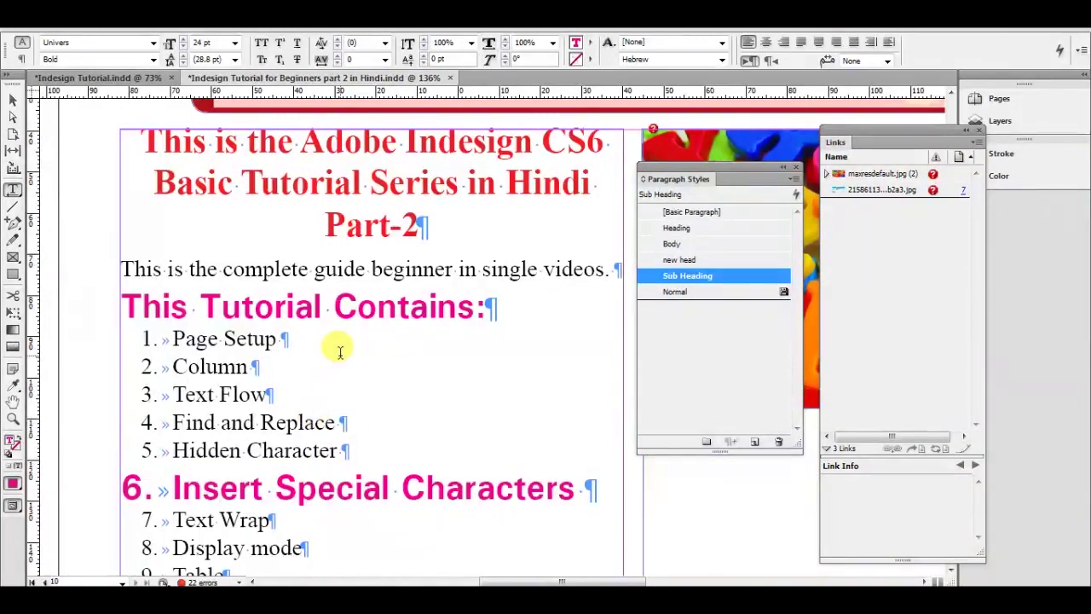
{"action": "key", "text": "ctrl+z"}
{"action": "key", "text": "ctrl+z"}
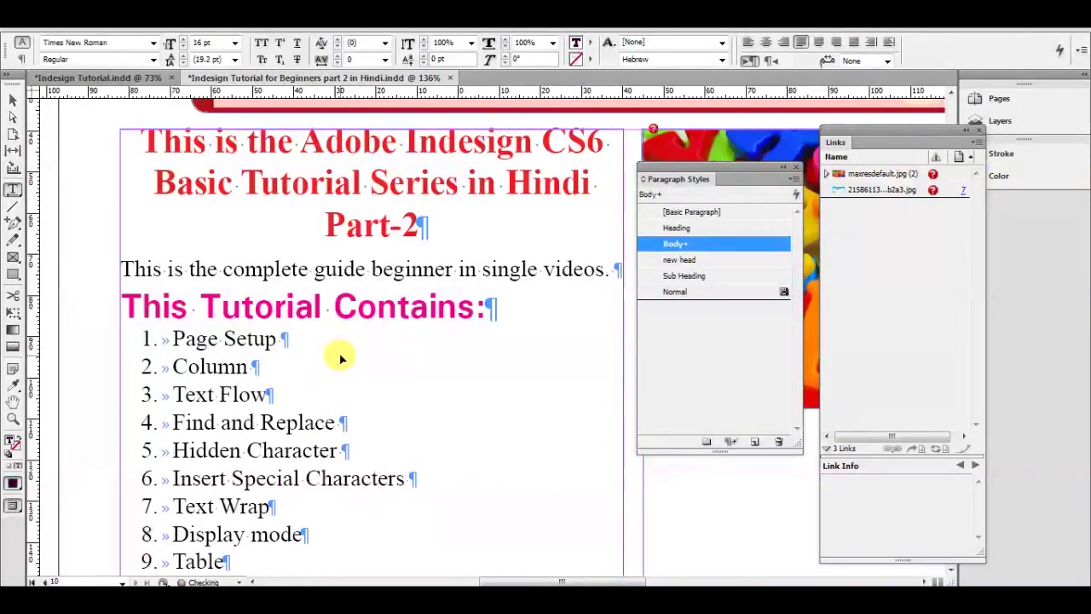
Recolor the whole "This Tutorial Contains:" subheading with the Orange swatch
{"action": "left_click", "coordinate": [355, 297]}
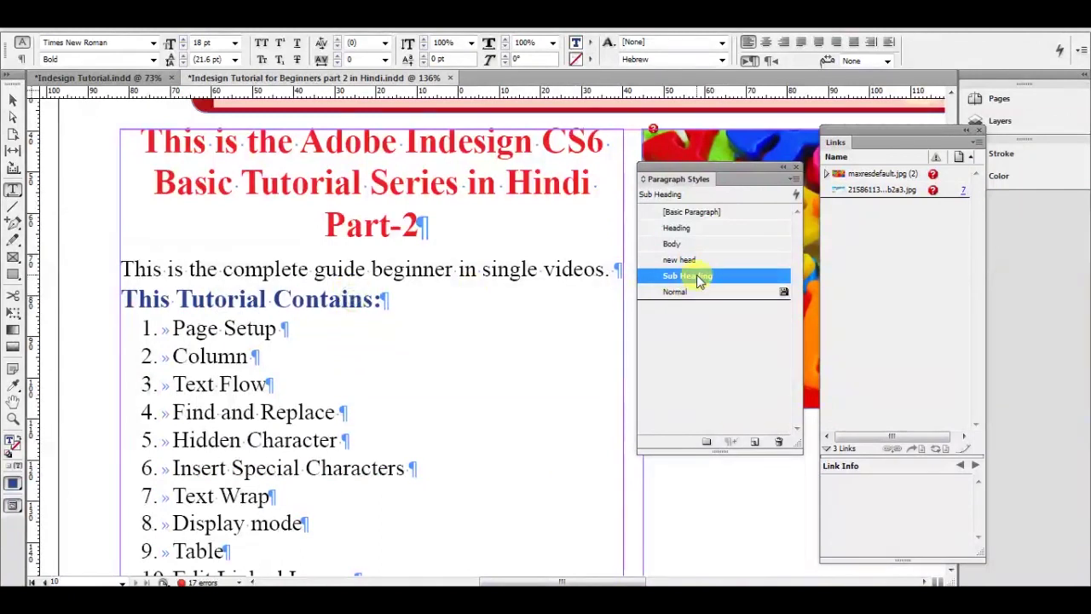
{"action": "left_click_drag", "start_coordinate": [122, 290], "coordinate": [384, 298]}
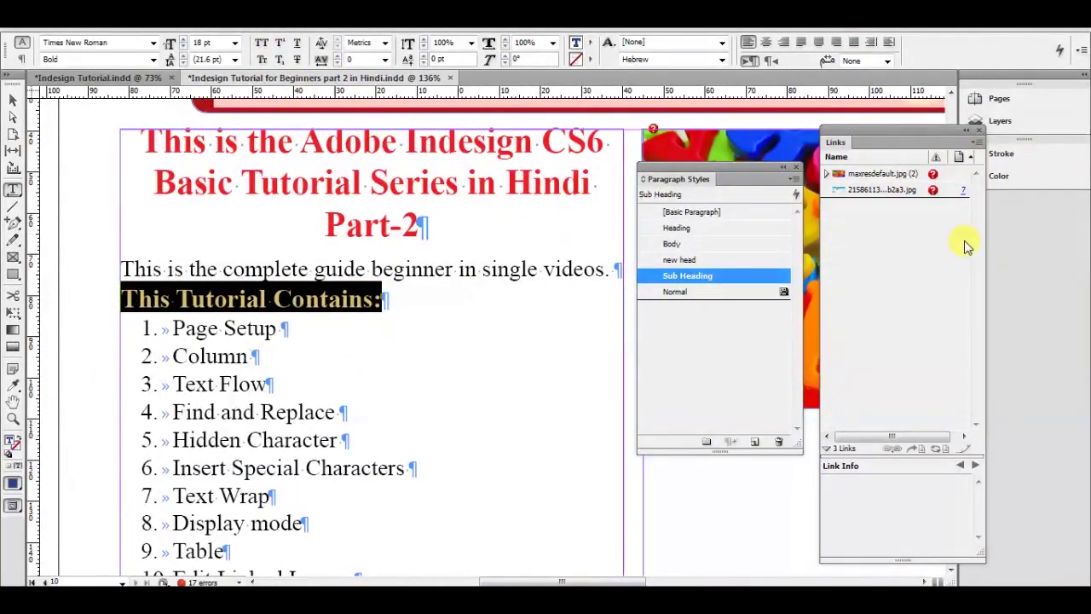
{"action": "key", "text": "F5"}
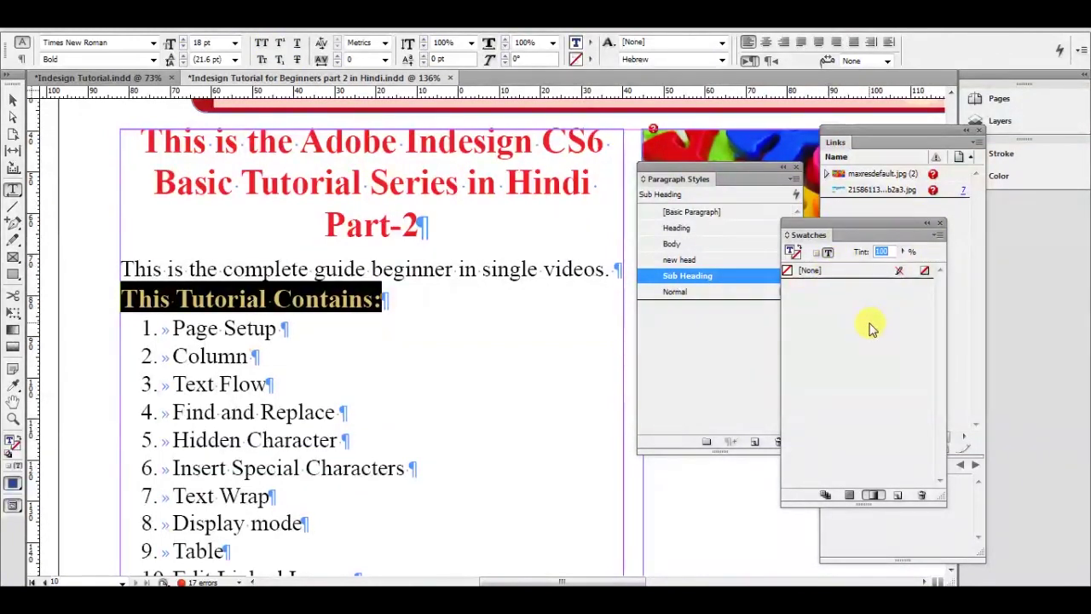
{"action": "left_click", "coordinate": [848, 494]}
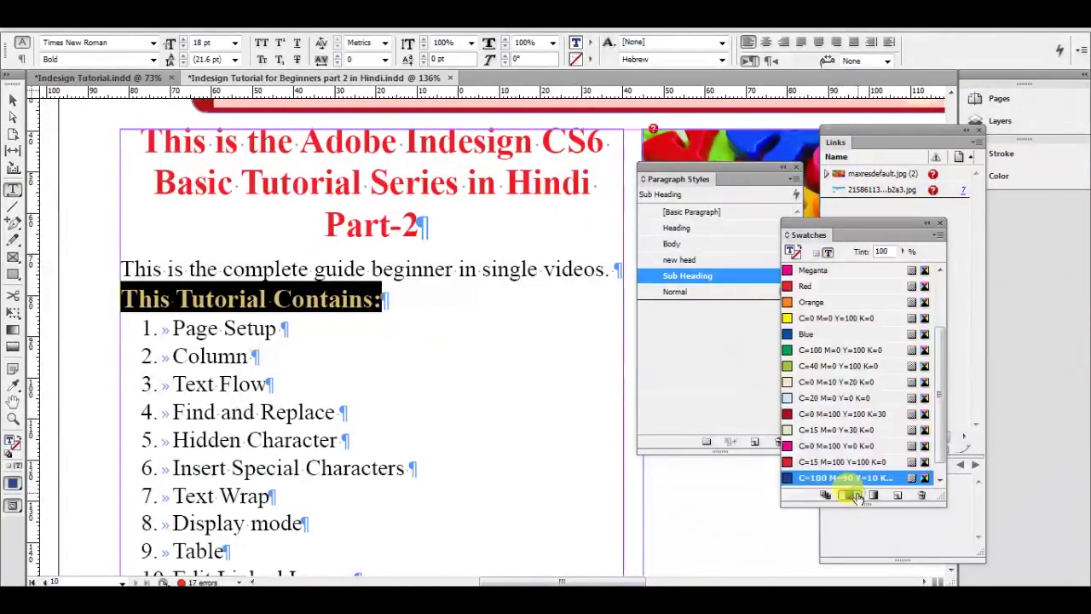
{"action": "left_click", "coordinate": [817, 303]}
{"action": "left_click", "coordinate": [533, 311]}
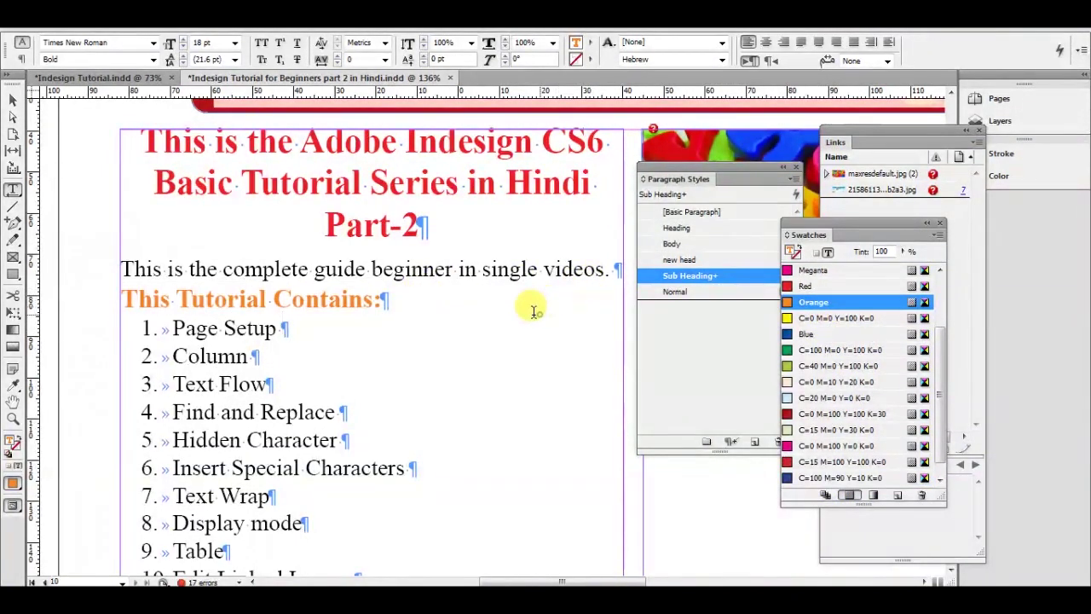
Try the Sub Heading style on the "Page Setup" list item and undo it
{"action": "left_click", "coordinate": [712, 278]}
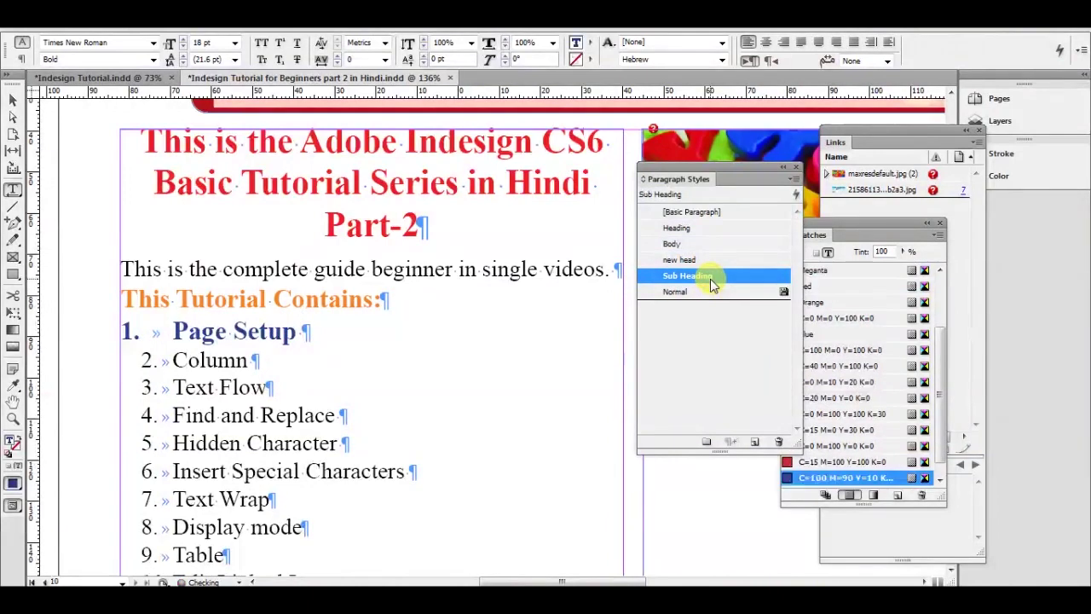
{"action": "key", "text": "ctrl+z"}
Redefine the Sub Heading style from the orange "This Tutorial Contains:" subheading, and undo both the redefinition and the orange recoloring
{"action": "left_click", "coordinate": [345, 300]}
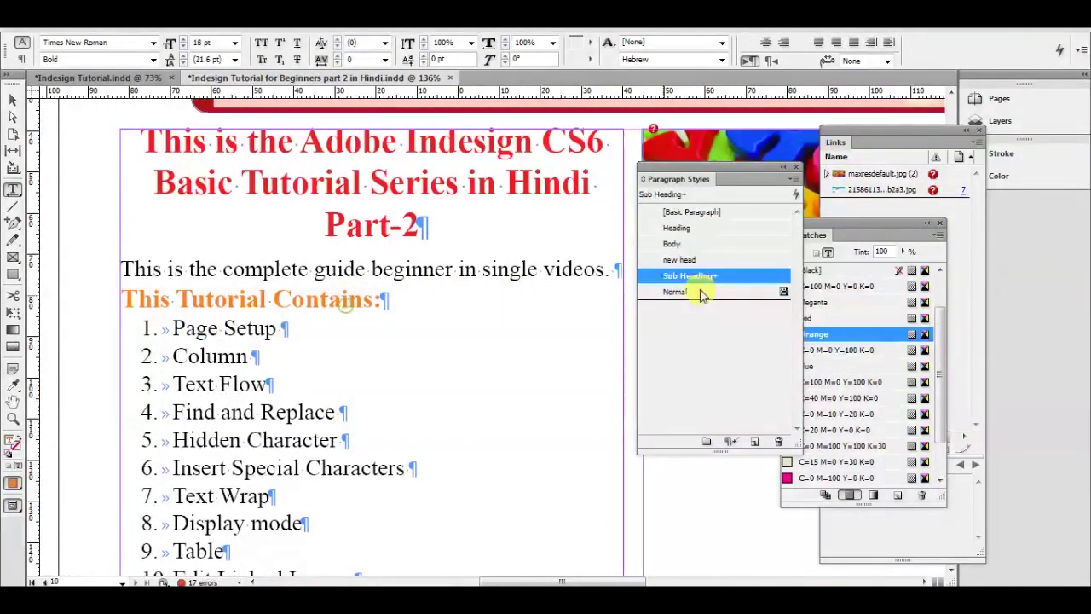
{"action": "right_click", "coordinate": [721, 275]}
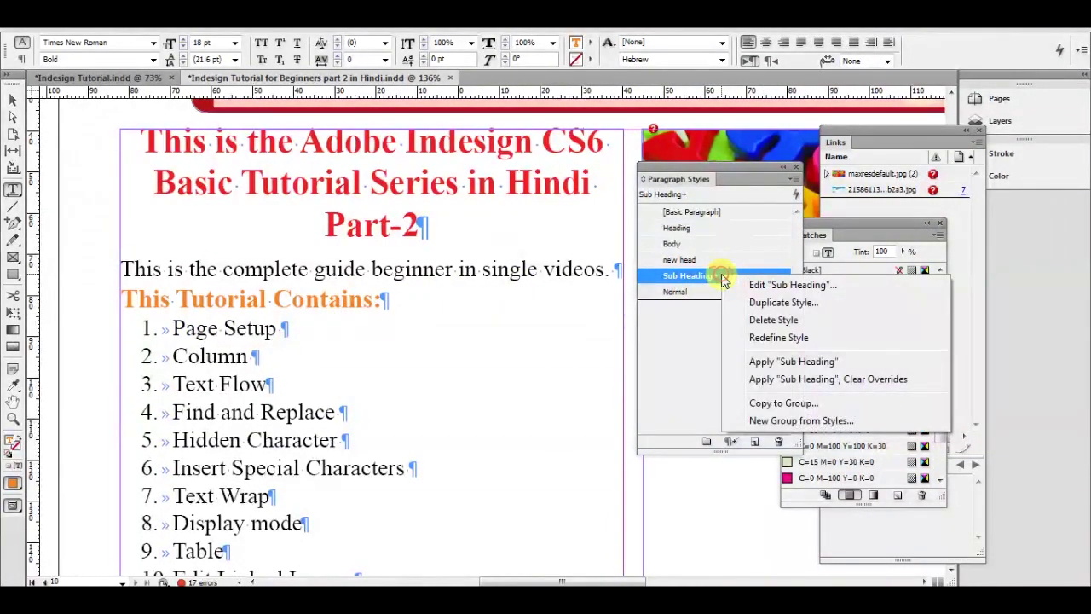
{"action": "left_click", "coordinate": [779, 338]}
{"action": "left_click", "coordinate": [294, 298]}
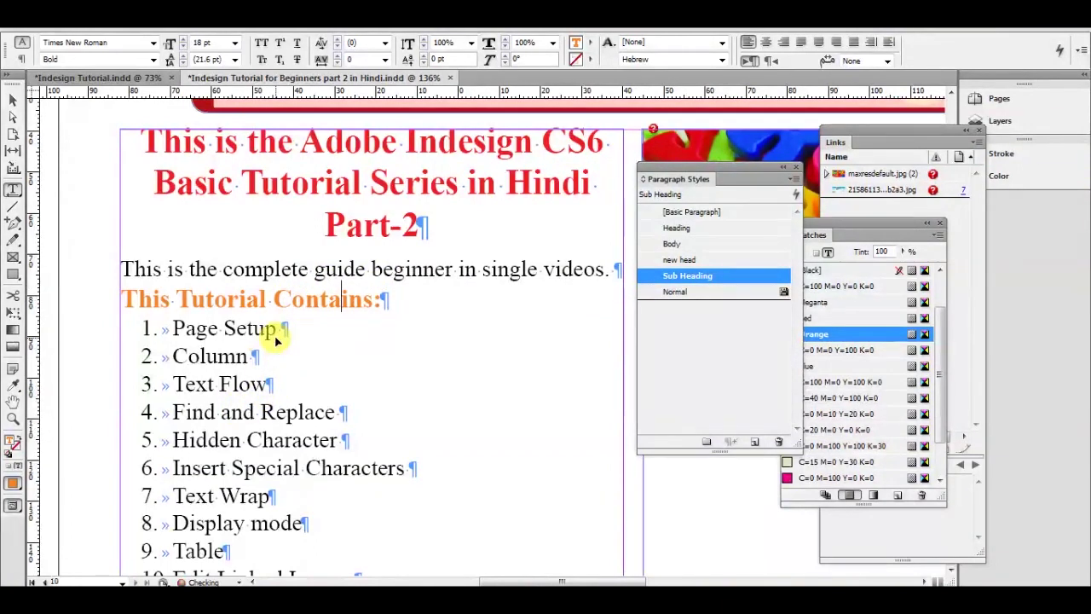
{"action": "key", "text": "ctrl+z"}
Apply the Sub Heading style to the "Insert Special Characters" list item
{"action": "left_click", "coordinate": [235, 467]}
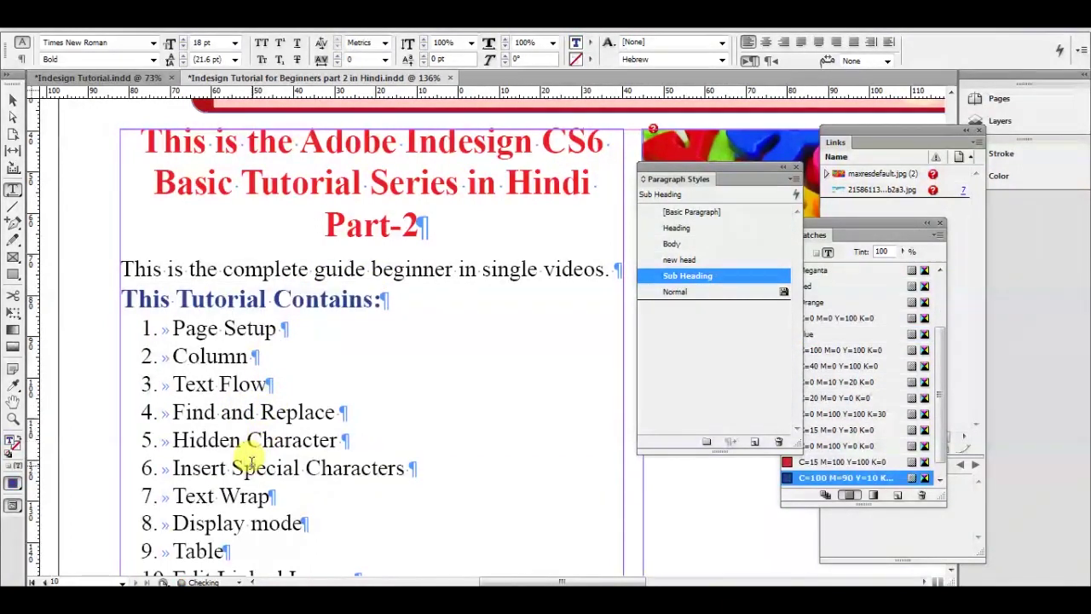
{"action": "left_click", "coordinate": [684, 278]}
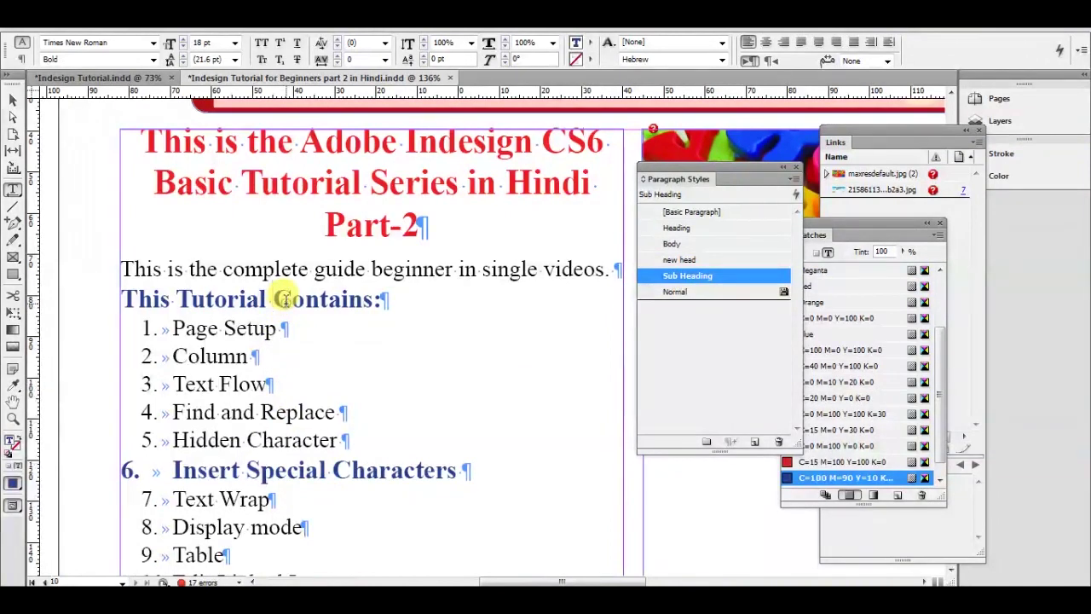
Recolor the "This Tutorial Contains:" subheading with the C=15 M=100 Y=100 K=0 swatch and redefine the Sub Heading style from it
{"action": "left_click_drag", "start_coordinate": [122, 294], "coordinate": [176, 299]}
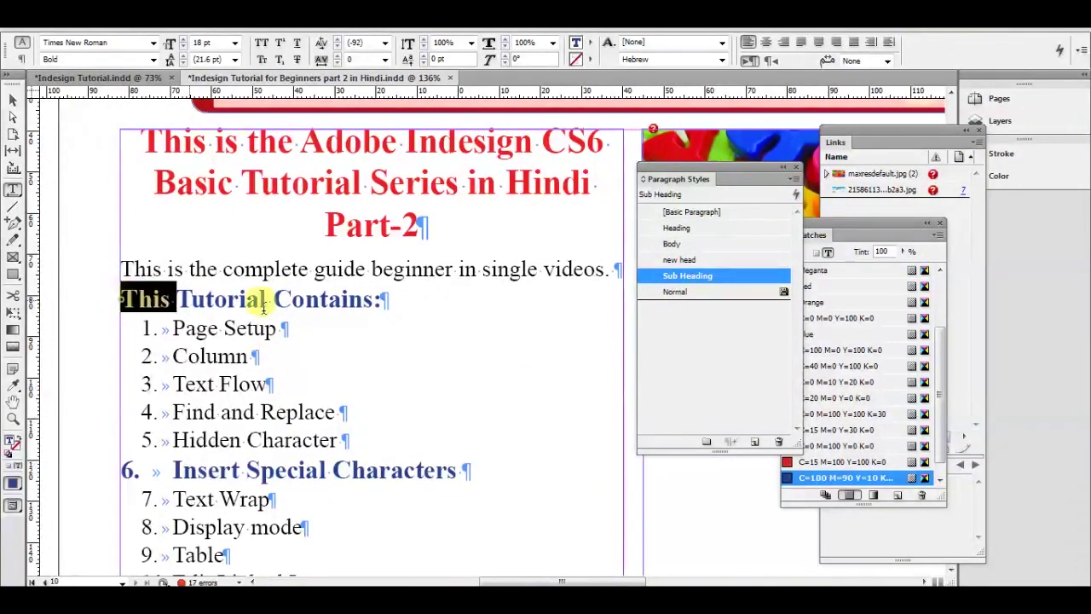
{"action": "left_click_drag", "start_coordinate": [264, 307], "coordinate": [390, 302]}
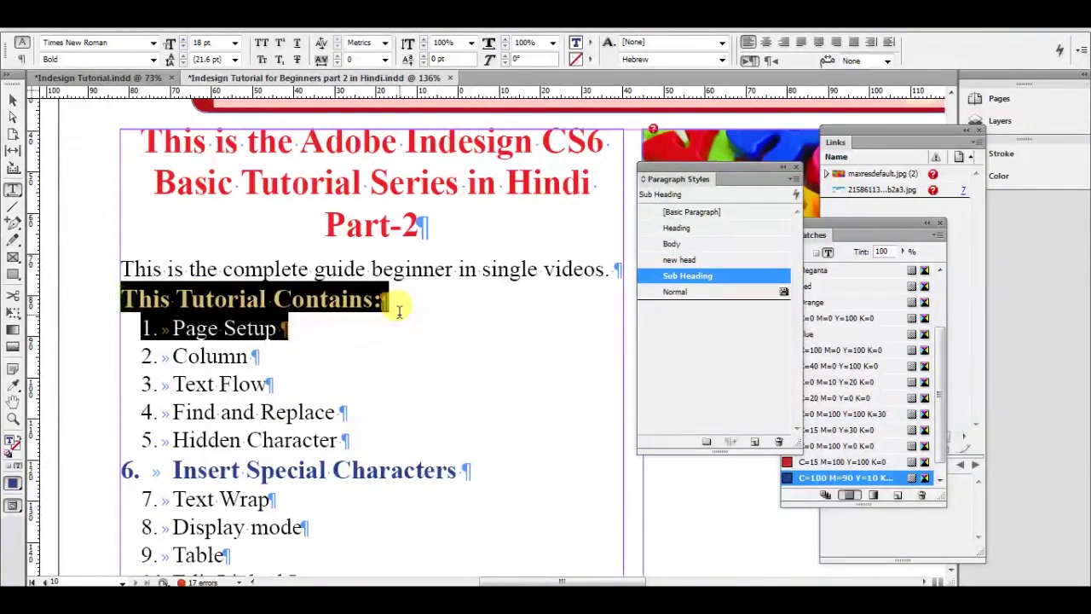
{"action": "left_click", "coordinate": [840, 450]}
{"action": "left_click", "coordinate": [840, 461]}
{"action": "left_click", "coordinate": [328, 298]}
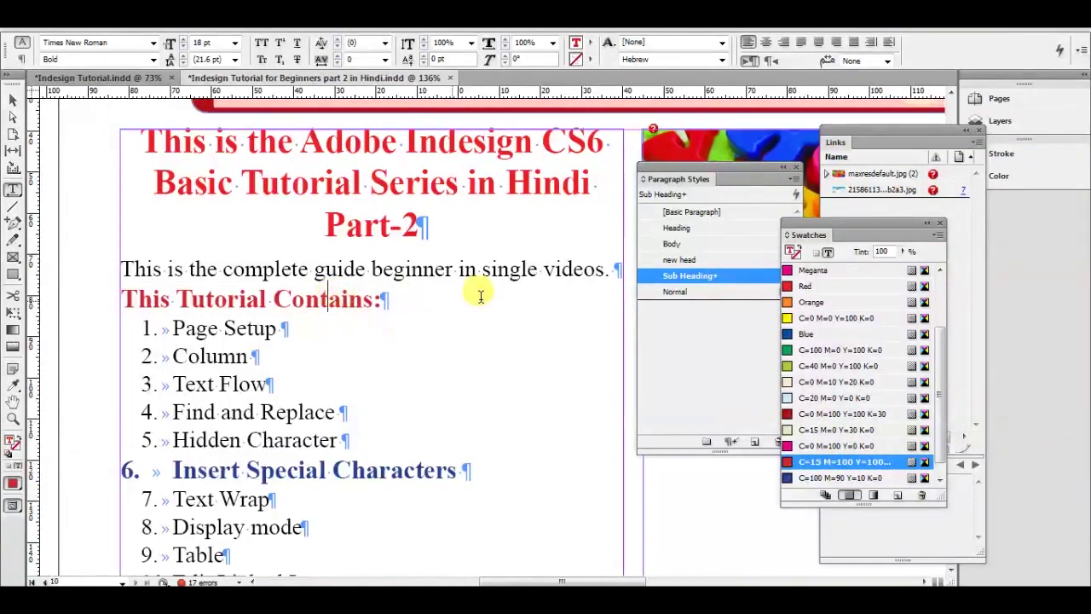
{"action": "right_click", "coordinate": [735, 279]}
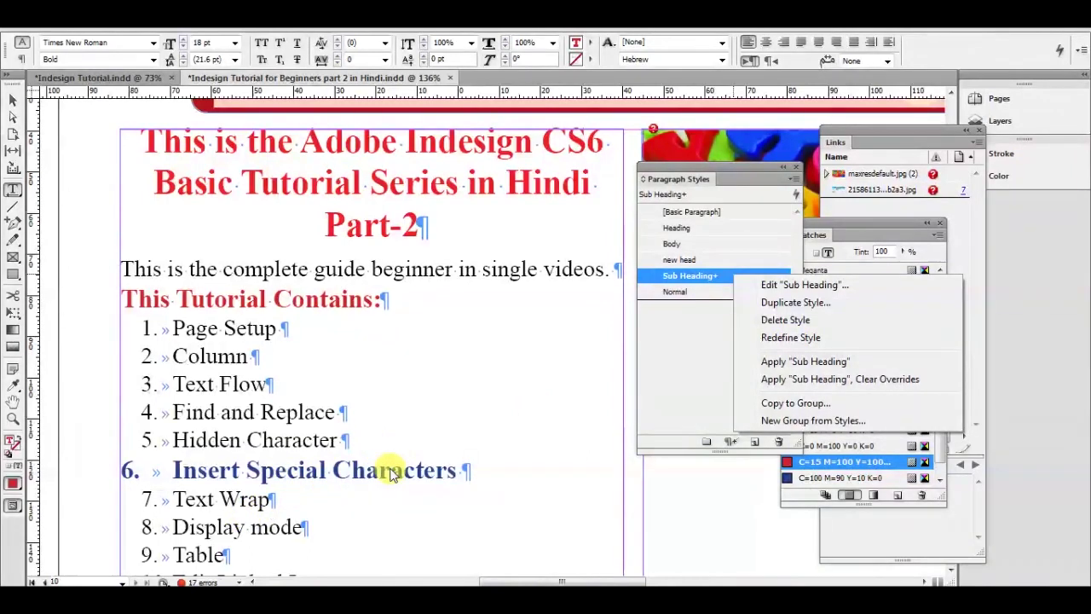
{"action": "left_click", "coordinate": [780, 338]}
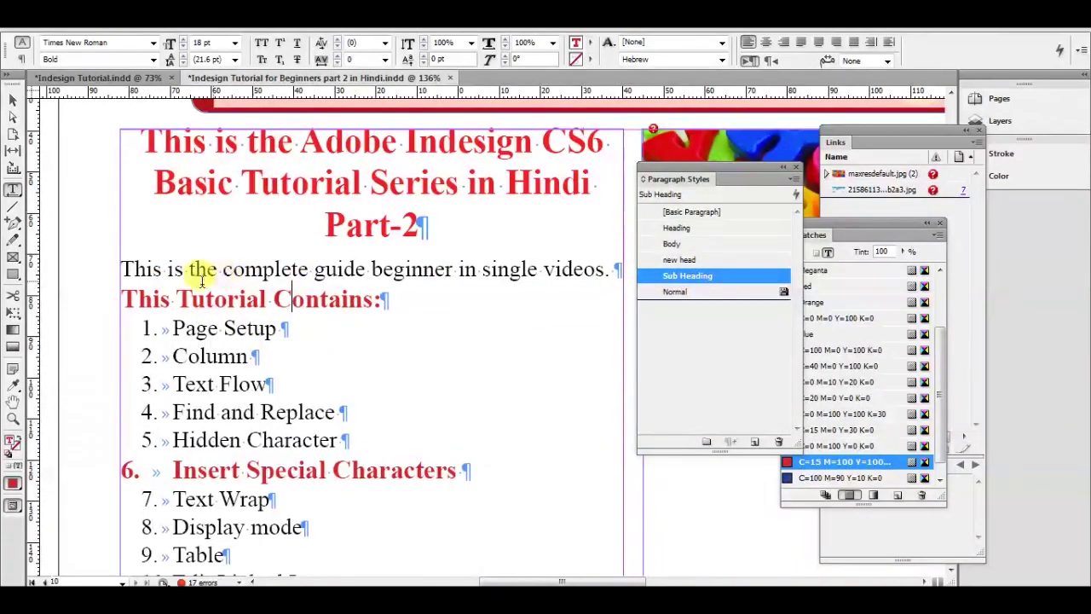
Recolor most of the "This Tutorial Contains:" subheading with C=100 M=90 Y=10 K=0, compare it with list item 6, and undo the recoloring
{"action": "mouse_move", "coordinate": [123, 298]}
{"action": "left_mouse_down"}
{"action": "mouse_move", "coordinate": [382, 295]}
{"action": "mouse_move", "coordinate": [138, 299]}
{"action": "left_mouse_up"}
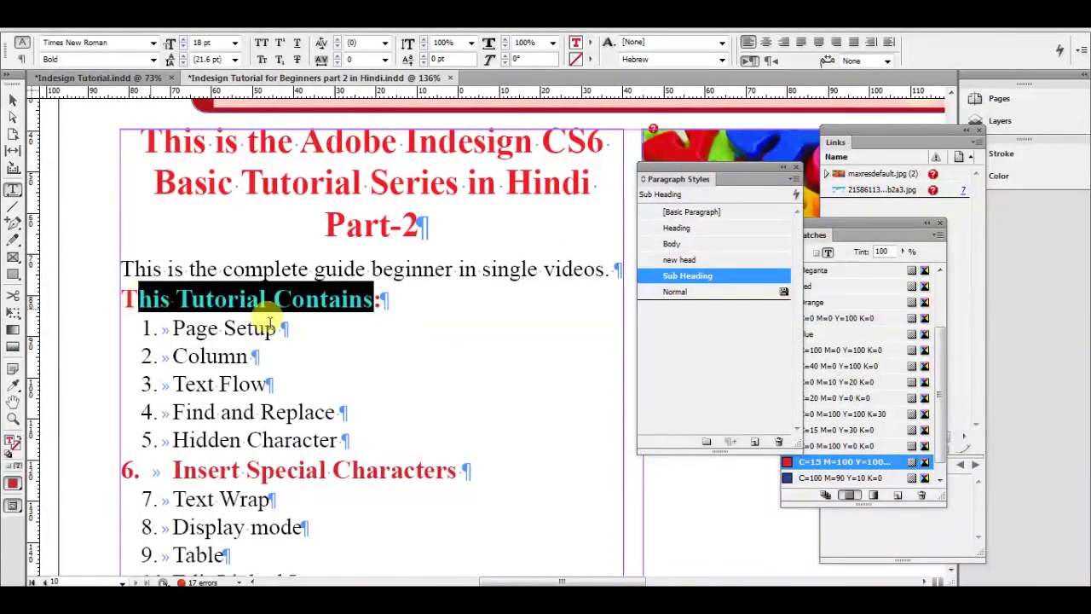
{"action": "left_click", "coordinate": [832, 477]}
{"action": "left_click", "coordinate": [453, 292]}
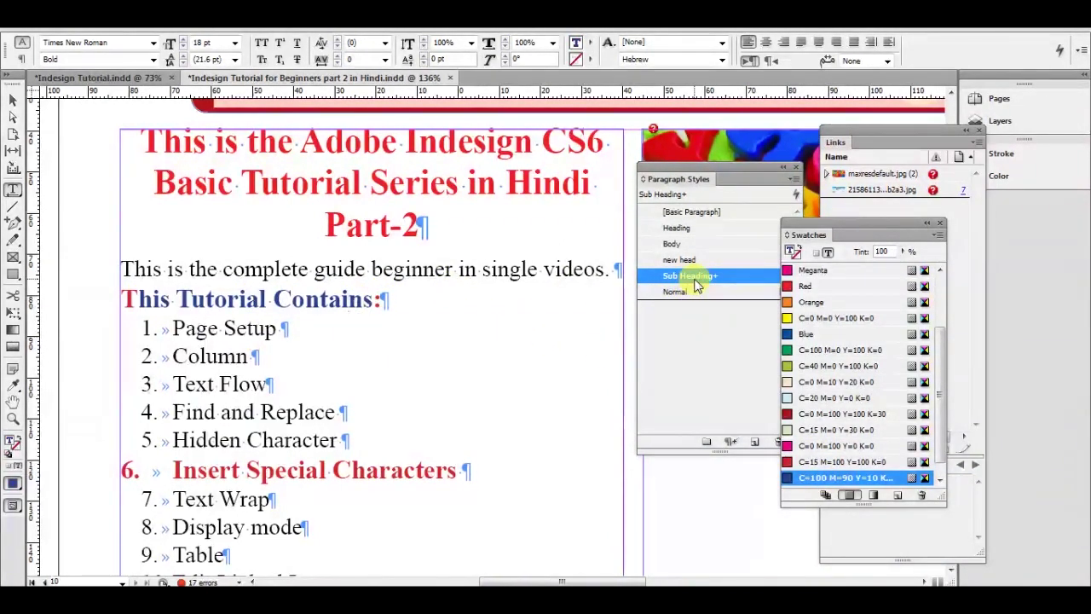
{"action": "left_click", "coordinate": [329, 470]}
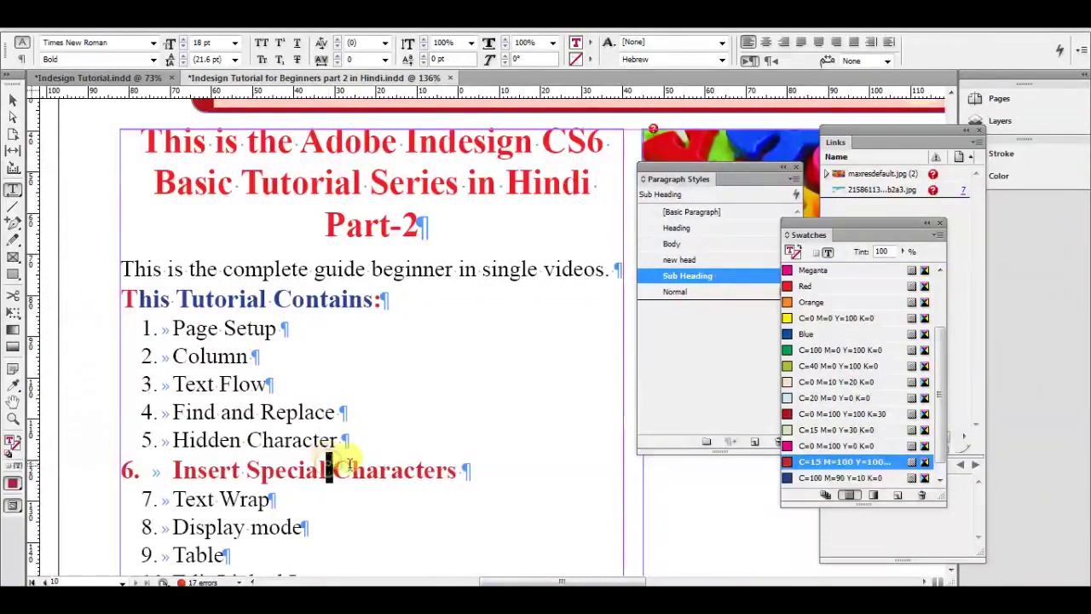
{"action": "left_click_drag", "start_coordinate": [348, 465], "coordinate": [388, 463]}
{"action": "left_click_drag", "start_coordinate": [258, 299], "coordinate": [324, 291]}
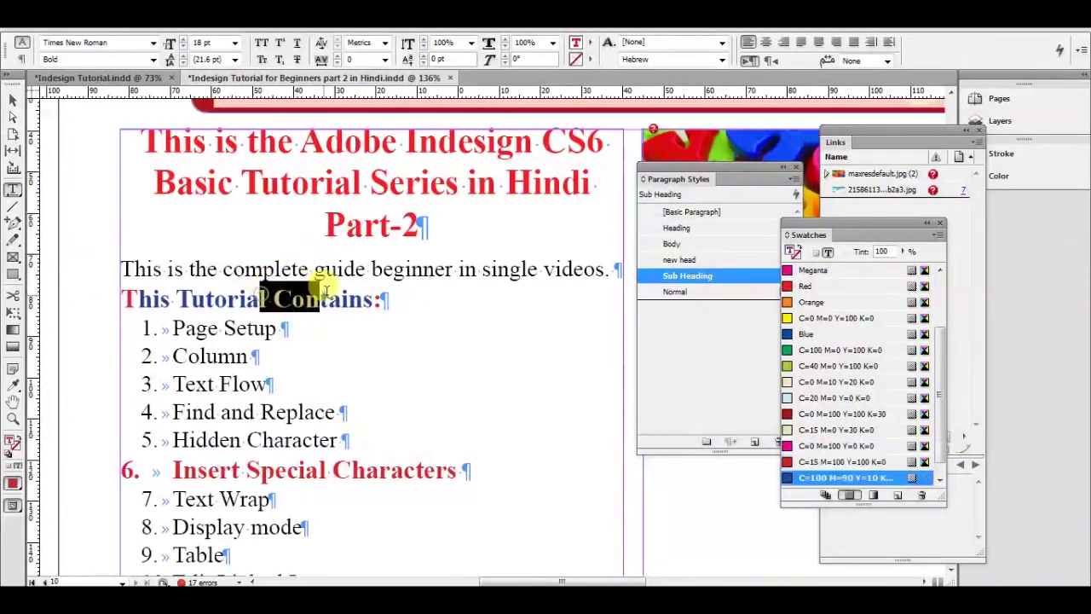
{"action": "key", "text": "ctrl+z"}
{"action": "left_click", "coordinate": [327, 290]}
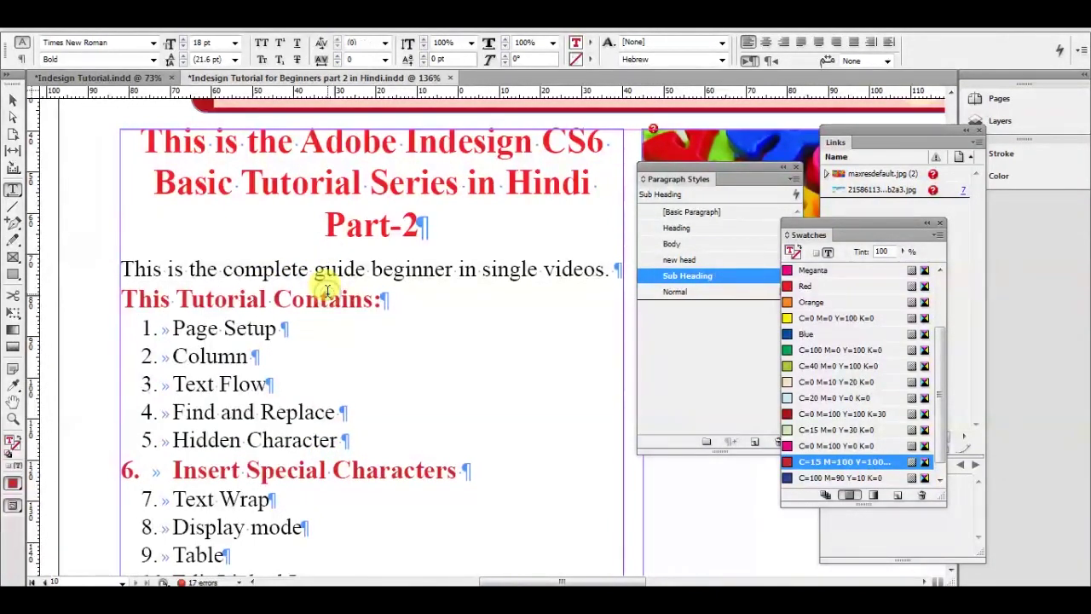
Collapse the floating Swatches panel to uncover the whole paragraph style list
{"action": "scroll", "coordinate": [326, 290], "scroll_direction": "up", "scroll_amount": 2}
{"action": "scroll", "coordinate": [326, 290], "scroll_direction": "down", "scroll_amount": 2}
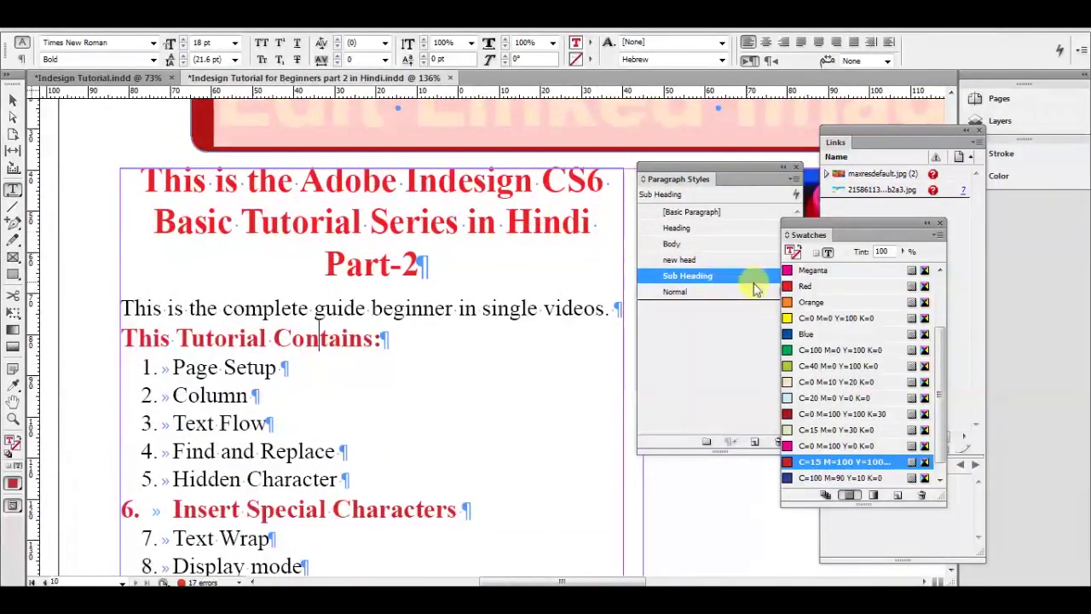
{"action": "left_click", "coordinate": [928, 225]}
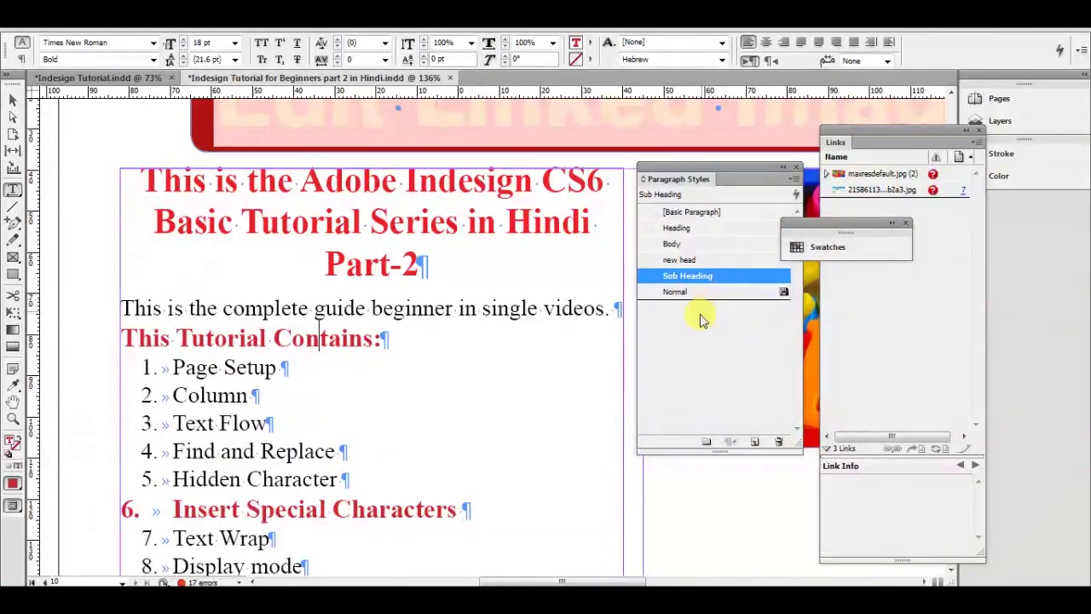
Delete the Sub Heading style, replacing it with Body, and undo the deletion
{"action": "left_click", "coordinate": [238, 368]}
{"action": "left_click", "coordinate": [298, 338]}
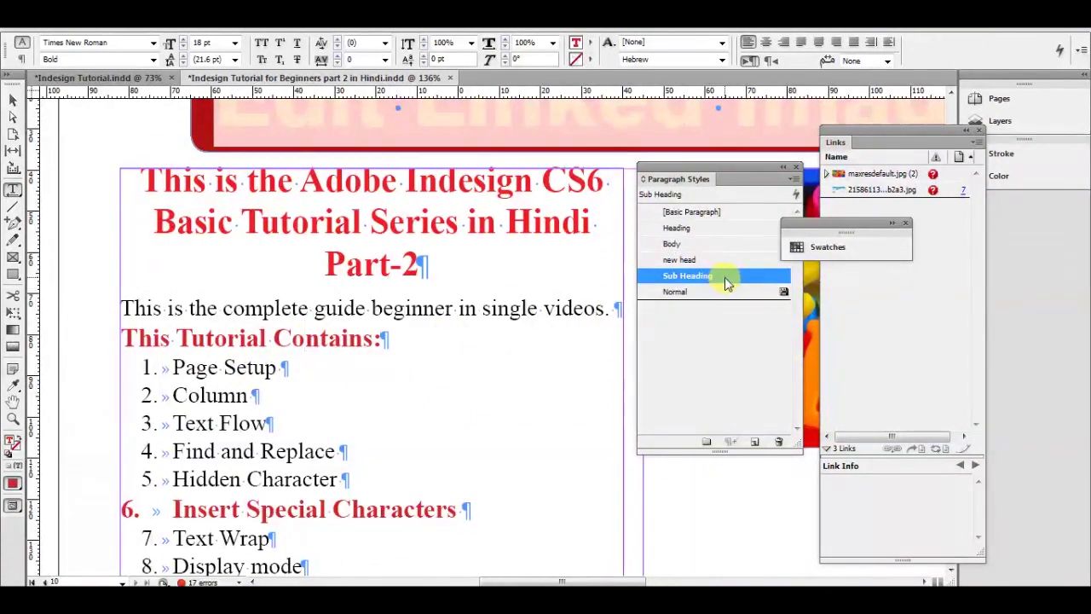
{"action": "left_click", "coordinate": [778, 441]}
{"action": "left_click", "coordinate": [677, 304]}
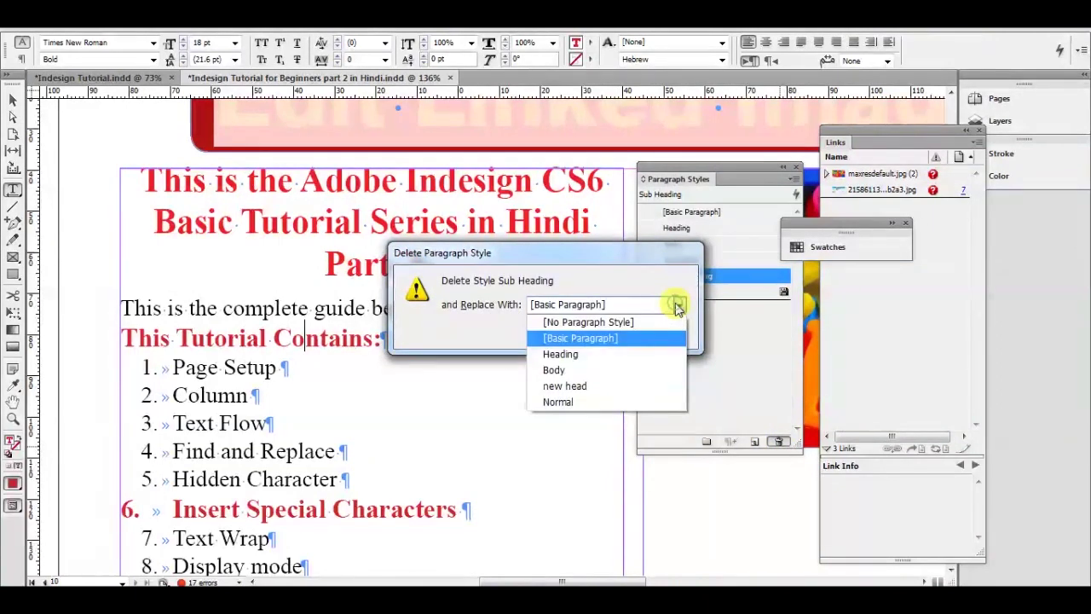
{"action": "left_click", "coordinate": [569, 370]}
{"action": "left_click", "coordinate": [595, 332]}
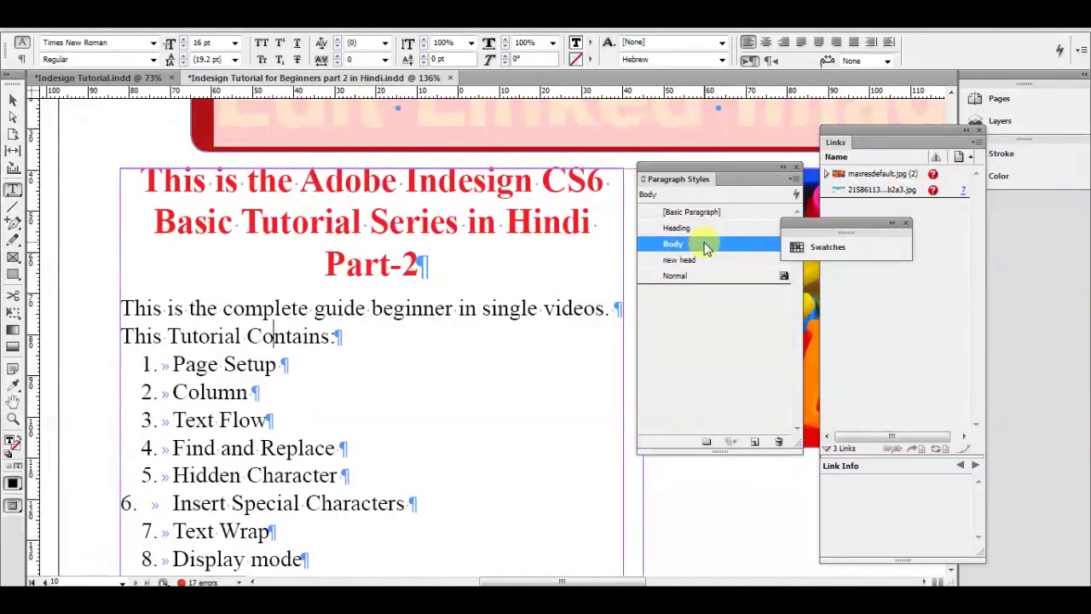
{"action": "left_click", "coordinate": [239, 335]}
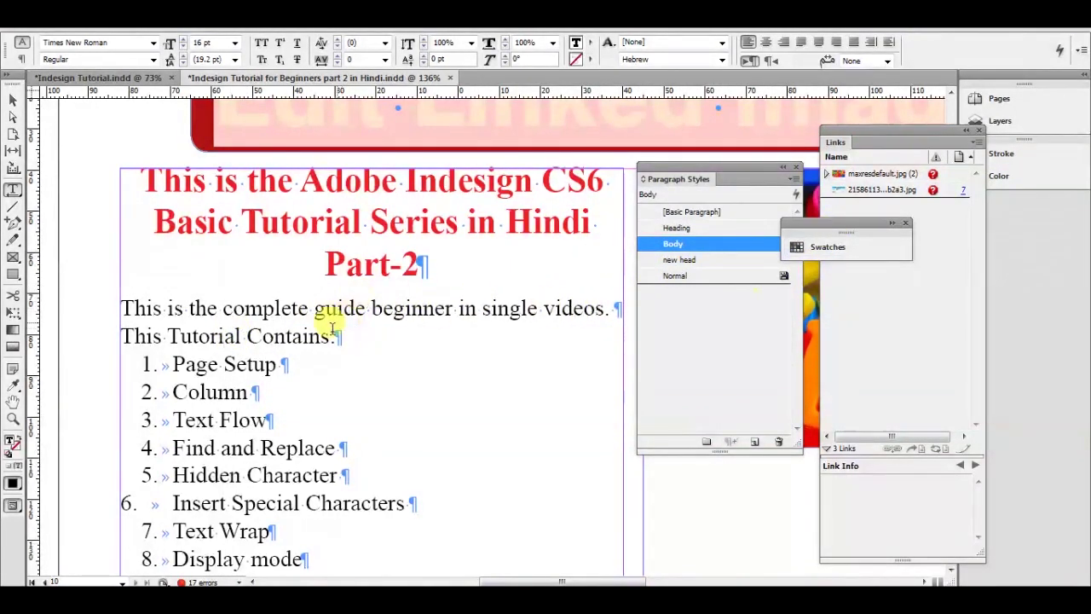
{"action": "scroll", "coordinate": [198, 444], "scroll_direction": "down", "scroll_amount": 2}
{"action": "scroll", "coordinate": [197, 443], "scroll_direction": "up", "scroll_amount": 2}
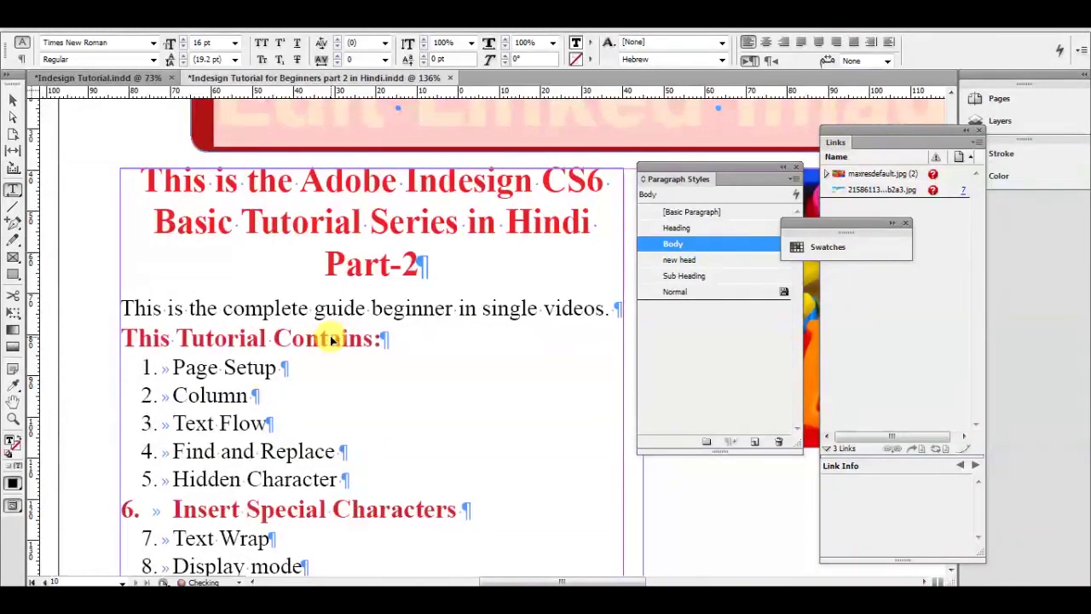
{"action": "left_click", "coordinate": [746, 272]}
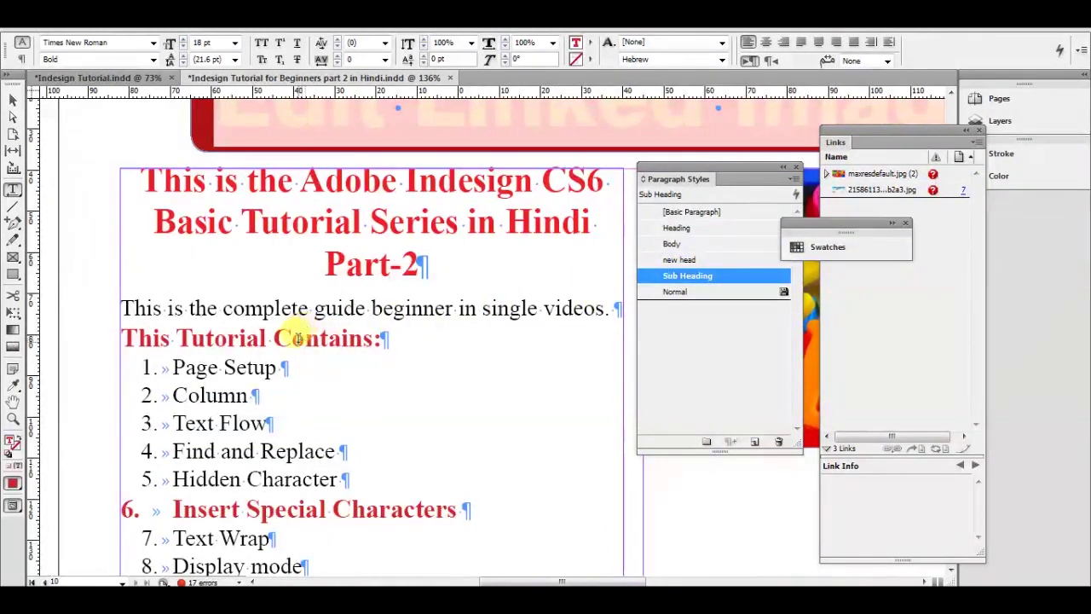
Draw a text frame about 40 mm wide and 50 mm tall at the facing page's inner margin and use the Heading style for its text
{"action": "scroll", "coordinate": [298, 338], "scroll_direction": "down", "scroll_amount": 7}
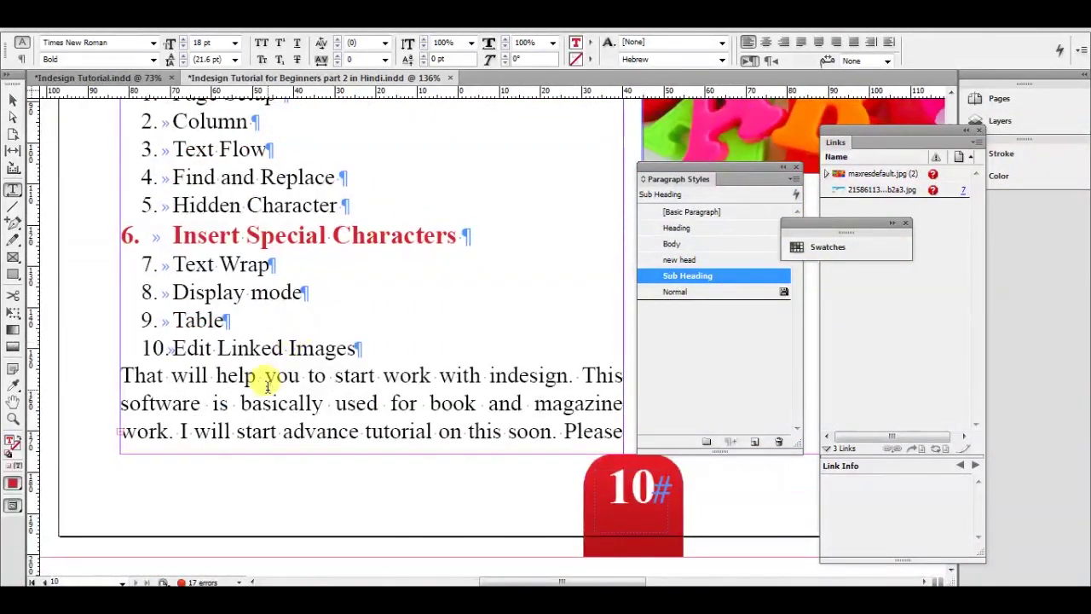
{"action": "left_click", "coordinate": [167, 375]}
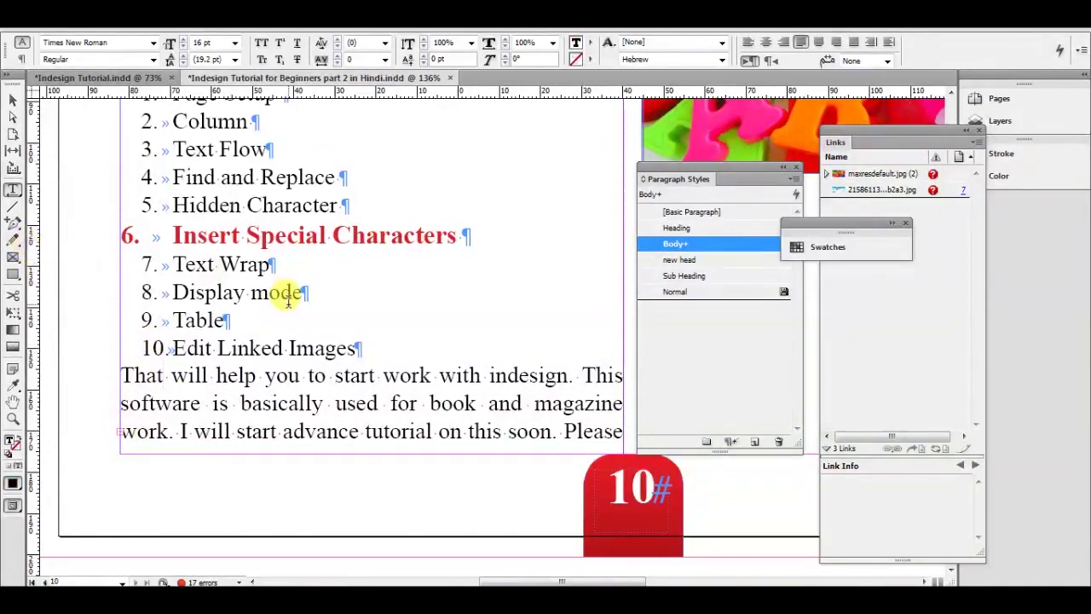
{"action": "scroll", "coordinate": [285, 295], "scroll_direction": "up", "scroll_amount": 2}
{"action": "left_click", "coordinate": [13, 100]}
{"action": "scroll", "coordinate": [341, 354], "scroll_direction": "down", "scroll_amount": 5}
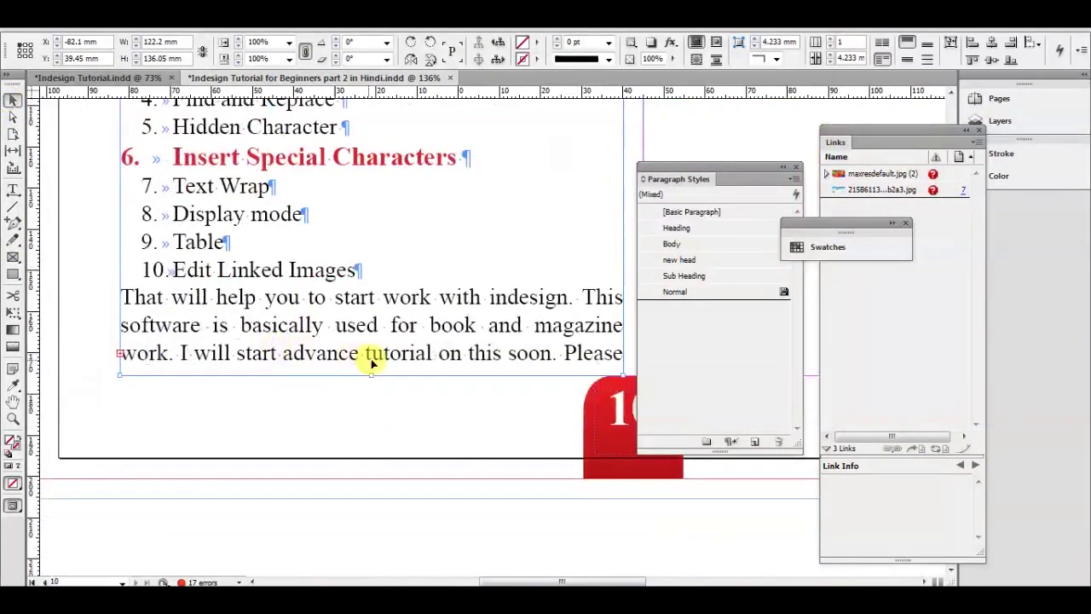
{"action": "scroll", "coordinate": [116, 365], "scroll_direction": "right", "scroll_amount": 10}
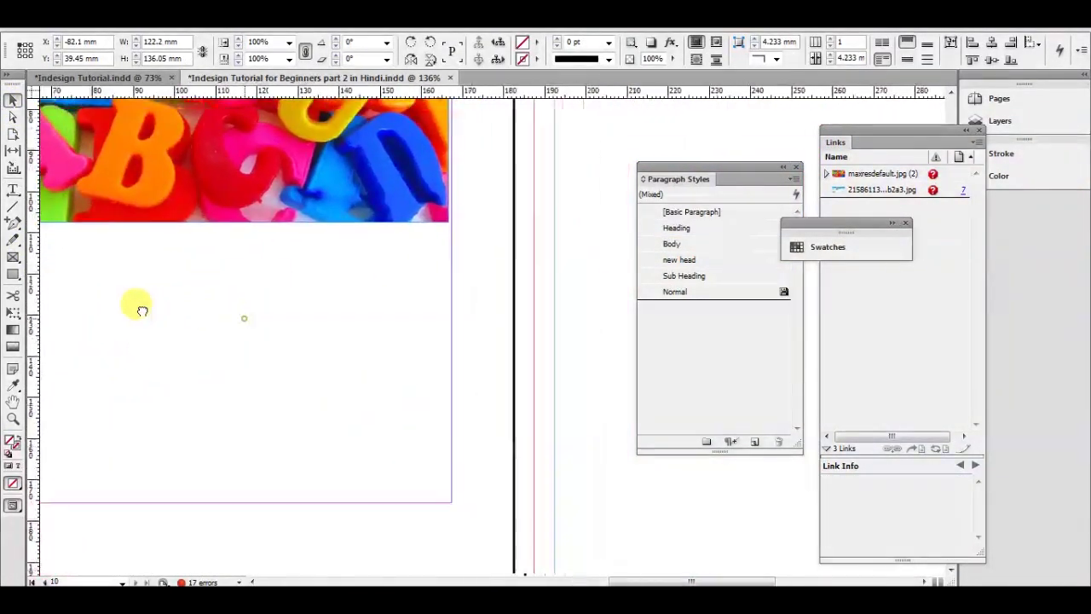
{"action": "scroll", "coordinate": [274, 320], "scroll_direction": "left", "scroll_amount": 3}
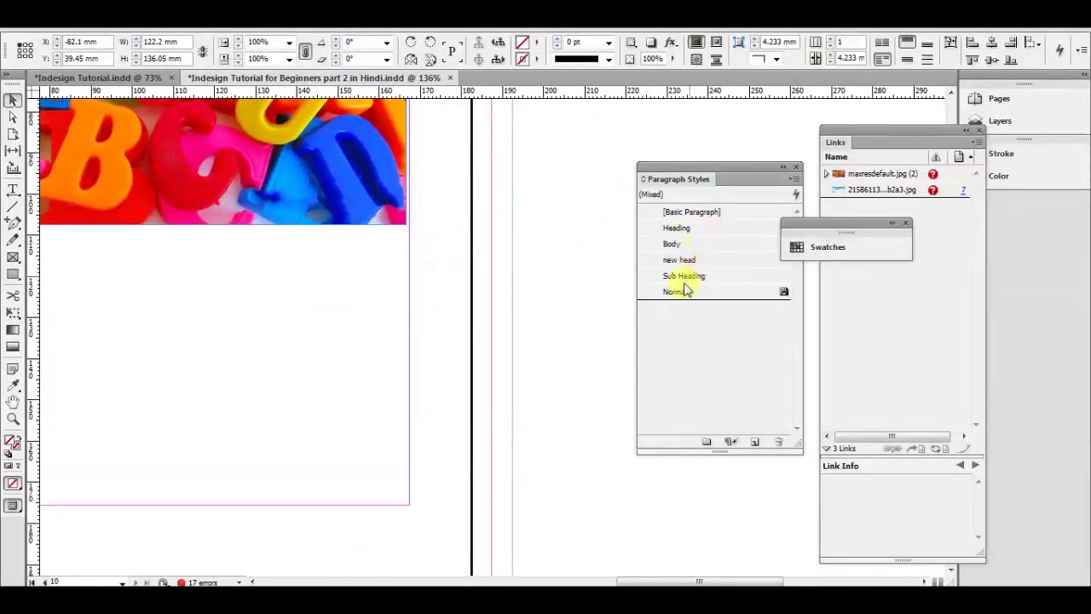
{"action": "left_click", "coordinate": [13, 189]}
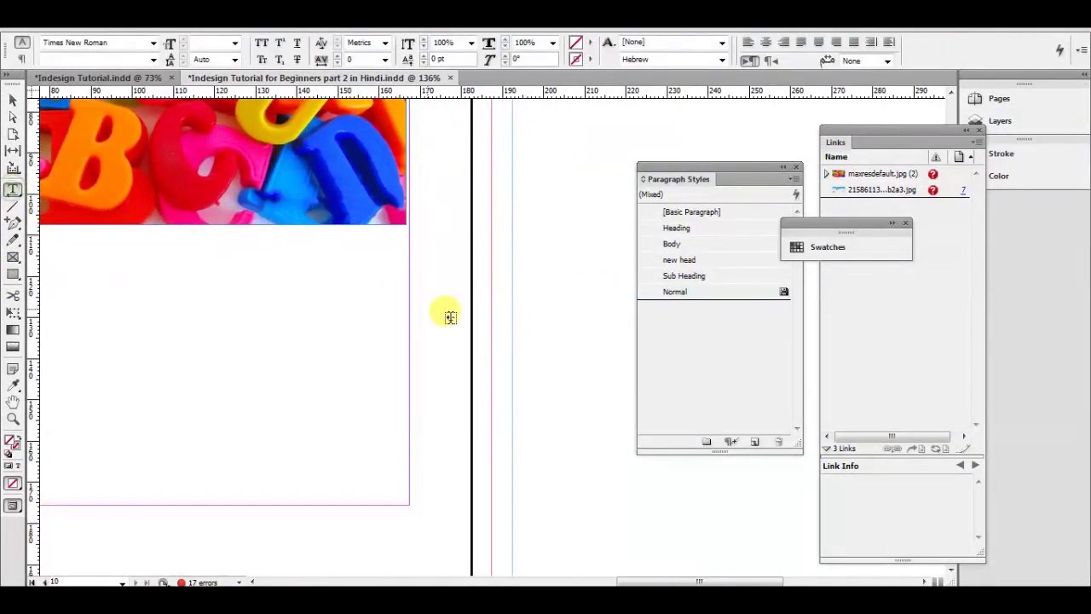
{"action": "left_click_drag", "start_coordinate": [514, 292], "coordinate": [677, 497]}
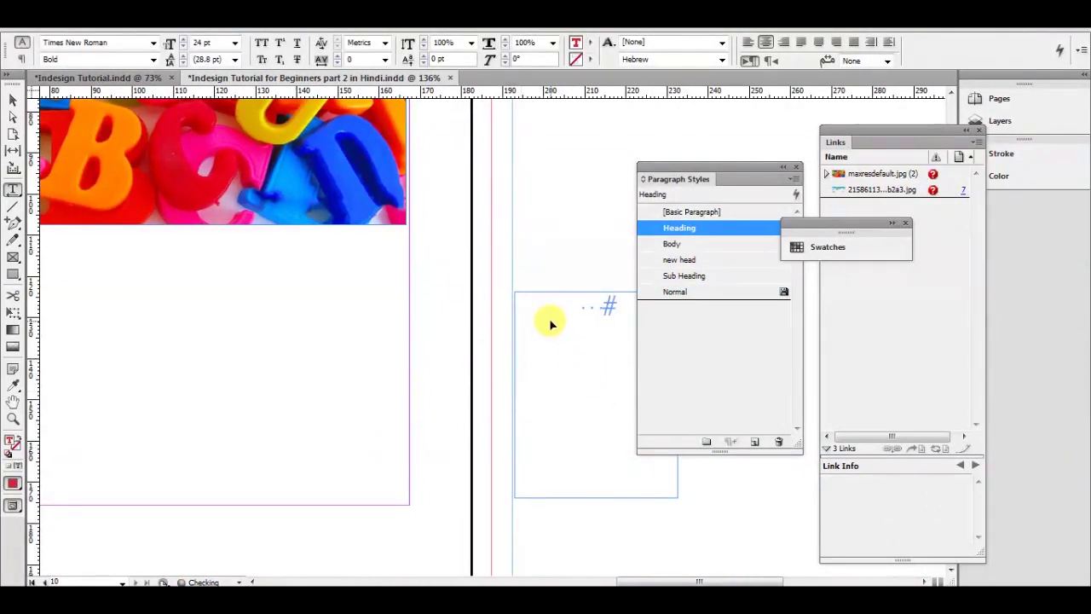
{"action": "key", "text": "ctrl+a"}
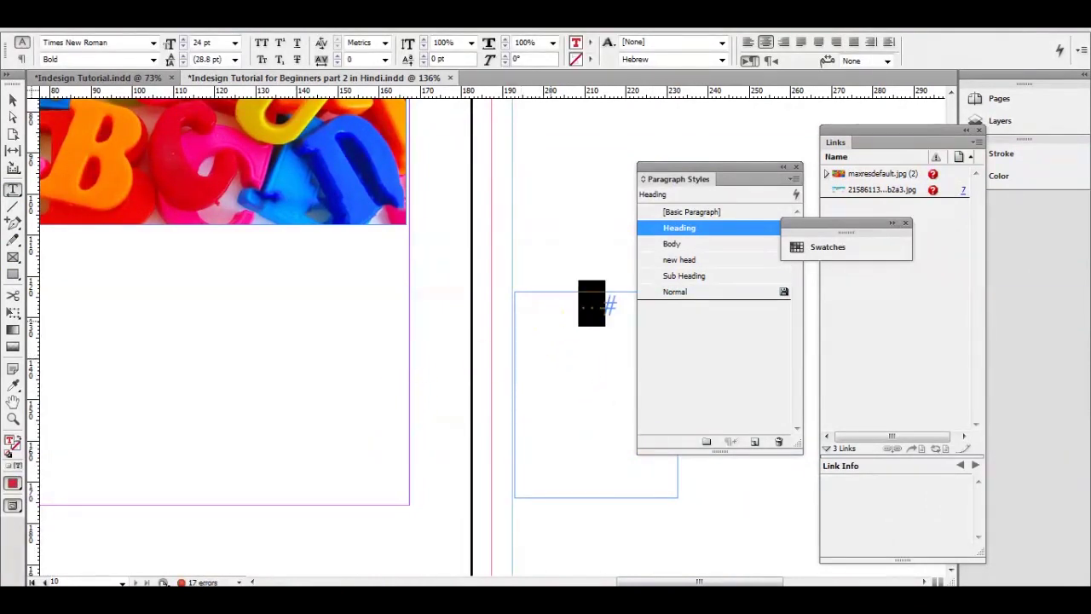
Switch to Indesign Tutorial.indd and check the paragraph style of the "PARAGRAPH STYLE" line and the "STYLE MANAGEMENT" title
{"action": "left_click", "coordinate": [103, 78]}
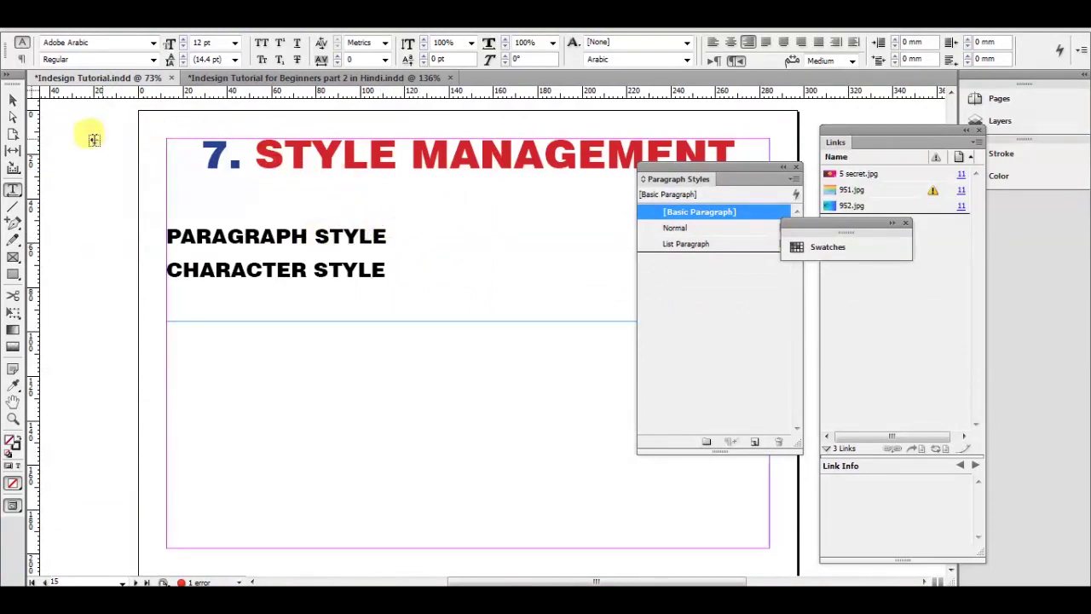
{"action": "left_click", "coordinate": [12, 189]}
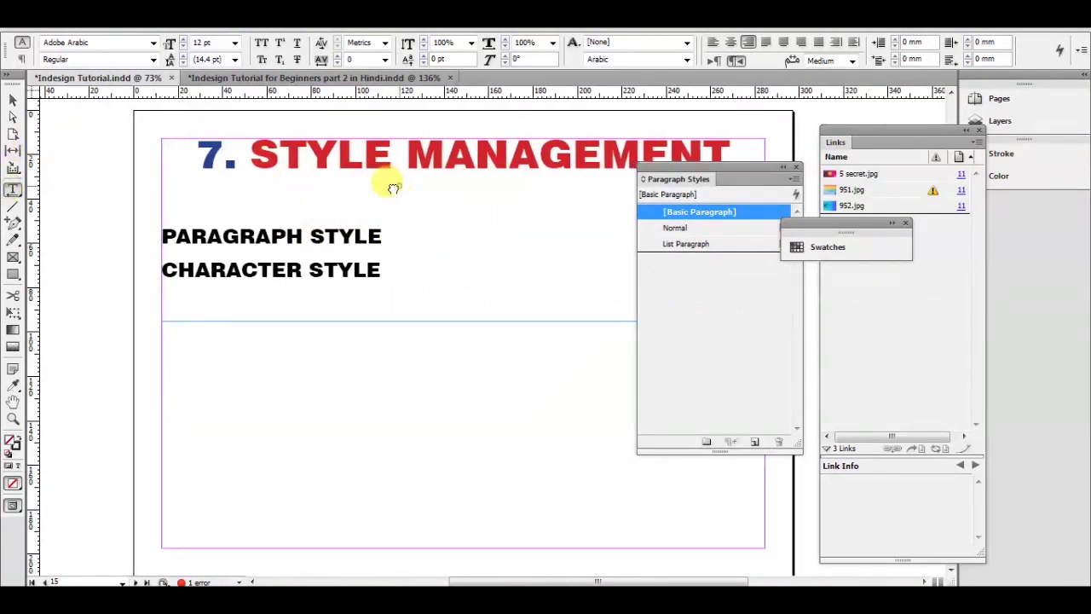
{"action": "scroll", "coordinate": [390, 183], "scroll_direction": "right", "scroll_amount": 3}
{"action": "left_click", "coordinate": [300, 204]}
{"action": "left_click_drag", "start_coordinate": [73, 271], "coordinate": [232, 271]}
{"action": "left_click", "coordinate": [241, 271]}
{"action": "left_click", "coordinate": [320, 175]}
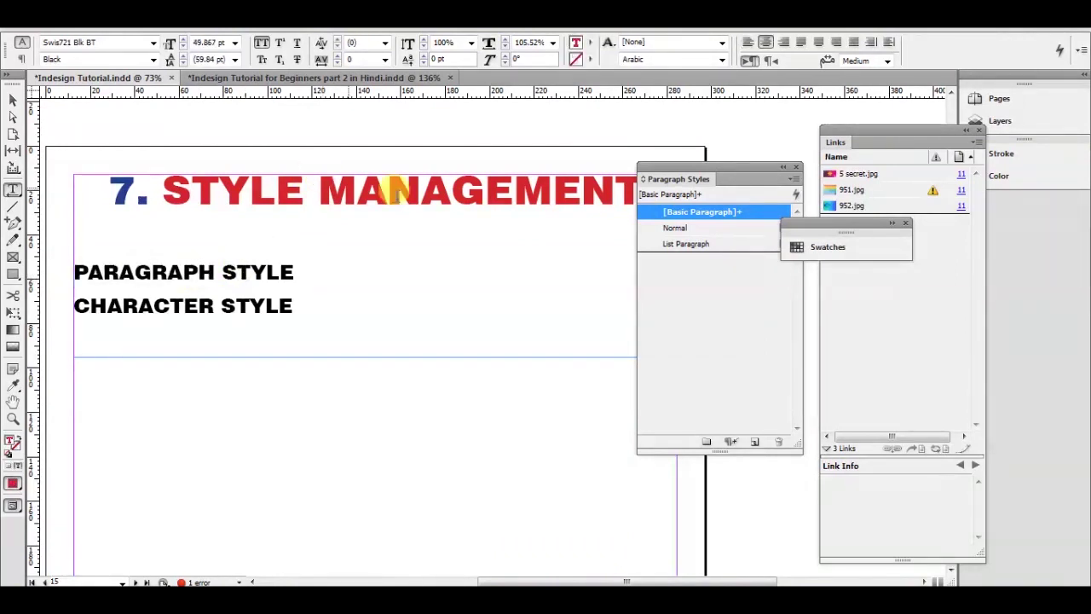
Create a paragraph style named Heading from the formatting of the "STYLE MANAGEMENT" title
{"action": "left_click_drag", "start_coordinate": [252, 183], "coordinate": [420, 188]}
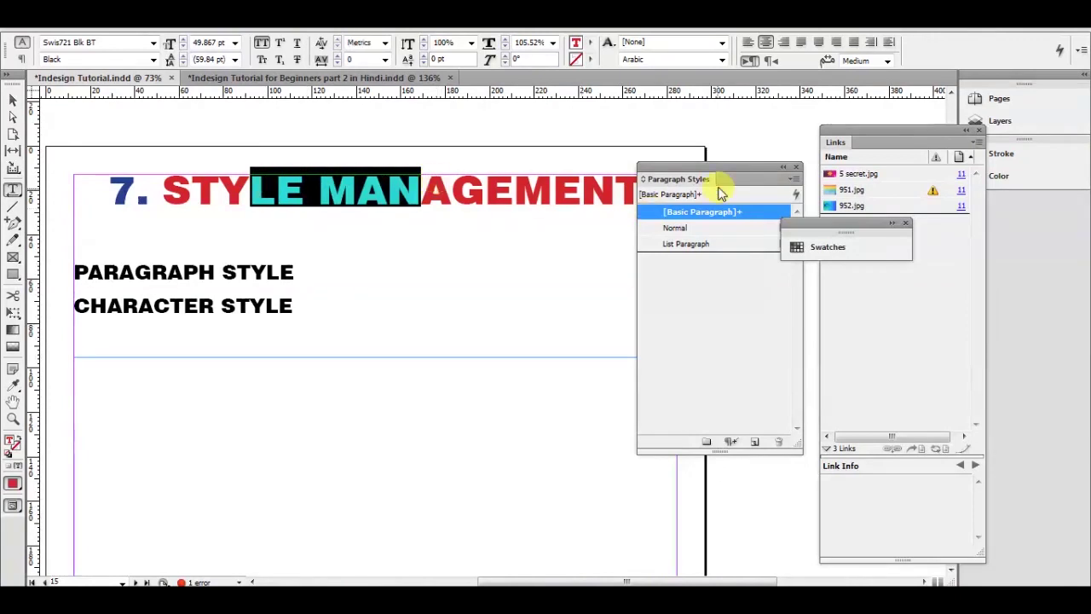
{"action": "left_click_drag", "start_coordinate": [726, 167], "coordinate": [753, 166]}
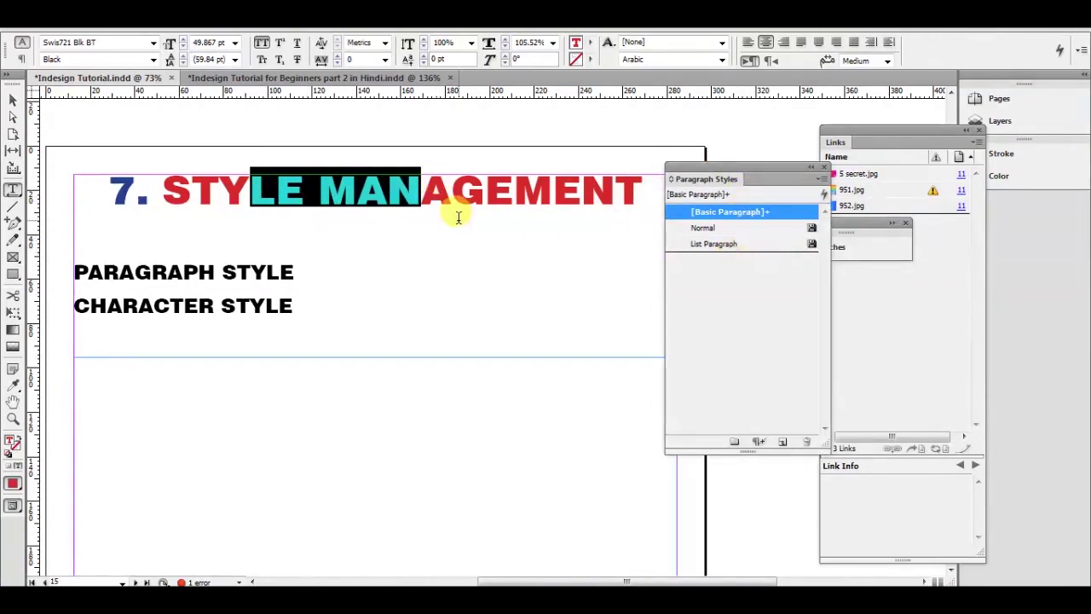
{"action": "left_click", "coordinate": [782, 443]}
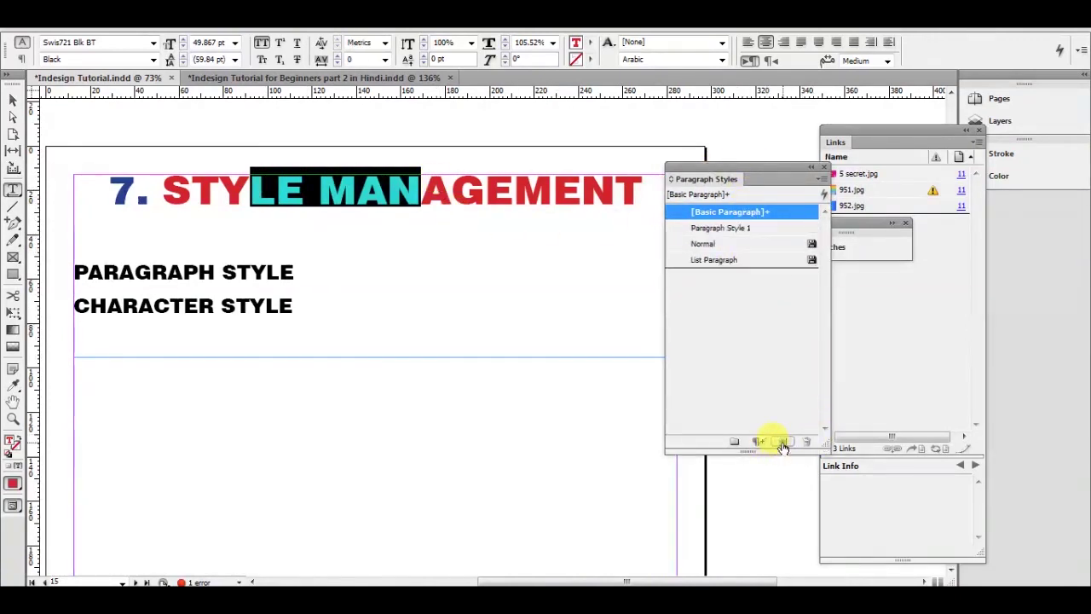
{"action": "double_click", "coordinate": [765, 228]}
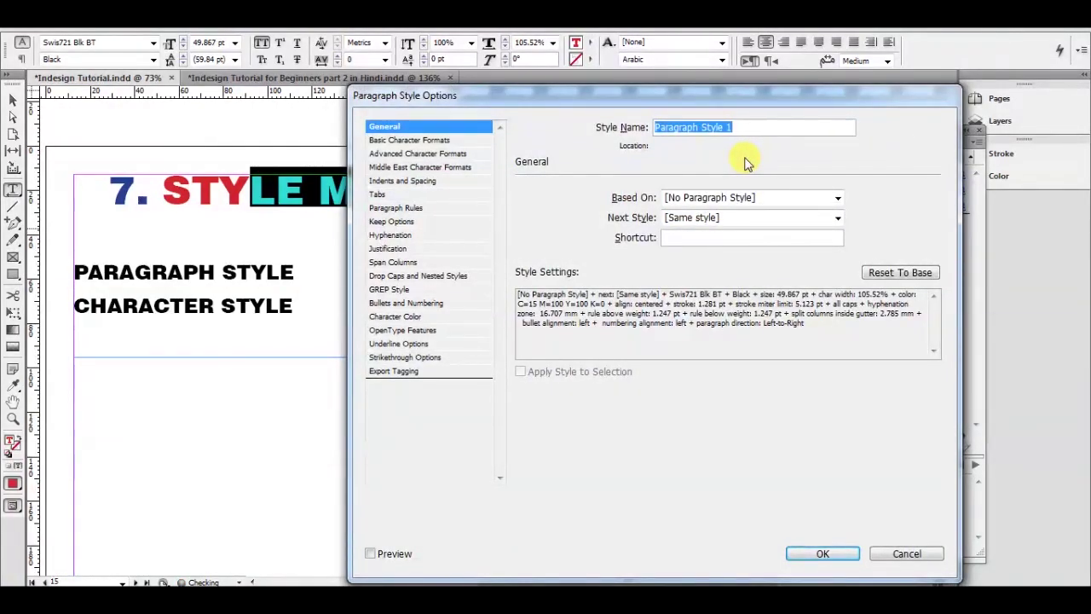
{"action": "type", "text": "Heading"}
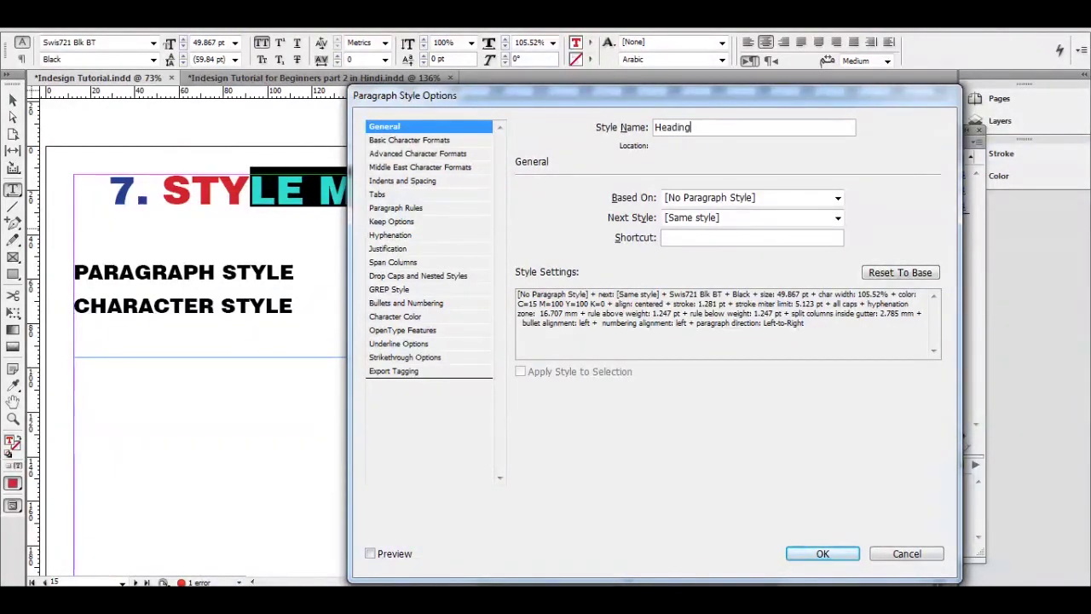
{"action": "key", "text": "Return"}
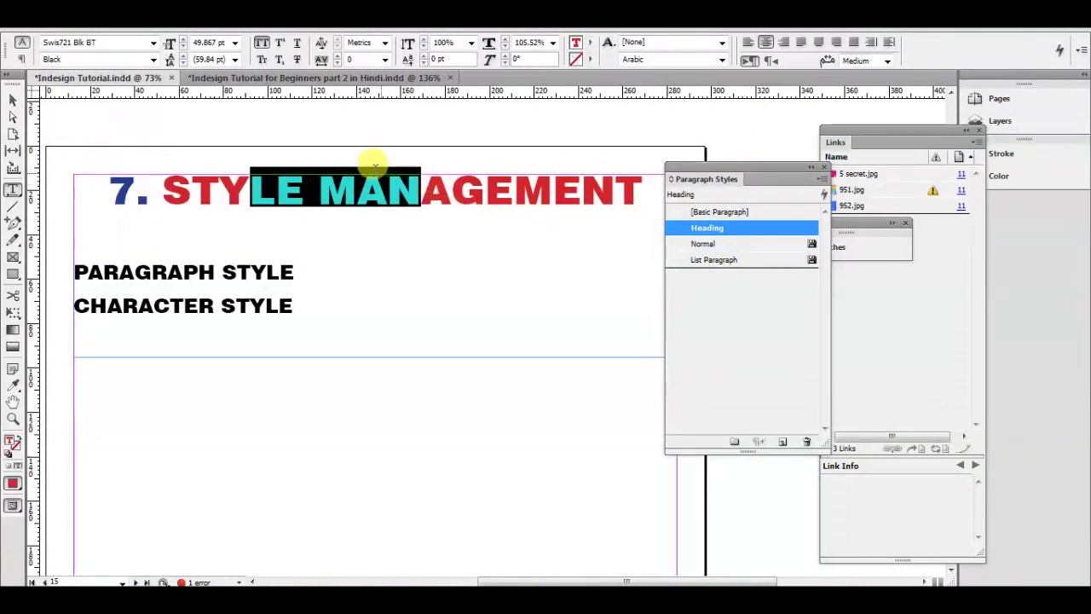
Apply the Heading paragraph style to the "STYLE MANAGEMENT" title
{"action": "left_click", "coordinate": [343, 186]}
{"action": "left_click_drag", "start_coordinate": [221, 190], "coordinate": [514, 190]}
{"action": "left_click", "coordinate": [726, 228]}
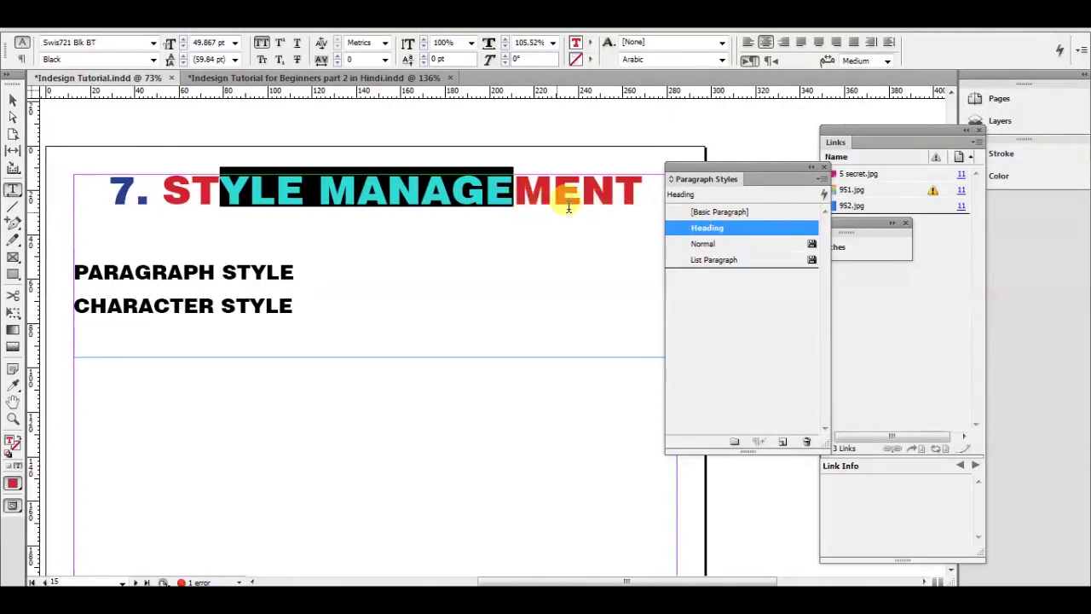
{"action": "left_click", "coordinate": [429, 193]}
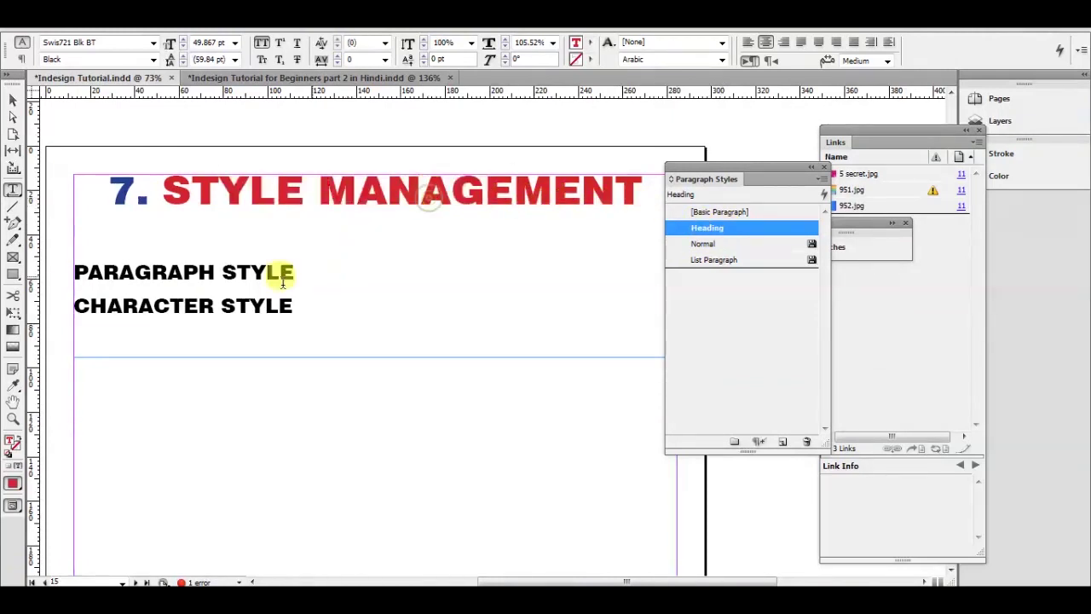
Apply the Heading style to the "PARAGRAPH STYLE" line, and undo the application
{"action": "left_click_drag", "start_coordinate": [167, 270], "coordinate": [225, 267]}
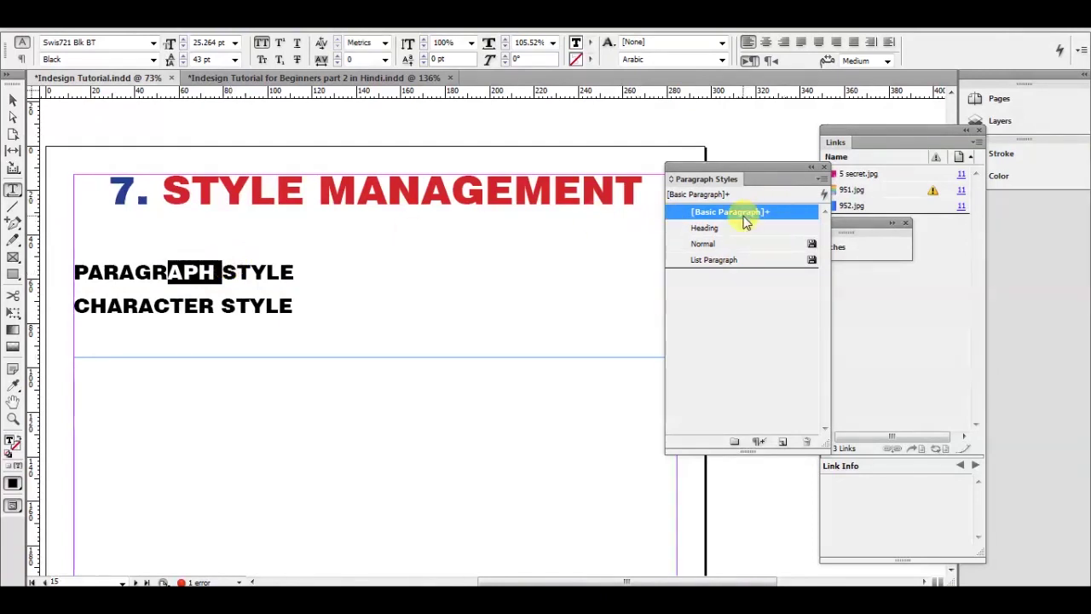
{"action": "mouse_move", "coordinate": [744, 221]}
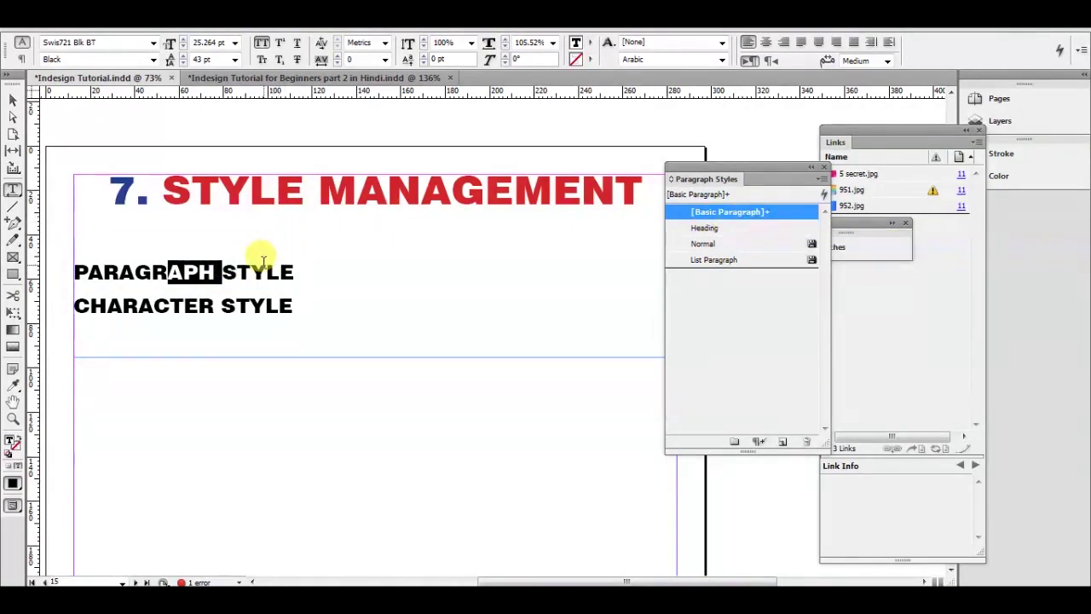
{"action": "left_click", "coordinate": [171, 271]}
{"action": "left_click_drag", "start_coordinate": [113, 259], "coordinate": [216, 260]}
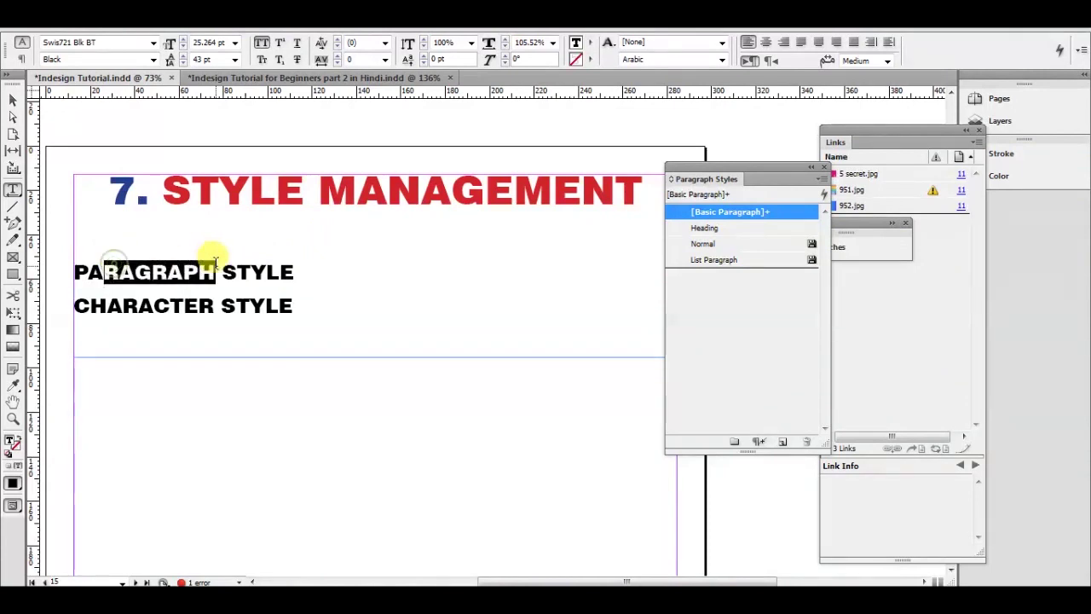
{"action": "left_click", "coordinate": [722, 232]}
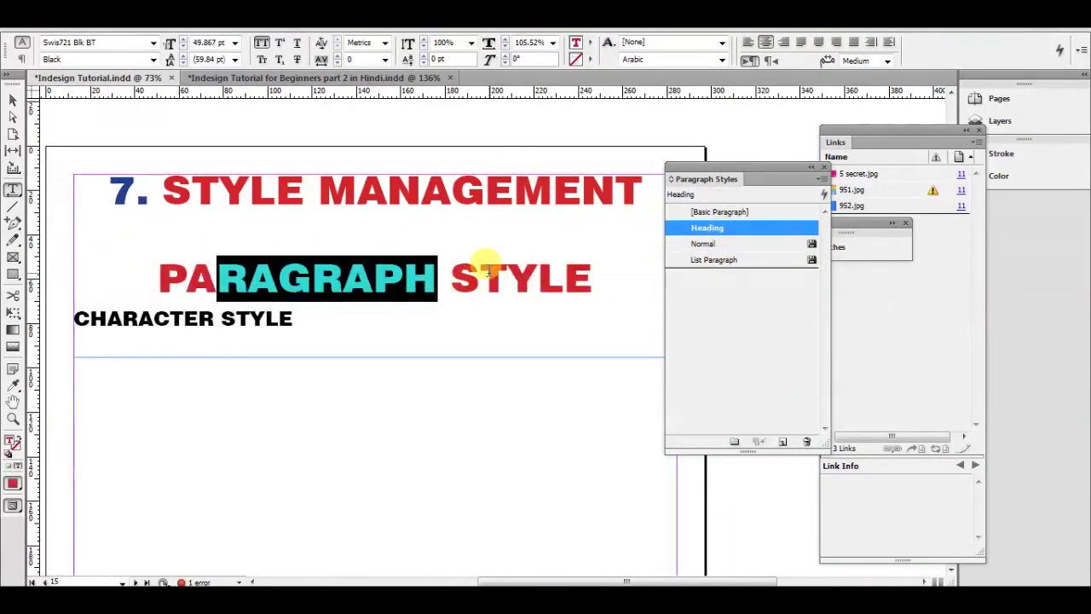
{"action": "left_click", "coordinate": [488, 271]}
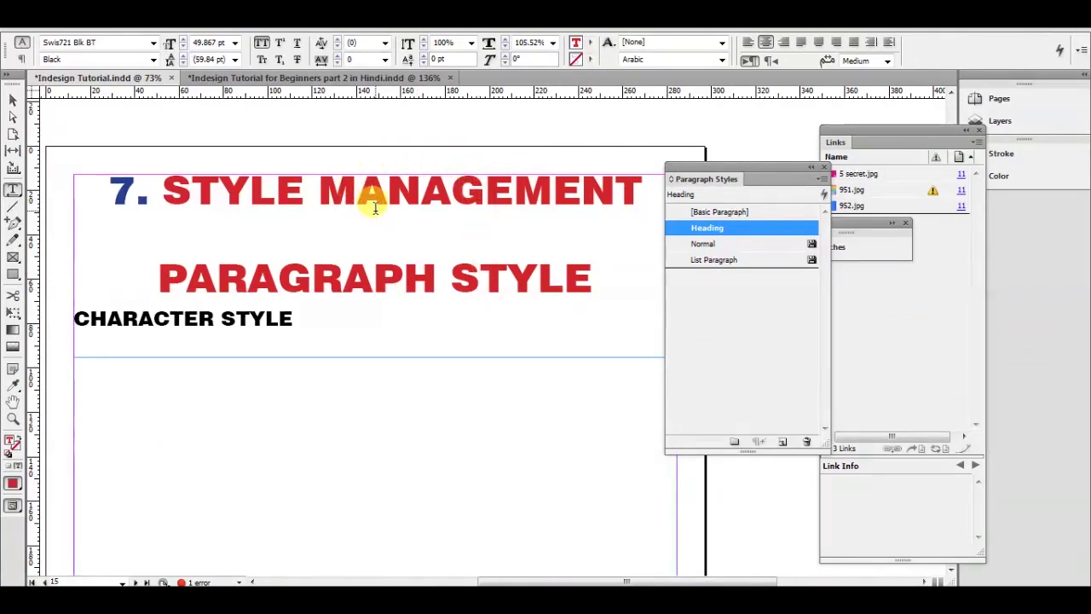
{"action": "key", "text": "ctrl+z"}
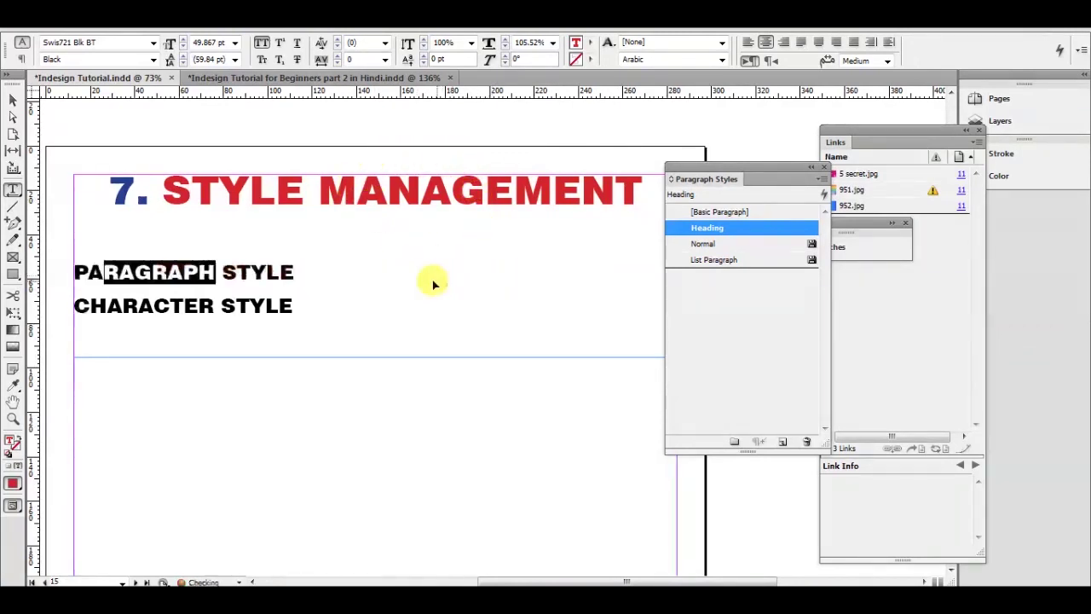
Apply the Heading style to the "CHARACTER STYLE" line, clearing its formatting overrides
{"action": "left_click", "coordinate": [217, 265]}
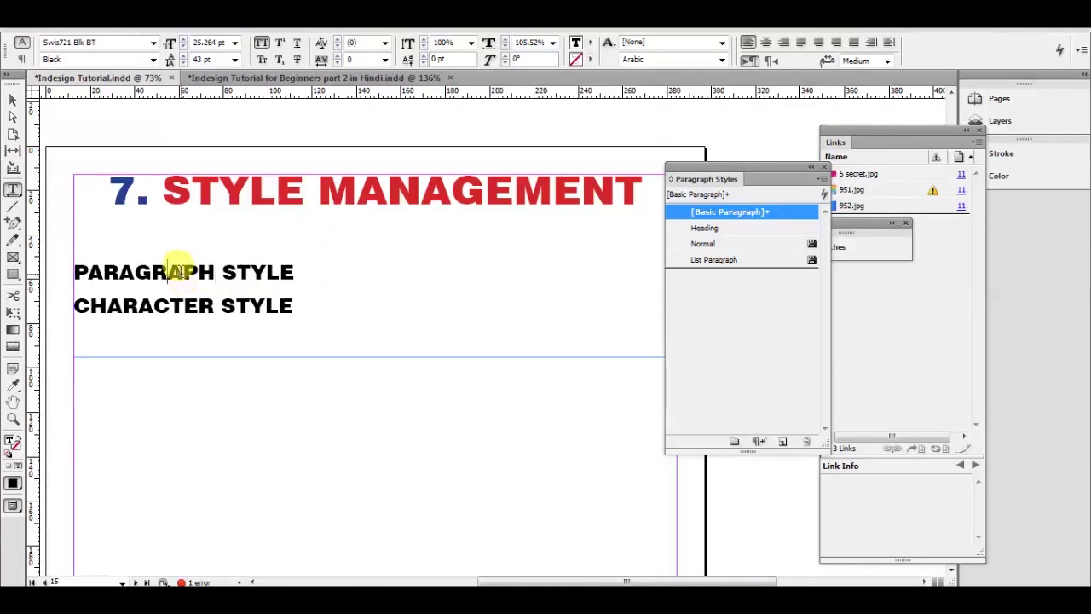
{"action": "left_click", "coordinate": [222, 304]}
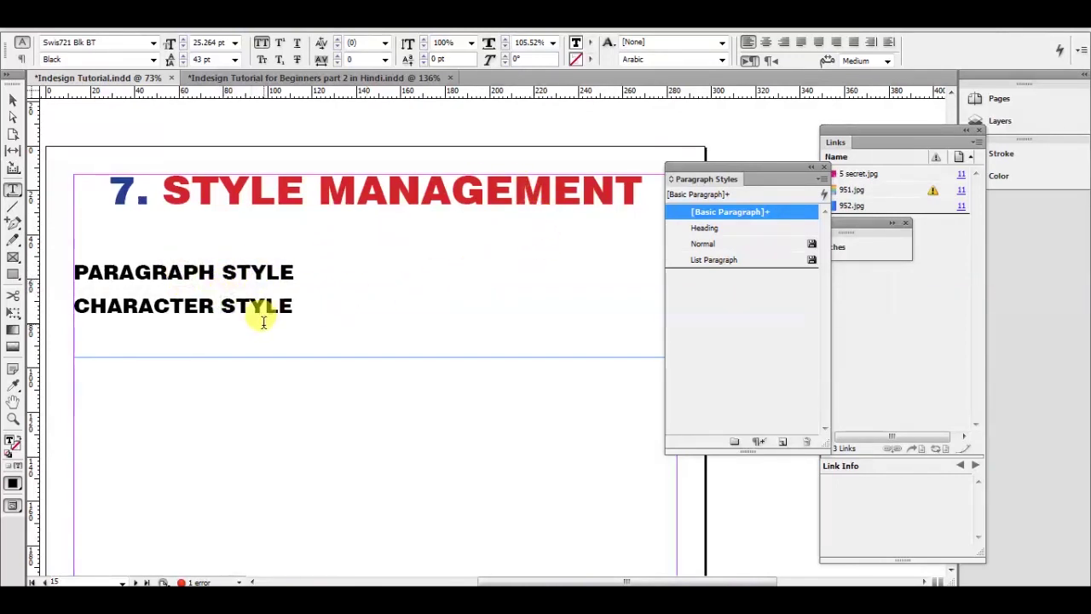
{"action": "left_click", "coordinate": [737, 227]}
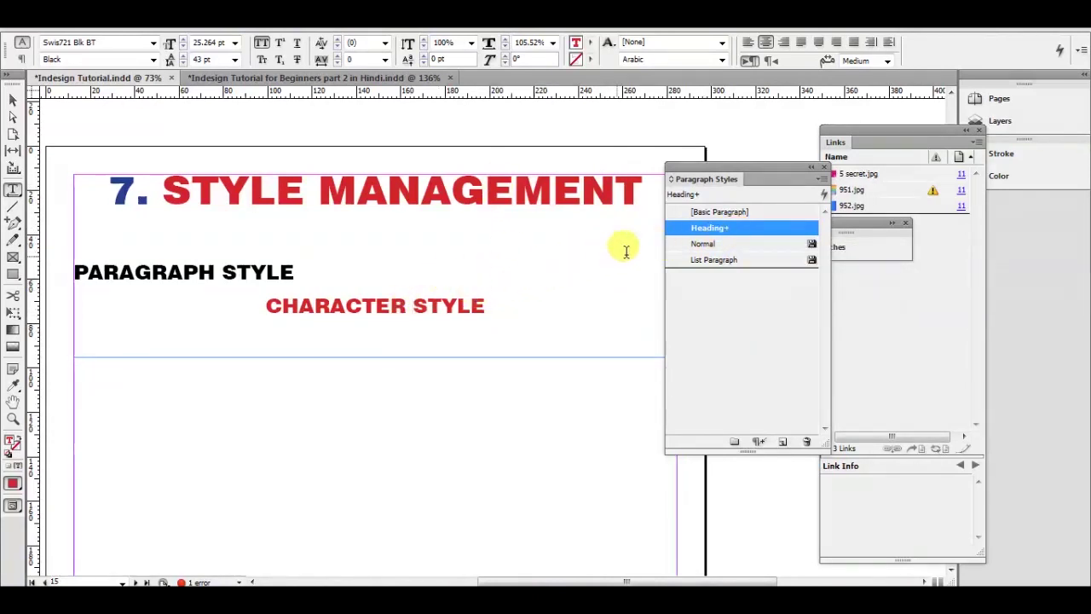
{"action": "left_click", "coordinate": [729, 232]}
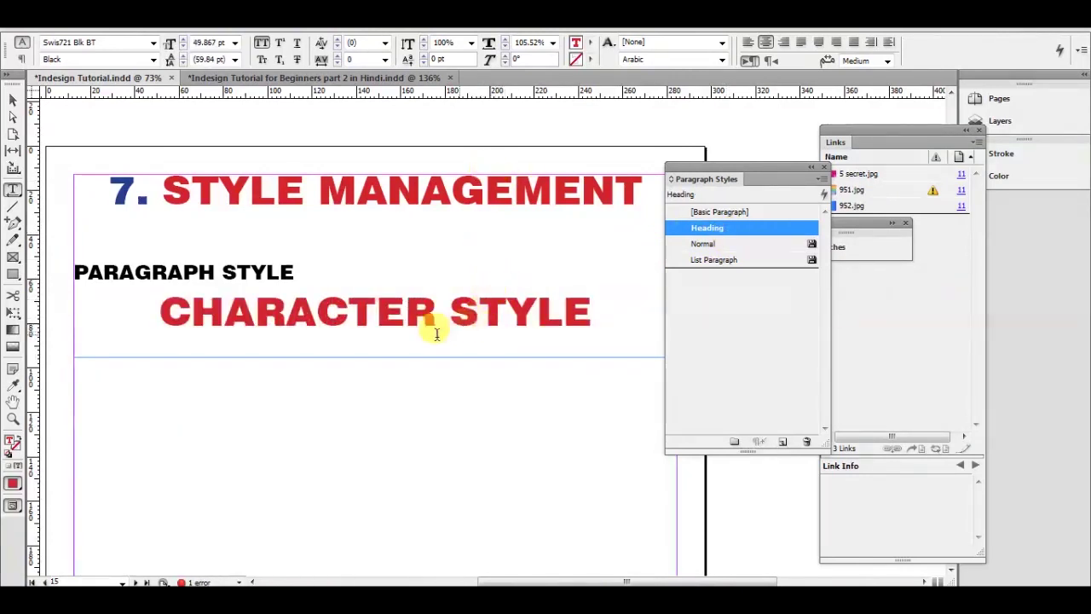
Try the Heading style on the "PARAGRAPH STYLE" and "CHARACTER STYLE" lines together, and undo all Heading applications on both lines
{"action": "left_click_drag", "start_coordinate": [204, 264], "coordinate": [273, 288]}
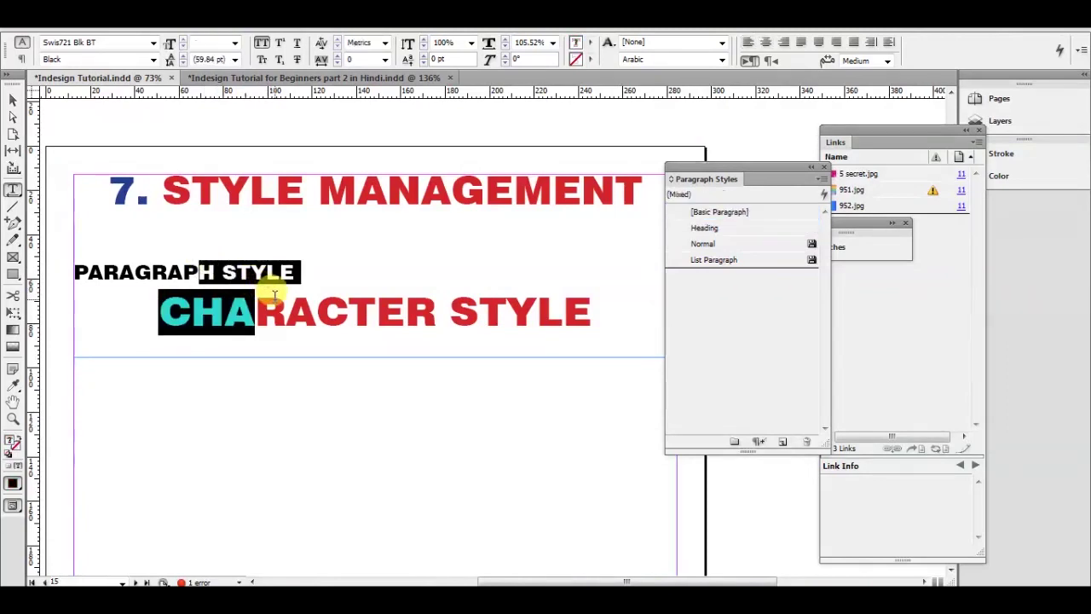
{"action": "left_click", "coordinate": [714, 228]}
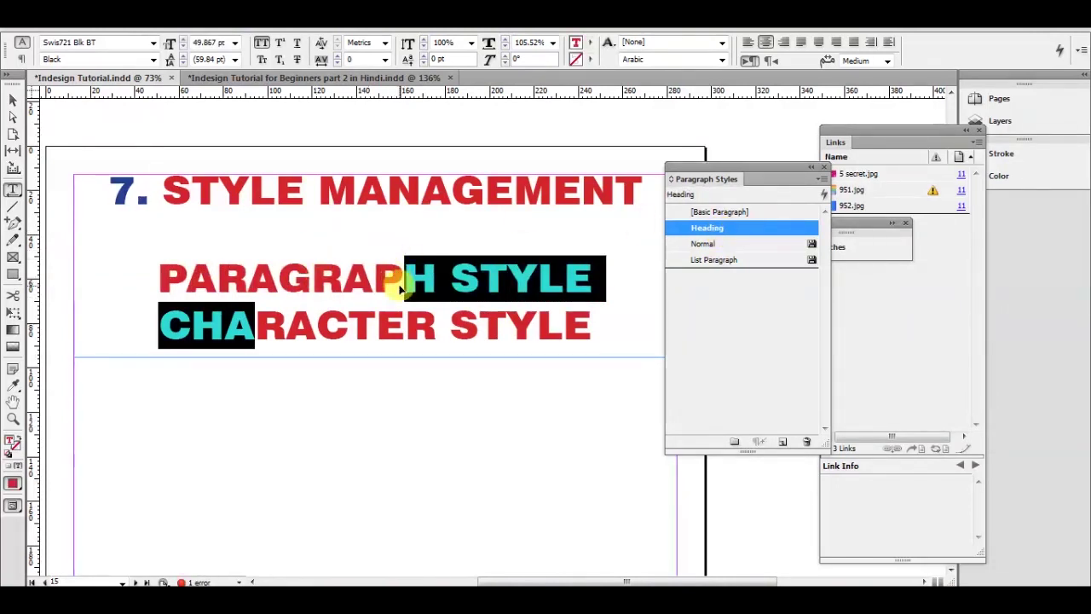
{"action": "key", "text": "ctrl+z"}
{"action": "key", "text": "ctrl+z"}
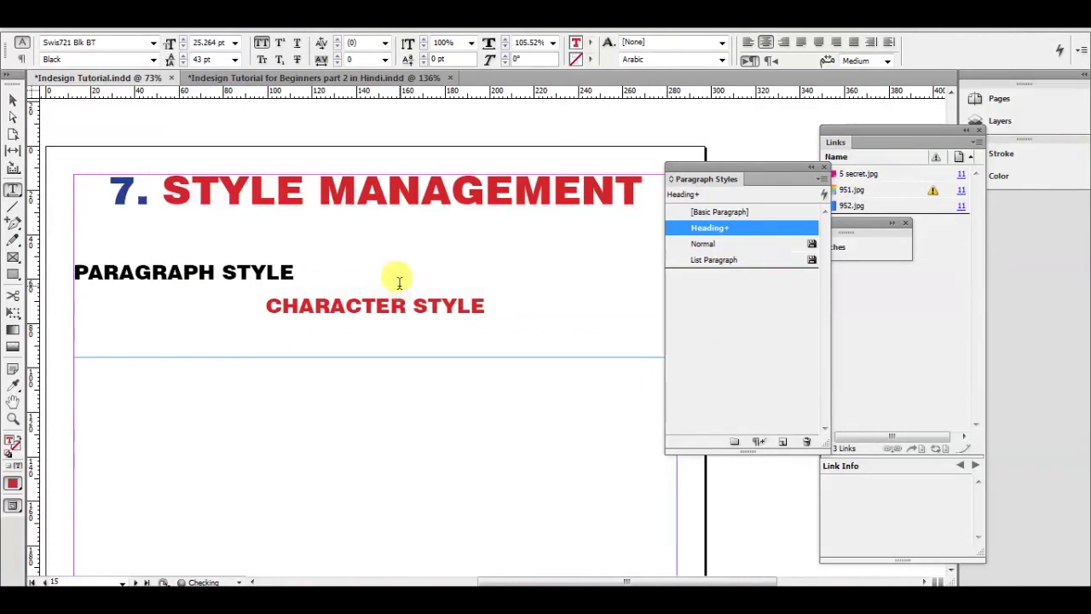
{"action": "key", "text": "ctrl+z"}
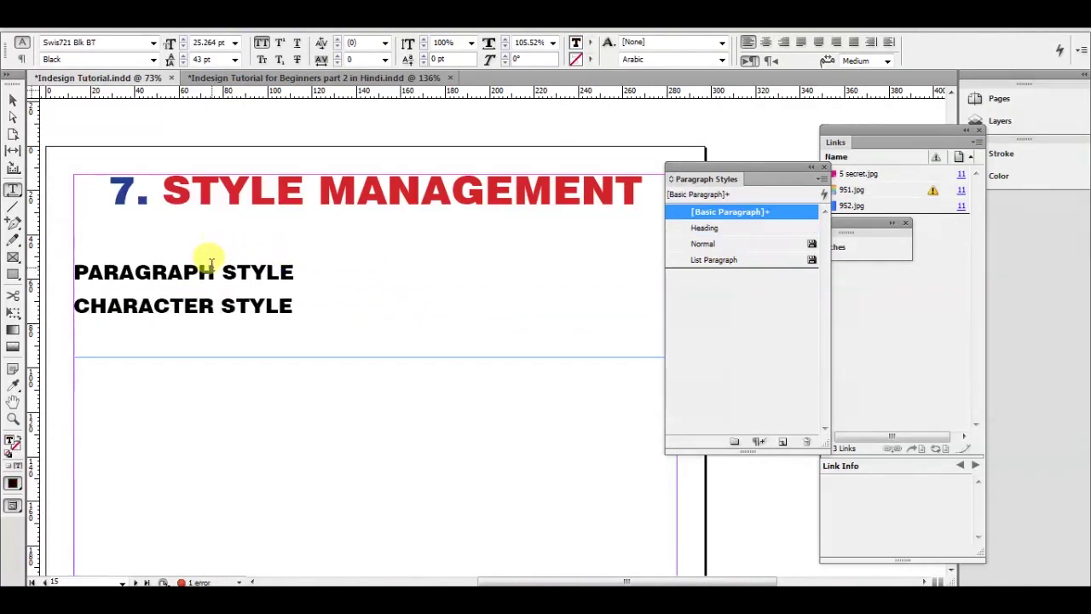
{"action": "left_click", "coordinate": [736, 229]}
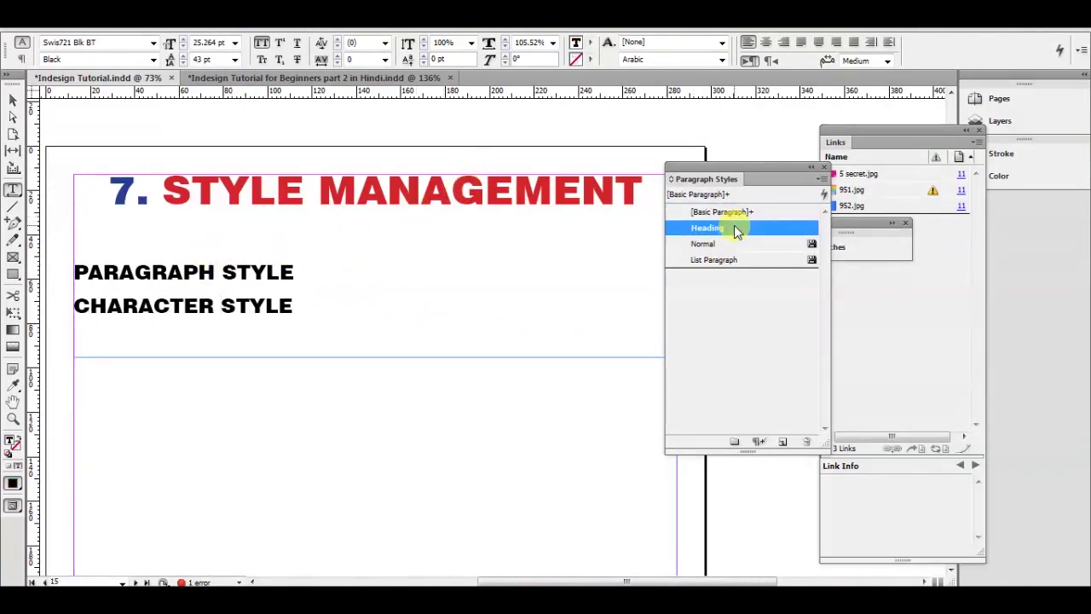
{"action": "key", "text": "ctrl+z"}
Check the paragraph style of the title alone and of a selection running from the title into the "CHARACTER STYLE" line
{"action": "left_click", "coordinate": [554, 180]}
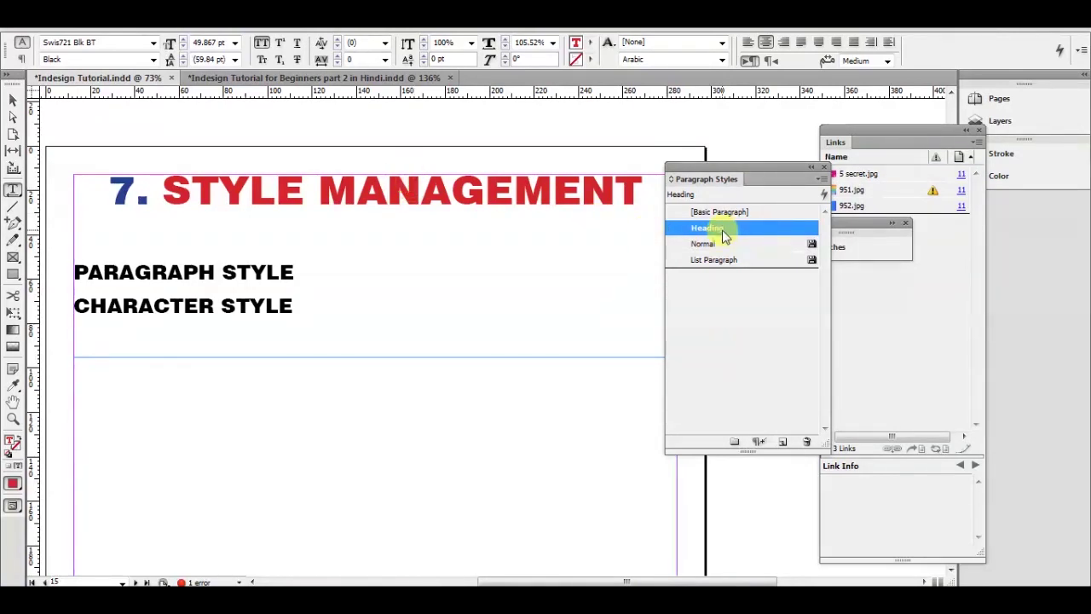
{"action": "left_click", "coordinate": [292, 191]}
{"action": "left_click_drag", "start_coordinate": [192, 183], "coordinate": [282, 306]}
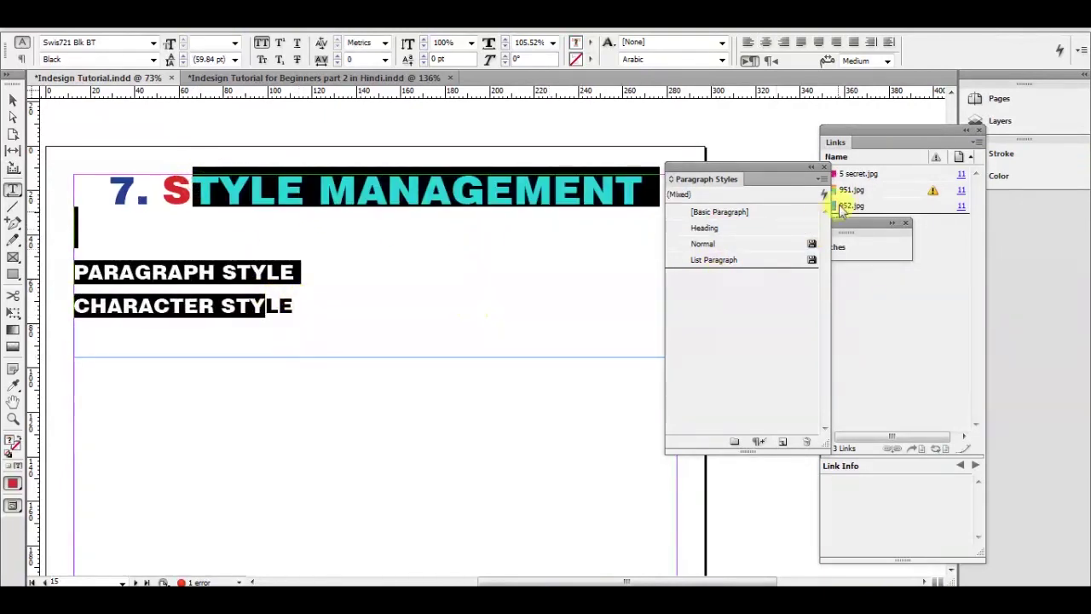
Close the floating Paragraph Styles and Swatches panels and collapse the Links panel
{"action": "left_click", "coordinate": [815, 168]}
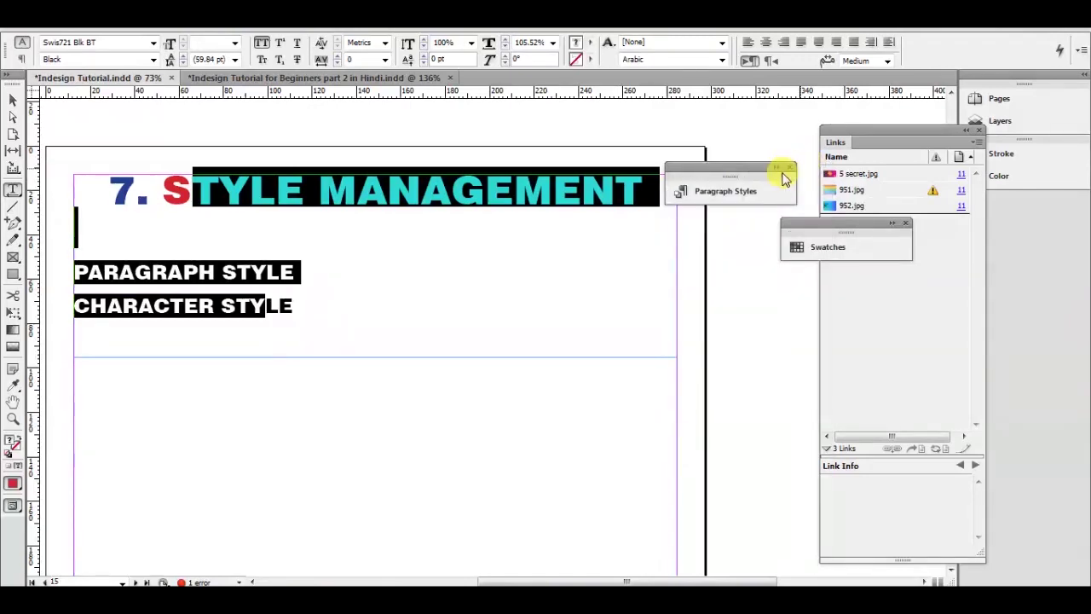
{"action": "left_click", "coordinate": [782, 175]}
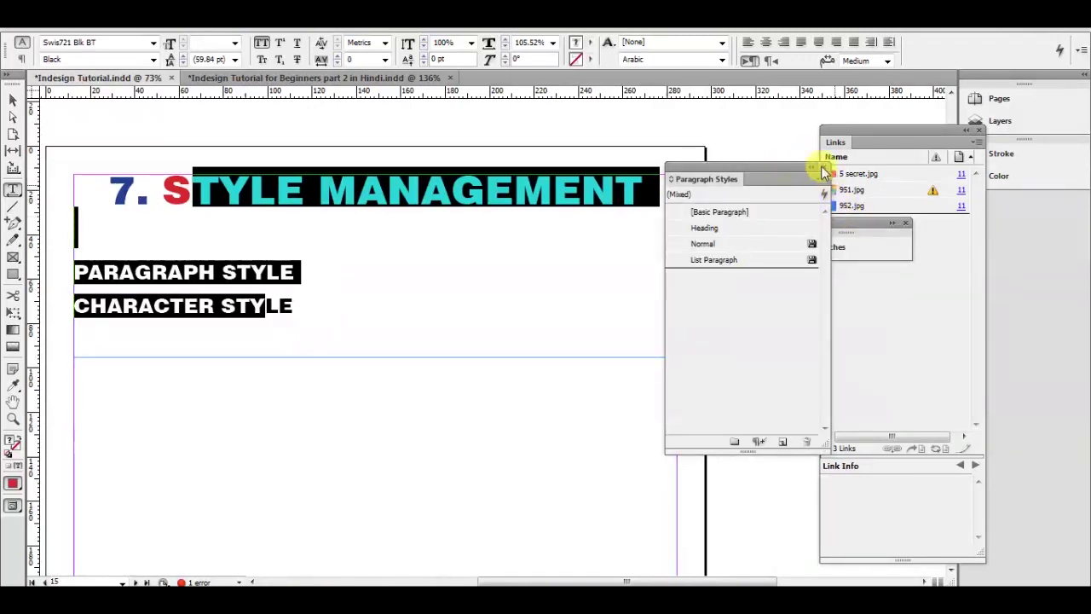
{"action": "left_click", "coordinate": [906, 224]}
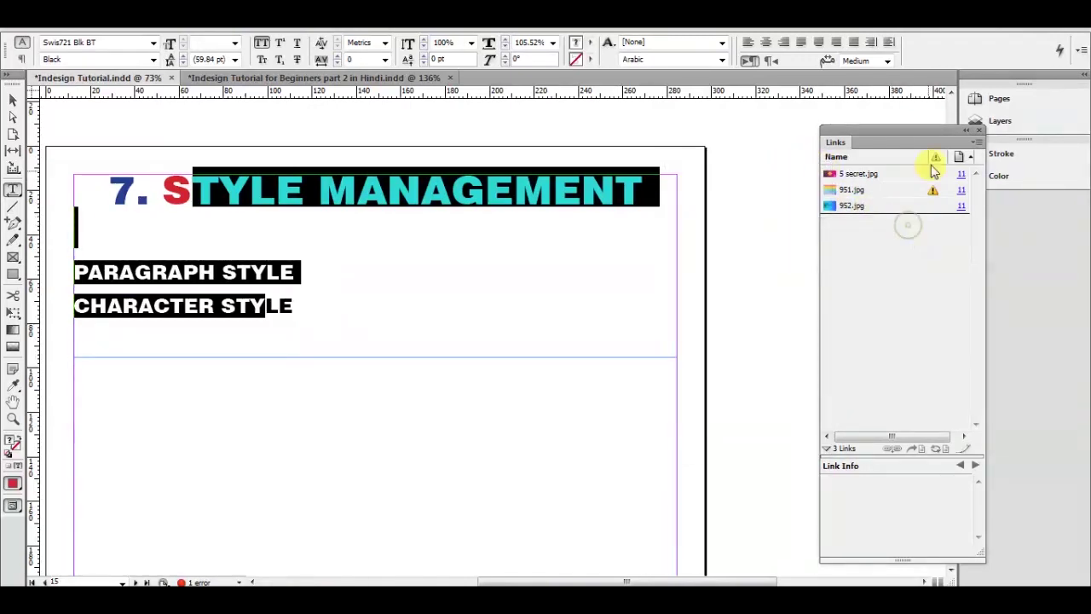
{"action": "left_click", "coordinate": [968, 132]}
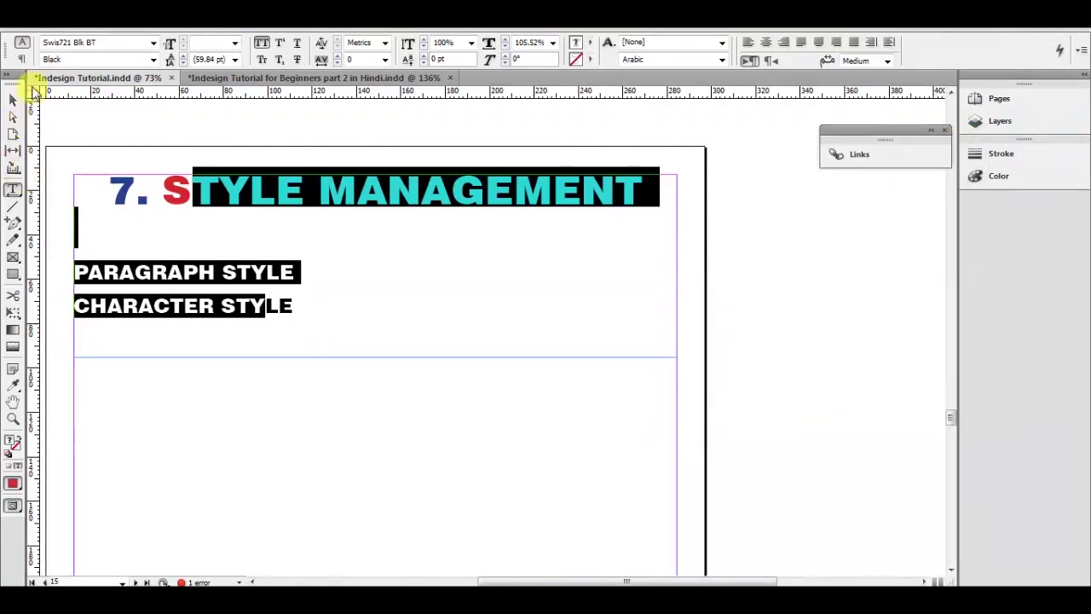
Leave text editing and go to page 17, titled "8. ERROR MANAGMENT"
{"action": "left_click", "coordinate": [13, 100]}
{"action": "left_click_drag", "start_coordinate": [650, 283], "coordinate": [699, 255]}
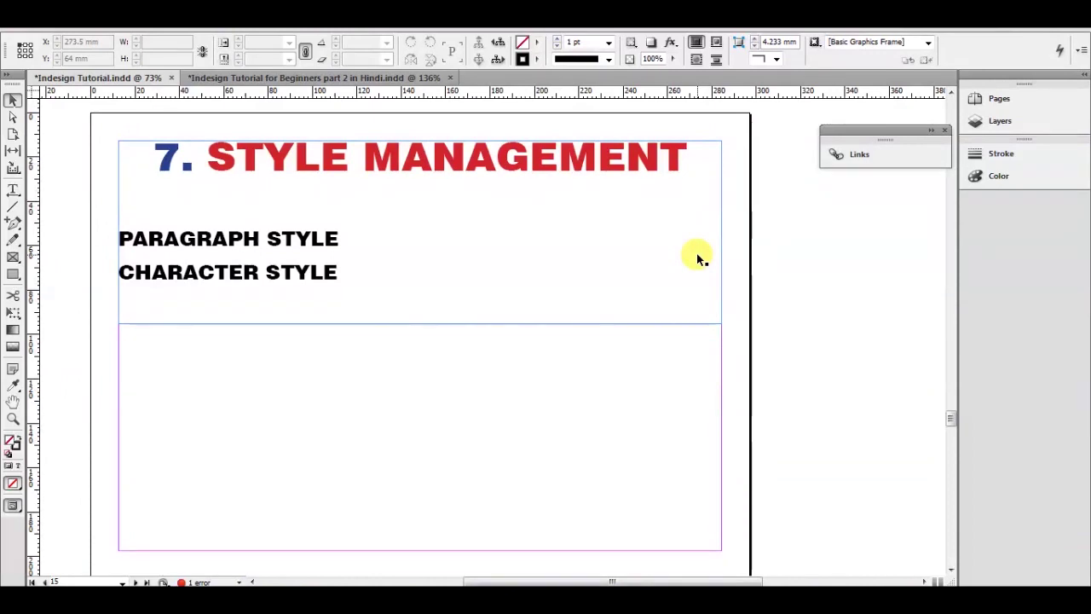
{"action": "key", "text": "shift+Page_Down"}
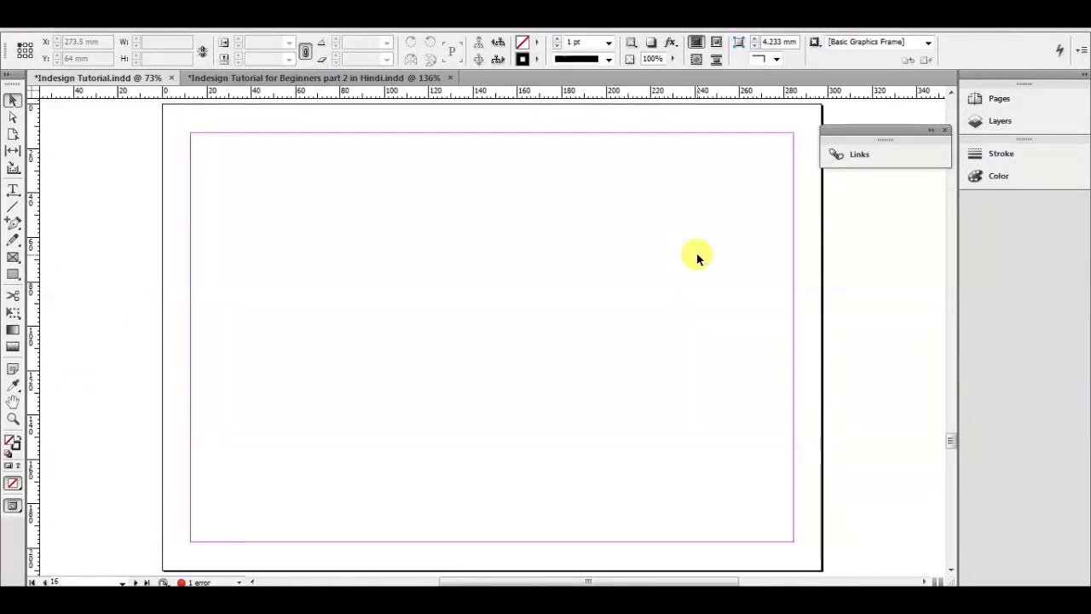
{"action": "key", "text": "shift+Page_Down"}
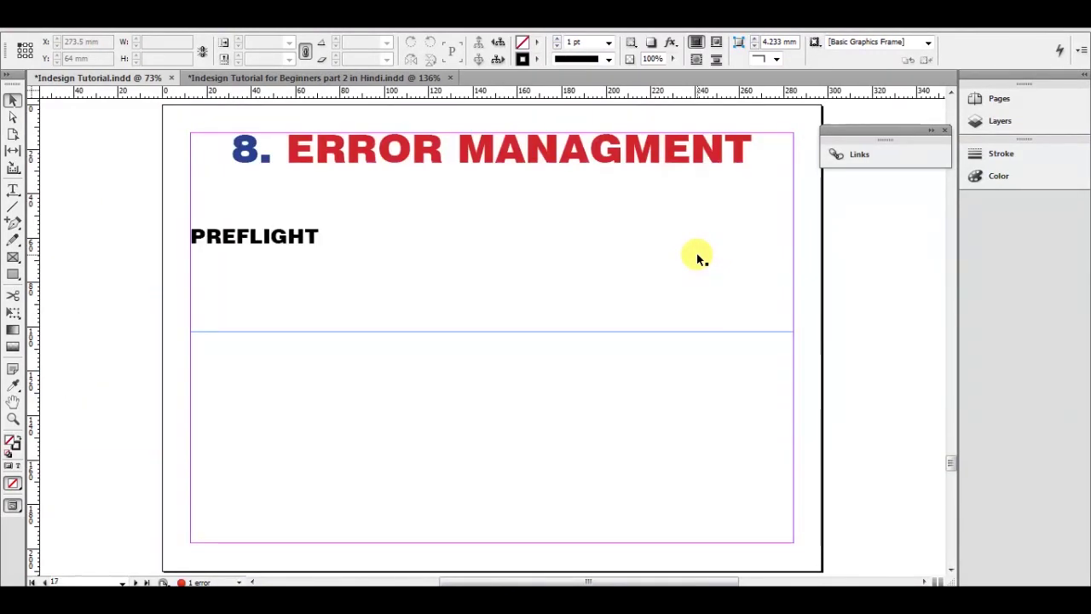
{"action": "left_click_drag", "start_coordinate": [696, 253], "coordinate": [668, 255]}
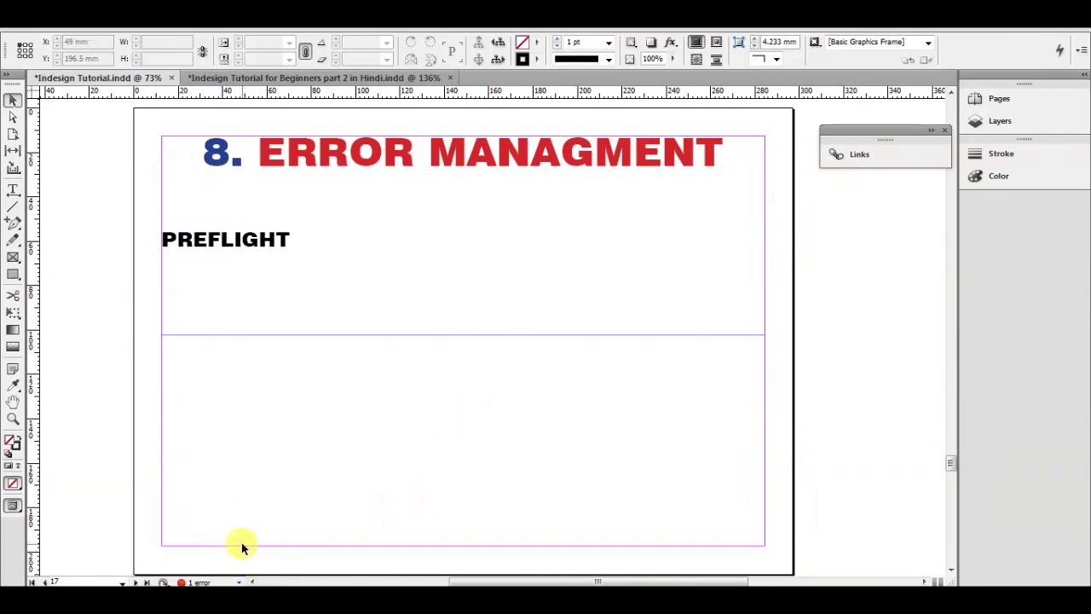
Expand the Links panel and place it over the page's outer edge, clear of the "ERROR MANAGMENT" title
{"action": "key", "text": "ctrl+shift+d"}
{"action": "left_click_drag", "start_coordinate": [714, 139], "coordinate": [749, 141]}
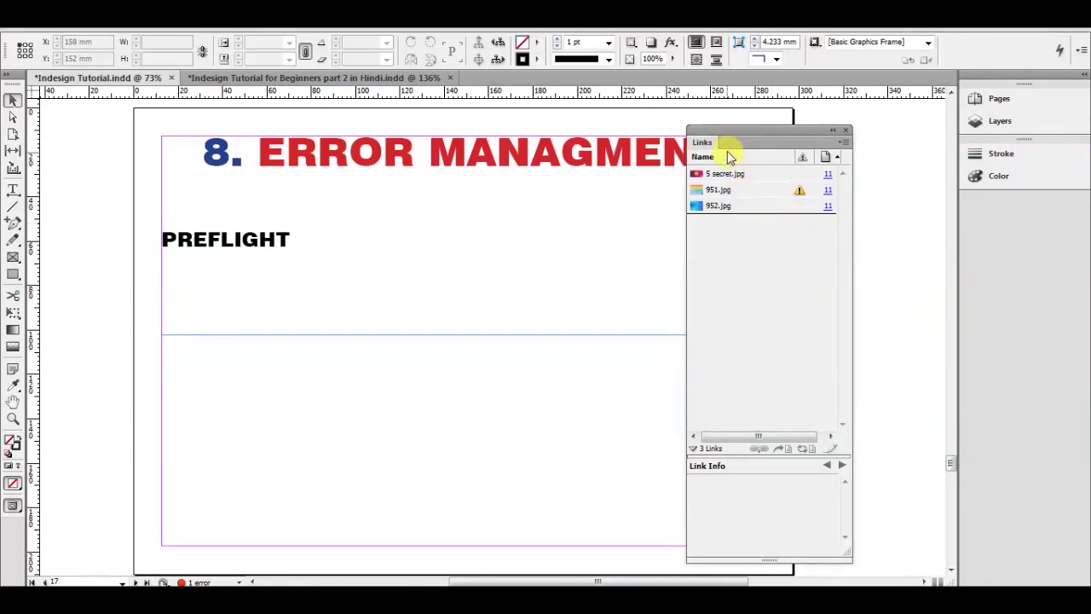
{"action": "left_click_drag", "start_coordinate": [728, 135], "coordinate": [800, 142]}
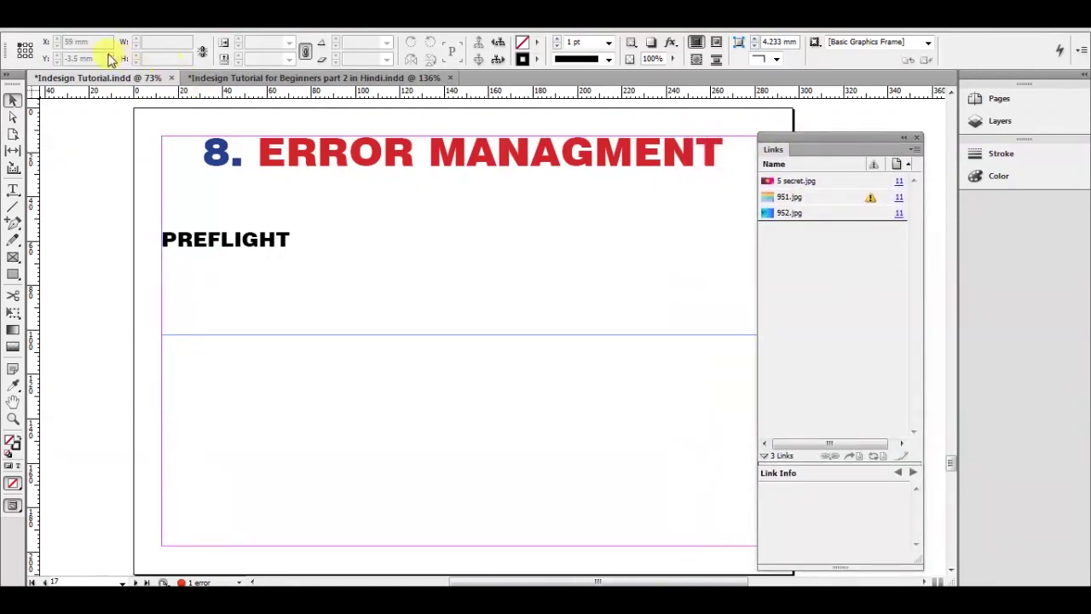
Review the Package dialog's summary, fonts, links and images, colors and inks, print settings and external plug-ins without packaging the document
{"action": "left_click", "coordinate": [56, 25]}
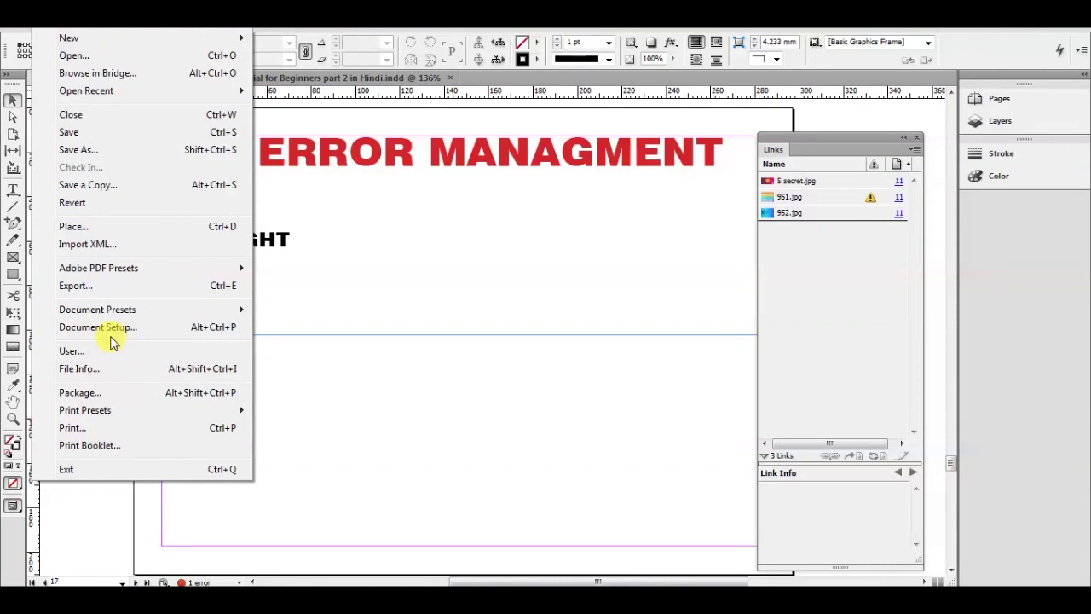
{"action": "left_click", "coordinate": [79, 393]}
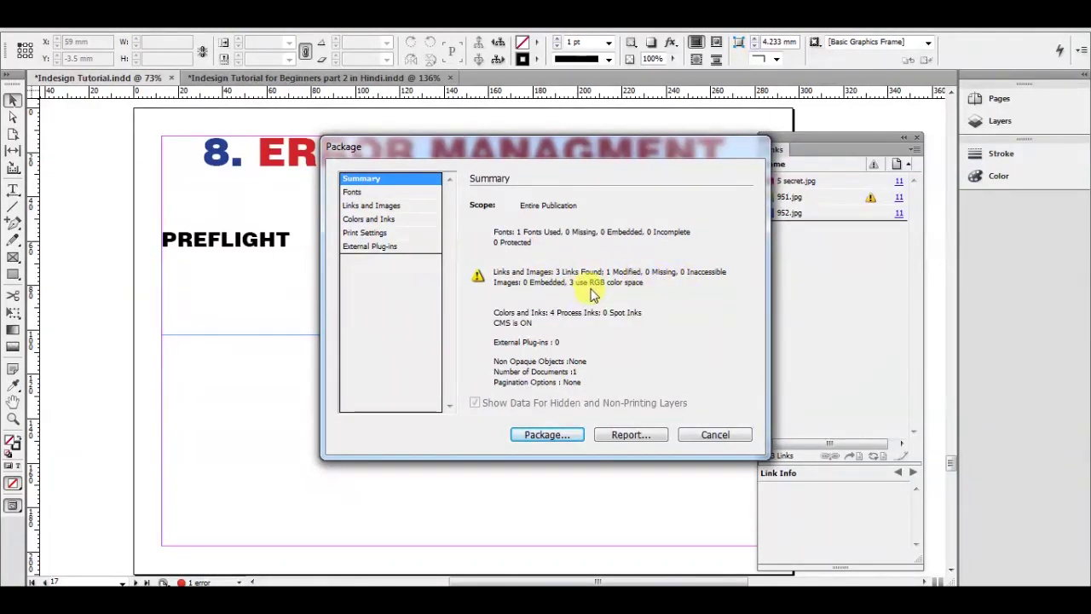
{"action": "left_click", "coordinate": [375, 193]}
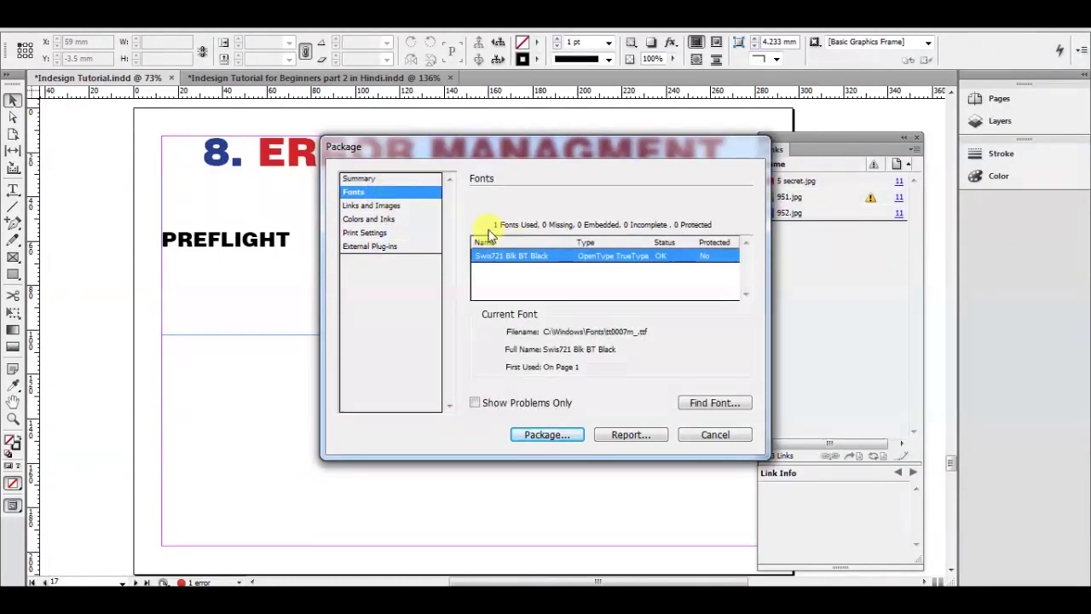
{"action": "left_click", "coordinate": [377, 206]}
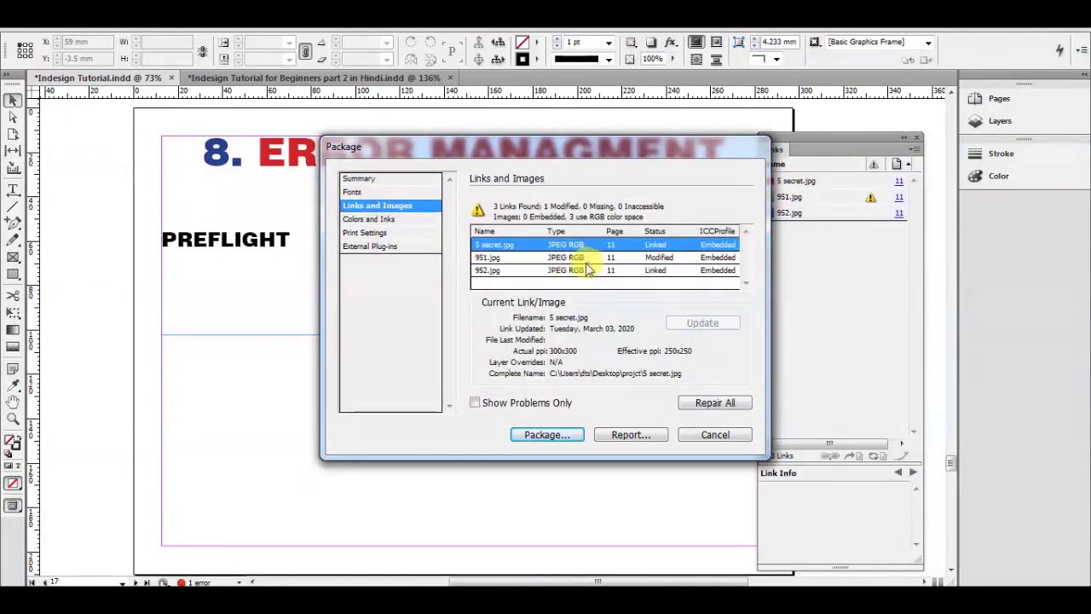
{"action": "left_click", "coordinate": [357, 219]}
{"action": "left_click", "coordinate": [366, 233]}
{"action": "left_click", "coordinate": [372, 247]}
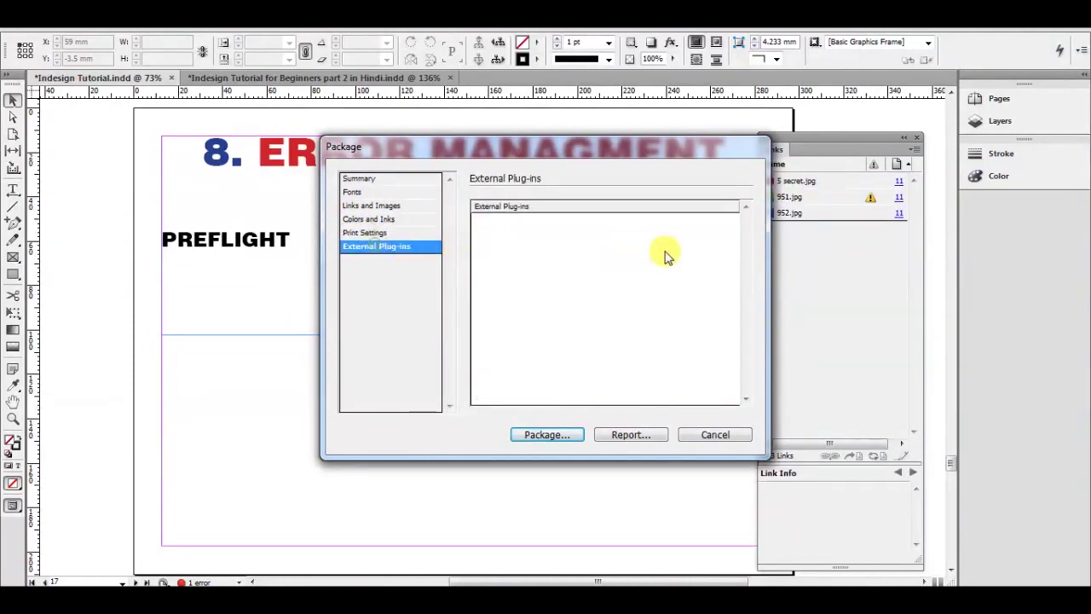
{"action": "left_click", "coordinate": [716, 434]}
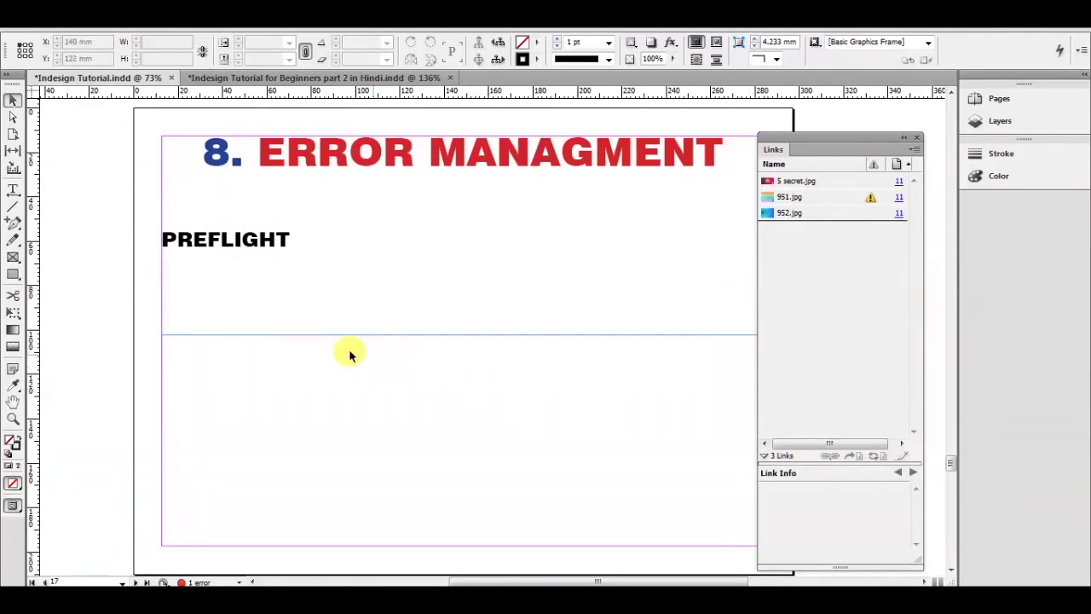
Shorten the title's text frame to about 44 mm high so that the "PREFLIGHT" line is overset
{"action": "key", "text": "h"}
{"action": "left_click_drag", "start_coordinate": [426, 329], "coordinate": [394, 322]}
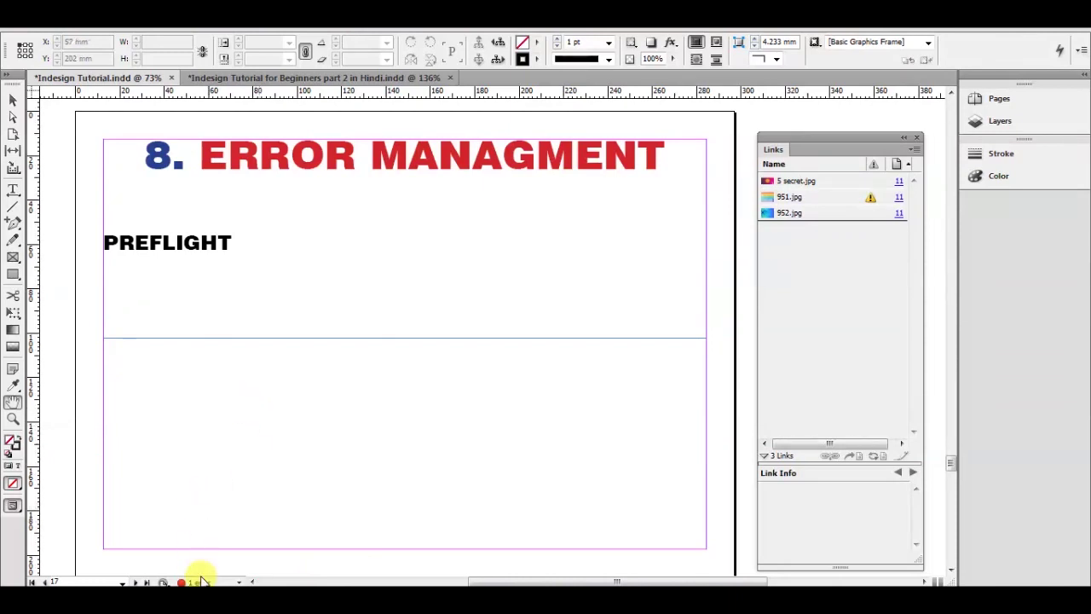
{"action": "left_click", "coordinate": [13, 100]}
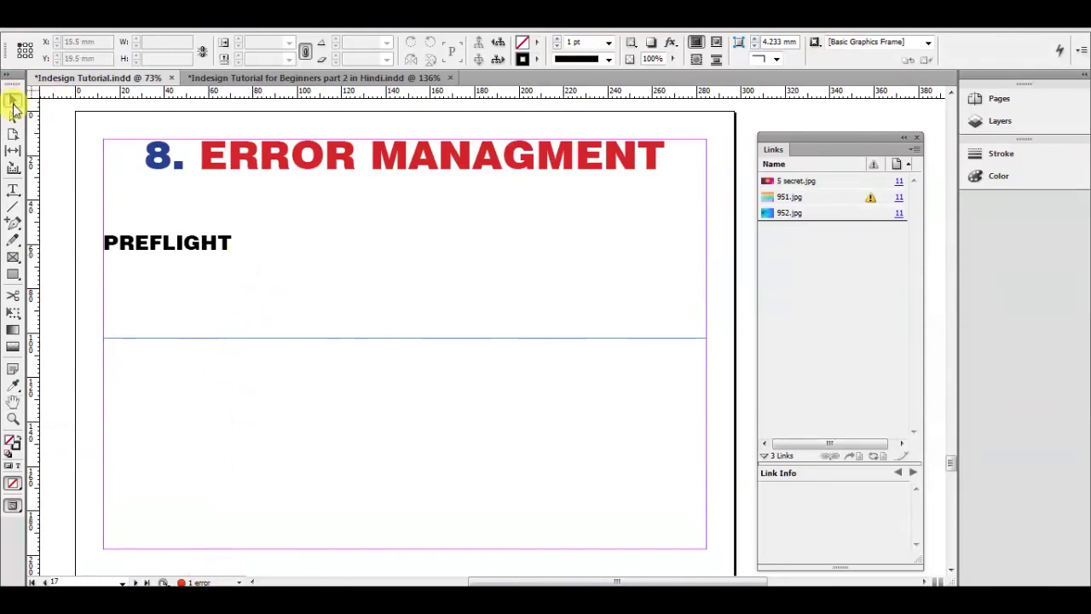
{"action": "left_click", "coordinate": [277, 219]}
{"action": "left_click_drag", "start_coordinate": [402, 335], "coordinate": [380, 235]}
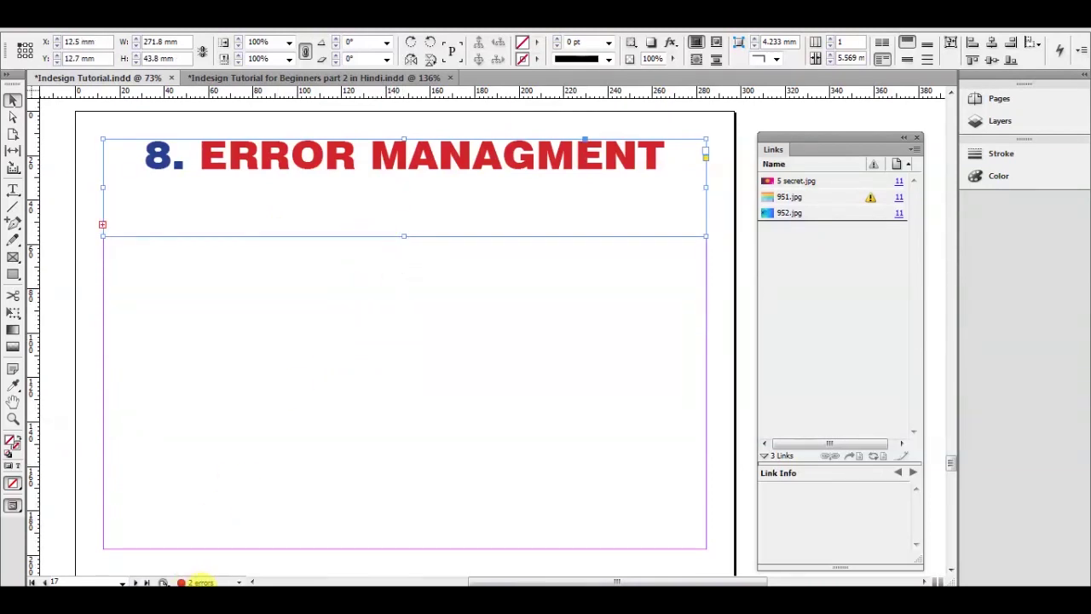
Extend the title's text frame down to about 71 mm high so that it holds the "PREFLIGHT" line
{"action": "left_click", "coordinate": [293, 295]}
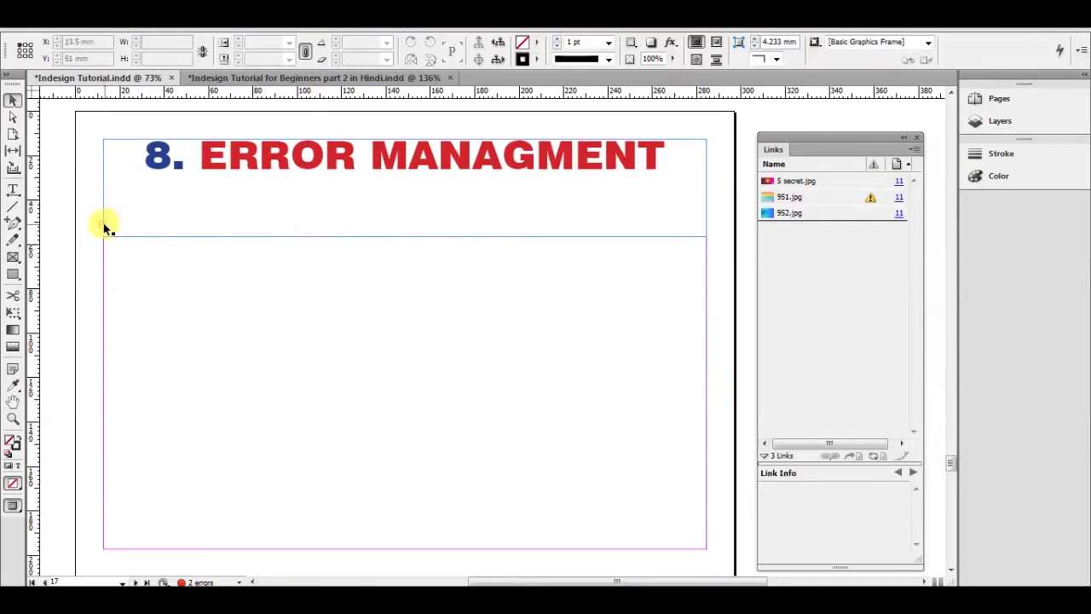
{"action": "left_click", "coordinate": [418, 236]}
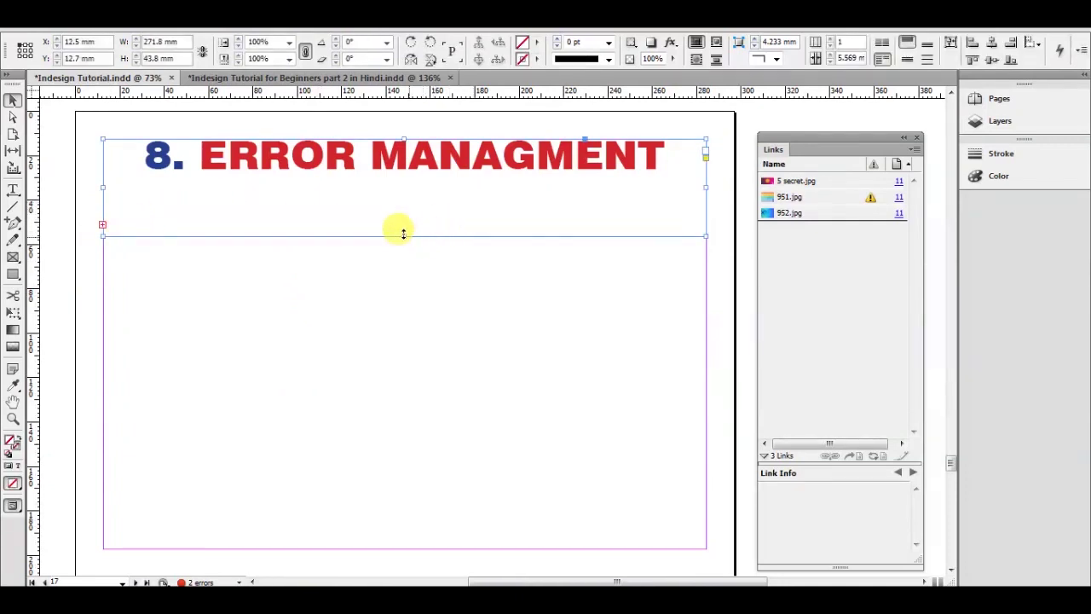
{"action": "left_click_drag", "start_coordinate": [408, 236], "coordinate": [398, 296]}
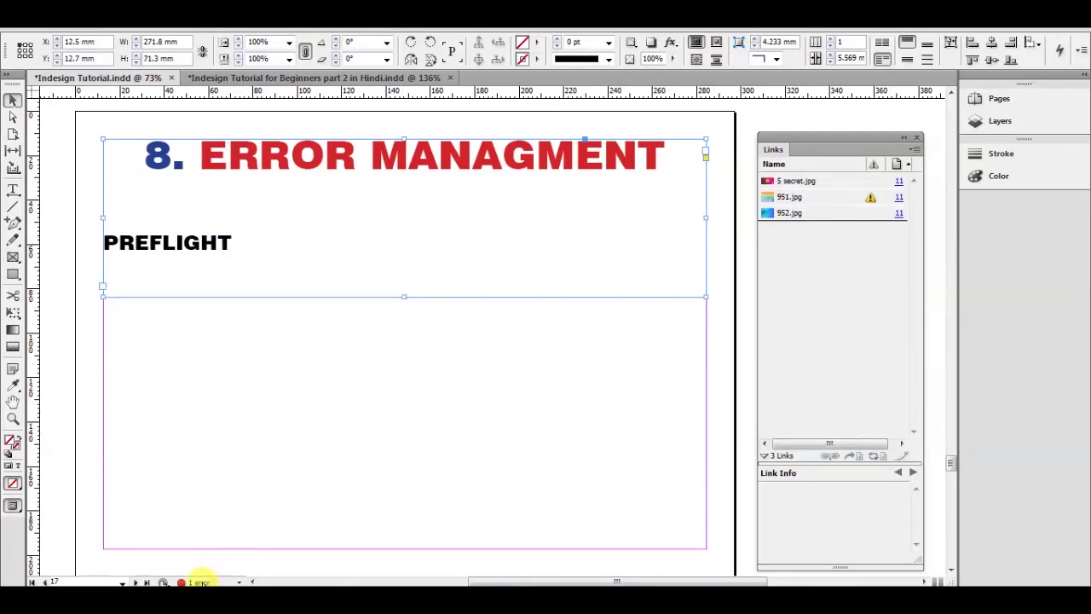
Trace the modified link error for 951.jpg from Preflight to its image on page 11, and place the Preflight panel clear of the image
{"action": "double_click", "coordinate": [202, 581]}
{"action": "left_click", "coordinate": [446, 245]}
{"action": "left_click", "coordinate": [457, 258]}
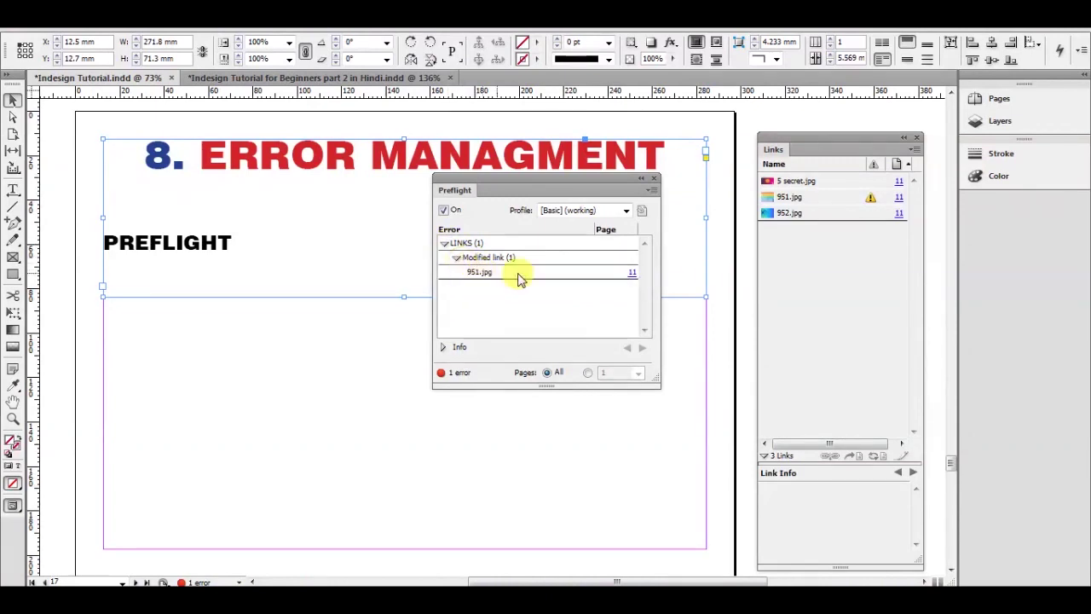
{"action": "left_click", "coordinate": [632, 279]}
{"action": "left_click_drag", "start_coordinate": [605, 184], "coordinate": [289, 212]}
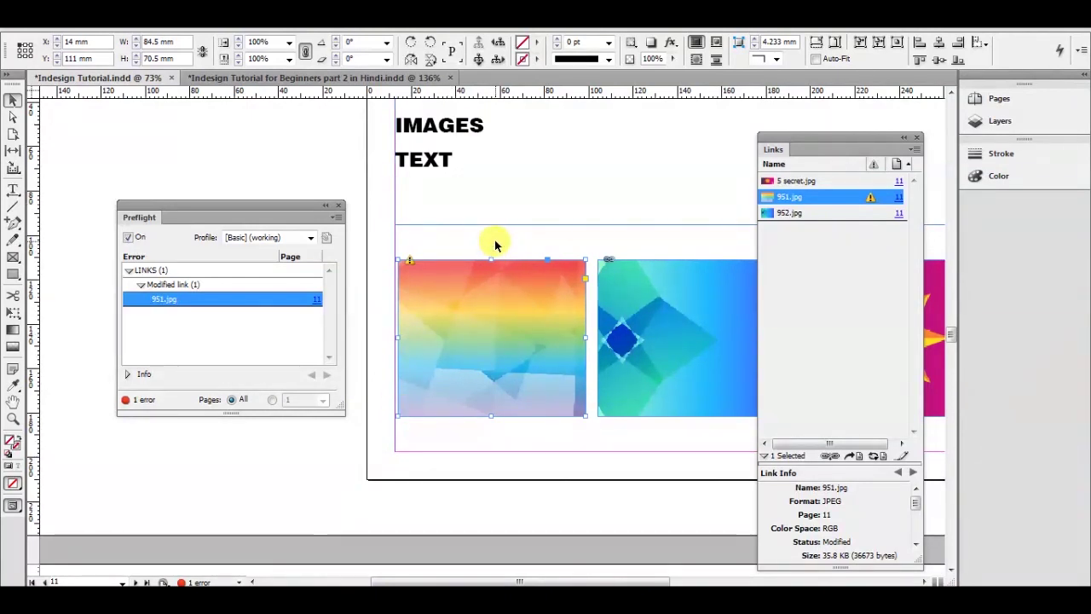
Update the modified link of the 951.jpg image and close the Preflight panel
{"action": "left_click", "coordinate": [503, 286]}
{"action": "left_click", "coordinate": [859, 199]}
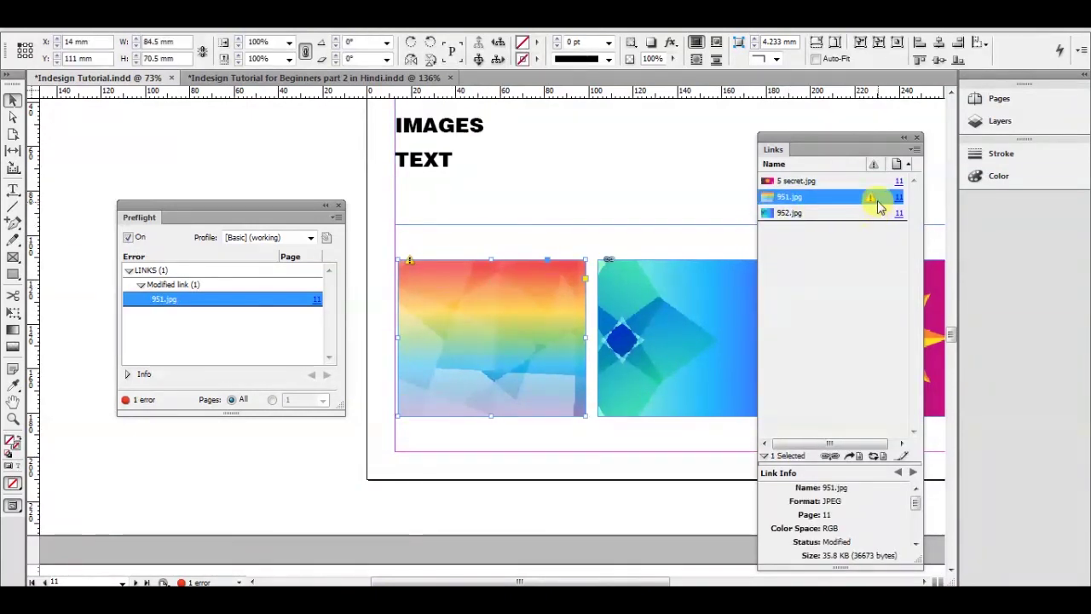
{"action": "double_click", "coordinate": [870, 199]}
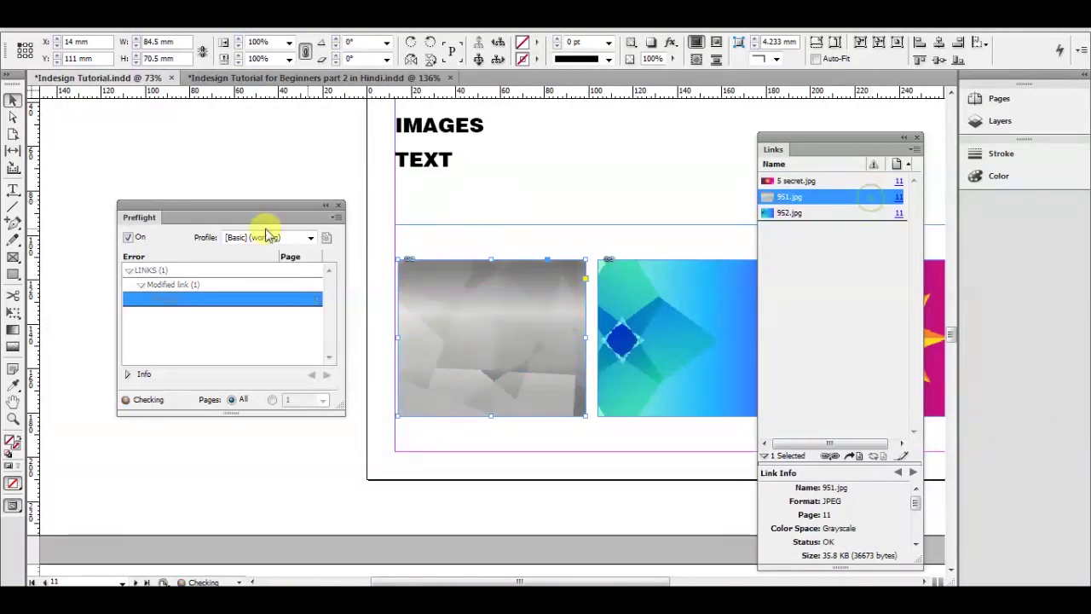
{"action": "left_click", "coordinate": [339, 208]}
Deselect the image and return to page 17, titled "8. ERROR MANAGMENT"
{"action": "left_click", "coordinate": [306, 220]}
{"action": "scroll", "coordinate": [267, 271], "scroll_direction": "down", "scroll_amount": 5}
{"action": "scroll", "coordinate": [267, 271], "scroll_direction": "up", "scroll_amount": 5}
{"action": "scroll", "coordinate": [268, 270], "scroll_direction": "down", "scroll_amount": 8}
{"action": "scroll", "coordinate": [333, 246], "scroll_direction": "right", "scroll_amount": 5}
{"action": "scroll", "coordinate": [324, 194], "scroll_direction": "down", "scroll_amount": 18}
{"action": "scroll", "coordinate": [335, 188], "scroll_direction": "down", "scroll_amount": 12}
{"action": "scroll", "coordinate": [320, 241], "scroll_direction": "up", "scroll_amount": 3}
{"action": "left_click_drag", "start_coordinate": [321, 241], "coordinate": [341, 214]}
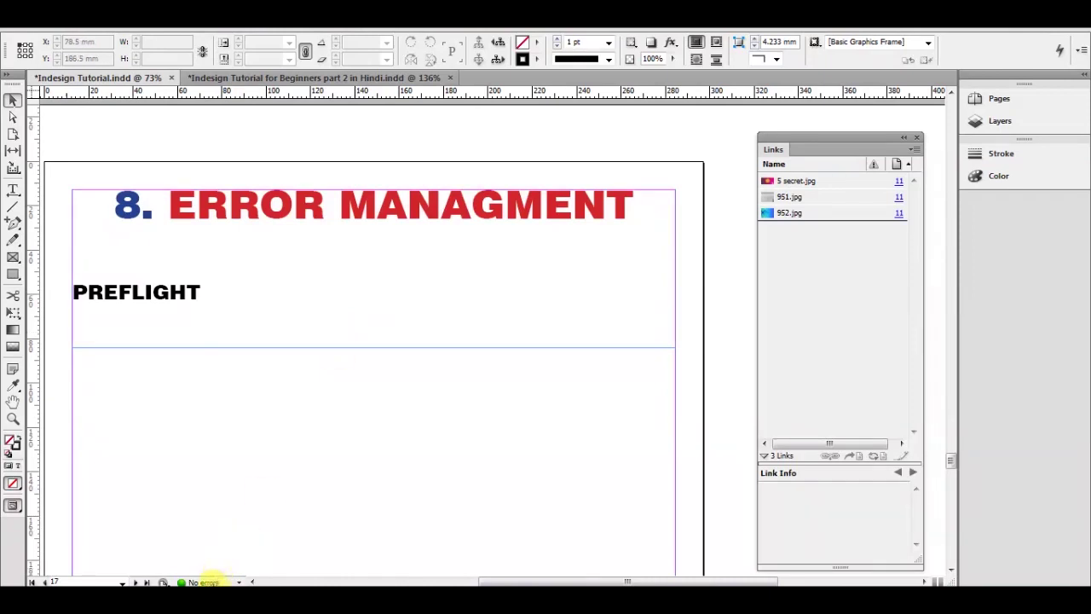
Recheck the document's errors in Preflight, and open the Preflight profile definitions, placing their dialog clear of the "PREFLIGHT" text
{"action": "double_click", "coordinate": [209, 582]}
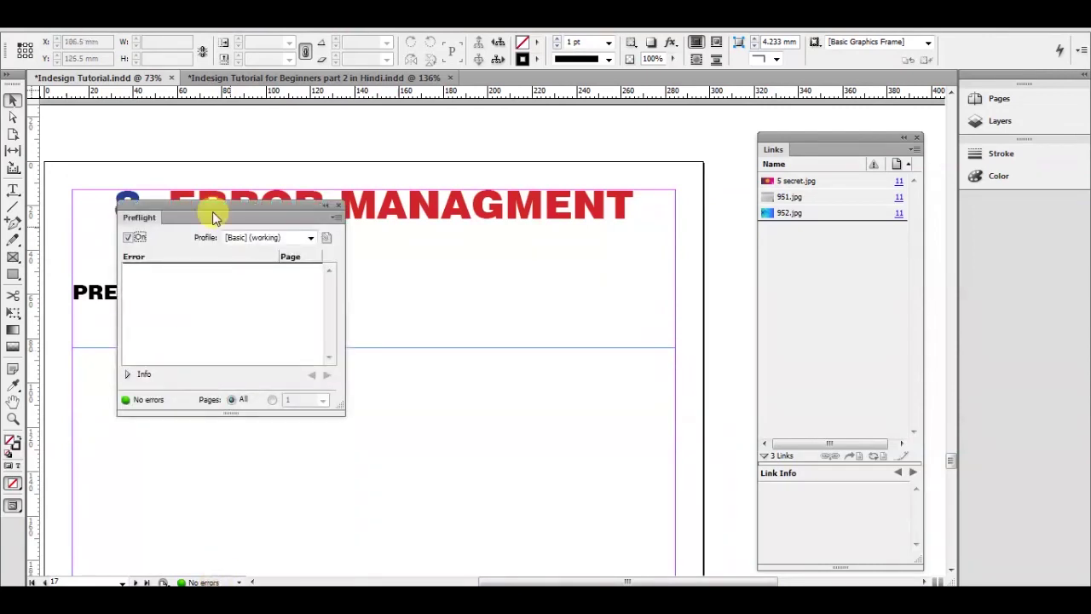
{"action": "left_click_drag", "start_coordinate": [210, 212], "coordinate": [562, 189]}
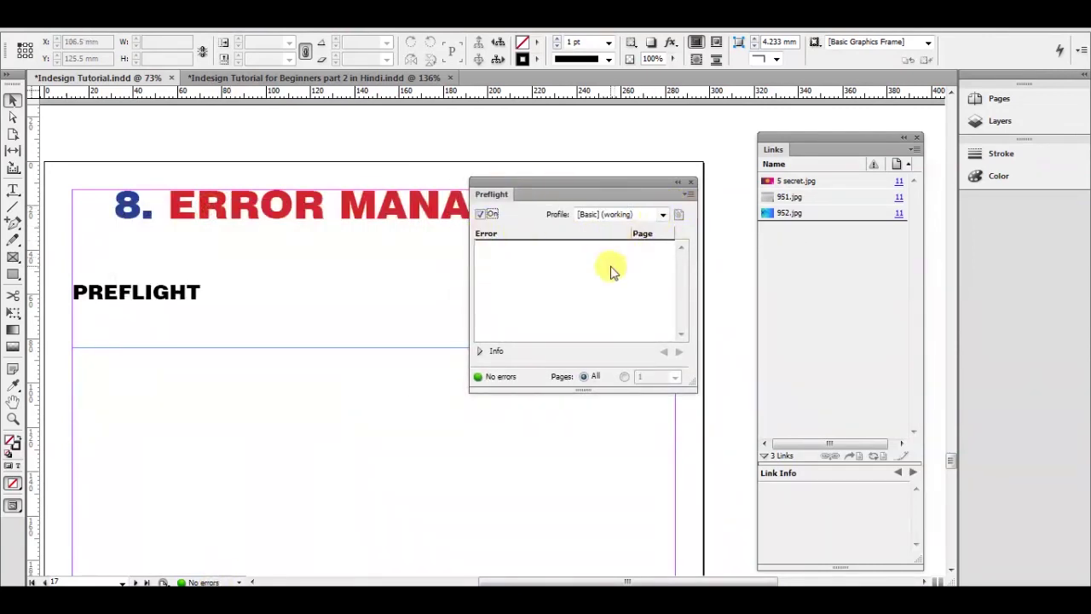
{"action": "left_click", "coordinate": [687, 194]}
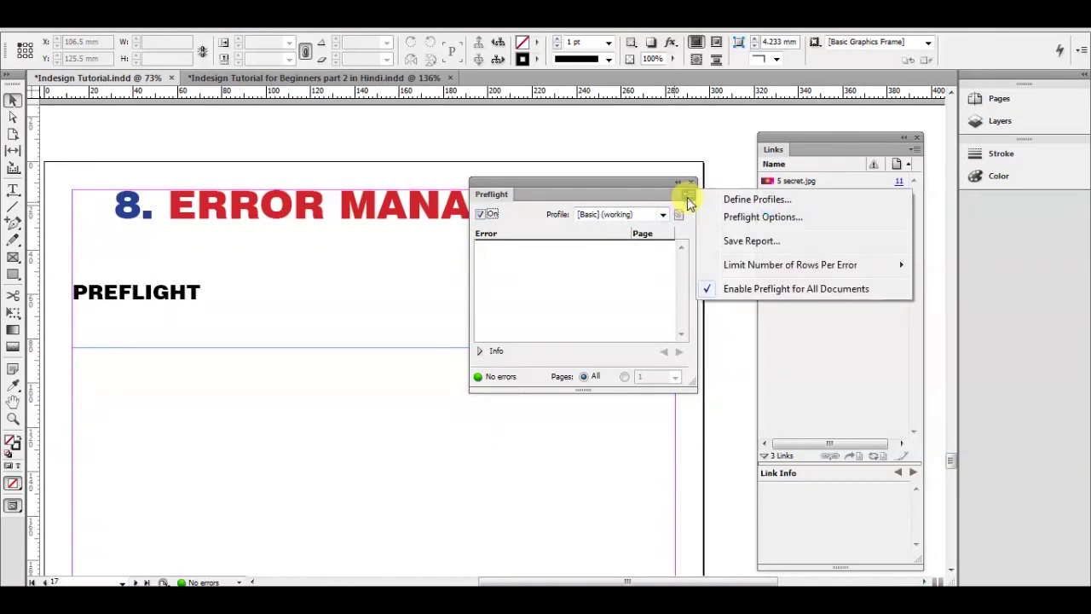
{"action": "left_click", "coordinate": [742, 201]}
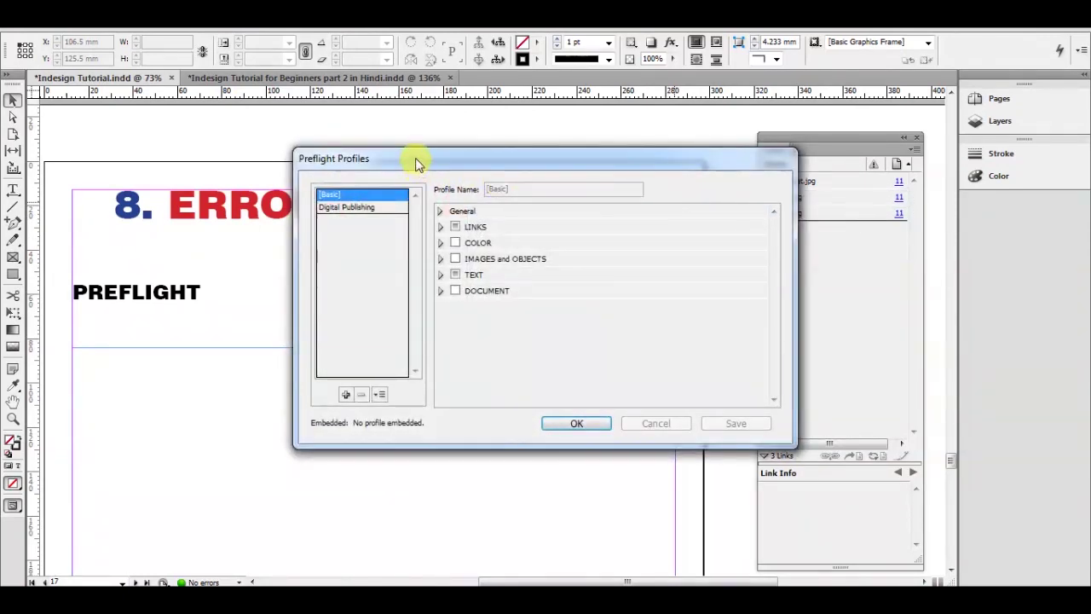
{"action": "left_click_drag", "start_coordinate": [415, 153], "coordinate": [602, 141]}
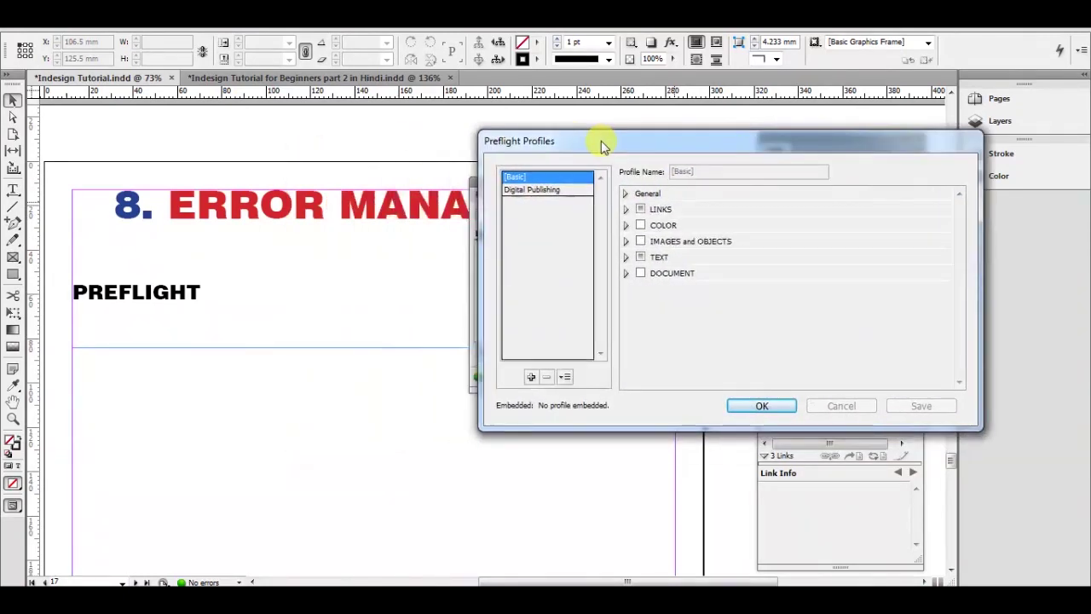
Review the Images and Objects, Text and Document checks of the Digital Publishing profile, close the dialog and collapse the Preflight panel
{"action": "left_click", "coordinate": [554, 194]}
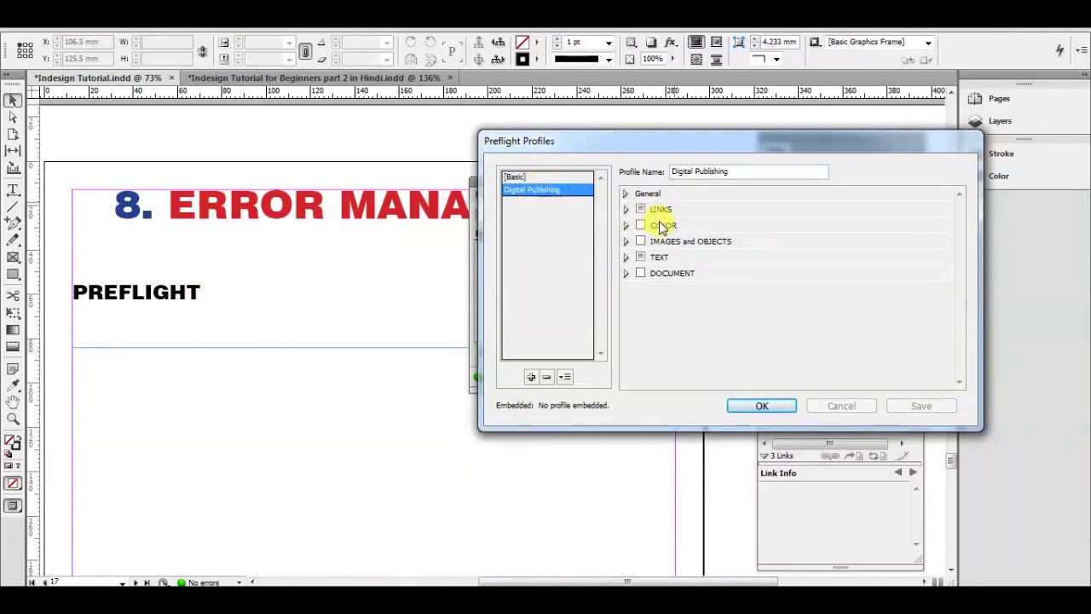
{"action": "left_click", "coordinate": [627, 242]}
{"action": "scroll", "coordinate": [641, 316], "scroll_direction": "down", "scroll_amount": 2}
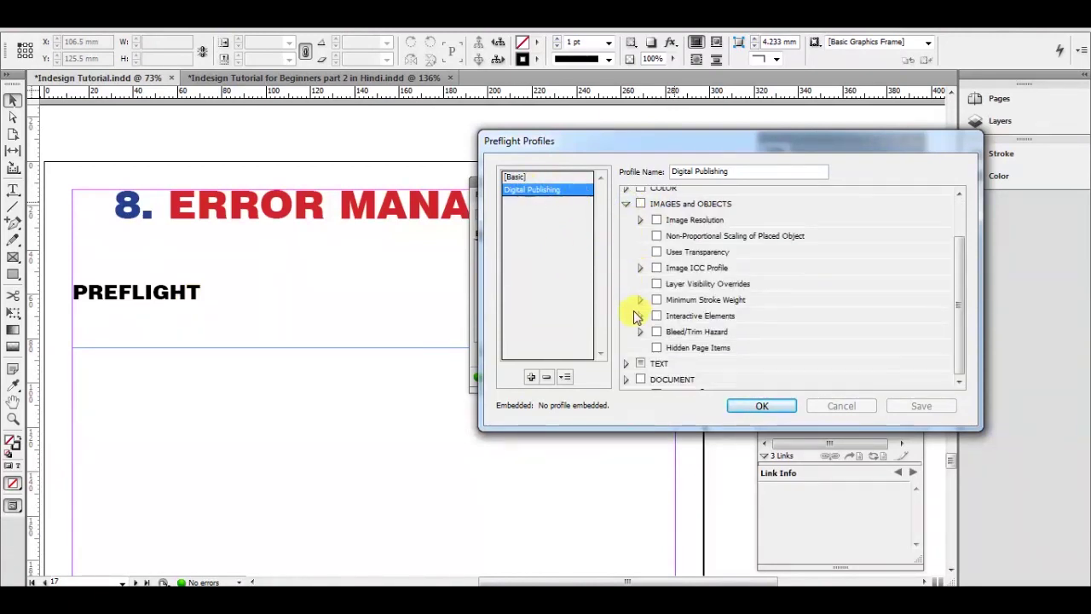
{"action": "left_click", "coordinate": [627, 365]}
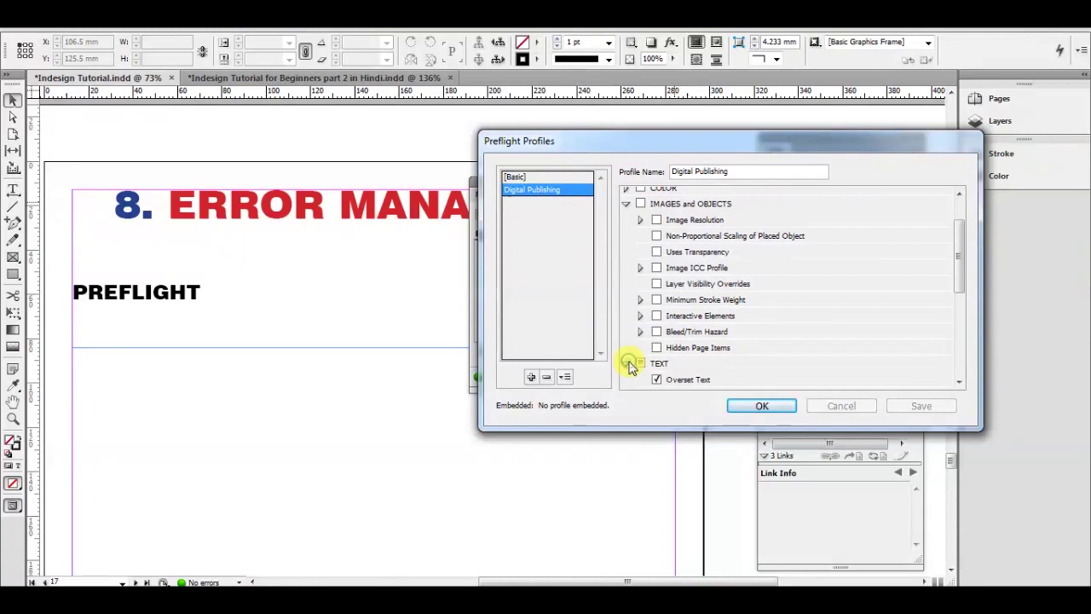
{"action": "scroll", "coordinate": [629, 366], "scroll_direction": "down", "scroll_amount": 4}
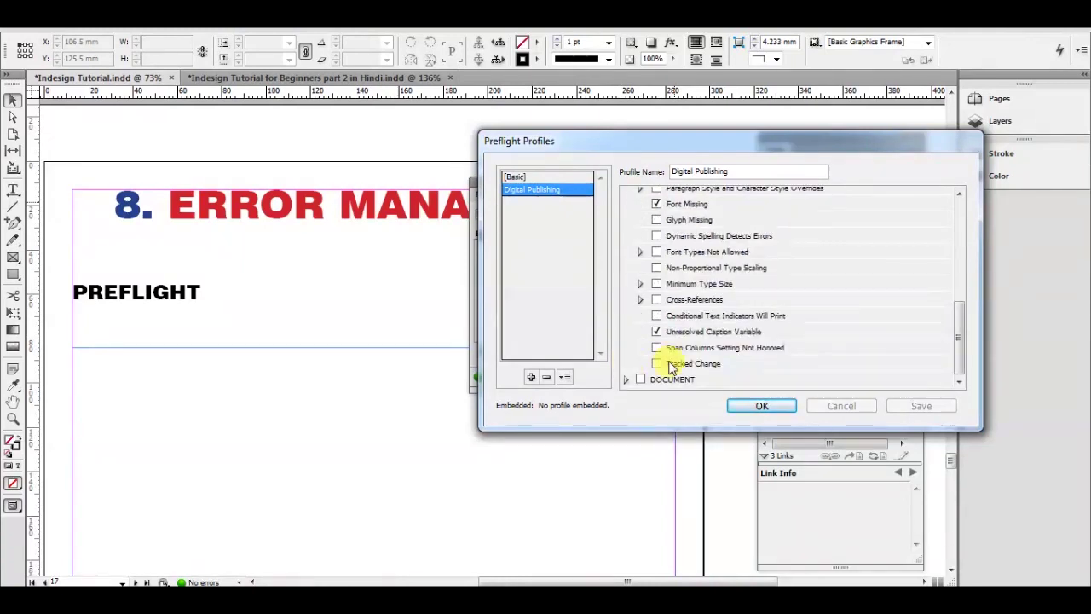
{"action": "left_click", "coordinate": [626, 379]}
{"action": "scroll", "coordinate": [682, 322], "scroll_direction": "down", "scroll_amount": 2}
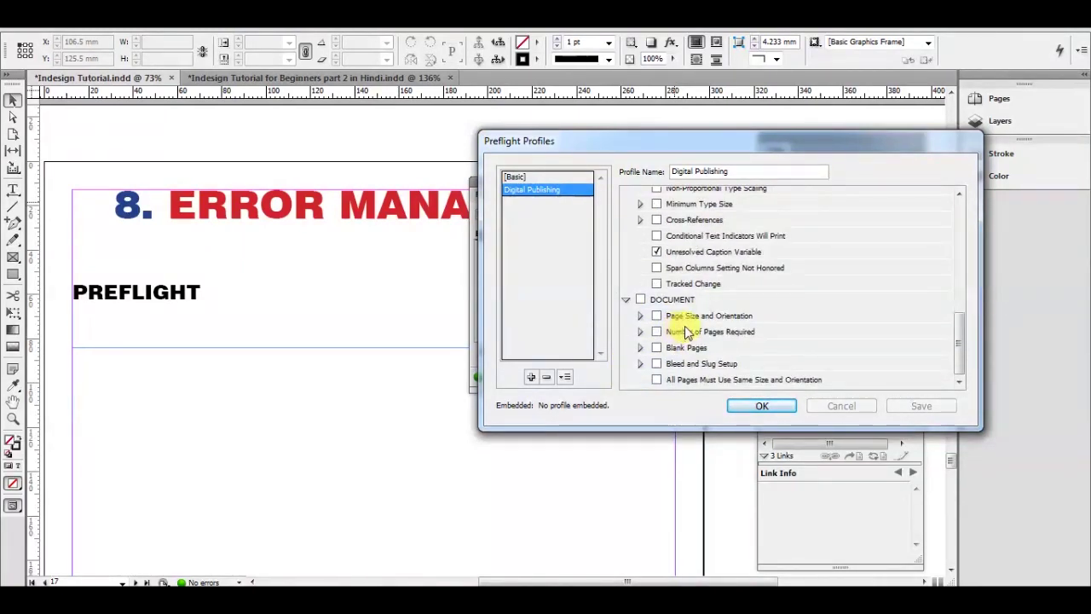
{"action": "left_click", "coordinate": [761, 406]}
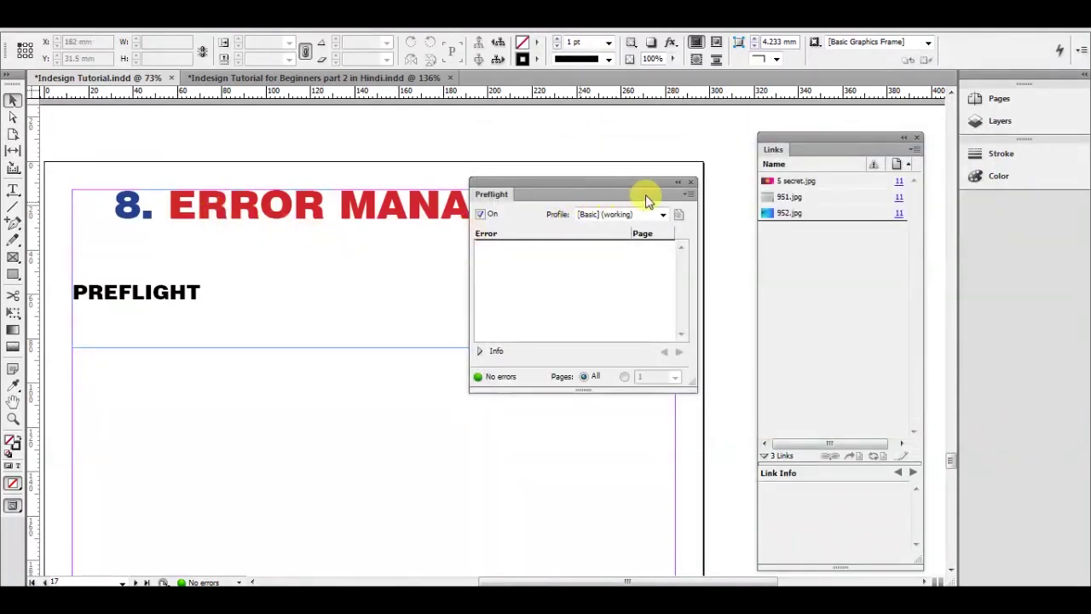
{"action": "left_click", "coordinate": [678, 181]}
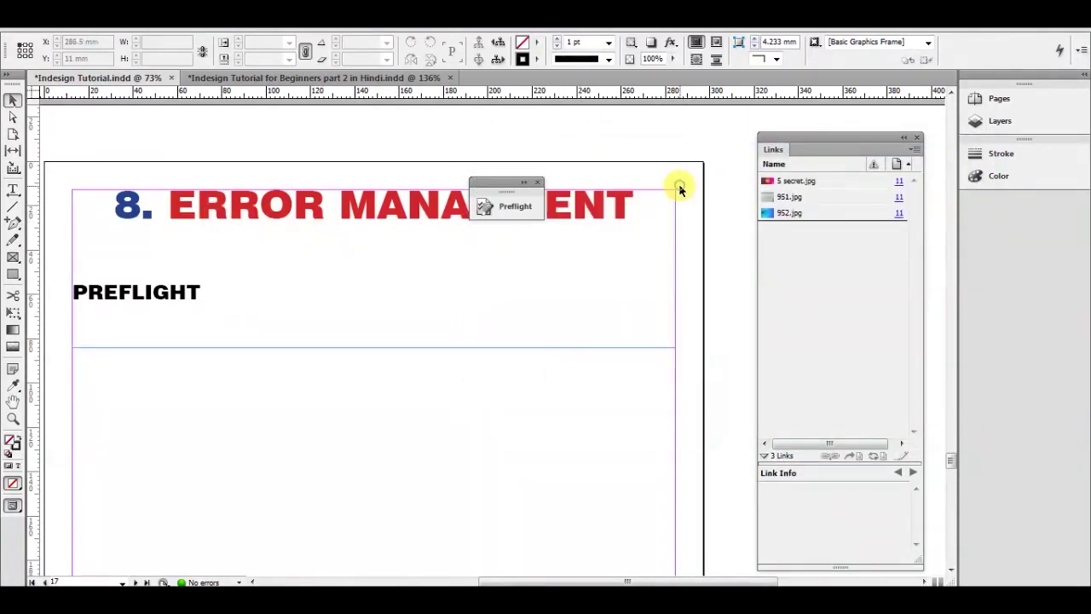
Close the floating Preflight panel
{"action": "left_click", "coordinate": [538, 184]}
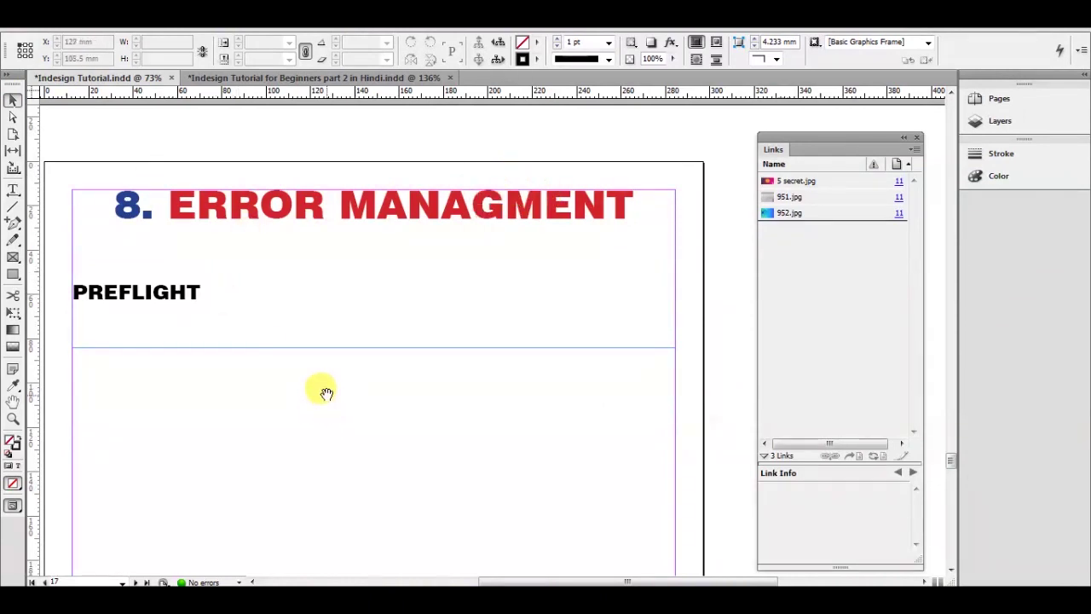
{"action": "left_click_drag", "start_coordinate": [326, 393], "coordinate": [354, 372]}
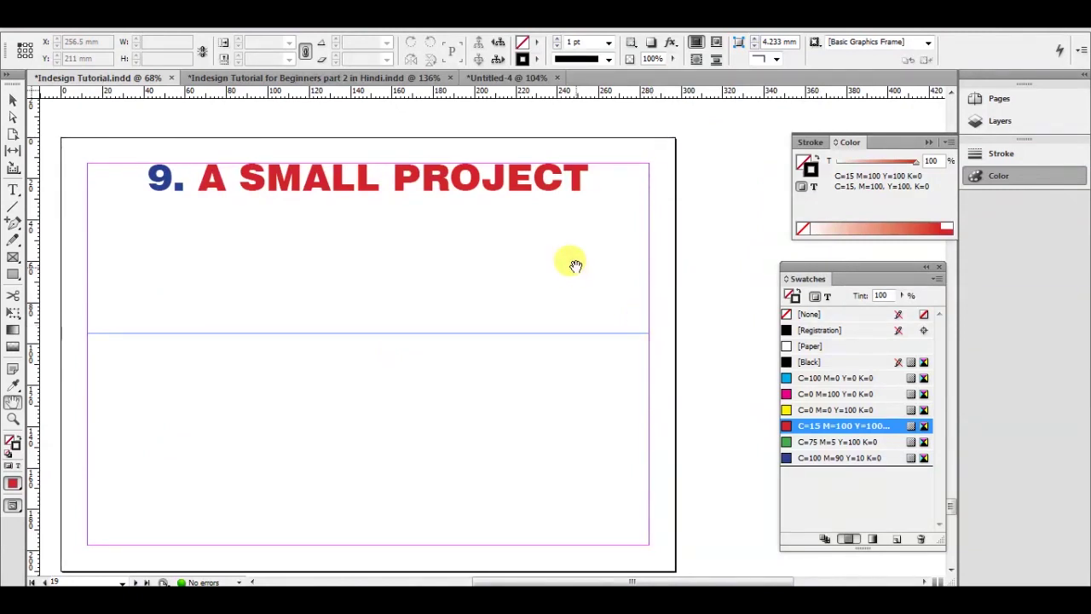
Look through the pages headed "9. A SMALL PROJECT" and "10. OUTPUT FILE"
{"action": "mouse_move", "coordinate": [555, 284]}
{"action": "left_mouse_down"}
{"action": "mouse_move", "coordinate": [545, 278]}
{"action": "mouse_move", "coordinate": [572, 253]}
{"action": "mouse_move", "coordinate": [552, 279]}
{"action": "left_mouse_up"}
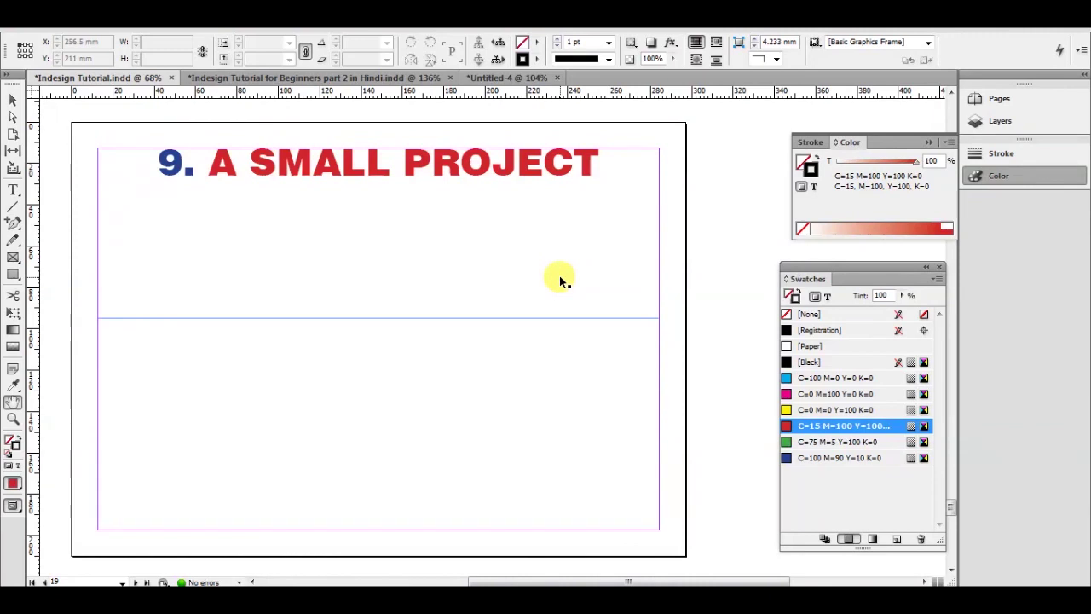
{"action": "scroll", "coordinate": [559, 275], "scroll_direction": "down", "scroll_amount": 8}
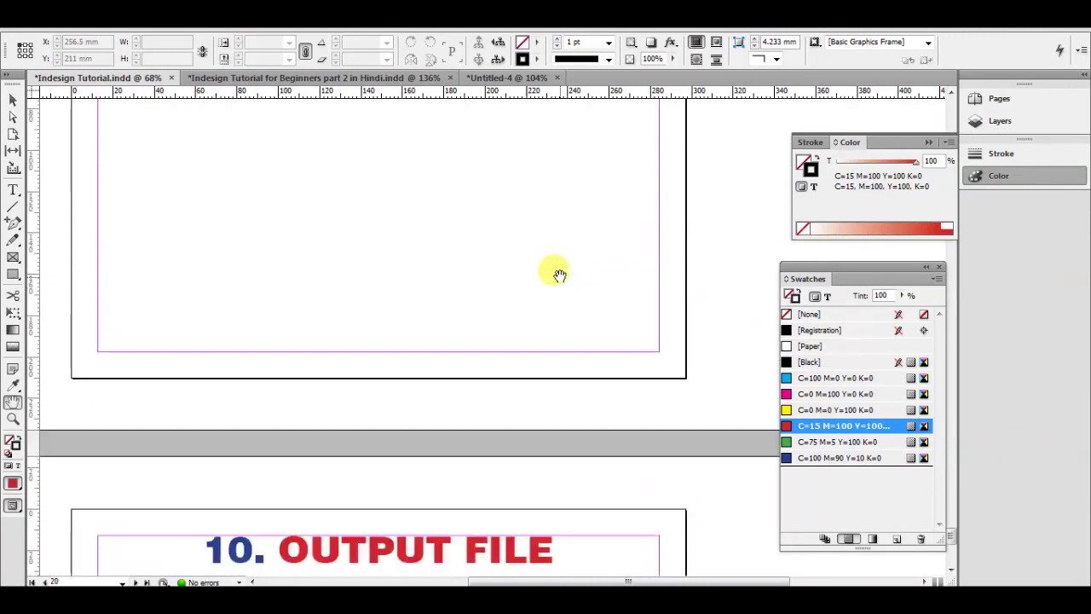
{"action": "scroll", "coordinate": [559, 275], "scroll_direction": "down", "scroll_amount": 1}
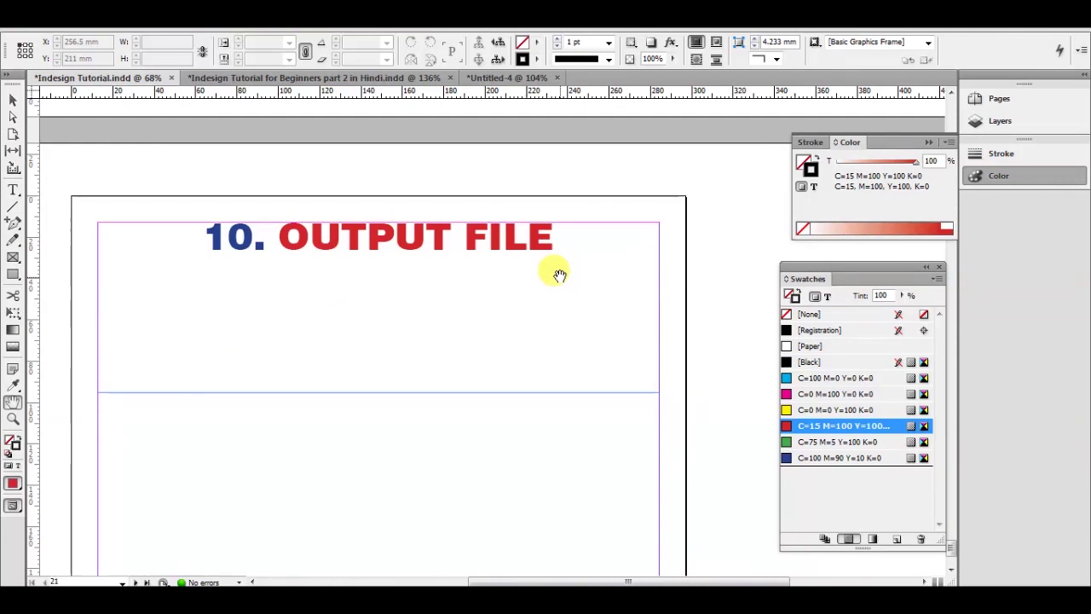
{"action": "scroll", "coordinate": [559, 275], "scroll_direction": "up", "scroll_amount": 10}
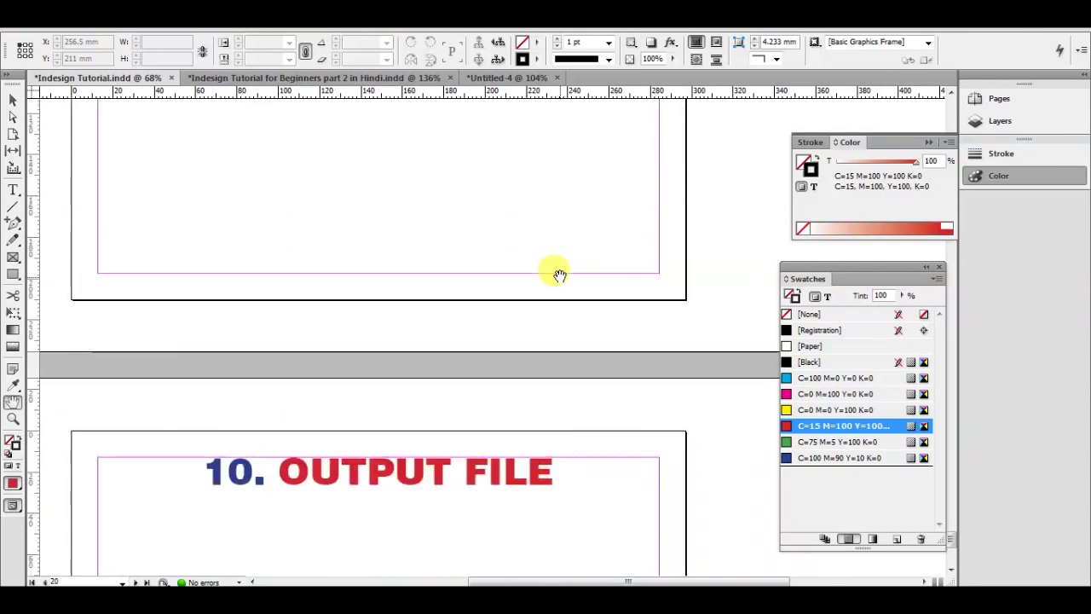
{"action": "scroll", "coordinate": [558, 275], "scroll_direction": "down", "scroll_amount": 5}
{"action": "scroll", "coordinate": [558, 274], "scroll_direction": "up", "scroll_amount": 10}
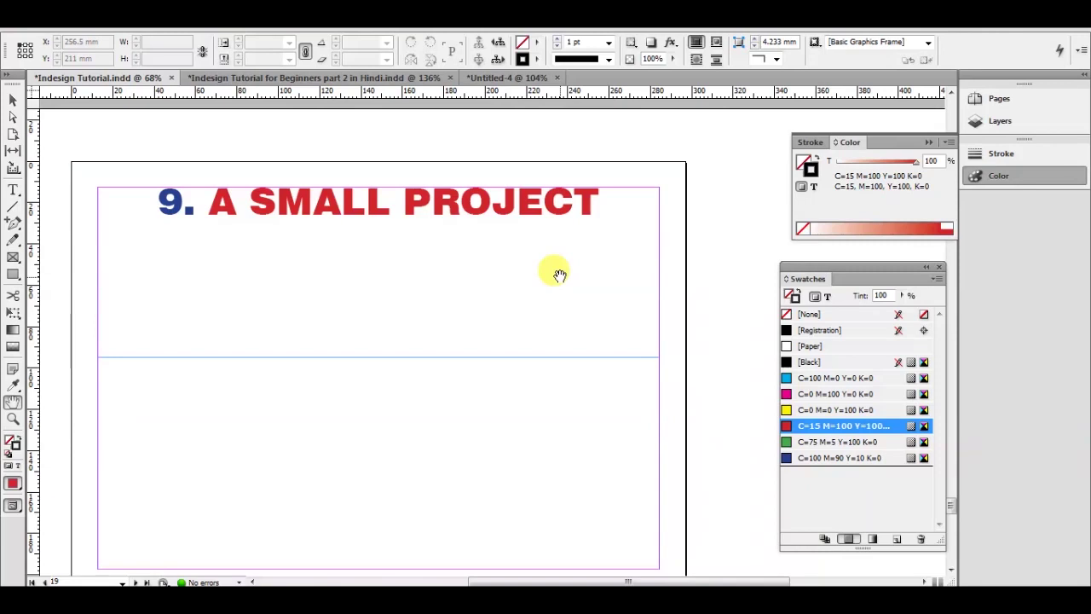
Create a new one-page A4 portrait print document with the default preset and 12.7 mm margins
{"action": "key", "text": "ctrl+n"}
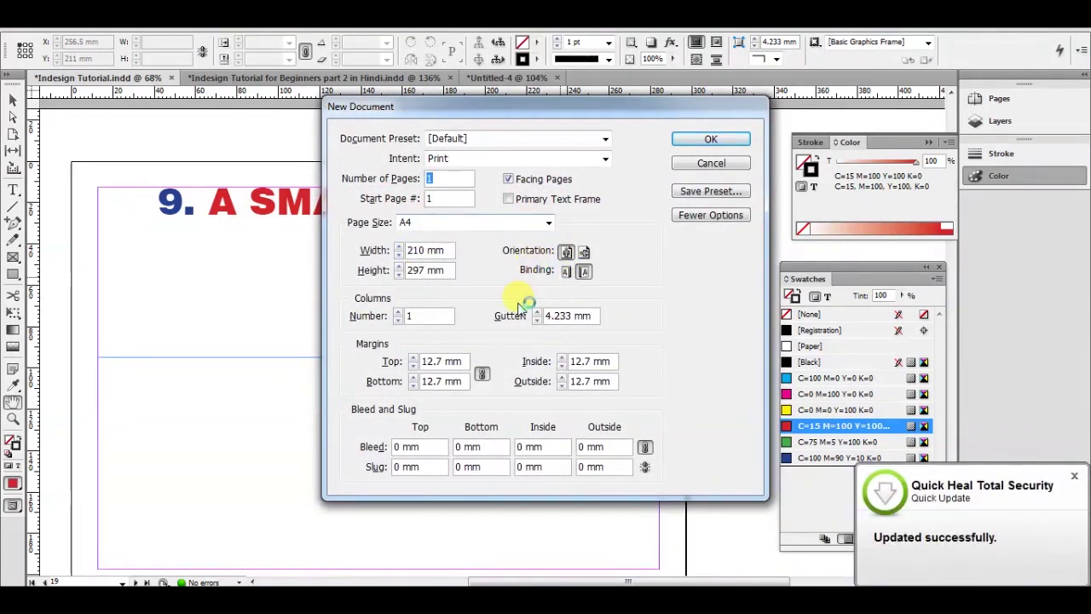
{"action": "left_click", "coordinate": [704, 139]}
{"action": "scroll", "coordinate": [564, 300], "scroll_direction": "down", "scroll_amount": 1}
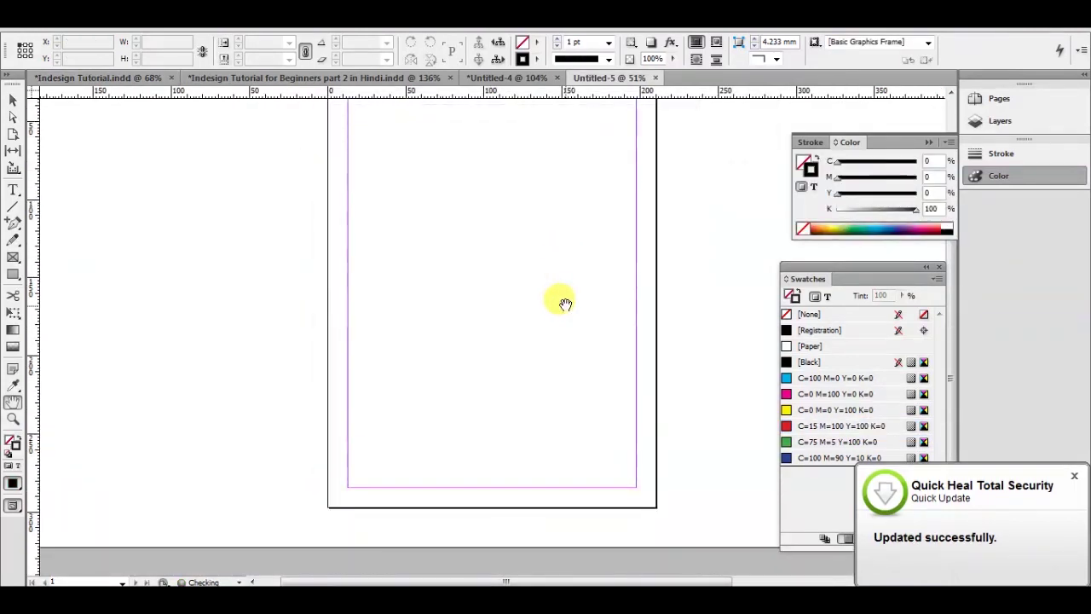
{"action": "scroll", "coordinate": [570, 297], "scroll_direction": "up", "scroll_amount": 2}
{"action": "left_click_drag", "start_coordinate": [570, 296], "coordinate": [480, 251]}
{"action": "key", "text": "z"}
{"action": "left_click_drag", "start_coordinate": [189, 142], "coordinate": [688, 297]}
{"action": "left_click_drag", "start_coordinate": [524, 288], "coordinate": [528, 287]}
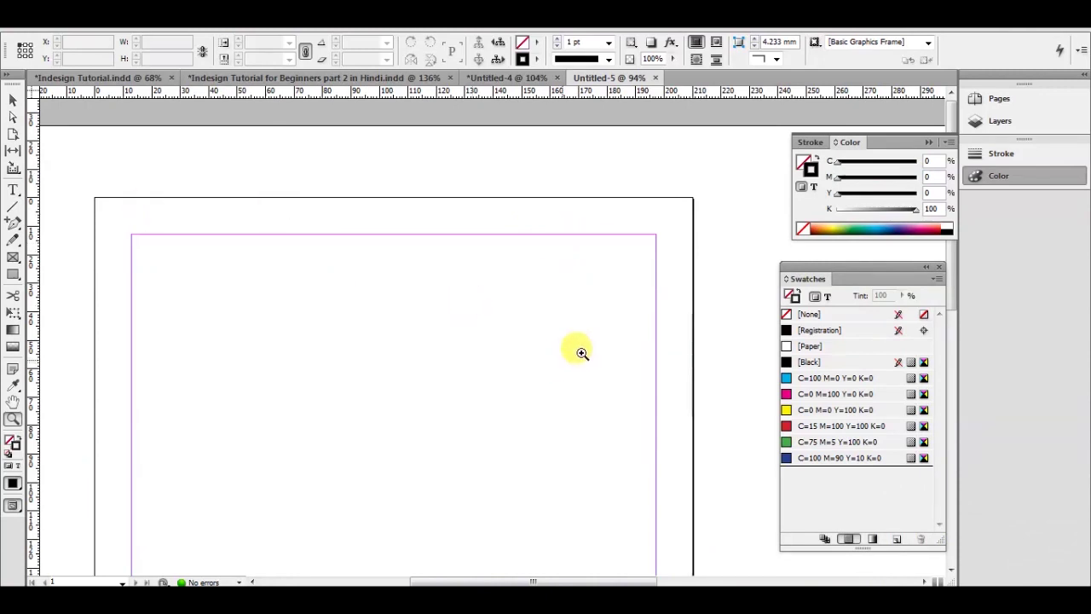
{"action": "mouse_move", "coordinate": [531, 287]}
{"action": "left_mouse_down"}
{"action": "mouse_move", "coordinate": [536, 240]}
{"action": "mouse_move", "coordinate": [532, 279]}
{"action": "left_mouse_up"}
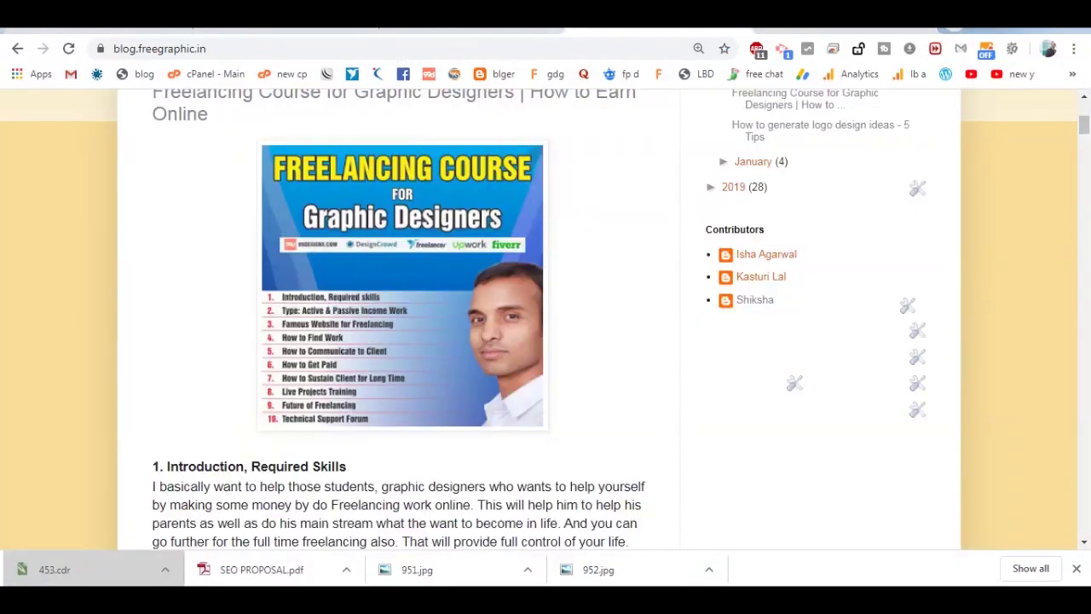
Switch to the browser and copy the post title "Freelancing Course for Graphic Designers | How to Earn Online" from the FreeGraphic.in blog
{"action": "scroll", "coordinate": [463, 196], "scroll_direction": "up", "scroll_amount": 4}
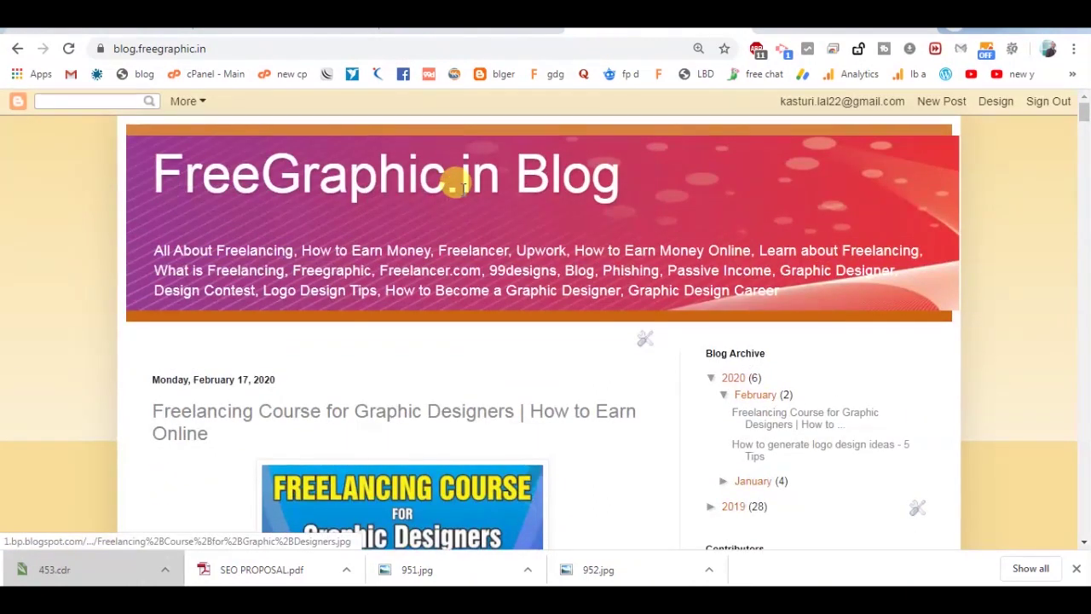
{"action": "scroll", "coordinate": [453, 180], "scroll_direction": "down", "scroll_amount": 5}
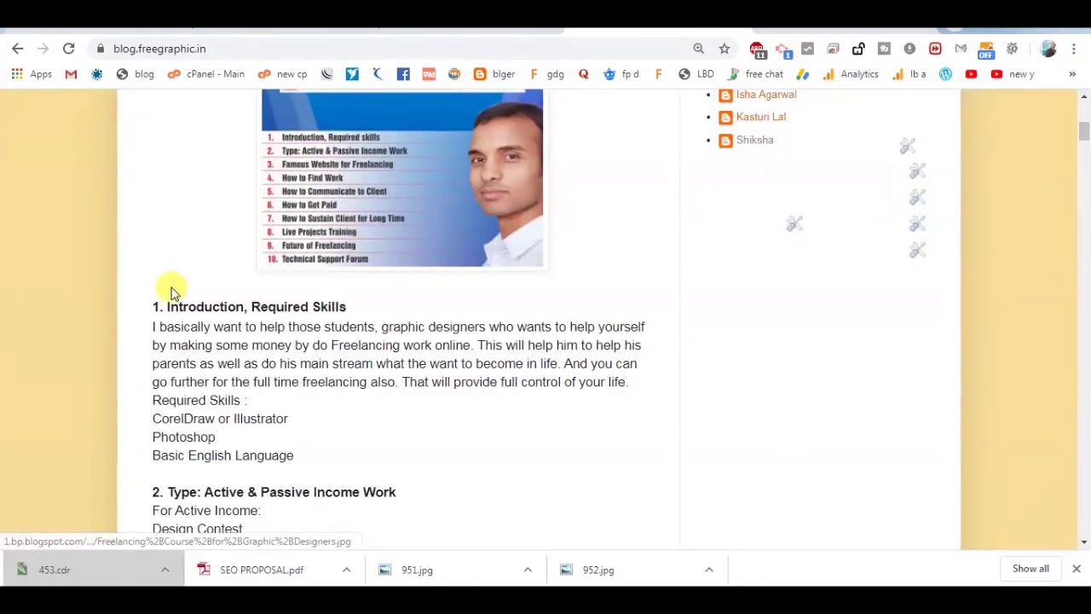
{"action": "scroll", "coordinate": [171, 292], "scroll_direction": "up", "scroll_amount": 3}
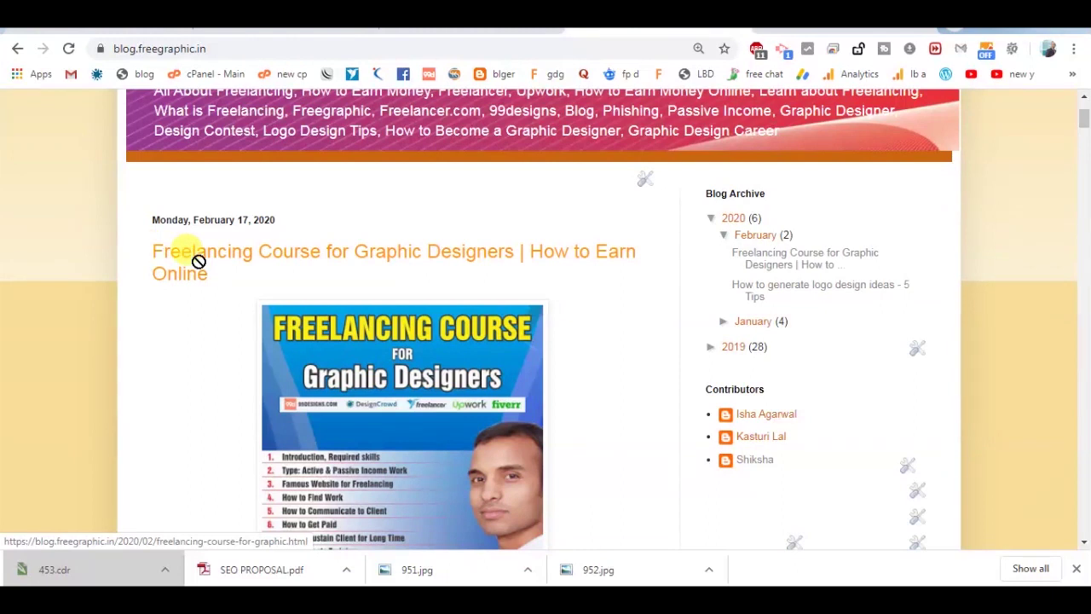
{"action": "left_click_drag", "start_coordinate": [212, 273], "coordinate": [151, 244]}
{"action": "key", "text": "ctrl+c"}
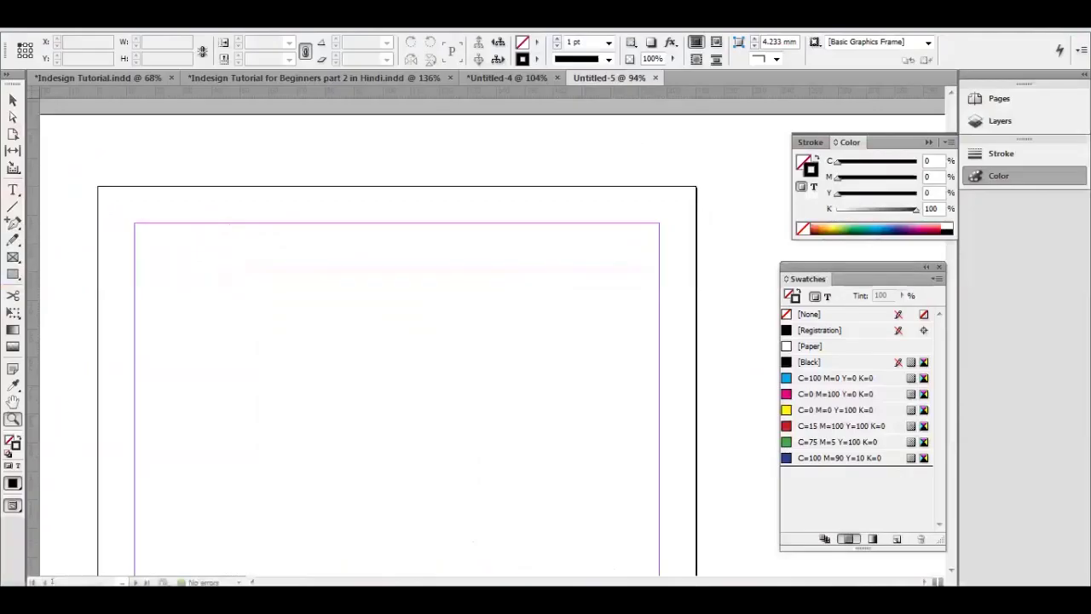
Back in InDesign, draw a text frame about 185 by 52 mm from the page's upper-left margin corner and paste the copied title into it
{"action": "left_click", "coordinate": [13, 194]}
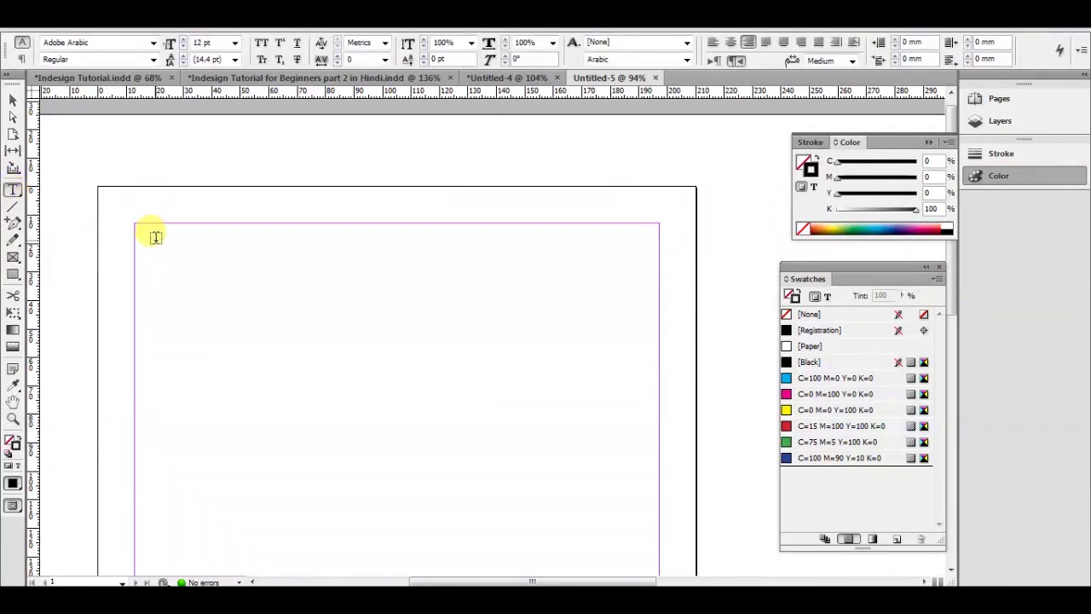
{"action": "left_click_drag", "start_coordinate": [135, 223], "coordinate": [659, 372]}
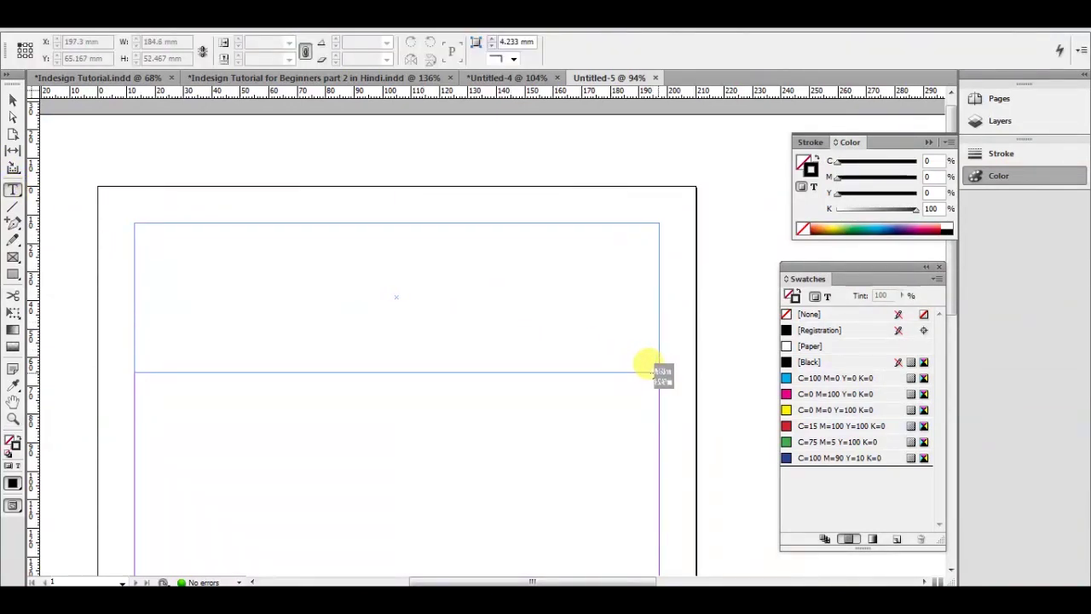
{"action": "left_click_drag", "start_coordinate": [659, 372], "coordinate": [659, 372]}
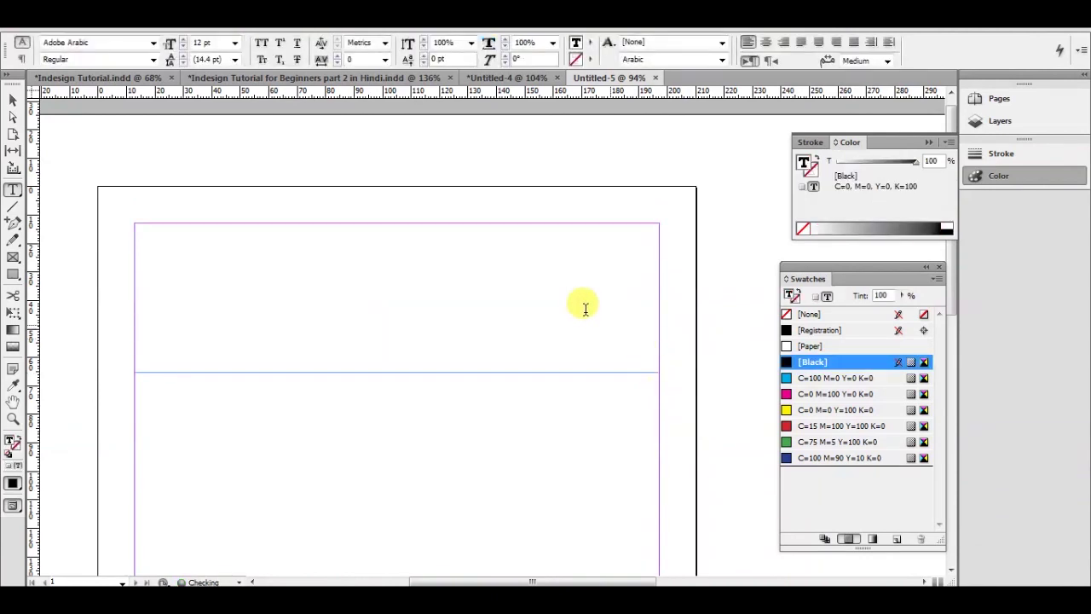
{"action": "key", "text": "ctrl+v"}
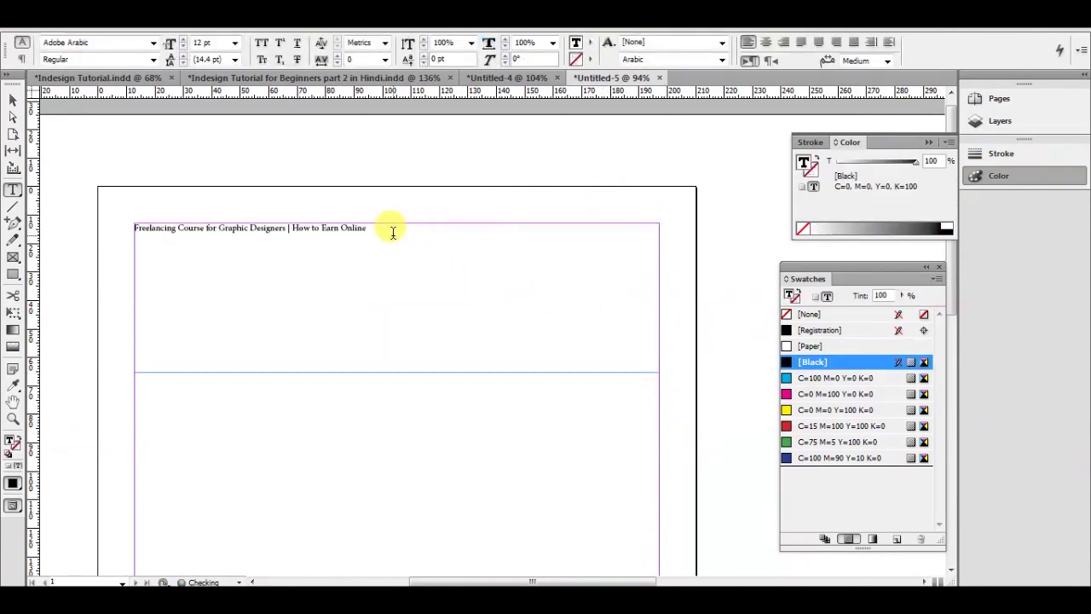
Set the font of the whole title to Swis721 BlkCn BT Black
{"action": "key", "text": "ctrl+a"}
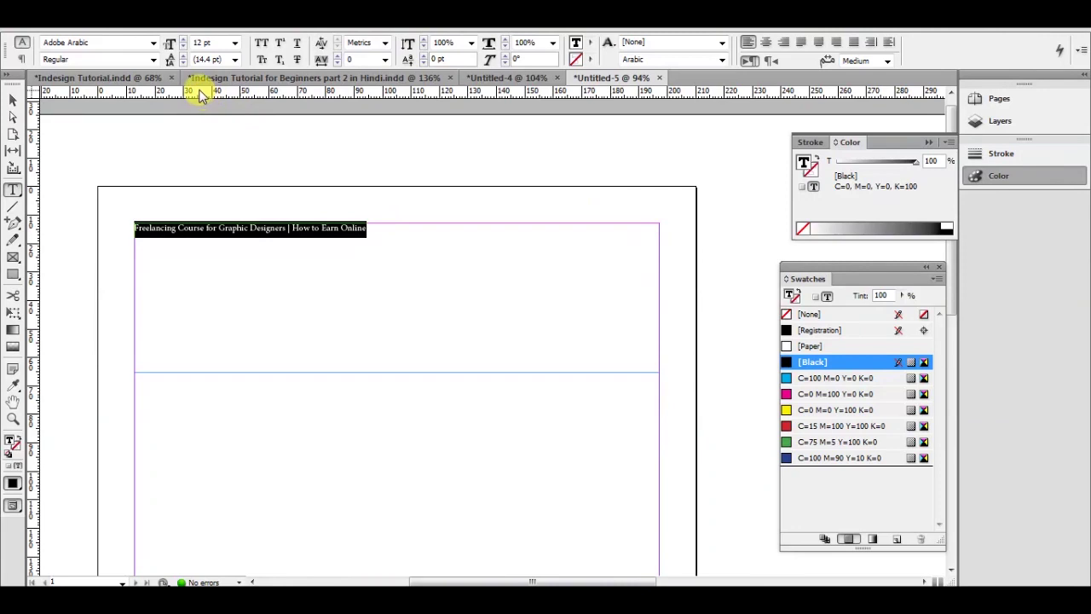
{"action": "left_click", "coordinate": [49, 47]}
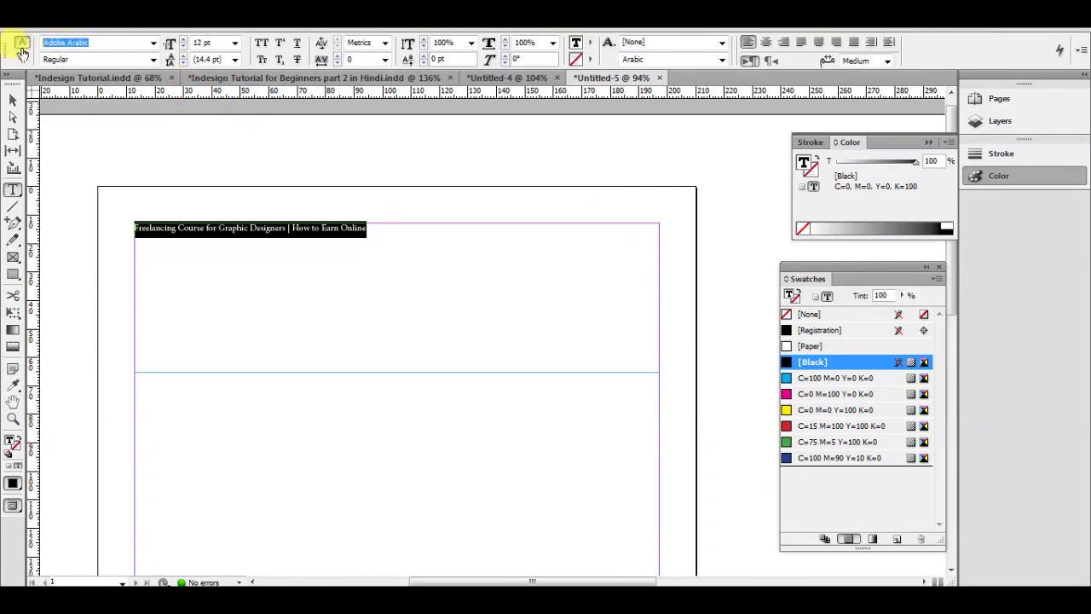
{"action": "key", "text": "Down"}
{"action": "key", "text": "Down"}
{"action": "key", "text": "Down"}
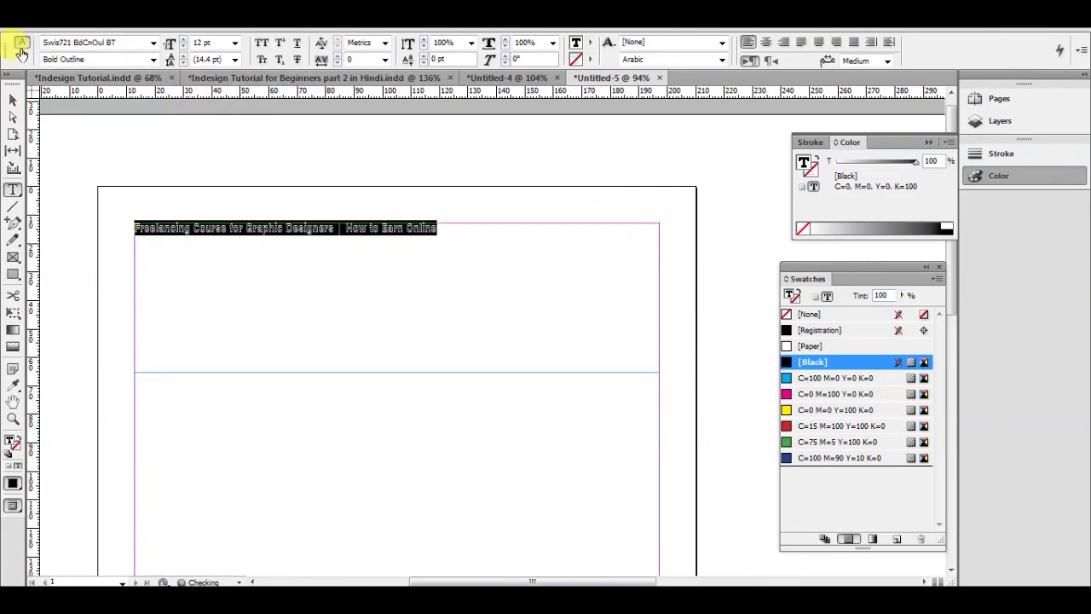
{"action": "key", "text": "Down"}
{"action": "key", "text": "Down"}
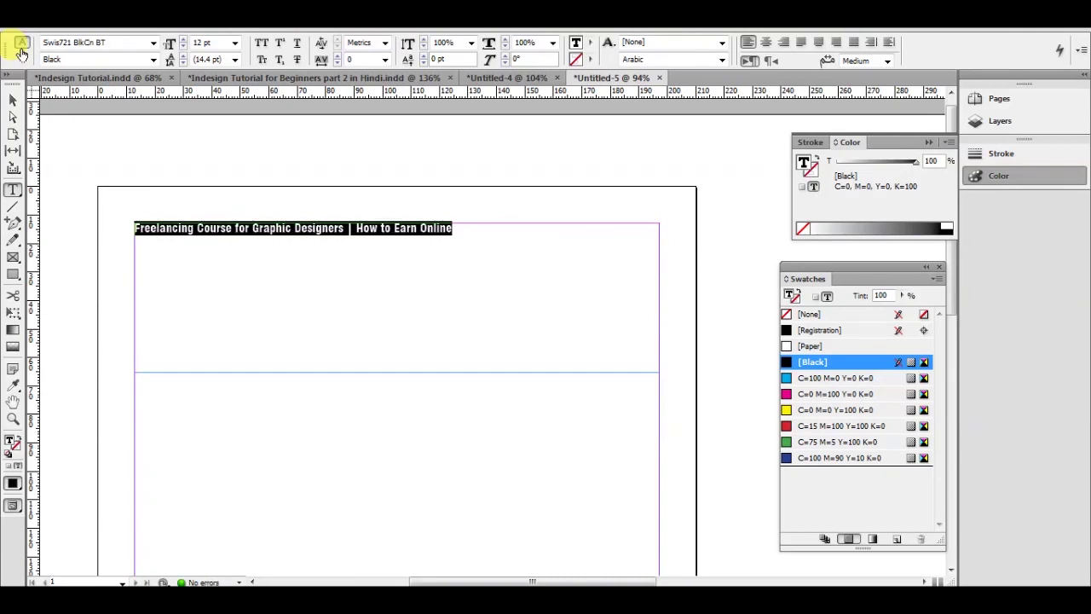
{"action": "left_click", "coordinate": [294, 224]}
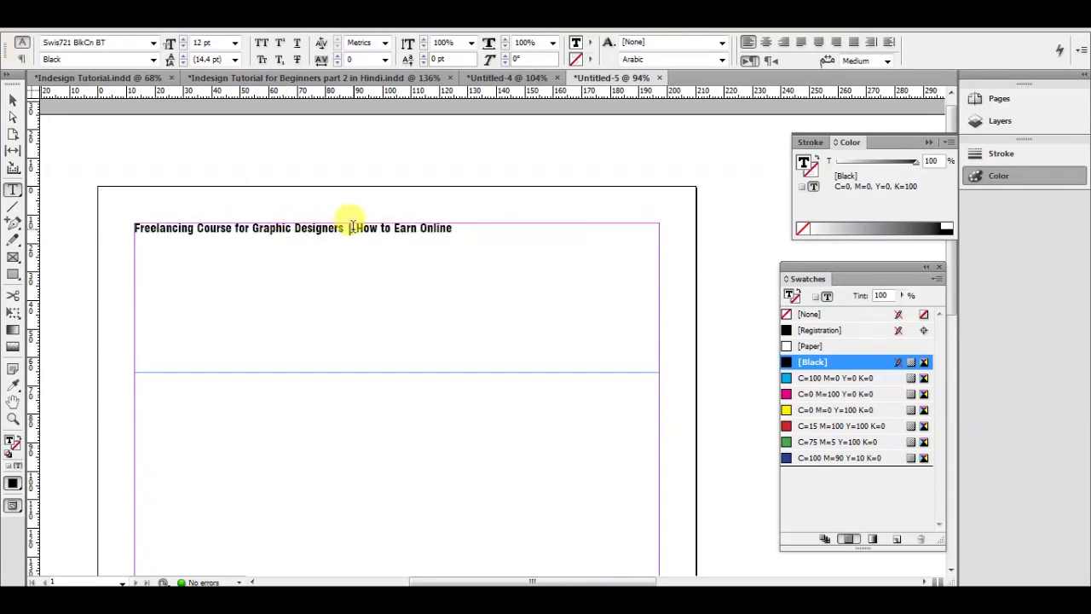
Set the size of the whole title text to 50 pt
{"action": "triple_click", "coordinate": [351, 226]}
{"action": "triple_click", "coordinate": [214, 43]}
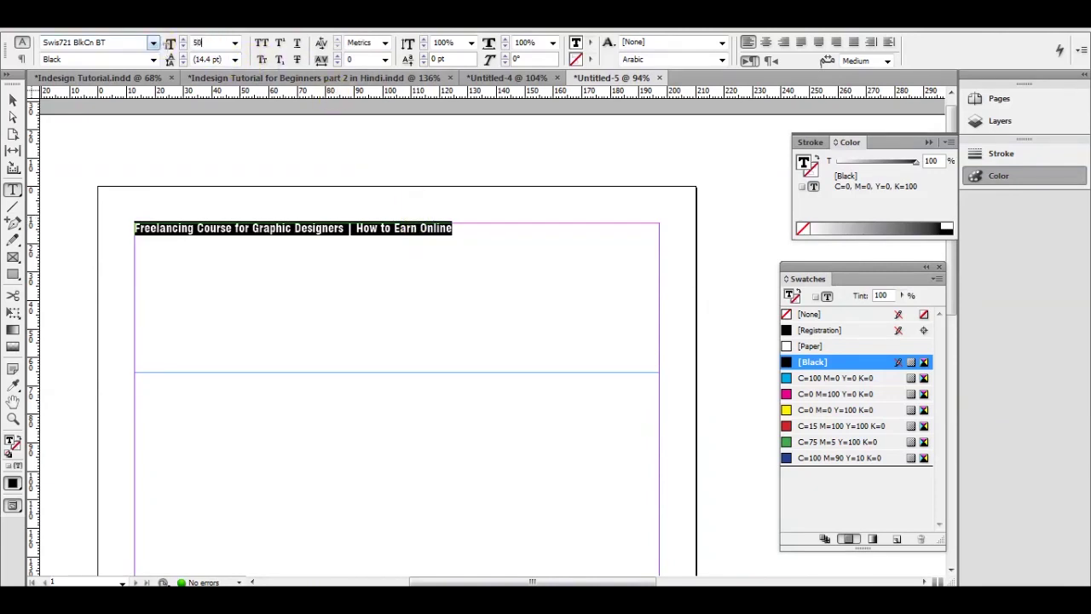
{"action": "type", "text": "50"}
{"action": "key", "text": "Return"}
Break the title after "Graphic Designers" so the remaining text starts on a new line
{"action": "left_click", "coordinate": [532, 312]}
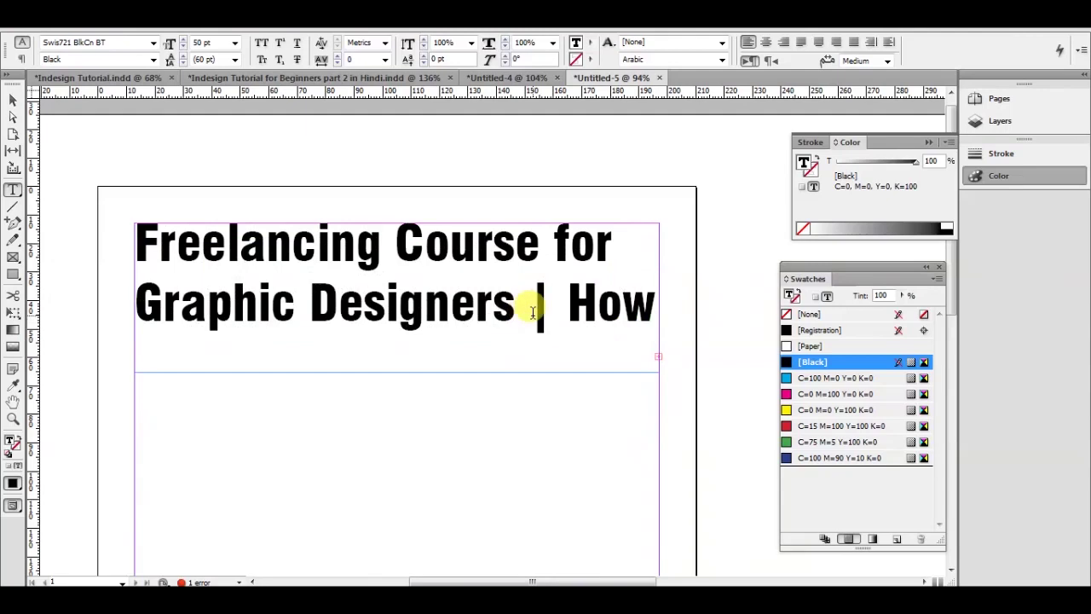
{"action": "key", "text": "Delete"}
{"action": "key", "text": "Delete"}
{"action": "key", "text": "Delete"}
{"action": "key", "text": "Delete"}
{"action": "key", "text": "Delete"}
{"action": "key", "text": "Delete"}
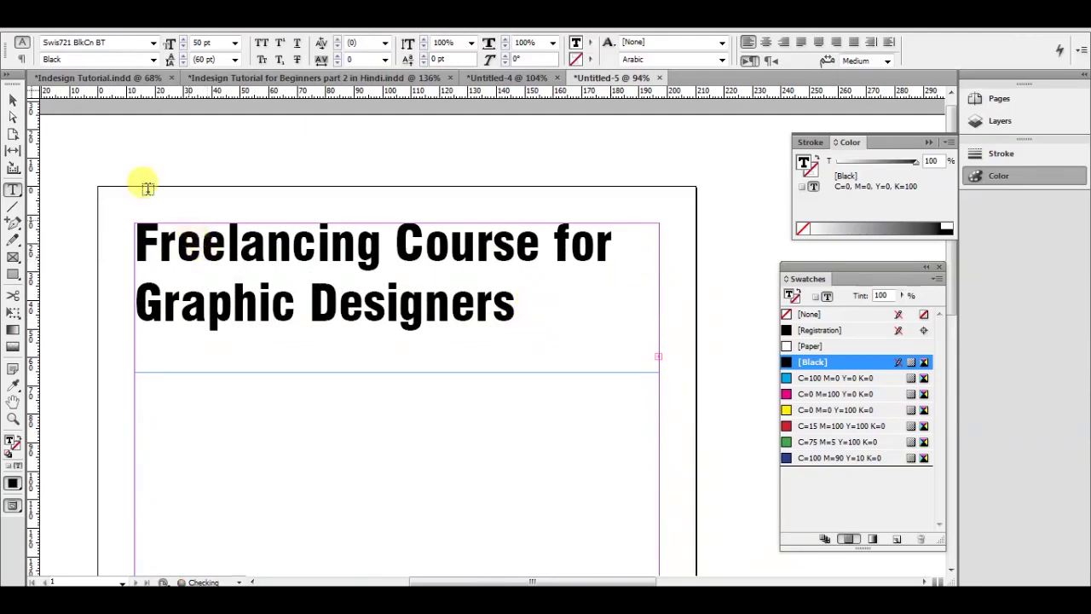
Extend the title's text frame downward to a height of about 56 mm to fit the third line
{"action": "left_click", "coordinate": [13, 100]}
{"action": "left_click", "coordinate": [226, 251]}
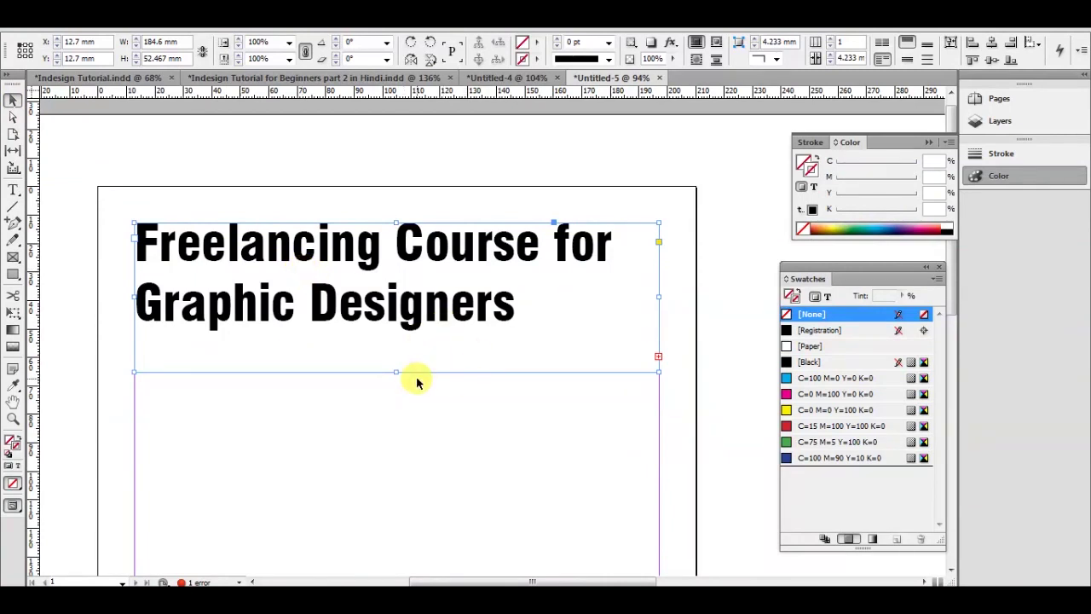
{"action": "left_click_drag", "start_coordinate": [416, 376], "coordinate": [420, 380]}
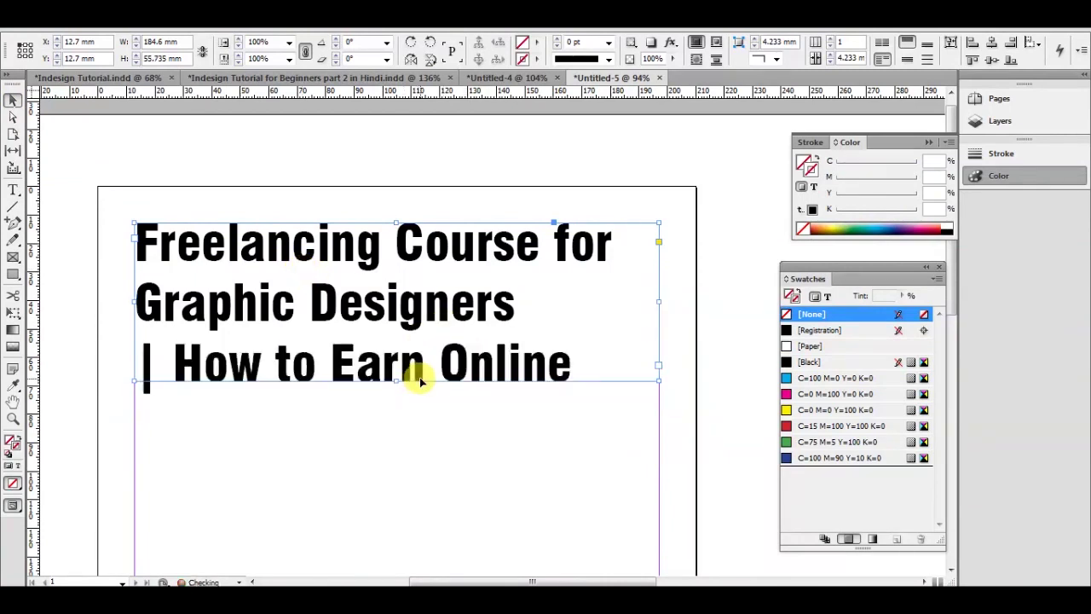
Delete the vertical bar and the space before "How to Earn Online" in the title's third line
{"action": "double_click", "coordinate": [191, 355]}
{"action": "double_click", "coordinate": [146, 355]}
{"action": "key", "text": "BackSpace"}
{"action": "key", "text": "shift+Right"}
{"action": "key", "text": "BackSpace"}
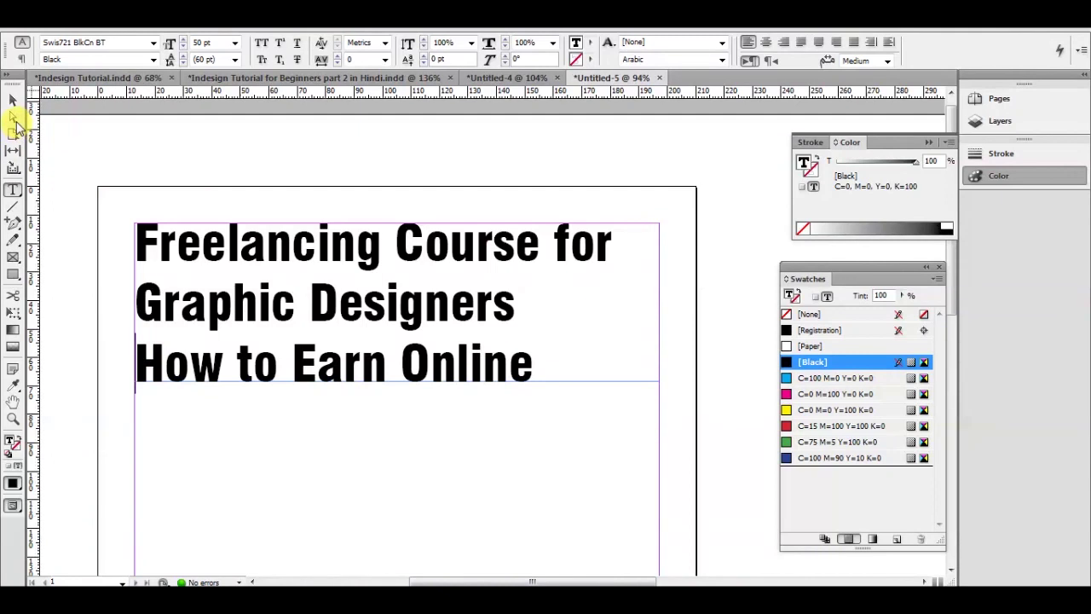
Centre-align all three lines of the title
{"action": "left_click", "coordinate": [11, 101]}
{"action": "double_click", "coordinate": [394, 246]}
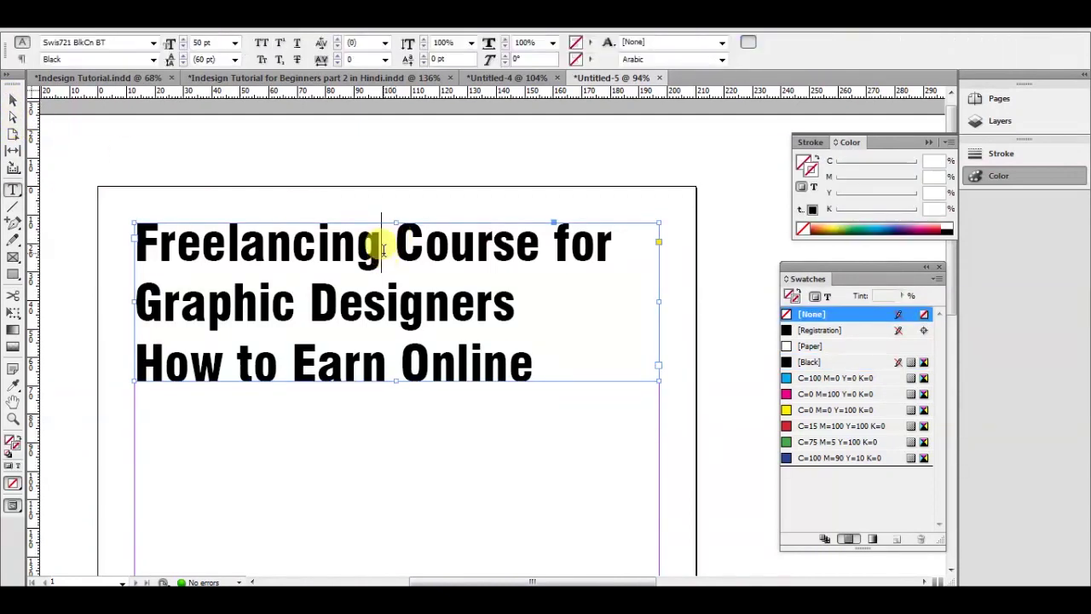
{"action": "key", "text": "ctrl+a"}
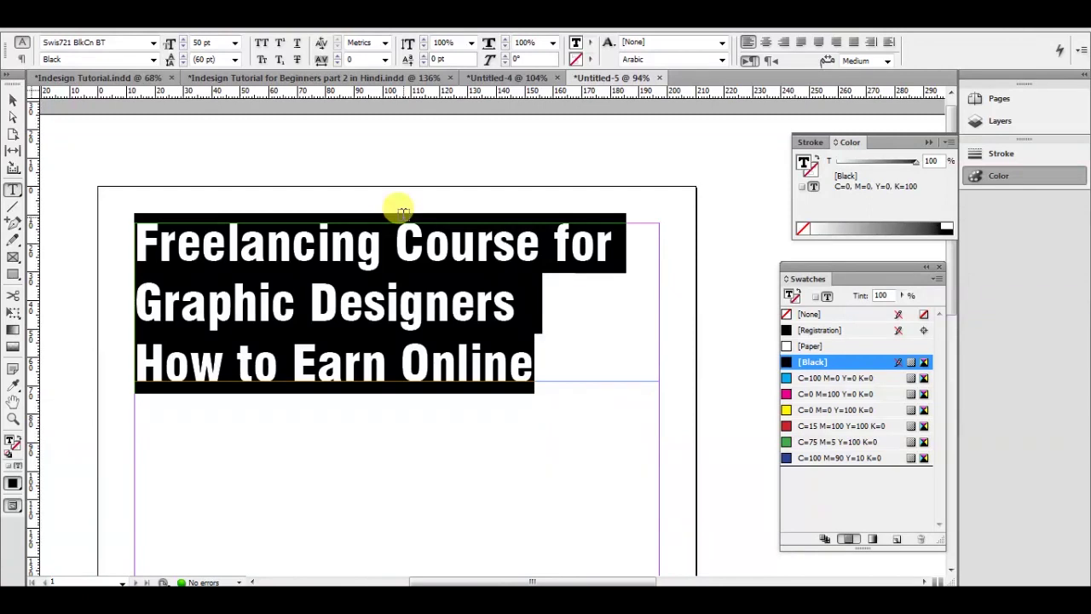
{"action": "left_click", "coordinate": [767, 43]}
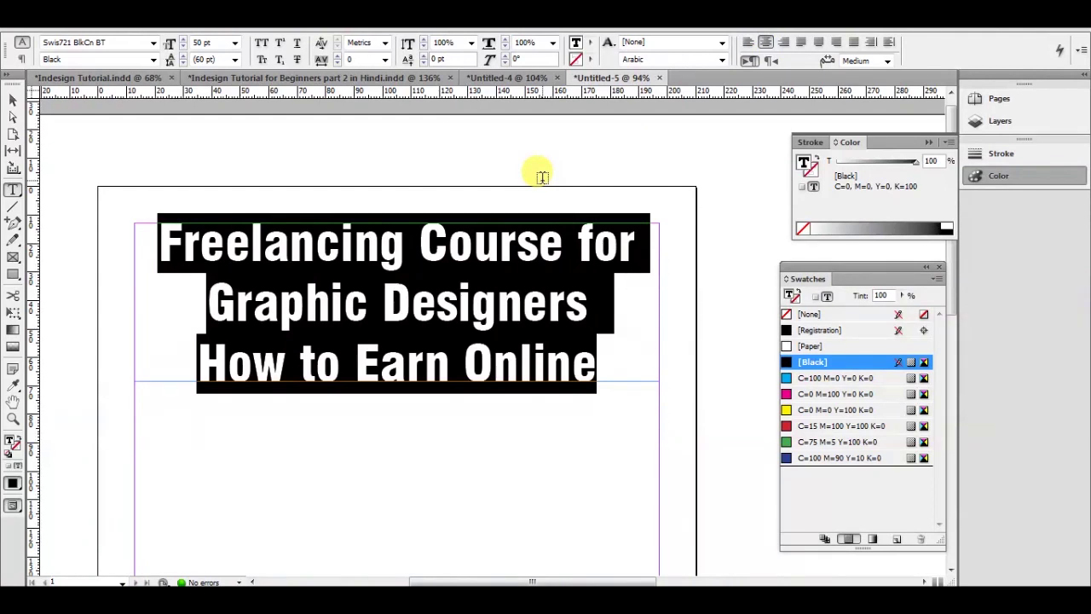
Try left alignment on the whole title and return it to centre alignment
{"action": "left_click", "coordinate": [429, 277]}
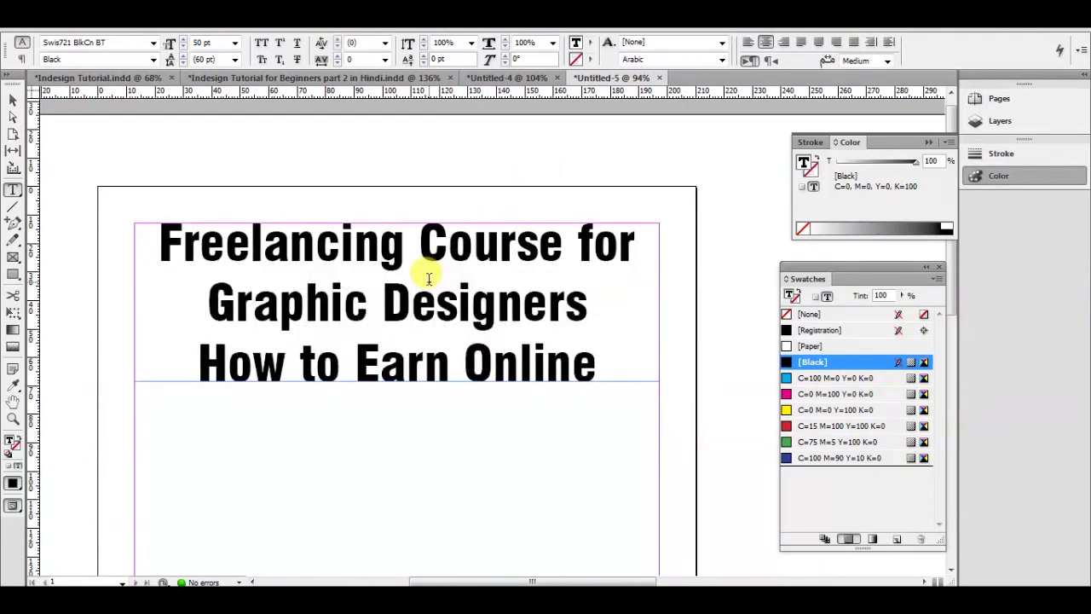
{"action": "key", "text": "ctrl+a"}
{"action": "key", "text": "ctrl+shift+l"}
{"action": "key", "text": "ctrl+shift+c"}
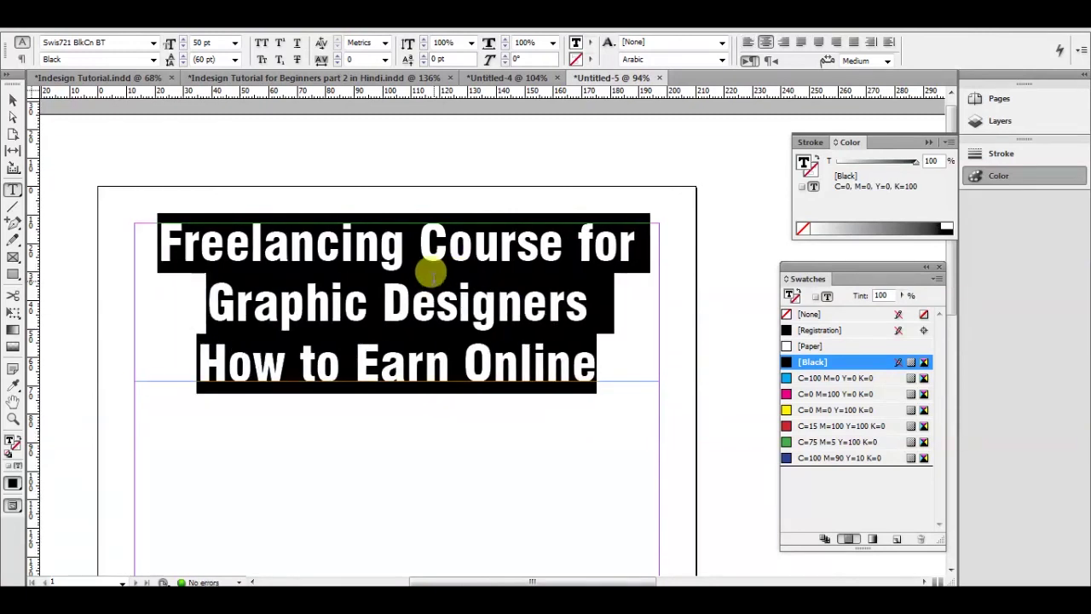
Set the font size of the title's third line, "How to Earn Online", to 35 pt
{"action": "left_click", "coordinate": [394, 334]}
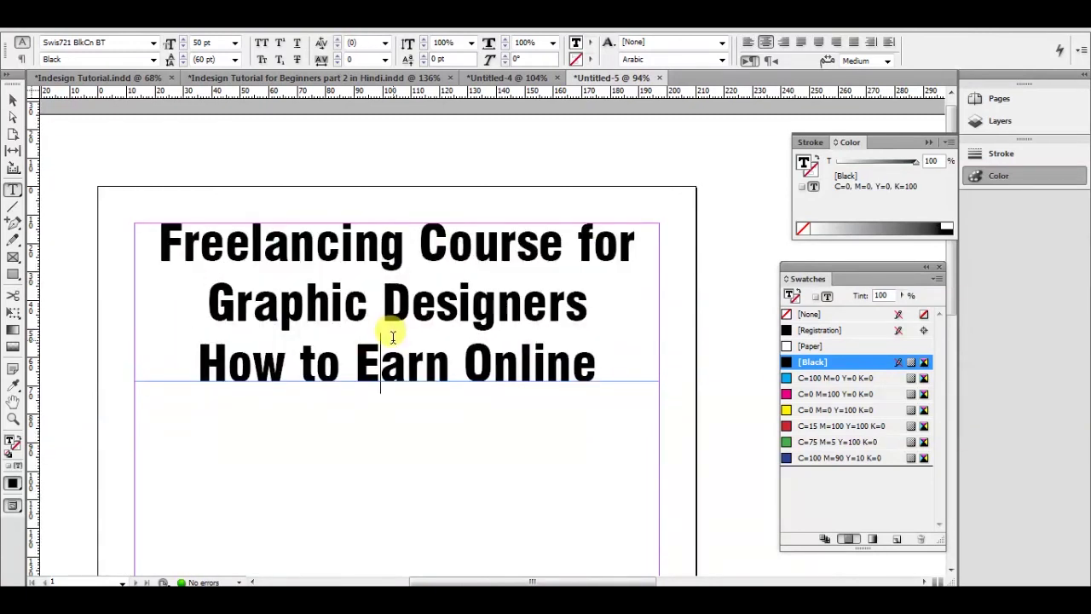
{"action": "left_click_drag", "start_coordinate": [157, 225], "coordinate": [577, 300]}
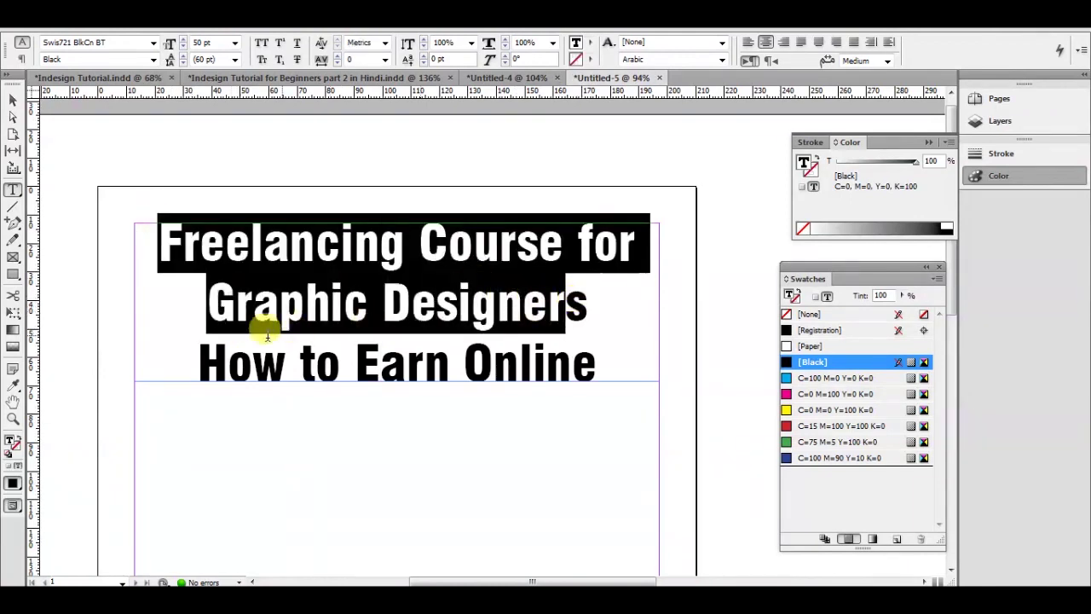
{"action": "left_click", "coordinate": [211, 352]}
{"action": "left_click_drag", "start_coordinate": [197, 345], "coordinate": [630, 349]}
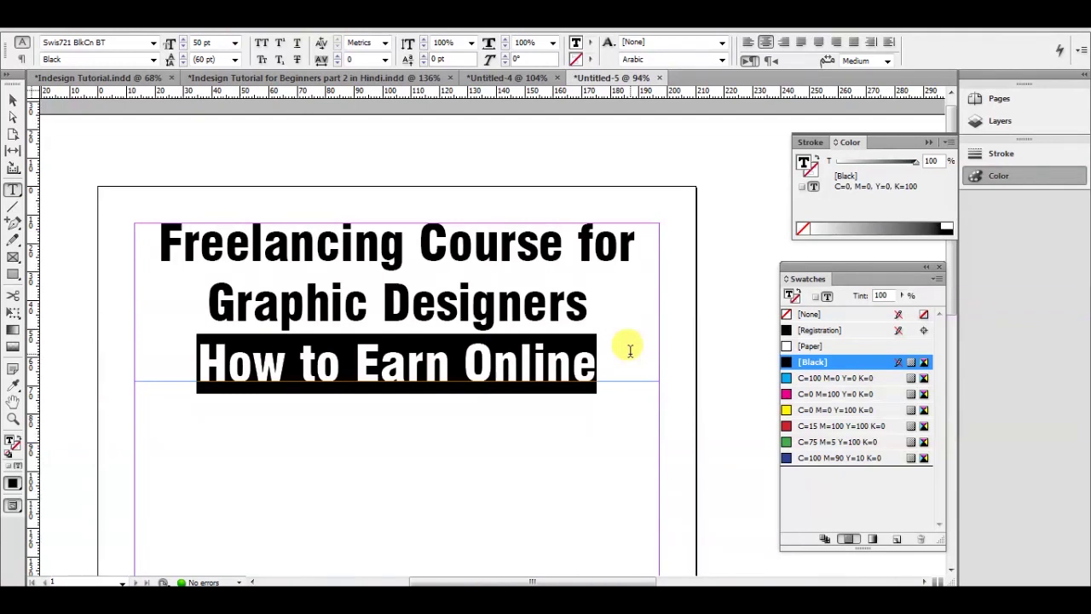
{"action": "left_click_drag", "start_coordinate": [221, 47], "coordinate": [156, 52]}
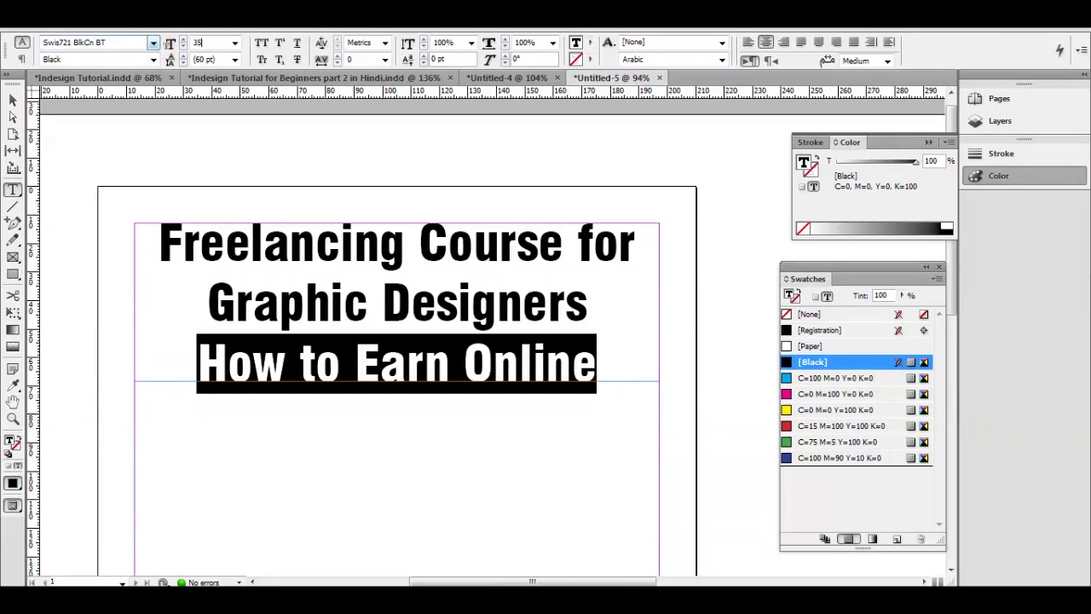
{"action": "type", "text": "35"}
{"action": "key", "text": "Return"}
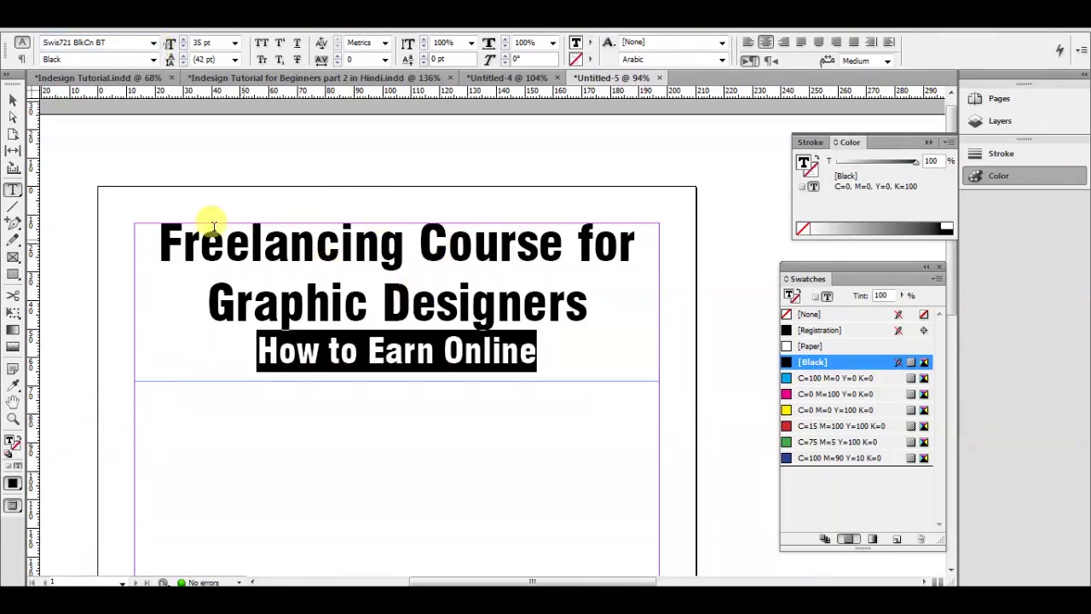
Colour "How to Earn Online" cyan (C=100 M=0 Y=0 K=0) and the two title lines above it magenta (C=0 M=100 Y=0 K=0)
{"action": "left_click", "coordinate": [816, 380]}
{"action": "left_click", "coordinate": [281, 237]}
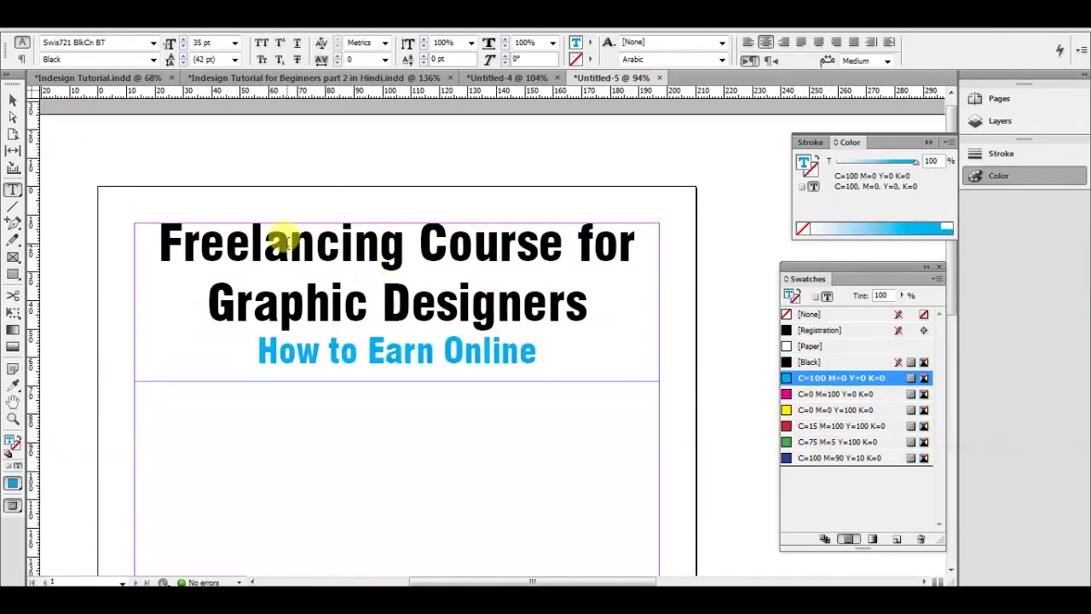
{"action": "left_click_drag", "start_coordinate": [156, 220], "coordinate": [607, 300]}
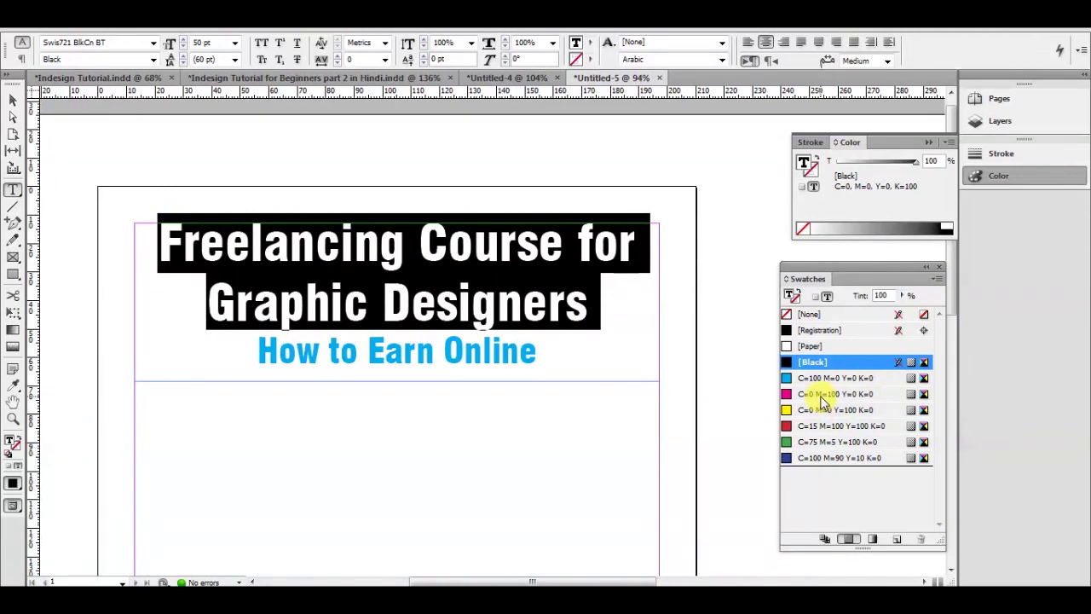
{"action": "left_click", "coordinate": [823, 398]}
{"action": "left_click", "coordinate": [497, 305]}
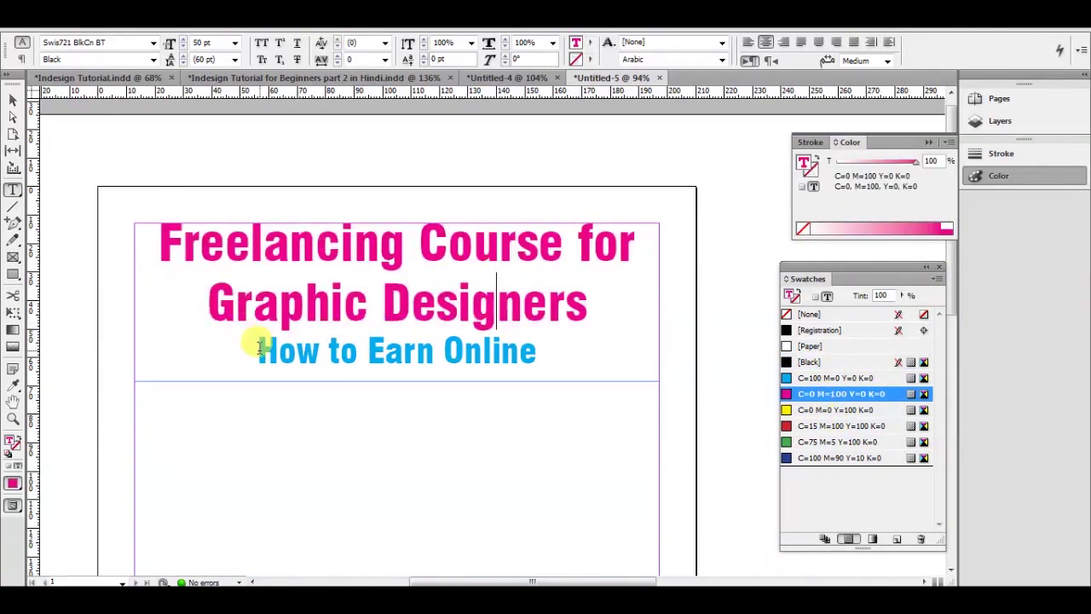
Recolour "How to Earn Online" dark blue with the C=100 M=90 Y=10 K=0 swatch and deselect the title frame
{"action": "left_click_drag", "start_coordinate": [258, 345], "coordinate": [538, 352]}
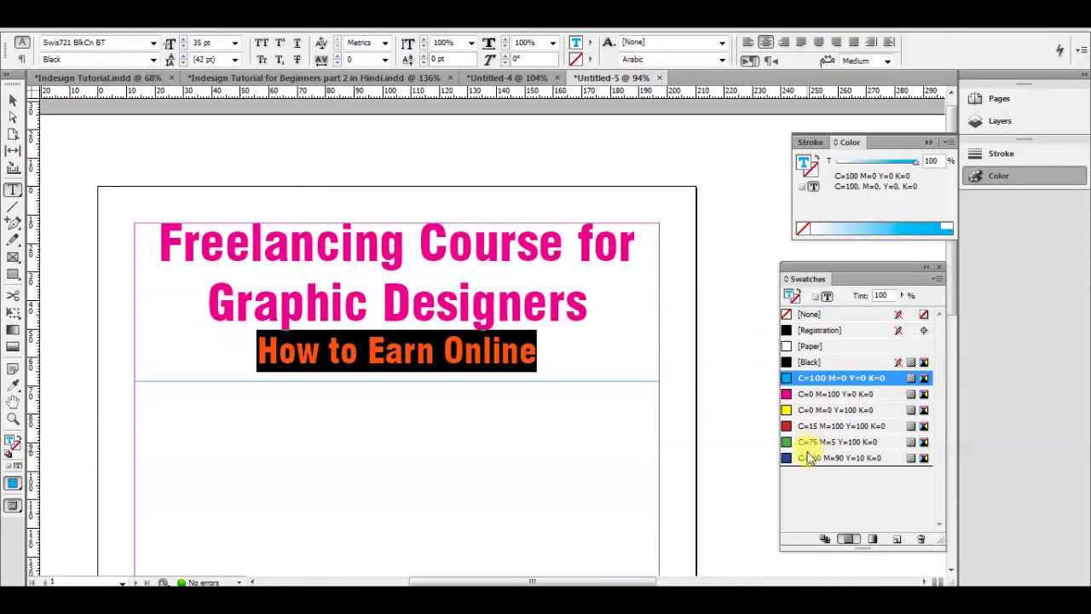
{"action": "left_click", "coordinate": [808, 458]}
{"action": "left_click", "coordinate": [458, 303]}
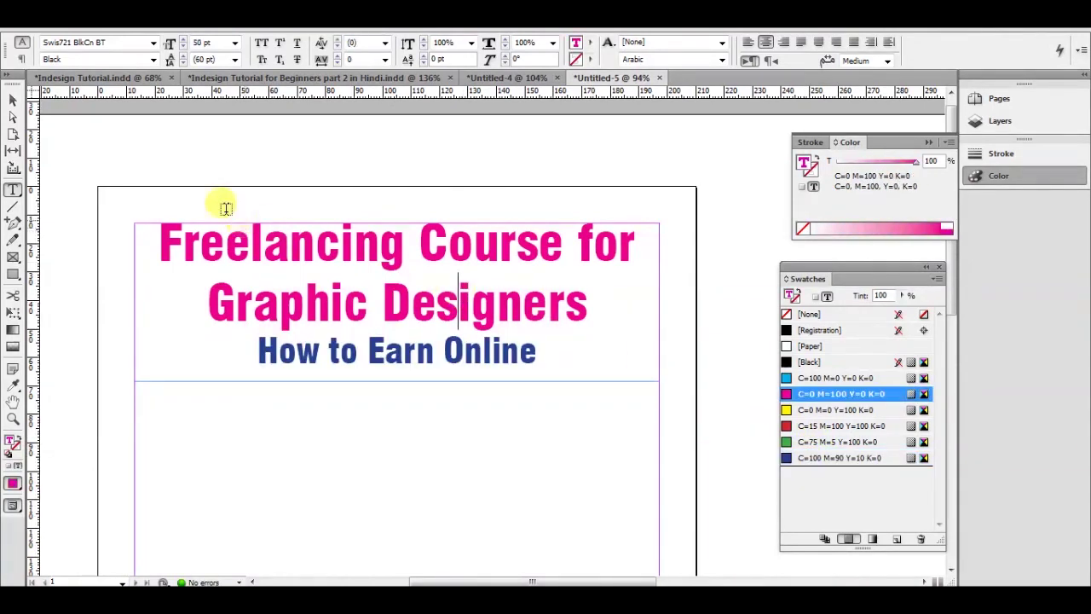
{"action": "left_click", "coordinate": [15, 100]}
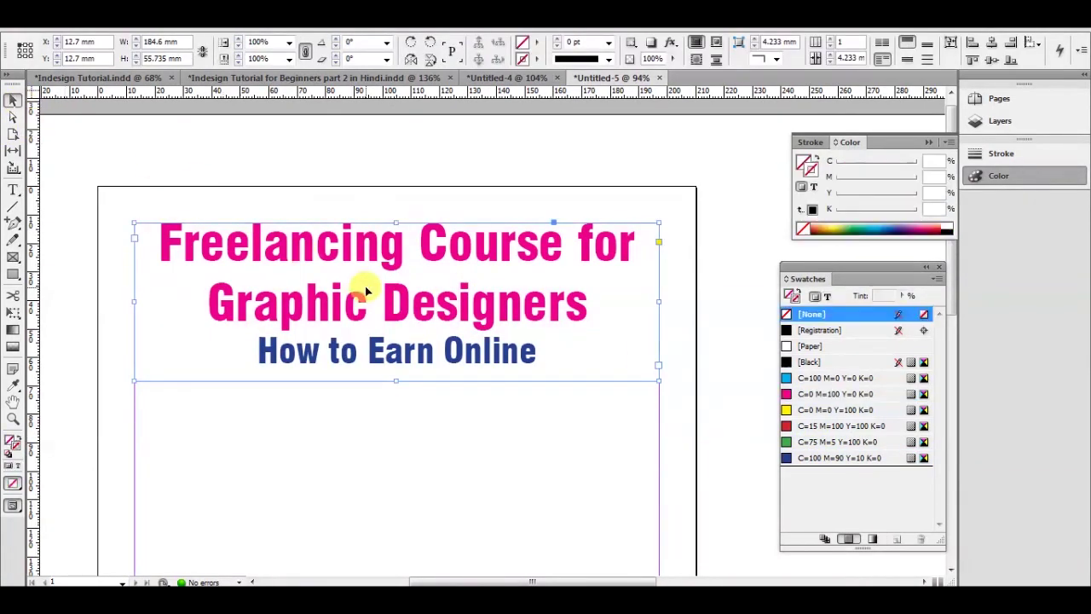
{"action": "left_click", "coordinate": [364, 190]}
Switch to the blog in the browser and copy the freelancing post's body text, starting at "1. Introduction, Required Skills"
{"action": "scroll", "coordinate": [363, 189], "scroll_direction": "down", "scroll_amount": 1}
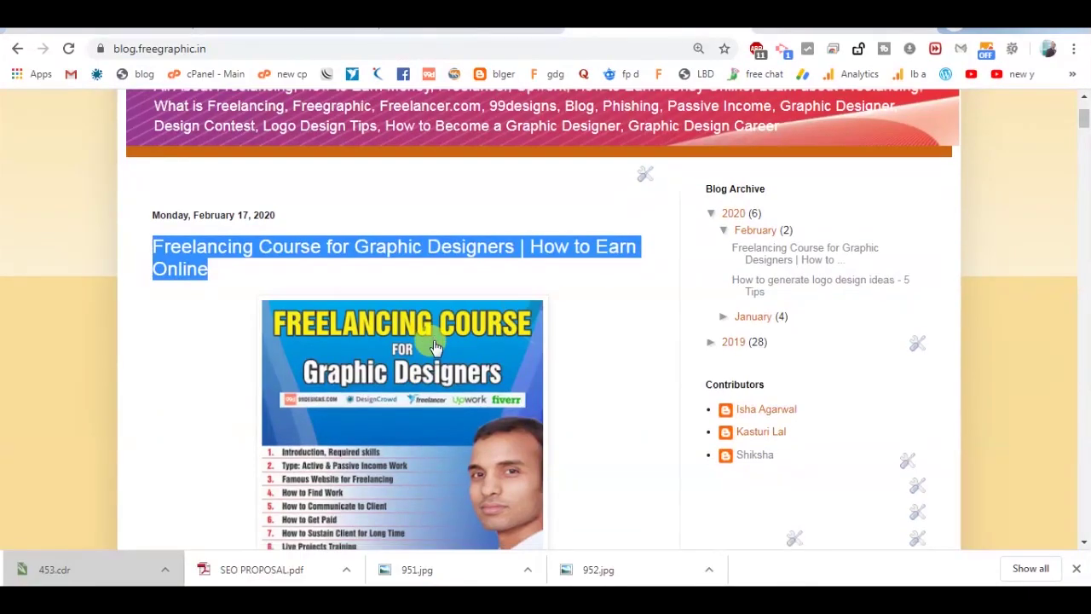
{"action": "scroll", "coordinate": [434, 347], "scroll_direction": "down", "scroll_amount": 4}
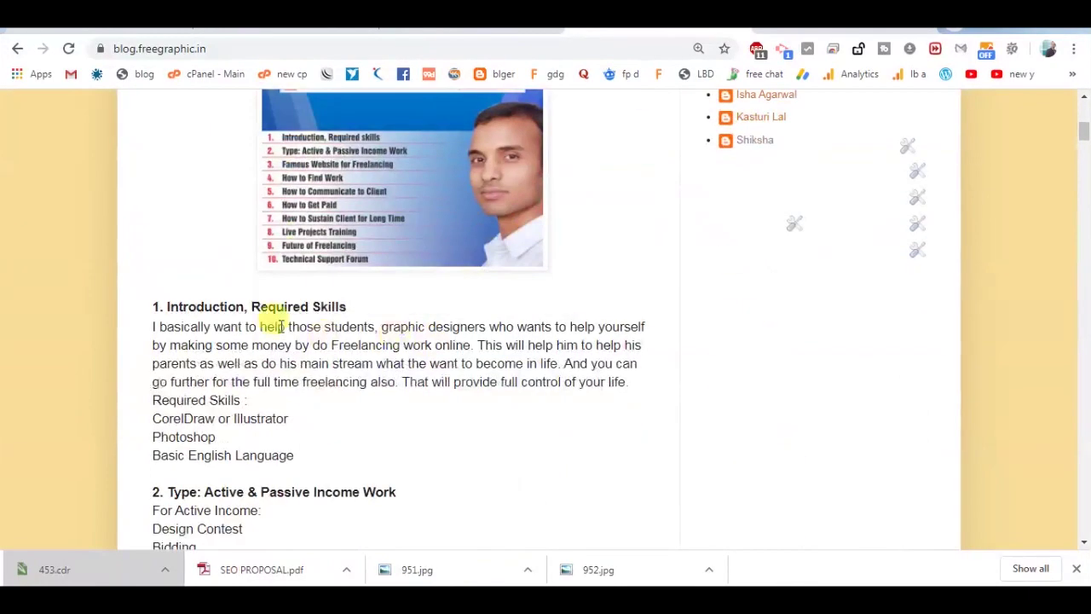
{"action": "left_click_drag", "start_coordinate": [153, 304], "coordinate": [261, 414]}
{"action": "key", "text": "ctrl+c"}
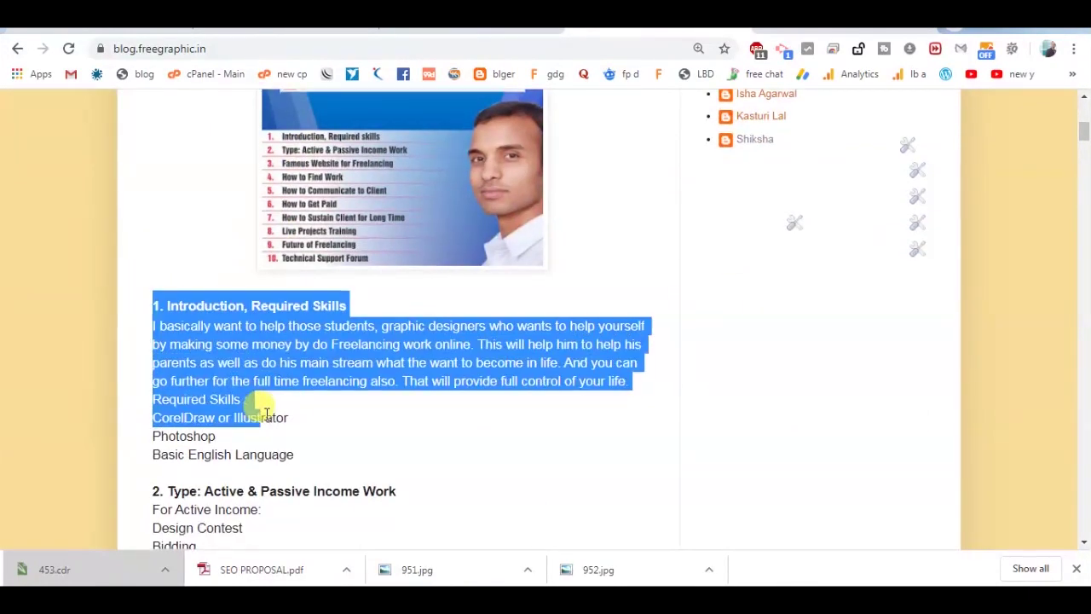
{"action": "scroll", "coordinate": [265, 412], "scroll_direction": "down", "scroll_amount": 8}
{"action": "scroll", "coordinate": [266, 414], "scroll_direction": "down", "scroll_amount": 13}
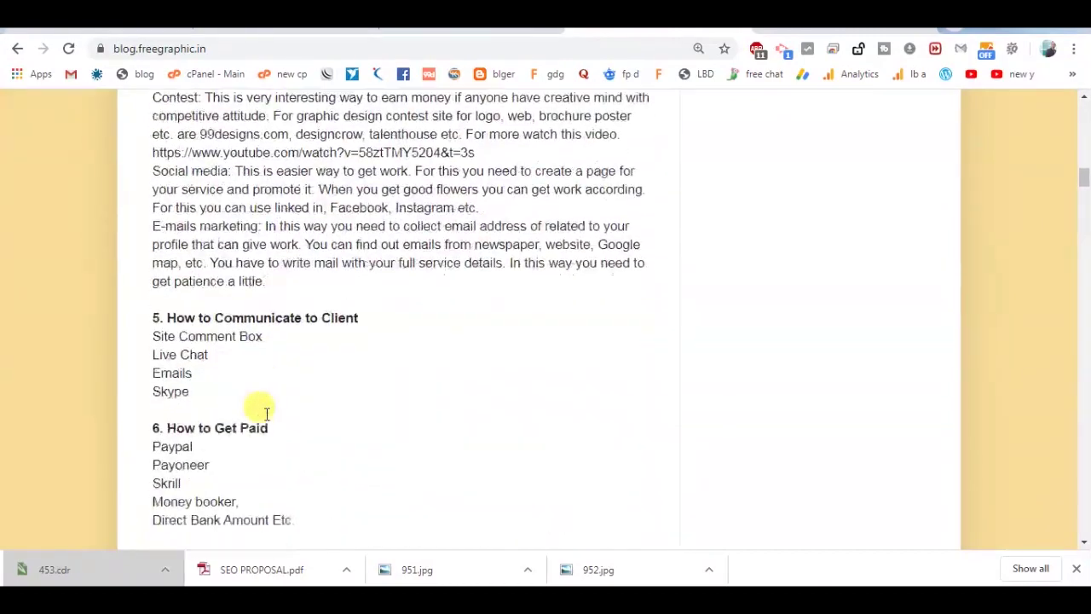
{"action": "scroll", "coordinate": [266, 420], "scroll_direction": "down", "scroll_amount": 2}
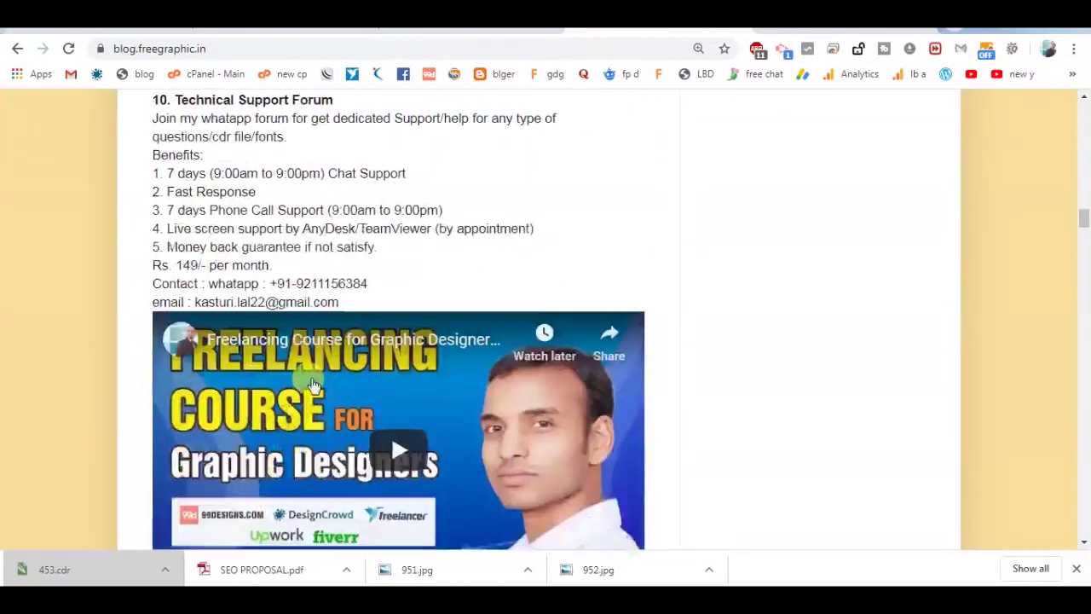
{"action": "scroll", "coordinate": [356, 300], "scroll_direction": "up", "scroll_amount": 3}
{"action": "scroll", "coordinate": [355, 299], "scroll_direction": "down", "scroll_amount": 1}
{"action": "key", "text": "ctrl+a"}
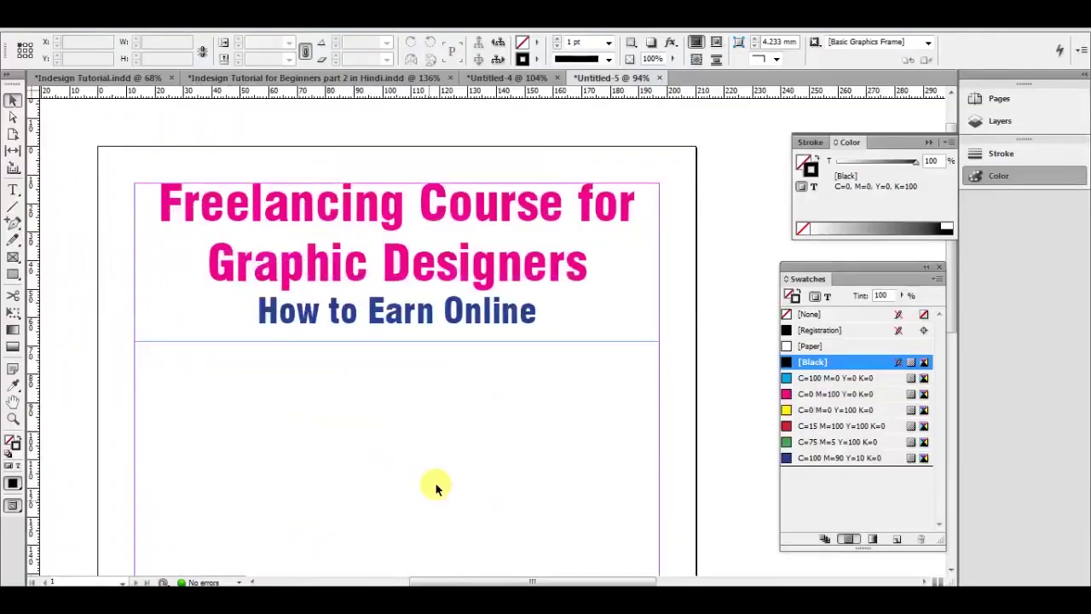
Back in InDesign, draw a text frame between the page margins just below the title, about 185 mm wide and 43 mm high
{"action": "scroll", "coordinate": [295, 288], "scroll_direction": "down", "scroll_amount": 1}
{"action": "left_click", "coordinate": [13, 190]}
{"action": "left_click_drag", "start_coordinate": [139, 312], "coordinate": [653, 431]}
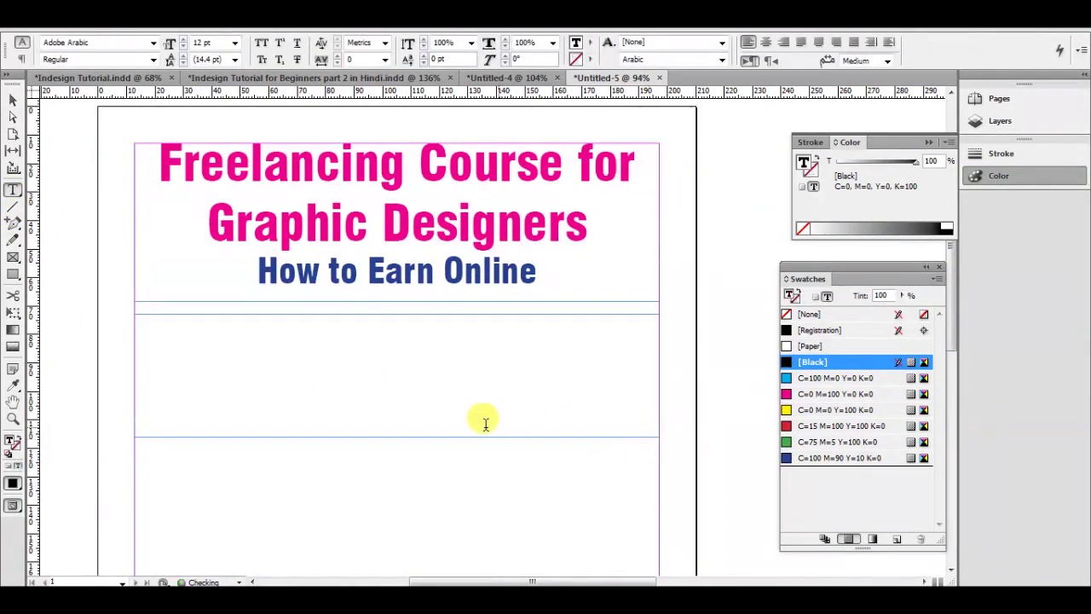
Try pasting the copied blog text into the new frame, and delete all of the pasted text
{"action": "scroll", "coordinate": [397, 383], "scroll_direction": "down", "scroll_amount": 2}
{"action": "key", "text": "ctrl+v"}
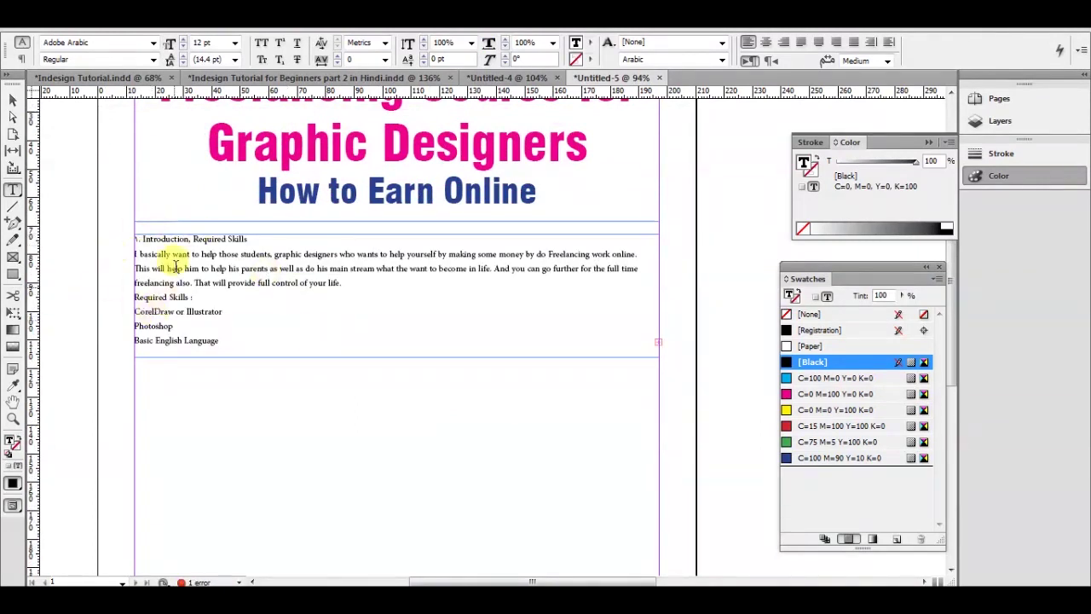
{"action": "left_click_drag", "start_coordinate": [170, 242], "coordinate": [214, 292]}
{"action": "left_click", "coordinate": [214, 293]}
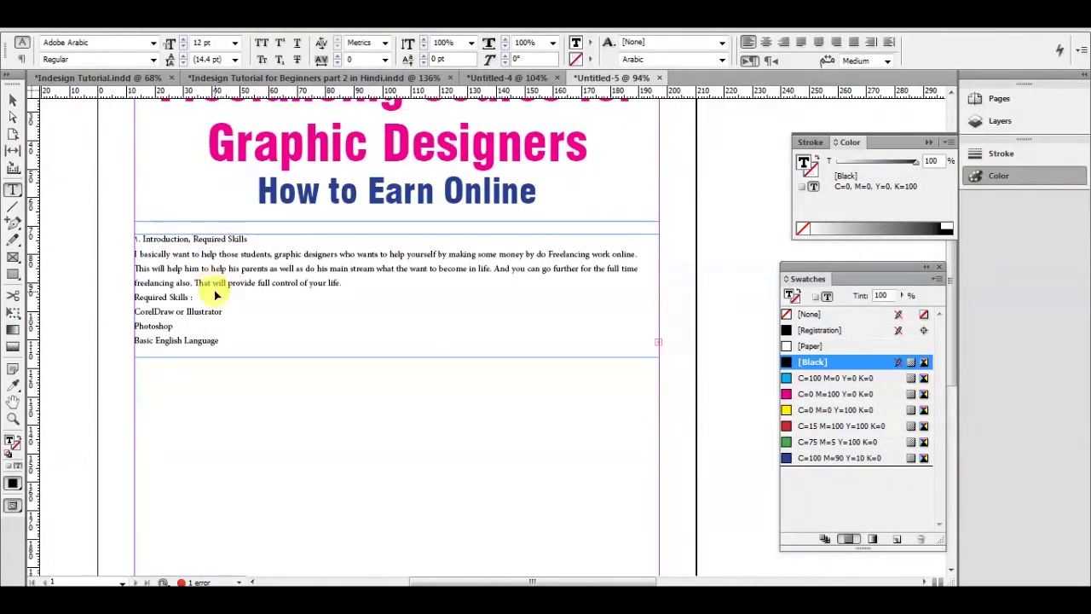
{"action": "key", "text": "ctrl+a"}
{"action": "key", "text": "BackSpace"}
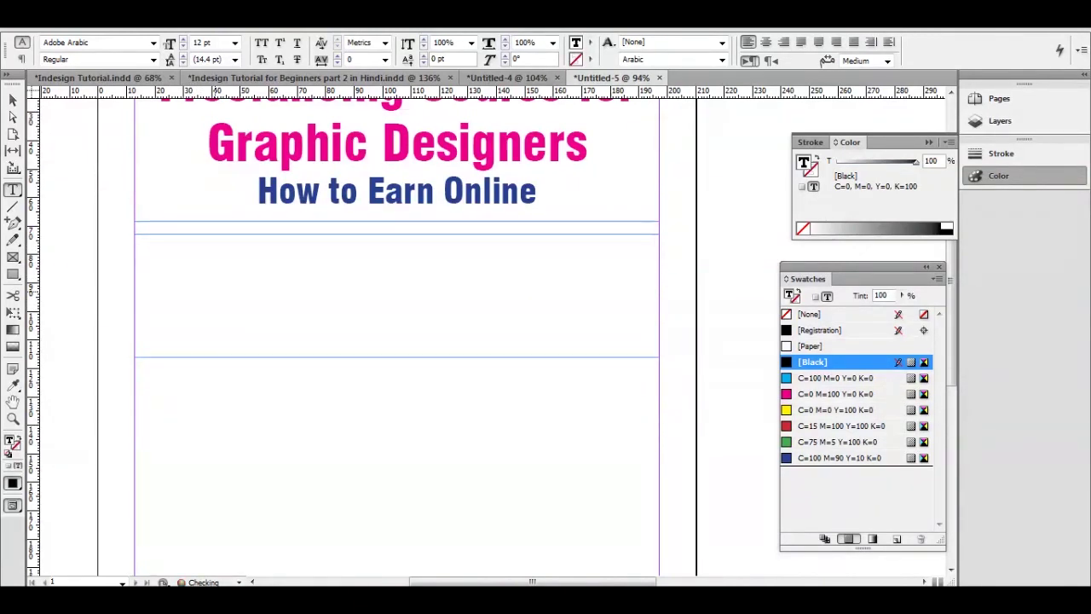
Check the Clipboard Handling preferences for the All Information option when pasting text from other applications
{"action": "left_click", "coordinate": [71, 32]}
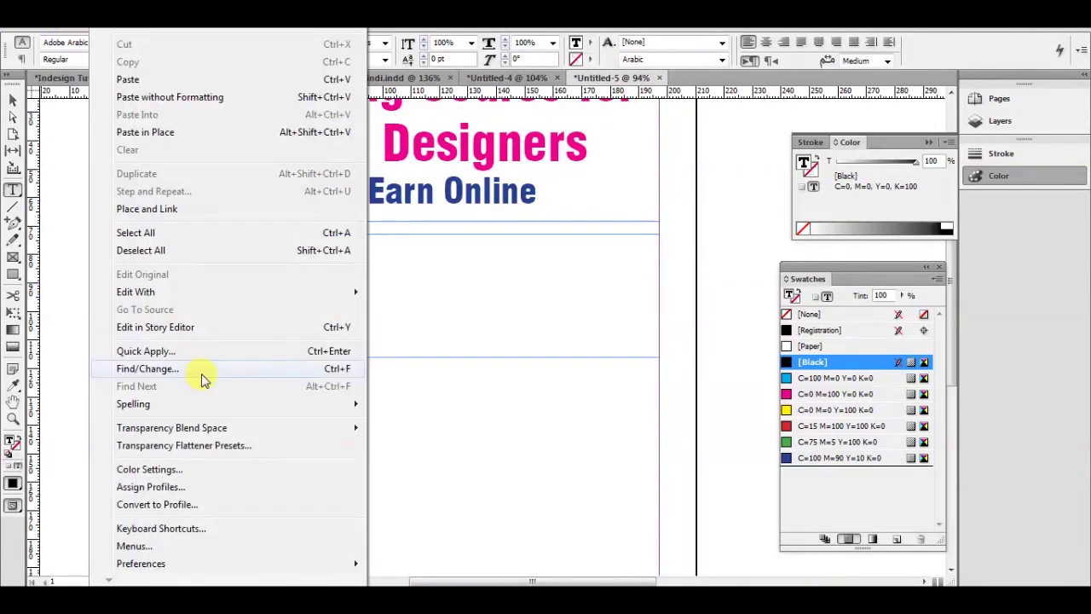
{"action": "mouse_move", "coordinate": [358, 565]}
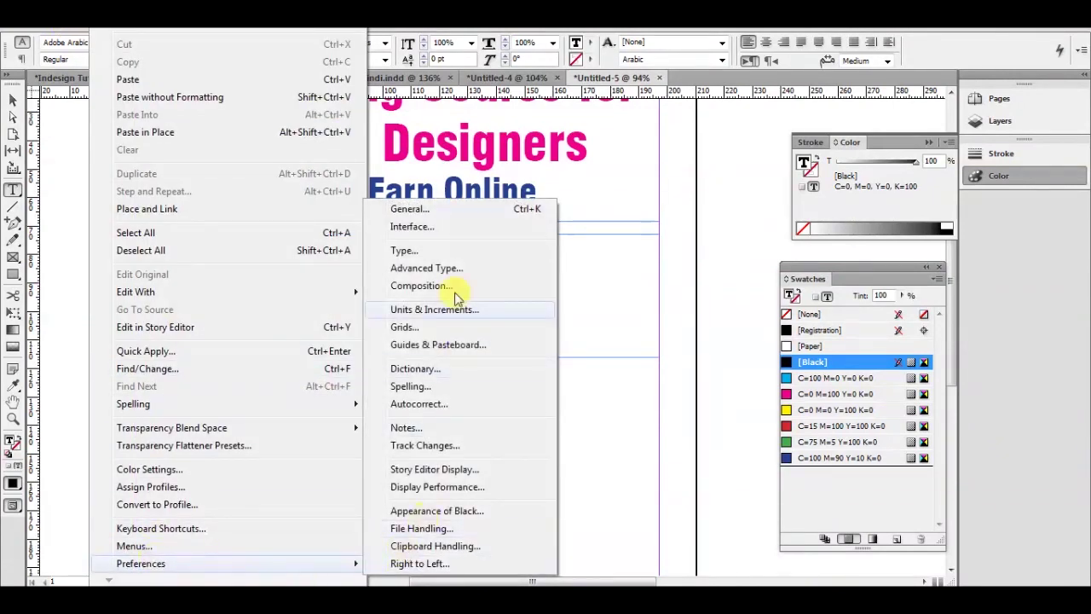
{"action": "left_click", "coordinate": [407, 210]}
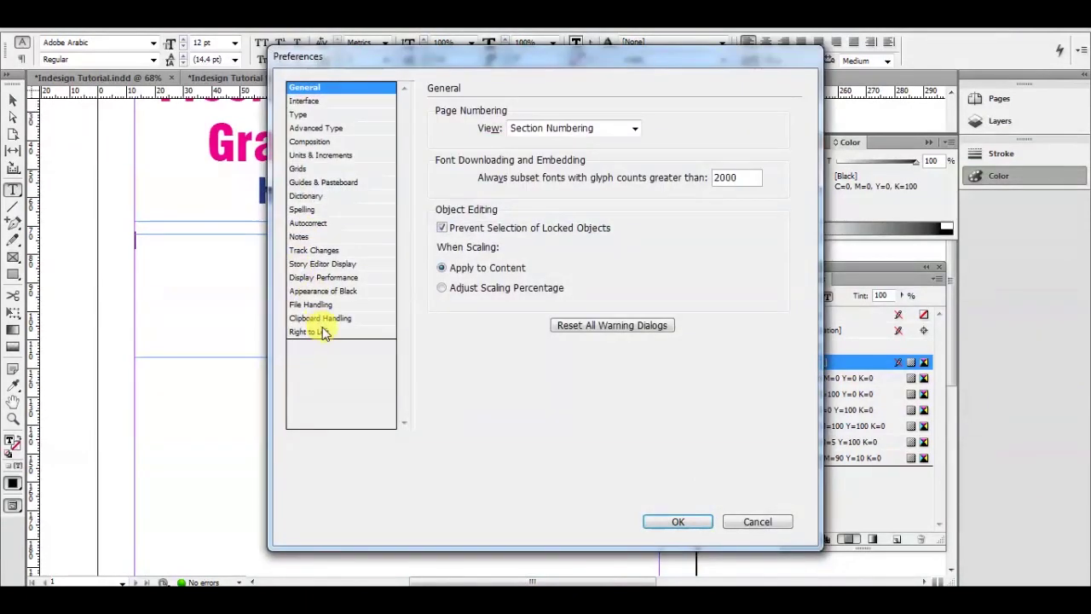
{"action": "left_click", "coordinate": [327, 319]}
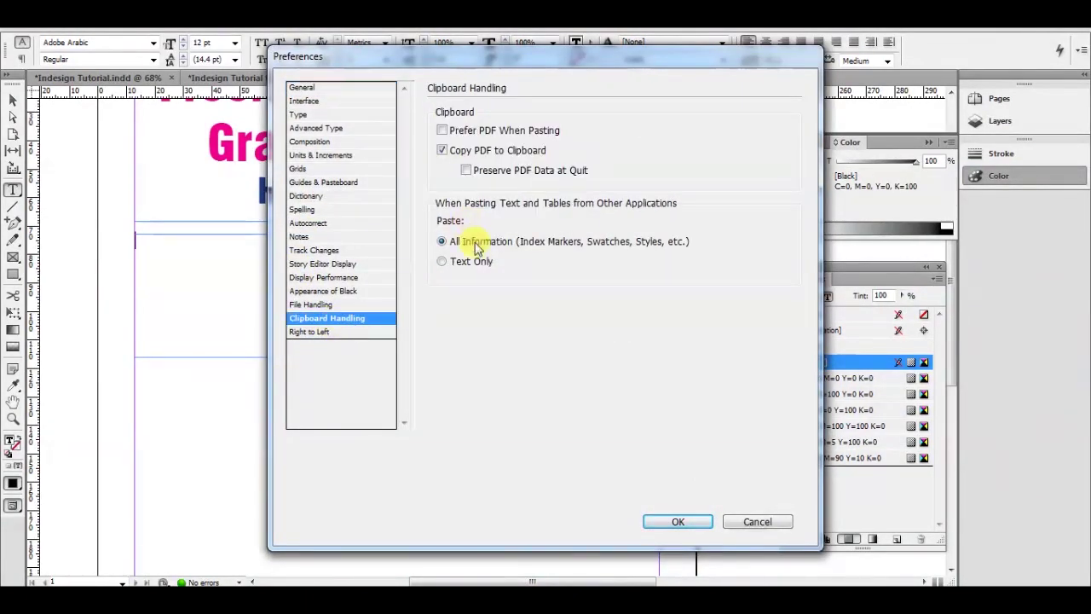
{"action": "left_click", "coordinate": [678, 522]}
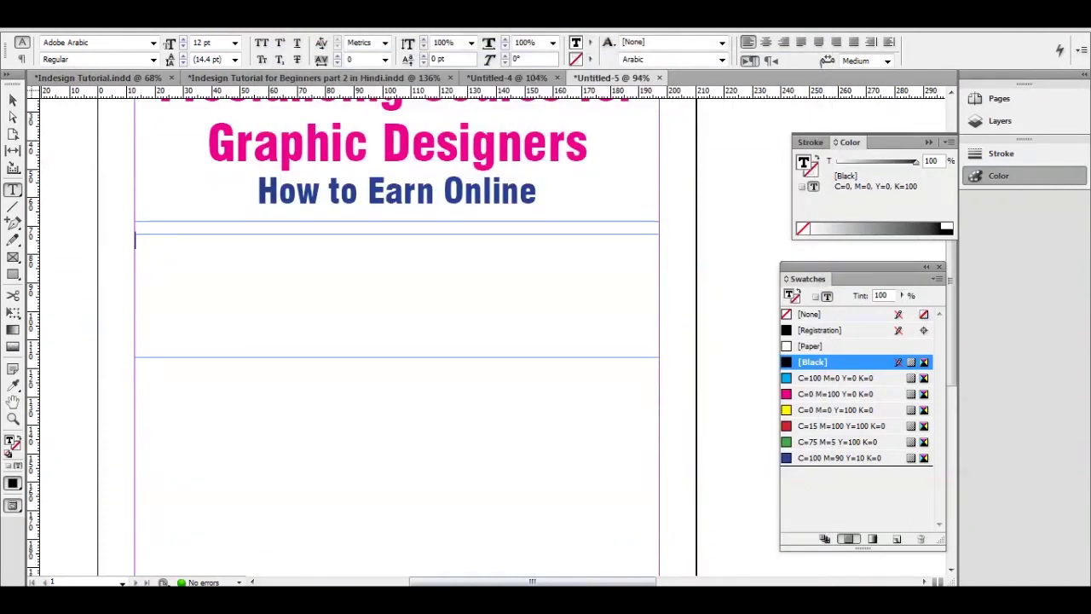
Switch to Word, replace the whole document with the copied blog post, and select all of it for copying
{"action": "key", "text": "alt+Tab"}
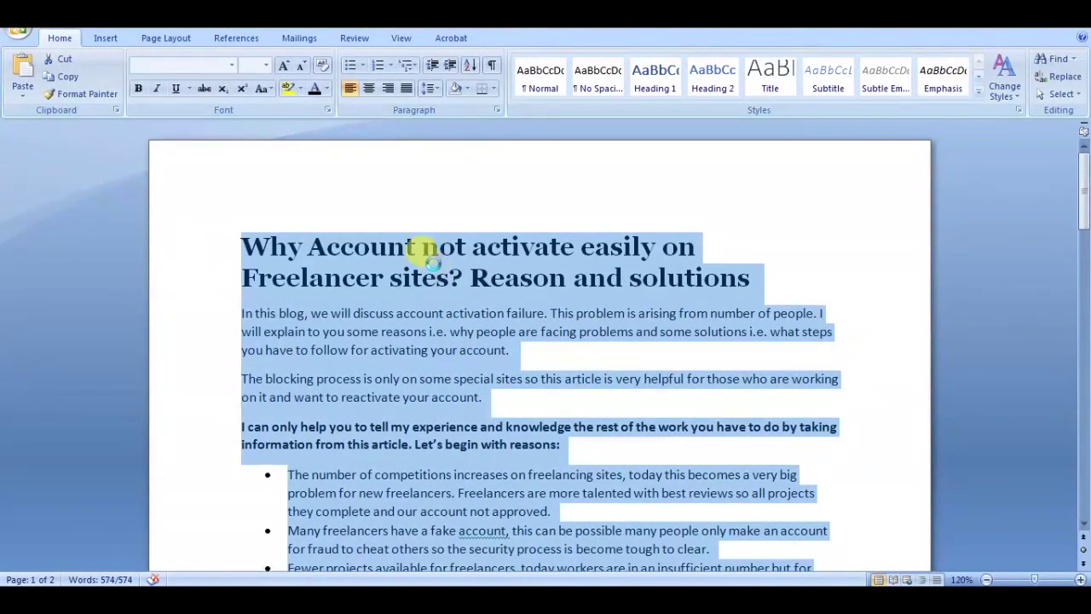
{"action": "key", "text": "ctrl+v"}
{"action": "scroll", "coordinate": [433, 261], "scroll_direction": "up", "scroll_amount": 10}
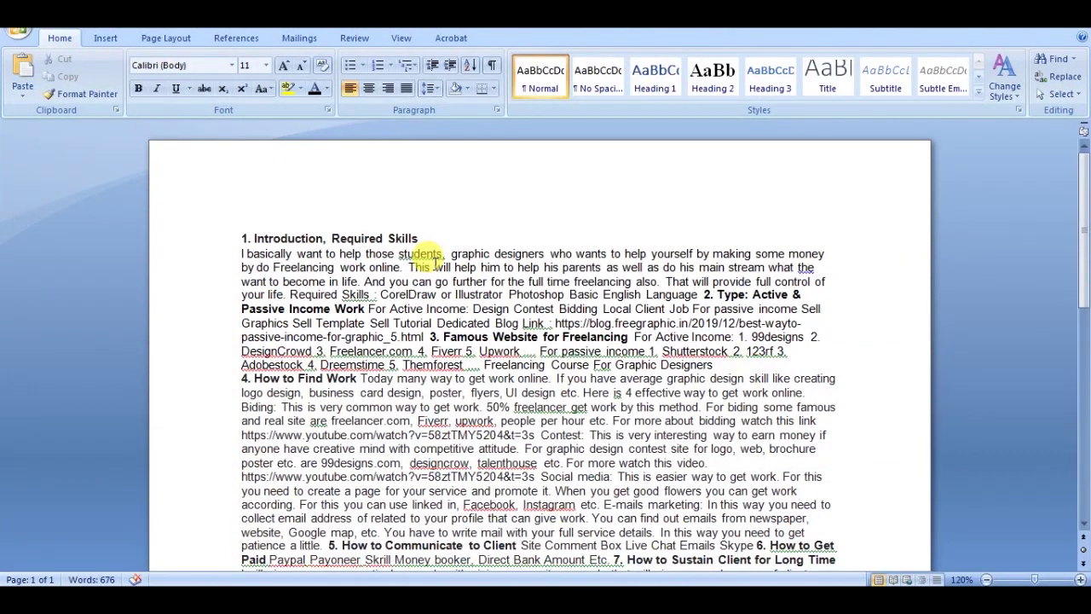
{"action": "key", "text": "ctrl+a"}
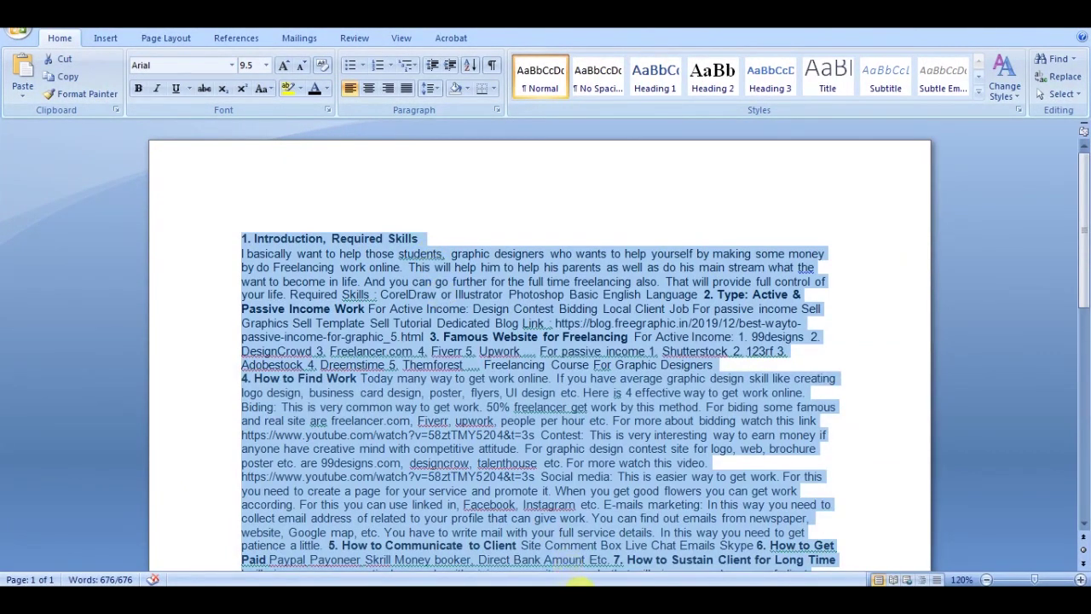
Switch back to InDesign, paste the formatted blog text into the empty frame and extend the frame downward to a height of about 112 mm
{"action": "key", "text": "alt+Tab"}
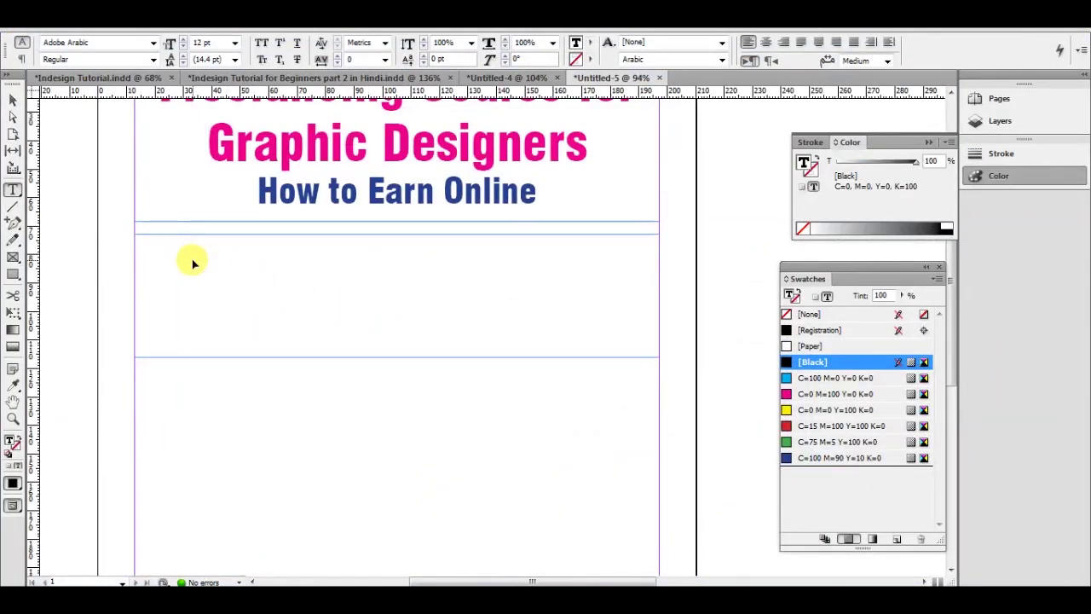
{"action": "key", "text": "ctrl+v"}
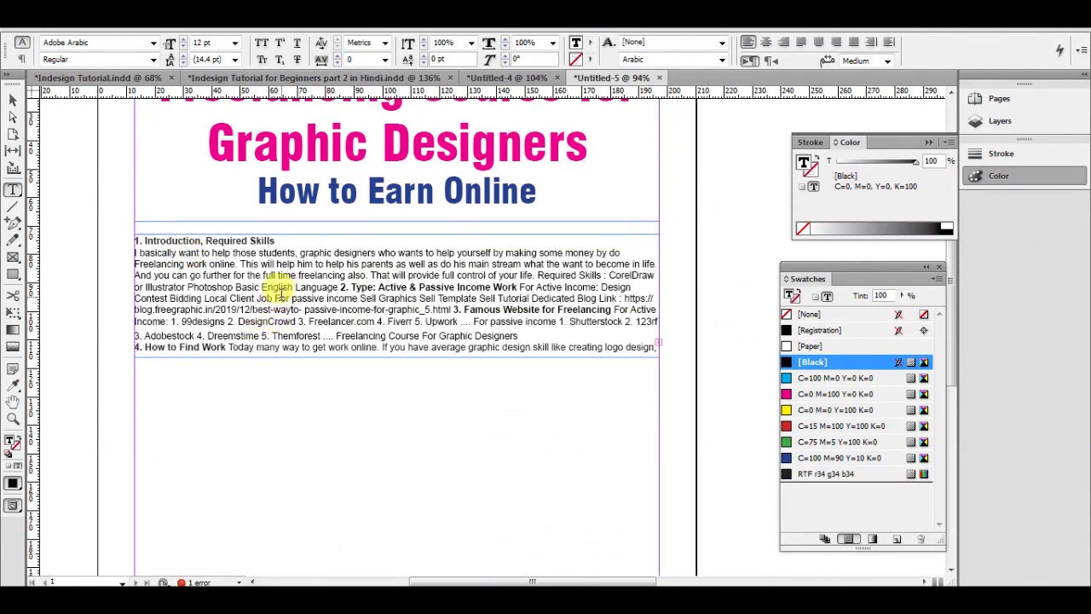
{"action": "left_click", "coordinate": [12, 101]}
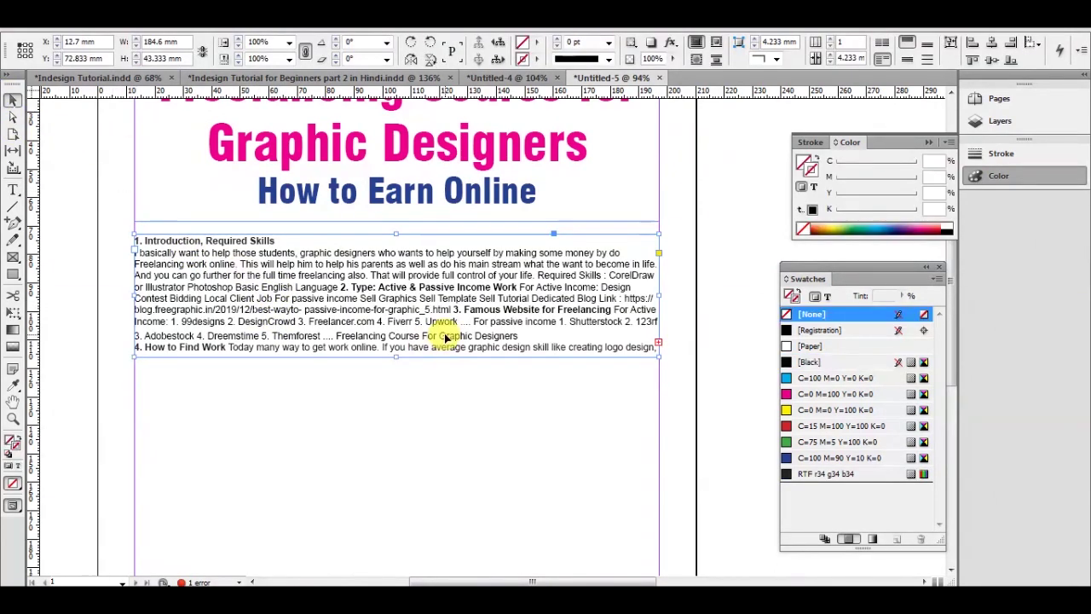
{"action": "left_click_drag", "start_coordinate": [392, 352], "coordinate": [401, 552]}
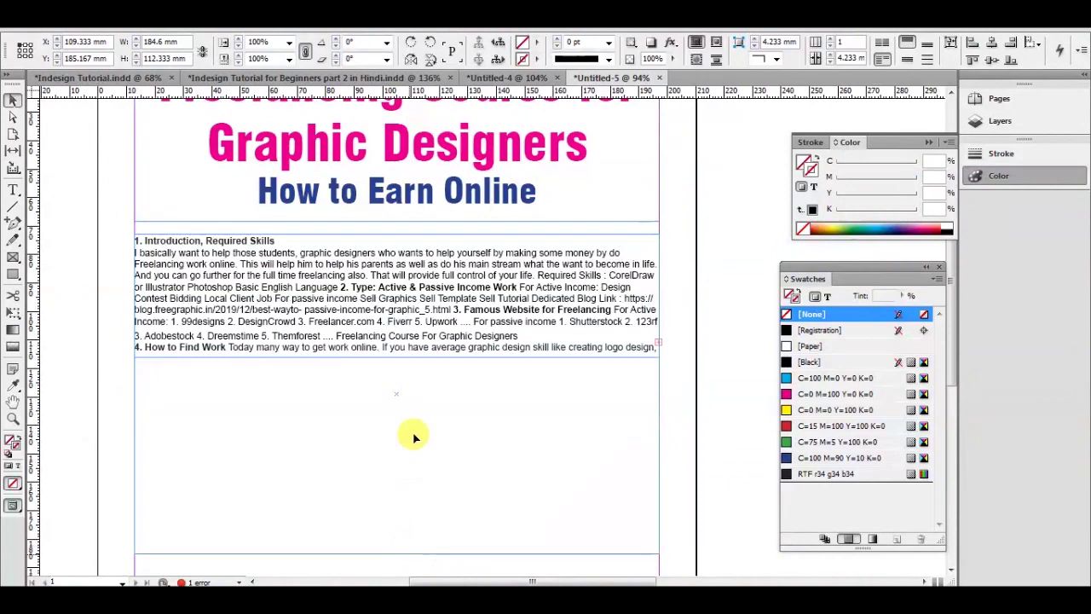
{"action": "key", "text": "z"}
{"action": "left_click_drag", "start_coordinate": [88, 202], "coordinate": [701, 553]}
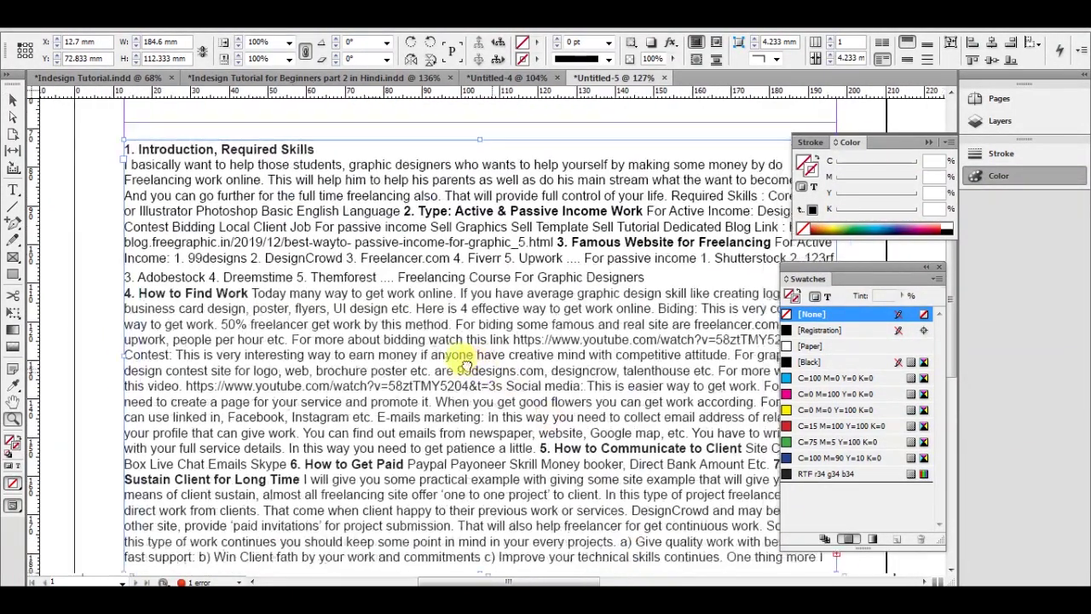
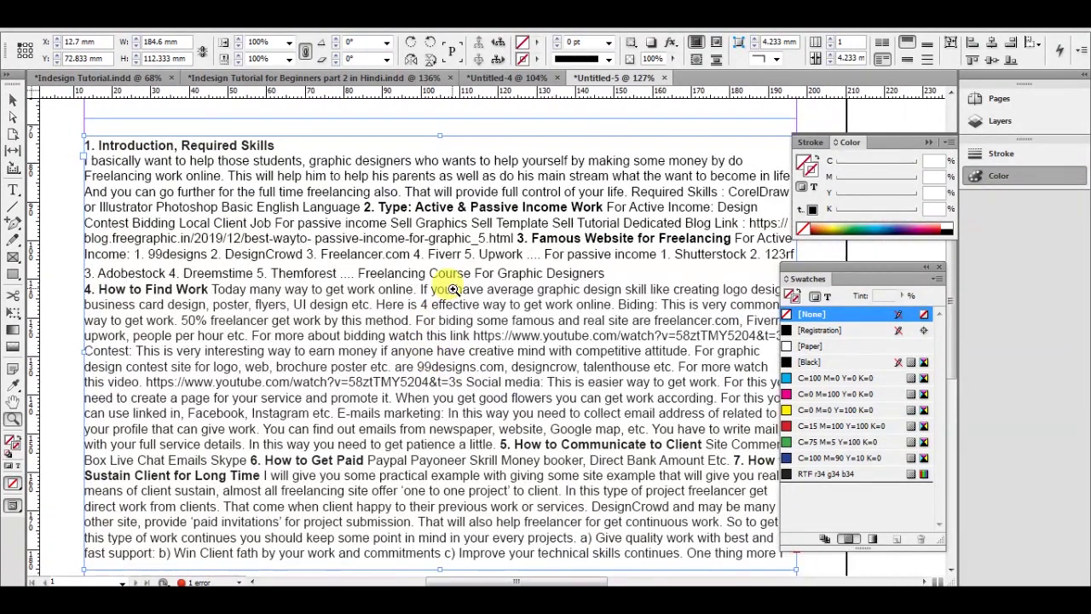
Insert line breaks in the body text so that headings 2, 3, 5, 6 and 7 each start a new line
{"action": "left_click", "coordinate": [15, 194]}
{"action": "left_click", "coordinate": [366, 207]}
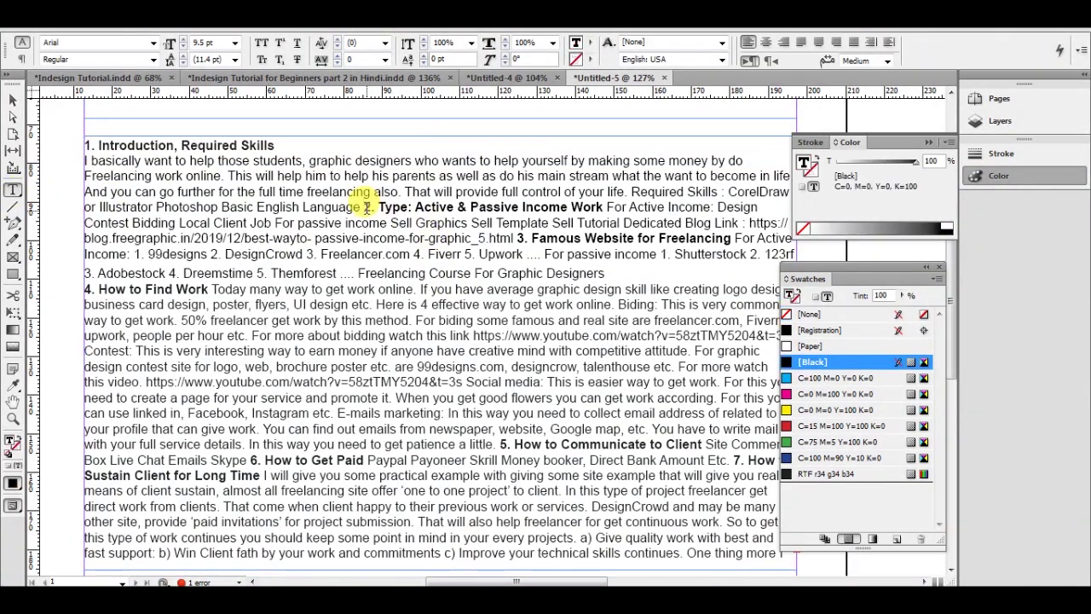
{"action": "key", "text": "Return"}
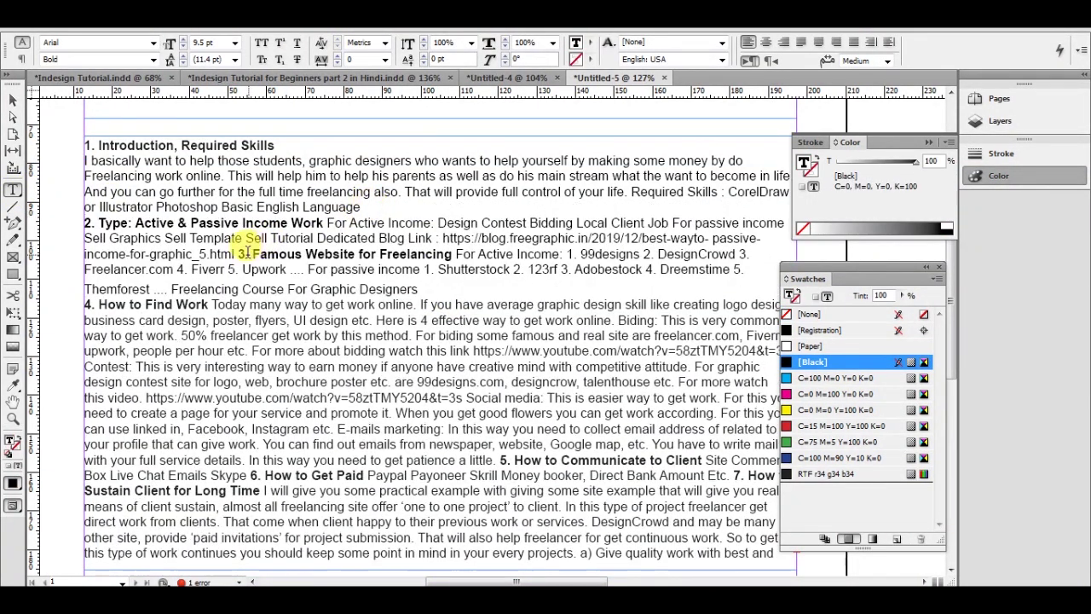
{"action": "left_click", "coordinate": [241, 253]}
{"action": "key", "text": "Return"}
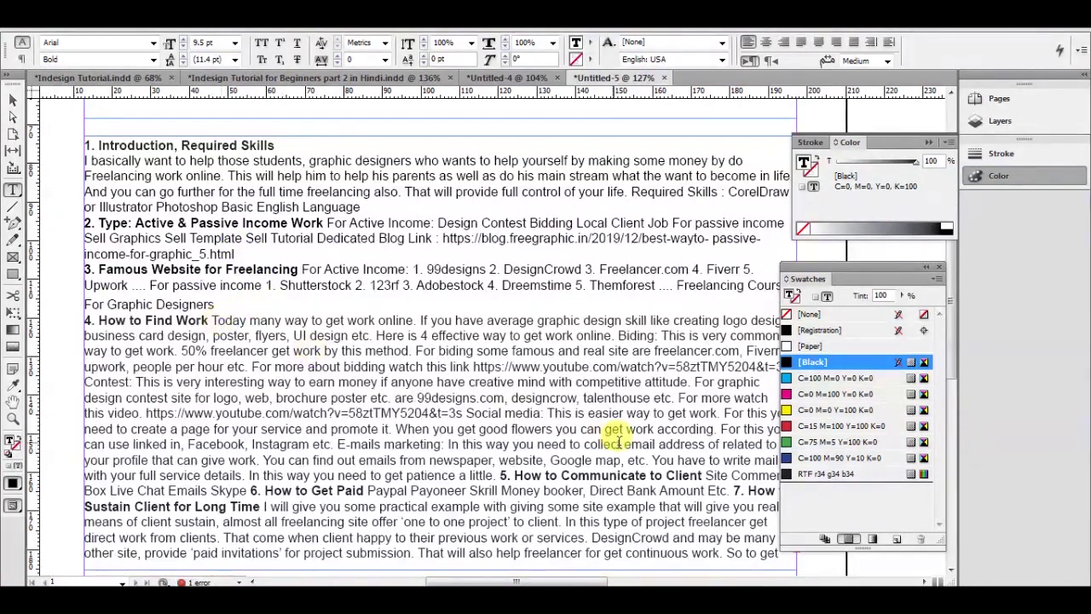
{"action": "left_click", "coordinate": [503, 474]}
{"action": "key", "text": "Return"}
{"action": "scroll", "coordinate": [503, 409], "scroll_direction": "down", "scroll_amount": 4}
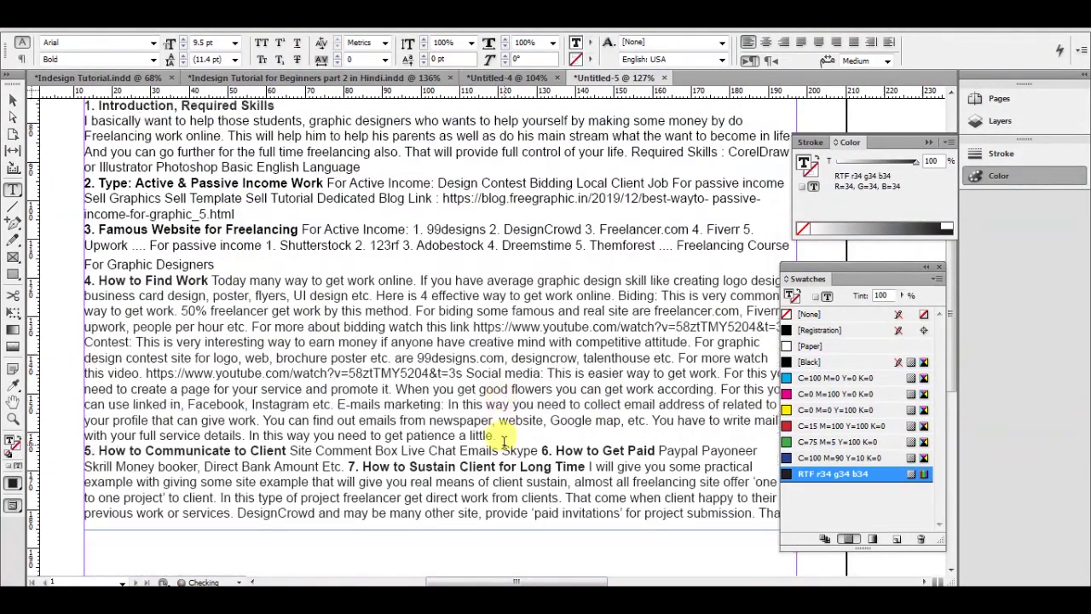
{"action": "left_click", "coordinate": [541, 331]}
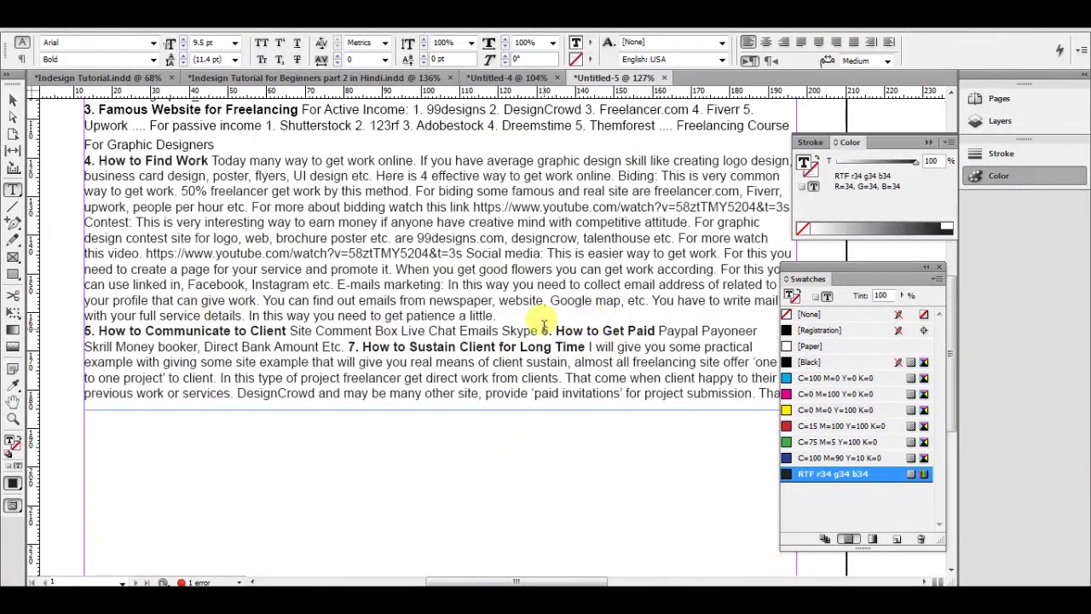
{"action": "key", "text": "Return"}
{"action": "left_click", "coordinate": [568, 345]}
{"action": "key", "text": "Return"}
Move the text following headings 2, 3 and 4 onto a new line below each heading
{"action": "scroll", "coordinate": [290, 341], "scroll_direction": "up", "scroll_amount": 3}
{"action": "scroll", "coordinate": [290, 341], "scroll_direction": "up", "scroll_amount": 3}
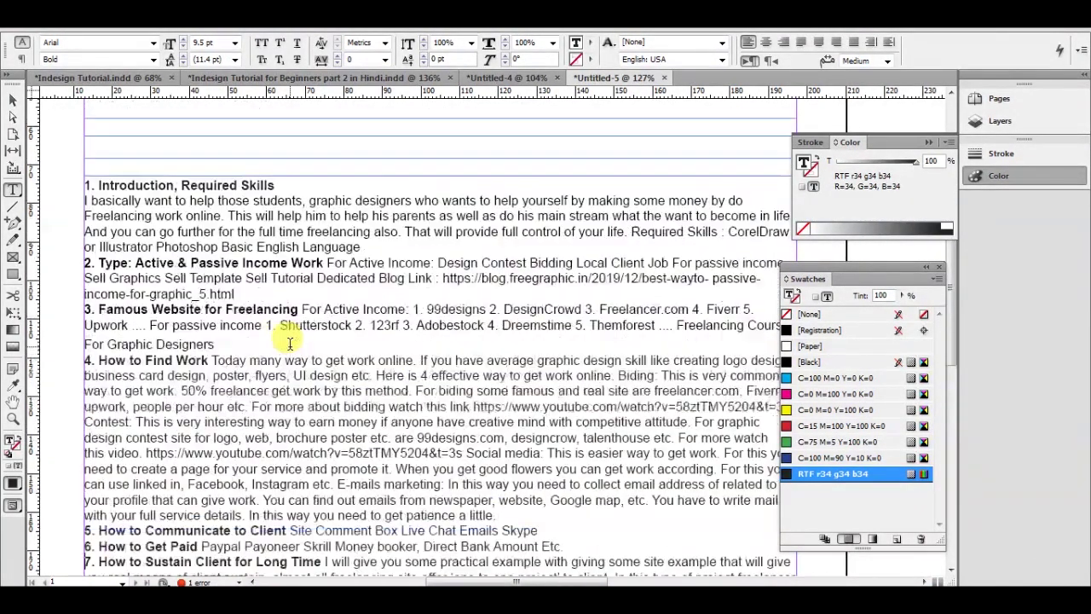
{"action": "left_click", "coordinate": [327, 342]}
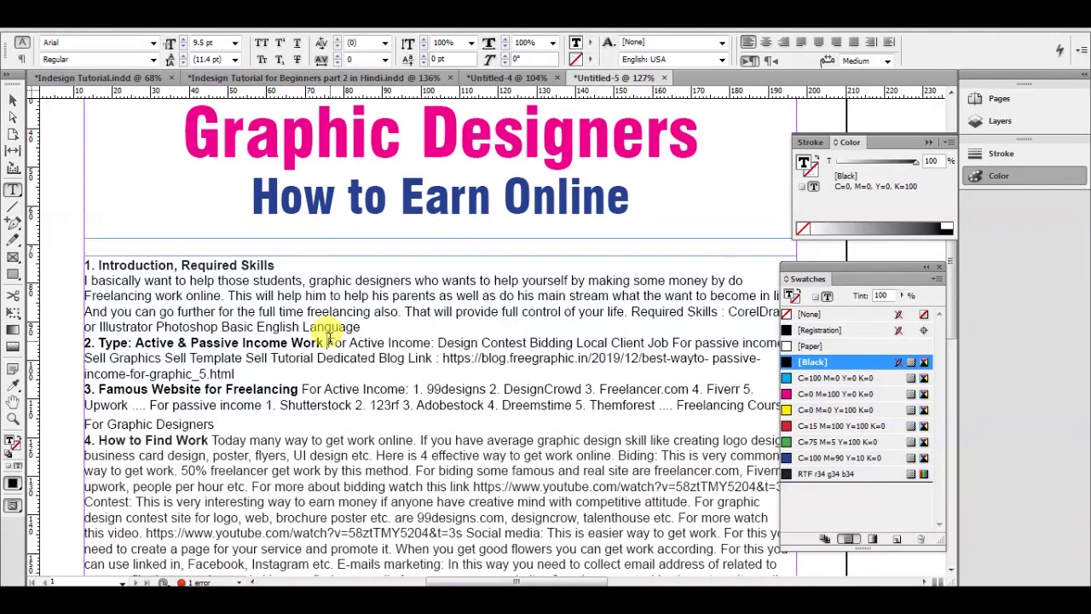
{"action": "key", "text": "Return"}
{"action": "left_click", "coordinate": [300, 386]}
{"action": "key", "text": "Return"}
{"action": "scroll", "coordinate": [231, 418], "scroll_direction": "down", "scroll_amount": 1}
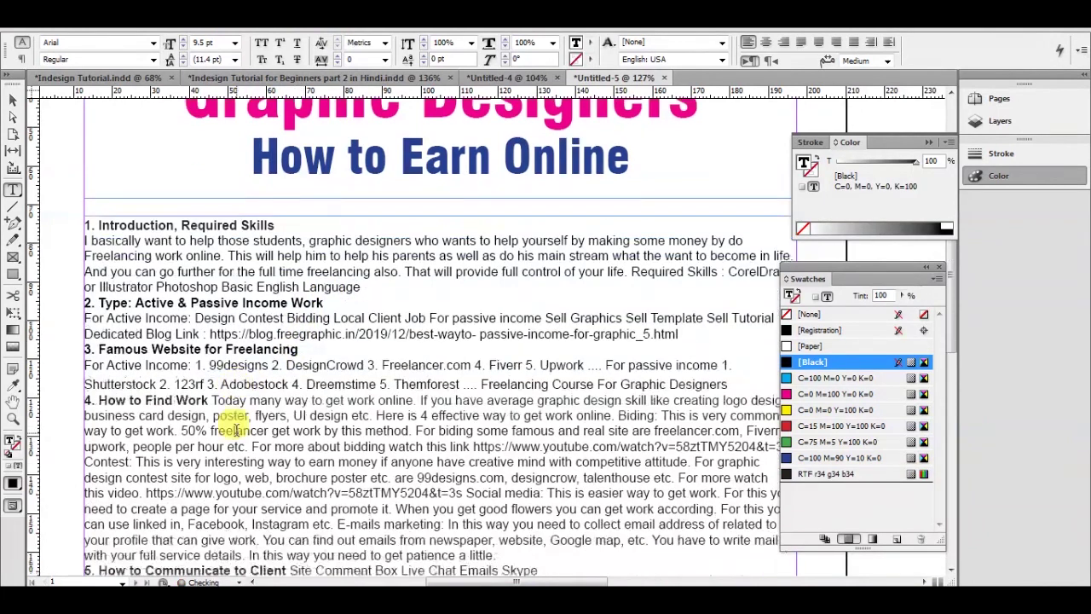
{"action": "left_click", "coordinate": [213, 398]}
{"action": "key", "text": "Return"}
Put the text following headings 5 and 6 on its own line below each heading
{"action": "scroll", "coordinate": [223, 384], "scroll_direction": "down", "scroll_amount": 3}
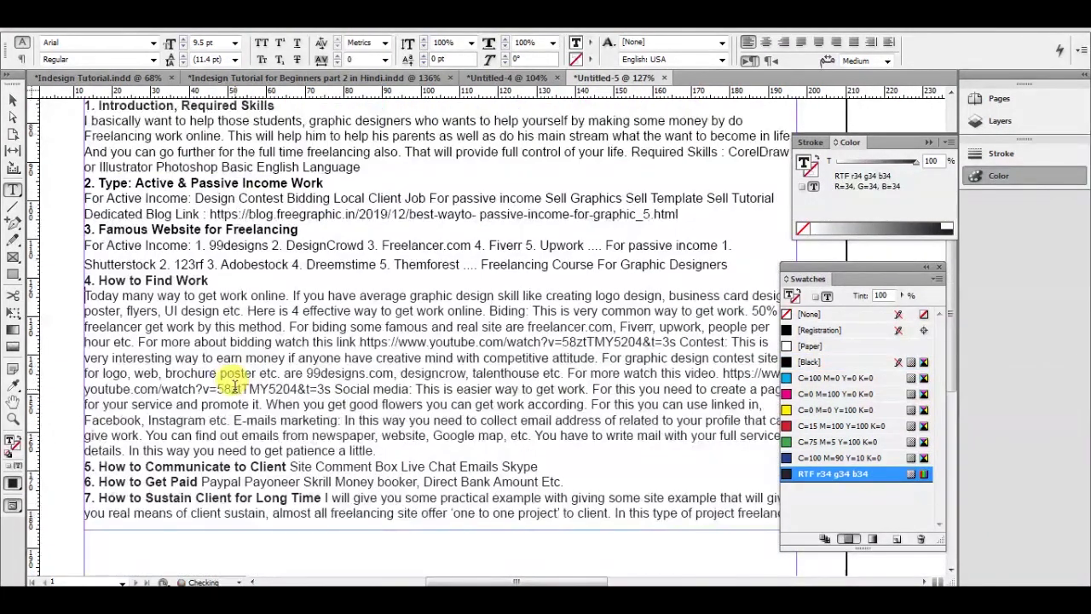
{"action": "left_click", "coordinate": [293, 467]}
{"action": "key", "text": "Return"}
{"action": "scroll", "coordinate": [294, 452], "scroll_direction": "down", "scroll_amount": 2}
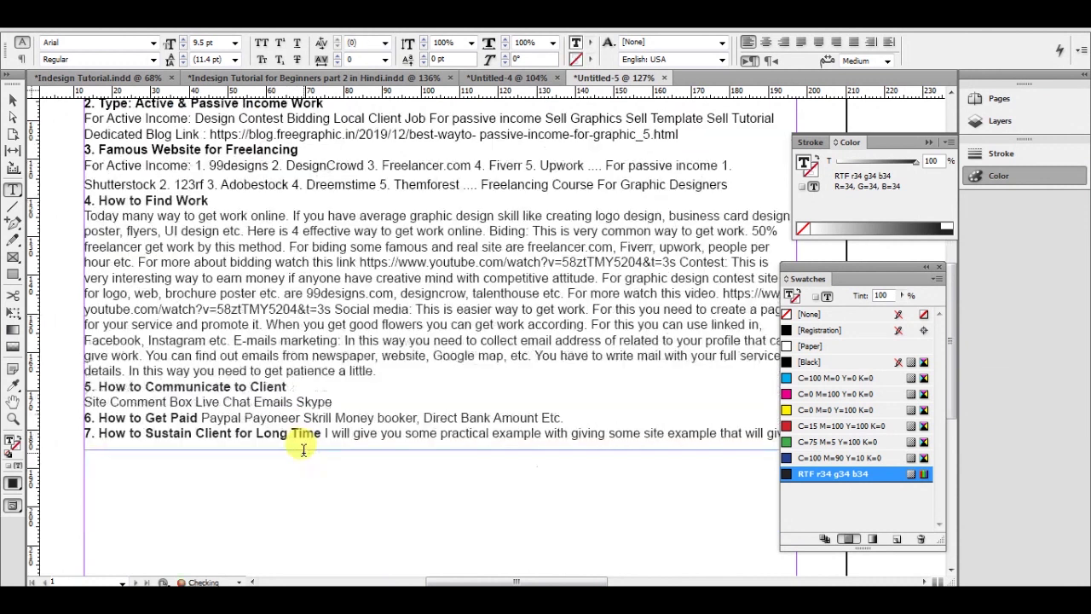
{"action": "left_click", "coordinate": [202, 417]}
{"action": "key", "text": "Return"}
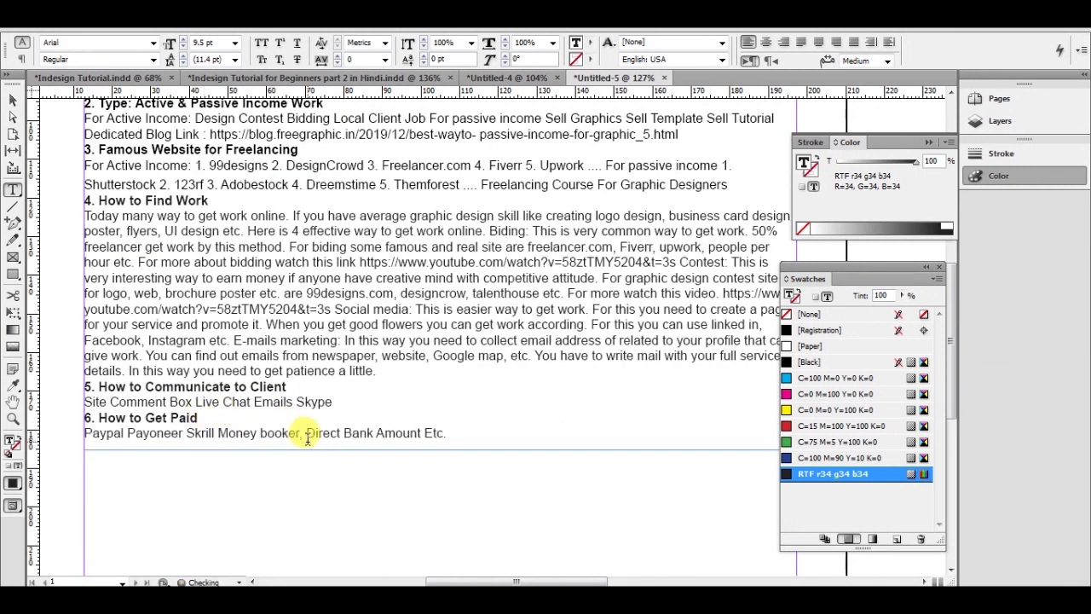
Extend the body text frame downward to a height of about 181 mm to fit the overflowing text
{"action": "scroll", "coordinate": [282, 426], "scroll_direction": "down", "scroll_amount": 1}
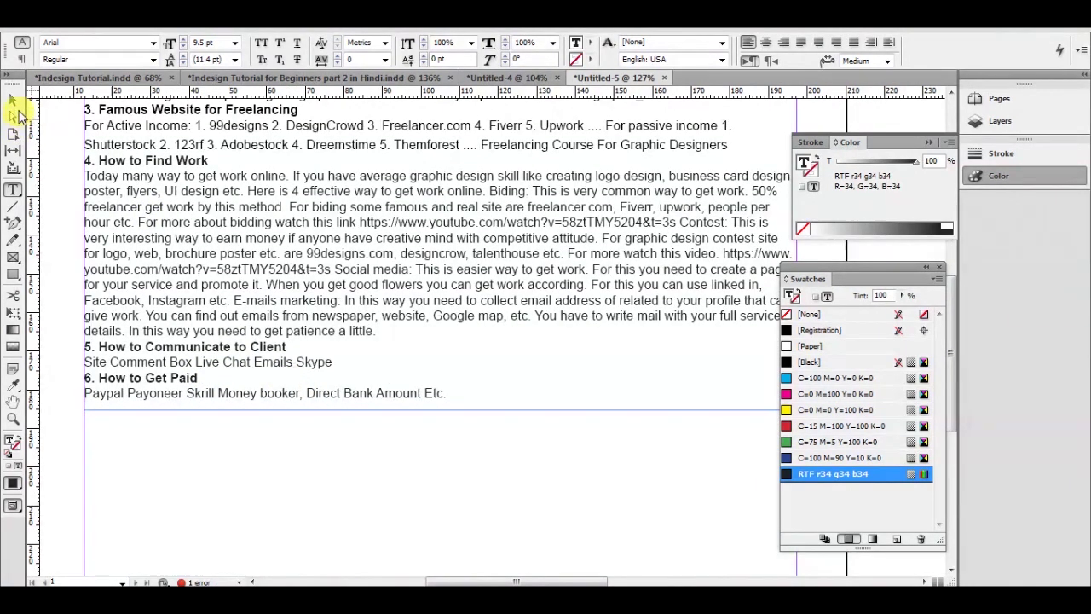
{"action": "left_click", "coordinate": [18, 103]}
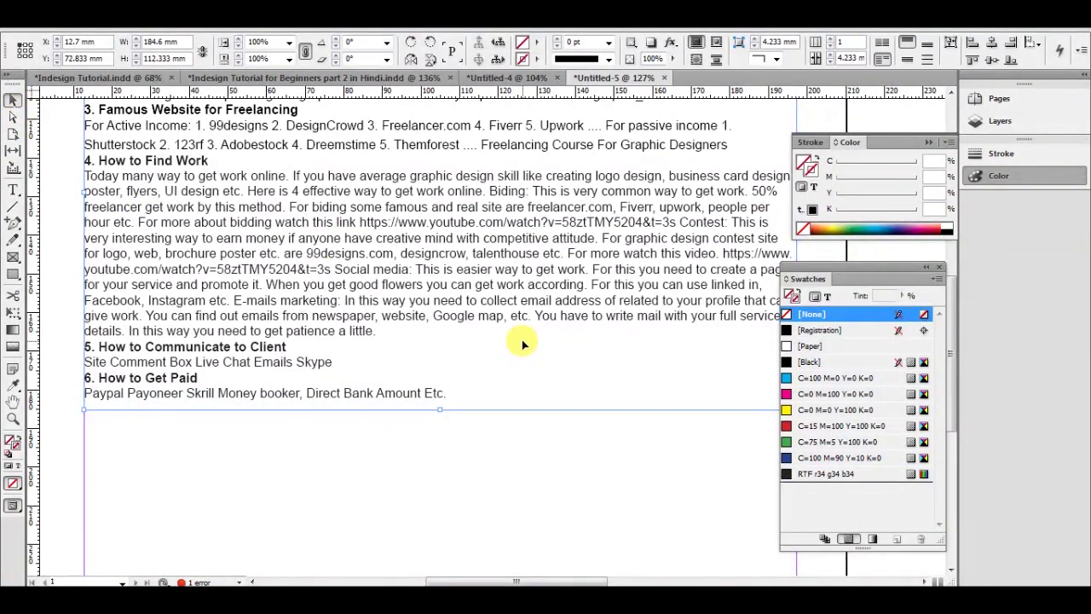
{"action": "scroll", "coordinate": [554, 358], "scroll_direction": "down", "scroll_amount": 3}
{"action": "left_click_drag", "start_coordinate": [583, 375], "coordinate": [440, 358]}
{"action": "left_click", "coordinate": [470, 243]}
{"action": "key", "text": "ctrl+alt+c"}
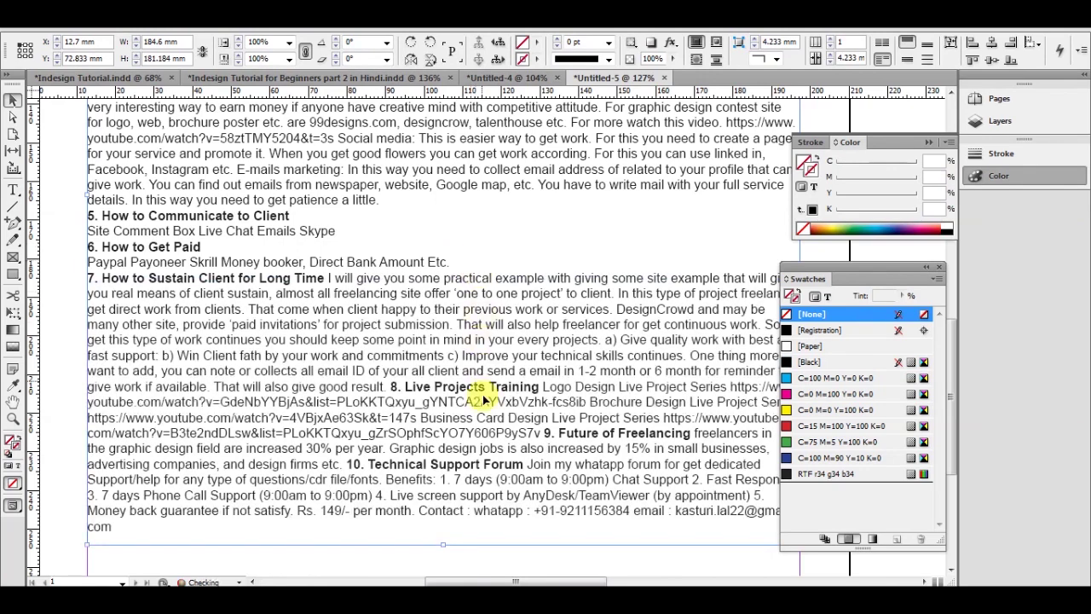
Break the text after heading 7 onto a new line and start headings 8, 9 and 10 on new lines
{"action": "double_click", "coordinate": [293, 278]}
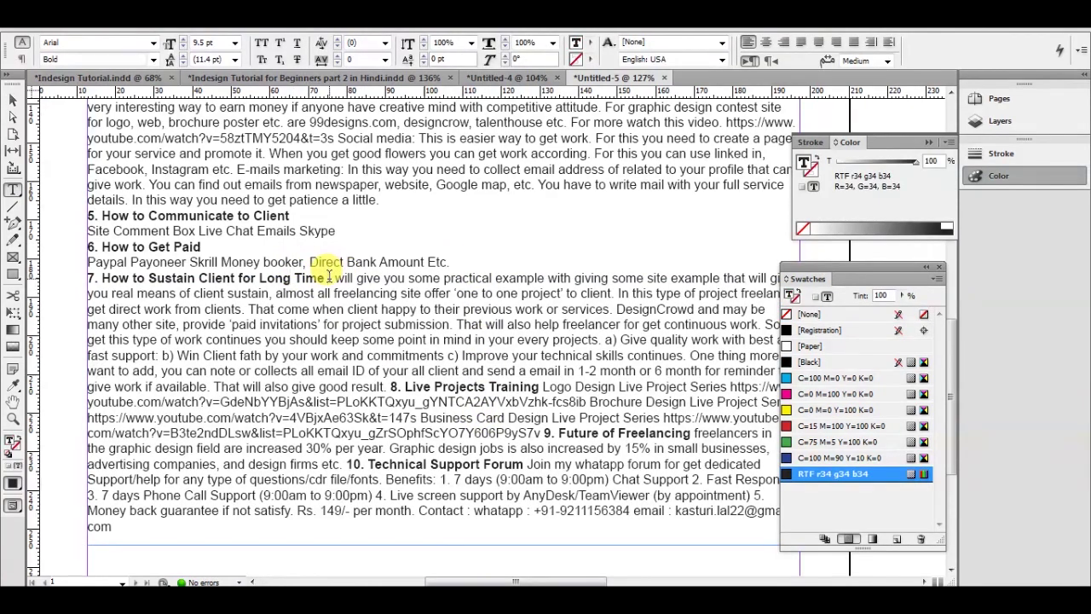
{"action": "left_click", "coordinate": [329, 278]}
{"action": "key", "text": "Return"}
{"action": "scroll", "coordinate": [358, 312], "scroll_direction": "down", "scroll_amount": 2}
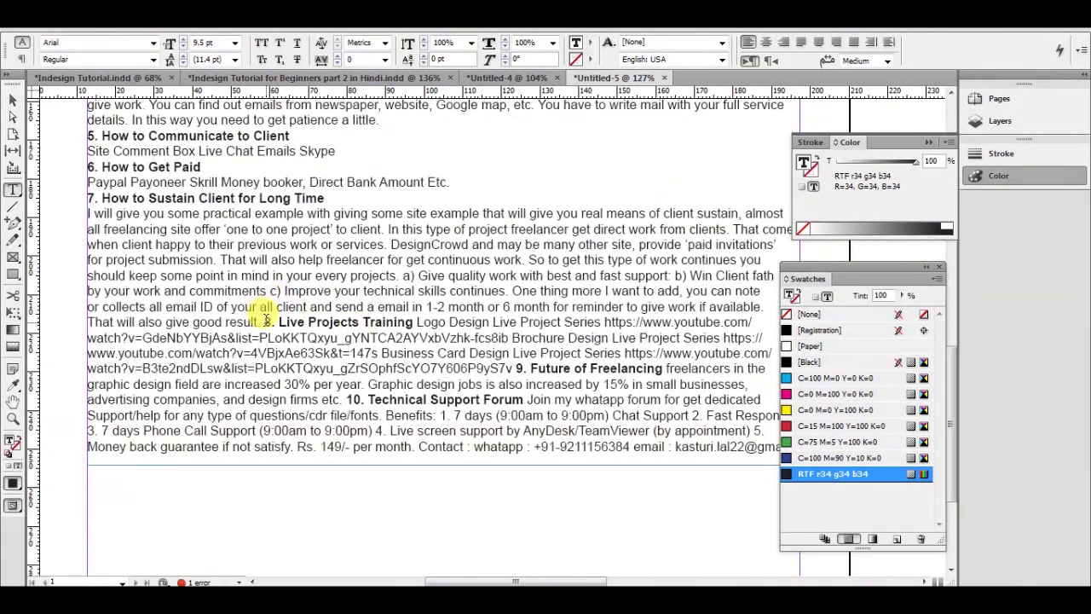
{"action": "left_click", "coordinate": [274, 320]}
{"action": "key", "text": "Return"}
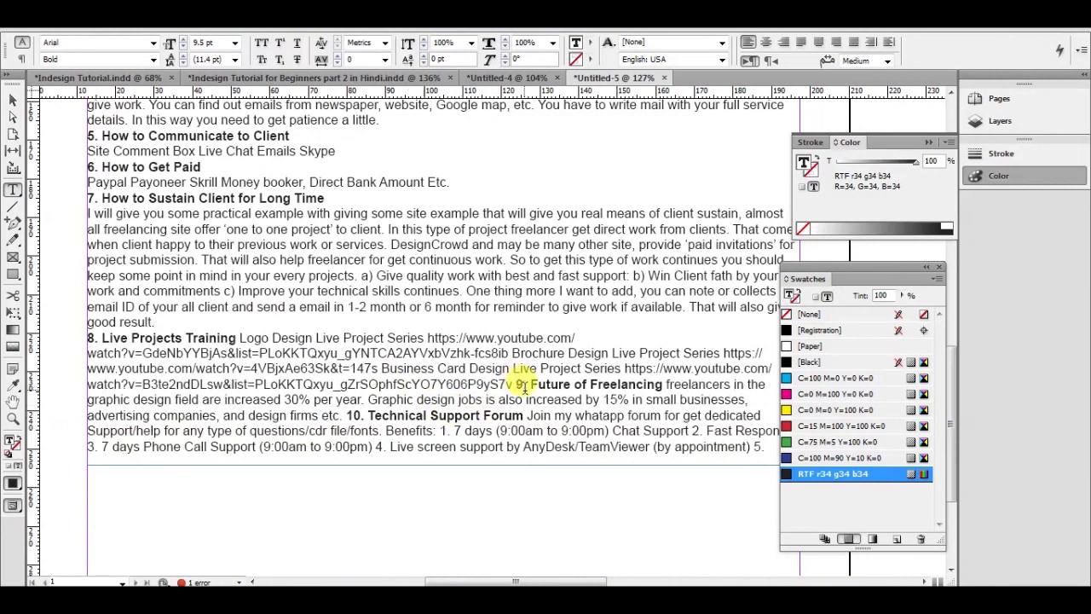
{"action": "left_click", "coordinate": [518, 383]}
{"action": "key", "text": "Return"}
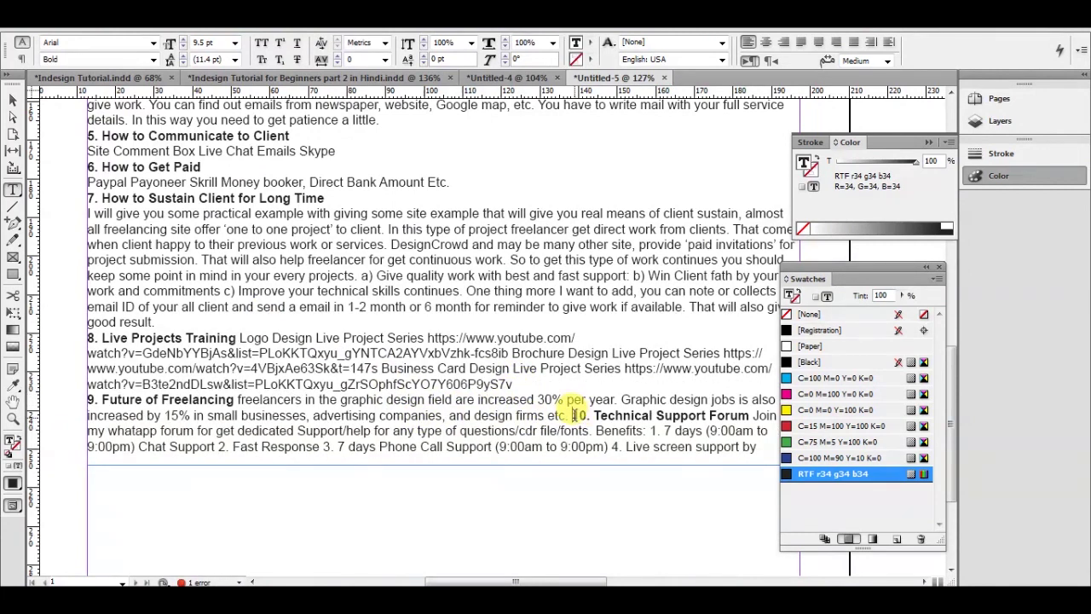
{"action": "left_click", "coordinate": [576, 416]}
{"action": "key", "text": "Return"}
Separate headings 9 and 8 from the text that follows them with line breaks
{"action": "left_click", "coordinate": [236, 399]}
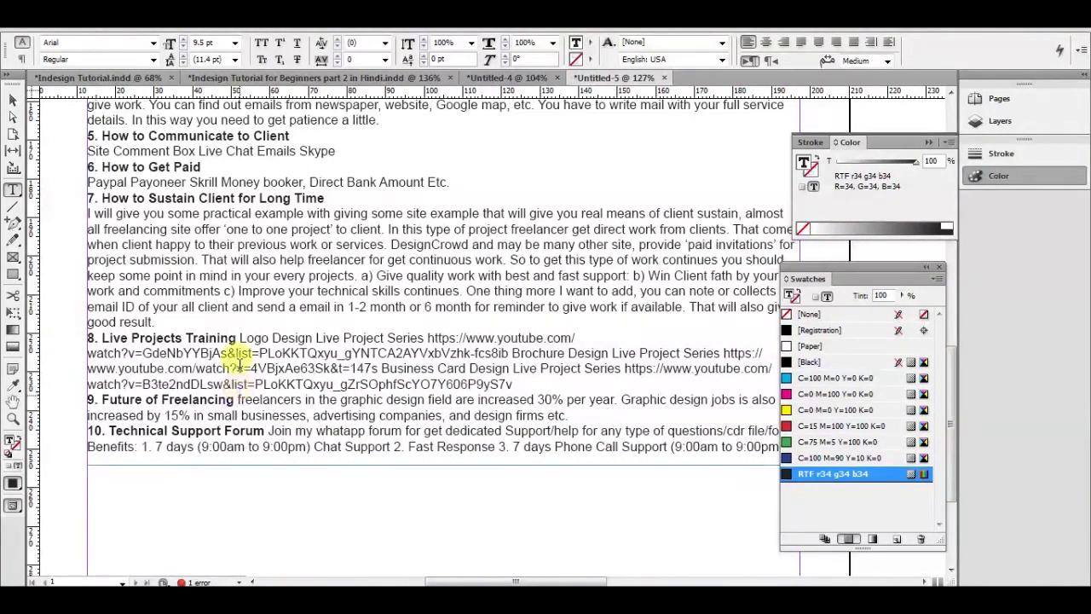
{"action": "key", "text": "Return"}
{"action": "left_click", "coordinate": [237, 340]}
{"action": "key", "text": "Return"}
Extend the body text frame down to the page's lower margin and move the text after heading 10 onto a new line
{"action": "scroll", "coordinate": [256, 433], "scroll_direction": "down", "scroll_amount": 2}
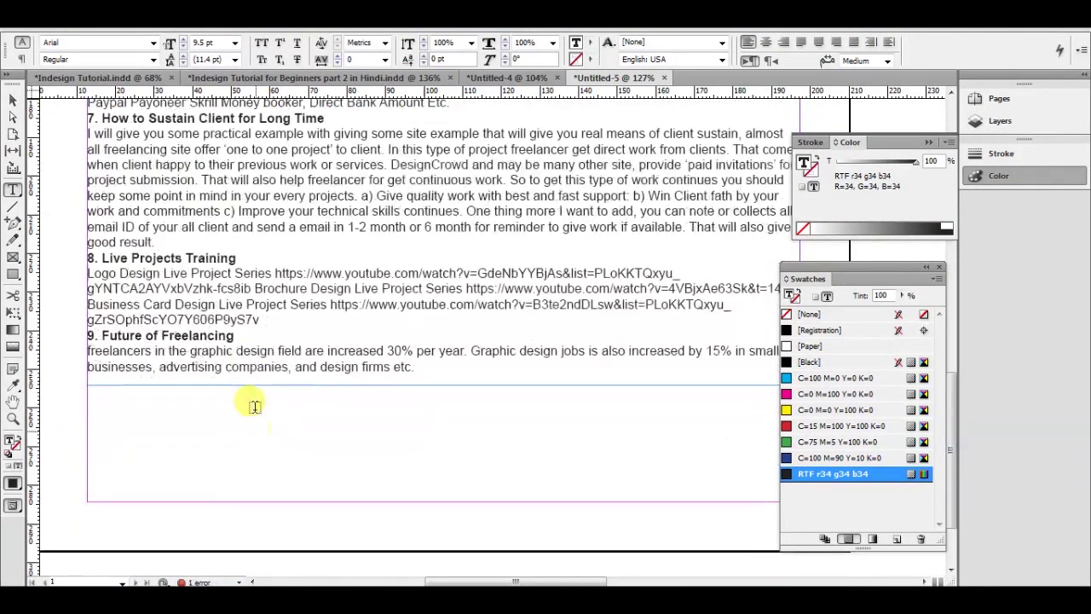
{"action": "left_click", "coordinate": [13, 100]}
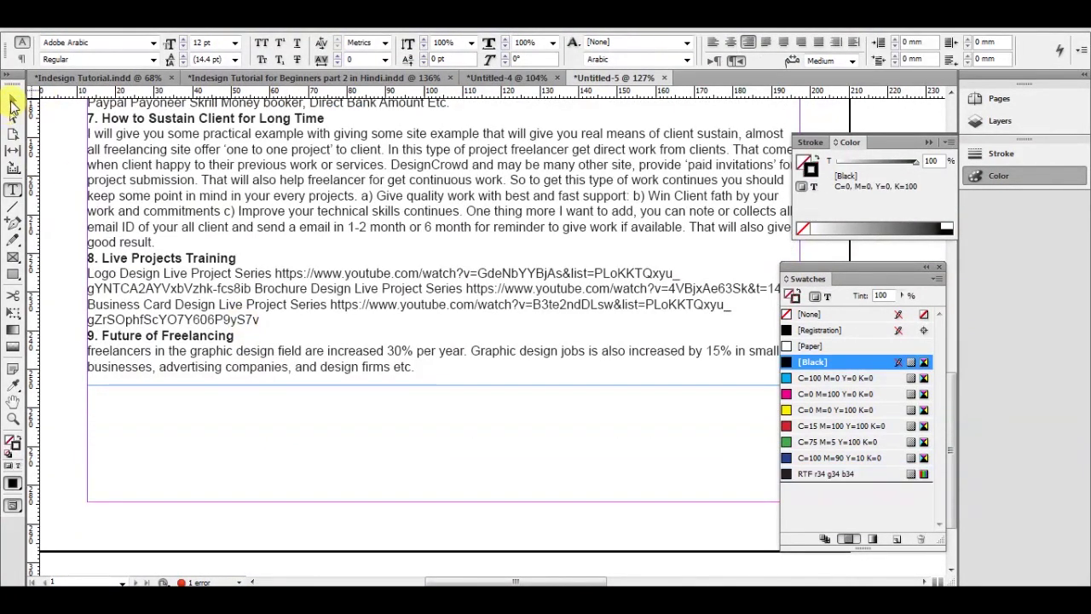
{"action": "left_click", "coordinate": [461, 409]}
{"action": "left_click_drag", "start_coordinate": [442, 387], "coordinate": [426, 499]}
{"action": "double_click", "coordinate": [273, 373]}
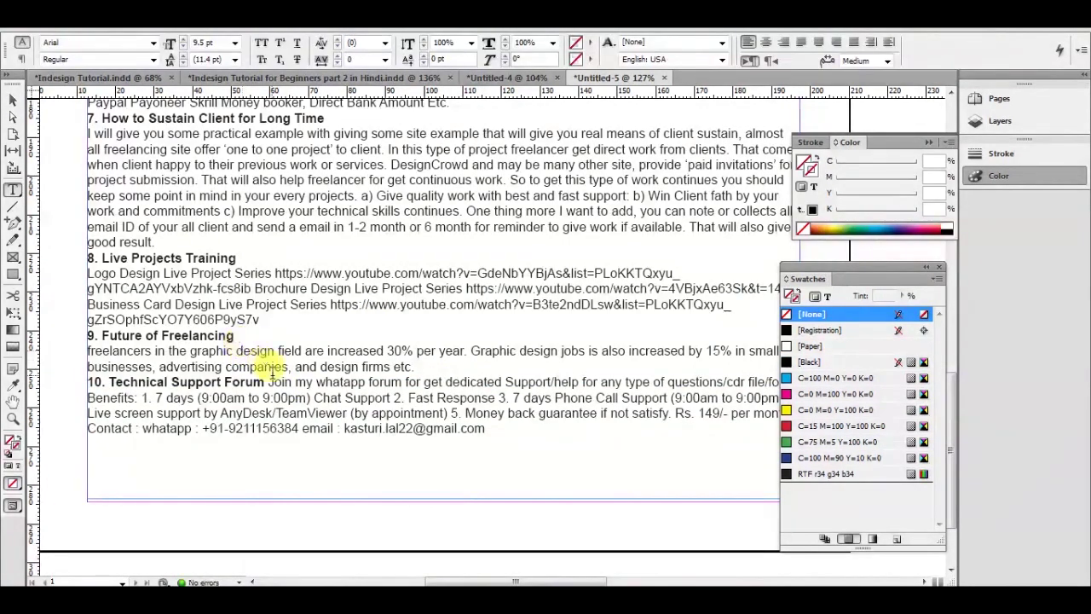
{"action": "key", "text": "Return"}
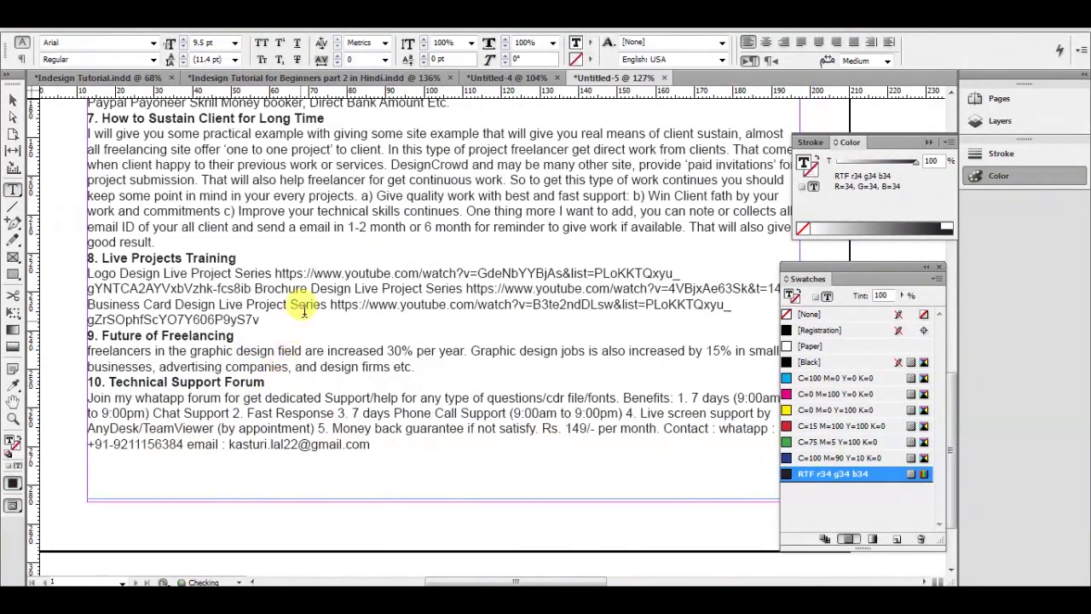
Set the heading "1. Introduction, Required Skills" to 12 pt and colour it with the red C=15 M=100 Y=100 K=0 swatch
{"action": "scroll", "coordinate": [299, 305], "scroll_direction": "up", "scroll_amount": 10}
{"action": "scroll", "coordinate": [303, 309], "scroll_direction": "up", "scroll_amount": 4}
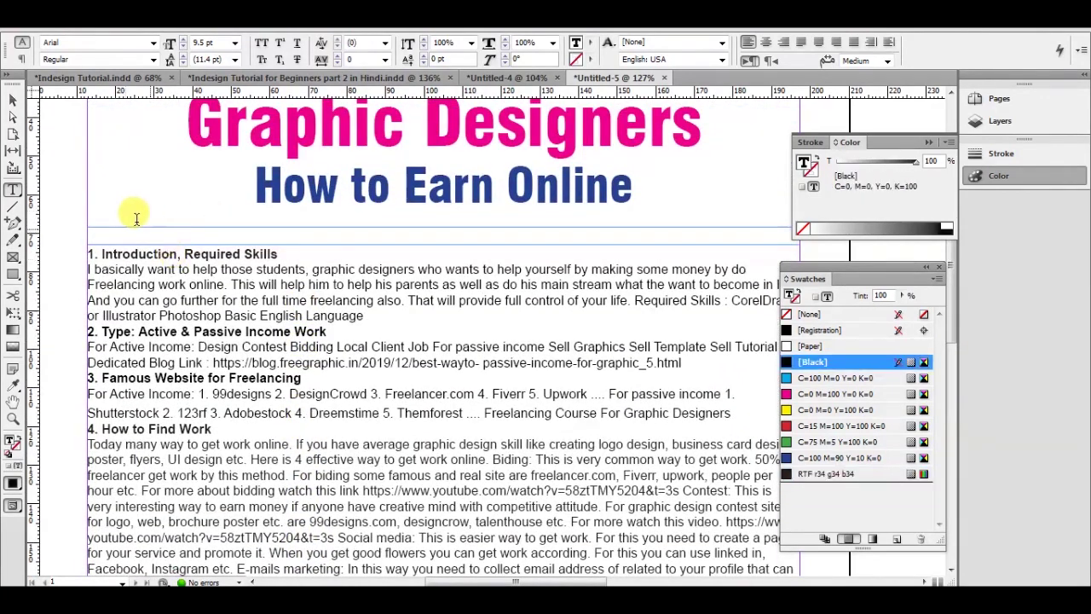
{"action": "left_click", "coordinate": [13, 100]}
{"action": "left_click", "coordinate": [197, 268]}
{"action": "scroll", "coordinate": [179, 255], "scroll_direction": "down", "scroll_amount": 1}
{"action": "double_click", "coordinate": [169, 243]}
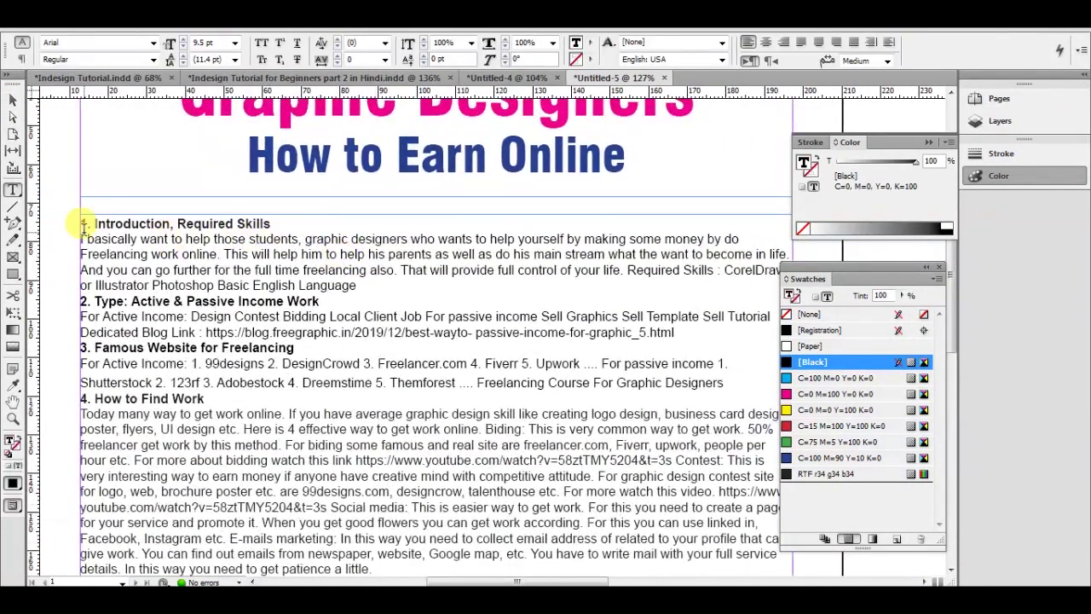
{"action": "left_click_drag", "start_coordinate": [78, 223], "coordinate": [275, 224]}
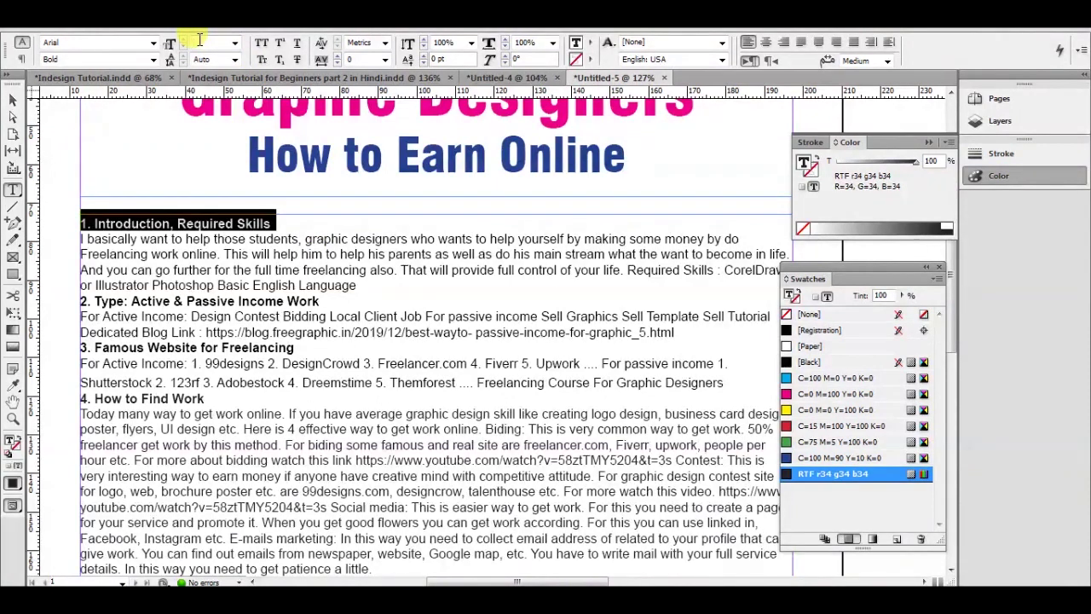
{"action": "type", "text": "14"}
{"action": "key", "text": "Return"}
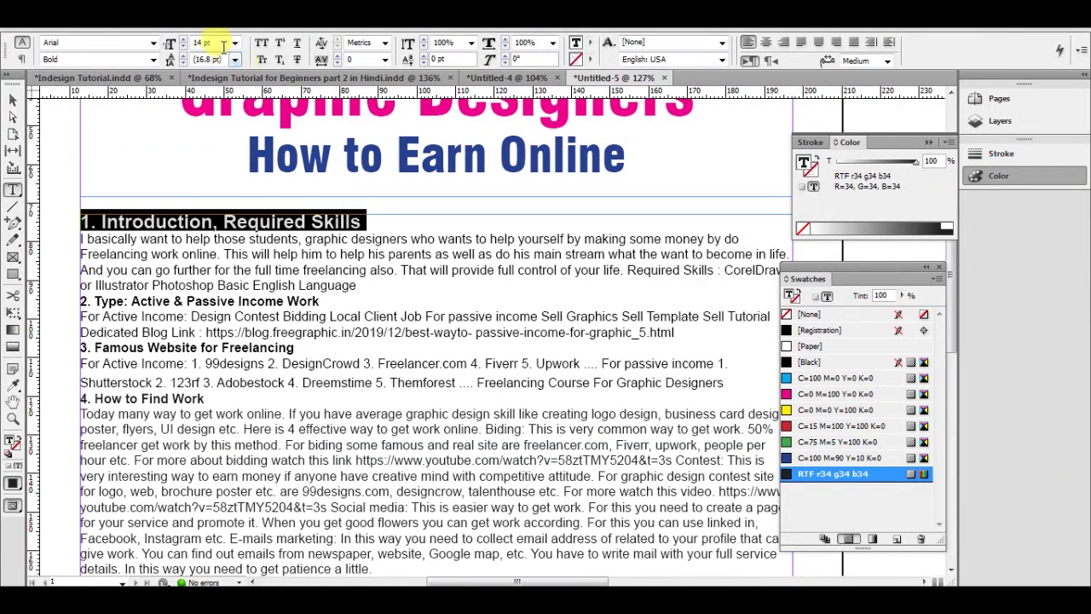
{"action": "type", "text": "12"}
{"action": "key", "text": "Return"}
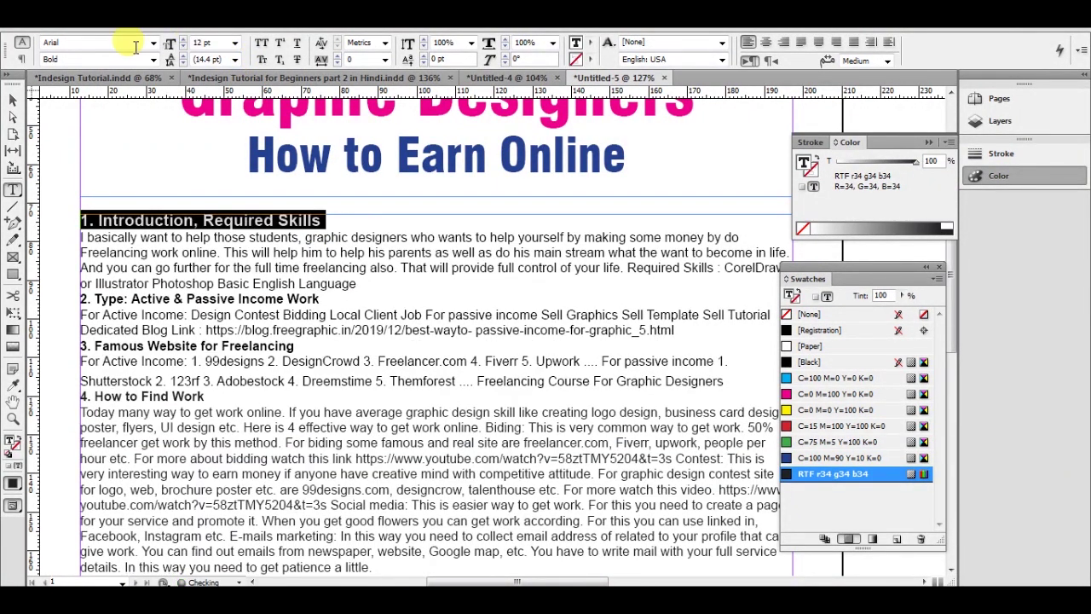
{"action": "left_click", "coordinate": [802, 426]}
{"action": "left_click", "coordinate": [315, 243]}
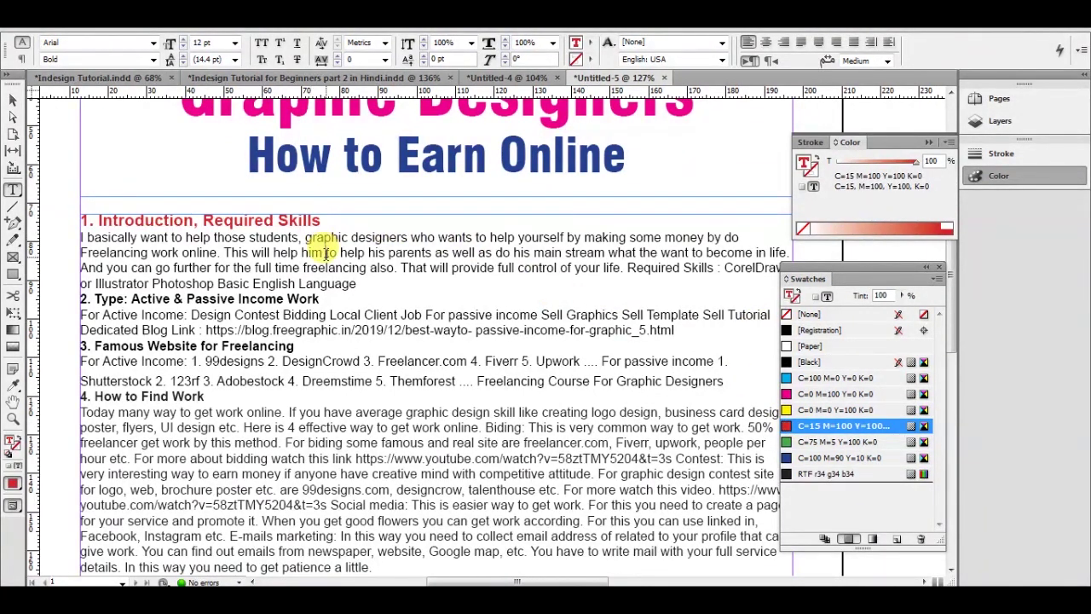
Create a paragraph style from the red heading's formatting, apply it to that heading and name the style Subheading
{"action": "left_click_drag", "start_coordinate": [255, 220], "coordinate": [306, 220]}
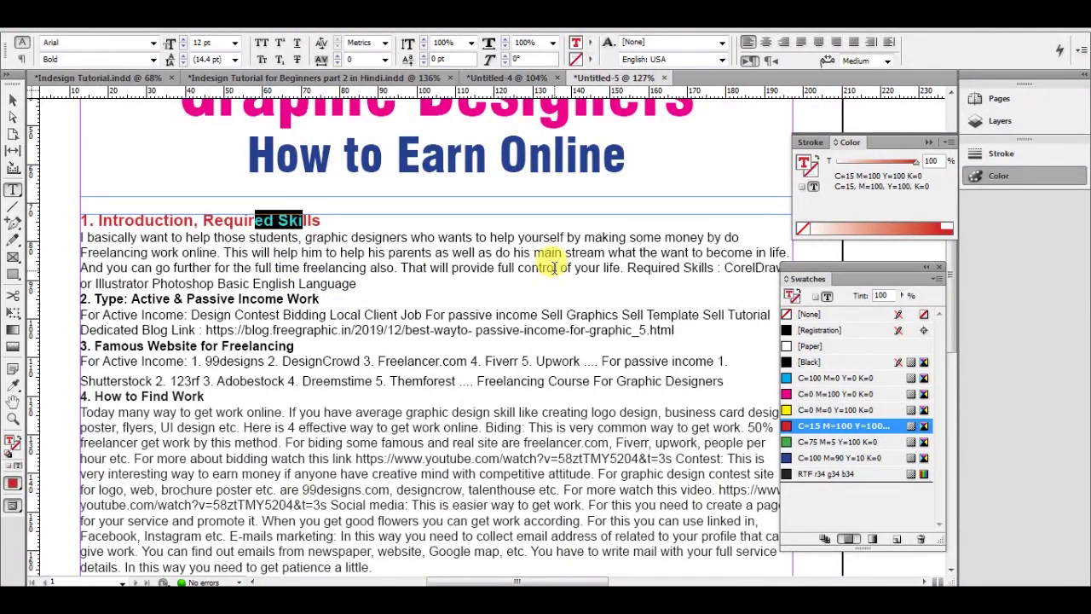
{"action": "key", "text": "F11"}
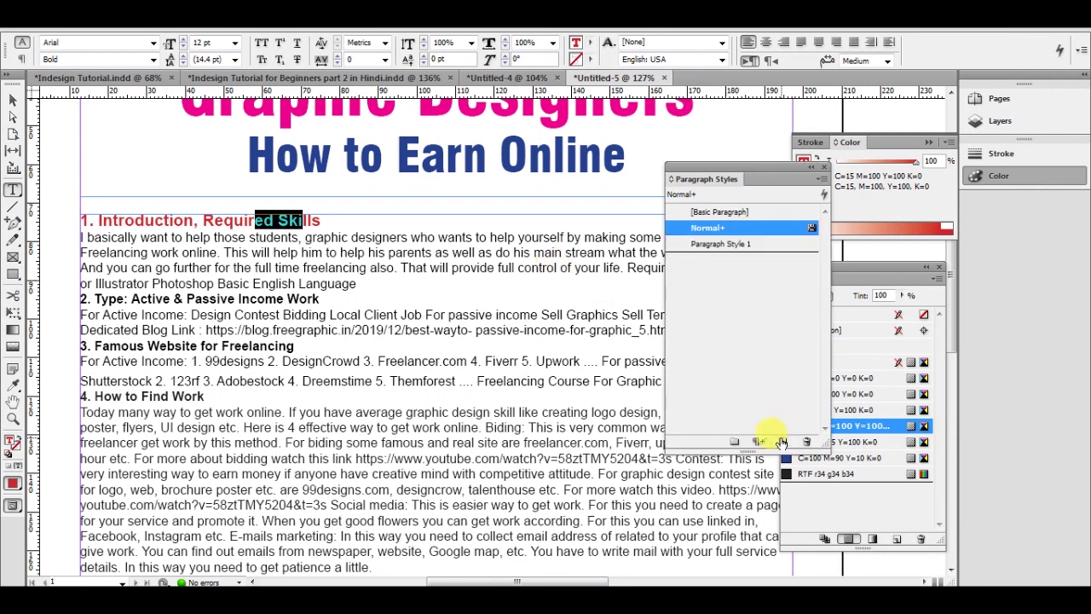
{"action": "left_click", "coordinate": [723, 244]}
{"action": "left_click", "coordinate": [731, 245]}
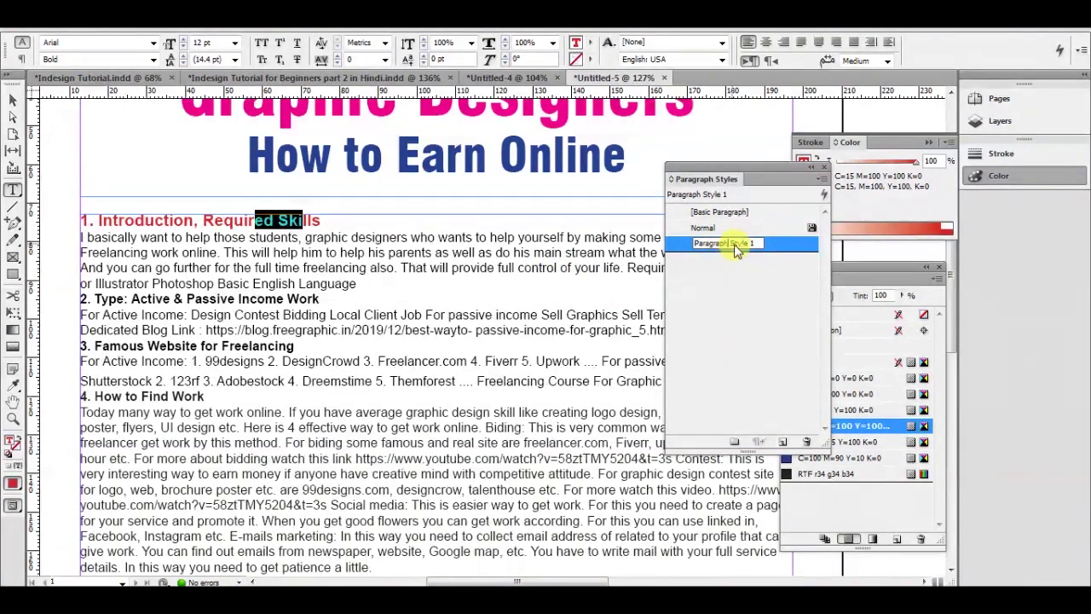
{"action": "key", "text": "Return"}
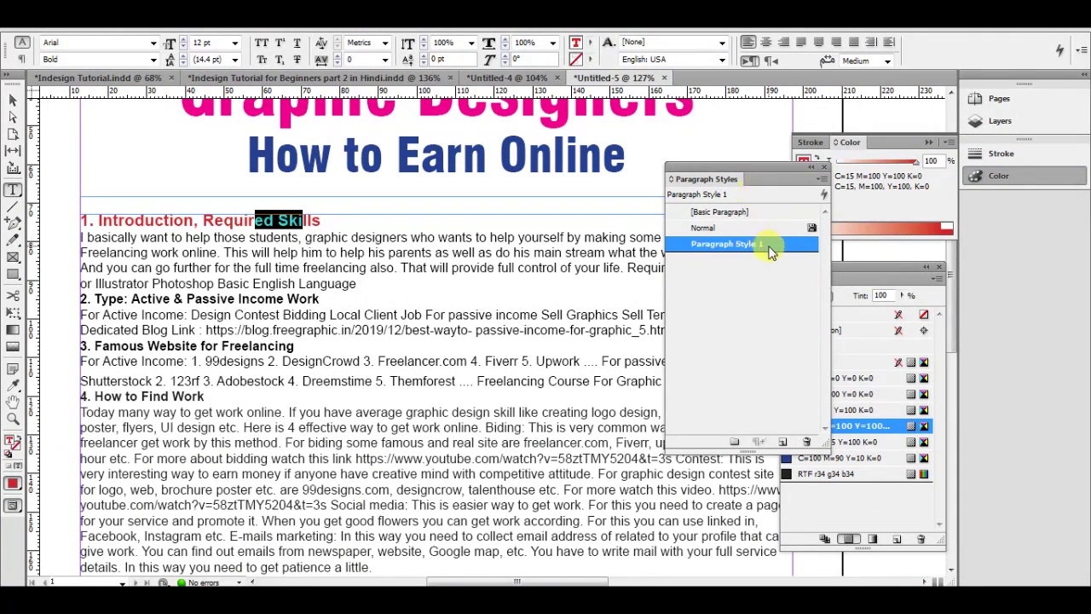
{"action": "double_click", "coordinate": [770, 251]}
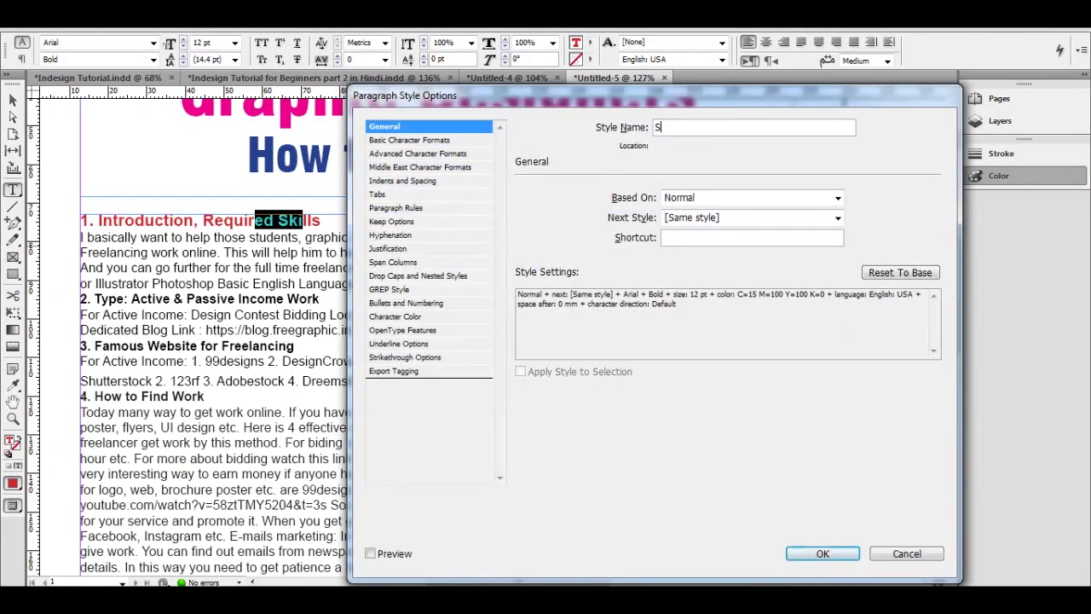
{"action": "type", "text": "Subheading"}
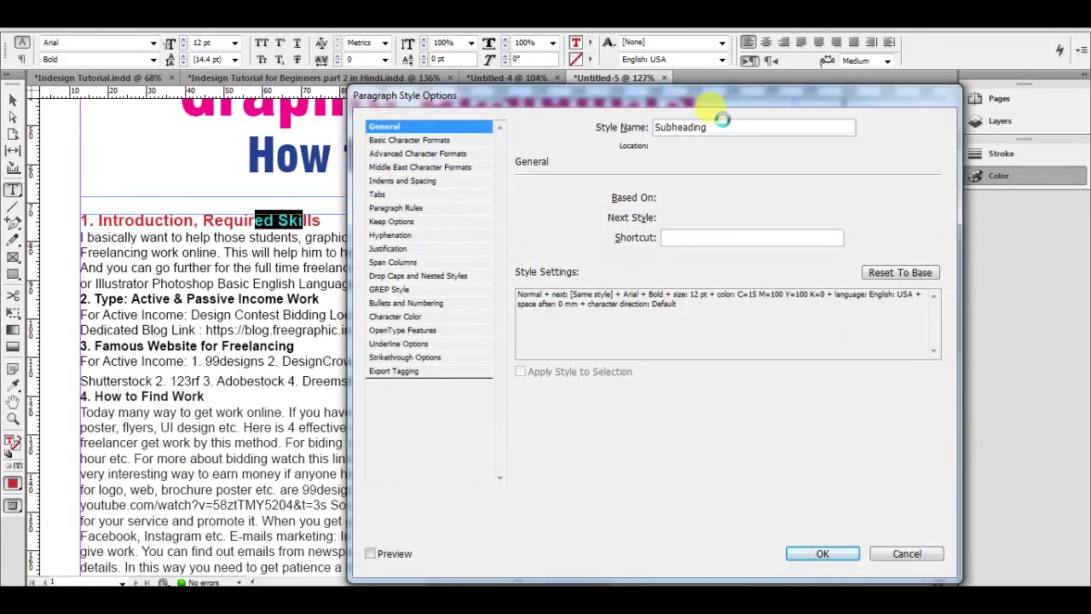
Save the new Subheading paragraph style
{"action": "key", "text": "Return"}
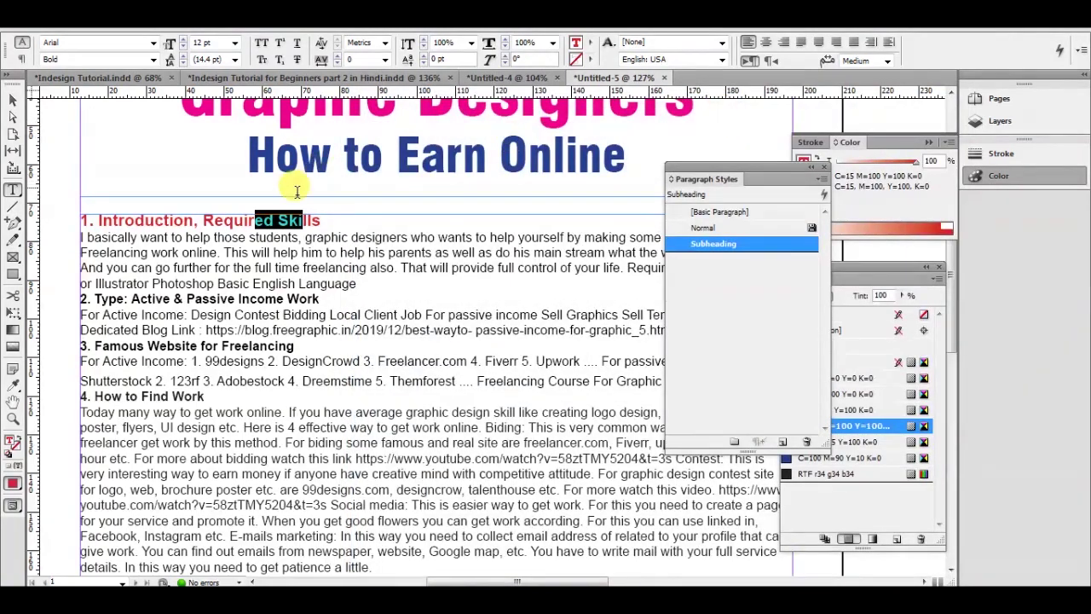
{"action": "left_click", "coordinate": [321, 254]}
{"action": "key", "text": "ctrl+a"}
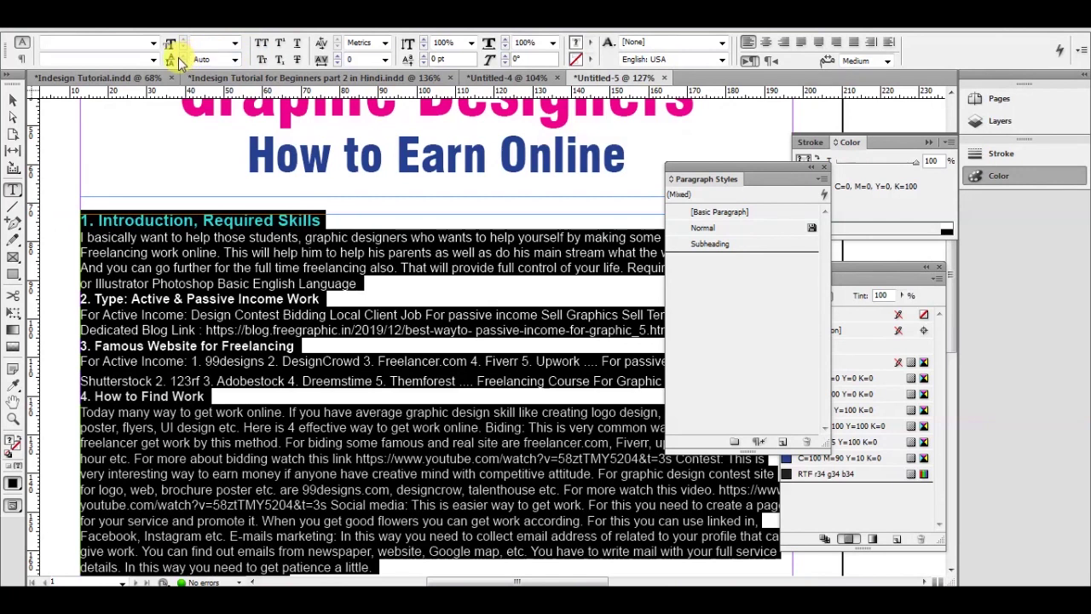
{"action": "left_click", "coordinate": [266, 267]}
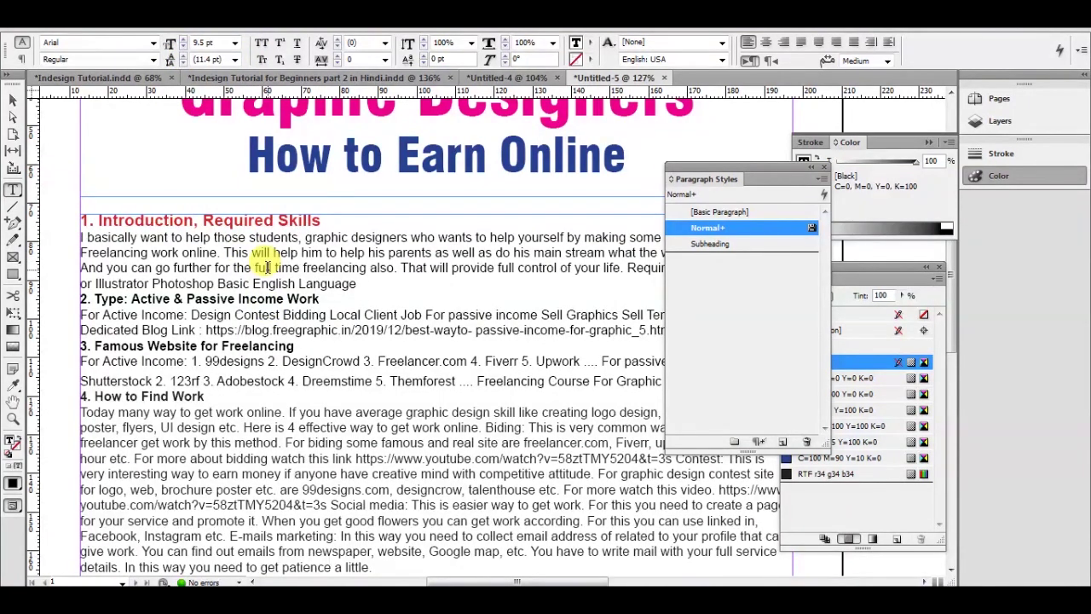
{"action": "left_click_drag", "start_coordinate": [287, 215], "coordinate": [302, 379]}
Set the leading in the Subheading paragraph style's basic character formats to 18 pt
{"action": "left_click", "coordinate": [303, 220]}
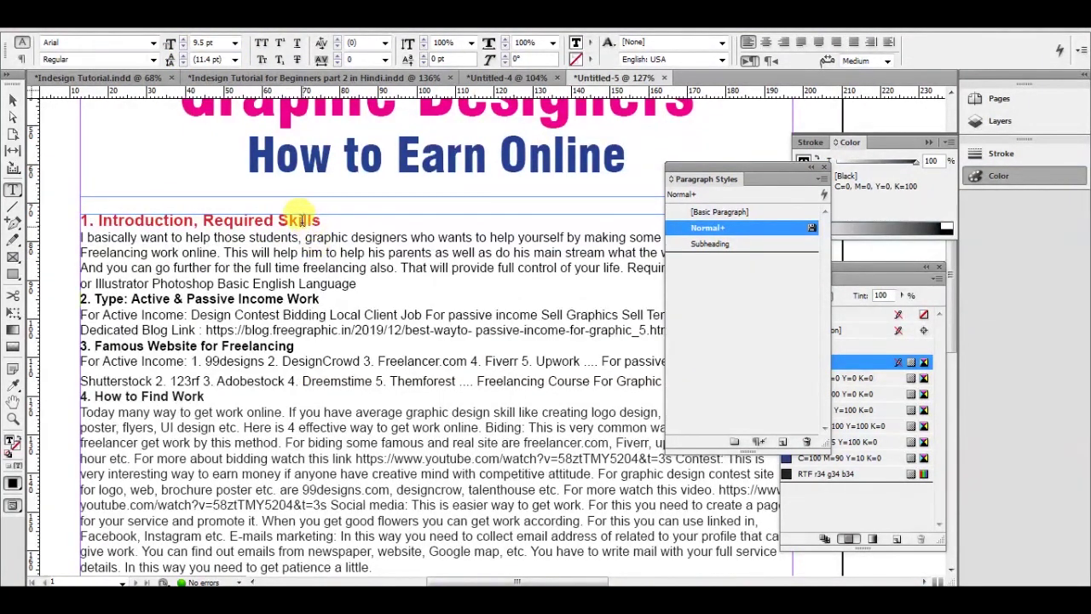
{"action": "left_click", "coordinate": [714, 243]}
{"action": "double_click", "coordinate": [764, 243]}
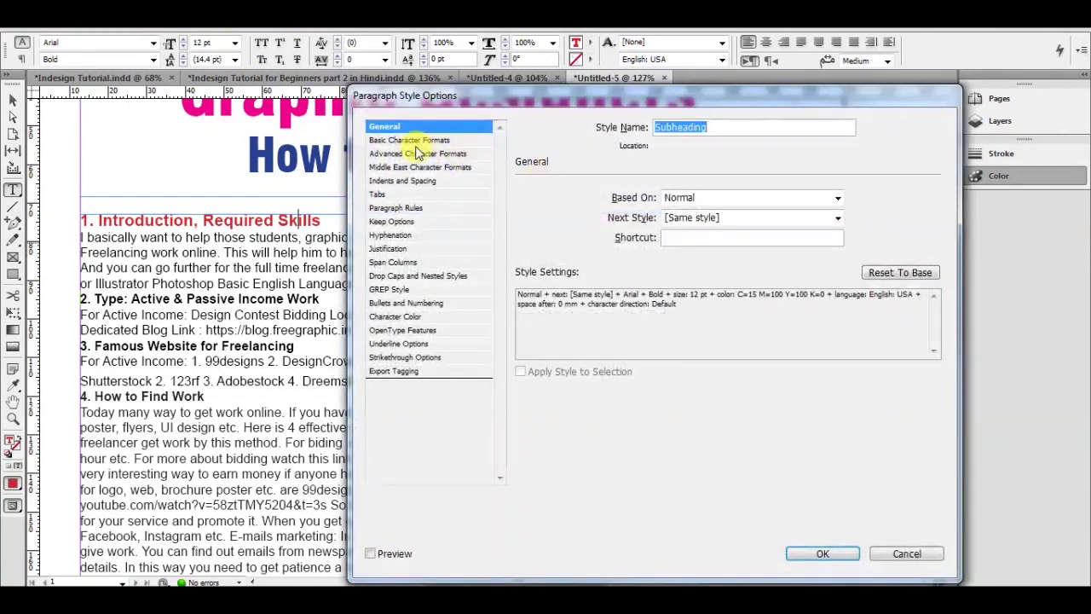
{"action": "left_click", "coordinate": [420, 182]}
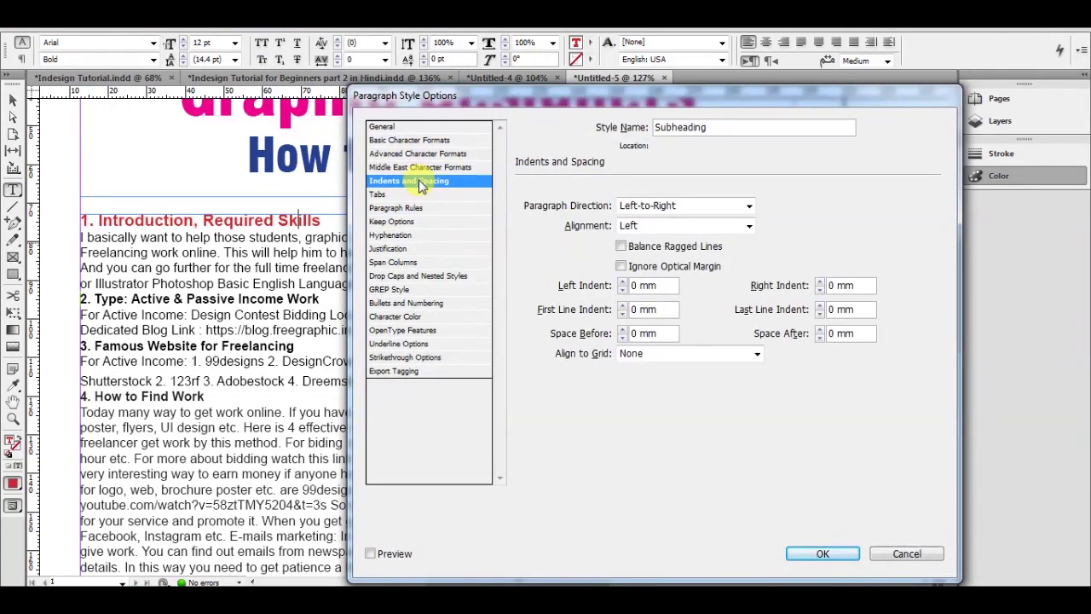
{"action": "left_click", "coordinate": [421, 167]}
{"action": "left_click", "coordinate": [422, 141]}
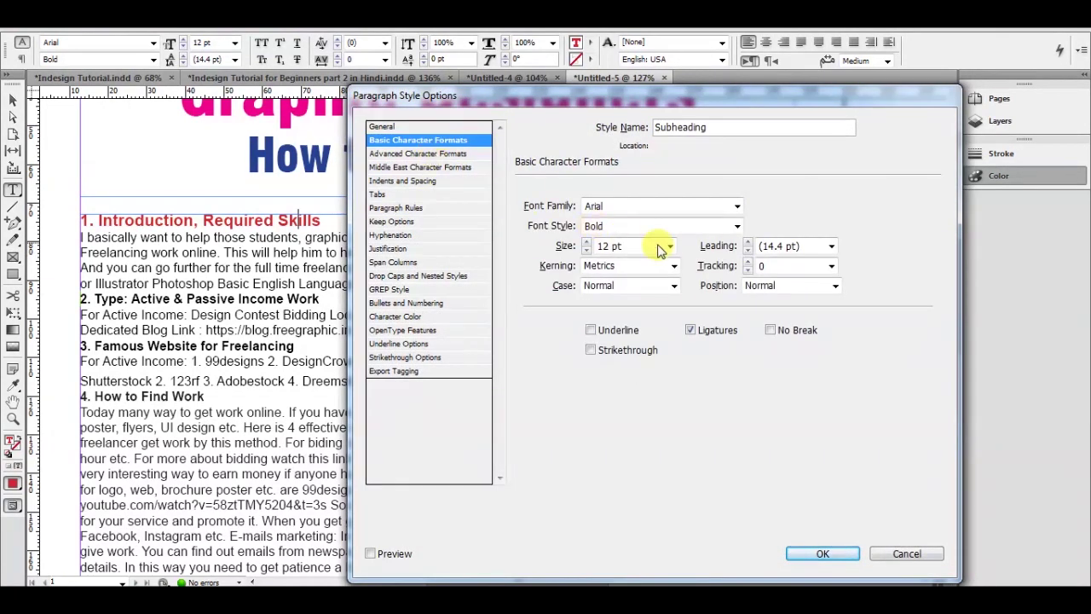
{"action": "left_click", "coordinate": [831, 248]}
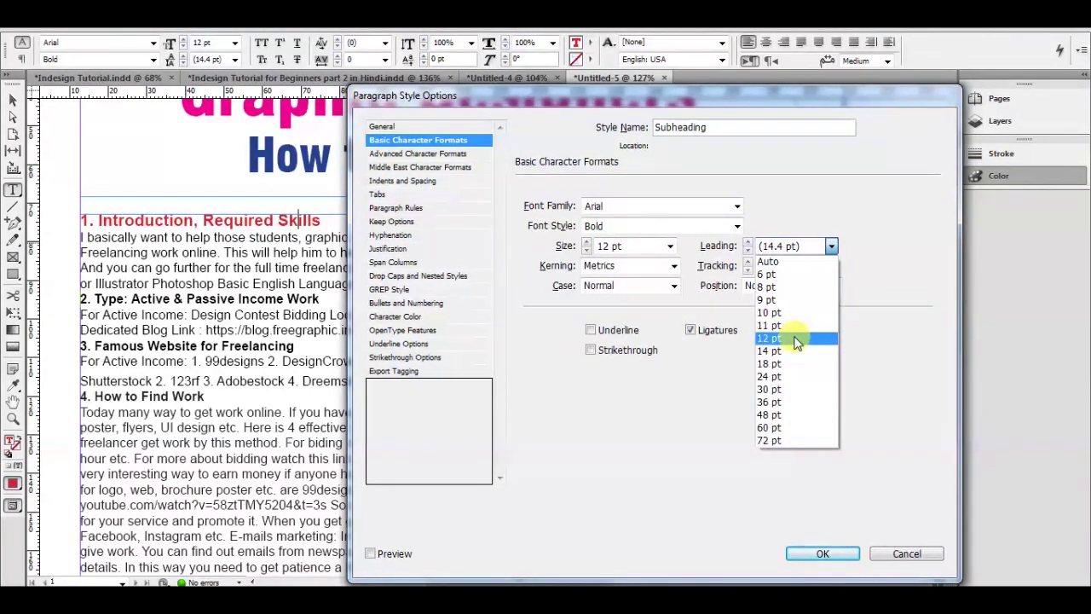
{"action": "left_click", "coordinate": [788, 364]}
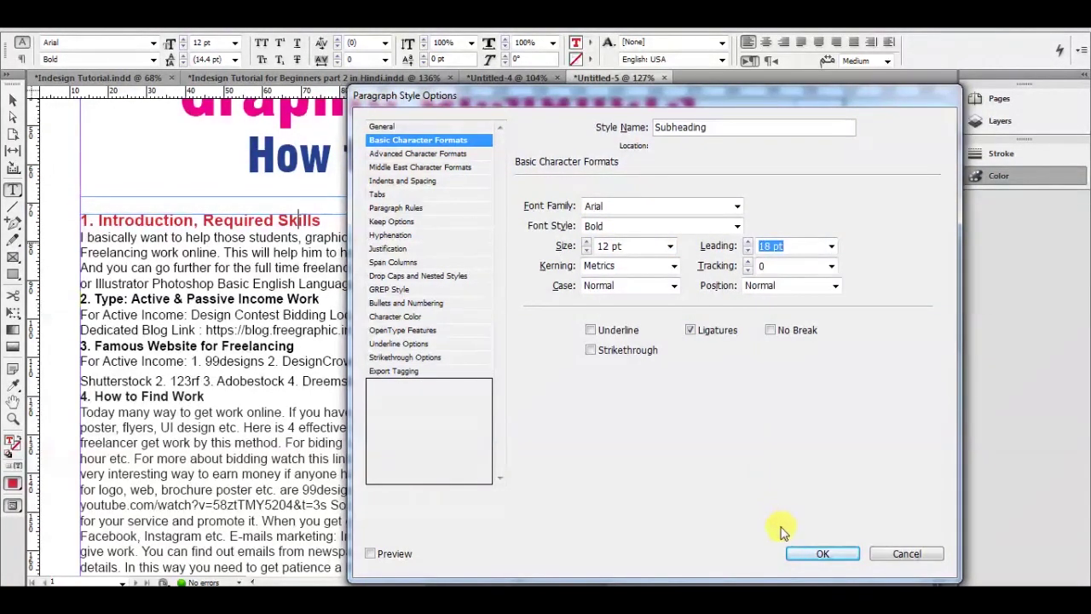
{"action": "left_click", "coordinate": [806, 554]}
Apply the Subheading paragraph style to the heading "2. Type: Active & Passive Income Work"
{"action": "left_click", "coordinate": [264, 220]}
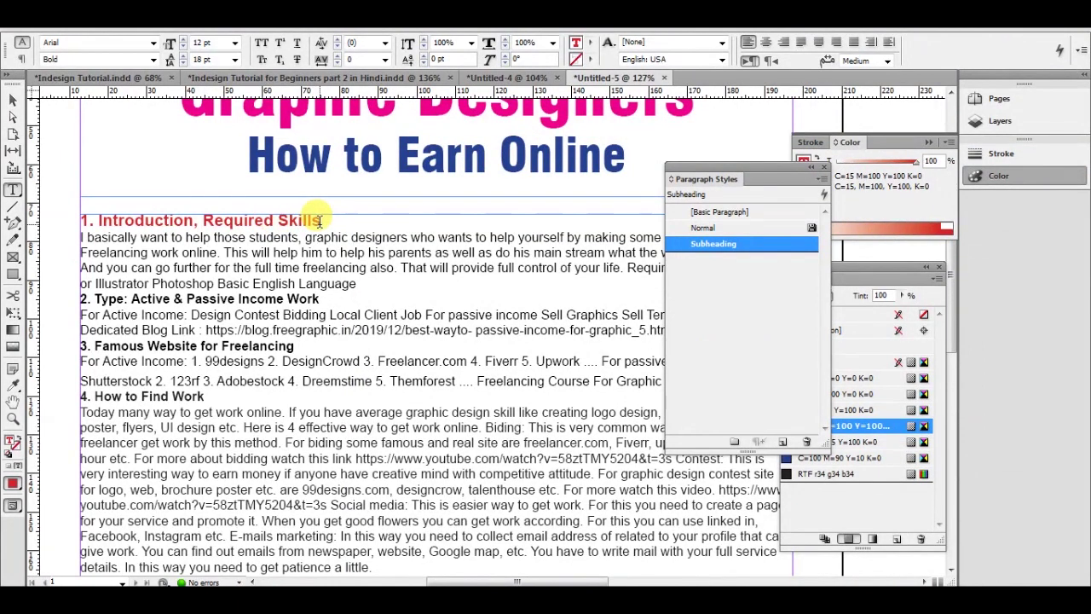
{"action": "left_click", "coordinate": [276, 299]}
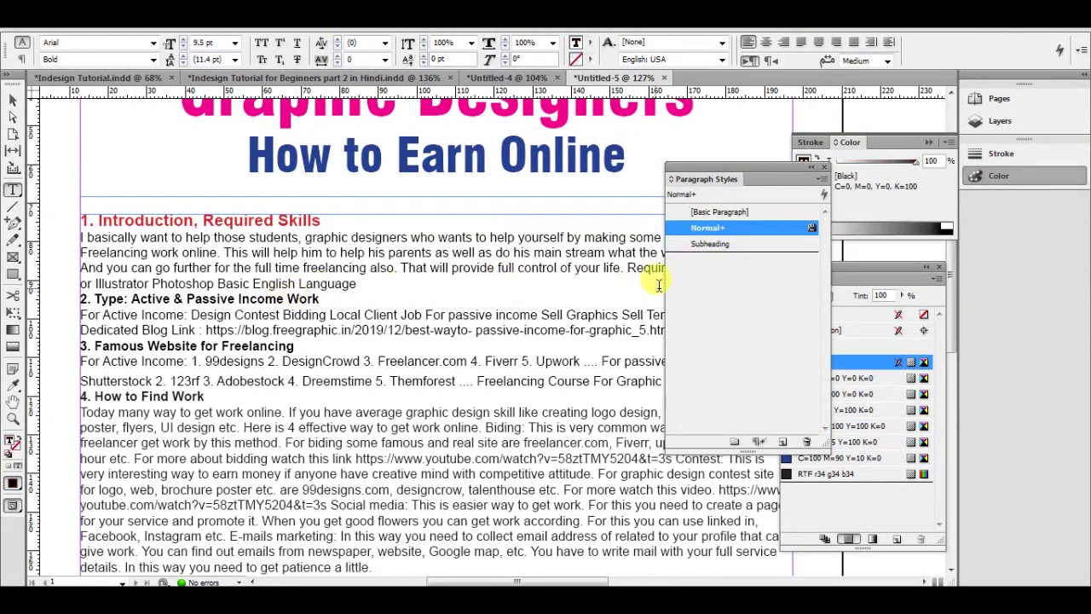
{"action": "left_click", "coordinate": [722, 245]}
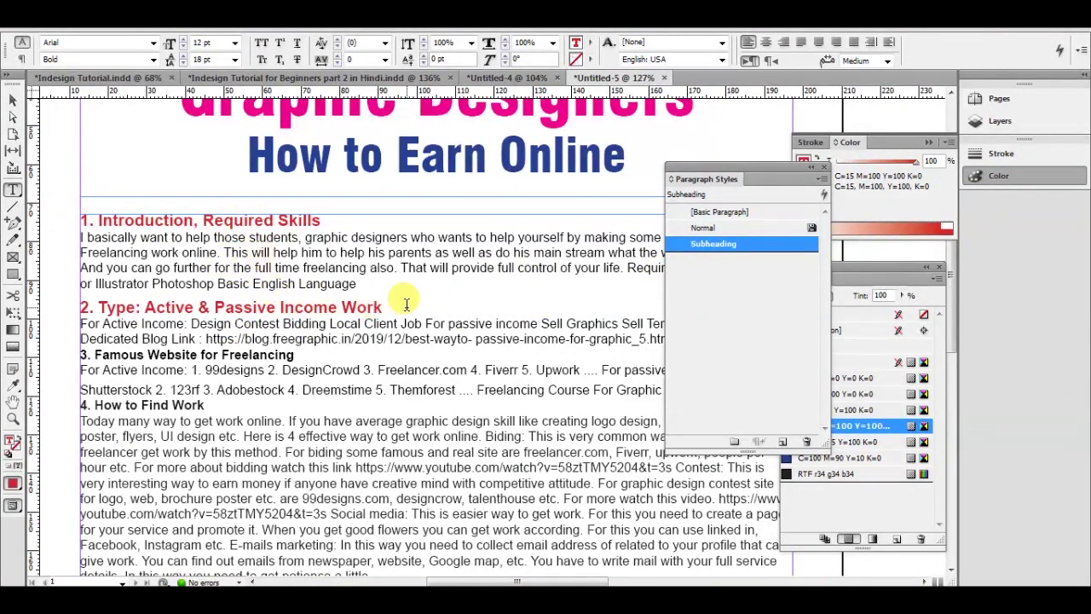
Assign Ctrl+Num 1 as the shortcut of the Subheading paragraph style
{"action": "double_click", "coordinate": [765, 250]}
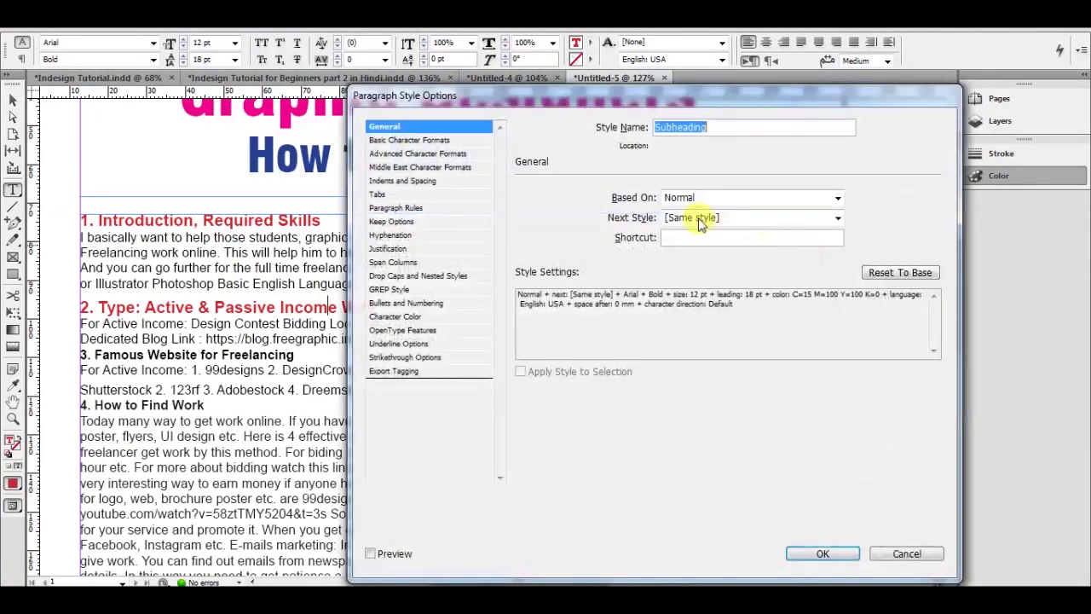
{"action": "left_click", "coordinate": [700, 237]}
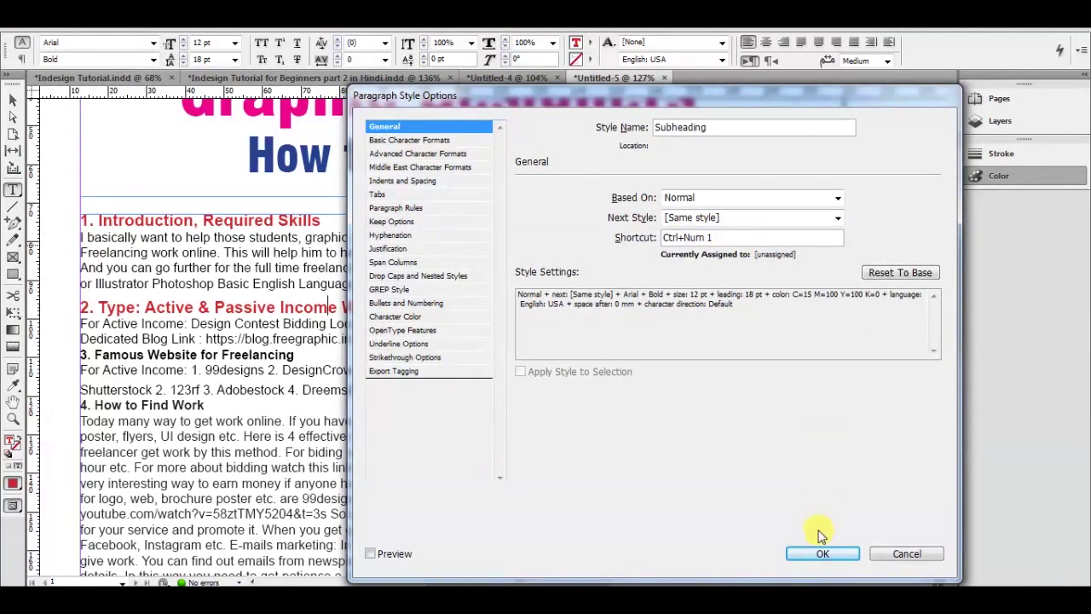
{"action": "left_click", "coordinate": [823, 554]}
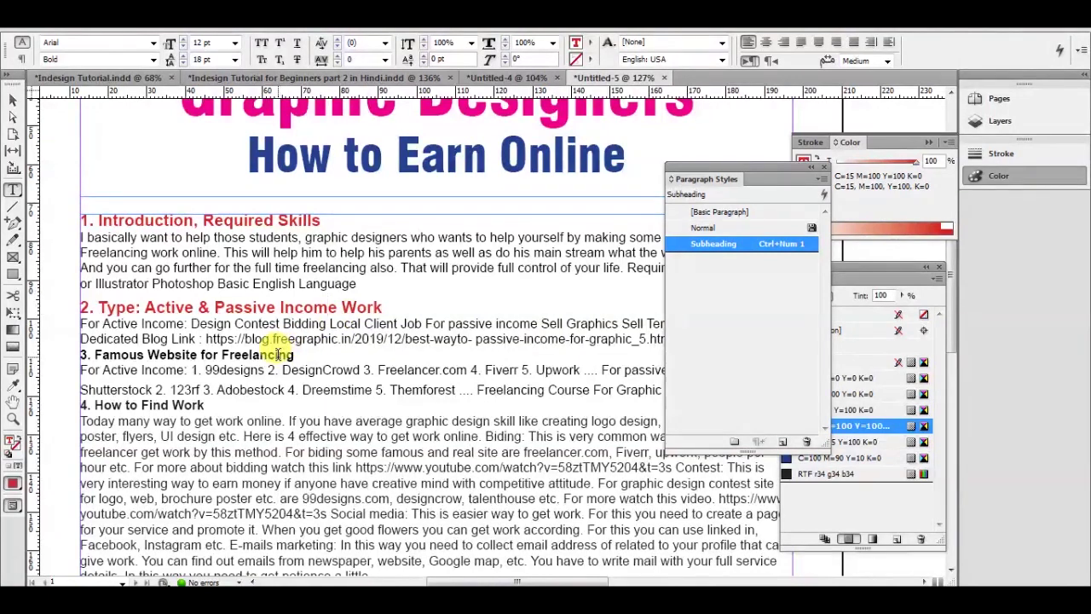
Apply the Subheading paragraph style to headings 3 to 6, from "Famous Website for Freelancing" to "How to Get Paid"
{"action": "left_click", "coordinate": [347, 333]}
{"action": "key", "text": "ctrl+KP_1"}
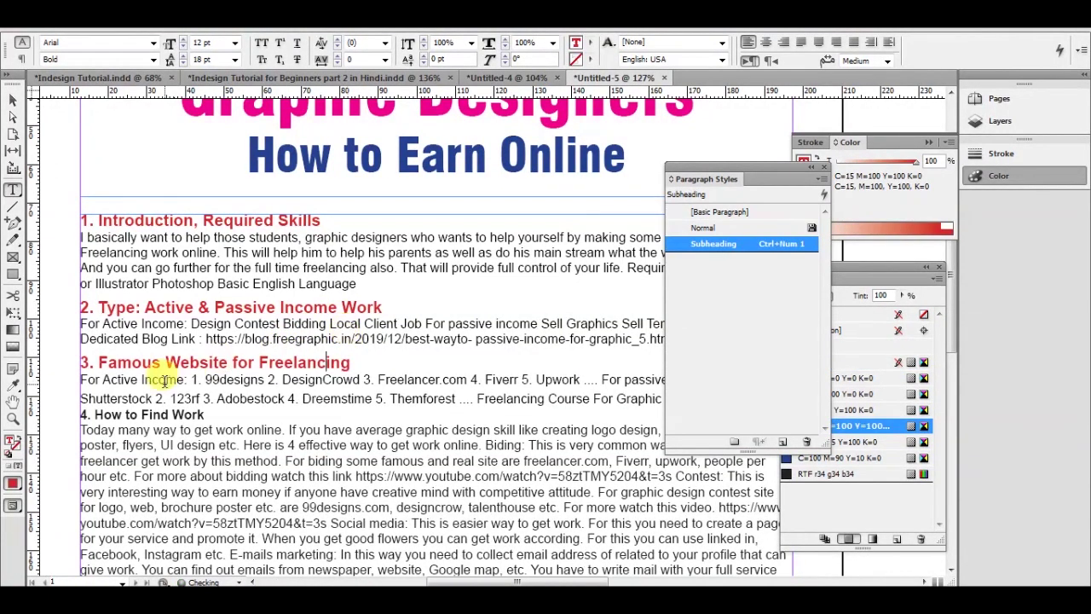
{"action": "left_click", "coordinate": [149, 414]}
{"action": "key", "text": "ctrl+KP_1"}
{"action": "scroll", "coordinate": [149, 410], "scroll_direction": "down", "scroll_amount": 5}
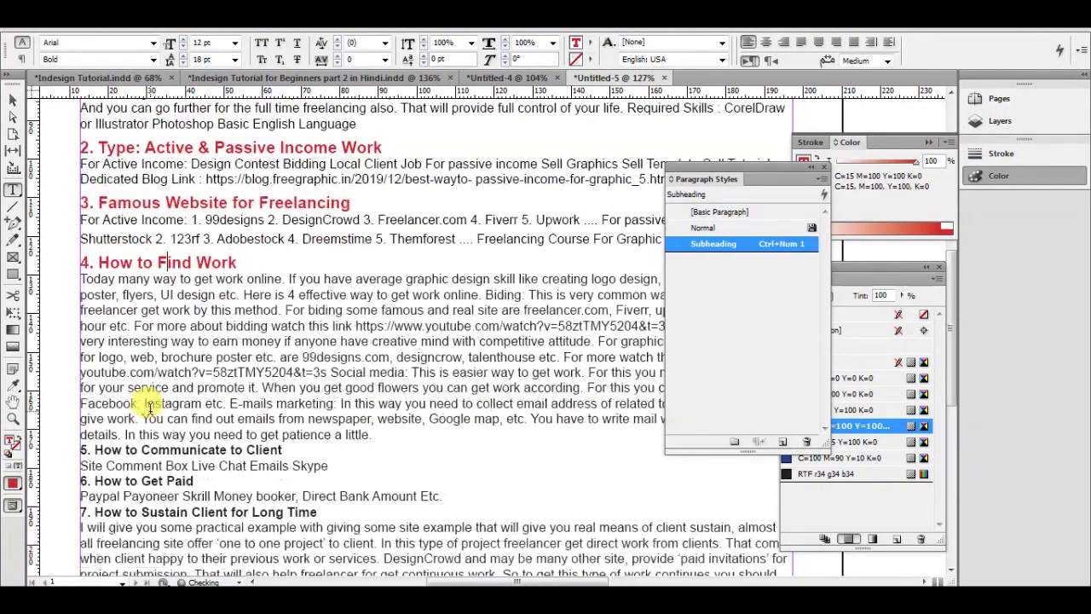
{"action": "left_click", "coordinate": [149, 365]}
{"action": "key", "text": "ctrl+KP_1"}
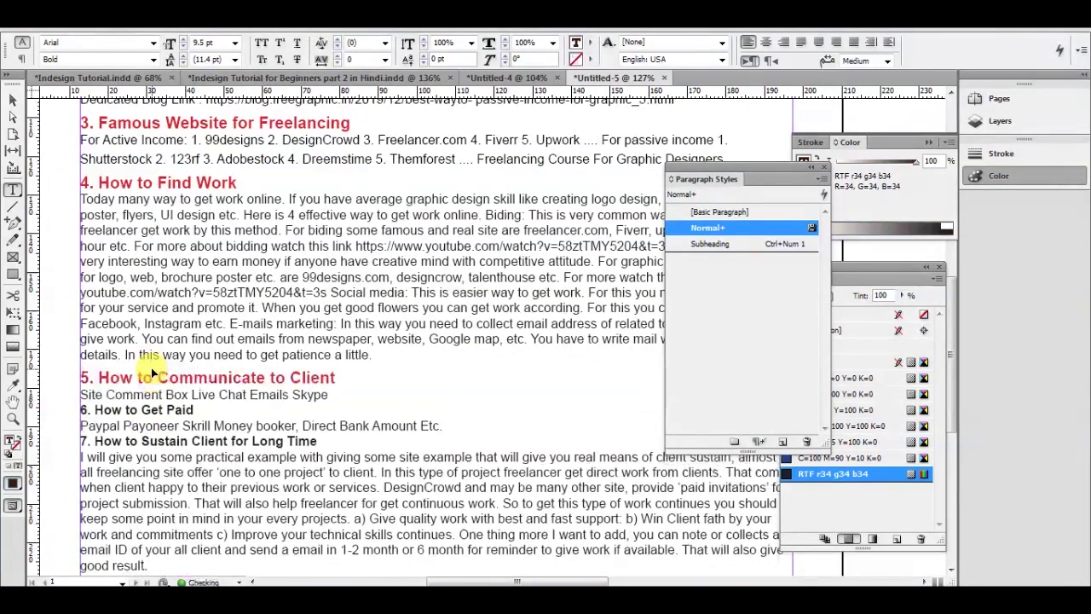
{"action": "scroll", "coordinate": [149, 365], "scroll_direction": "down", "scroll_amount": 2}
{"action": "left_click", "coordinate": [149, 331]}
{"action": "key", "text": "ctrl+KP_1"}
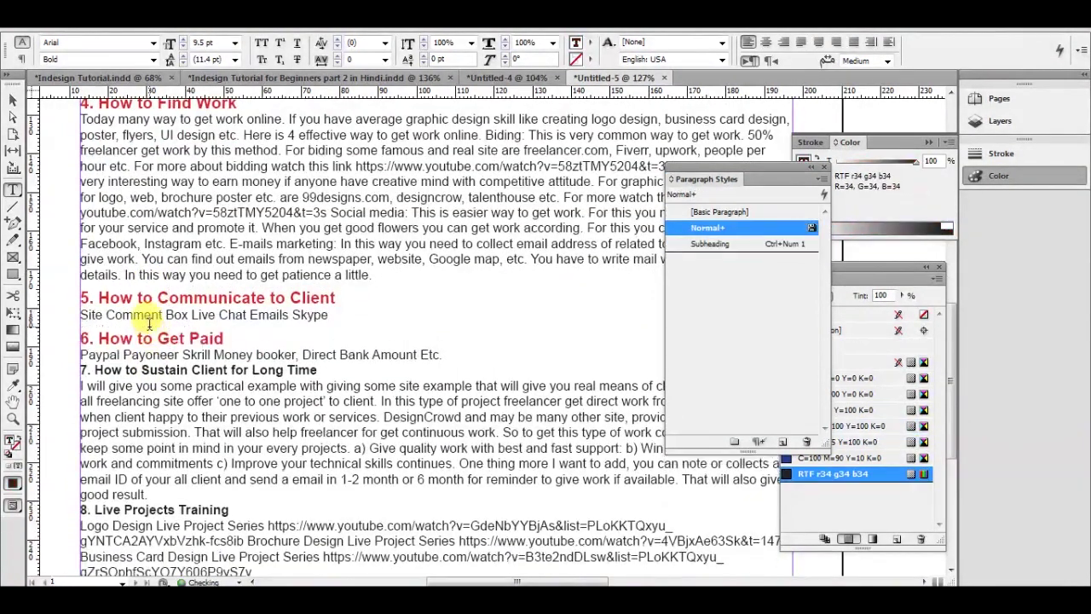
Apply the Subheading paragraph style to headings 7 to 10, from "How to Sustain Client for Long Time" to "Technical Support Forum"
{"action": "scroll", "coordinate": [179, 344], "scroll_direction": "down", "scroll_amount": 1}
{"action": "left_click", "coordinate": [180, 335]}
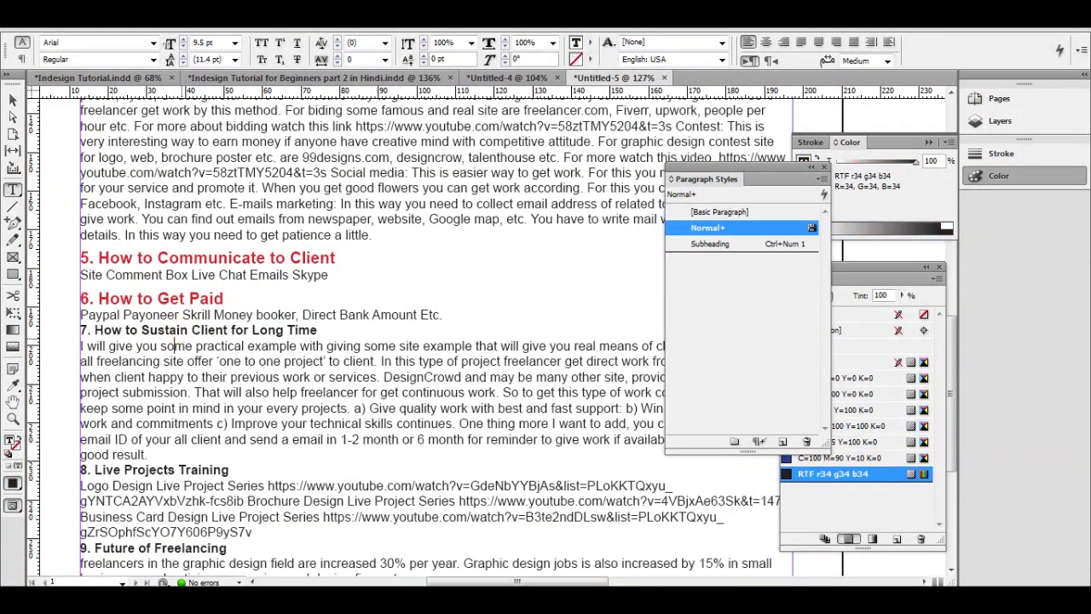
{"action": "key", "text": "ctrl+KP_1"}
{"action": "scroll", "coordinate": [169, 329], "scroll_direction": "down", "scroll_amount": 2}
{"action": "left_click", "coordinate": [152, 399]}
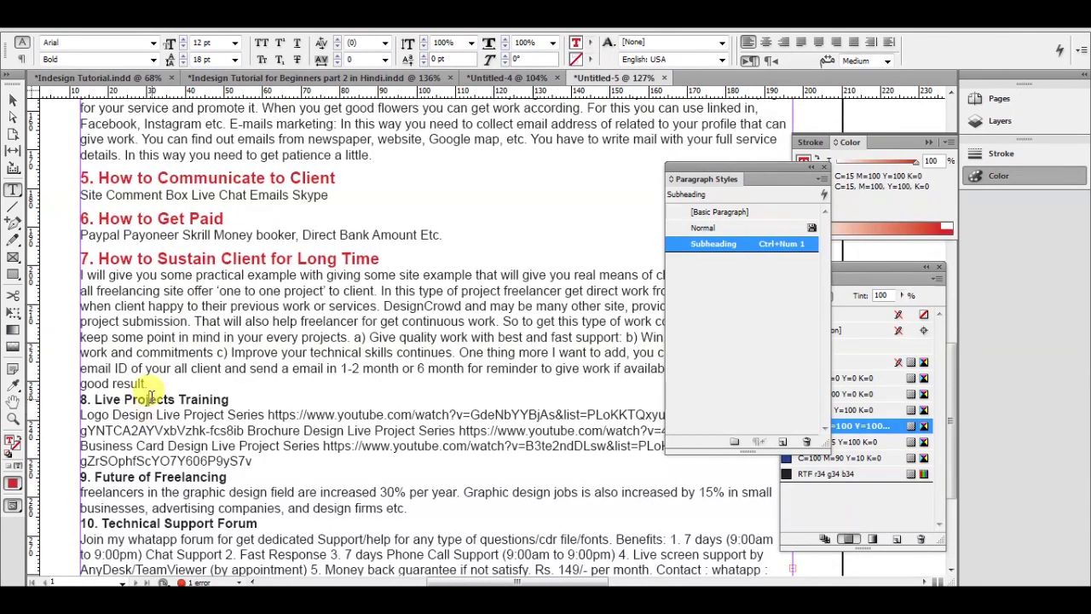
{"action": "key", "text": "ctrl+KP_1"}
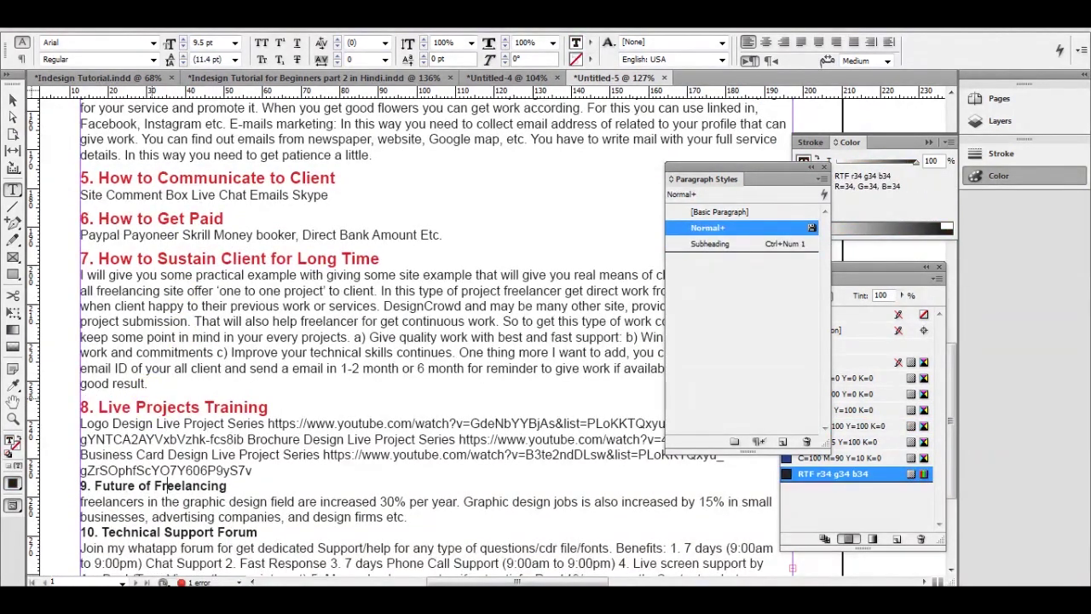
{"action": "key", "text": "ctrl+KP_1"}
{"action": "left_click", "coordinate": [188, 541]}
{"action": "key", "text": "ctrl+KP_1"}
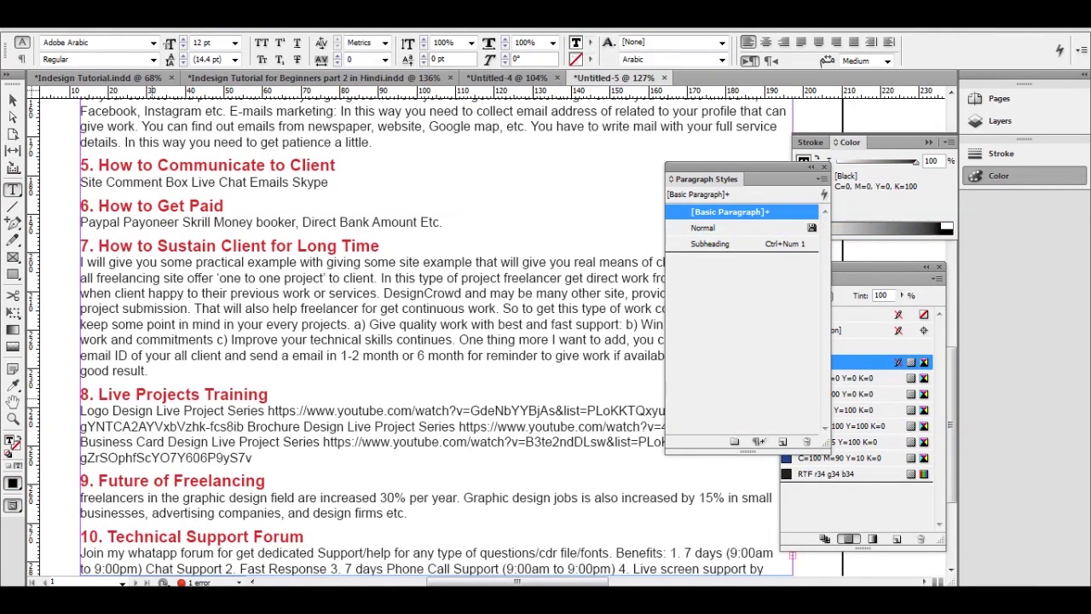
Reduce the magenta title "Freelancing Course for Graphic Designers" to 28 pt so that it fits on one line
{"action": "scroll", "coordinate": [196, 266], "scroll_direction": "down", "scroll_amount": 4}
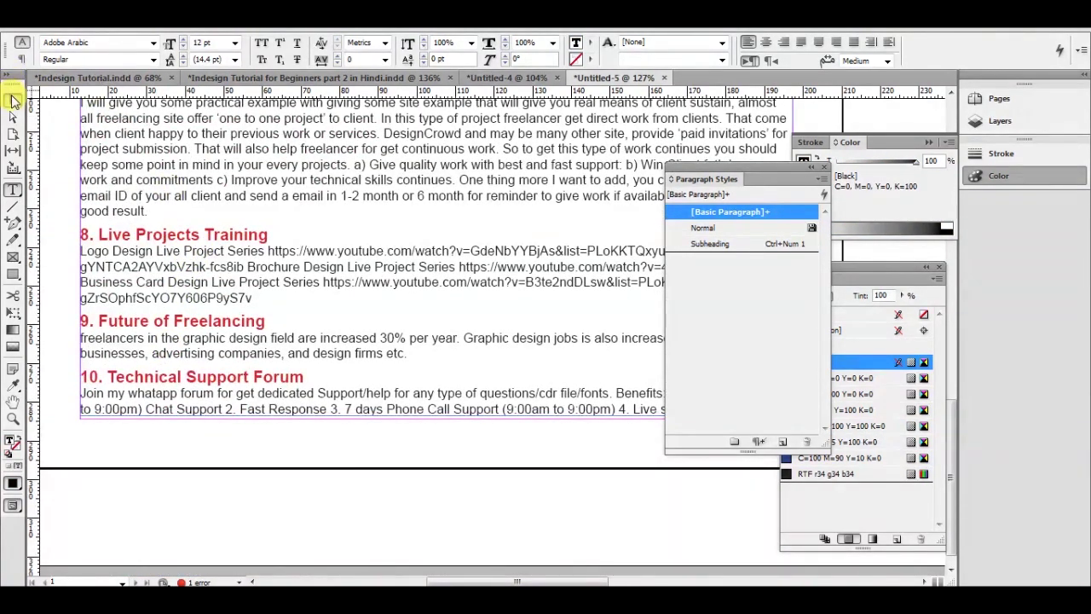
{"action": "left_click", "coordinate": [14, 101]}
{"action": "scroll", "coordinate": [360, 260], "scroll_direction": "up", "scroll_amount": 17}
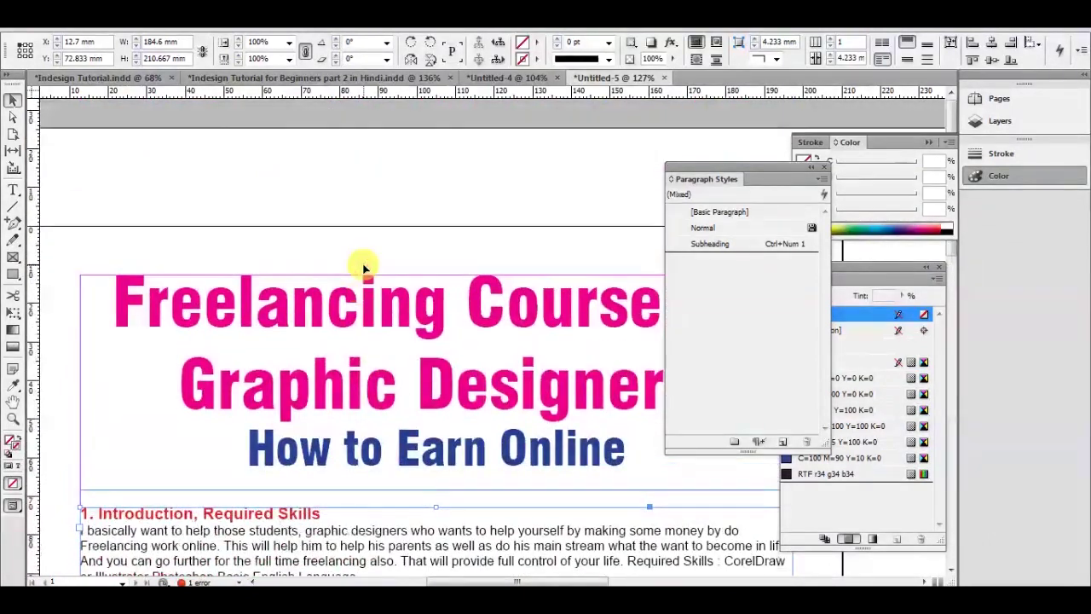
{"action": "scroll", "coordinate": [371, 247], "scroll_direction": "down", "scroll_amount": 2}
{"action": "double_click", "coordinate": [379, 224]}
{"action": "left_click", "coordinate": [106, 200]}
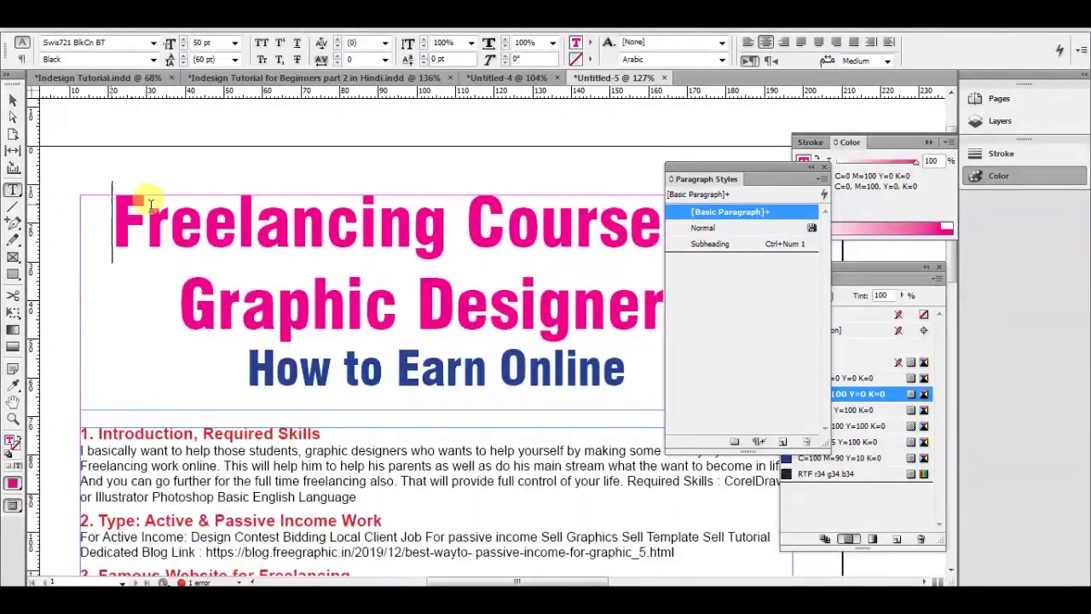
{"action": "left_click_drag", "start_coordinate": [106, 200], "coordinate": [603, 285]}
{"action": "left_click_drag", "start_coordinate": [793, 174], "coordinate": [892, 203]}
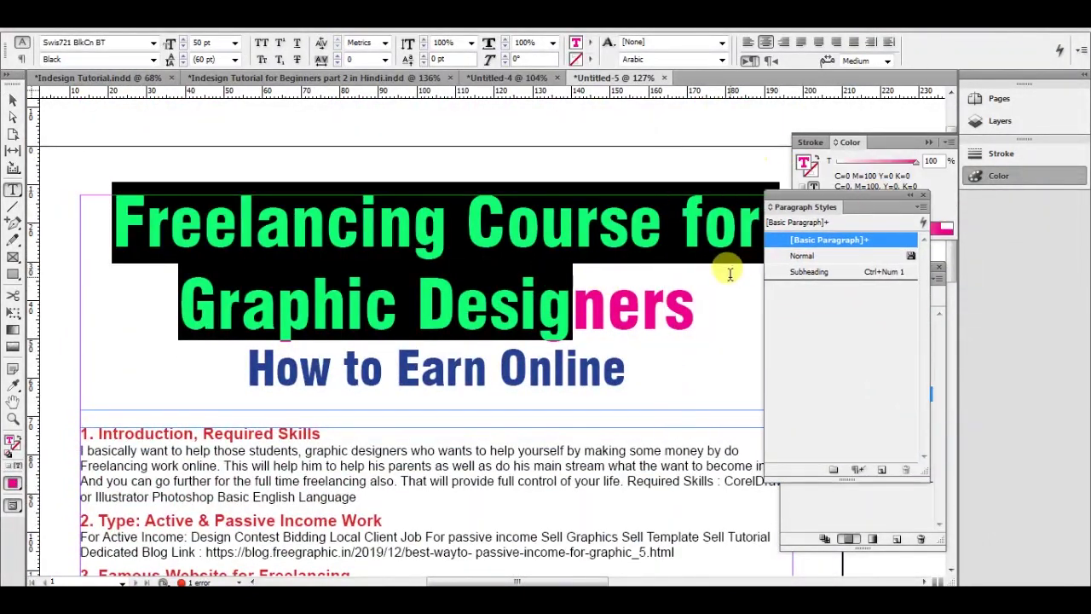
{"action": "left_click", "coordinate": [696, 309], "text": "shift"}
{"action": "key", "text": "ctrl+shift+comma"}
{"action": "key", "text": "ctrl+shift+comma"}
{"action": "key", "text": "ctrl+shift+comma"}
{"action": "key", "text": "ctrl+shift+comma"}
{"action": "key", "text": "ctrl+shift+comma"}
{"action": "key", "text": "ctrl+shift+comma"}
{"action": "key", "text": "ctrl+shift+comma"}
{"action": "key", "text": "ctrl+shift+comma"}
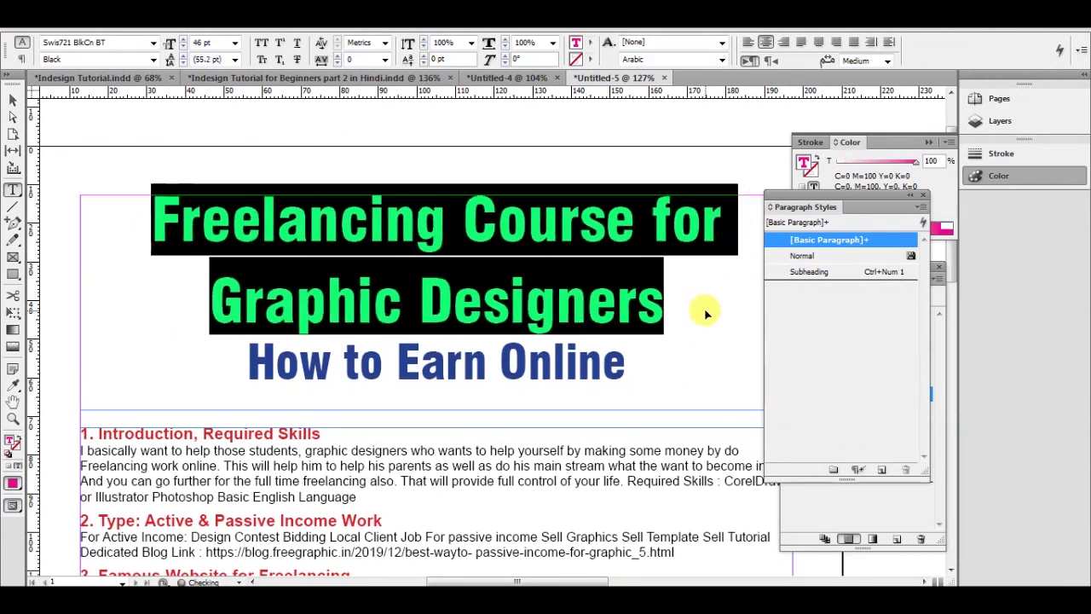
{"action": "key", "text": "ctrl+shift+comma"}
{"action": "key", "text": "ctrl+shift+comma"}
{"action": "key", "text": "ctrl+shift+comma"}
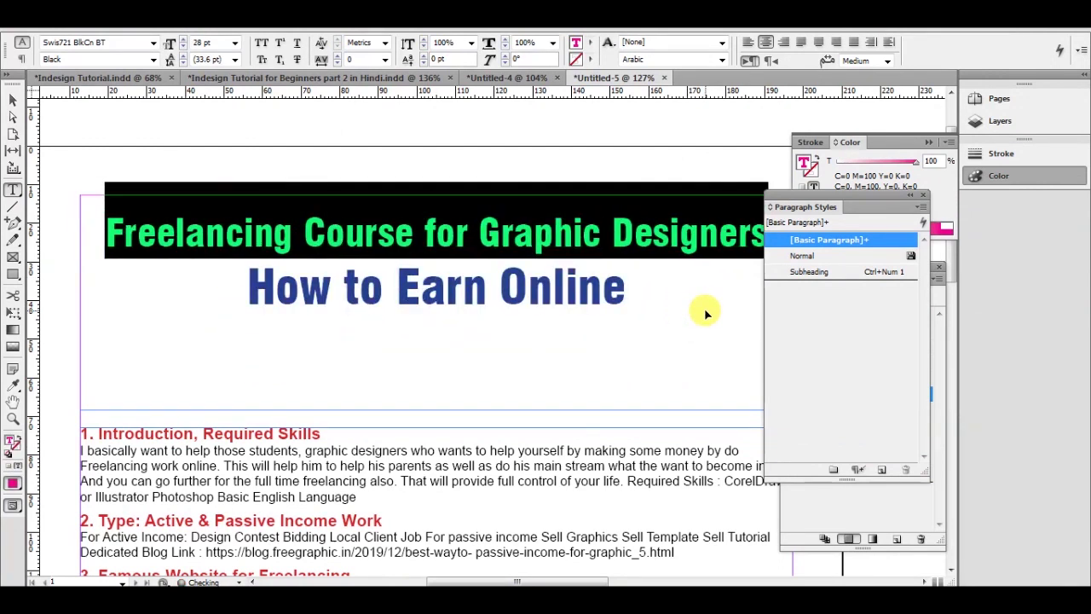
Reduce the blue subtitle "How to Earn Online" to 23 pt
{"action": "left_click_drag", "start_coordinate": [245, 281], "coordinate": [657, 312]}
{"action": "key", "text": "ctrl+shift+comma"}
{"action": "key", "text": "ctrl+shift+comma"}
{"action": "key", "text": "ctrl+shift+comma"}
{"action": "key", "text": "ctrl+shift+comma"}
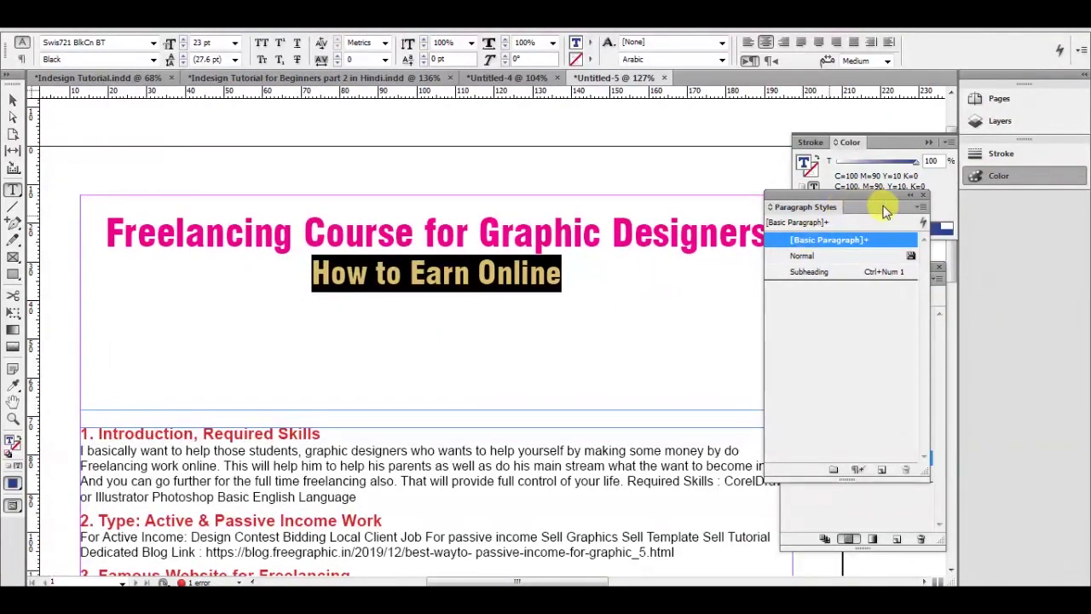
{"action": "left_click", "coordinate": [919, 195]}
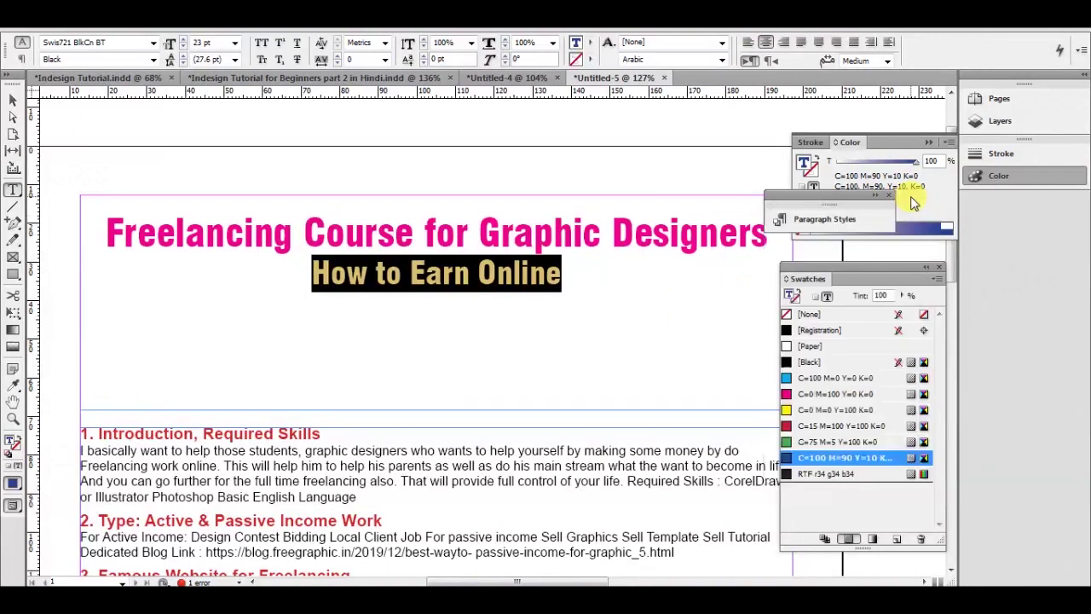
Fit the title's text frame to its content
{"action": "left_click", "coordinate": [15, 100]}
{"action": "left_click", "coordinate": [446, 335]}
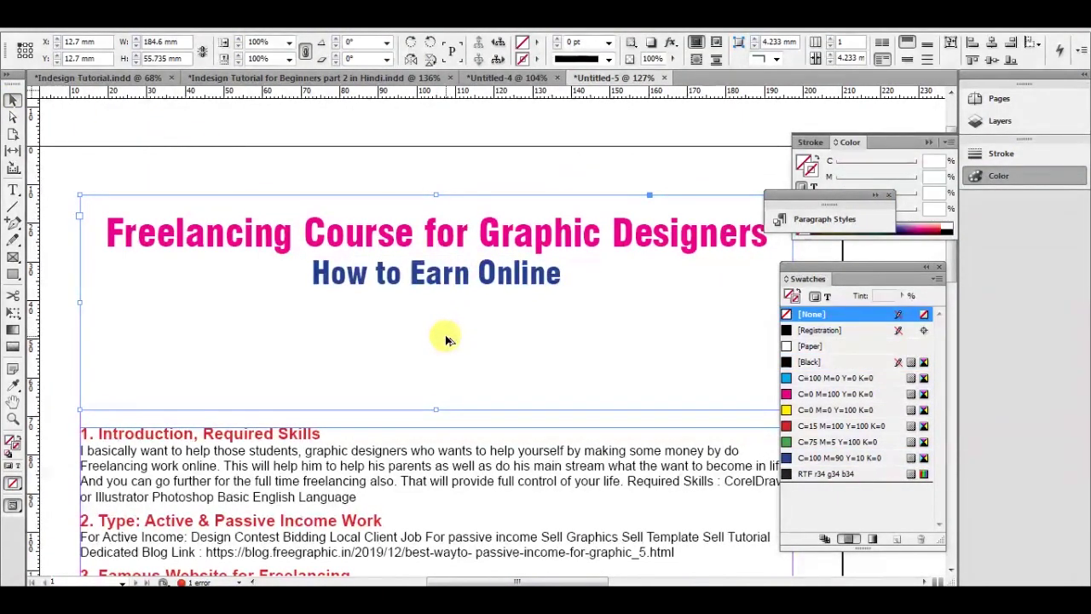
{"action": "key", "text": "ctrl+alt+c"}
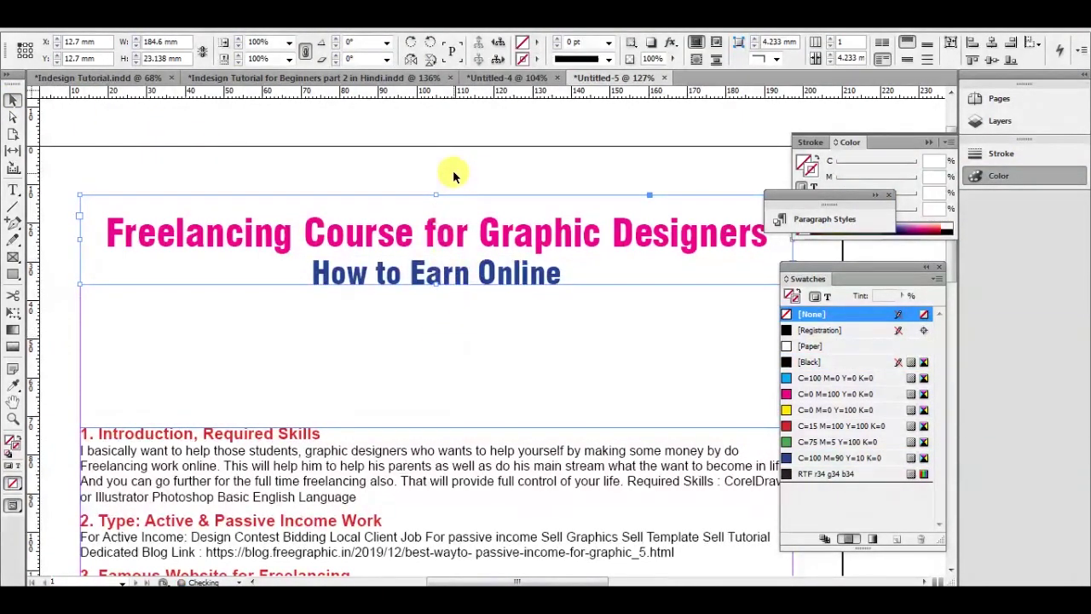
Move the body text frame up closer to the title, to a Y position of about 47.25 mm
{"action": "scroll", "coordinate": [450, 275], "scroll_direction": "down", "scroll_amount": 1}
{"action": "scroll", "coordinate": [449, 274], "scroll_direction": "down", "scroll_amount": 1}
{"action": "left_click_drag", "start_coordinate": [428, 384], "coordinate": [420, 316]}
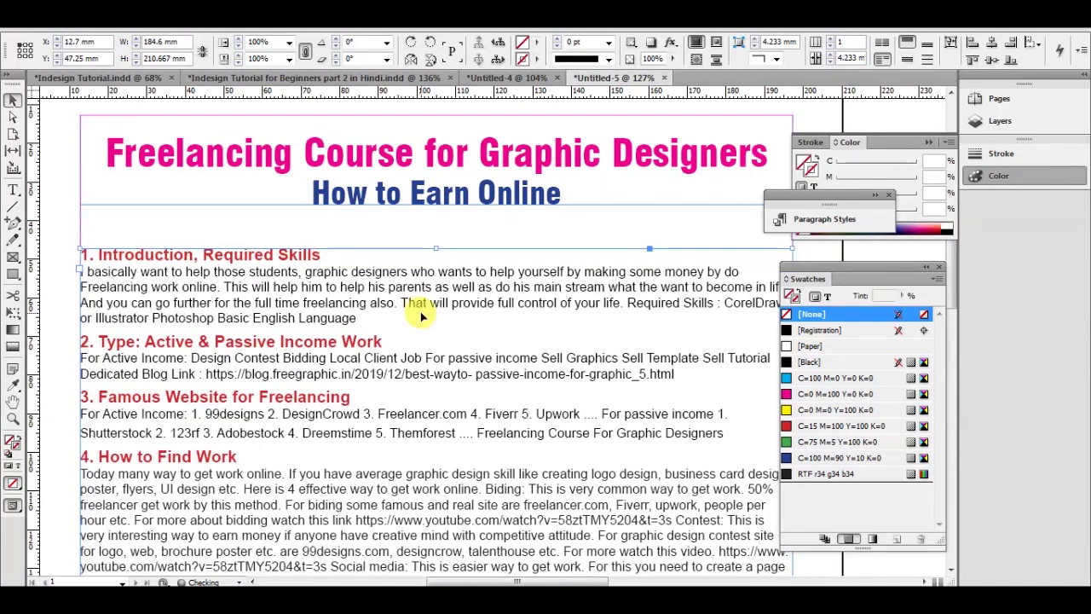
{"action": "key", "text": "ctrl+minus"}
{"action": "key", "text": "ctrl+minus"}
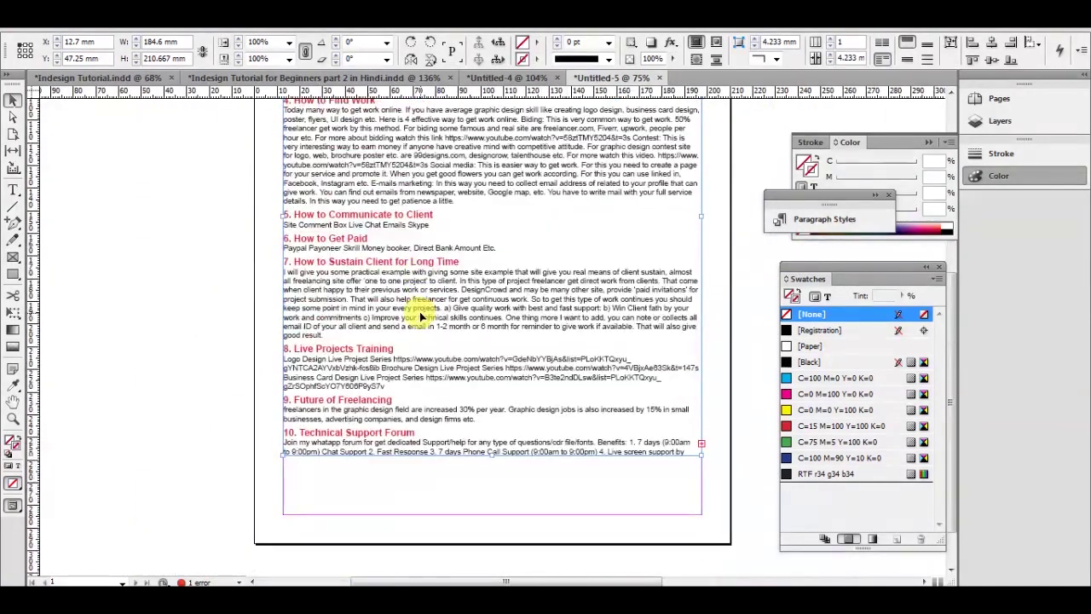
Fit the body text frame to its content so that the overset text of the last section is included
{"action": "scroll", "coordinate": [419, 311], "scroll_direction": "down", "scroll_amount": 3}
{"action": "key", "text": "ctrl+alt+c"}
{"action": "scroll", "coordinate": [488, 385], "scroll_direction": "down", "scroll_amount": 1}
{"action": "scroll", "coordinate": [488, 385], "scroll_direction": "up", "scroll_amount": 5}
{"action": "scroll", "coordinate": [489, 386], "scroll_direction": "up", "scroll_amount": 3}
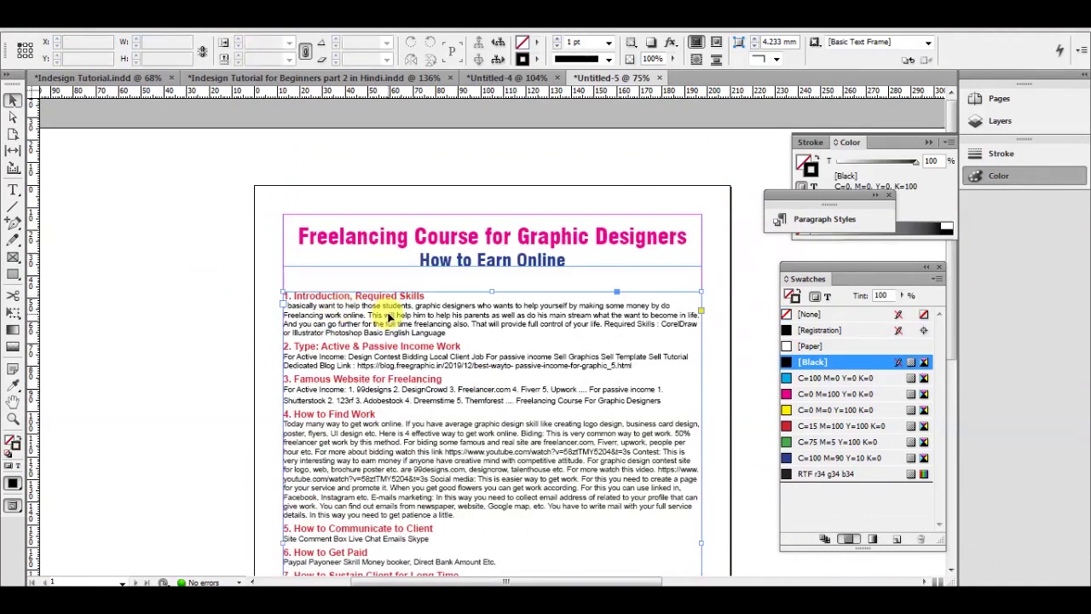
Examine the whole page layout from the title to the last section, including in full-screen presentation mode
{"action": "left_click", "coordinate": [452, 240]}
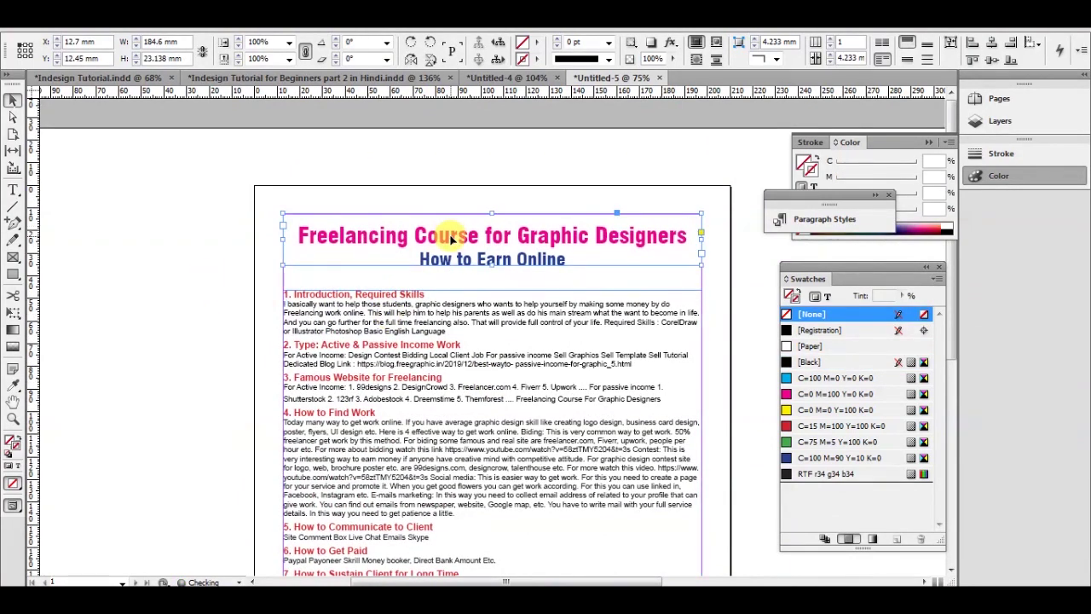
{"action": "left_click", "coordinate": [426, 168]}
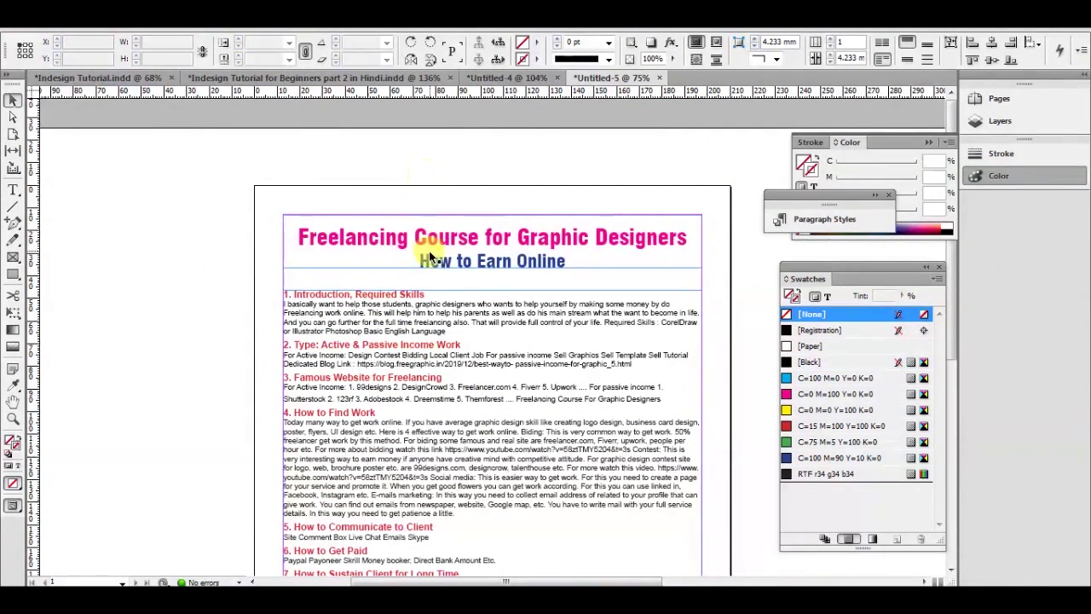
{"action": "scroll", "coordinate": [428, 248], "scroll_direction": "down", "scroll_amount": 12}
{"action": "scroll", "coordinate": [365, 264], "scroll_direction": "up", "scroll_amount": 11}
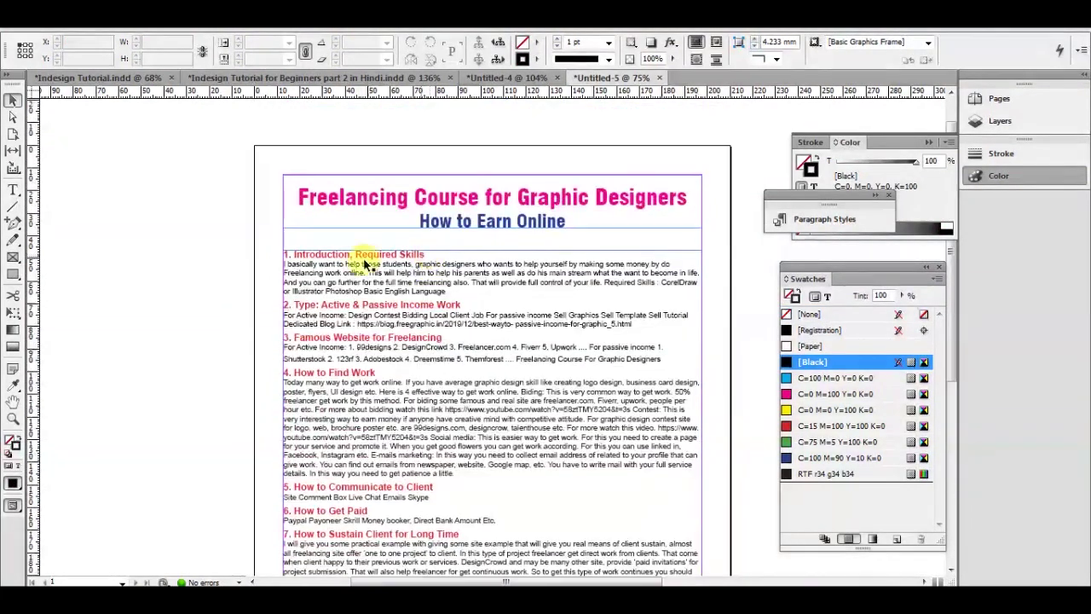
{"action": "scroll", "coordinate": [463, 312], "scroll_direction": "down", "scroll_amount": 3}
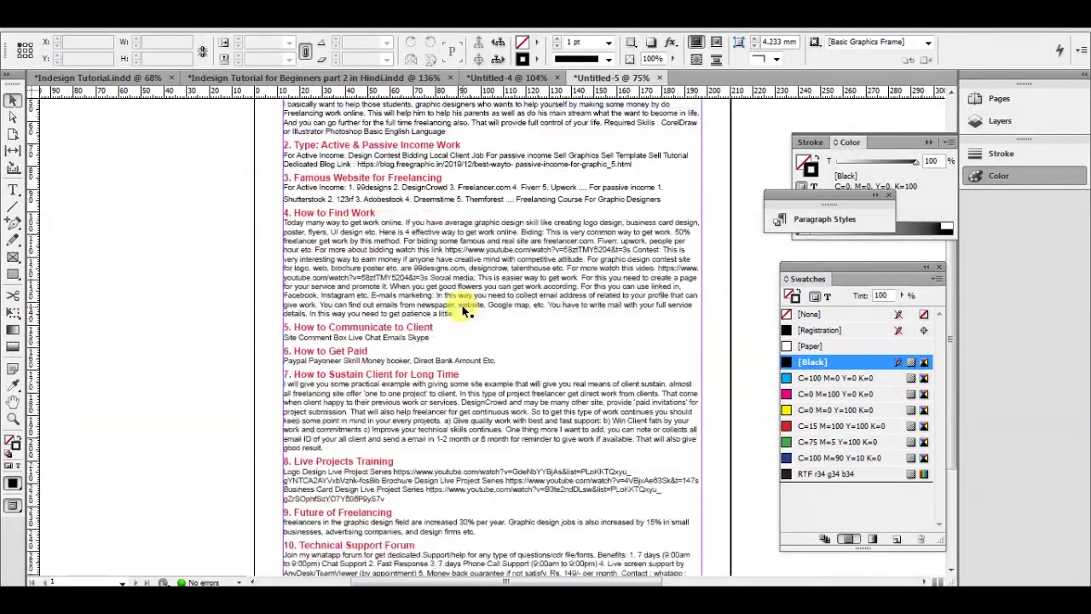
{"action": "key", "text": "shift+w"}
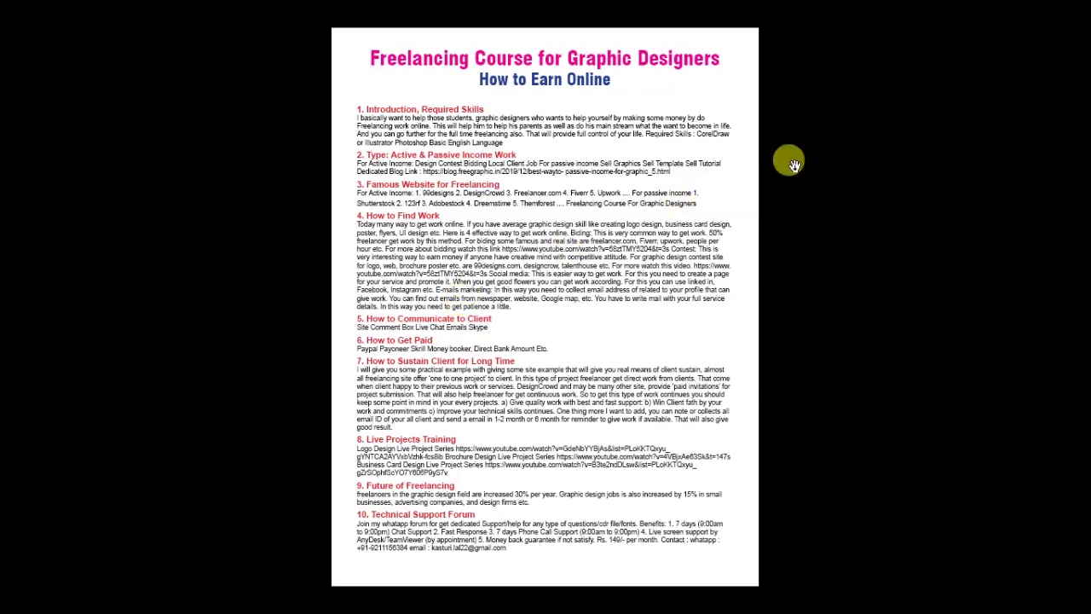
{"action": "key", "text": "Escape"}
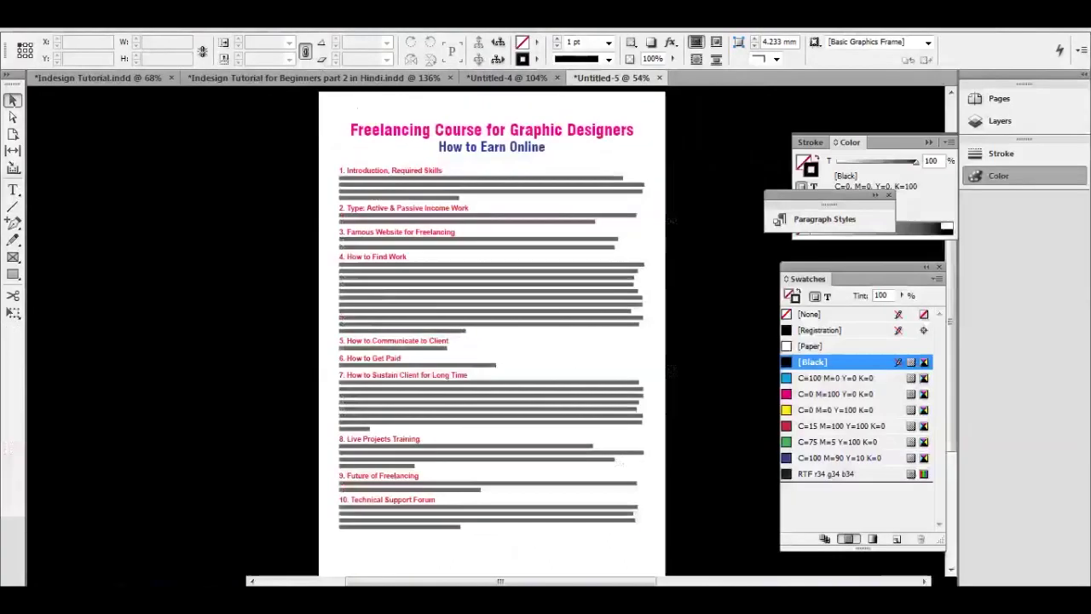
{"action": "scroll", "coordinate": [424, 316], "scroll_direction": "up", "scroll_amount": 3}
{"action": "scroll", "coordinate": [427, 312], "scroll_direction": "down", "scroll_amount": 1}
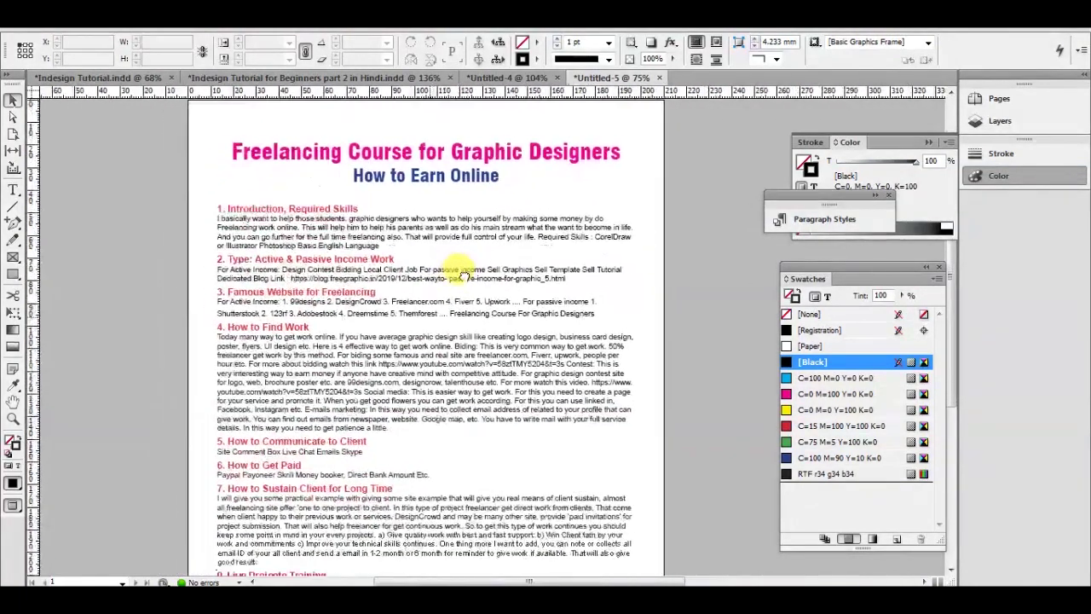
{"action": "scroll", "coordinate": [526, 298], "scroll_direction": "down", "scroll_amount": 1}
{"action": "scroll", "coordinate": [528, 302], "scroll_direction": "up", "scroll_amount": 3}
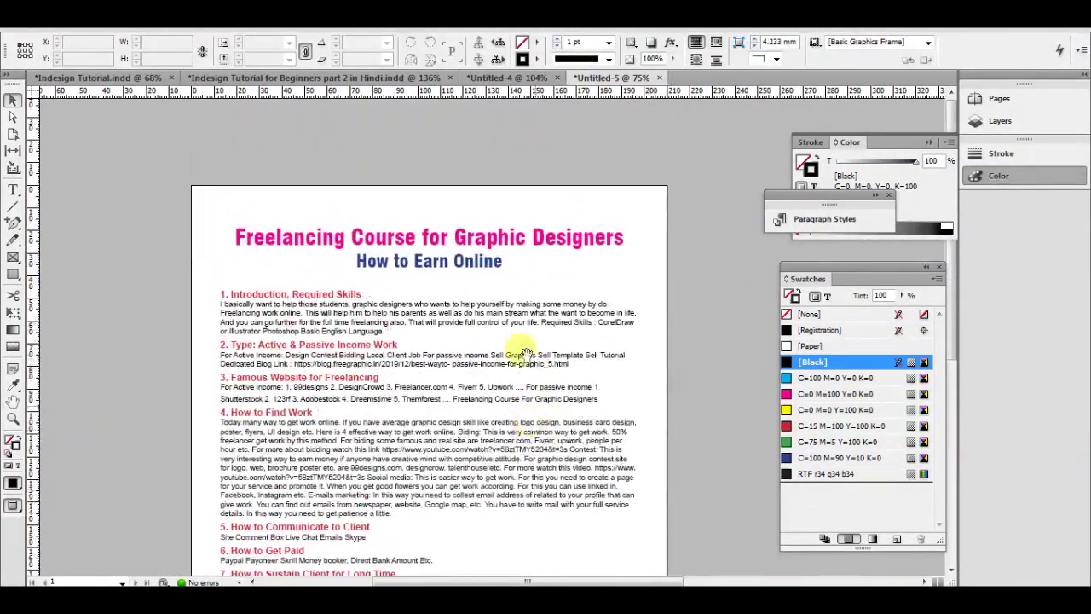
Move the body text frame down to a Y position of about 62 mm, leaving a gap below the subtitle
{"action": "left_click", "coordinate": [426, 328]}
{"action": "left_click_drag", "start_coordinate": [408, 340], "coordinate": [422, 353]}
{"action": "left_click", "coordinate": [405, 285]}
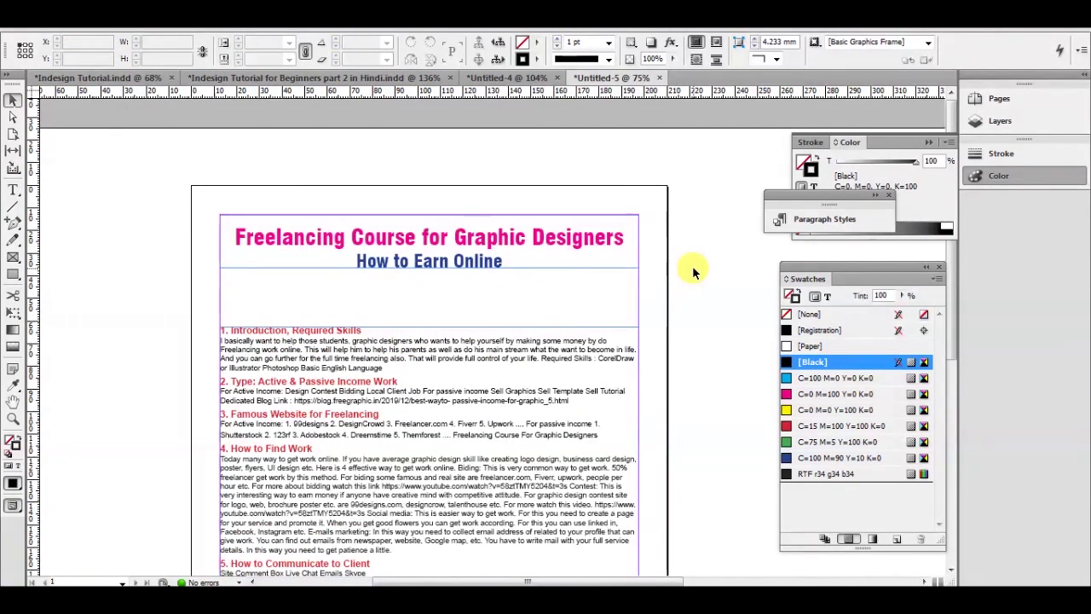
Place logo.jpg below the subtitle at a width of about 175 mm, with a Y position of about 40.3 mm
{"action": "key", "text": "ctrl+d"}
{"action": "left_click", "coordinate": [432, 254]}
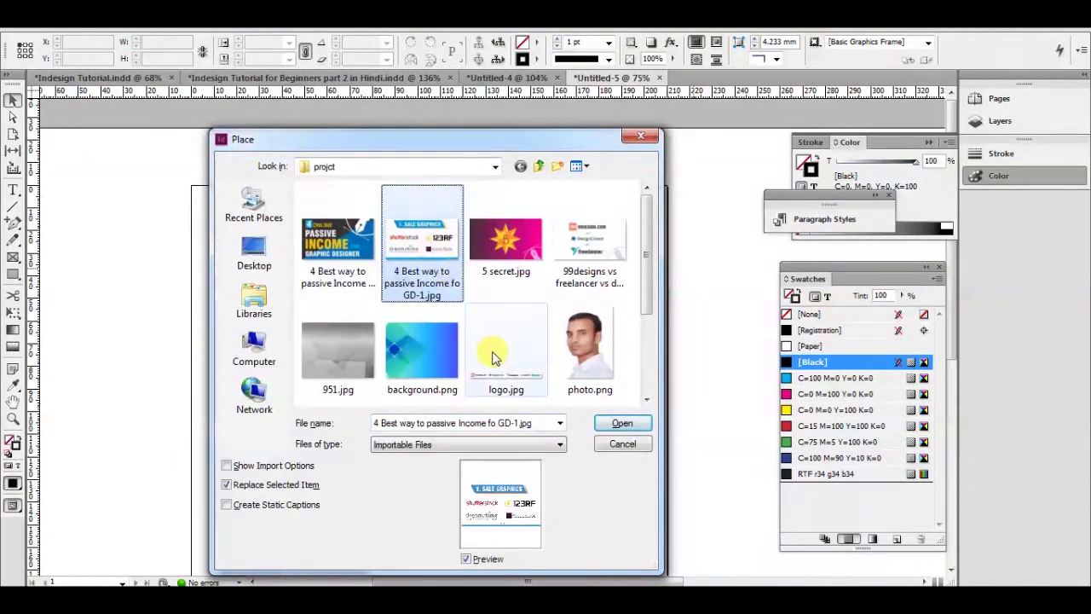
{"action": "double_click", "coordinate": [499, 375]}
{"action": "left_click_drag", "start_coordinate": [232, 268], "coordinate": [629, 323]}
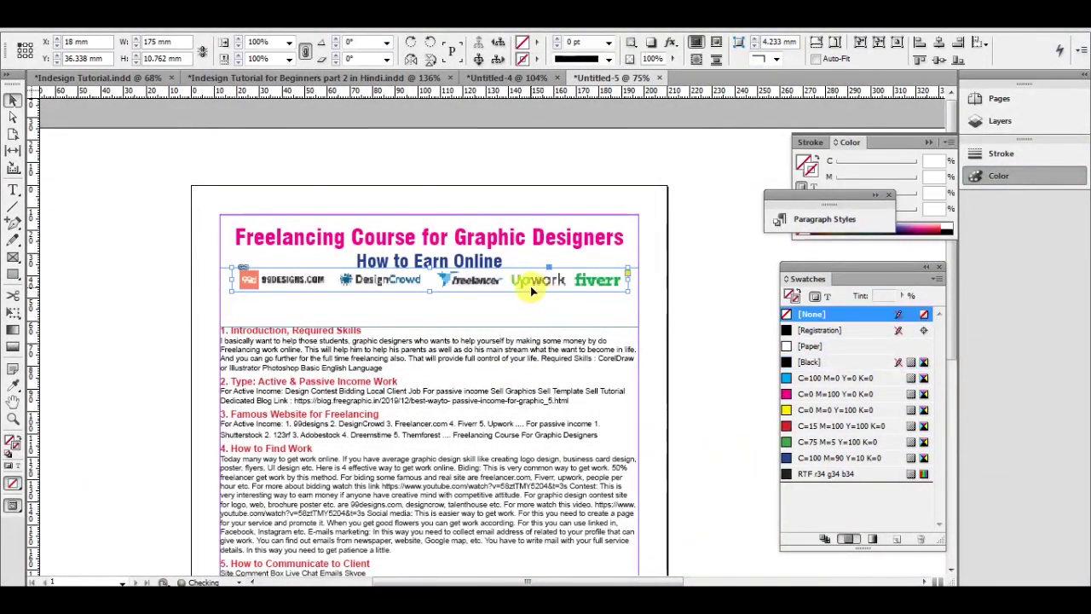
{"action": "left_click", "coordinate": [530, 285]}
{"action": "left_click_drag", "start_coordinate": [530, 284], "coordinate": [531, 286]}
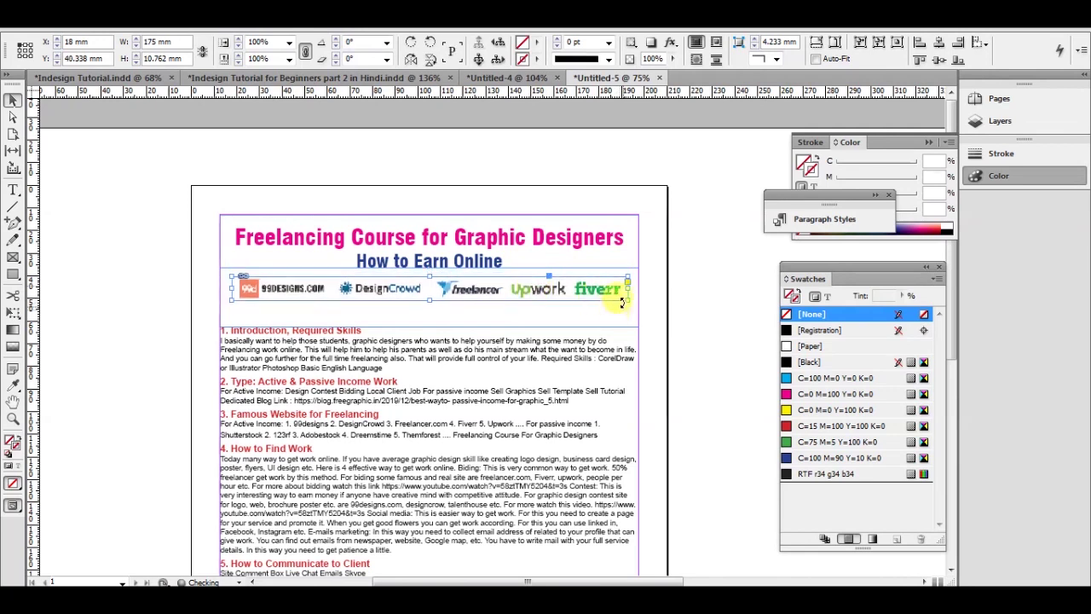
Widen the logo strip's frame to both page margins, to a width of 184.6 mm
{"action": "left_click_drag", "start_coordinate": [628, 298], "coordinate": [638, 300]}
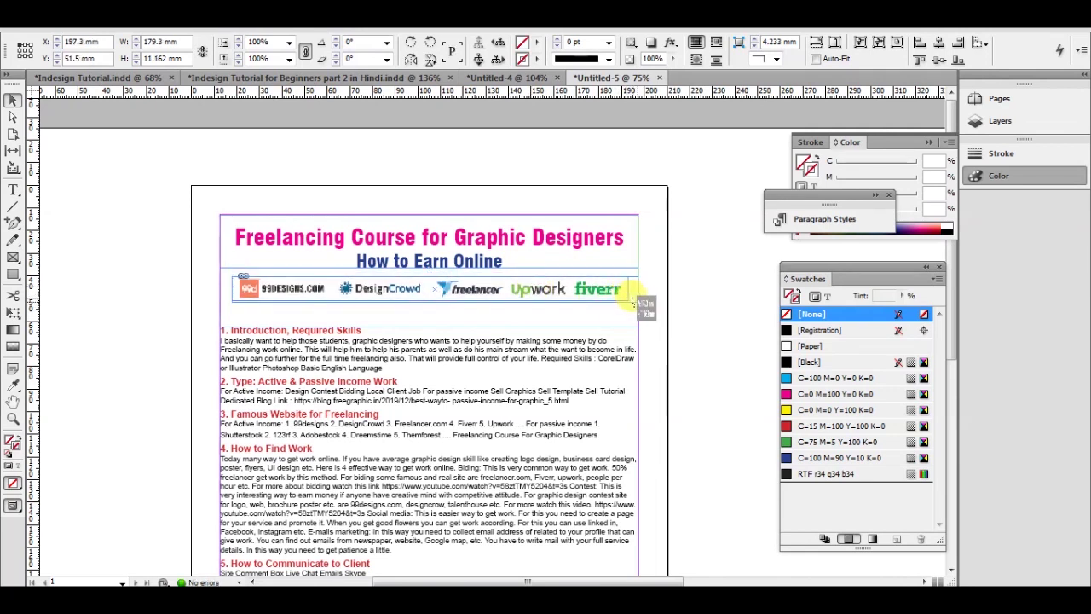
{"action": "mouse_move", "coordinate": [232, 304]}
{"action": "left_mouse_down"}
{"action": "mouse_move", "coordinate": [217, 299]}
{"action": "mouse_move", "coordinate": [223, 304]}
{"action": "left_mouse_up"}
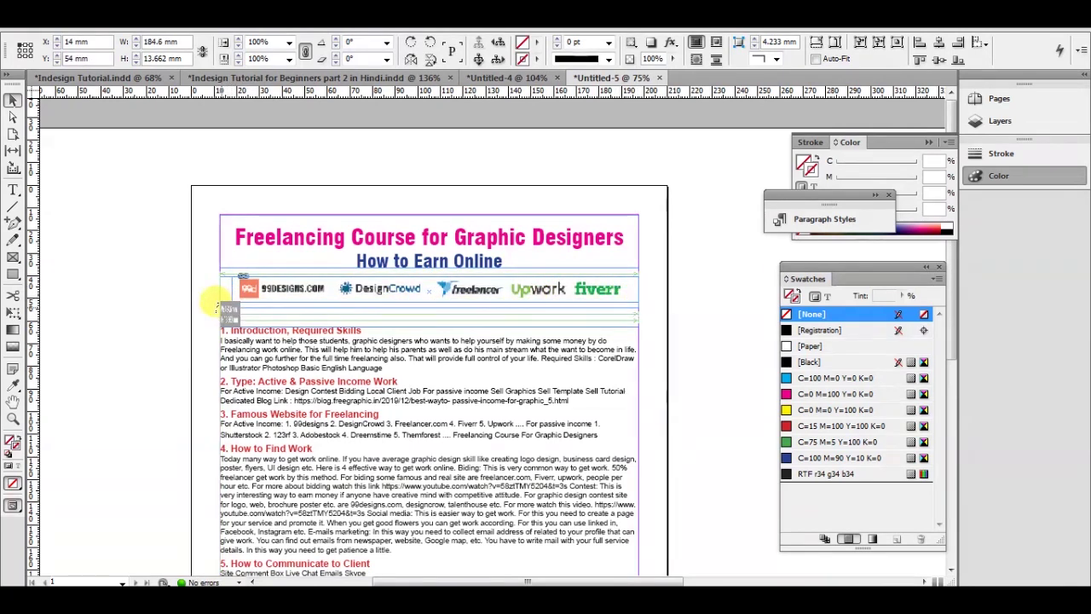
{"action": "left_click", "coordinate": [347, 293]}
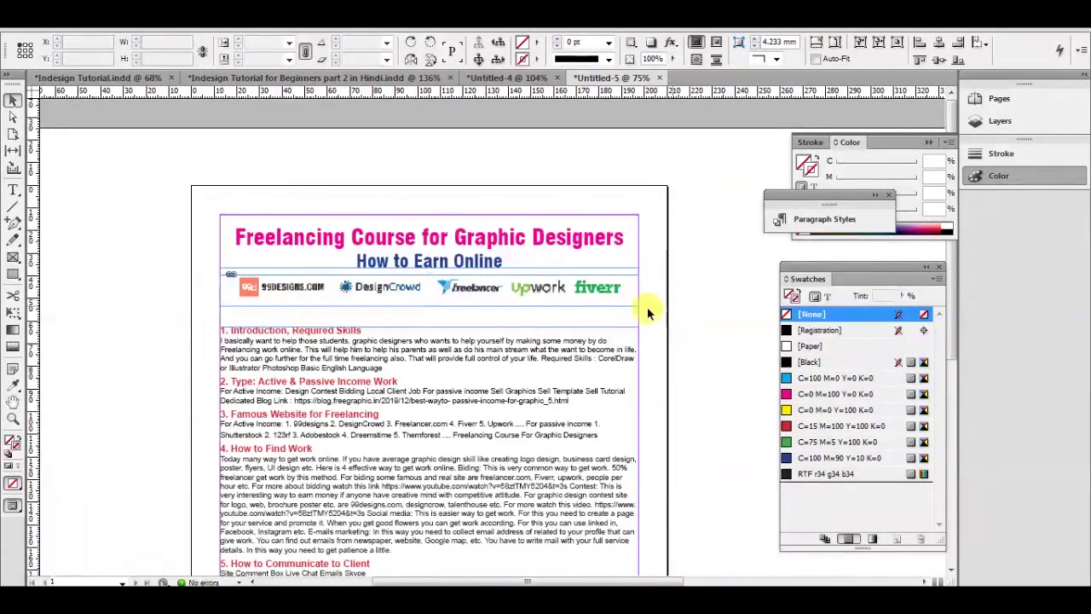
Move the body text frame slightly up, closer to the logo strip
{"action": "scroll", "coordinate": [622, 310], "scroll_direction": "down", "scroll_amount": 3}
{"action": "left_click", "coordinate": [495, 308]}
{"action": "scroll", "coordinate": [494, 311], "scroll_direction": "up", "scroll_amount": 2}
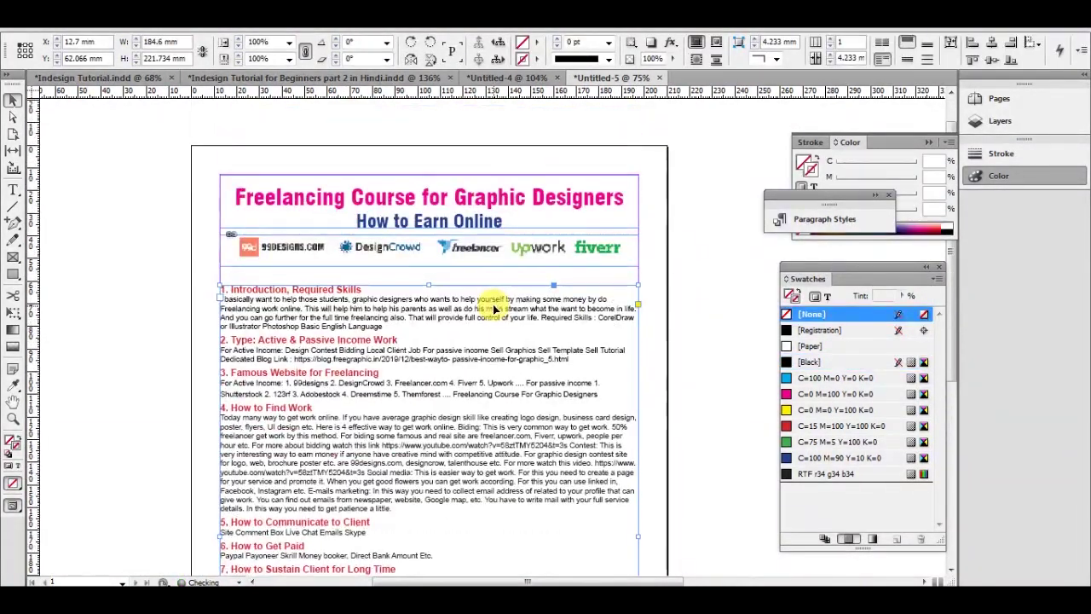
{"action": "left_click", "coordinate": [644, 317]}
Place photo.png at about 43 × 67 mm and move it into the lower-right corner of the page
{"action": "scroll", "coordinate": [645, 322], "scroll_direction": "down", "scroll_amount": 2}
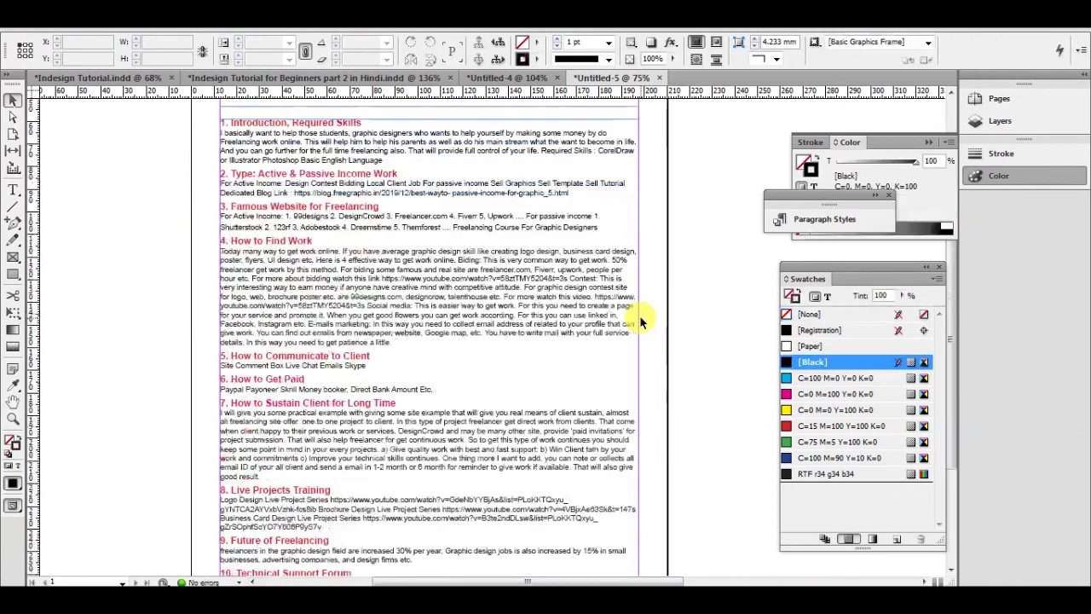
{"action": "key", "text": "ctrl+d"}
{"action": "left_click", "coordinate": [597, 341]}
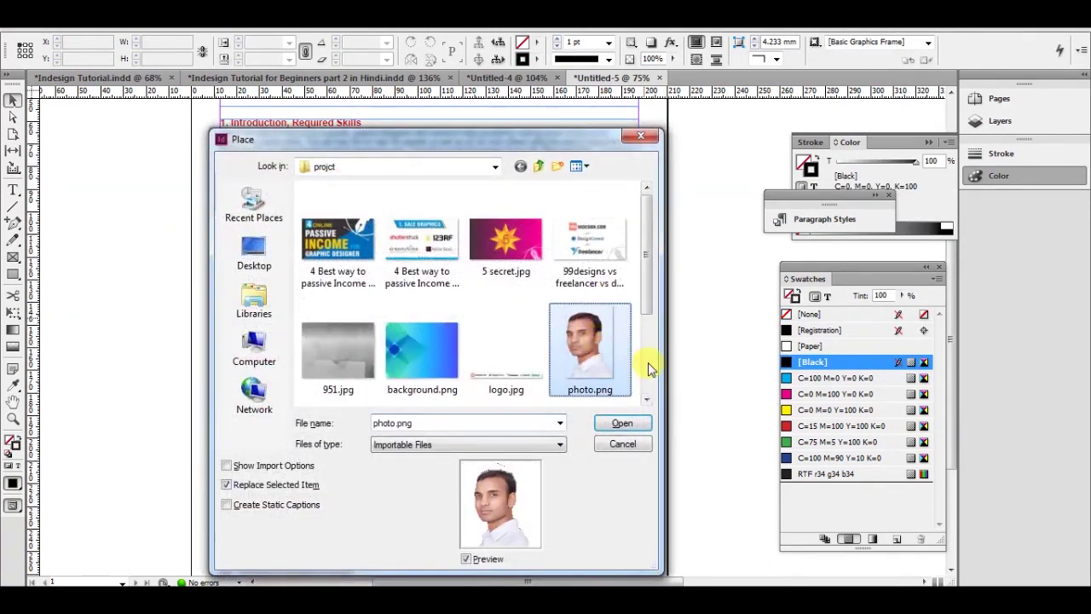
{"action": "left_click", "coordinate": [619, 424]}
{"action": "left_click_drag", "start_coordinate": [655, 328], "coordinate": [753, 480]}
{"action": "scroll", "coordinate": [630, 411], "scroll_direction": "down", "scroll_amount": 2}
{"action": "mouse_move", "coordinate": [812, 361]}
{"action": "left_mouse_down"}
{"action": "mouse_move", "coordinate": [725, 358]}
{"action": "mouse_move", "coordinate": [600, 415]}
{"action": "mouse_move", "coordinate": [622, 470]}
{"action": "left_mouse_up"}
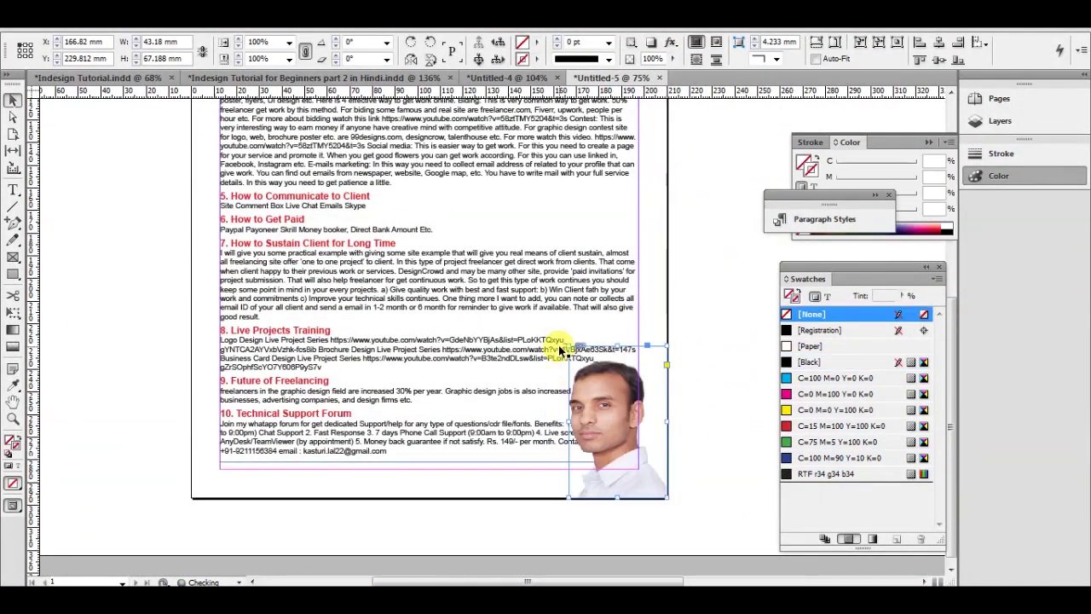
{"action": "left_click_drag", "start_coordinate": [562, 340], "coordinate": [430, 183]}
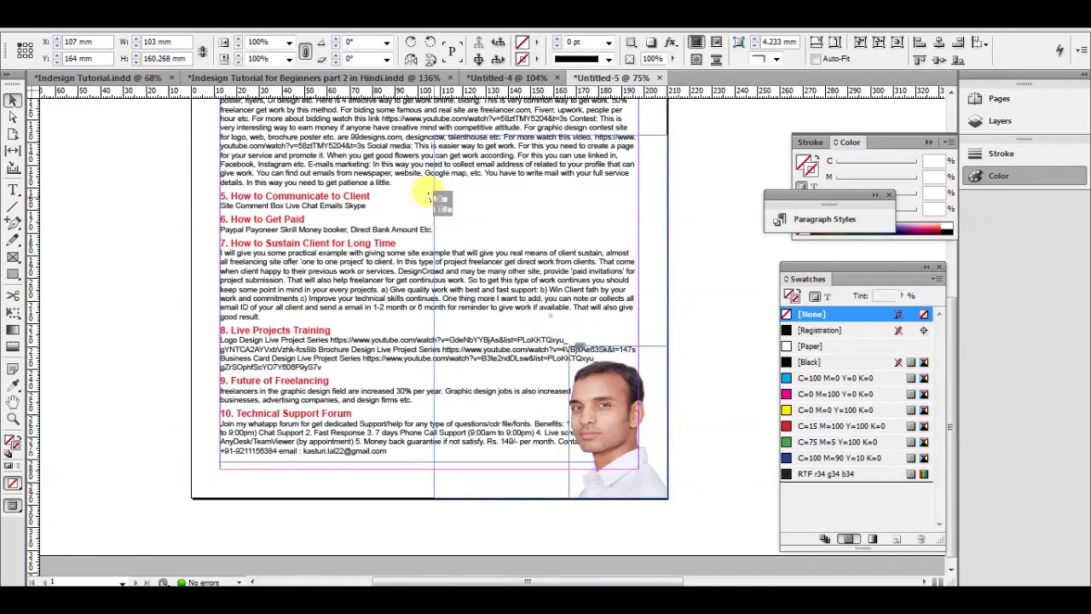
{"action": "left_click", "coordinate": [692, 334]}
{"action": "scroll", "coordinate": [692, 335], "scroll_direction": "up", "scroll_amount": 5}
{"action": "scroll", "coordinate": [692, 334], "scroll_direction": "down", "scroll_amount": 3}
{"action": "scroll", "coordinate": [691, 334], "scroll_direction": "down", "scroll_amount": 2}
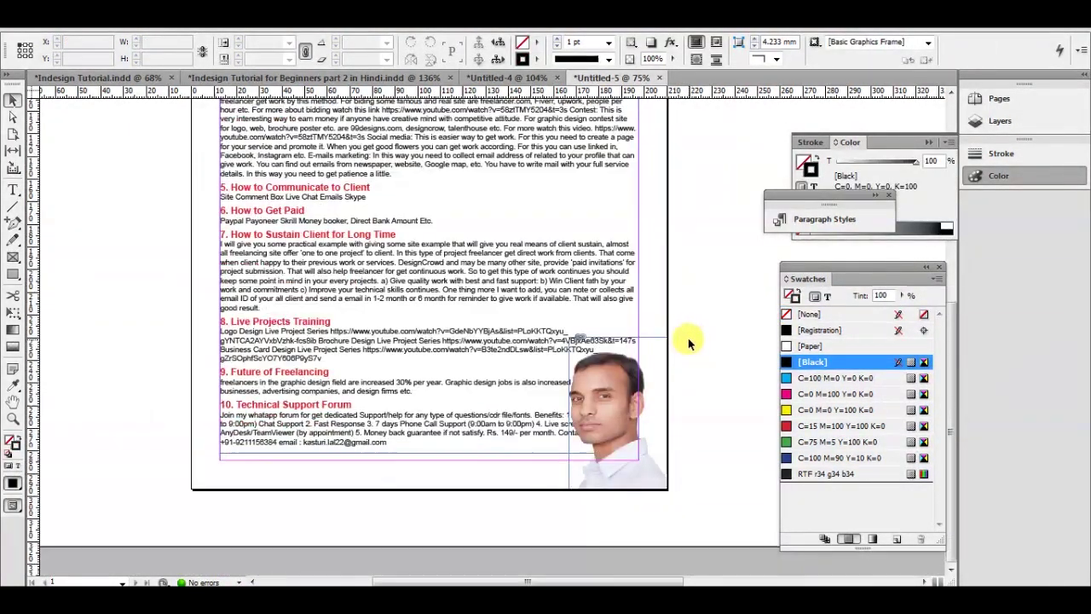
Wrap the body text around the bounding box of the portrait photo
{"action": "left_click", "coordinate": [610, 383]}
{"action": "right_click", "coordinate": [609, 384]}
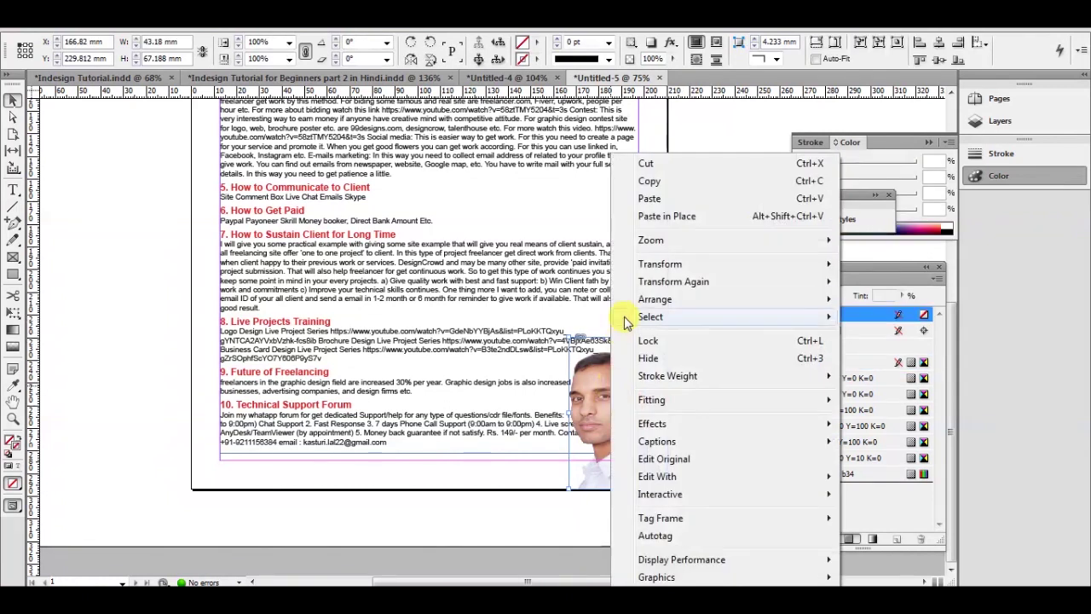
{"action": "left_click", "coordinate": [697, 61]}
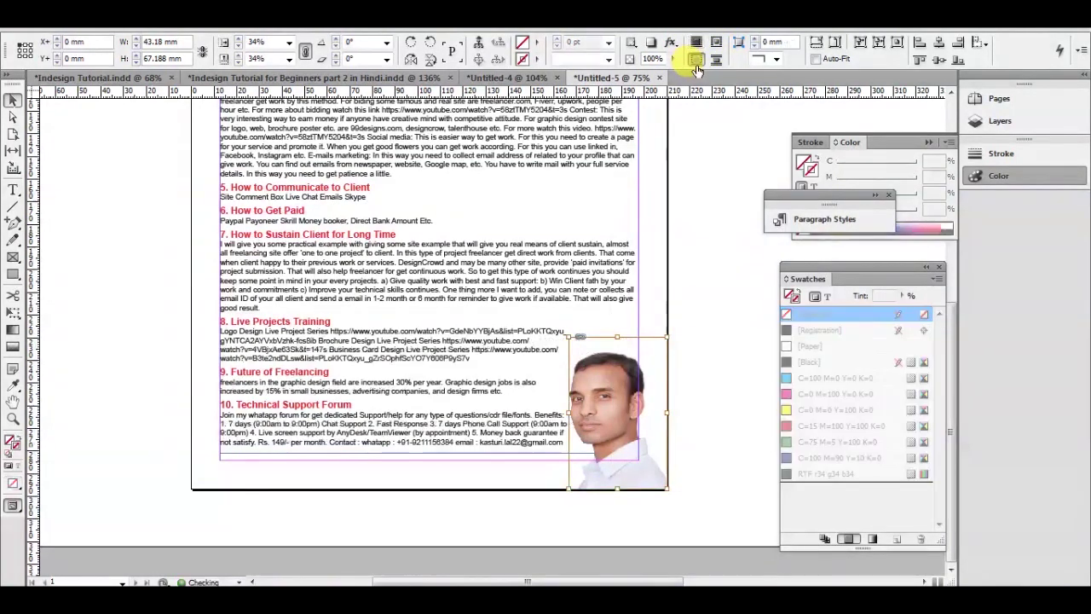
{"action": "left_click", "coordinate": [665, 311]}
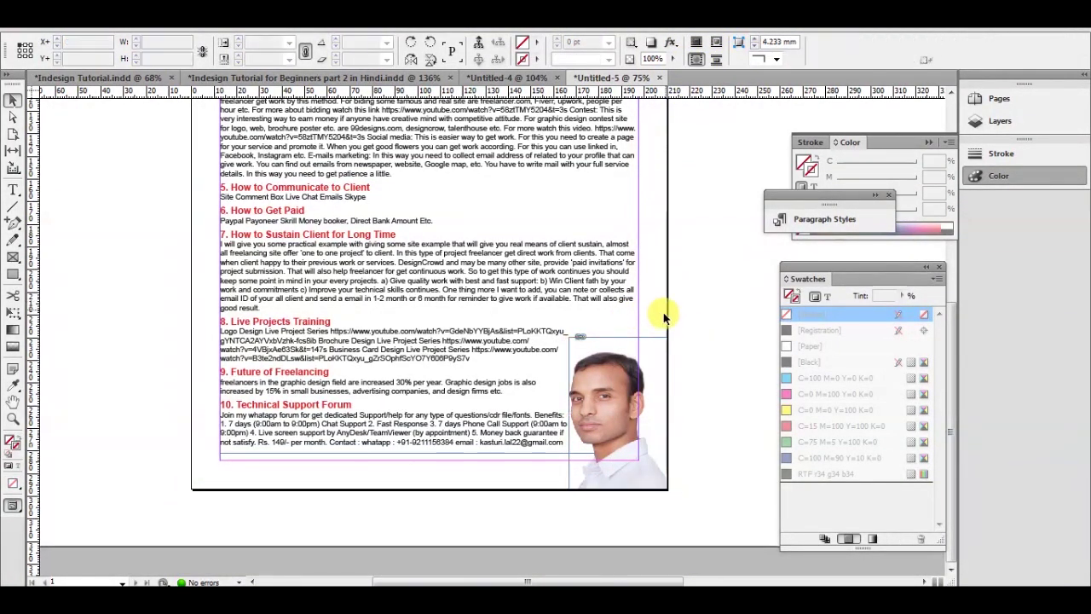
{"action": "left_click", "coordinate": [610, 381]}
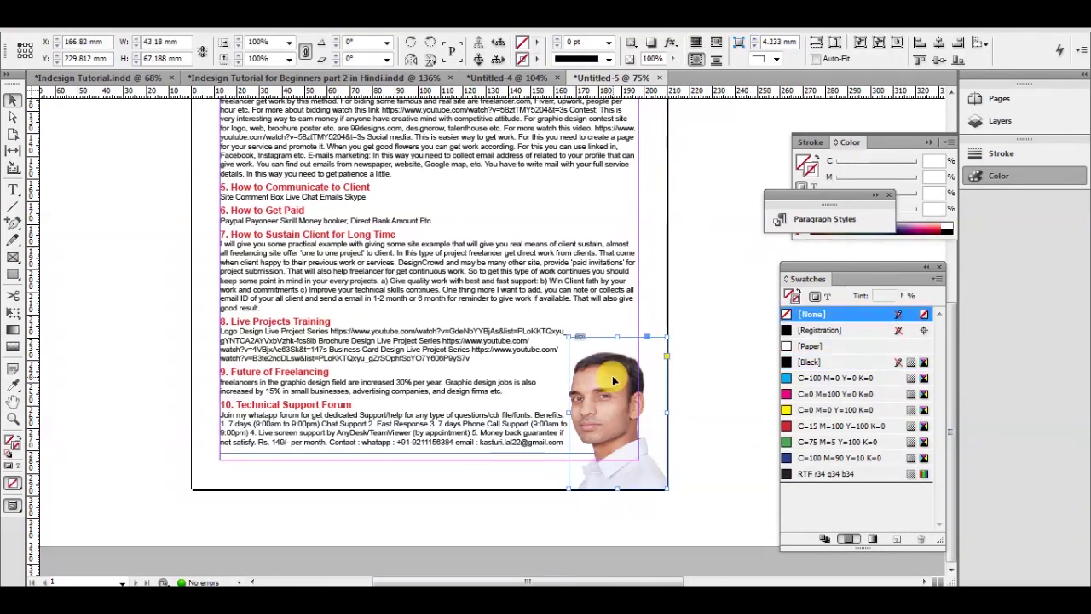
{"action": "right_click", "coordinate": [614, 381]}
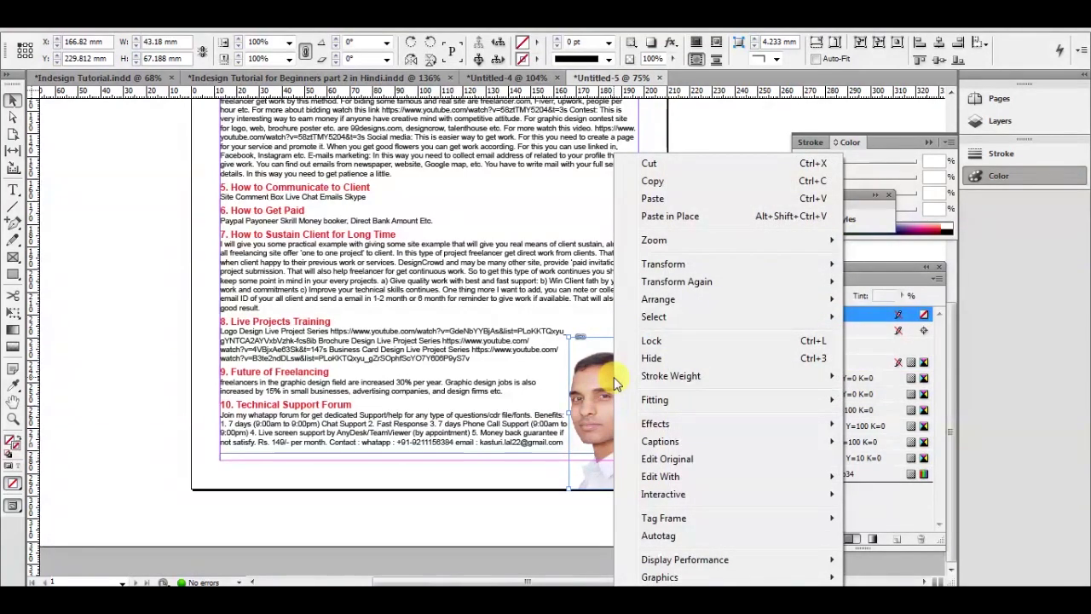
{"action": "left_click", "coordinate": [180, 313]}
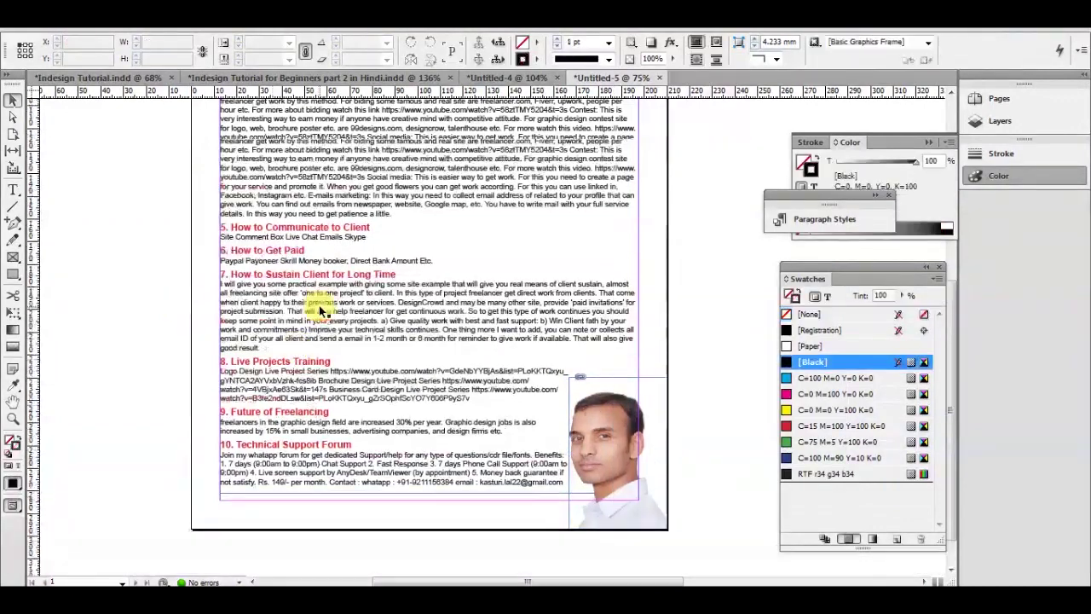
Examine the page from the title and logo strip down to the text wrapped beside the photo
{"action": "scroll", "coordinate": [324, 308], "scroll_direction": "up", "scroll_amount": 3}
{"action": "scroll", "coordinate": [554, 417], "scroll_direction": "down", "scroll_amount": 3}
{"action": "left_click", "coordinate": [495, 382]}
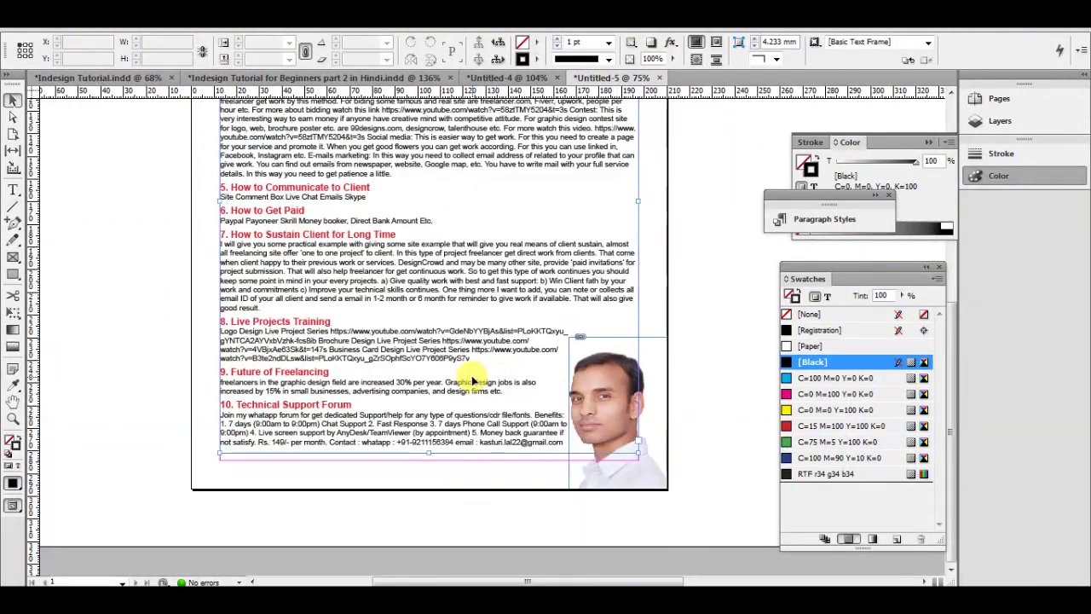
{"action": "scroll", "coordinate": [546, 358], "scroll_direction": "up", "scroll_amount": 5}
{"action": "left_click", "coordinate": [687, 219]}
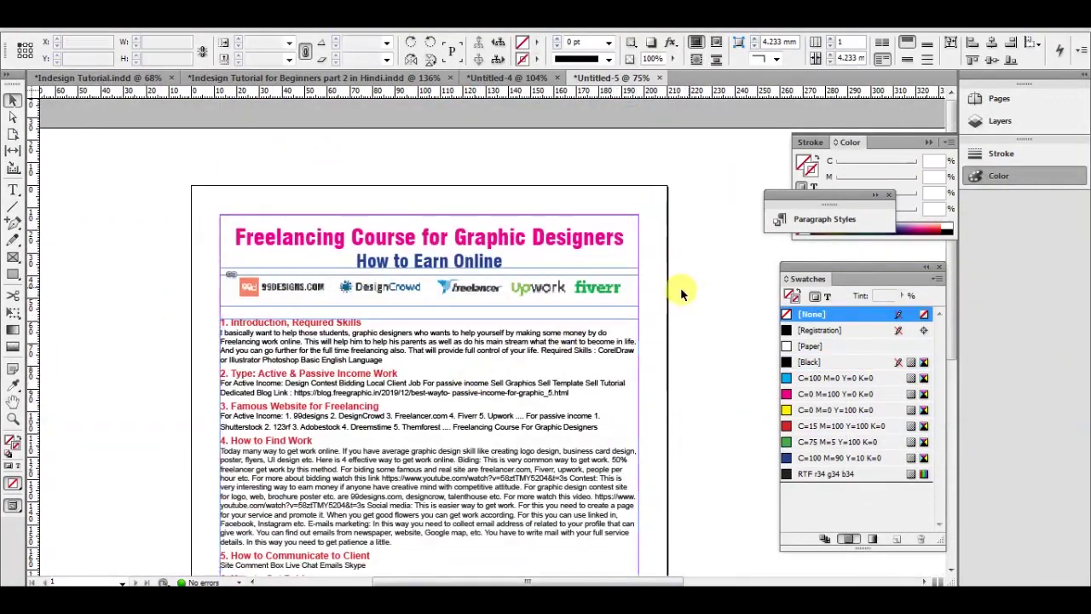
{"action": "scroll", "coordinate": [392, 290], "scroll_direction": "down", "scroll_amount": 2}
{"action": "scroll", "coordinate": [398, 307], "scroll_direction": "down", "scroll_amount": 1}
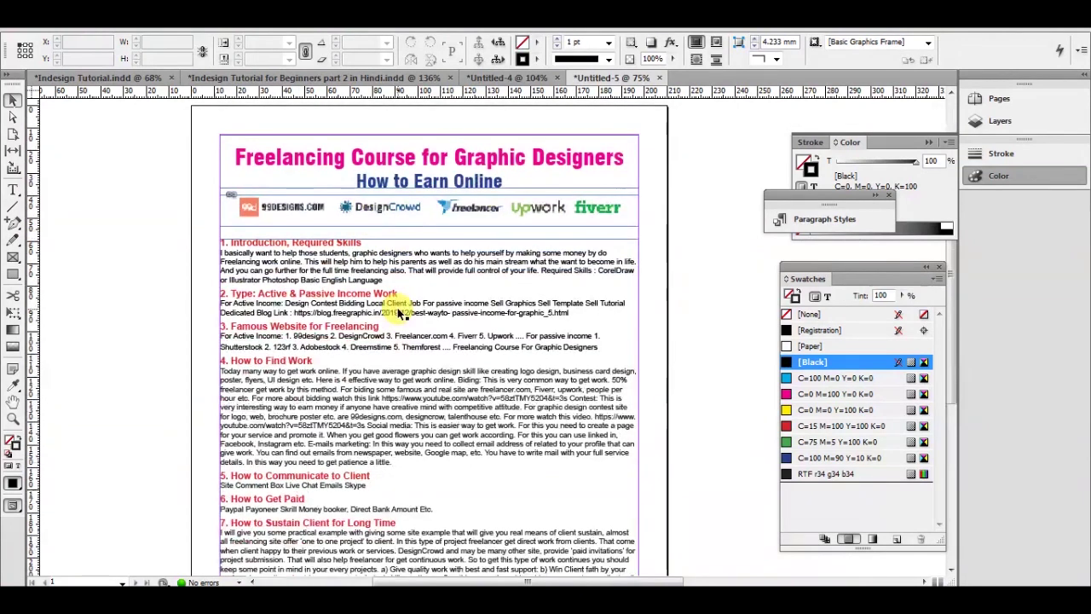
{"action": "scroll", "coordinate": [398, 307], "scroll_direction": "up", "scroll_amount": 2}
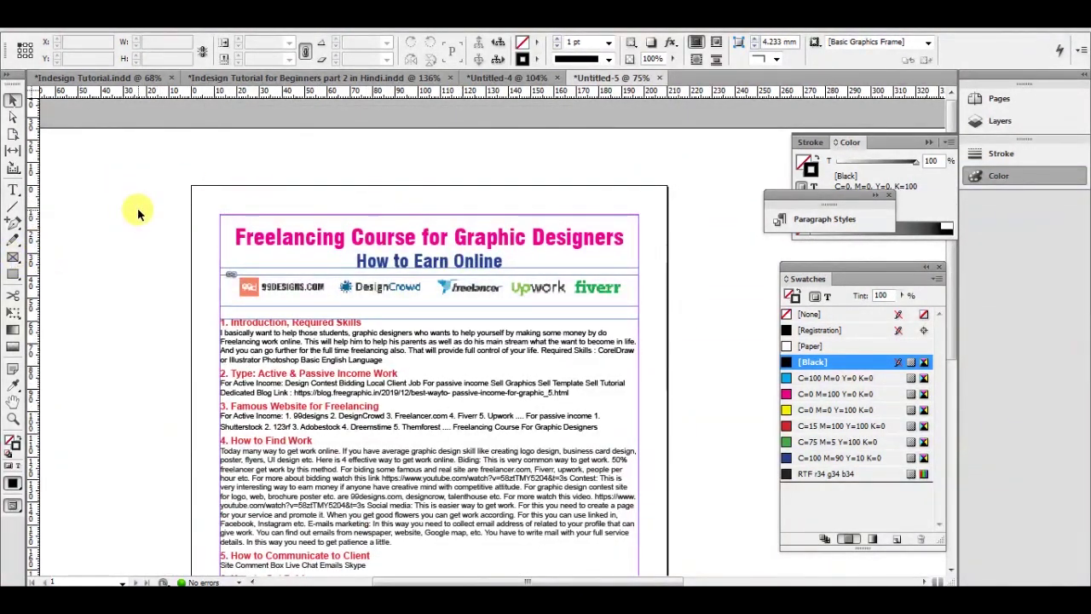
Draw a rectangular graphics frame covering the entire A4 page, 210 × 297 mm
{"action": "key", "text": "ctrl+minus"}
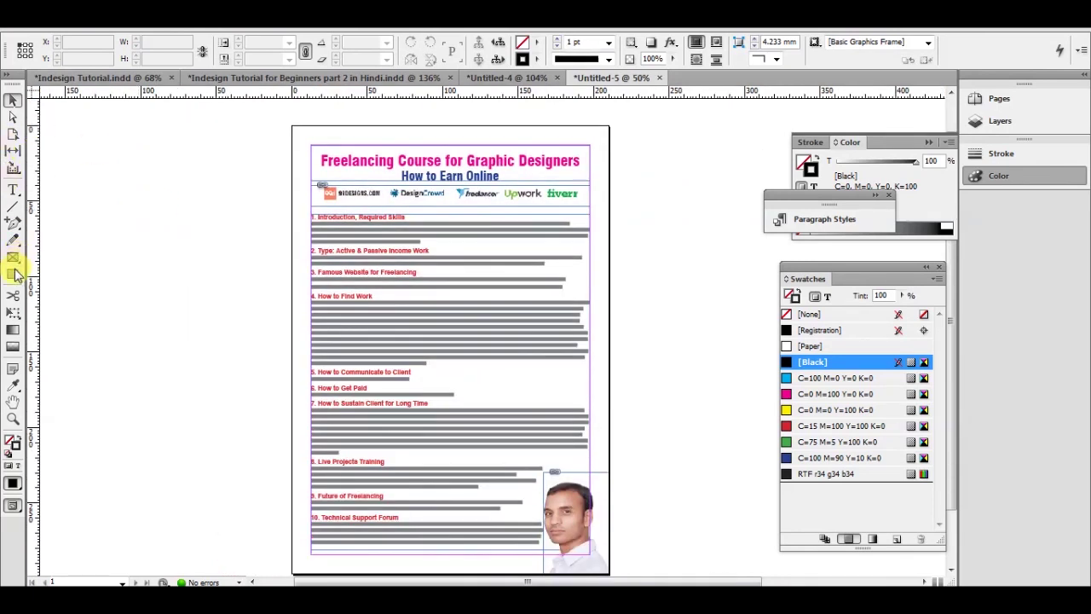
{"action": "left_click_drag", "start_coordinate": [292, 127], "coordinate": [611, 573]}
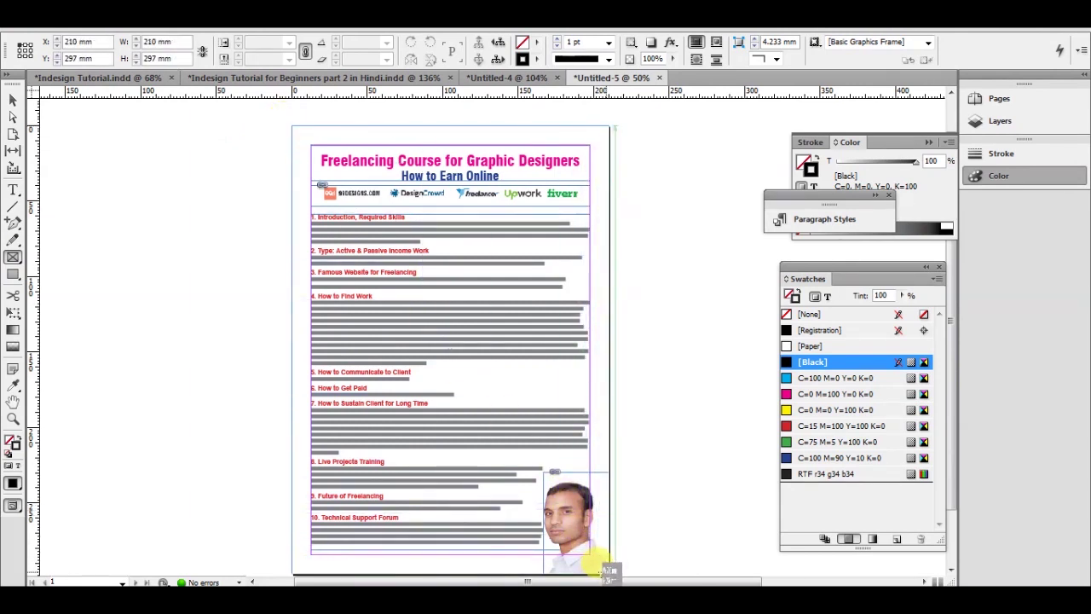
{"action": "left_click_drag", "start_coordinate": [610, 573], "coordinate": [610, 573]}
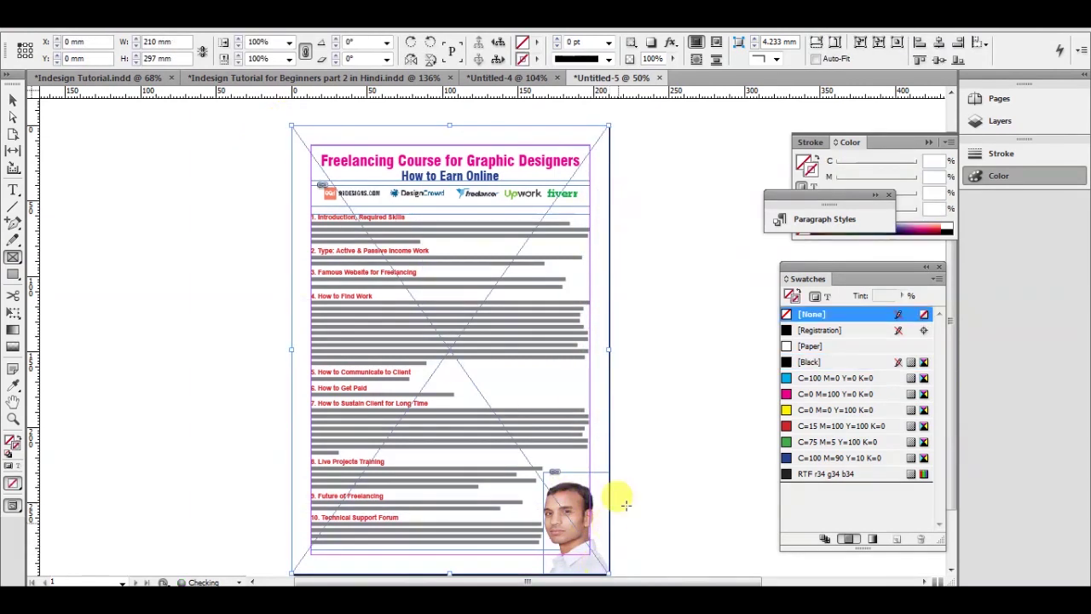
Give the full-page frame a C=0 M=0 Y=100 K=0 yellow stroke and a fill of the same yellow tinted to 7%
{"action": "left_click", "coordinate": [820, 413]}
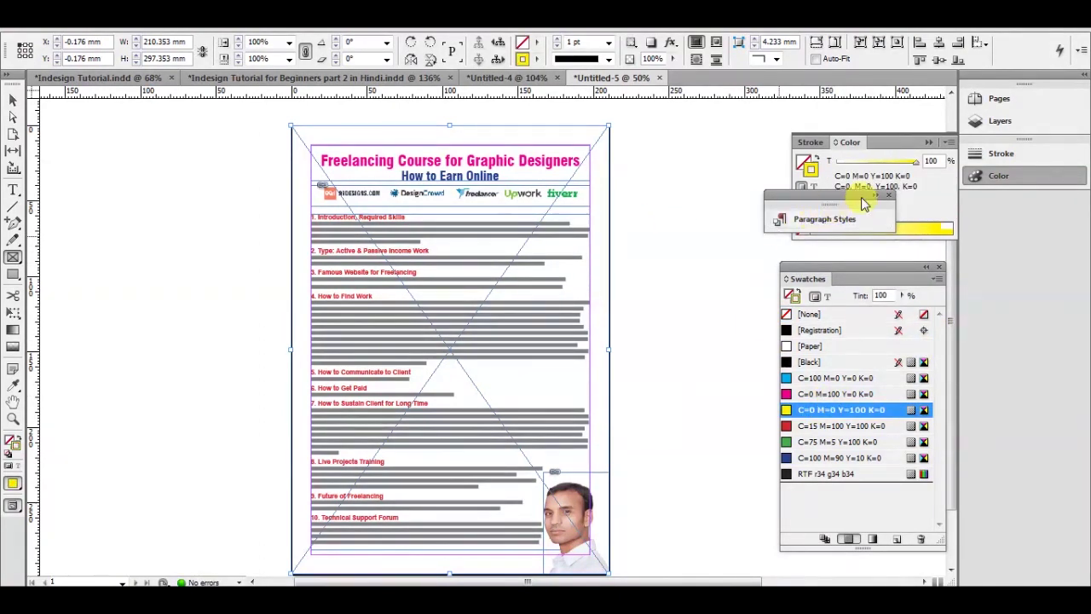
{"action": "left_click", "coordinate": [808, 164]}
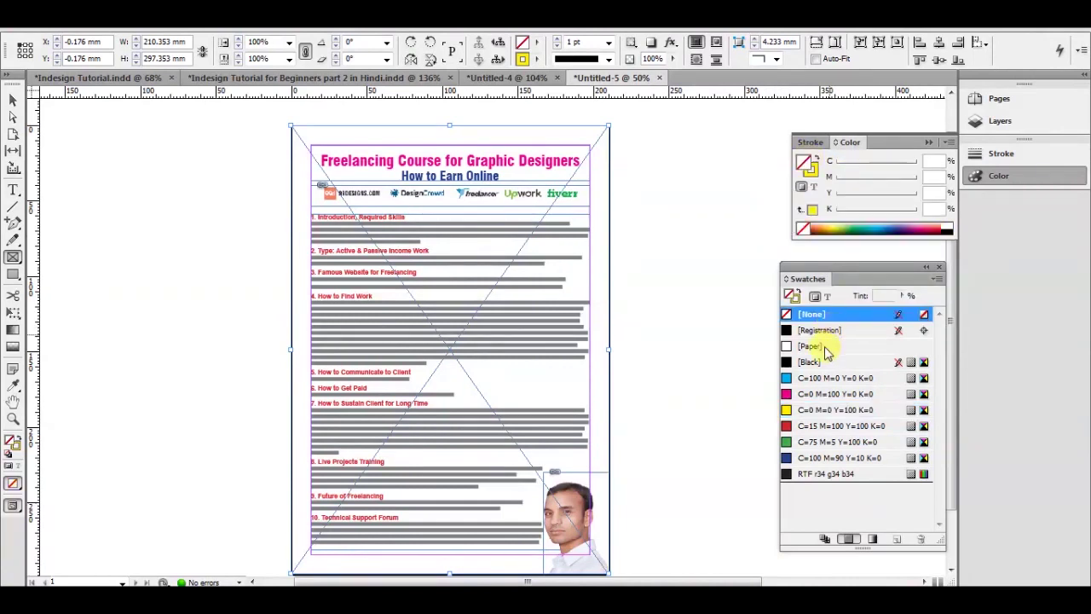
{"action": "left_click", "coordinate": [807, 410]}
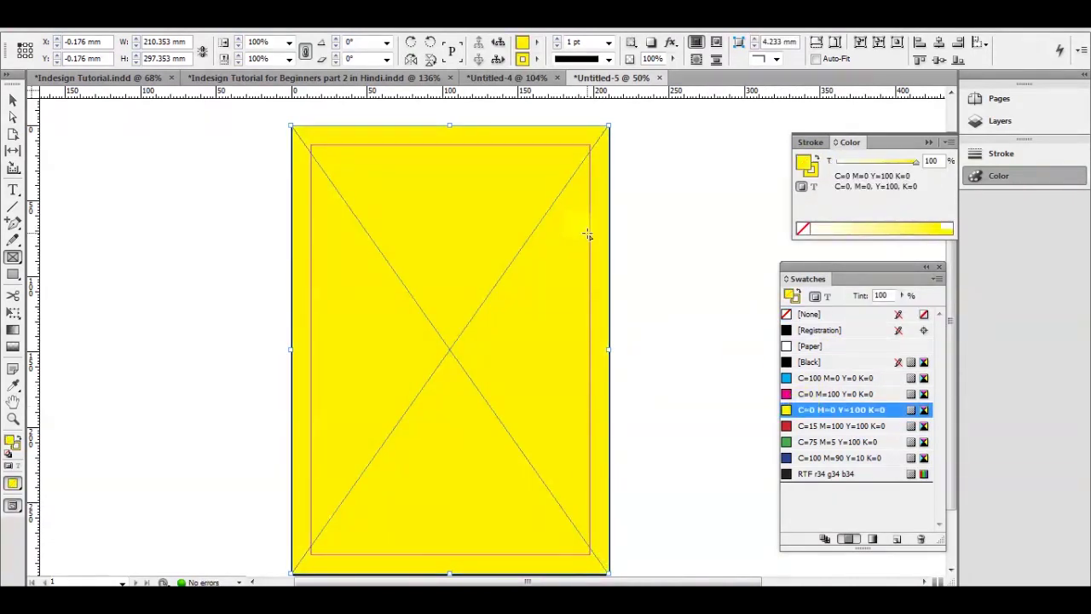
{"action": "left_click", "coordinate": [837, 226]}
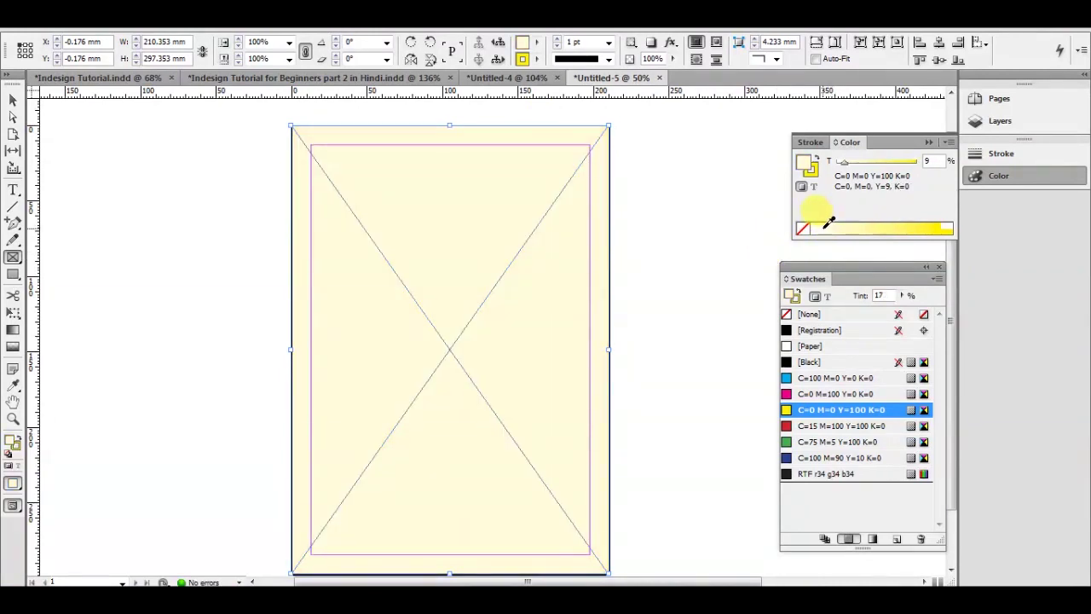
Send the pale yellow full-page frame behind all the text and images, and deselect it
{"action": "left_click", "coordinate": [13, 99]}
{"action": "left_click", "coordinate": [197, 154]}
{"action": "left_click", "coordinate": [307, 130]}
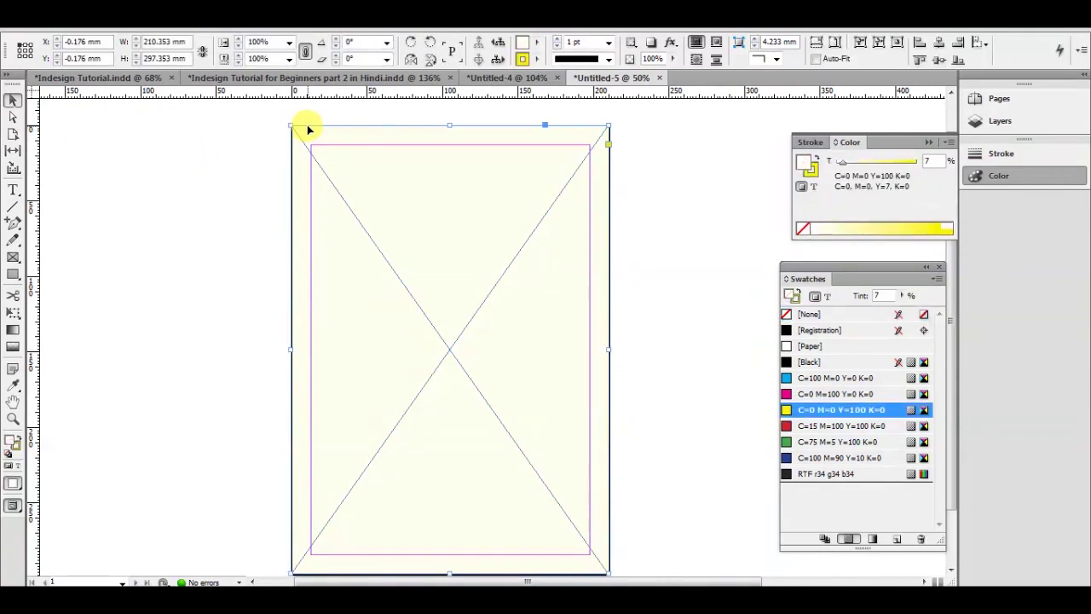
{"action": "key", "text": "ctrl+shift+bracketleft"}
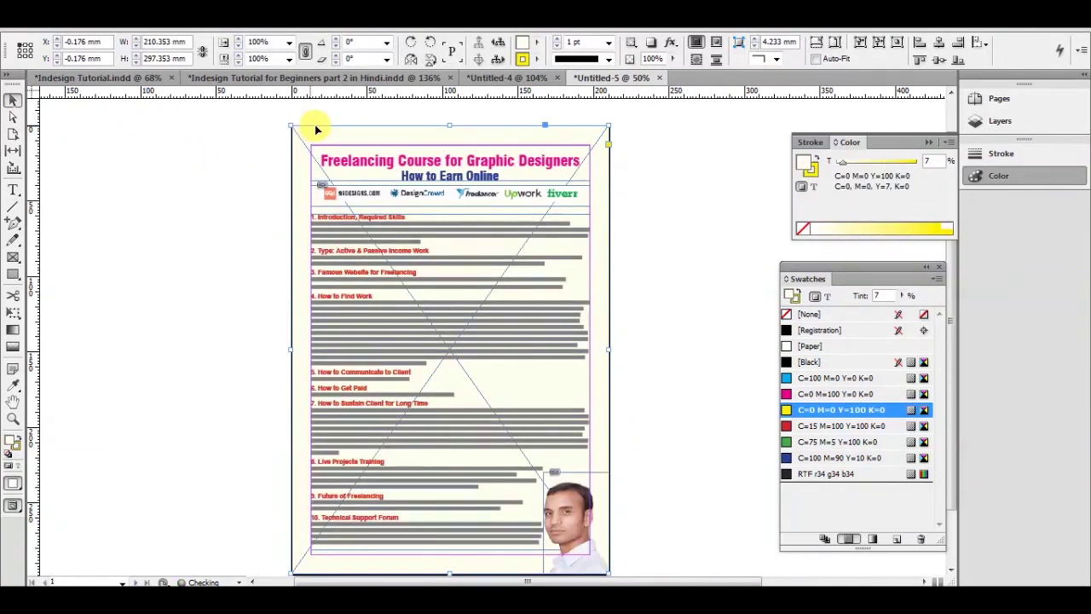
{"action": "right_click", "coordinate": [327, 138]}
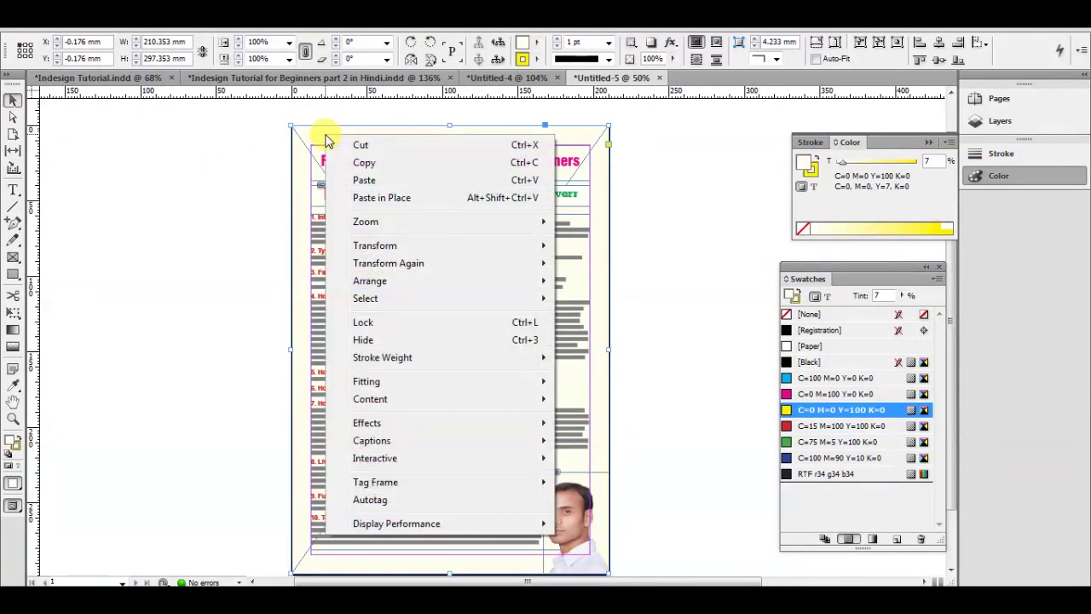
{"action": "left_click", "coordinate": [244, 145]}
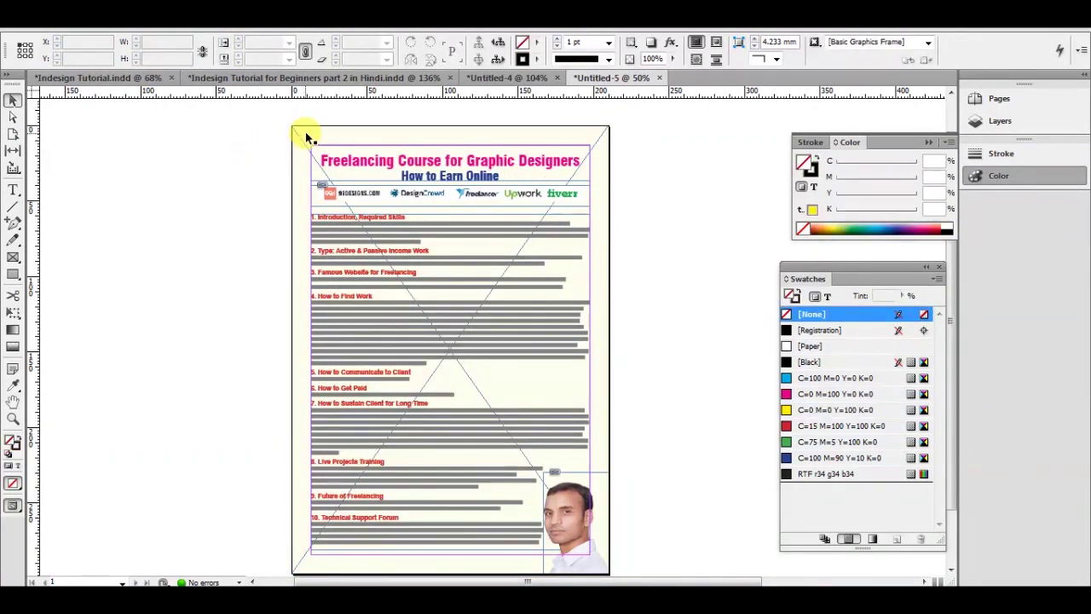
{"action": "left_click", "coordinate": [307, 135]}
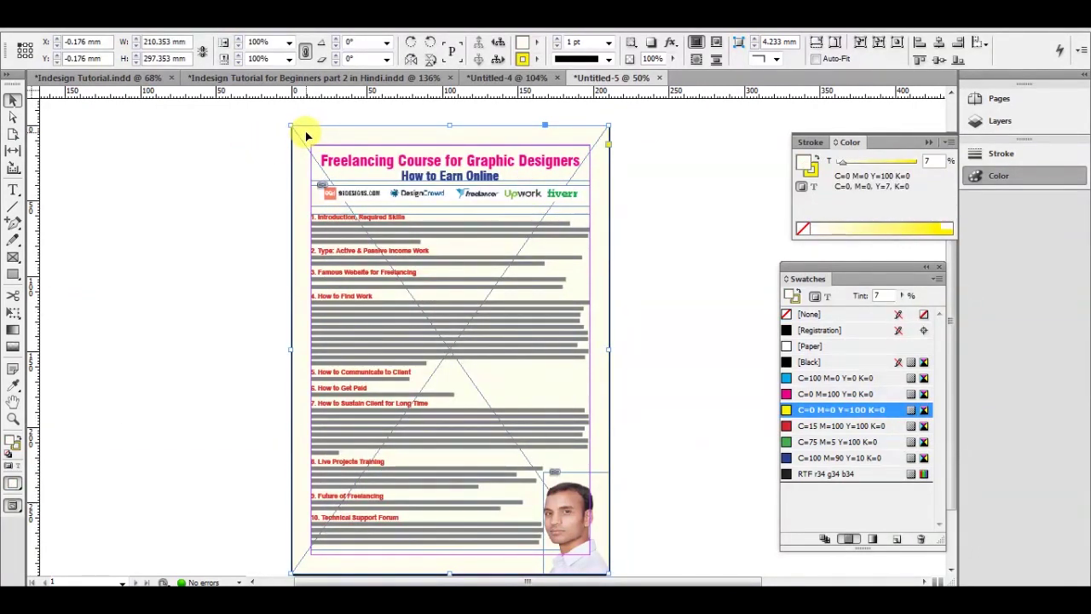
{"action": "left_click", "coordinate": [243, 166]}
Preview the finished page without frame edges and guides, including in full-screen presentation mode
{"action": "key", "text": "w"}
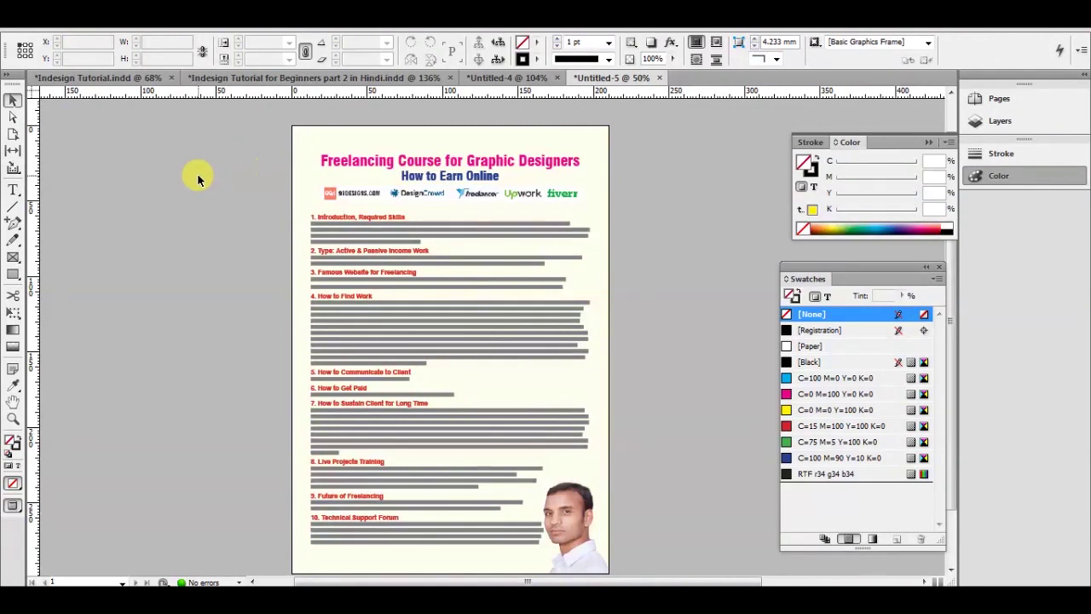
{"action": "key", "text": "shift+w"}
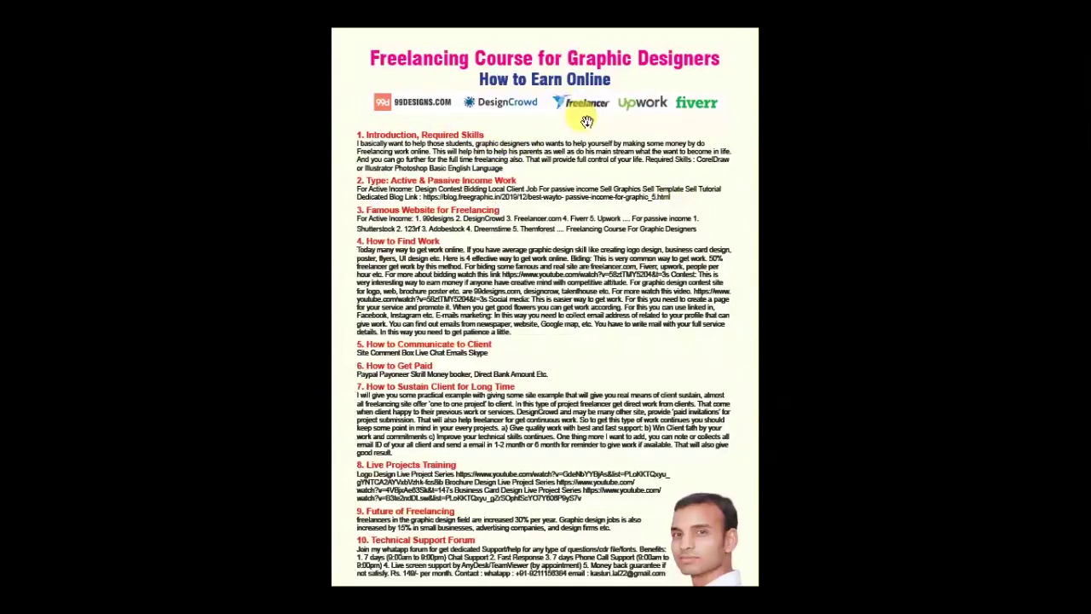
{"action": "key", "text": "Escape"}
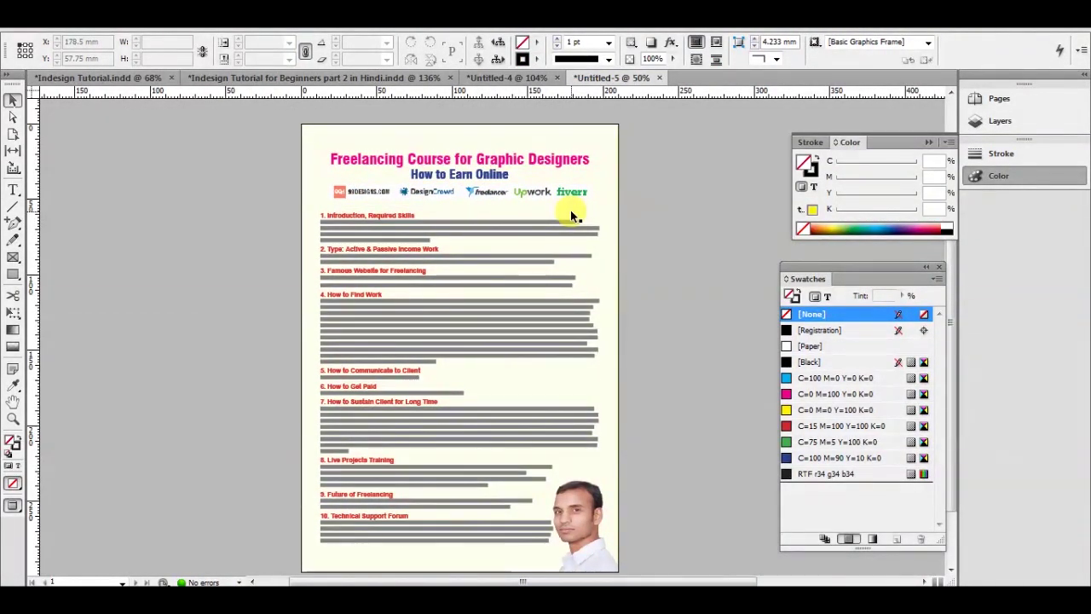
Look up the Output File section in Indesign Tutorial.indd and return to the blog post layout
{"action": "left_click", "coordinate": [132, 79]}
{"action": "scroll", "coordinate": [328, 207], "scroll_direction": "down", "scroll_amount": 10}
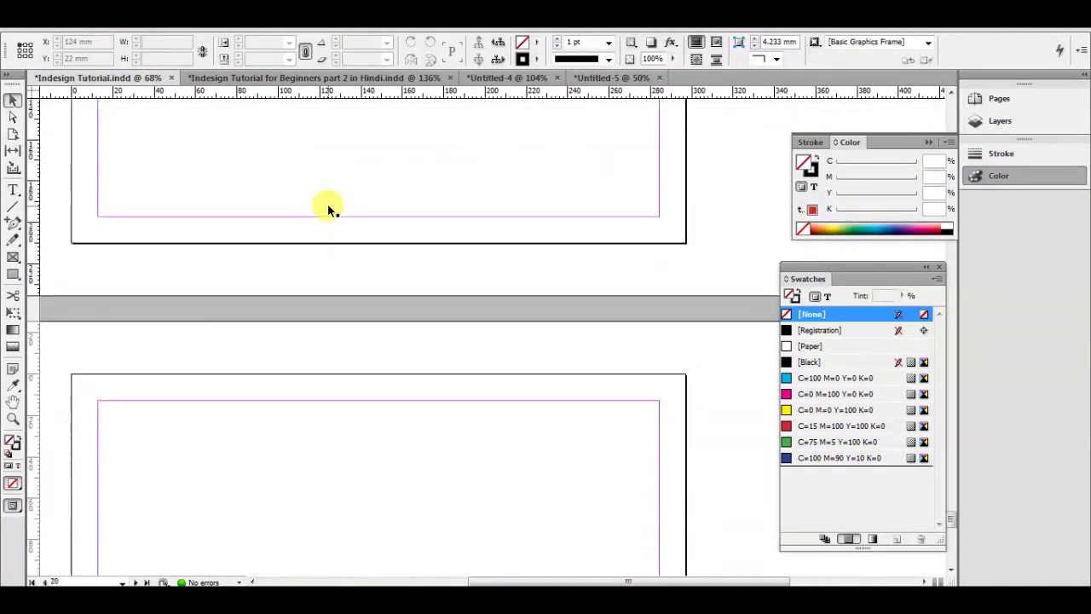
{"action": "scroll", "coordinate": [409, 247], "scroll_direction": "down", "scroll_amount": 1}
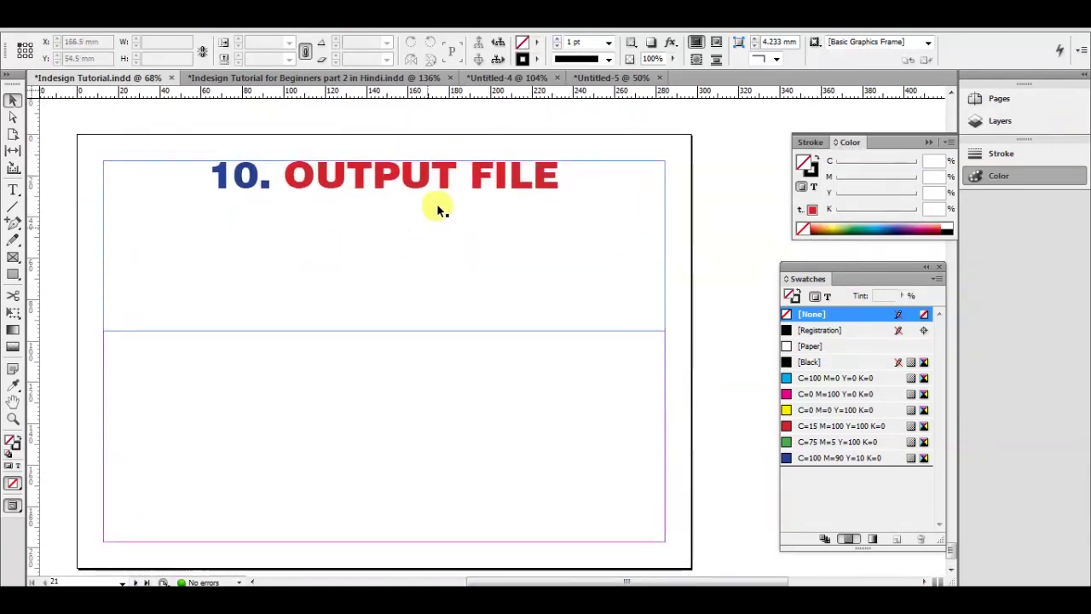
{"action": "left_click", "coordinate": [590, 79]}
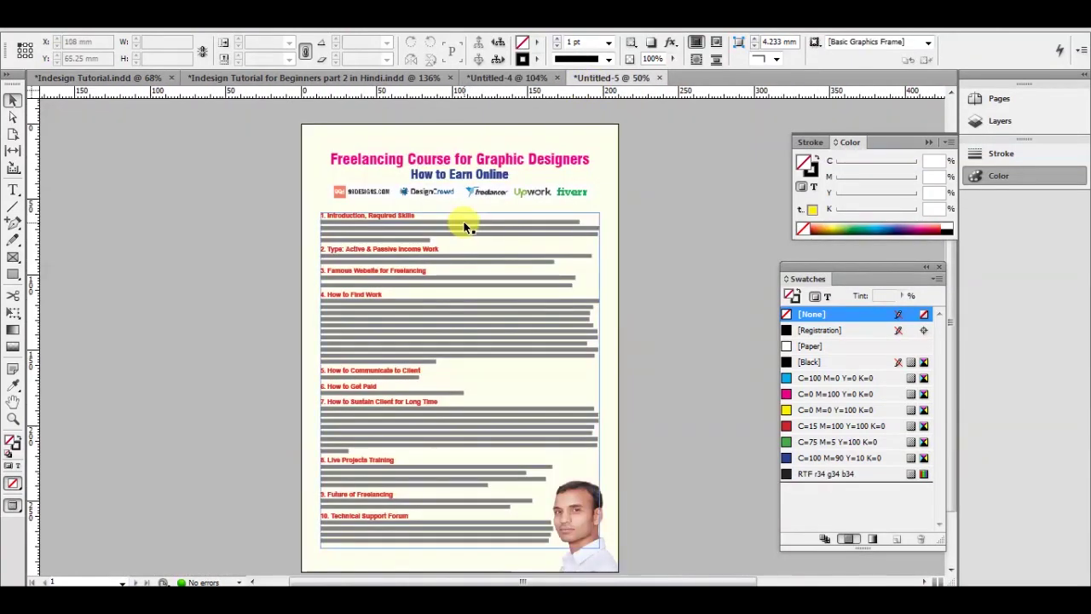
{"action": "scroll", "coordinate": [463, 221], "scroll_direction": "down", "scroll_amount": 3}
{"action": "scroll", "coordinate": [463, 221], "scroll_direction": "up", "scroll_amount": 4}
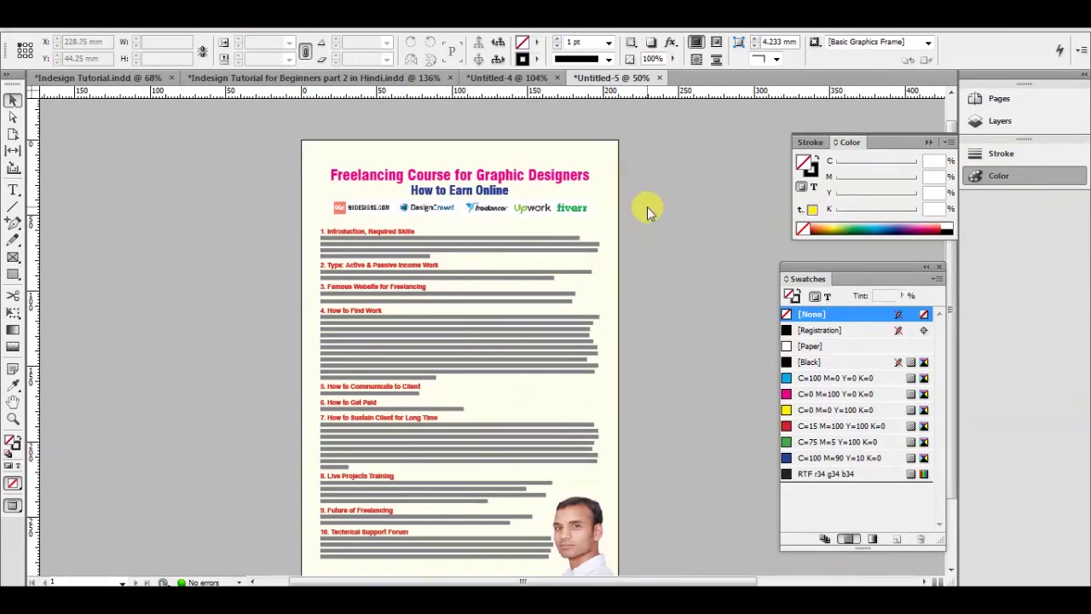
Save the blog post document as project01 in the projct folder on the Desktop
{"action": "key", "text": "ctrl+s"}
{"action": "left_click", "coordinate": [256, 250]}
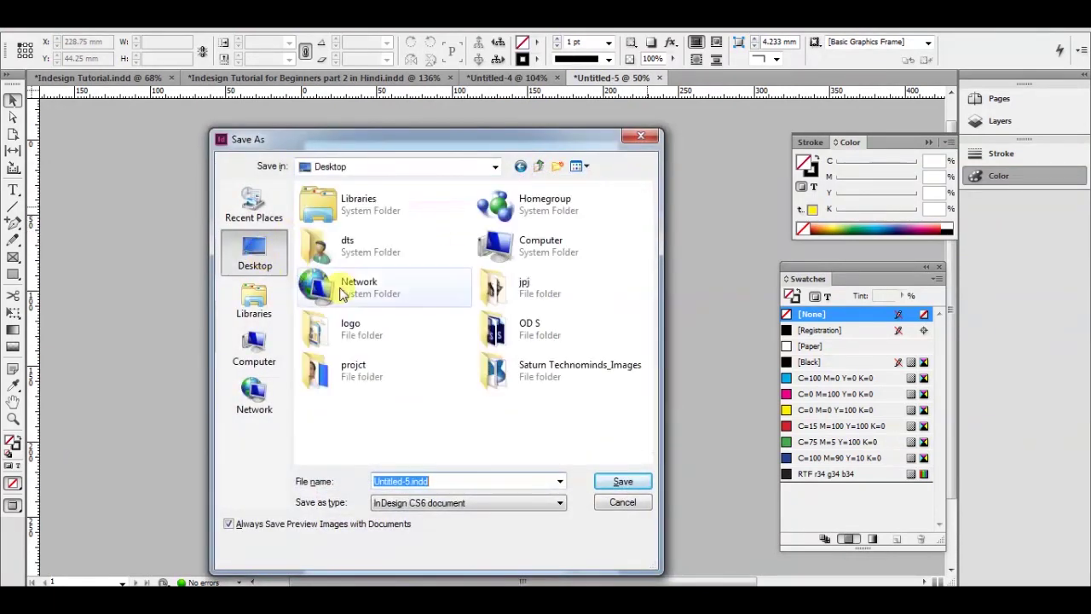
{"action": "double_click", "coordinate": [351, 368]}
{"action": "double_click", "coordinate": [449, 480]}
{"action": "type", "text": "project01"}
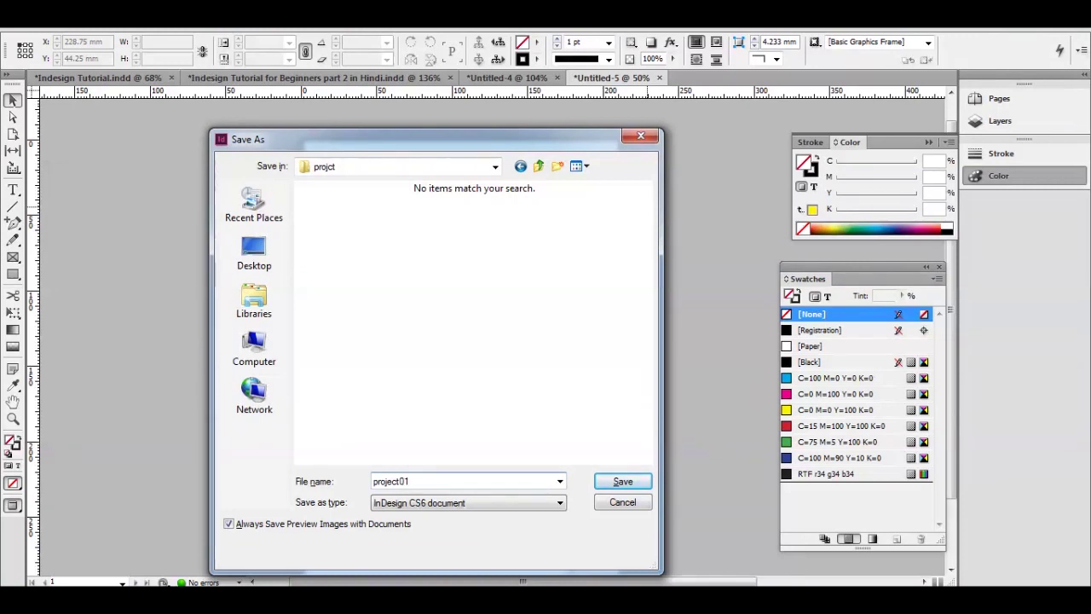
{"action": "key", "text": "Return"}
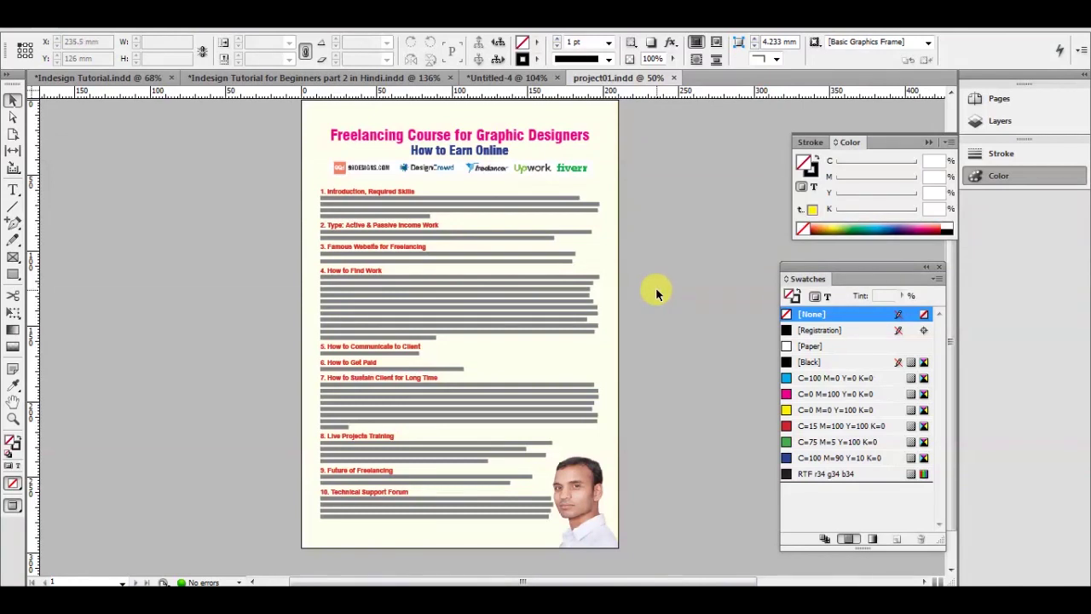
Check the document's linked images and its paragraph styles
{"action": "key", "text": "ctrl+shift+d"}
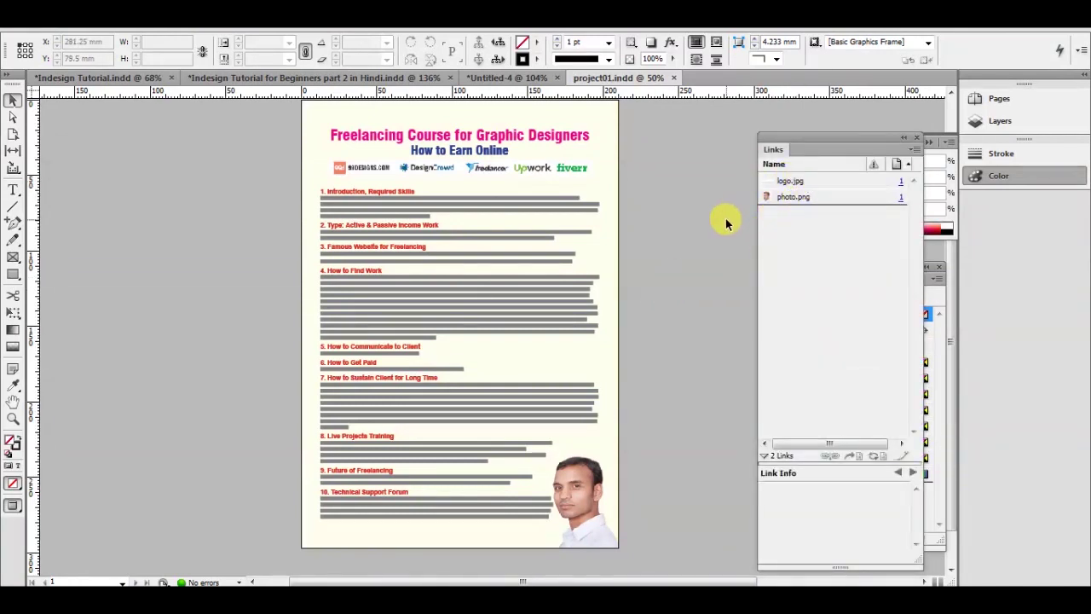
{"action": "key", "text": "F11"}
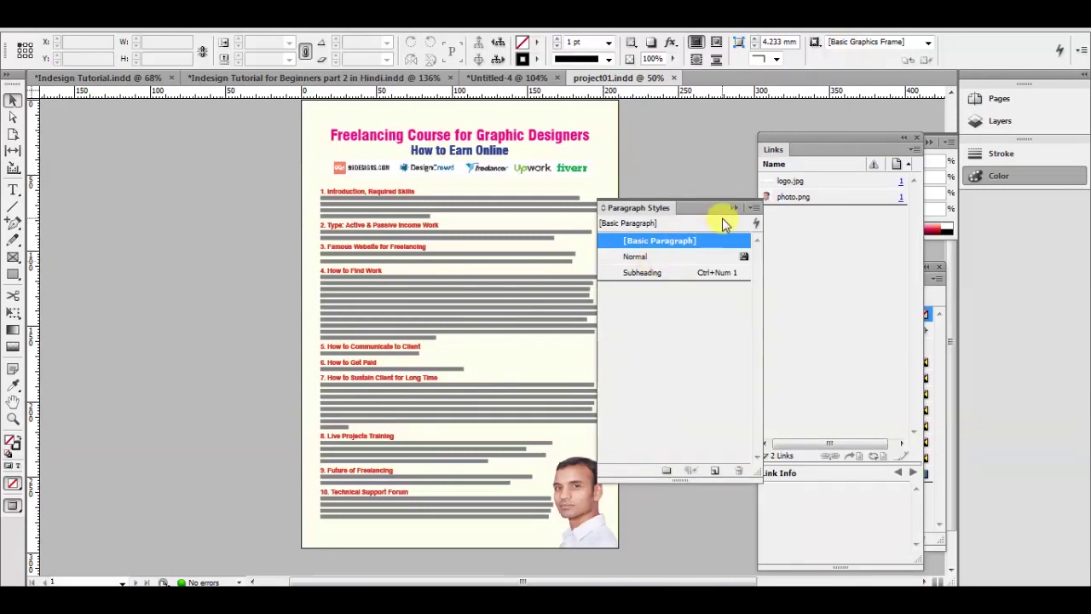
{"action": "left_click", "coordinate": [735, 209]}
{"action": "left_click", "coordinate": [905, 138]}
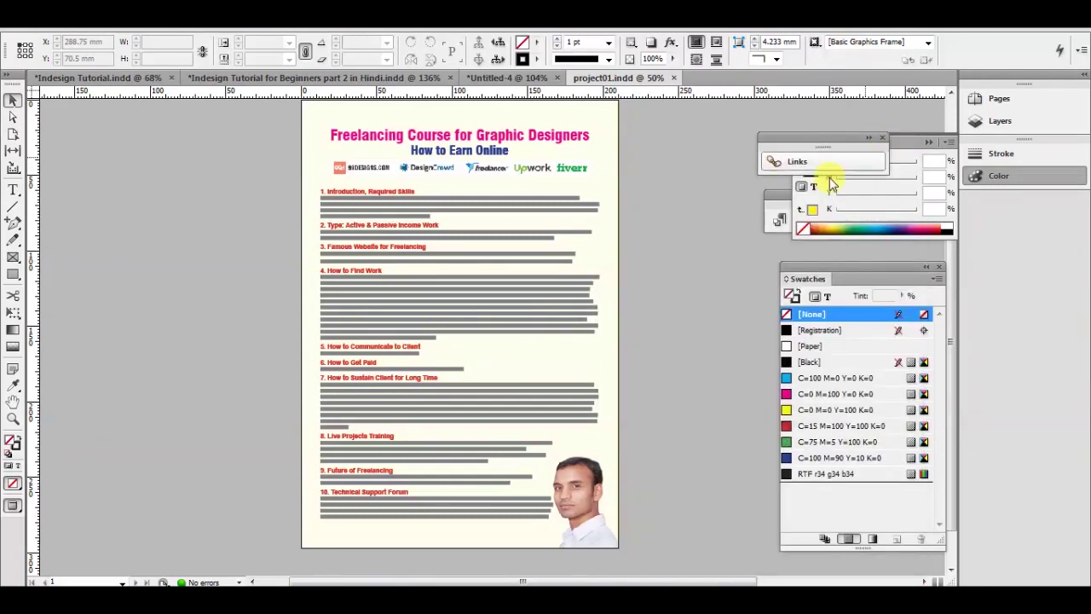
Export all pages as an interactive PDF named project01.pdf to the projct folder, keeping the default export settings and accepting the RGB conversion
{"action": "left_click", "coordinate": [51, 29]}
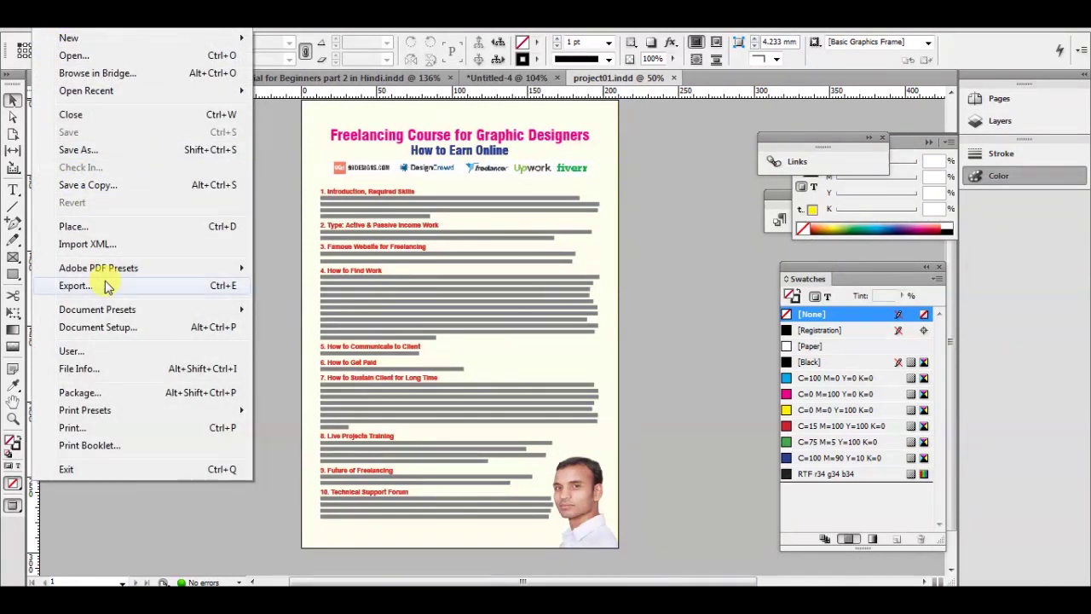
{"action": "left_click", "coordinate": [204, 284]}
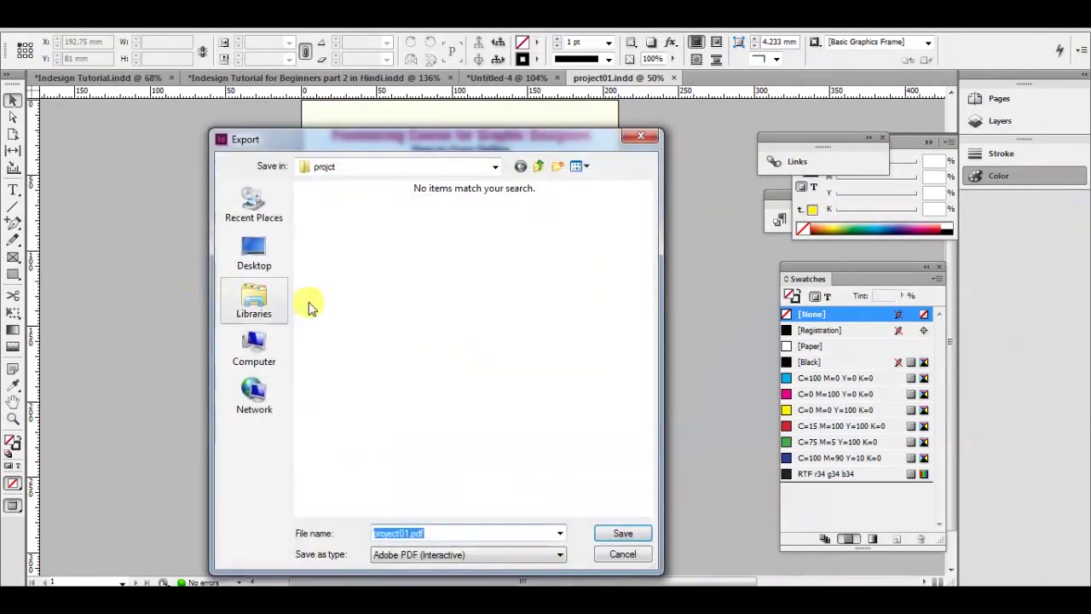
{"action": "left_click", "coordinate": [483, 557]}
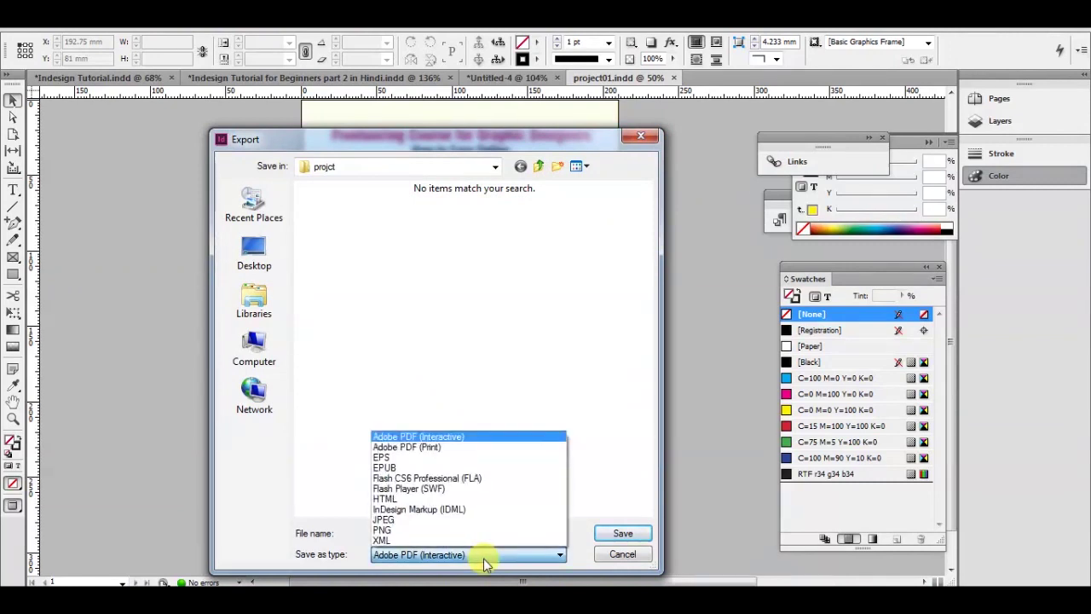
{"action": "left_click", "coordinate": [485, 563]}
{"action": "left_click", "coordinate": [254, 251]}
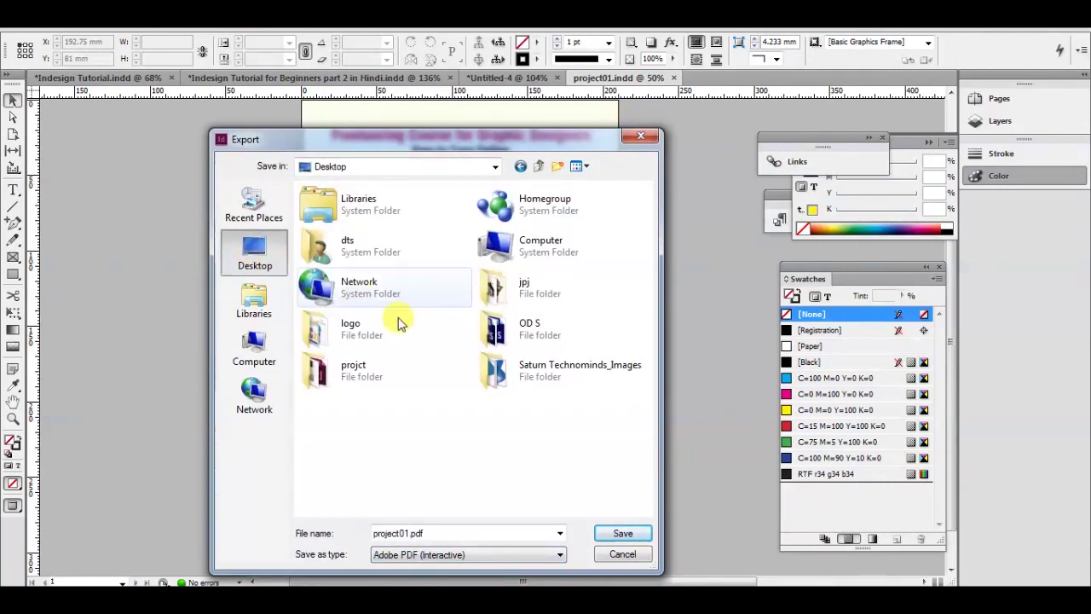
{"action": "double_click", "coordinate": [361, 375]}
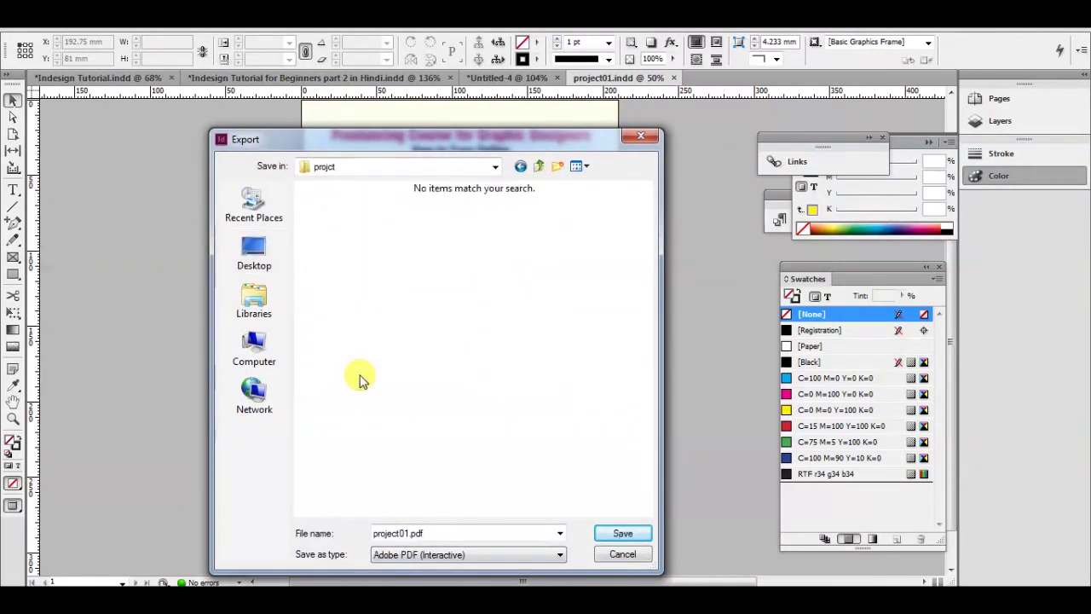
{"action": "left_click", "coordinate": [604, 534]}
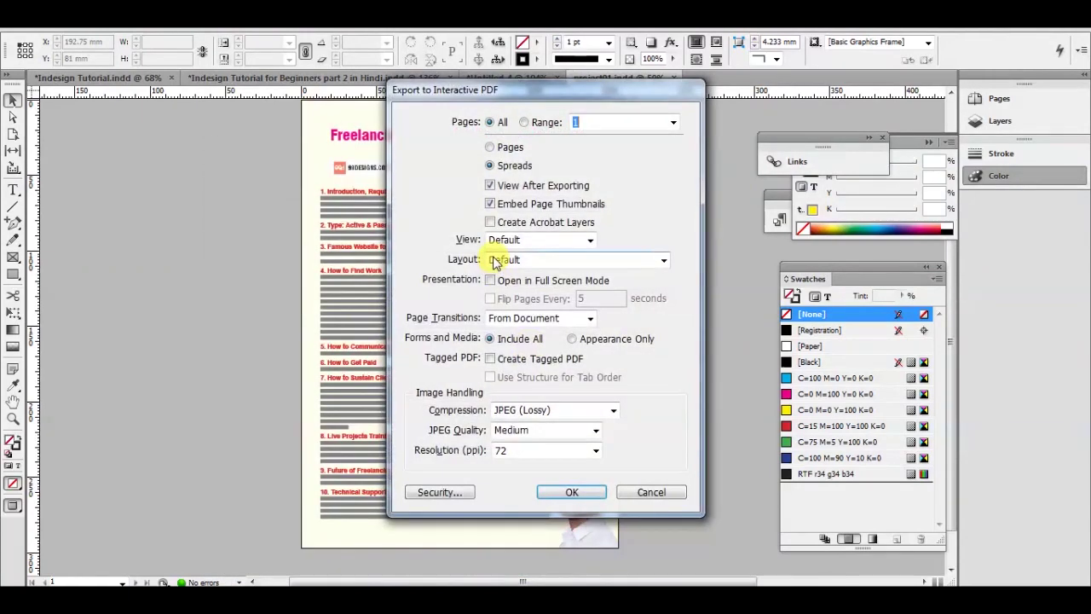
{"action": "left_click", "coordinate": [595, 492]}
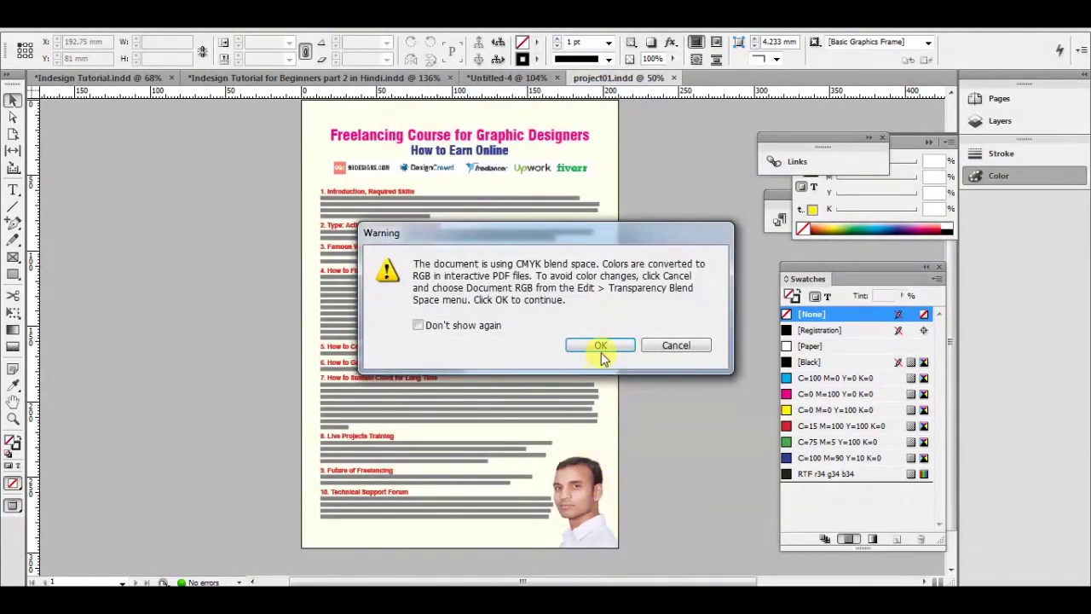
{"action": "left_click", "coordinate": [601, 349]}
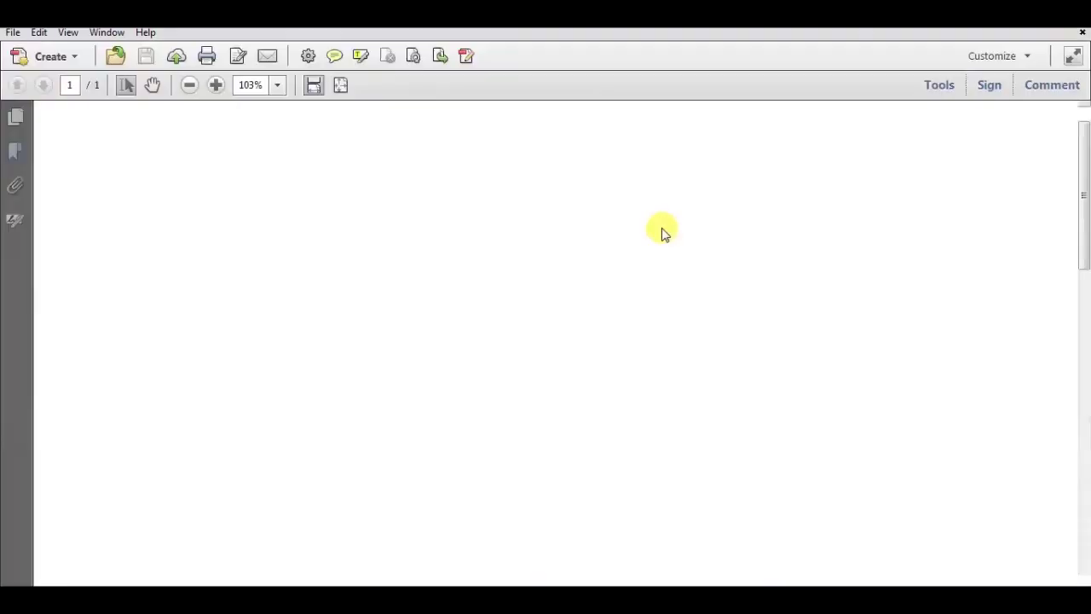
Examine the exported PDF from the title and logo strip down through the body text
{"action": "key", "text": "super"}
{"action": "key", "text": "super"}
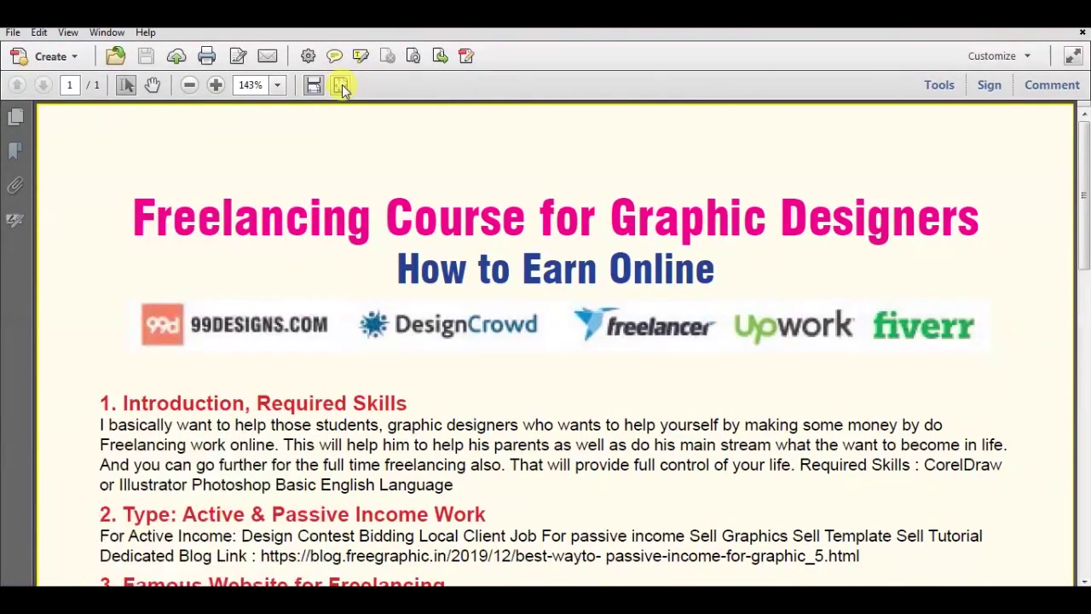
{"action": "left_click", "coordinate": [340, 84]}
{"action": "scroll", "coordinate": [469, 260], "scroll_direction": "up", "scroll_amount": 5}
{"action": "scroll", "coordinate": [512, 220], "scroll_direction": "up", "scroll_amount": 3}
{"action": "scroll", "coordinate": [540, 231], "scroll_direction": "down", "scroll_amount": 5}
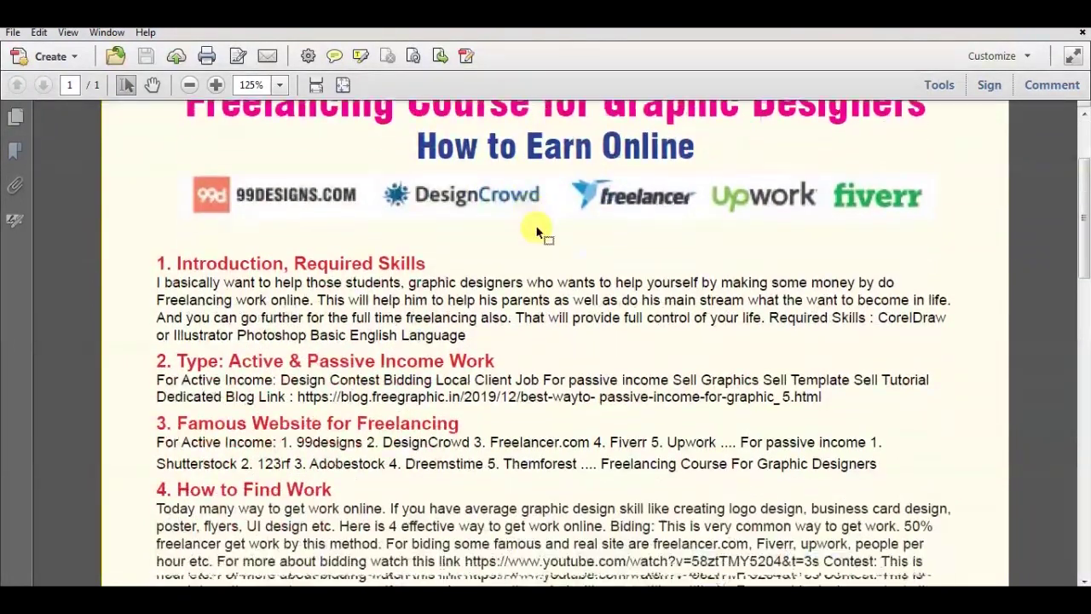
{"action": "scroll", "coordinate": [496, 303], "scroll_direction": "down", "scroll_amount": 2}
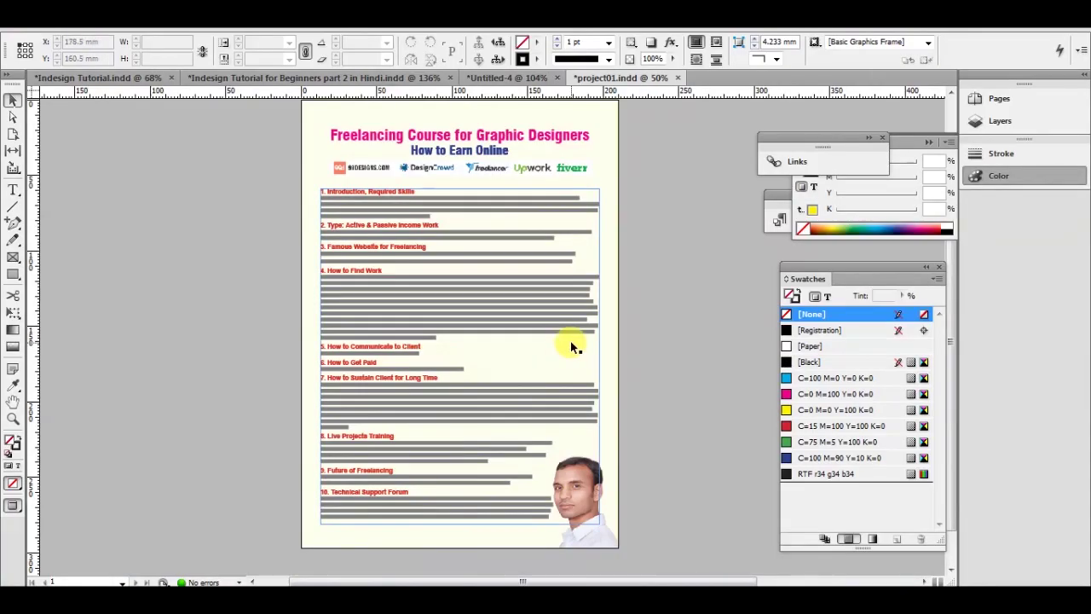
Start a PDF/X-1a:2001 export of the document to the projct folder under the file name project01_print.pdf
{"action": "key", "text": "alt+f"}
{"action": "mouse_move", "coordinate": [117, 274]}
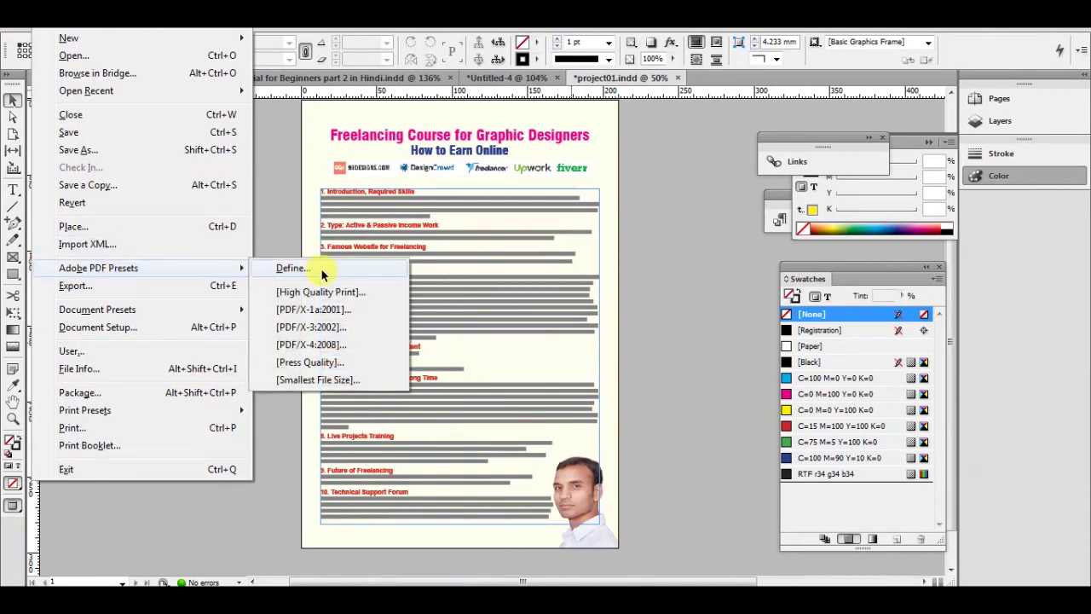
{"action": "left_click", "coordinate": [330, 311]}
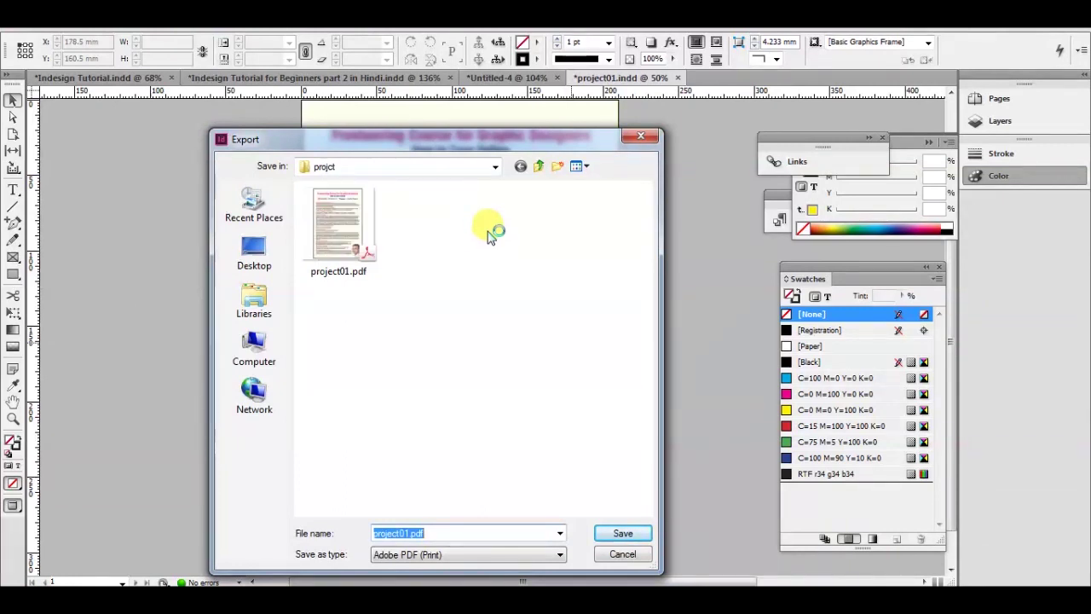
{"action": "left_click", "coordinate": [623, 533]}
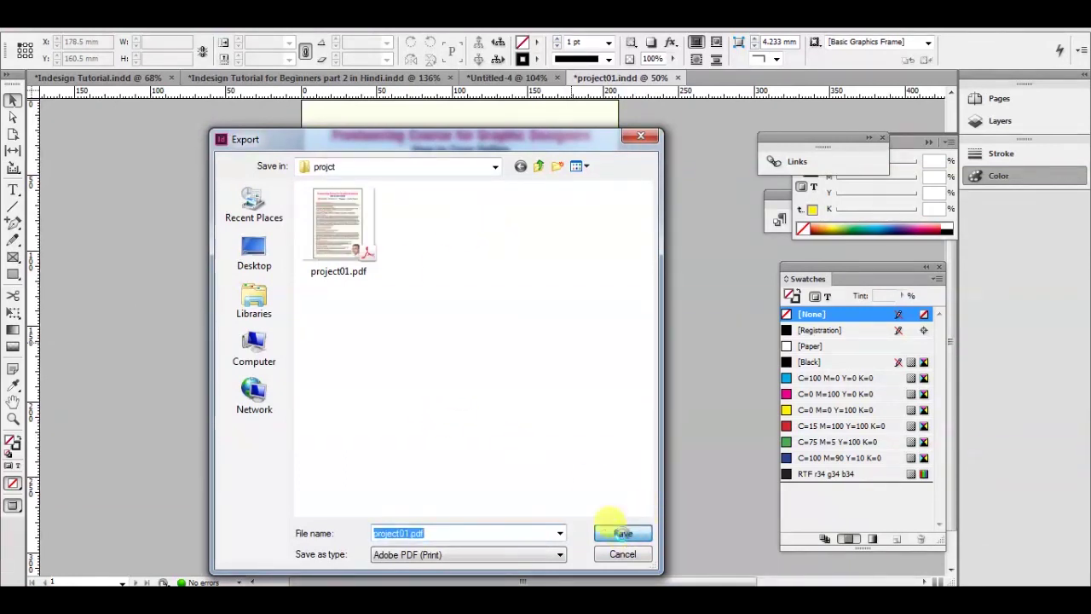
{"action": "left_click", "coordinate": [651, 310]}
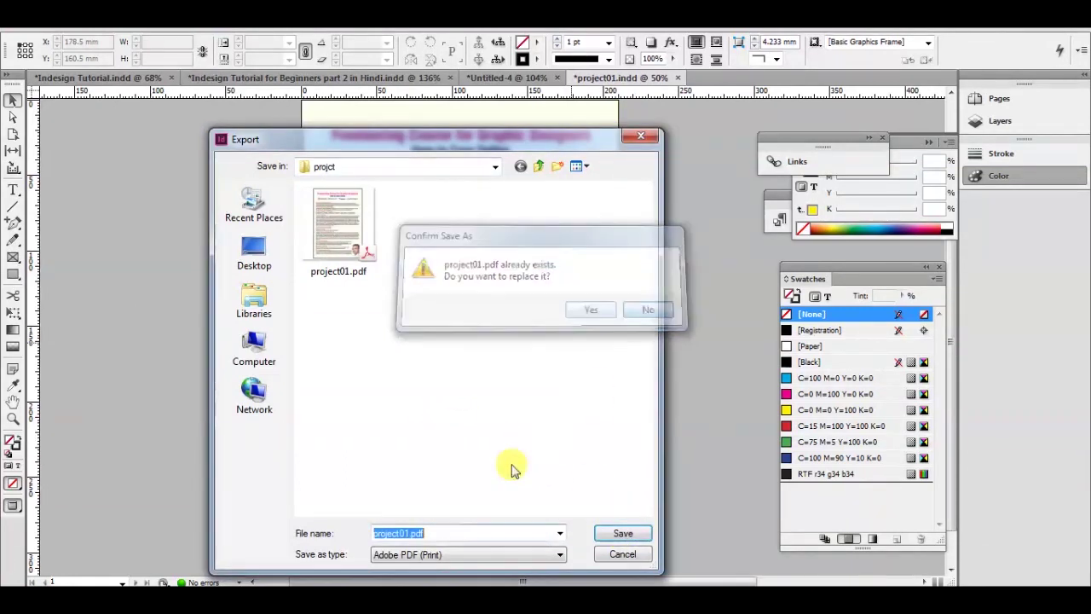
{"action": "left_click", "coordinate": [408, 533]}
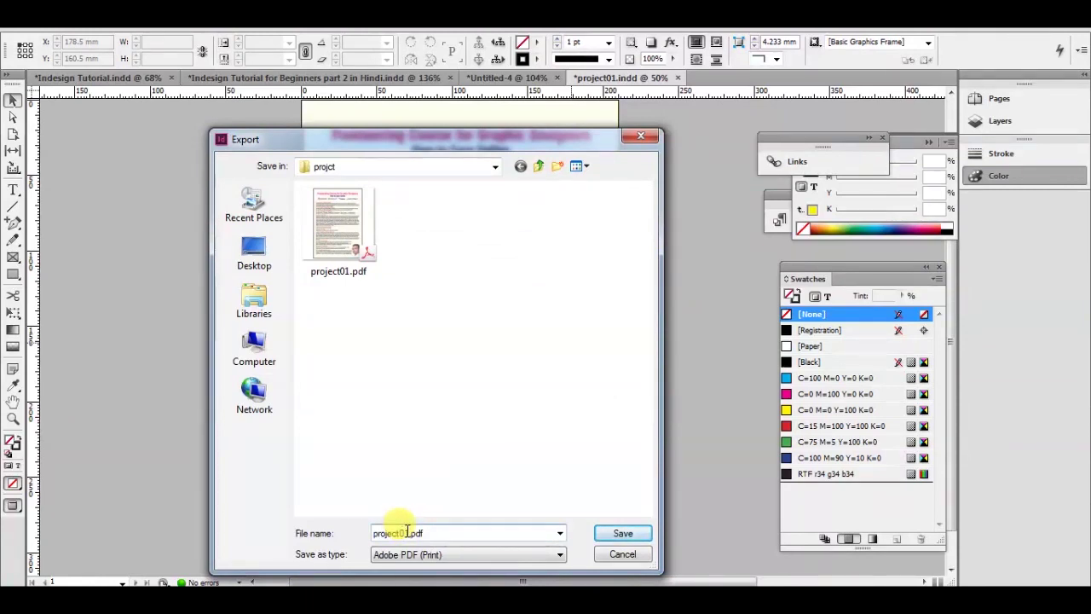
{"action": "type", "text": "_print"}
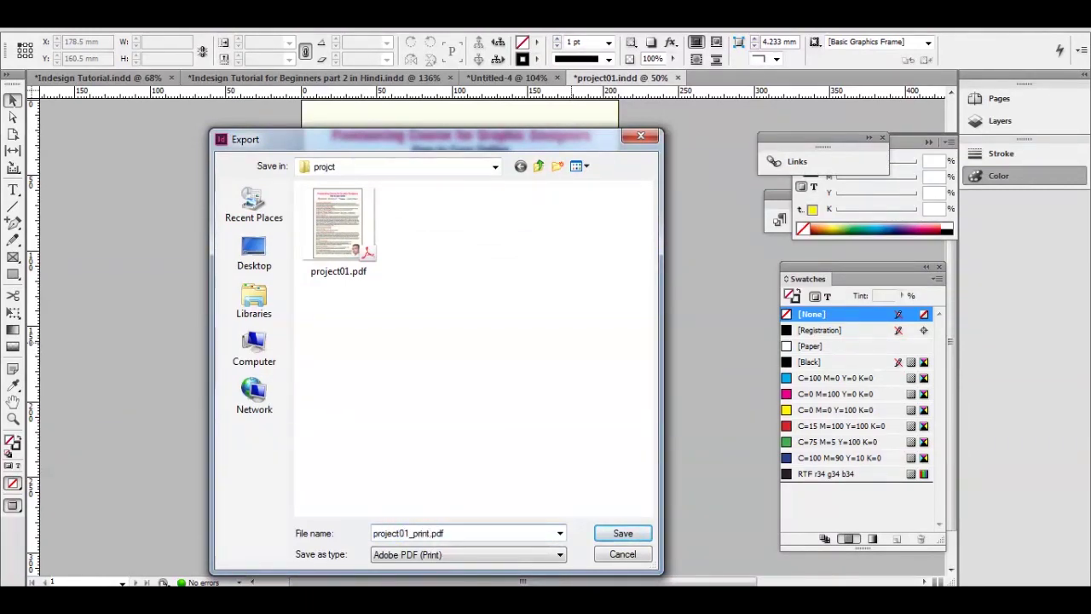
{"action": "key", "text": "Return"}
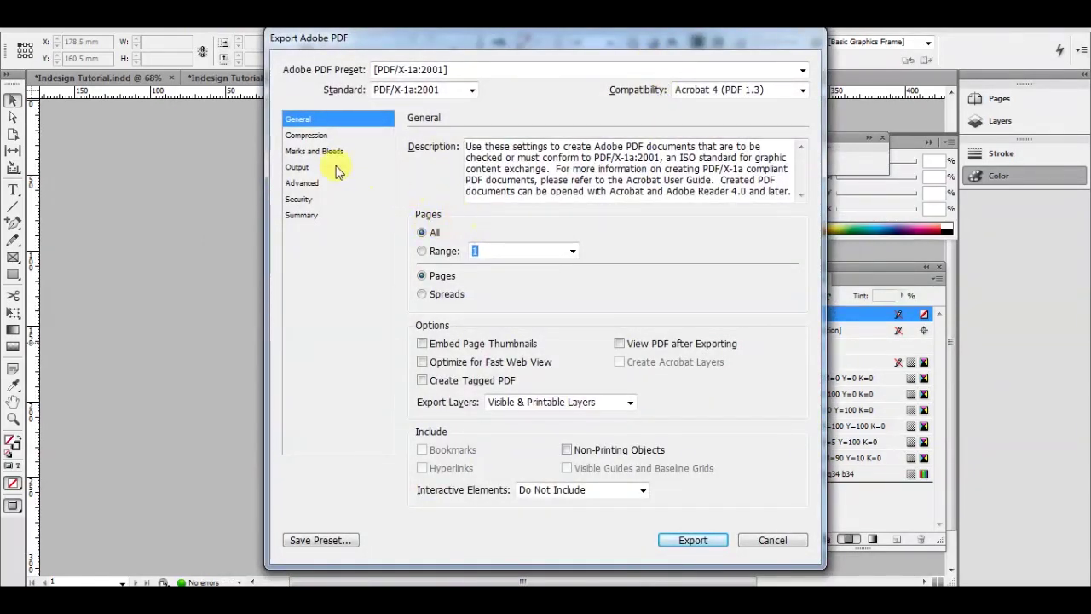
Export the print PDF with crop marks offset 5 mm and the document's own bleed settings
{"action": "left_click", "coordinate": [317, 136]}
{"action": "left_click", "coordinate": [314, 151]}
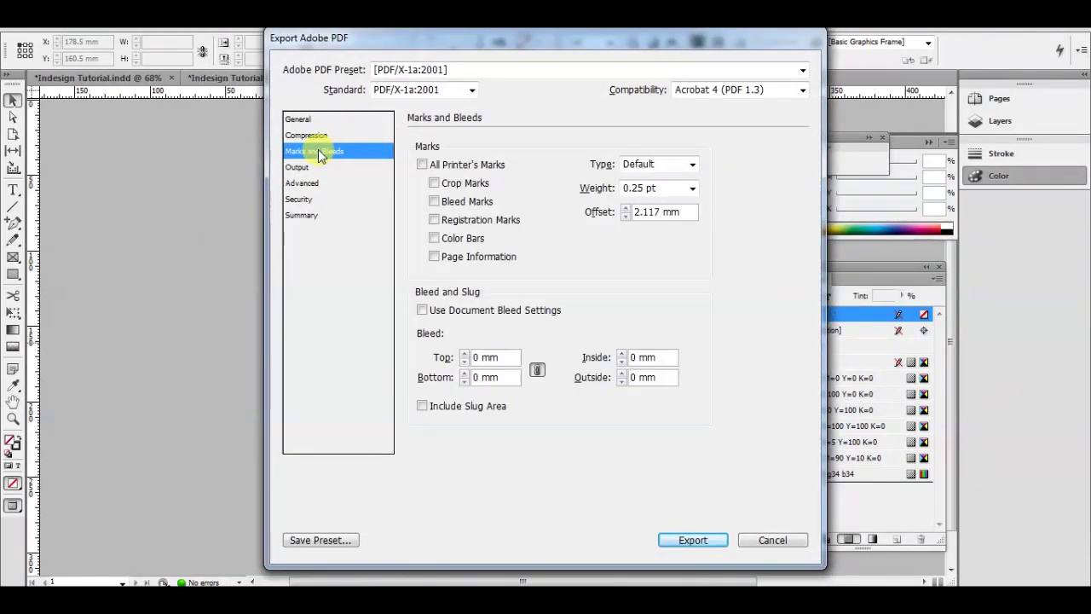
{"action": "left_click", "coordinate": [456, 188]}
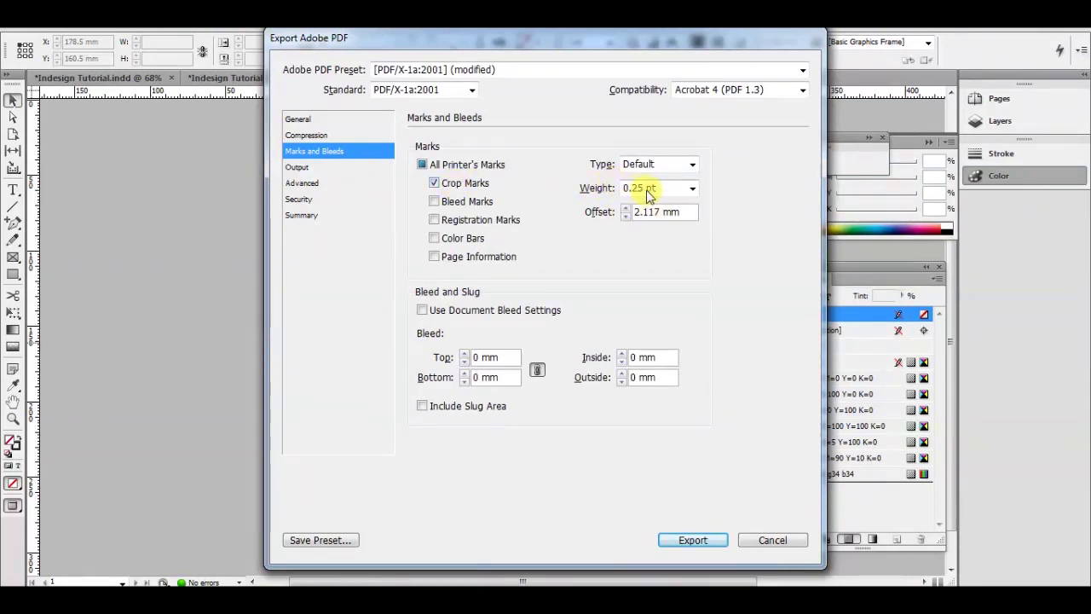
{"action": "left_click", "coordinate": [663, 214]}
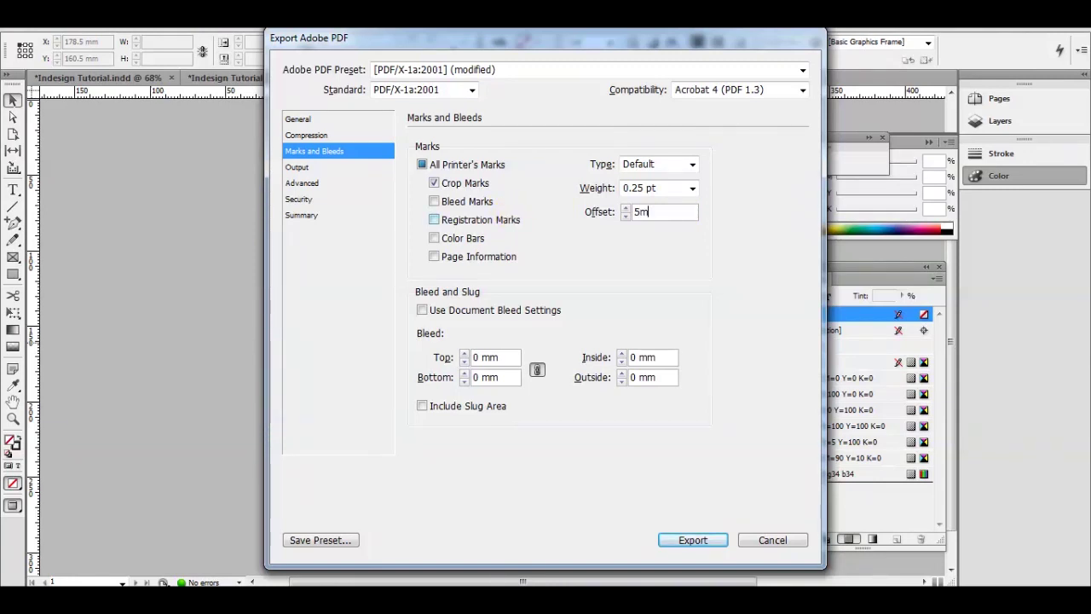
{"action": "key", "text": "Tab"}
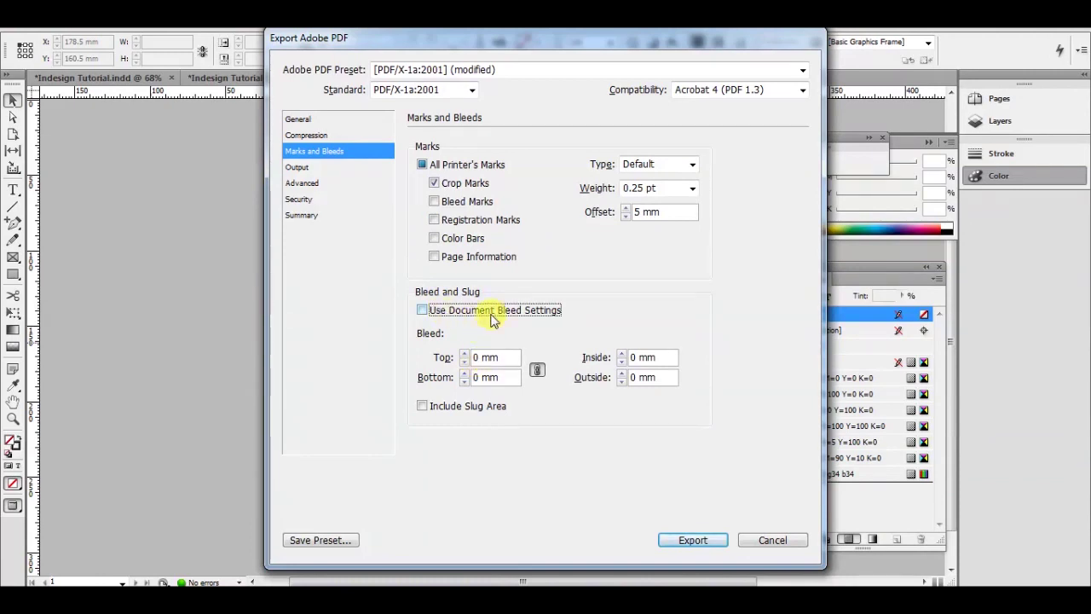
{"action": "left_click", "coordinate": [458, 313]}
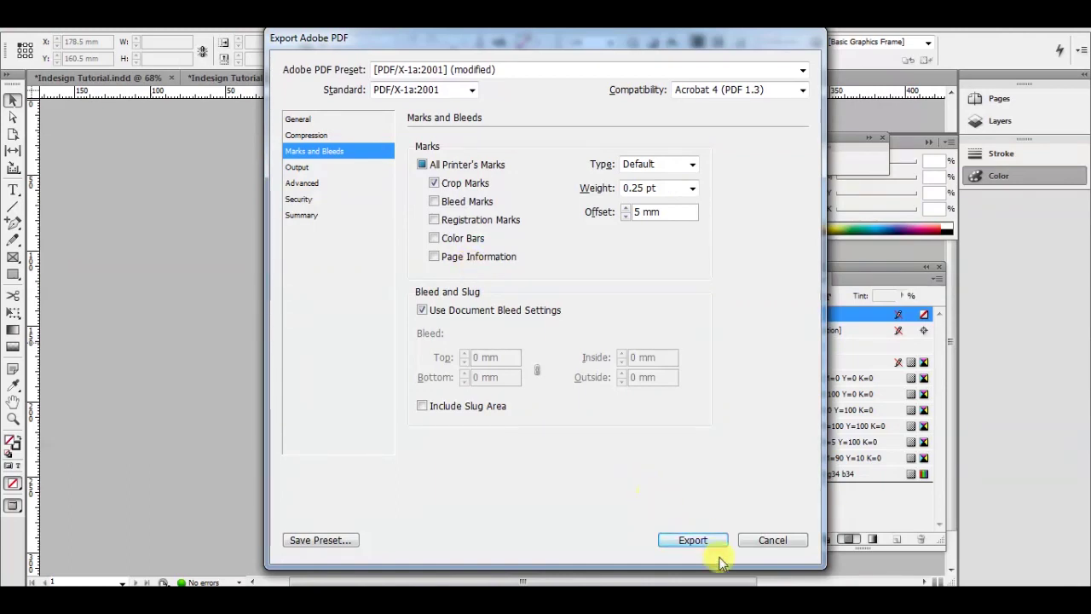
{"action": "left_click", "coordinate": [692, 539]}
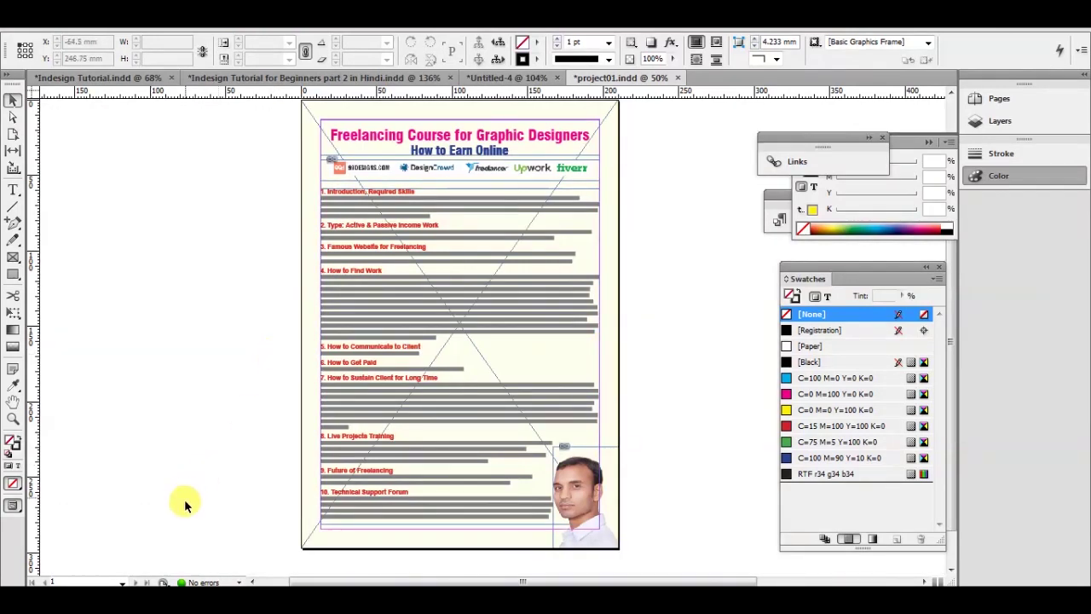
Switch to Windows Explorer and open project01_print.pdf from the projct folder on the Desktop
{"action": "mouse_move", "coordinate": [159, 568]}
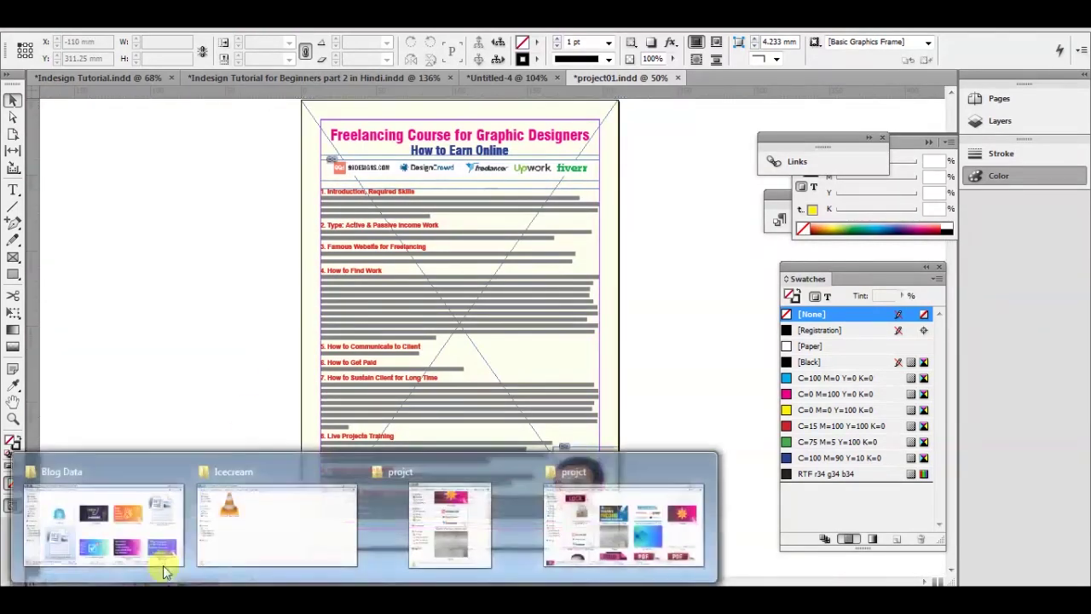
{"action": "left_click", "coordinate": [231, 541]}
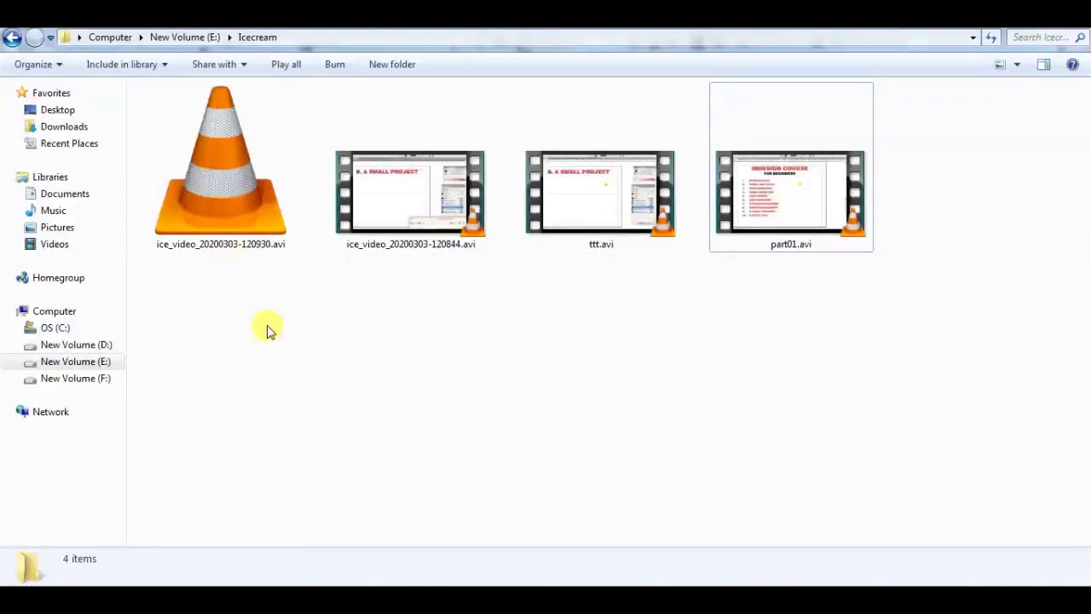
{"action": "left_click", "coordinate": [109, 362]}
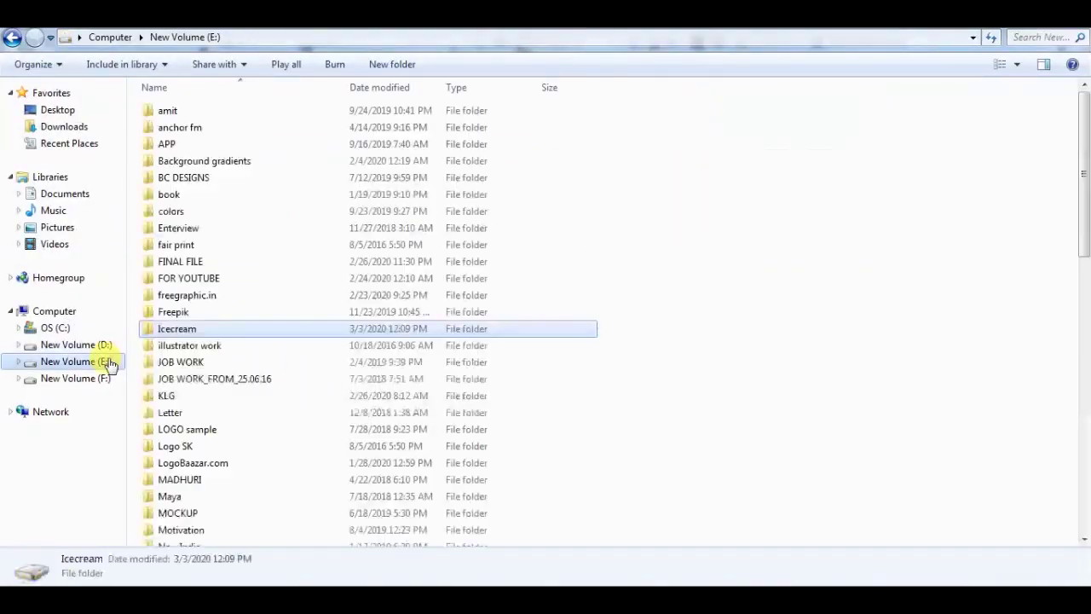
{"action": "left_click", "coordinate": [62, 110]}
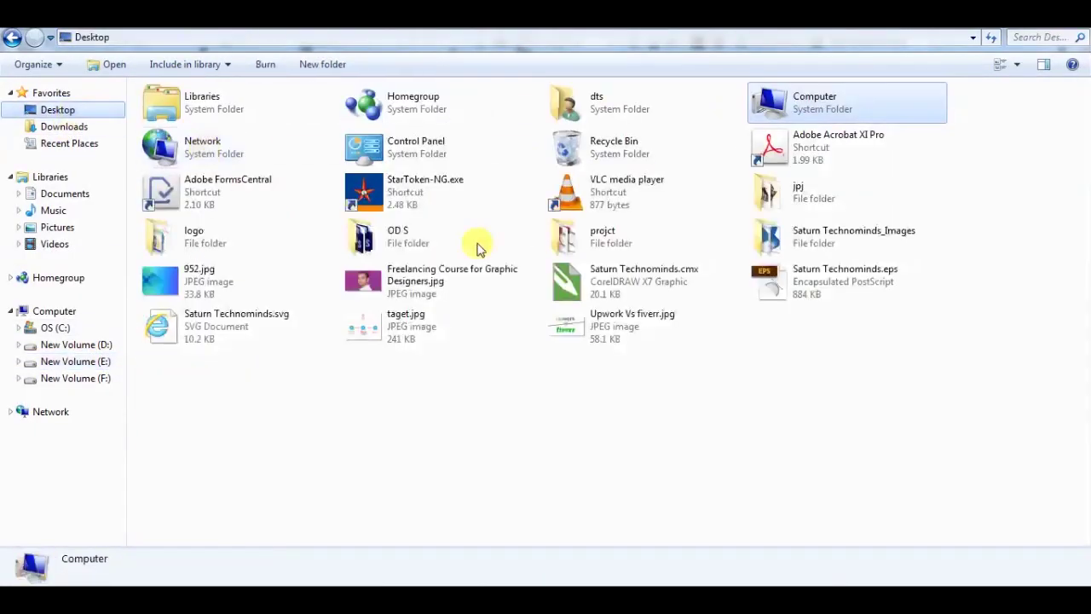
{"action": "double_click", "coordinate": [644, 241]}
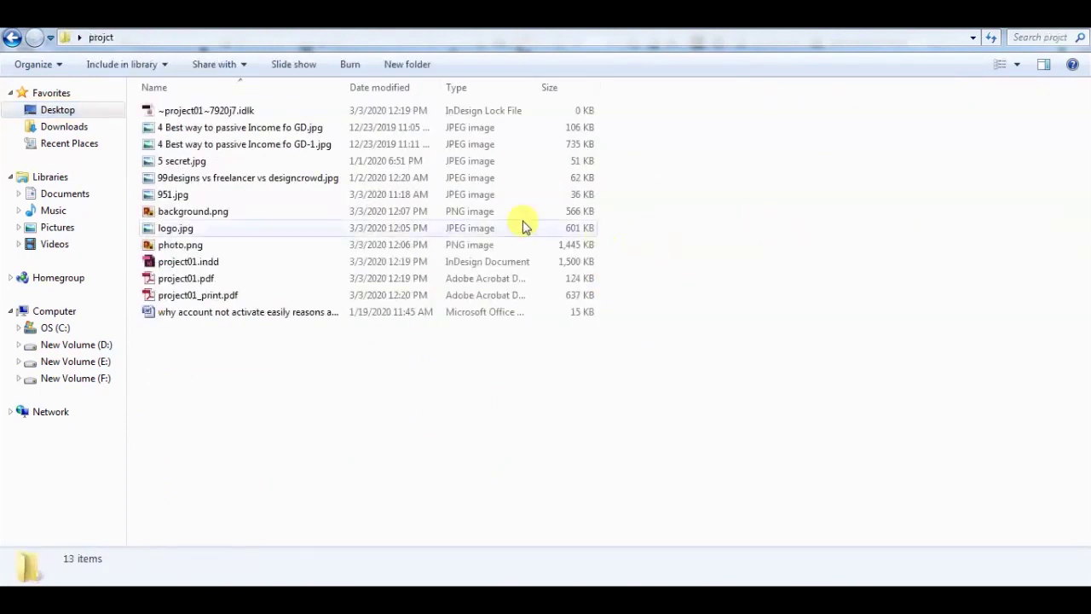
{"action": "left_click", "coordinate": [183, 298]}
{"action": "double_click", "coordinate": [183, 299]}
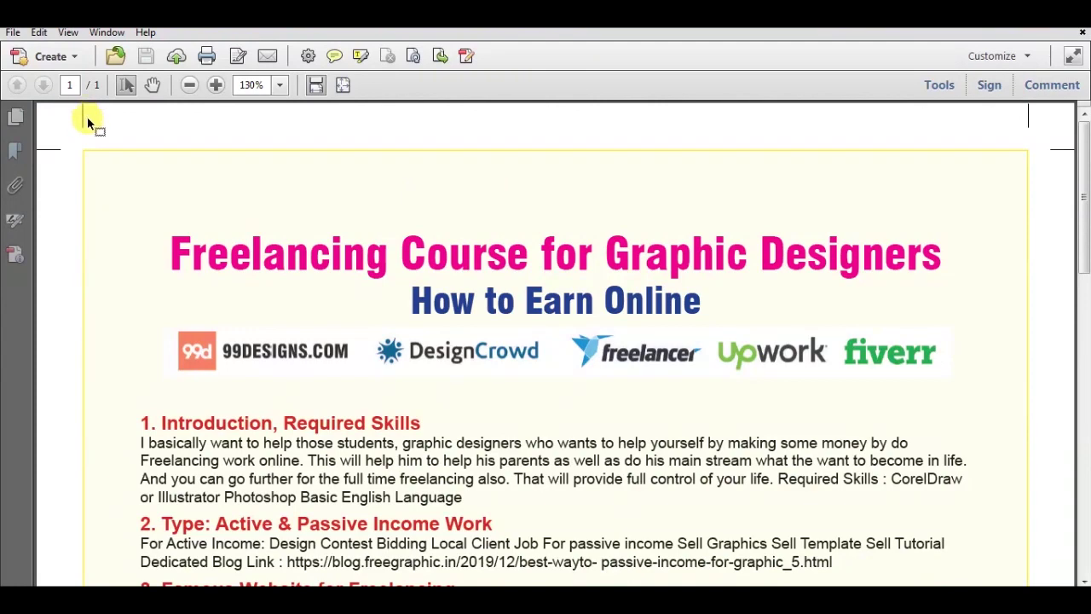
Compare the title and logo strip in project01_print.pdf and project01.pdf at 200% magnification
{"action": "scroll", "coordinate": [667, 162], "scroll_direction": "down", "scroll_amount": 5}
{"action": "scroll", "coordinate": [565, 214], "scroll_direction": "up", "scroll_amount": 3}
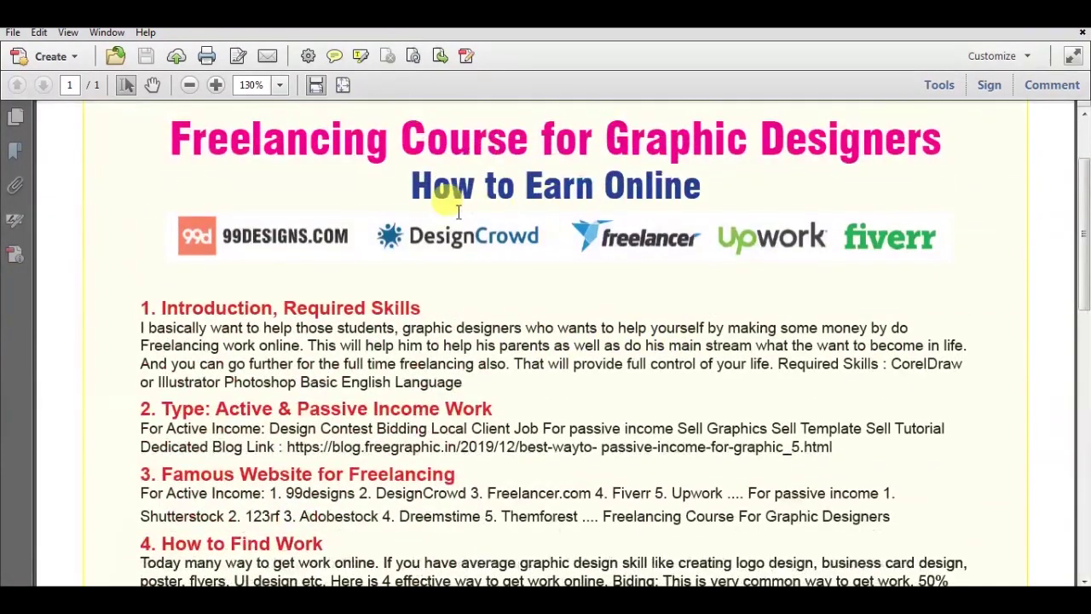
{"action": "scroll", "coordinate": [432, 222], "scroll_direction": "up", "scroll_amount": 5}
{"action": "scroll", "coordinate": [432, 221], "scroll_direction": "down", "scroll_amount": 4}
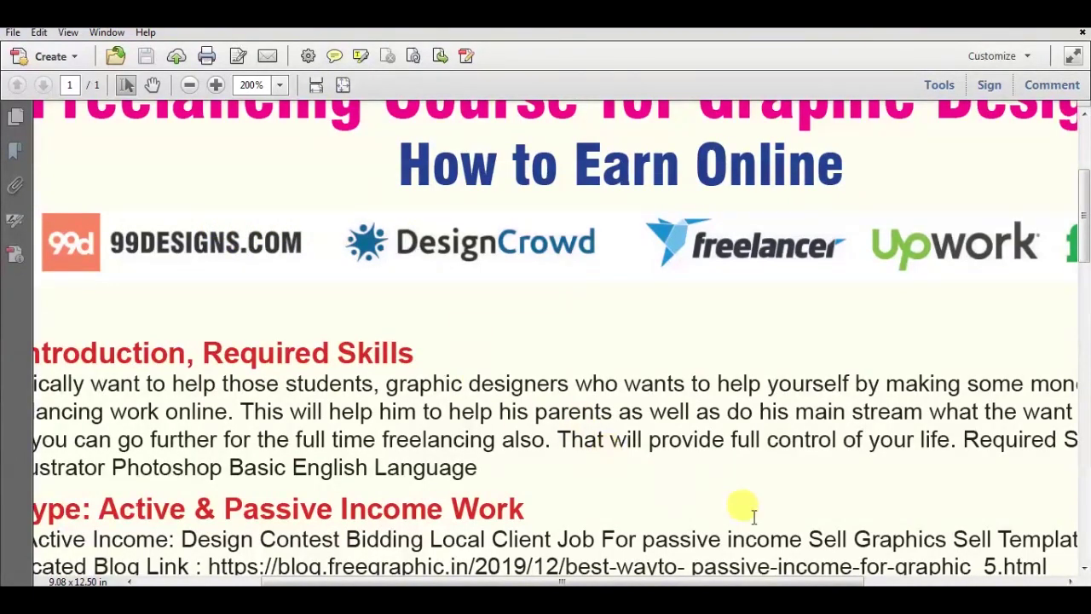
{"action": "mouse_move", "coordinate": [957, 521]}
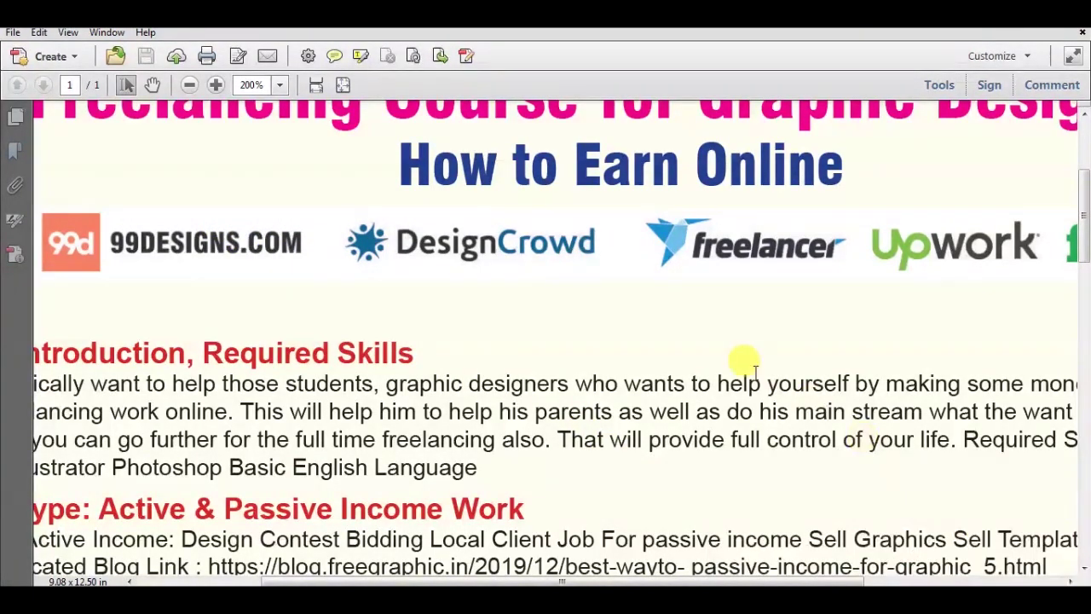
{"action": "left_click", "coordinate": [816, 518]}
{"action": "scroll", "coordinate": [512, 190], "scroll_direction": "up", "scroll_amount": 5}
{"action": "scroll", "coordinate": [511, 272], "scroll_direction": "up", "scroll_amount": 4}
{"action": "scroll", "coordinate": [302, 263], "scroll_direction": "up", "scroll_amount": 2, "text": "ctrl"}
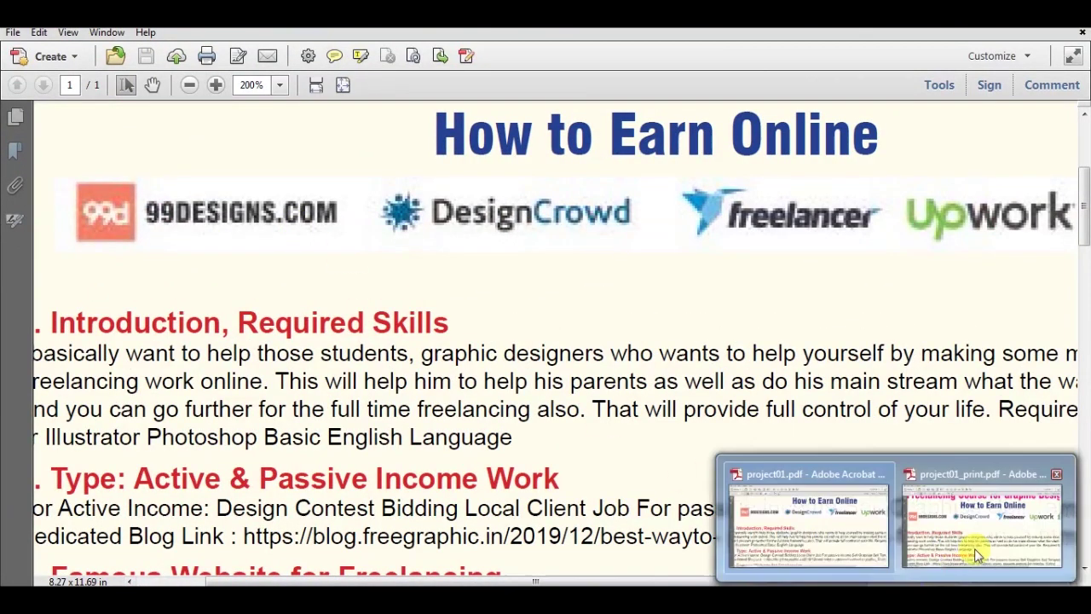
Compare the portrait photo at the end of the page in project01_print.pdf and project01.pdf at 200% magnification
{"action": "left_click", "coordinate": [974, 549]}
{"action": "scroll", "coordinate": [490, 300], "scroll_direction": "down", "scroll_amount": 1, "text": "ctrl"}
{"action": "scroll", "coordinate": [489, 301], "scroll_direction": "down", "scroll_amount": 3, "text": "ctrl"}
{"action": "scroll", "coordinate": [491, 304], "scroll_direction": "down", "scroll_amount": 10}
{"action": "scroll", "coordinate": [877, 479], "scroll_direction": "up", "scroll_amount": 3, "text": "ctrl"}
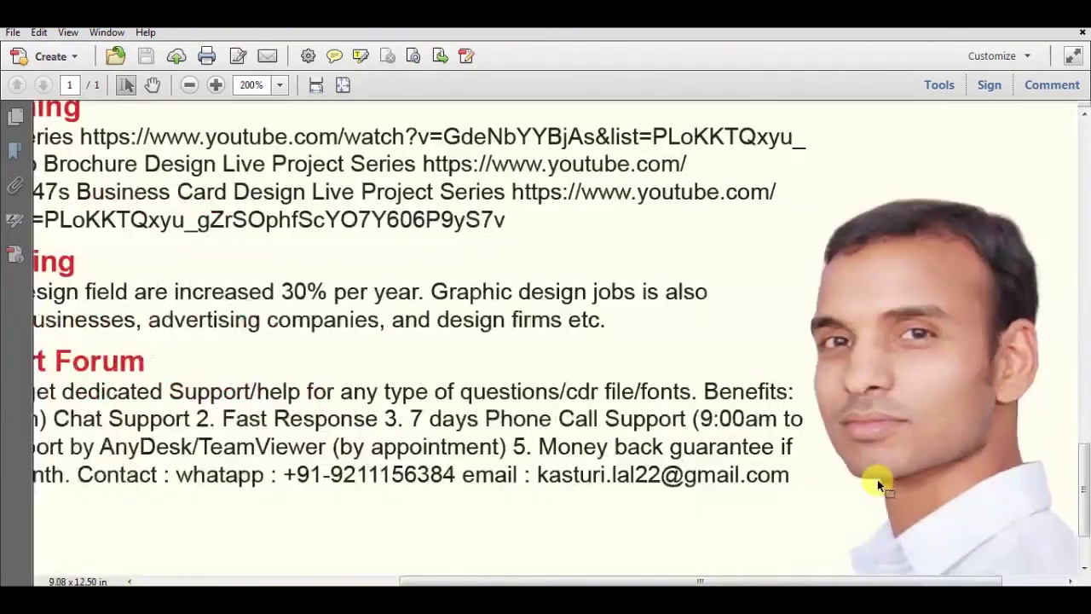
{"action": "scroll", "coordinate": [928, 430], "scroll_direction": "up", "scroll_amount": 2, "text": "ctrl"}
{"action": "scroll", "coordinate": [917, 570], "scroll_direction": "down", "scroll_amount": 2, "text": "ctrl"}
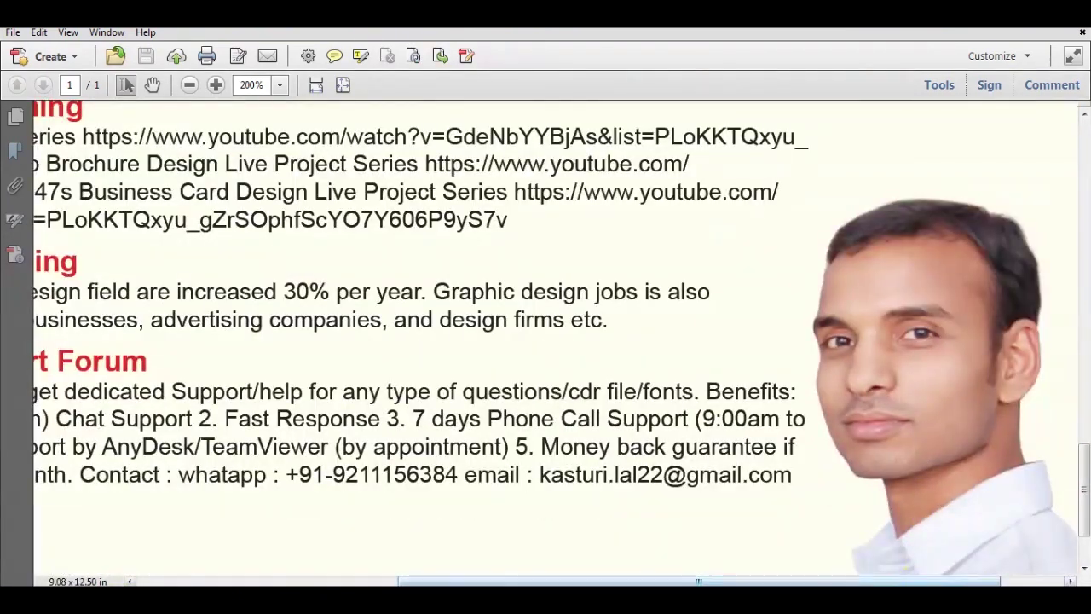
{"action": "mouse_move", "coordinate": [938, 580]}
{"action": "left_click", "coordinate": [810, 520]}
{"action": "scroll", "coordinate": [868, 430], "scroll_direction": "down", "scroll_amount": 3}
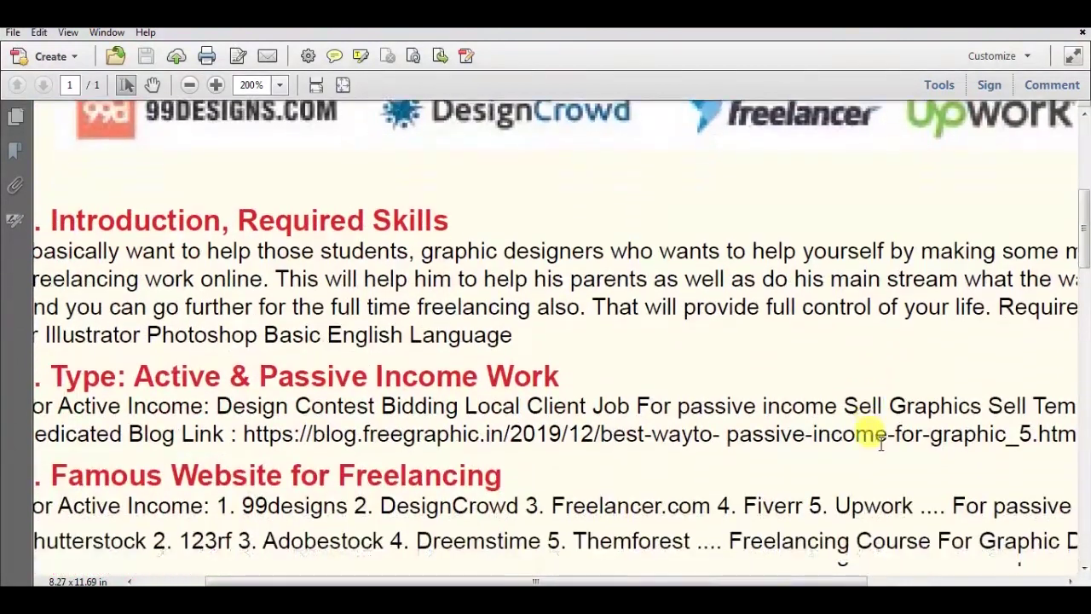
{"action": "left_click_drag", "start_coordinate": [1084, 256], "coordinate": [1083, 503]}
{"action": "left_click_drag", "start_coordinate": [795, 580], "coordinate": [1003, 560]}
{"action": "scroll", "coordinate": [950, 299], "scroll_direction": "up", "scroll_amount": 4, "text": "ctrl"}
{"action": "scroll", "coordinate": [946, 317], "scroll_direction": "down", "scroll_amount": 4, "text": "ctrl"}
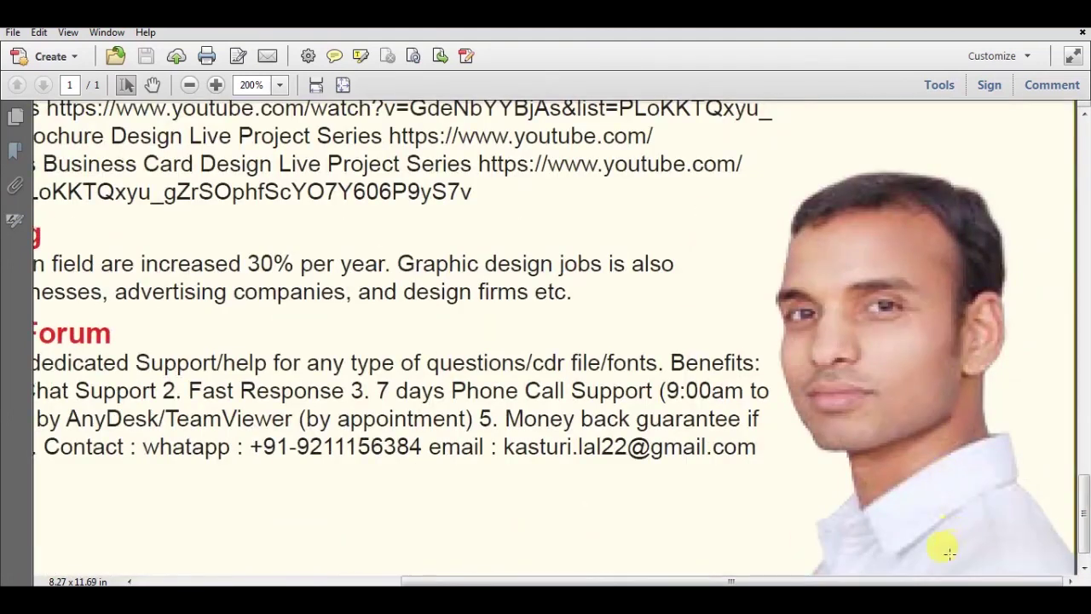
View the whole page of project01_print.pdf with its crop marks, and enlarge it to 75%
{"action": "left_click", "coordinate": [964, 512]}
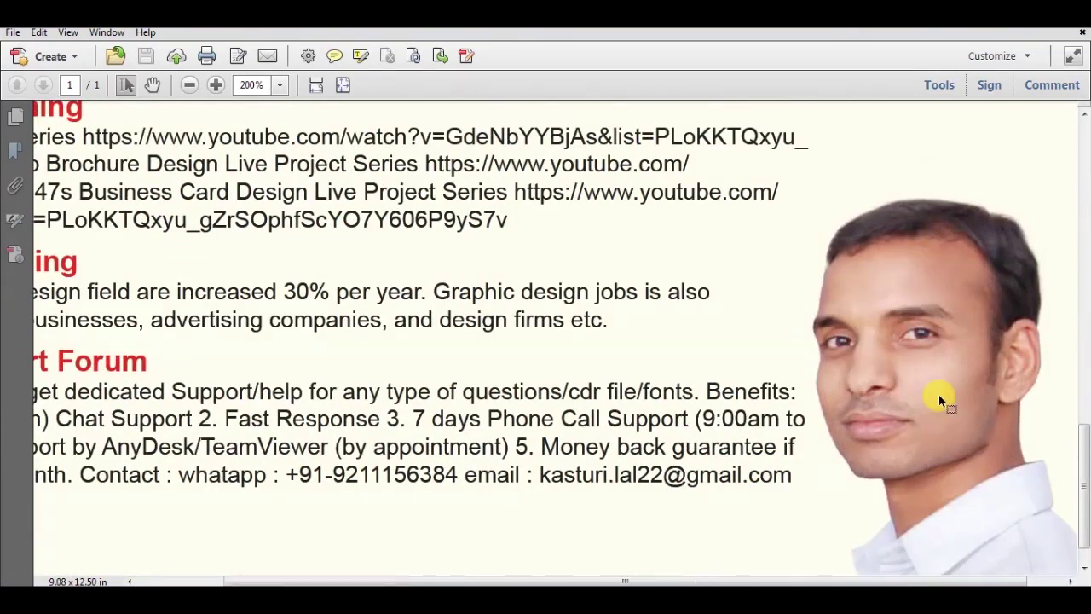
{"action": "scroll", "coordinate": [939, 395], "scroll_direction": "down", "scroll_amount": 5, "text": "ctrl"}
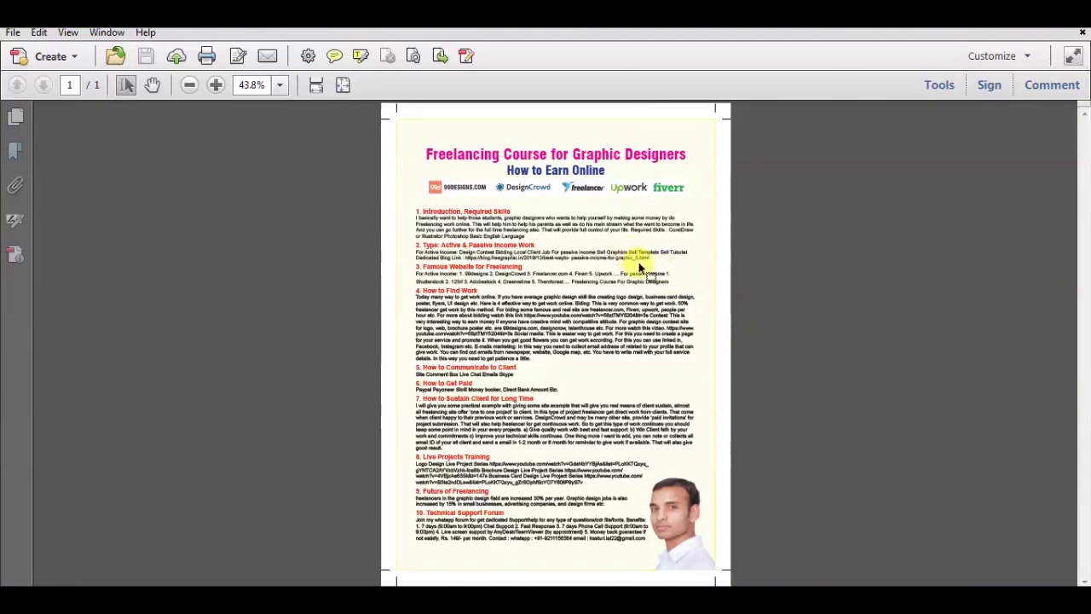
{"action": "scroll", "coordinate": [618, 260], "scroll_direction": "up", "scroll_amount": 3, "text": "ctrl"}
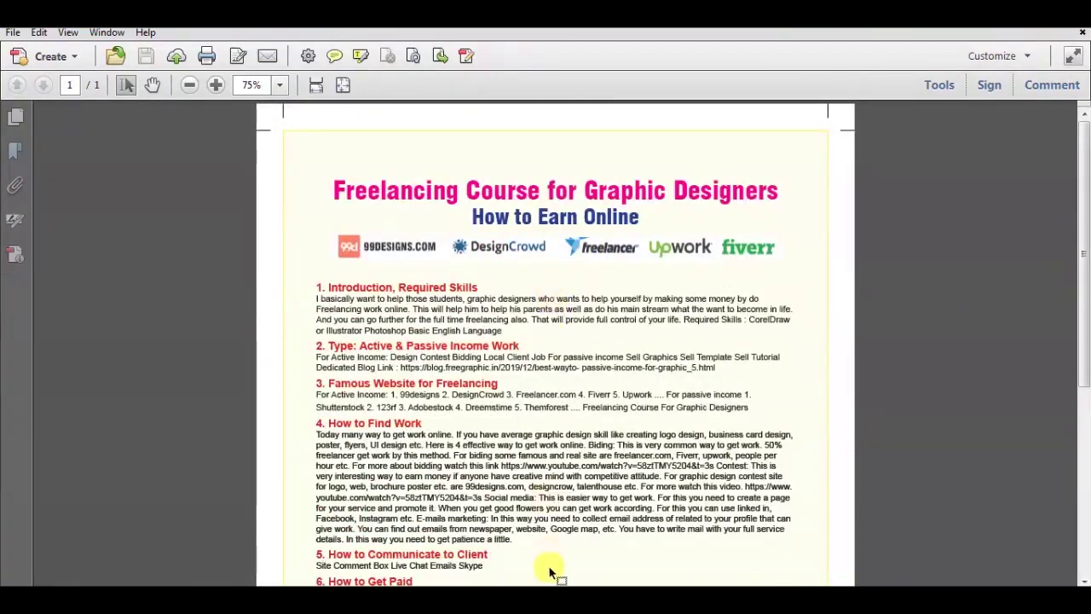
Switch back to InDesign, look over the project01 page and bring up the Indesign Tutorial.indd document
{"action": "key", "text": "alt+Tab"}
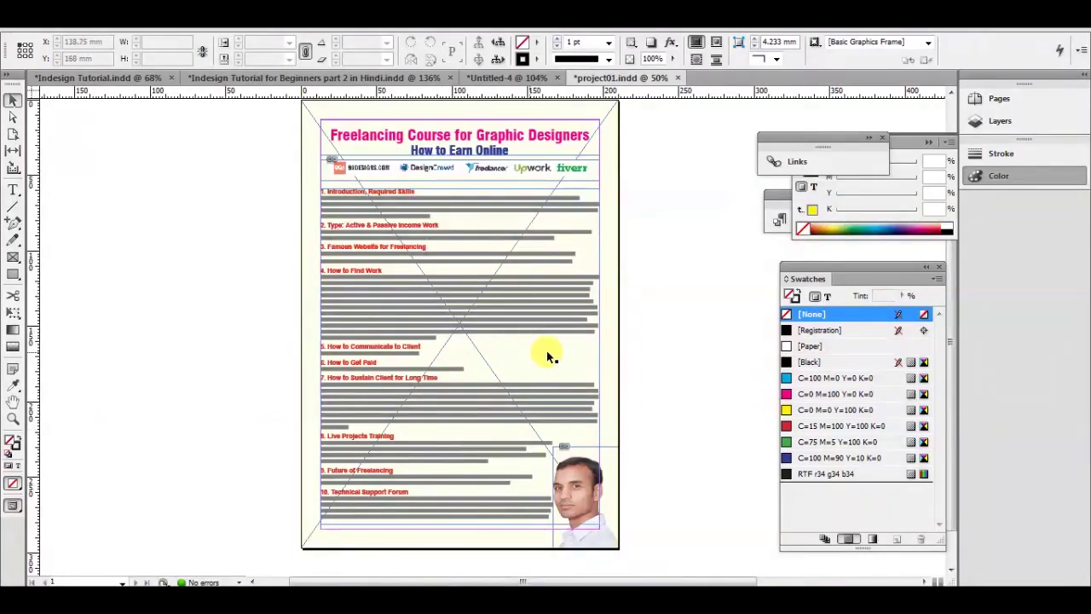
{"action": "scroll", "coordinate": [565, 120], "scroll_direction": "up", "scroll_amount": 2}
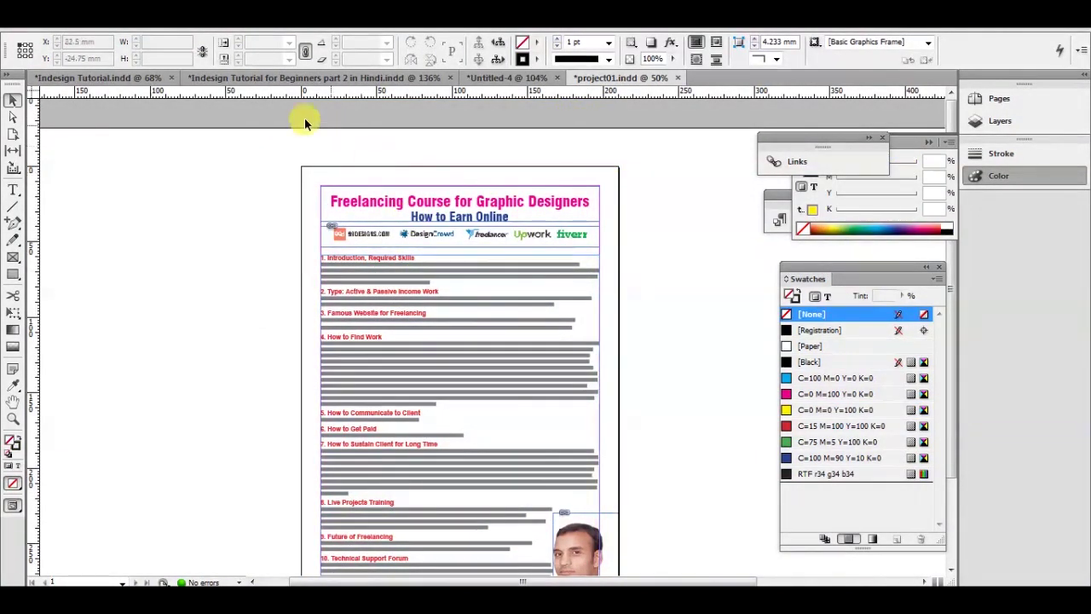
{"action": "left_click", "coordinate": [119, 78]}
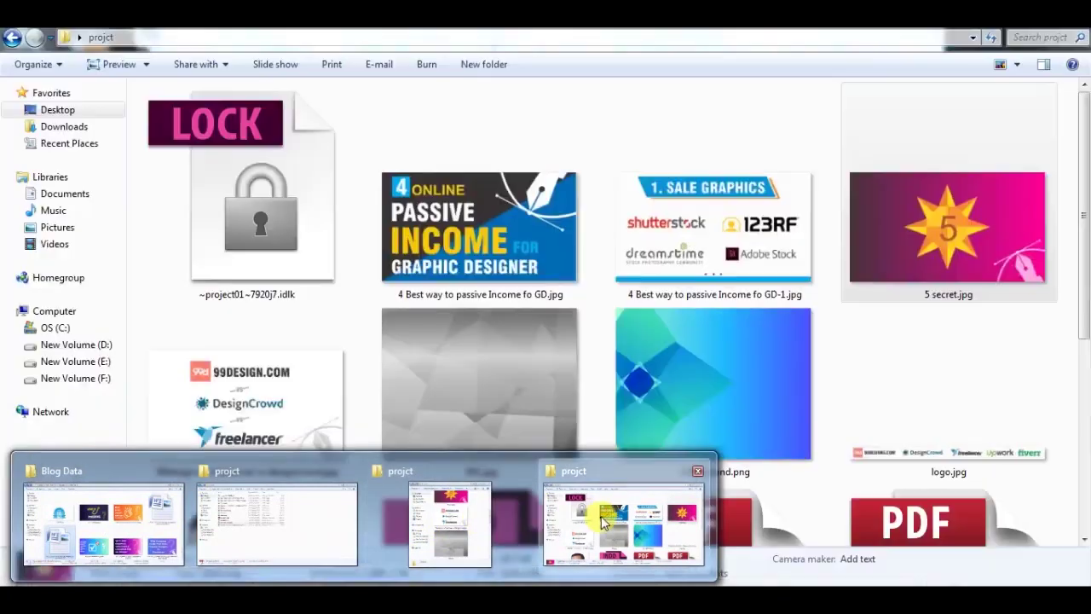
Switch to the projct folder in Windows Explorer and select project01.indd among the project files
{"action": "left_click", "coordinate": [601, 517]}
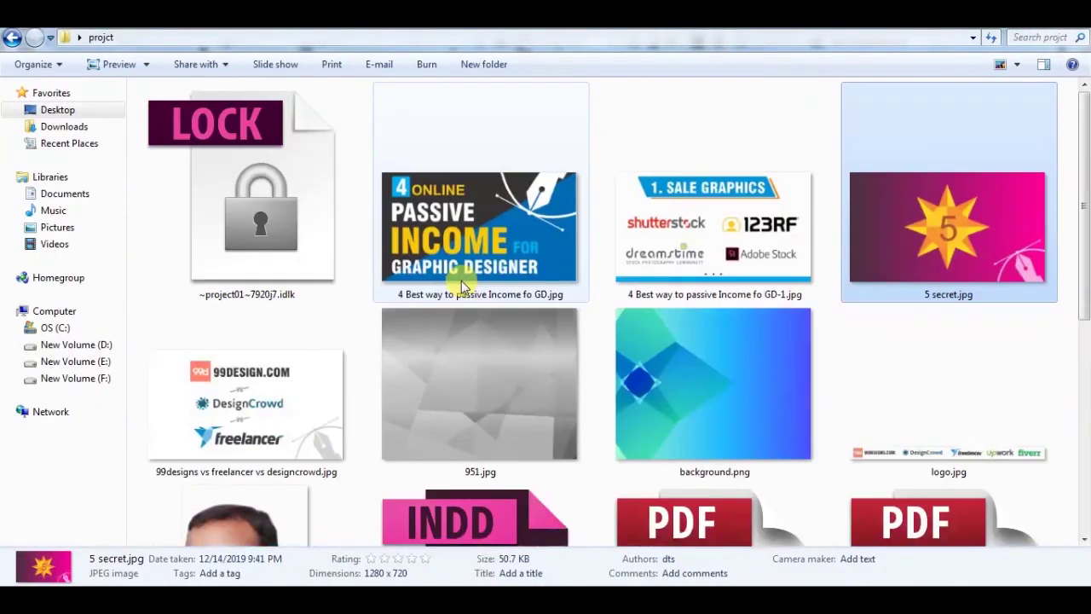
{"action": "scroll", "coordinate": [477, 284], "scroll_direction": "down", "scroll_amount": 5}
{"action": "left_click", "coordinate": [498, 282]}
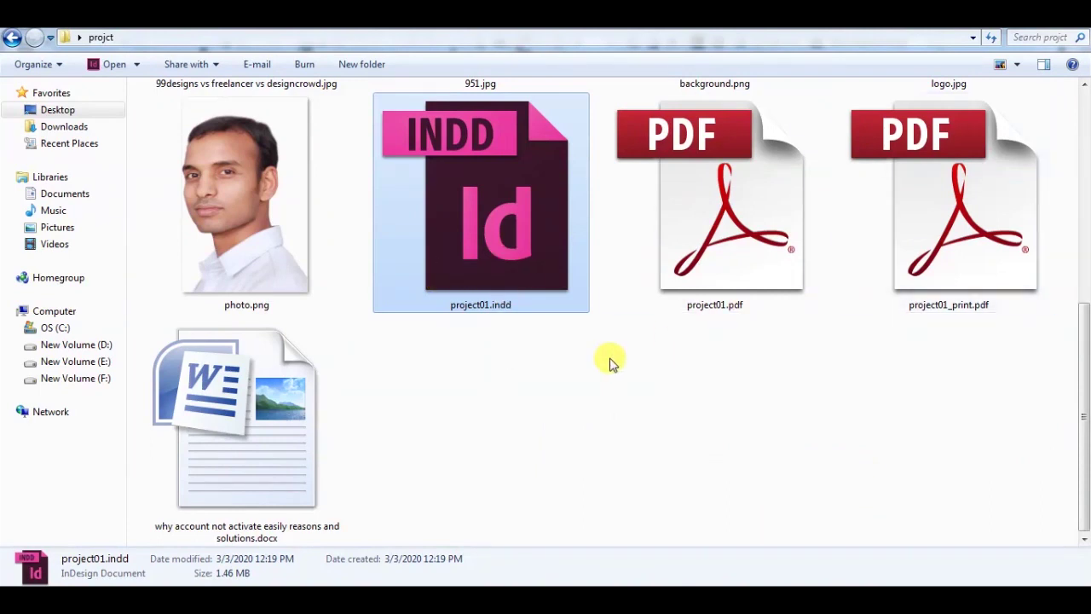
Look through the image files in the projct folder, including 951.jpg and background.png
{"action": "scroll", "coordinate": [610, 358], "scroll_direction": "up", "scroll_amount": 4}
{"action": "scroll", "coordinate": [464, 264], "scroll_direction": "down", "scroll_amount": 2}
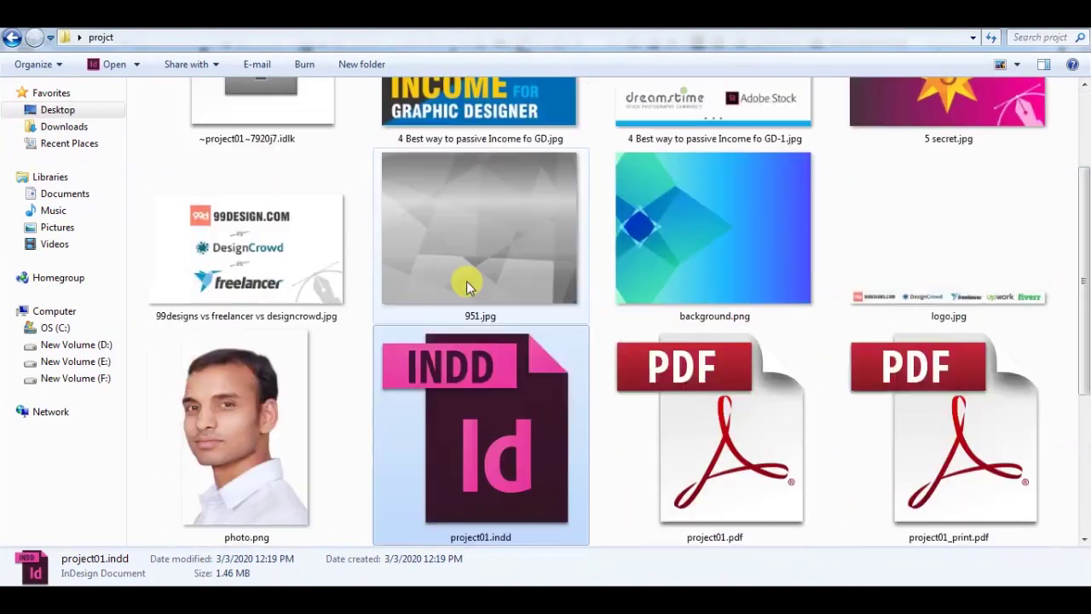
{"action": "left_click", "coordinate": [682, 261]}
{"action": "left_click", "coordinate": [545, 239]}
{"action": "left_click", "coordinate": [656, 234]}
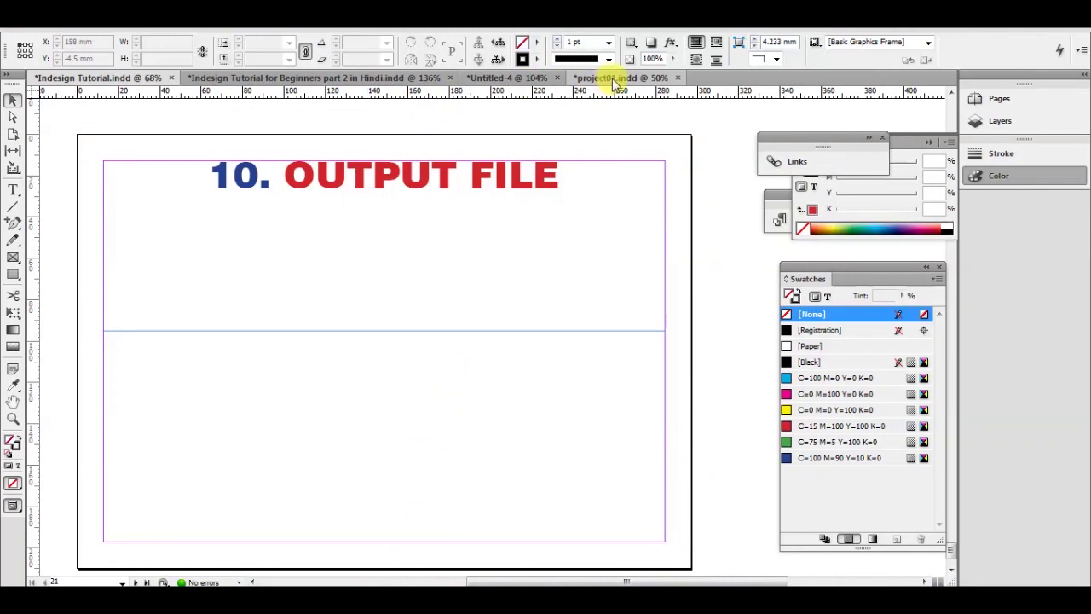
Switch to the project01 document in InDesign, examine the logo strip under the heading up close, and fit the page in view
{"action": "left_click", "coordinate": [614, 78]}
{"action": "scroll", "coordinate": [597, 312], "scroll_direction": "down", "scroll_amount": 3}
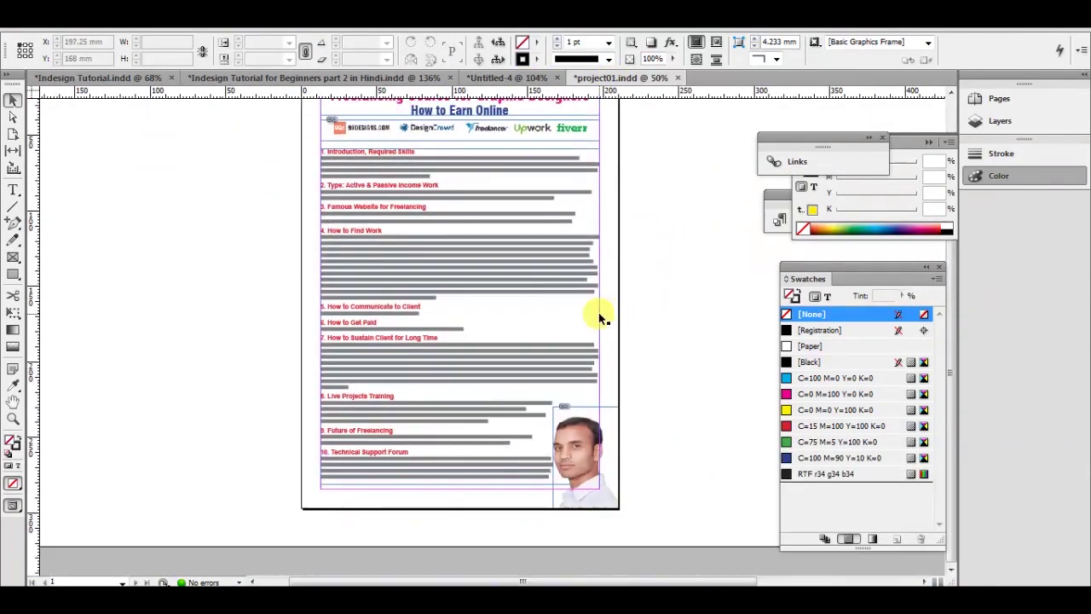
{"action": "left_click_drag", "start_coordinate": [601, 227], "coordinate": [529, 305]}
{"action": "key", "text": "ctrl+equal"}
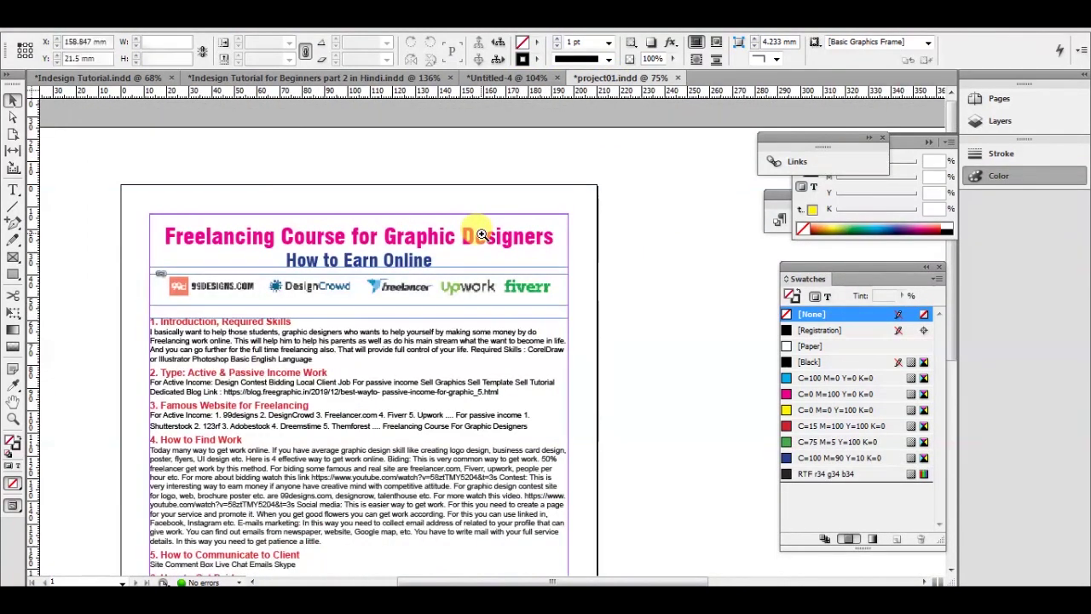
{"action": "key", "text": "ctrl+equal"}
{"action": "left_click_drag", "start_coordinate": [382, 369], "coordinate": [448, 290]}
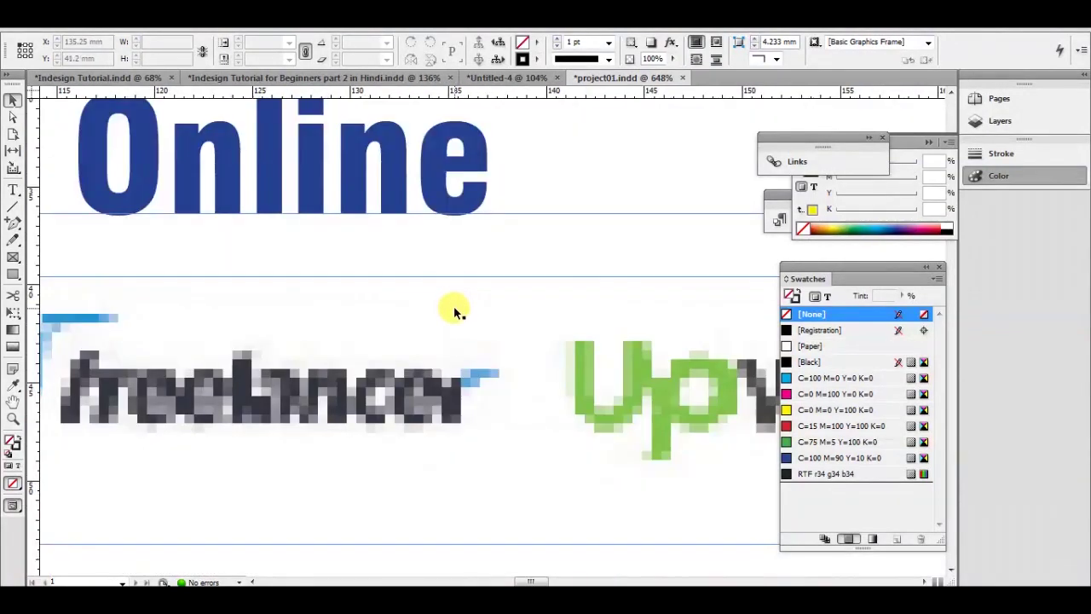
{"action": "key", "text": "ctrl+0"}
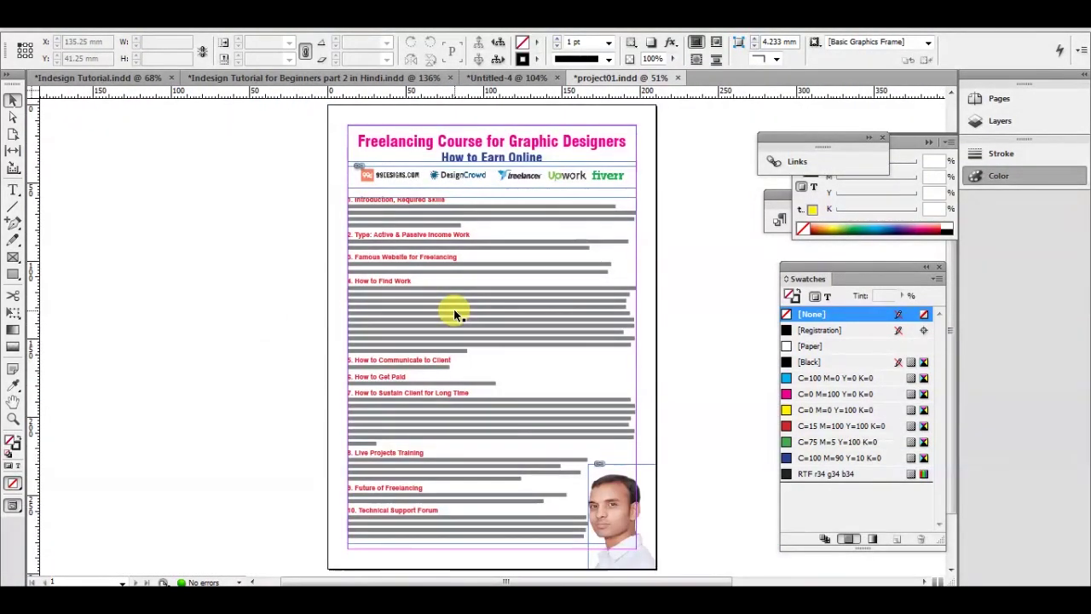
Start packaging project01 and review its fonts, links and images, colors and inks, and print settings
{"action": "key", "text": "alt+f"}
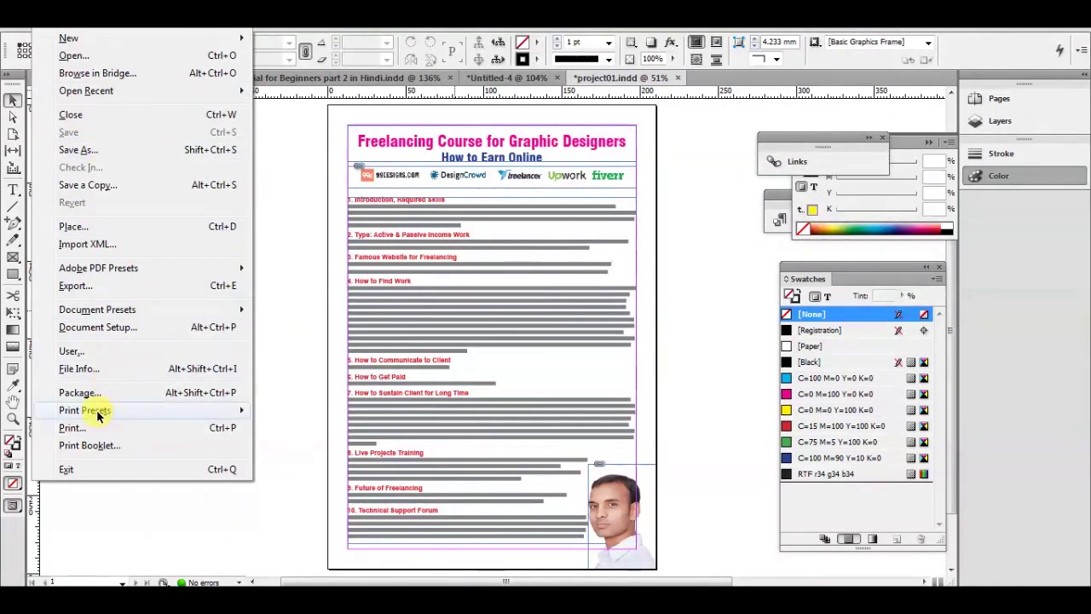
{"action": "left_click", "coordinate": [78, 393]}
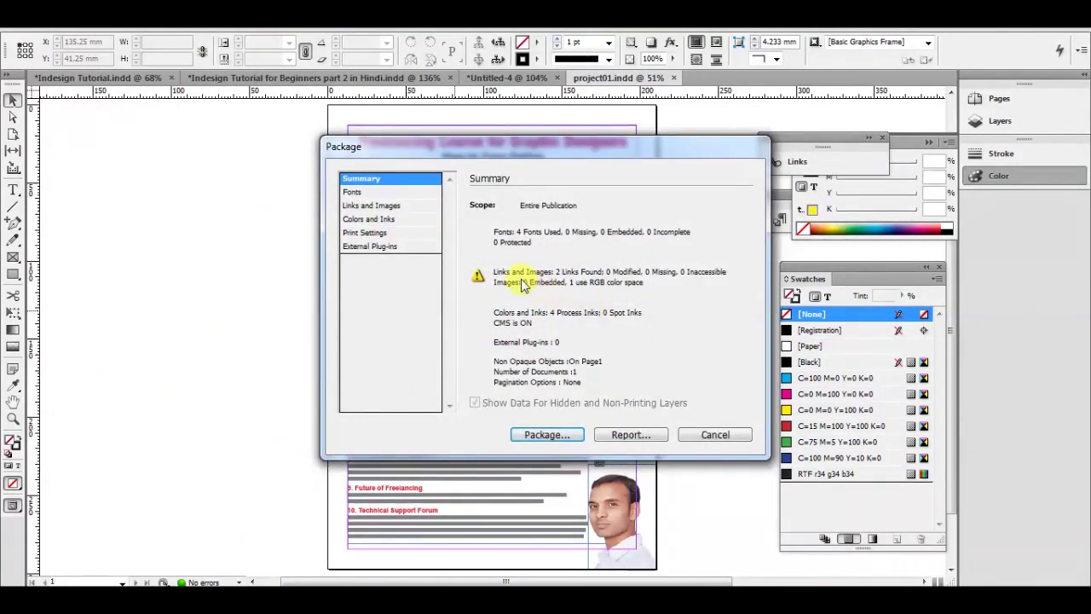
{"action": "left_click", "coordinate": [409, 219]}
{"action": "left_click", "coordinate": [400, 206]}
{"action": "left_click", "coordinate": [381, 192]}
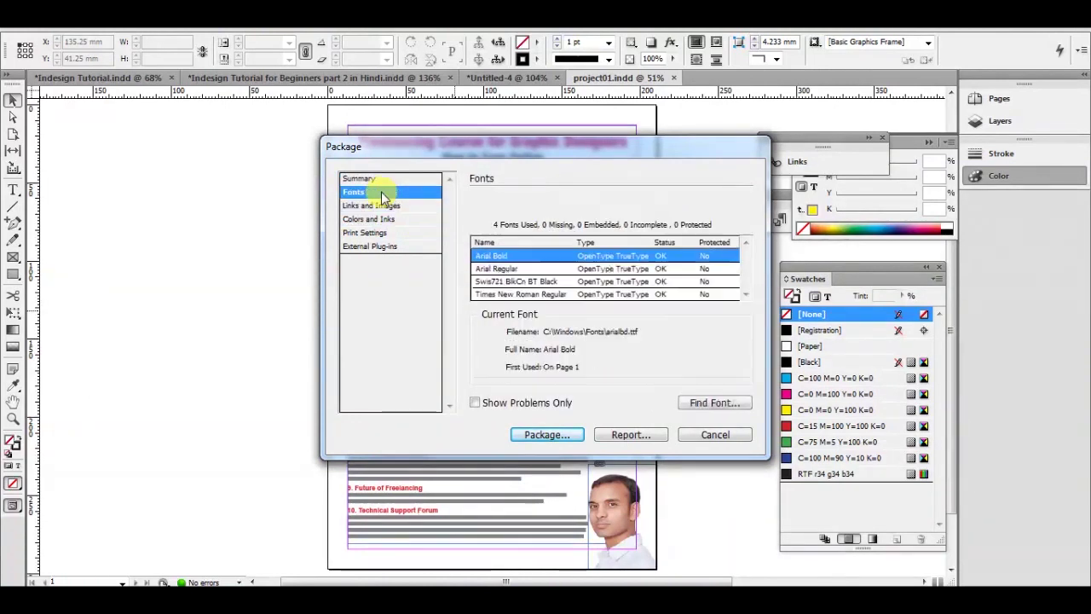
{"action": "left_click", "coordinate": [381, 206]}
{"action": "left_click", "coordinate": [386, 220]}
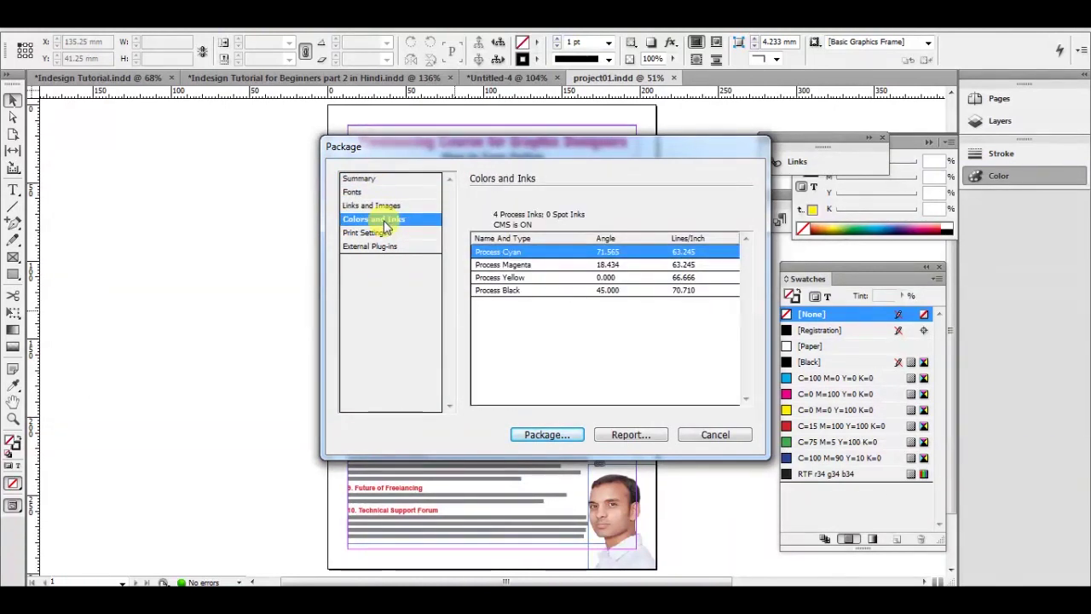
{"action": "left_click", "coordinate": [384, 233]}
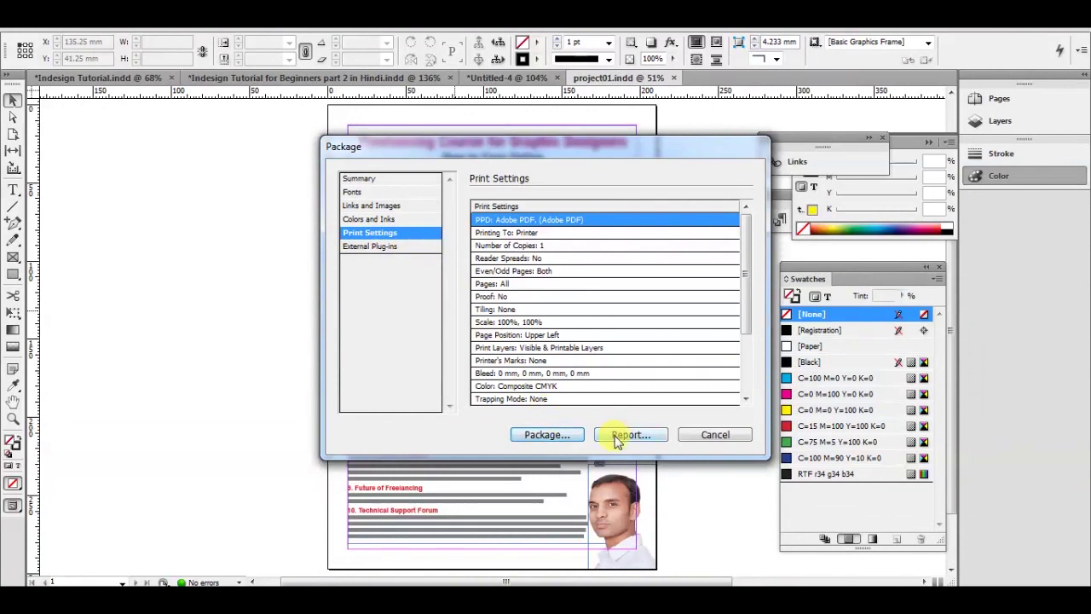
Package project01 with Instructions.txt into project01 Folder, copying fonts and linked graphics, and accept the font warning with "Don't show again" enabled
{"action": "left_click", "coordinate": [556, 436]}
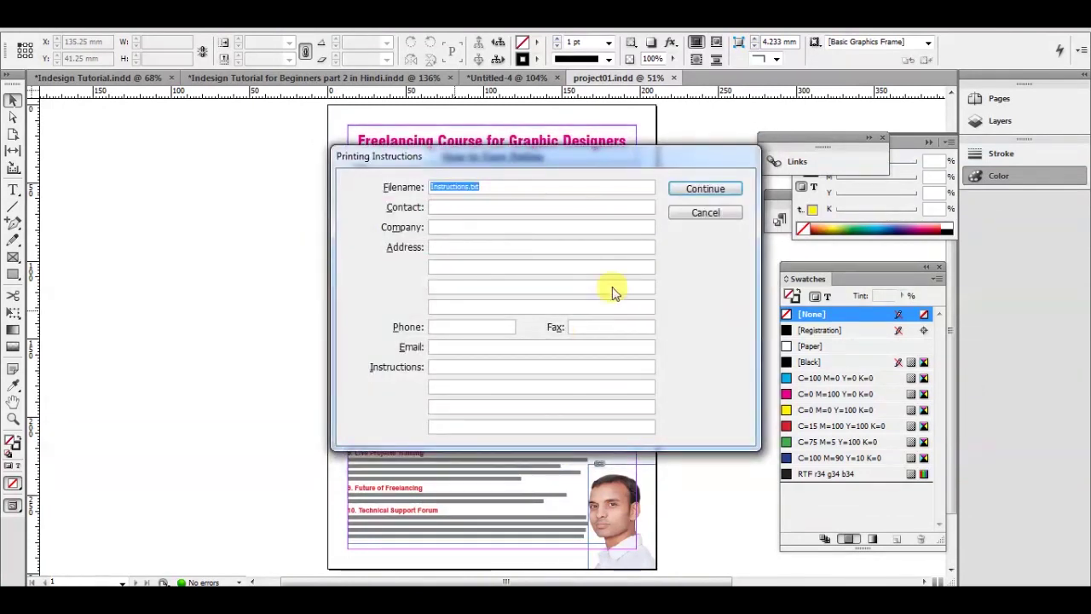
{"action": "left_click", "coordinate": [705, 188]}
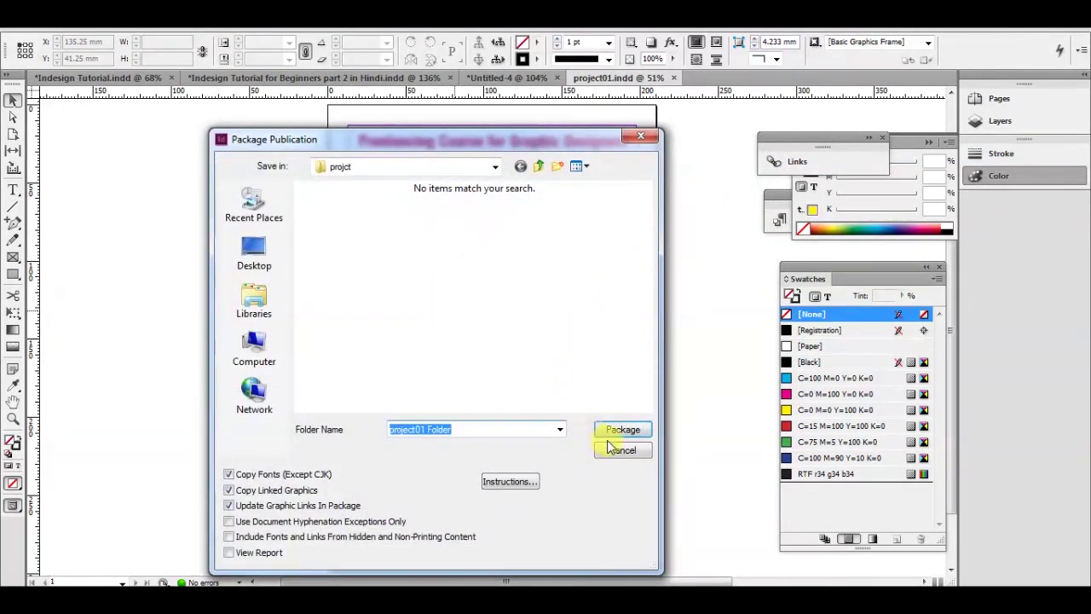
{"action": "left_click", "coordinate": [623, 432]}
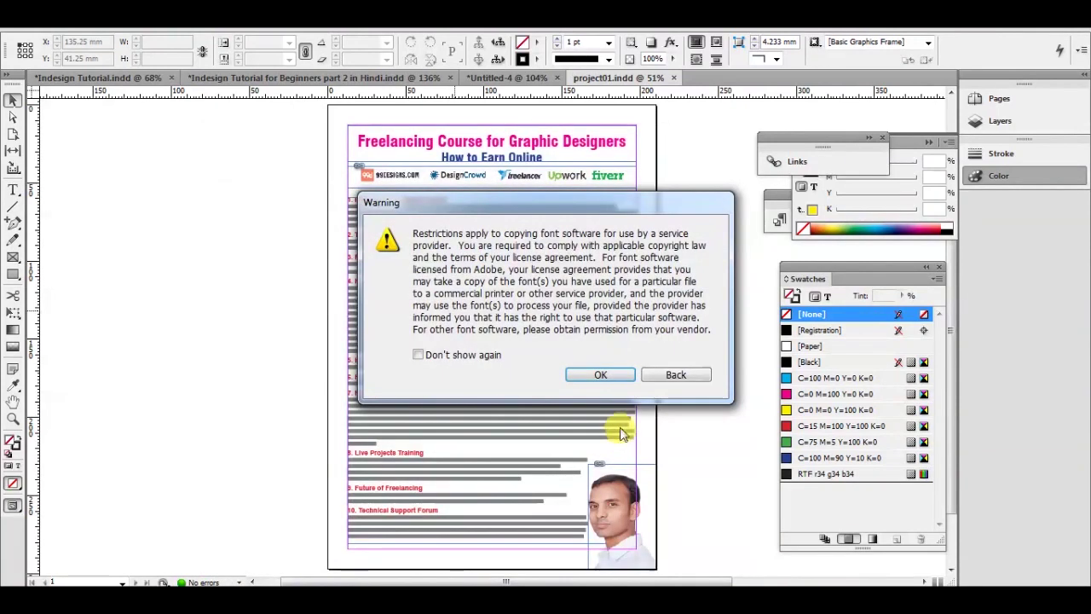
{"action": "left_click", "coordinate": [502, 356]}
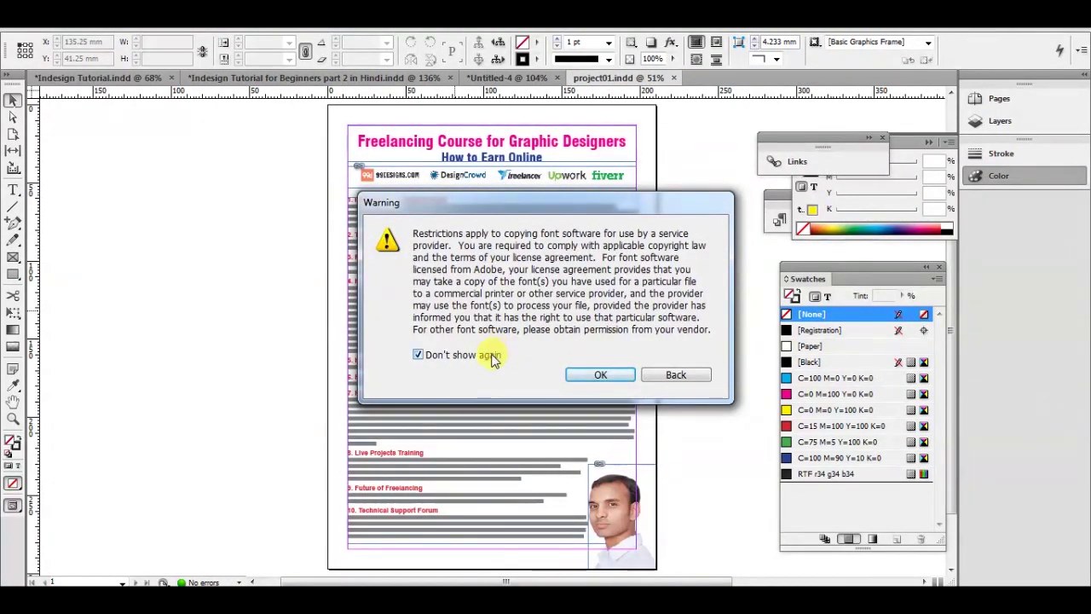
{"action": "left_click", "coordinate": [598, 373]}
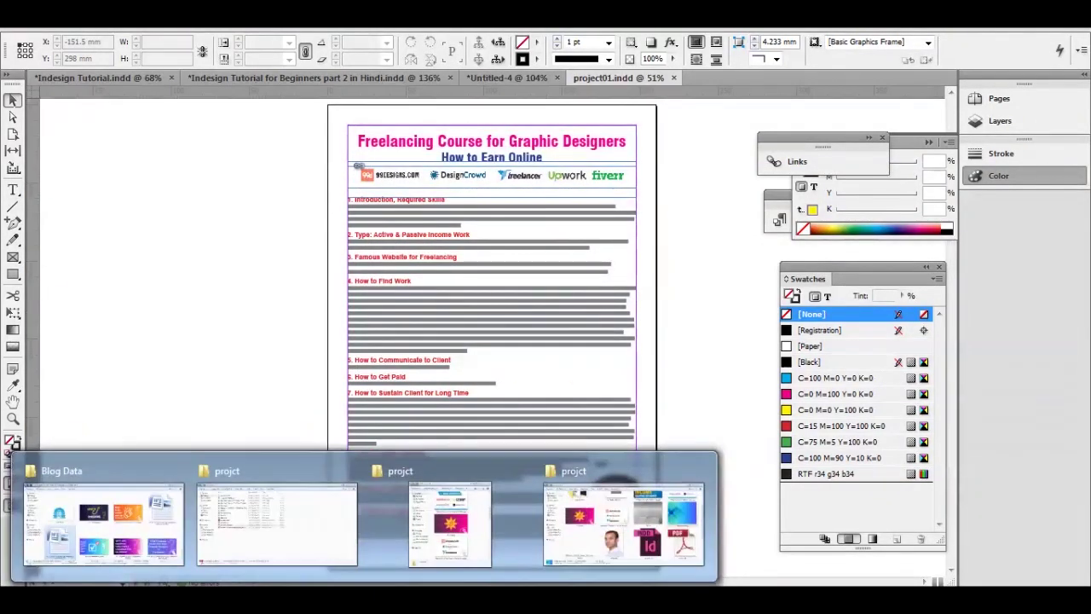
Switch to the projct folder in Windows Explorer, open project01 Folder and examine the images in its Links folder
{"action": "left_click", "coordinate": [626, 488]}
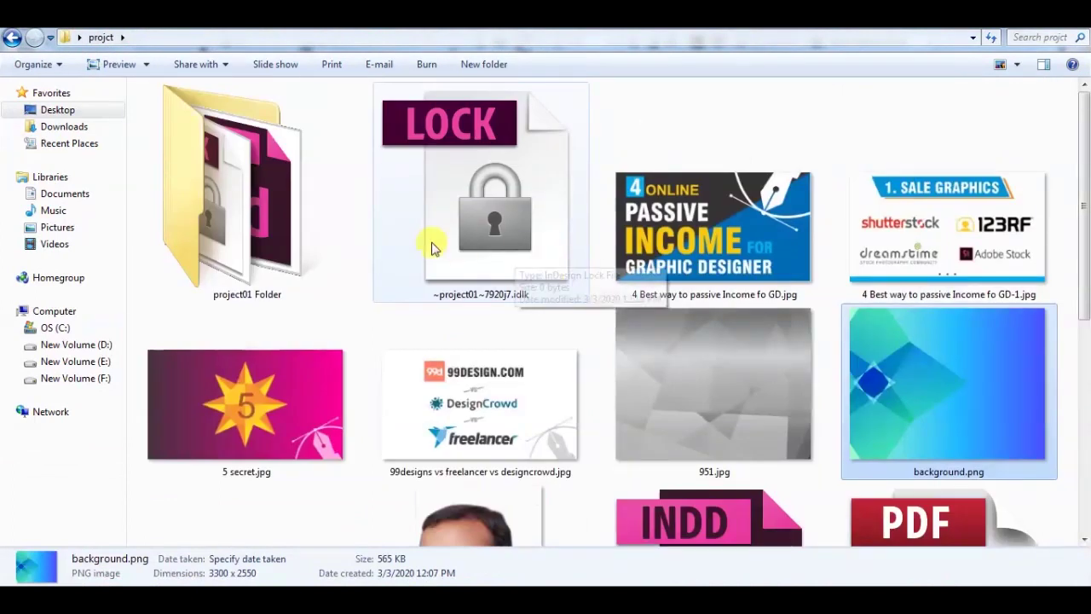
{"action": "left_click", "coordinate": [310, 244]}
{"action": "double_click", "coordinate": [254, 217]}
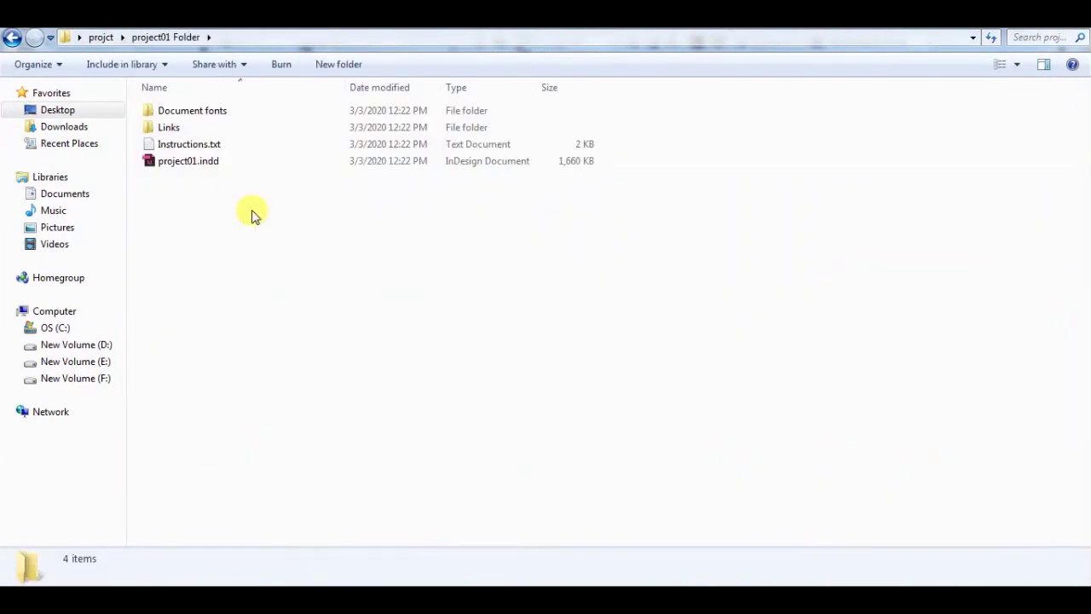
{"action": "left_click", "coordinate": [210, 167]}
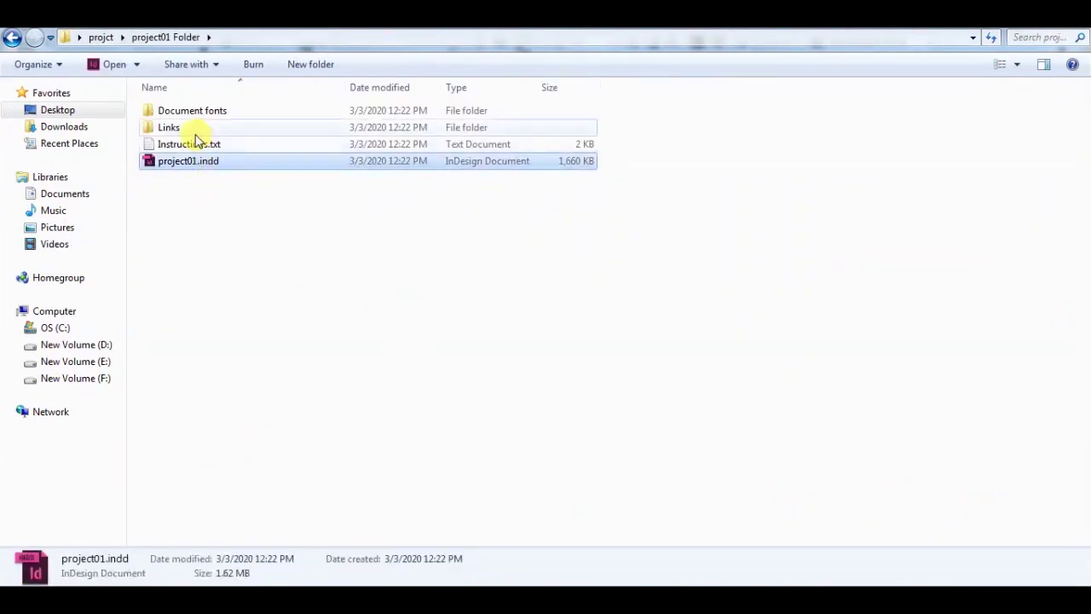
{"action": "double_click", "coordinate": [189, 130]}
{"action": "left_click", "coordinate": [264, 144]}
{"action": "left_click", "coordinate": [180, 128]}
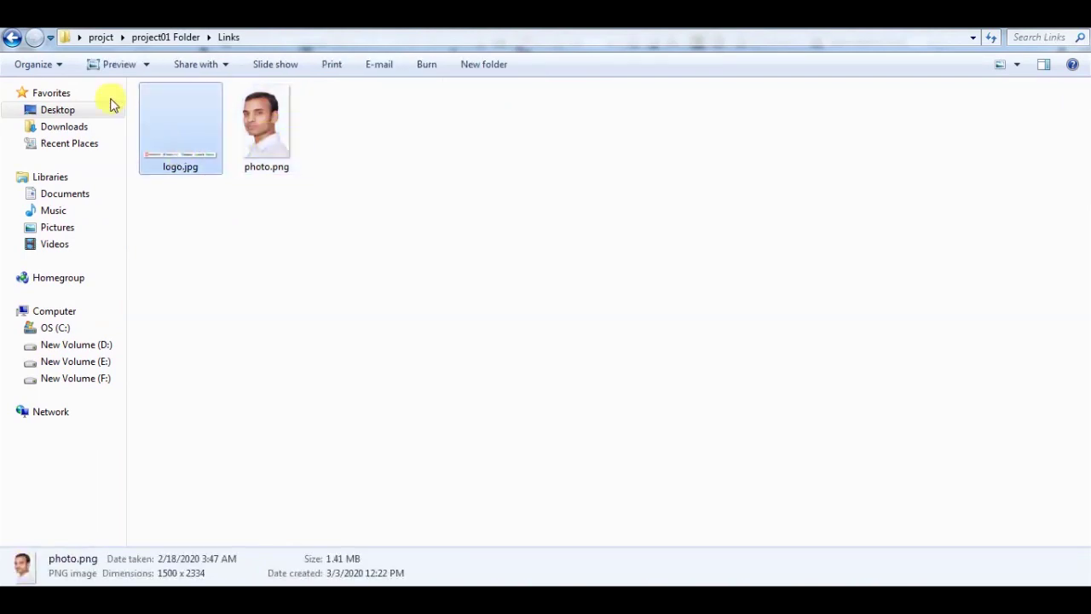
Examine the packaged font files in the Document fonts folder and return to project01 Folder
{"action": "left_click", "coordinate": [13, 38]}
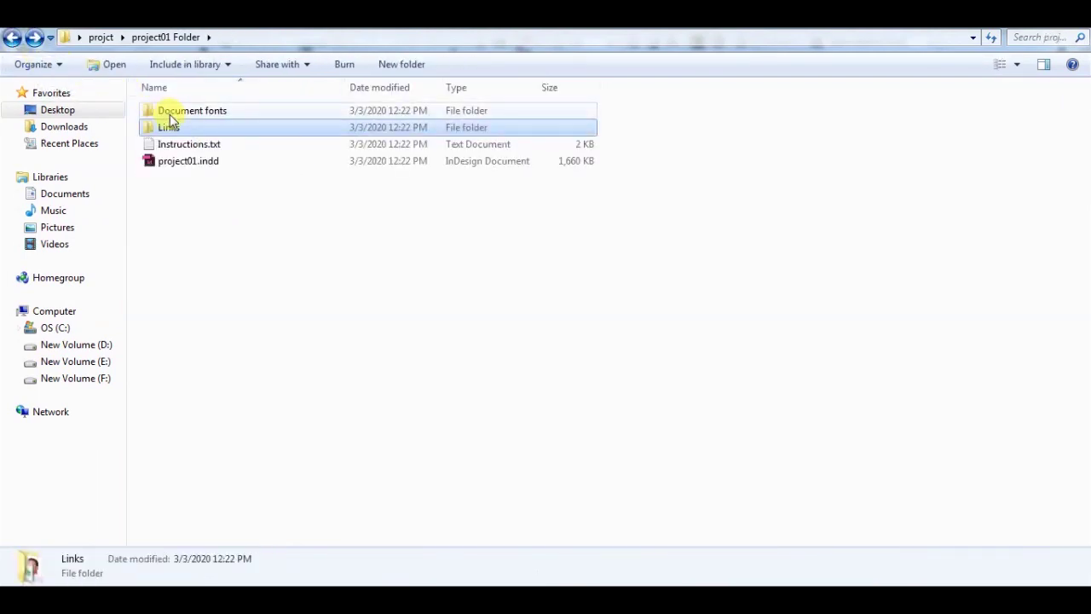
{"action": "double_click", "coordinate": [152, 112]}
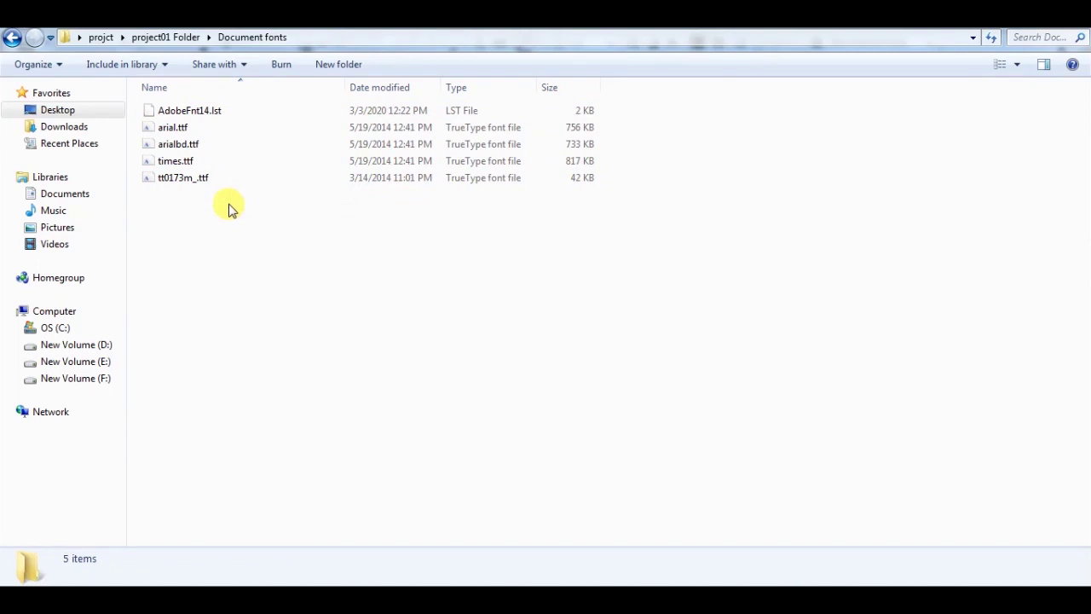
{"action": "key", "text": "BackSpace"}
Select everything in project01 Folder, check the Links folder once more and return to the package folder
{"action": "left_click", "coordinate": [212, 195]}
{"action": "left_click_drag", "start_coordinate": [277, 264], "coordinate": [181, 114]}
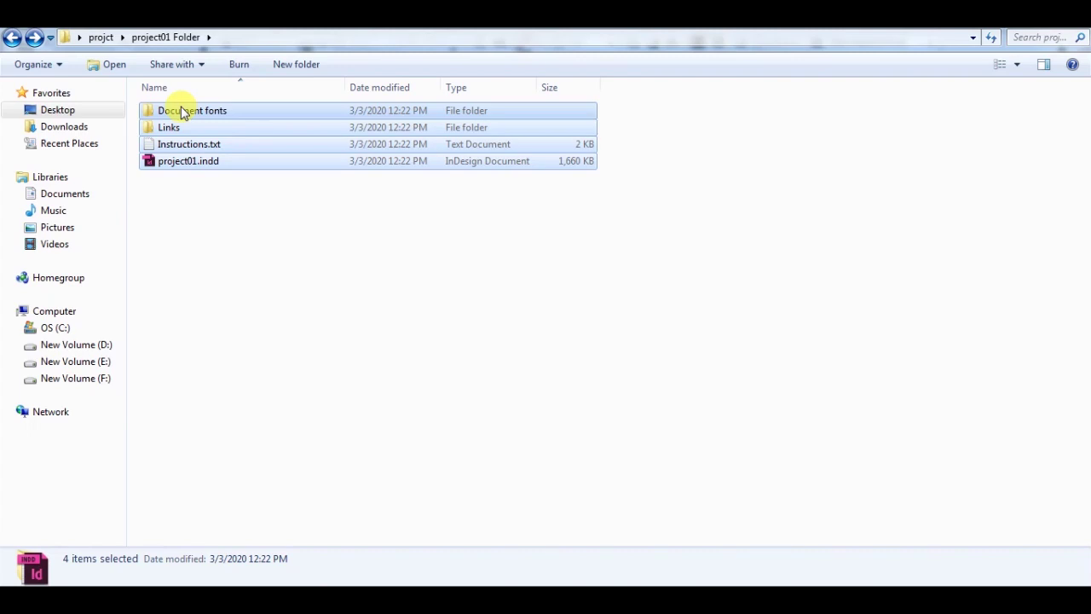
{"action": "double_click", "coordinate": [173, 126]}
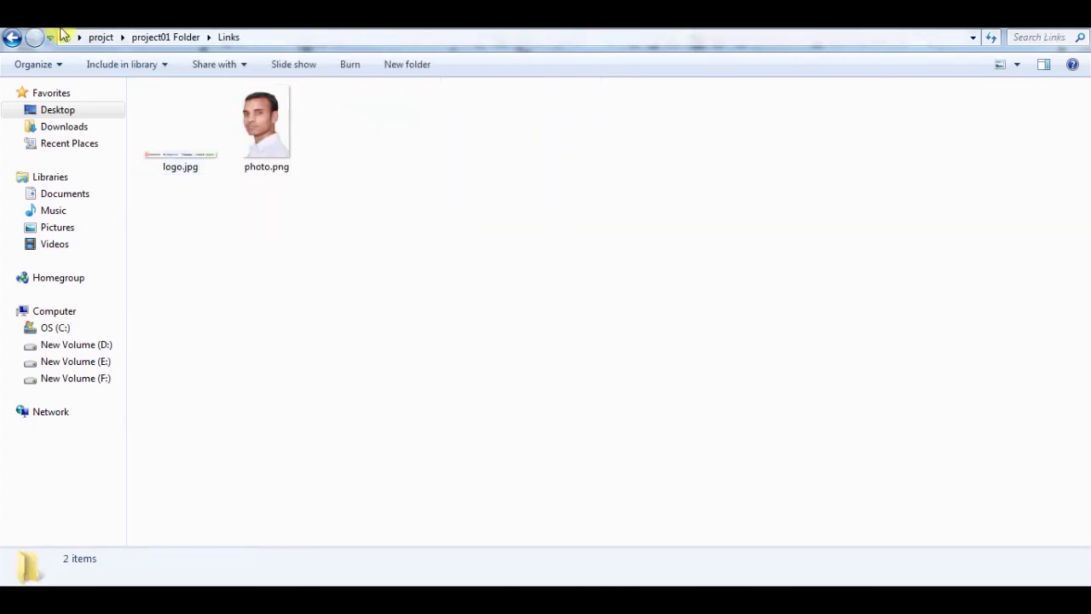
{"action": "left_click", "coordinate": [23, 39]}
{"action": "left_click", "coordinate": [293, 217]}
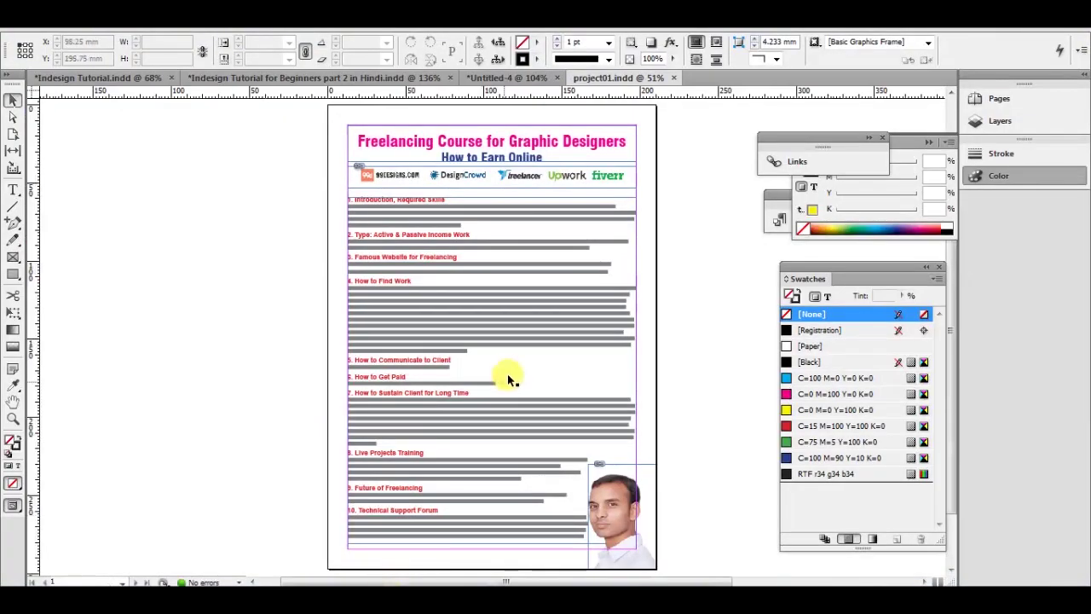
Switch back to InDesign and look over the Output File page of Indesign Tutorial.indd
{"action": "left_click", "coordinate": [83, 78]}
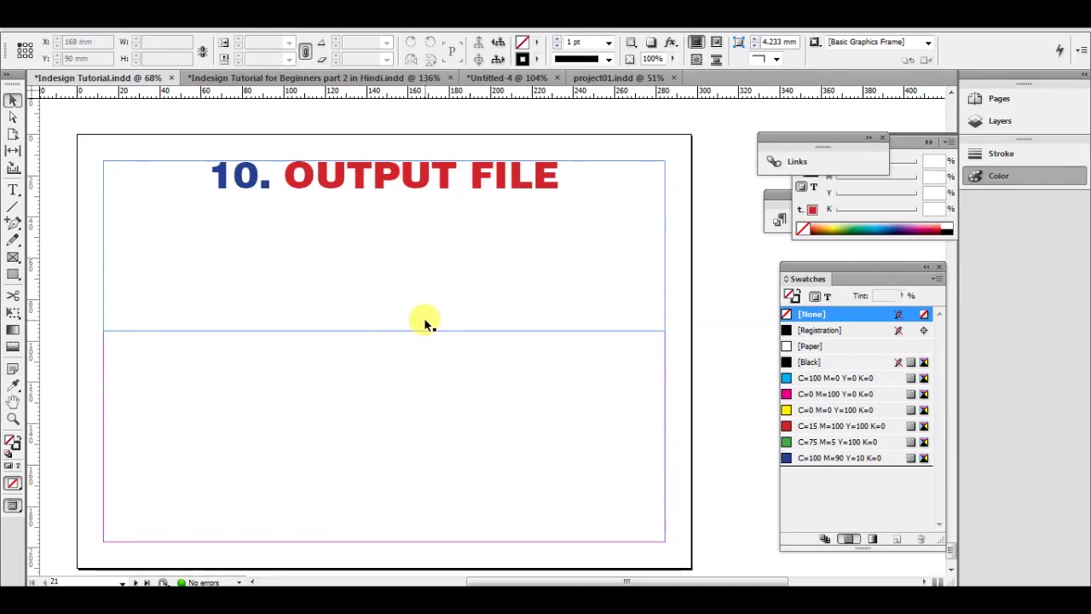
{"action": "scroll", "coordinate": [424, 317], "scroll_direction": "down", "scroll_amount": 1}
{"action": "scroll", "coordinate": [422, 325], "scroll_direction": "up", "scroll_amount": 2}
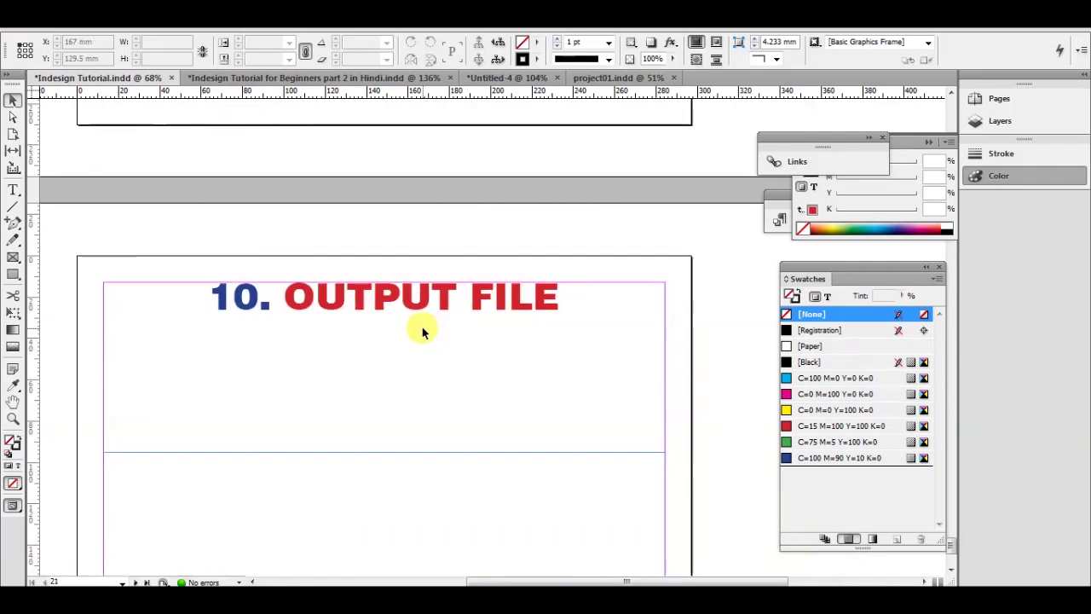
{"action": "scroll", "coordinate": [422, 325], "scroll_direction": "down", "scroll_amount": 1}
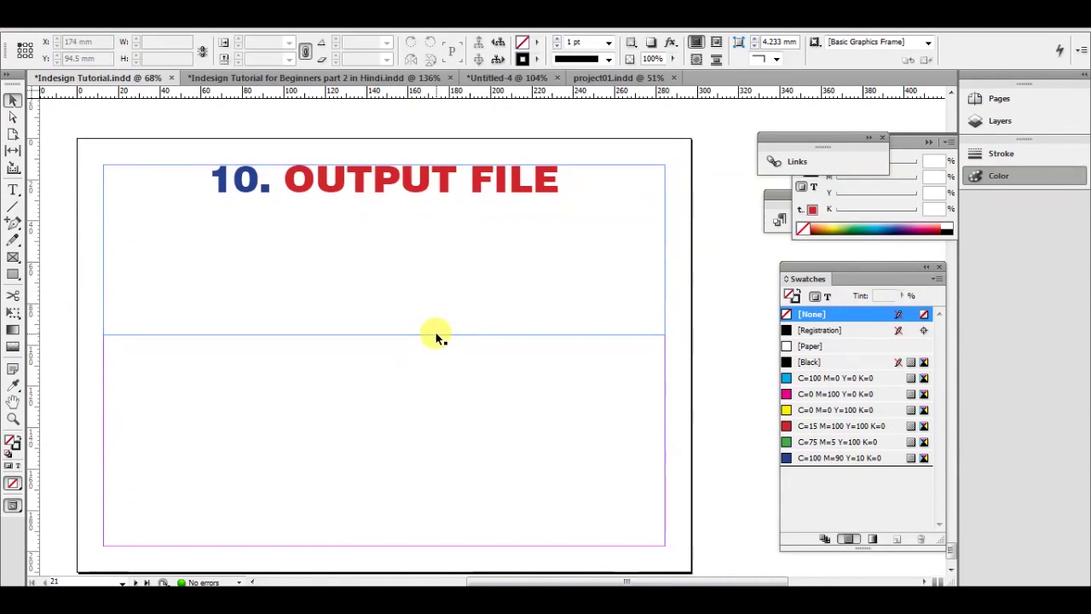
{"action": "mouse_move", "coordinate": [776, 563]}
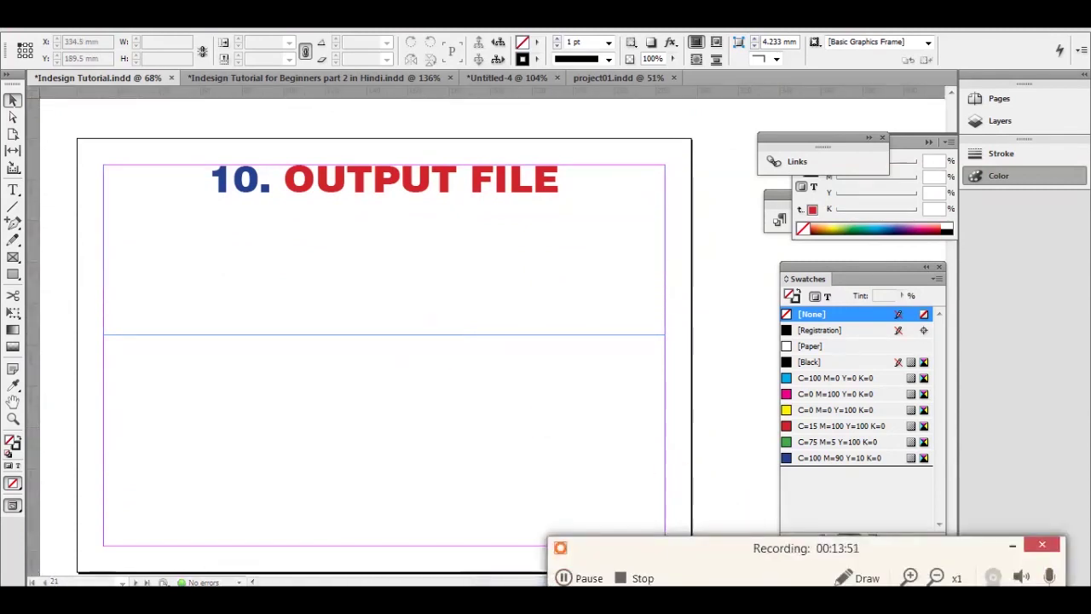